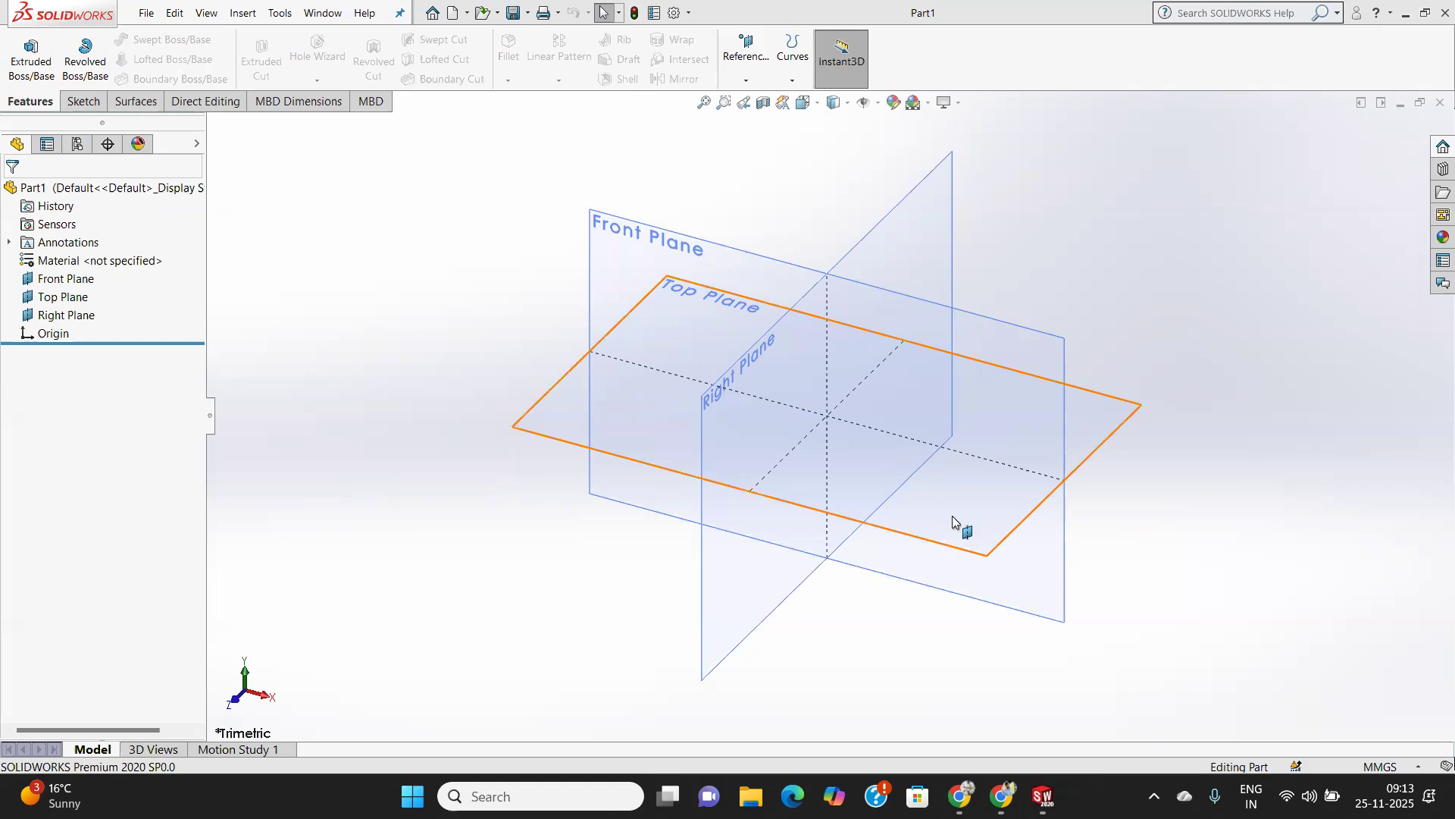
Start a sketch on the Front Plane and draw a vertical line up from the origin joined to a horizontal line running right.
click(977, 341)
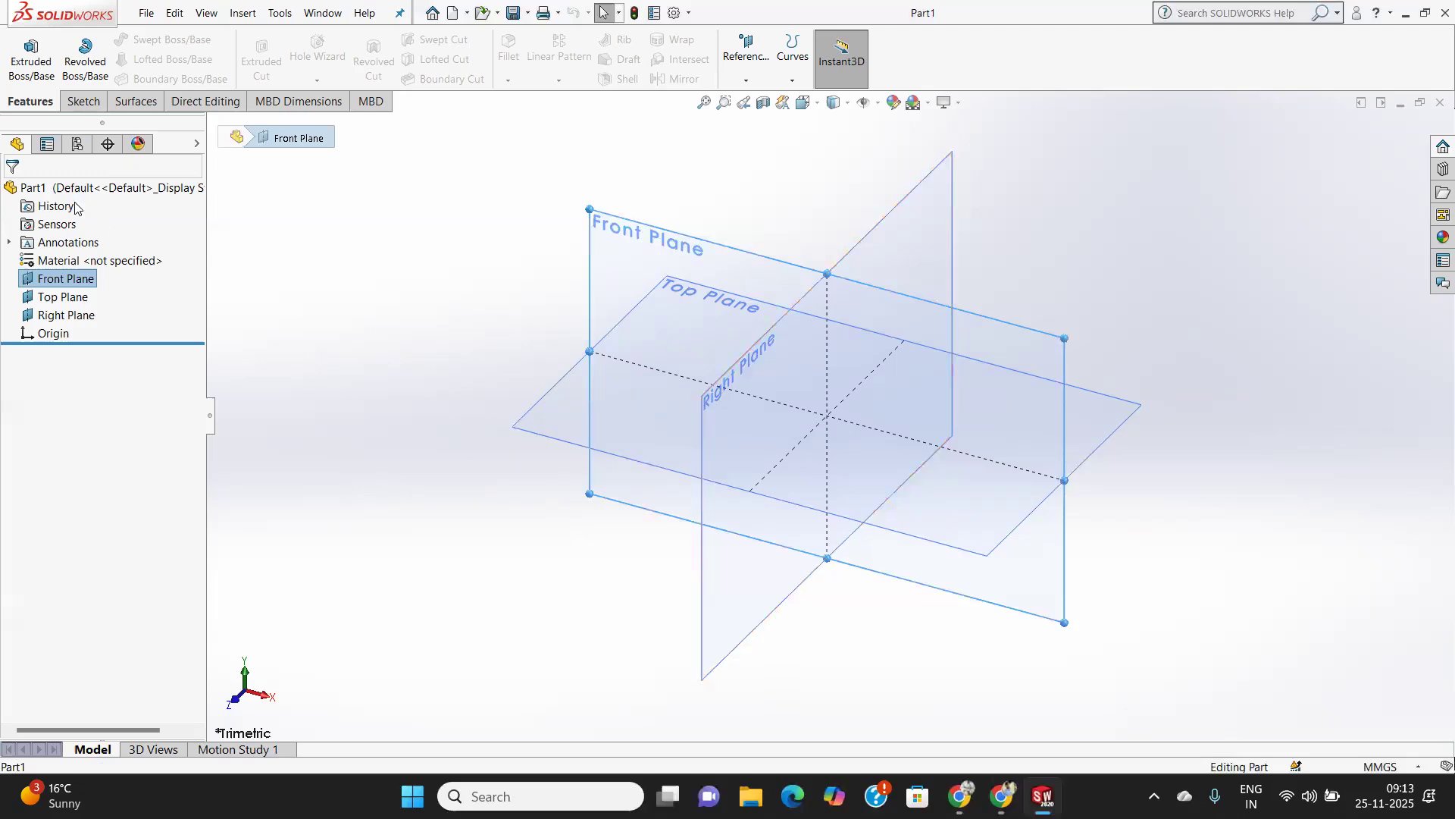
click(83, 102)
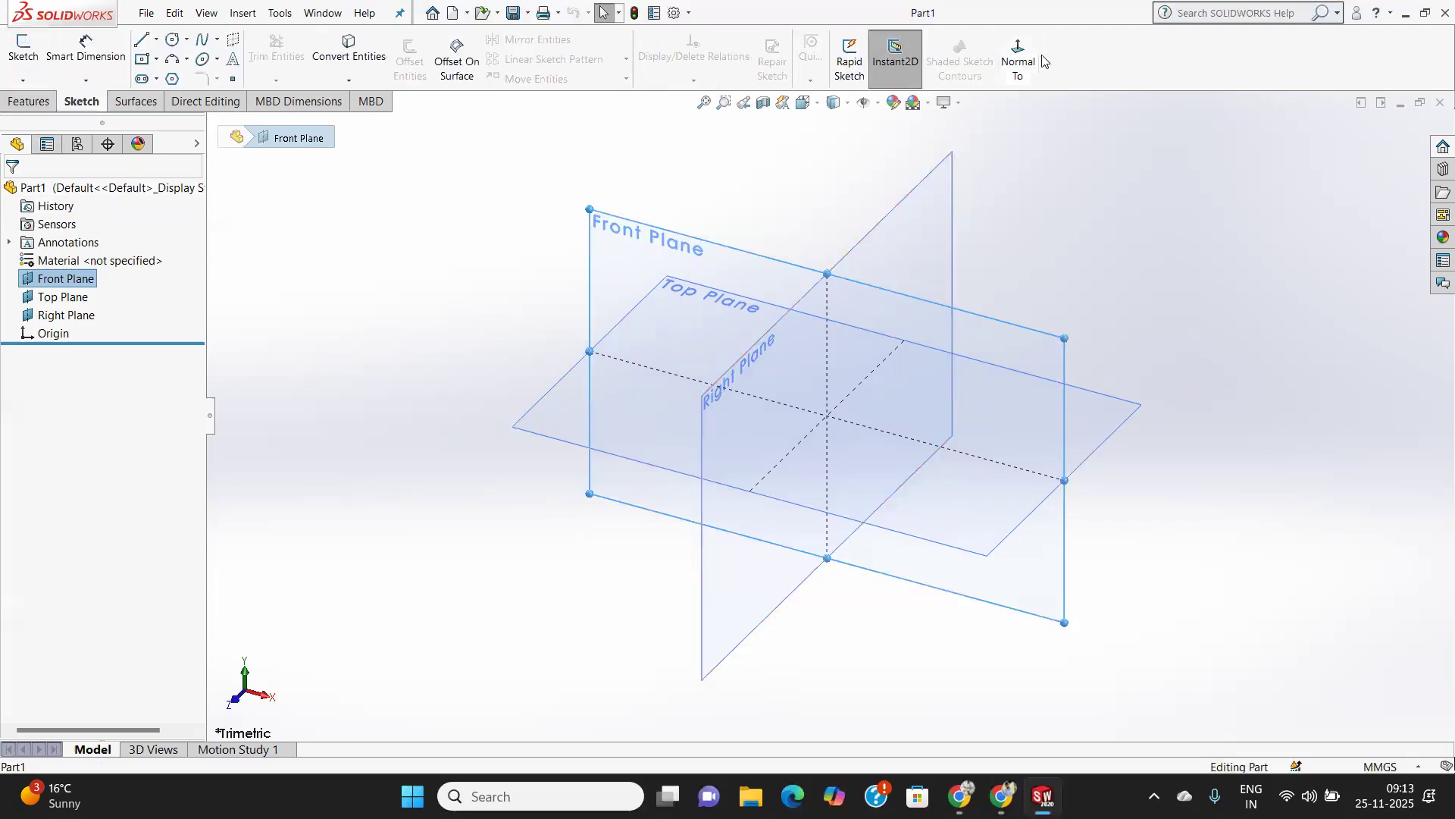
click(17, 53)
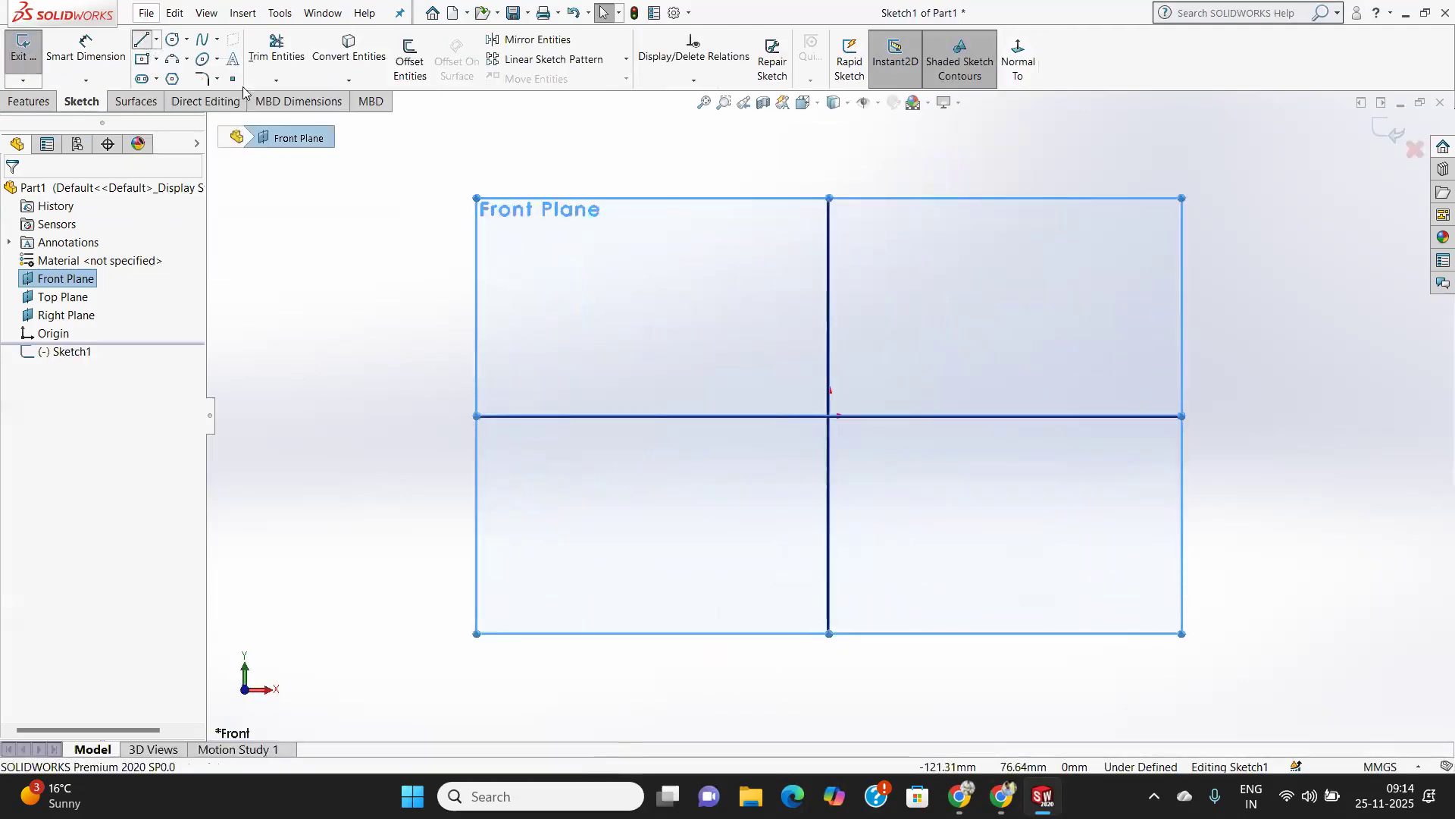
click(144, 41)
click(830, 415)
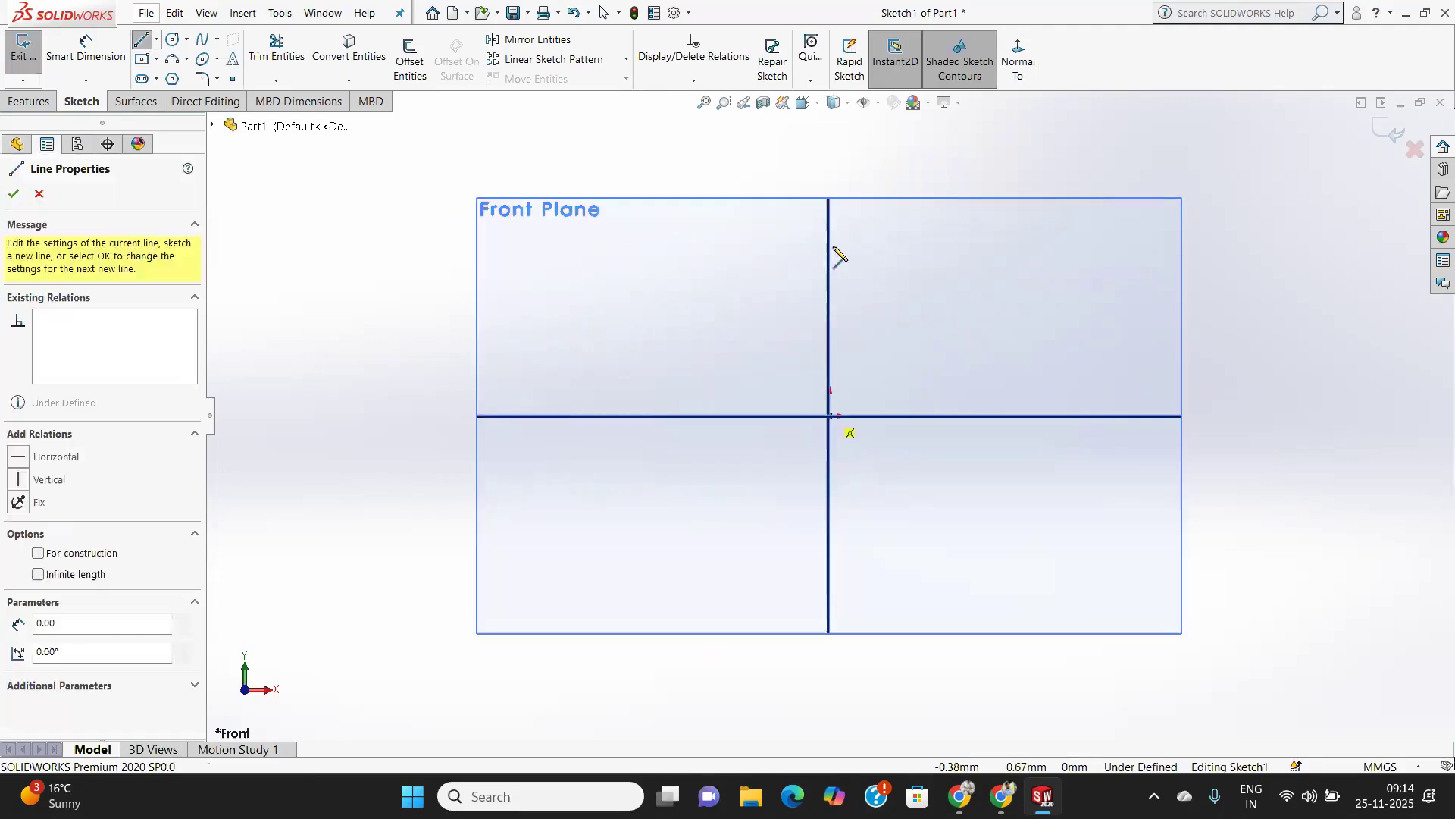
click(830, 188)
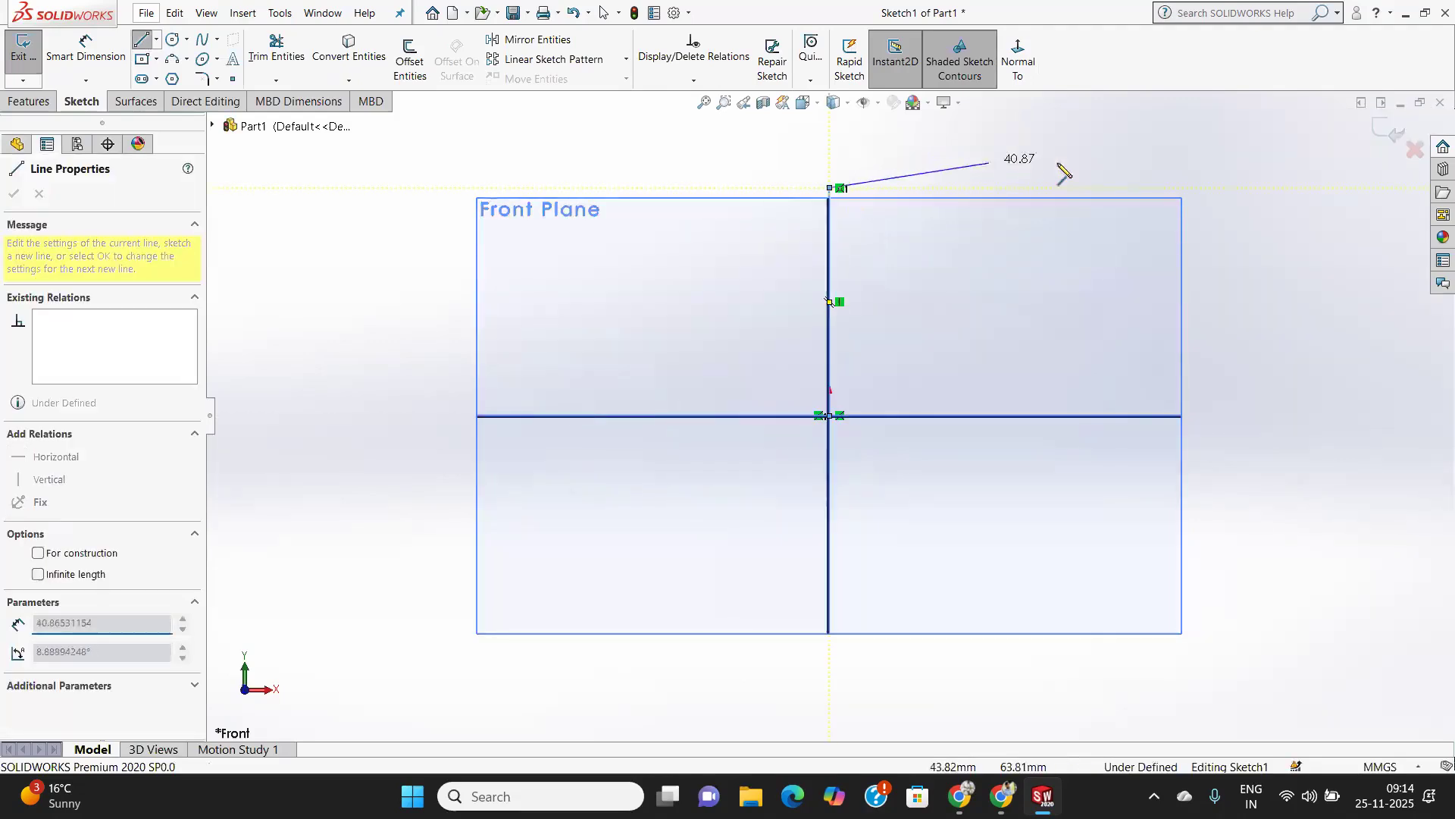
click(1301, 188)
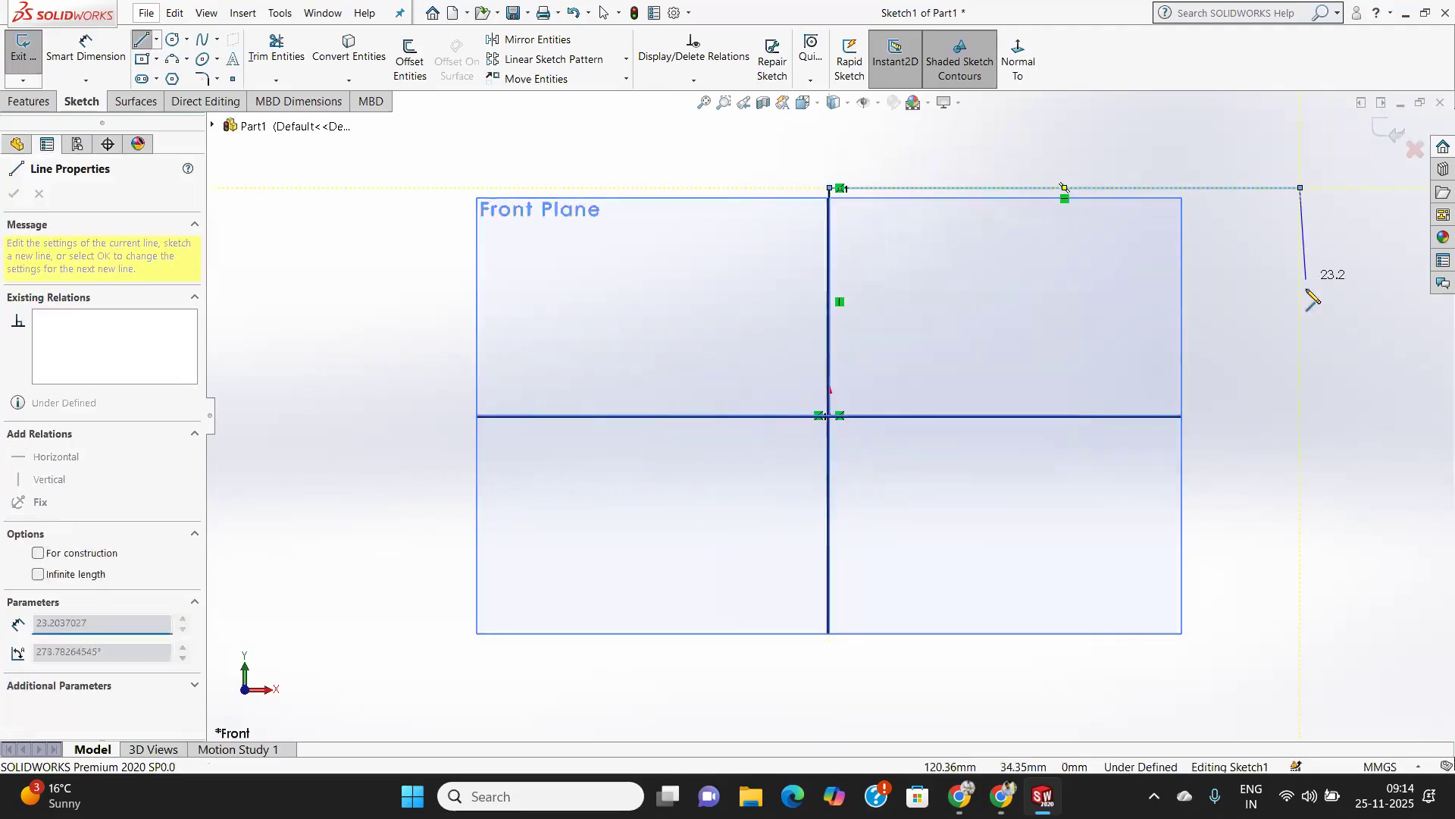
right_click(1310, 291)
click(1289, 302)
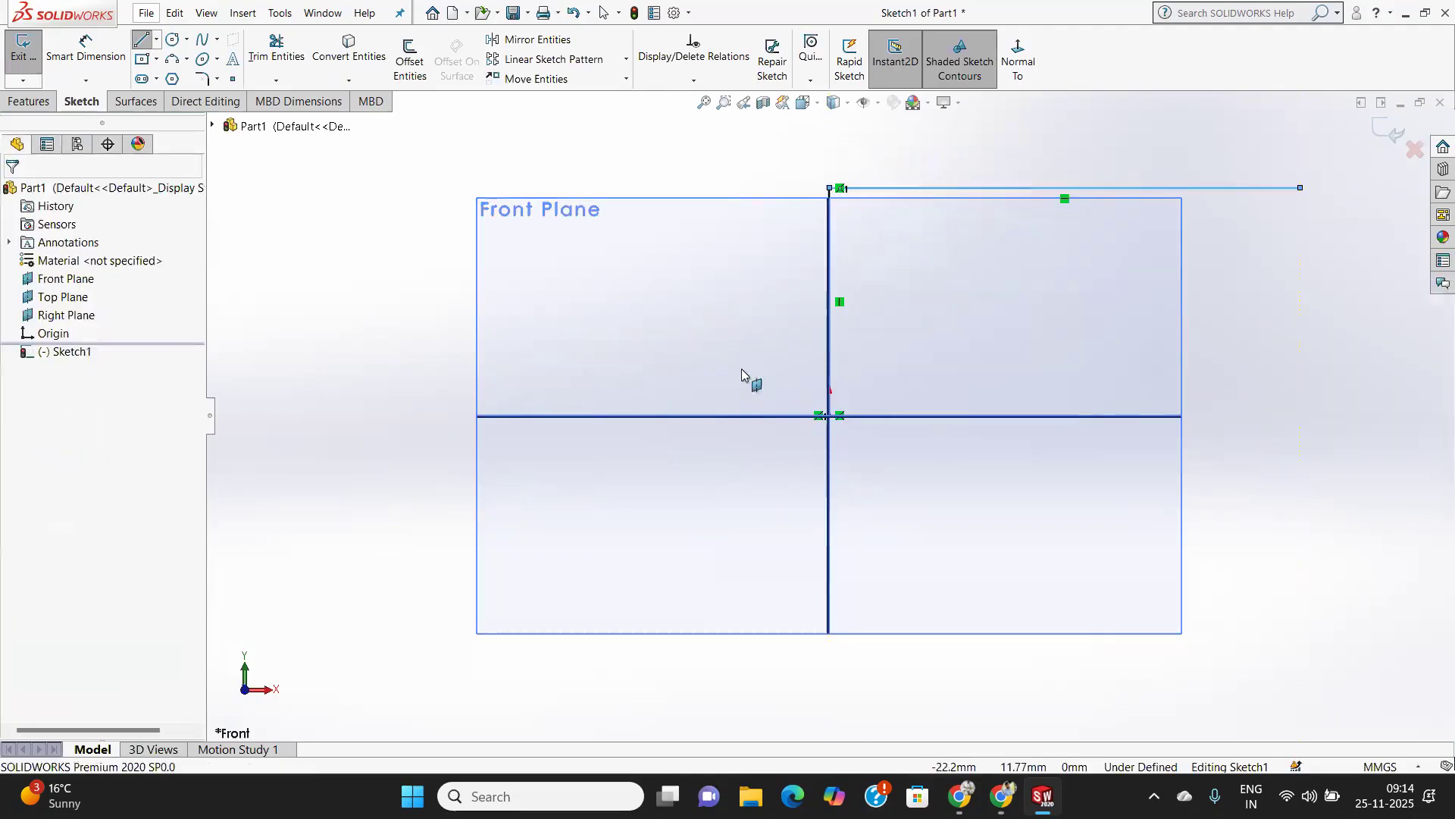
Fillet the corner between the vertical and horizontal lines with a 50 mm sketch fillet.
click(202, 79)
click(832, 190)
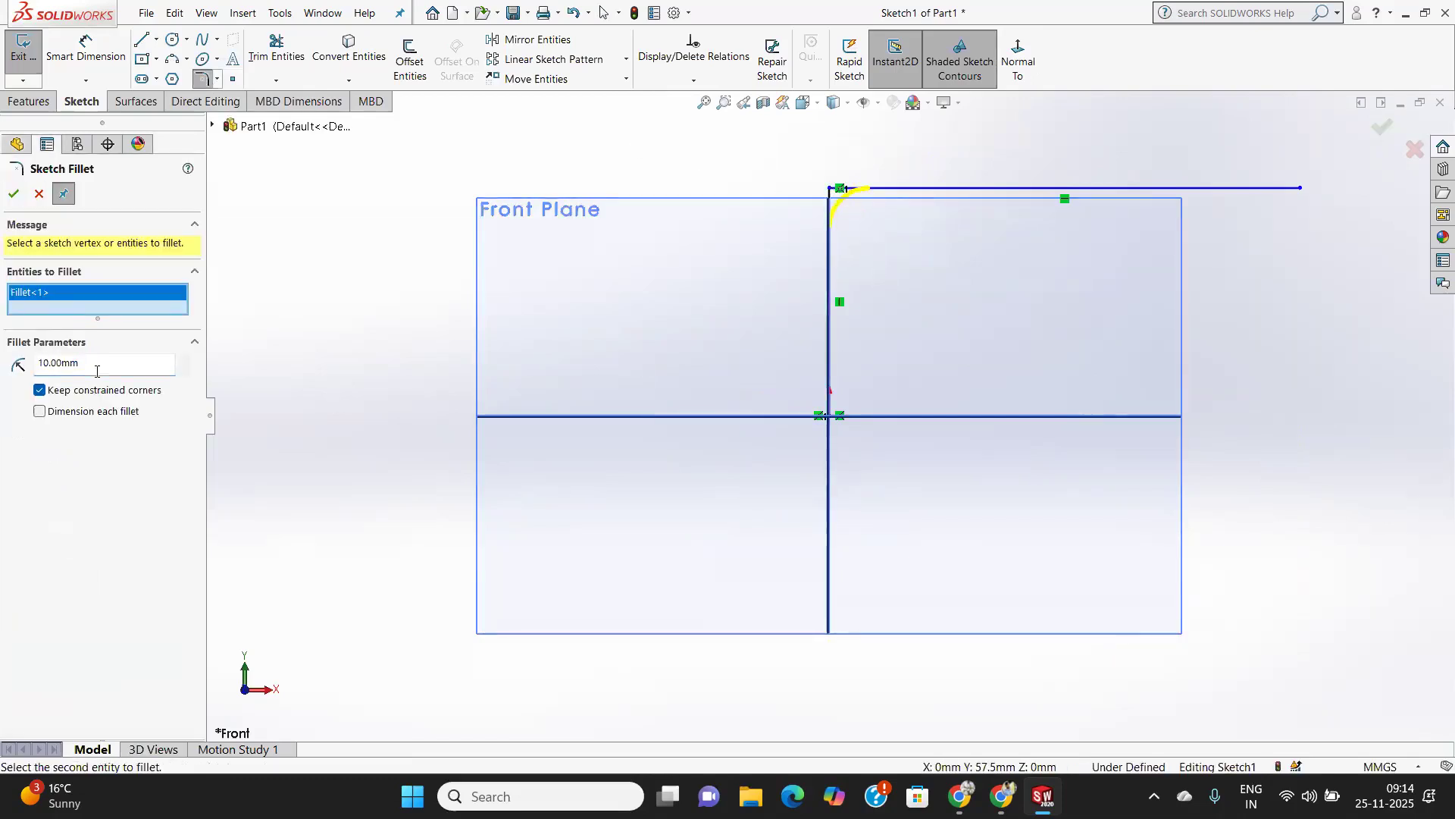
key(Return)
click(14, 192)
Dimension the remaining straight vertical segment to 30 mm.
click(140, 40)
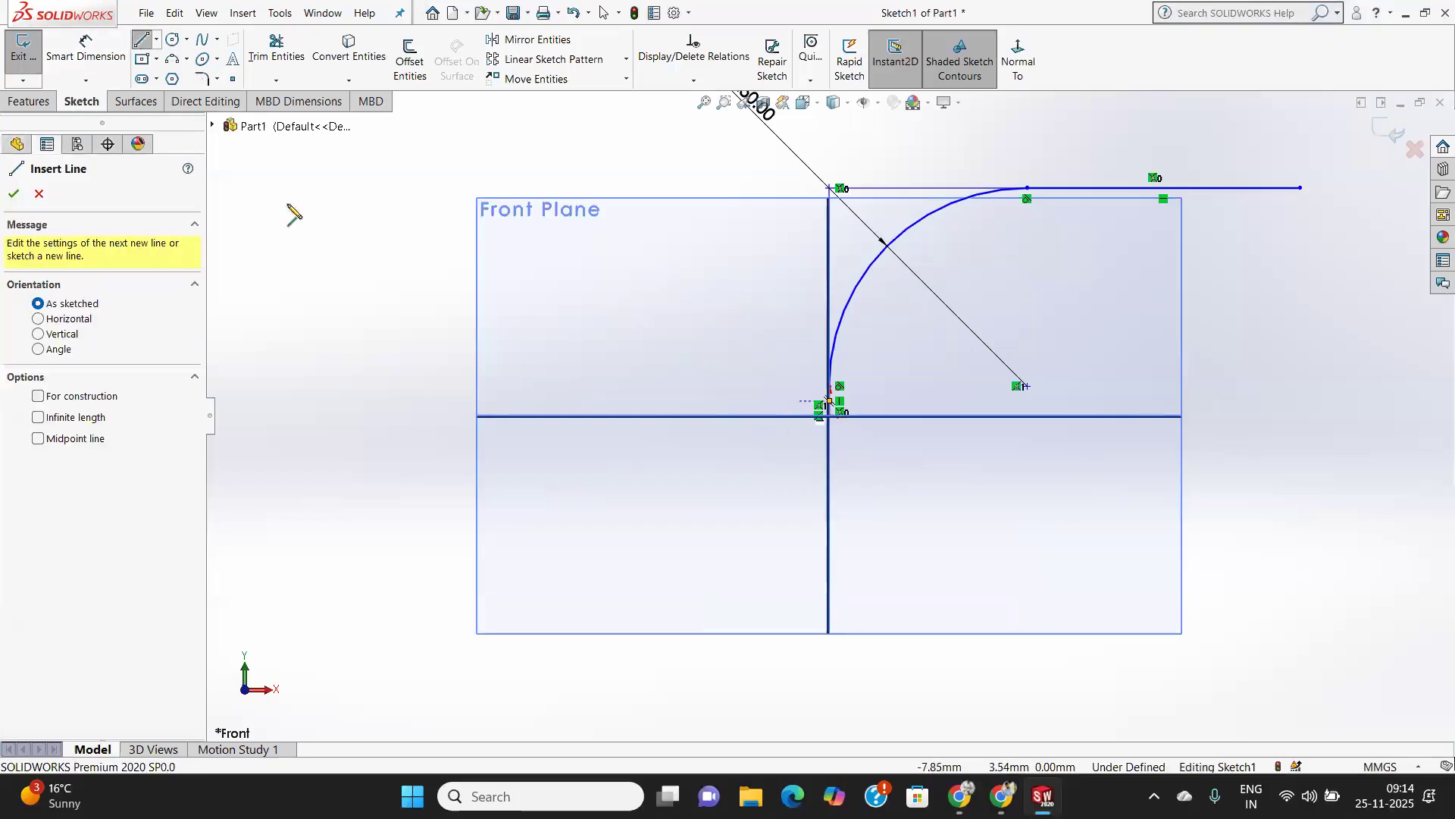
click(86, 47)
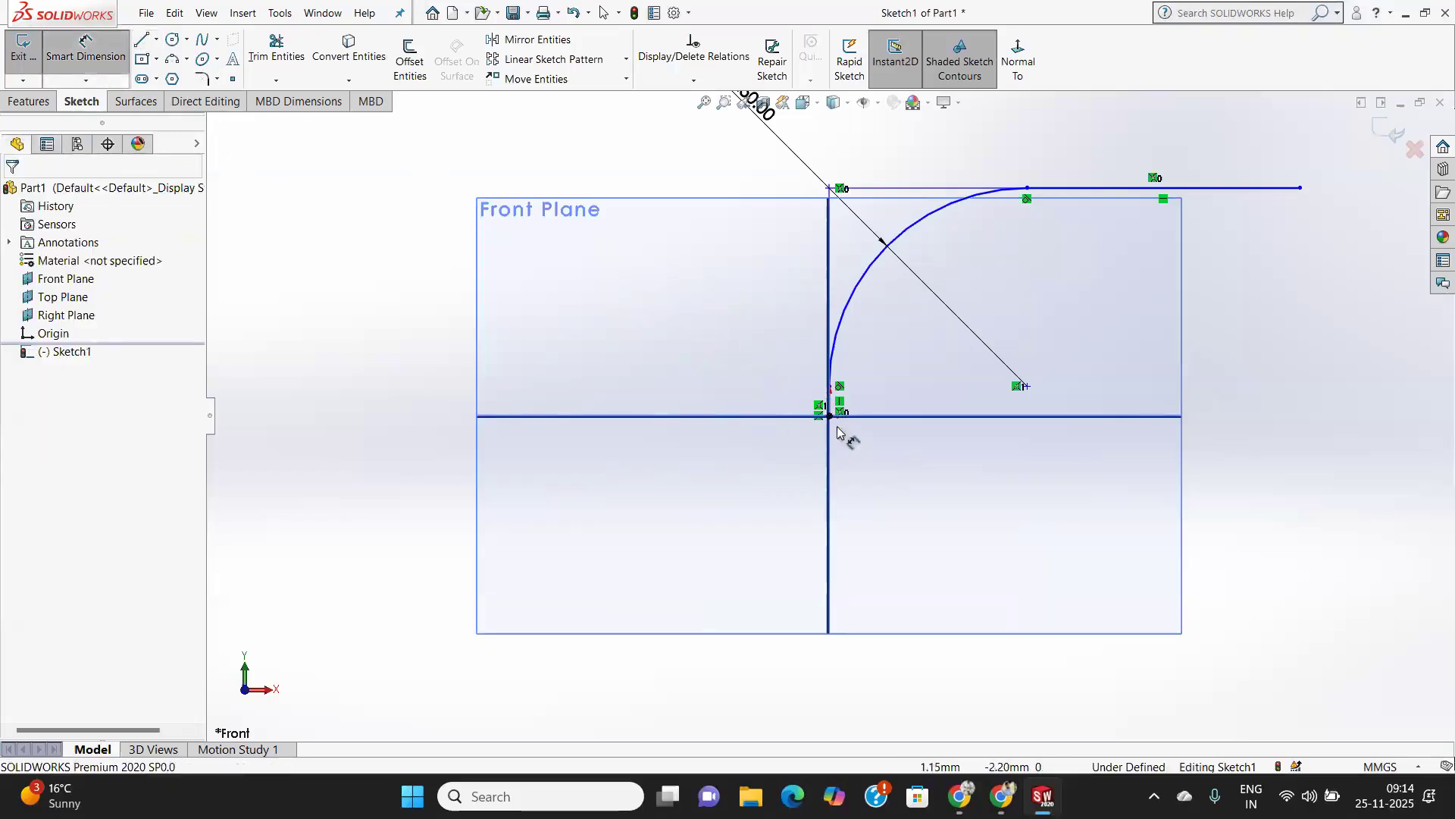
click(829, 402)
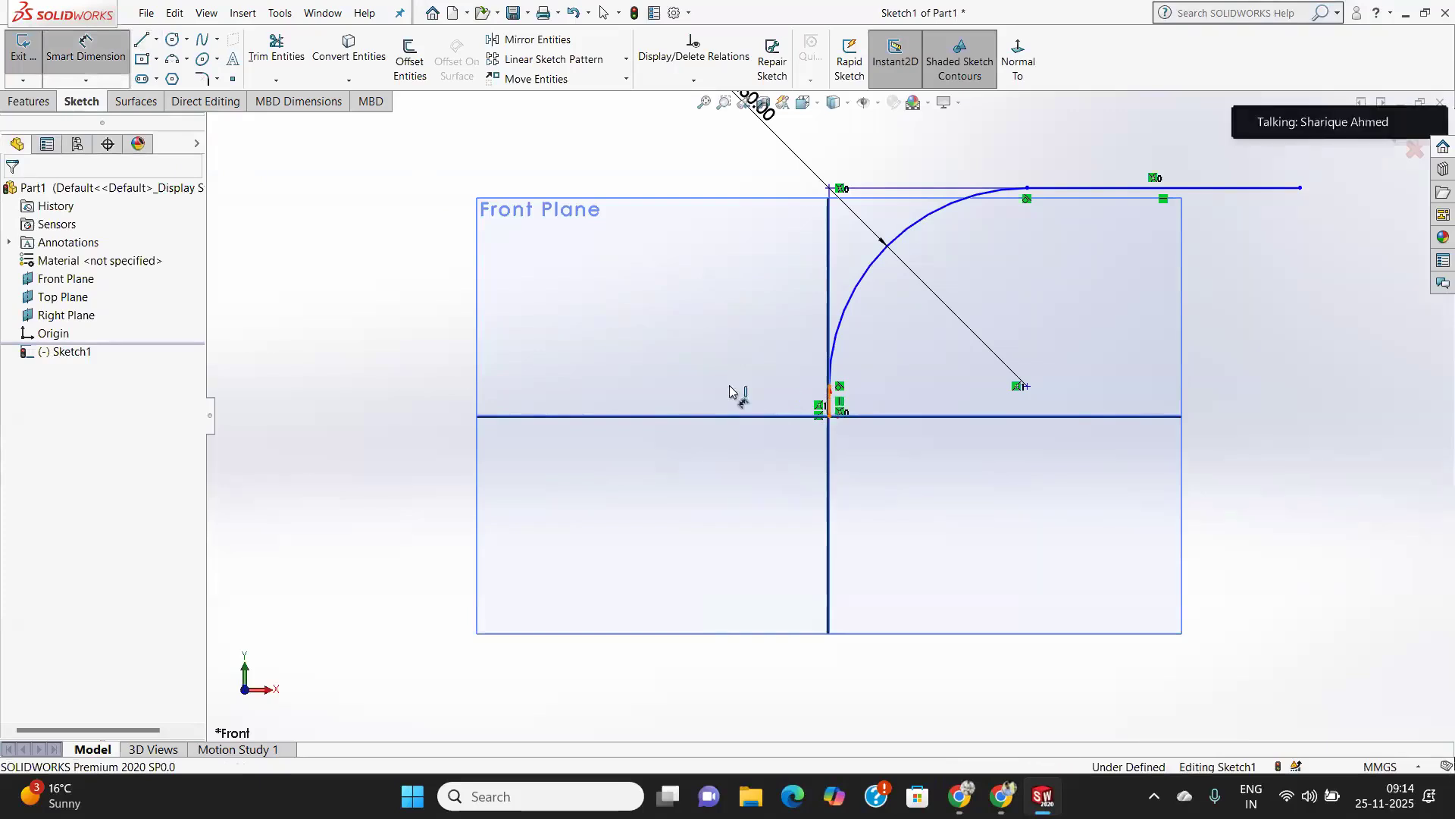
click(693, 419)
text(3)
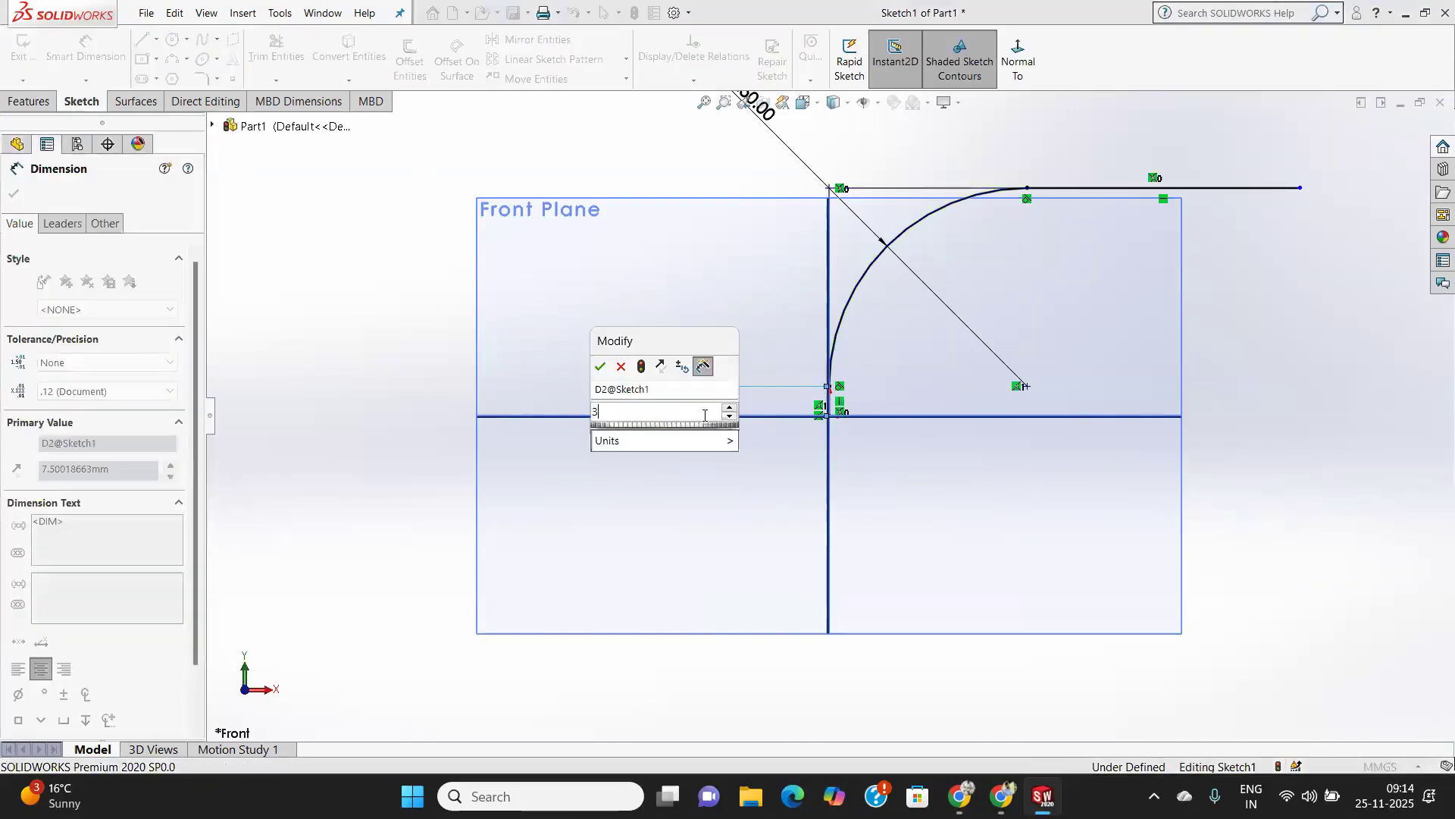
text(0)
key(Return)
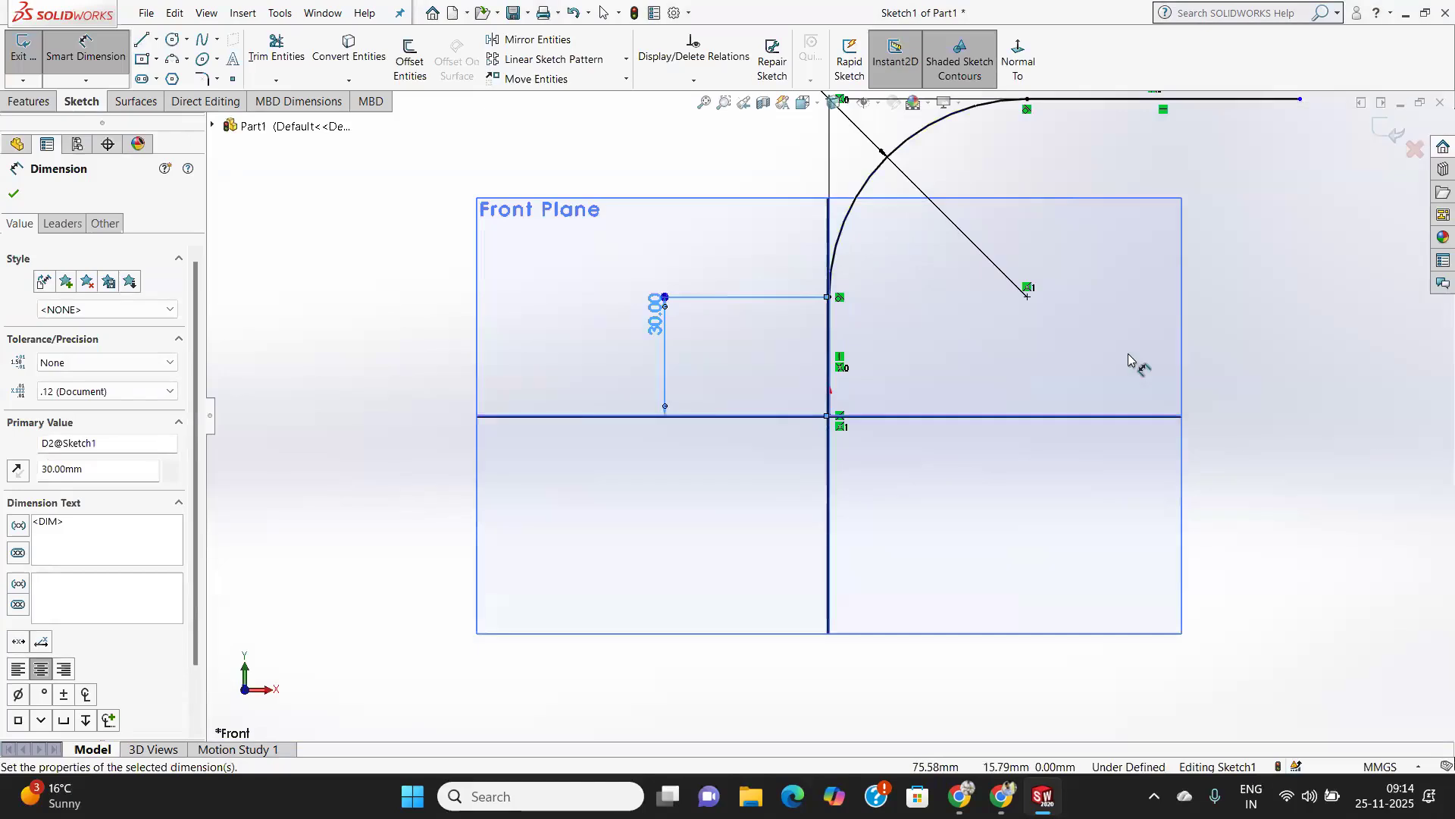
Dimension the straight horizontal segment to 100 mm.
scroll(1131, 360, up, 2)
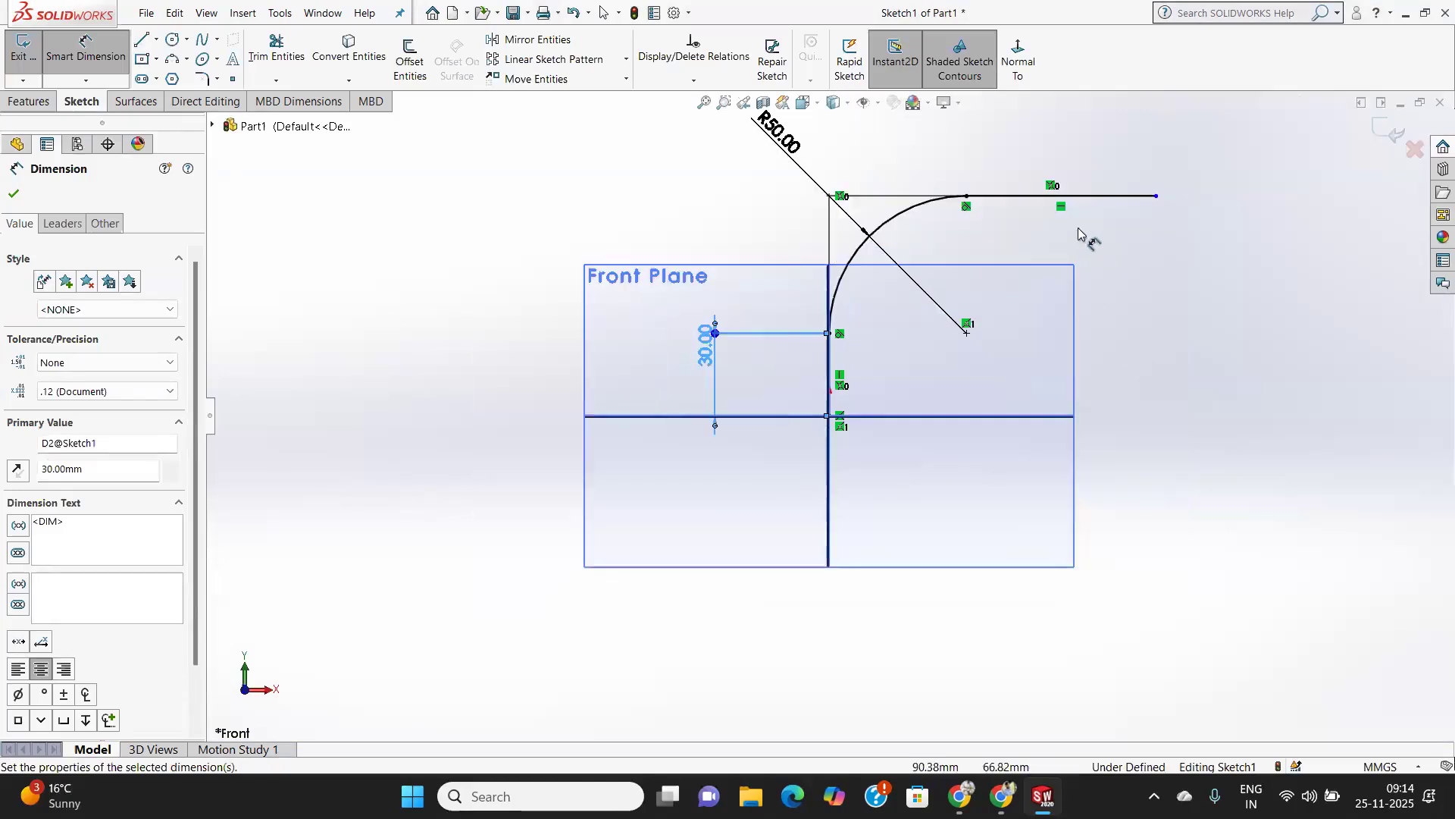
click(1100, 194)
click(1102, 149)
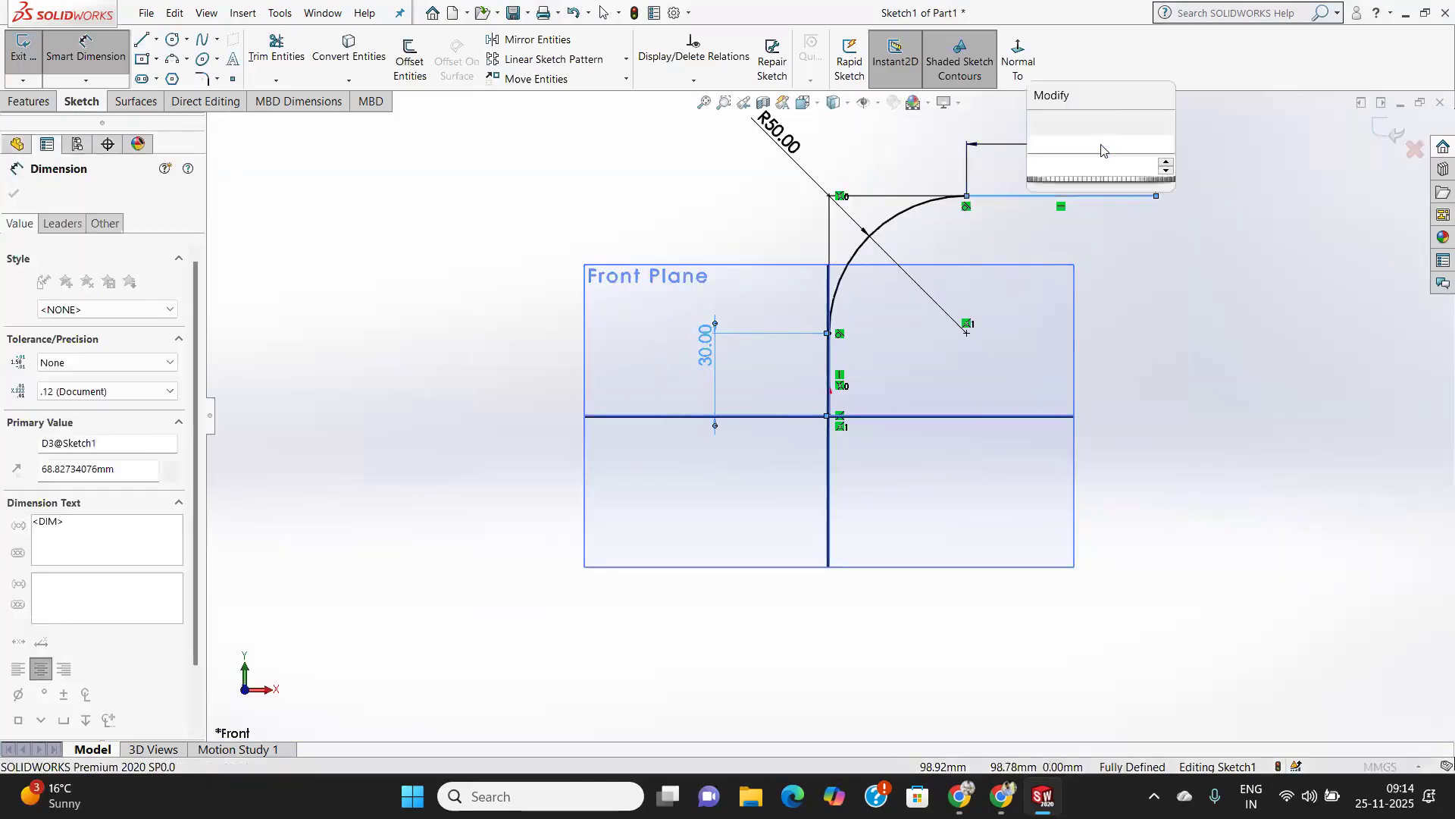
text(100)
key(Return)
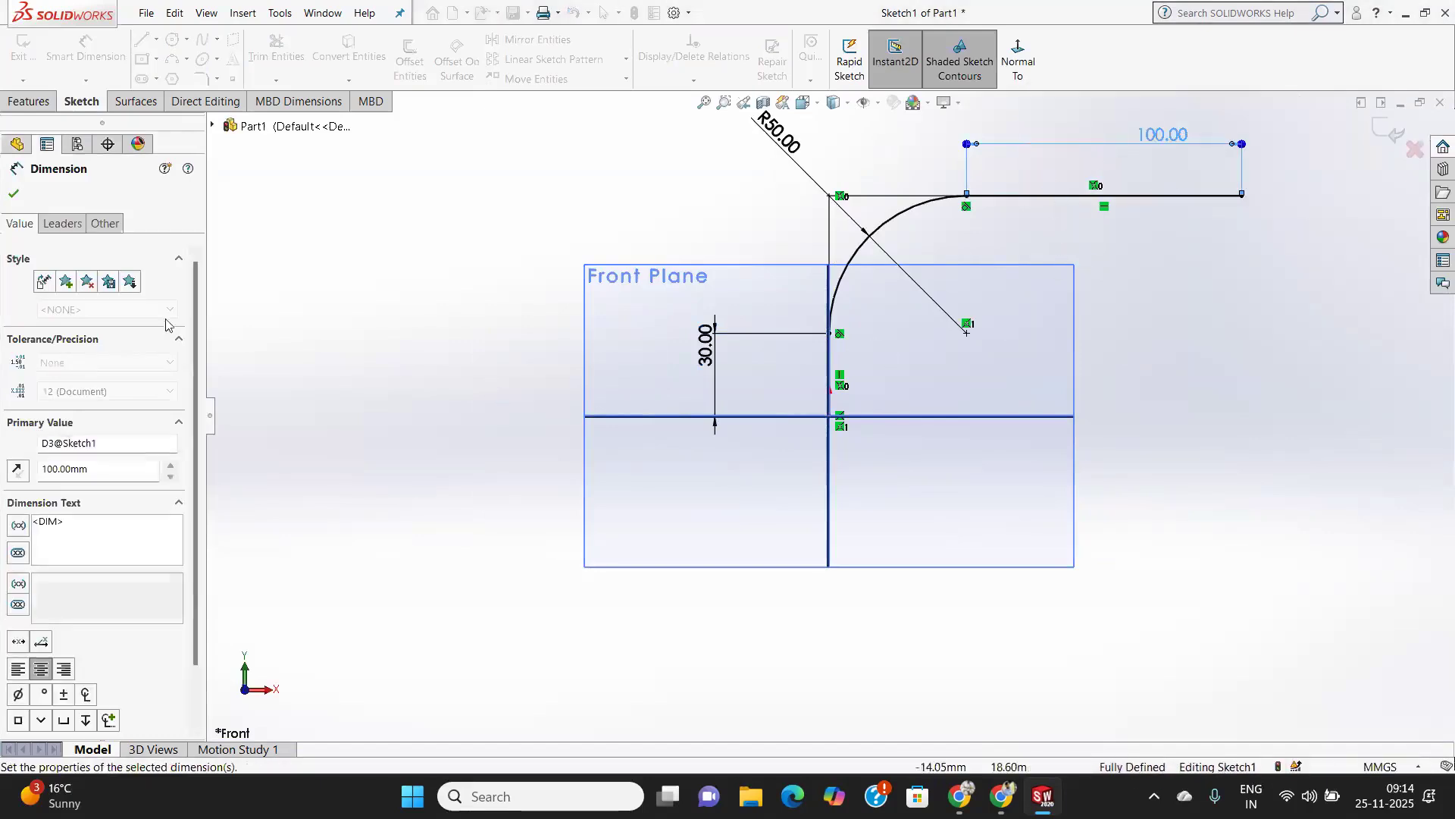
key(Escape)
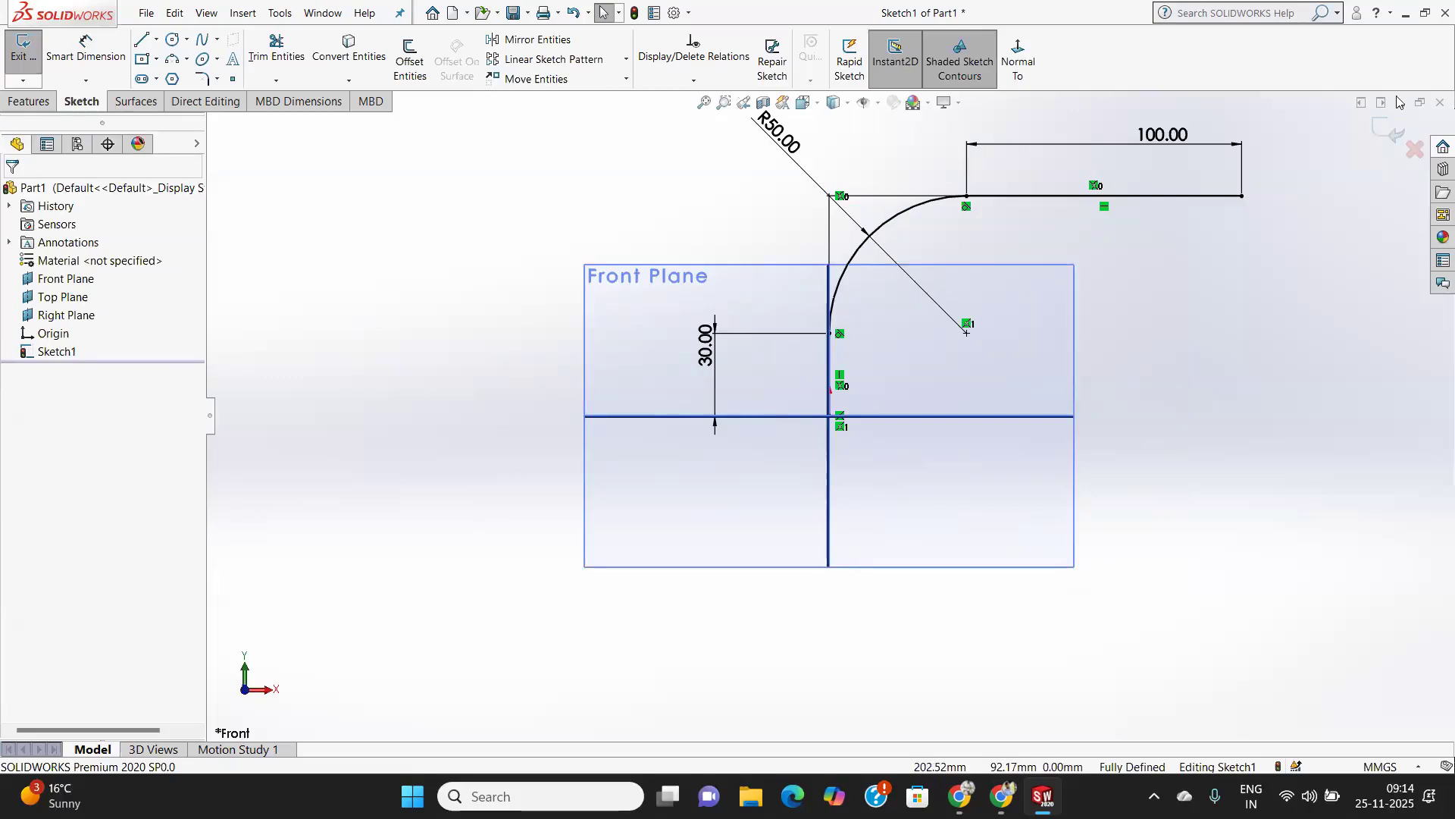
Sketch a center rectangle about 30 by 46 mm on the Top Plane, centred on the path's start point, and exit the sketch.
mouse_move(1111, 296)
middle_down()
mouse_move(1162, 341)
mouse_move(1059, 481)
middle_up()
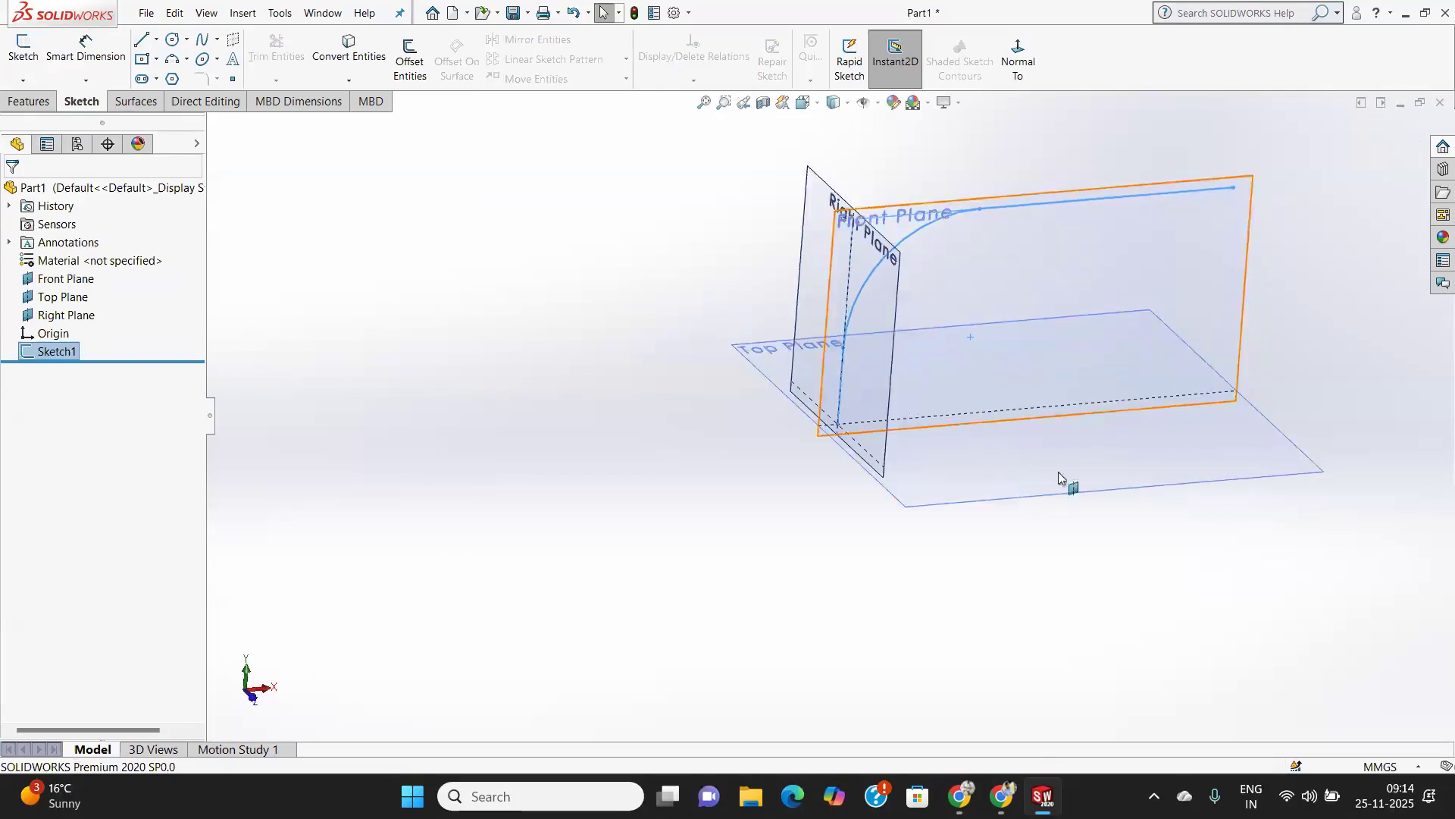
click(984, 487)
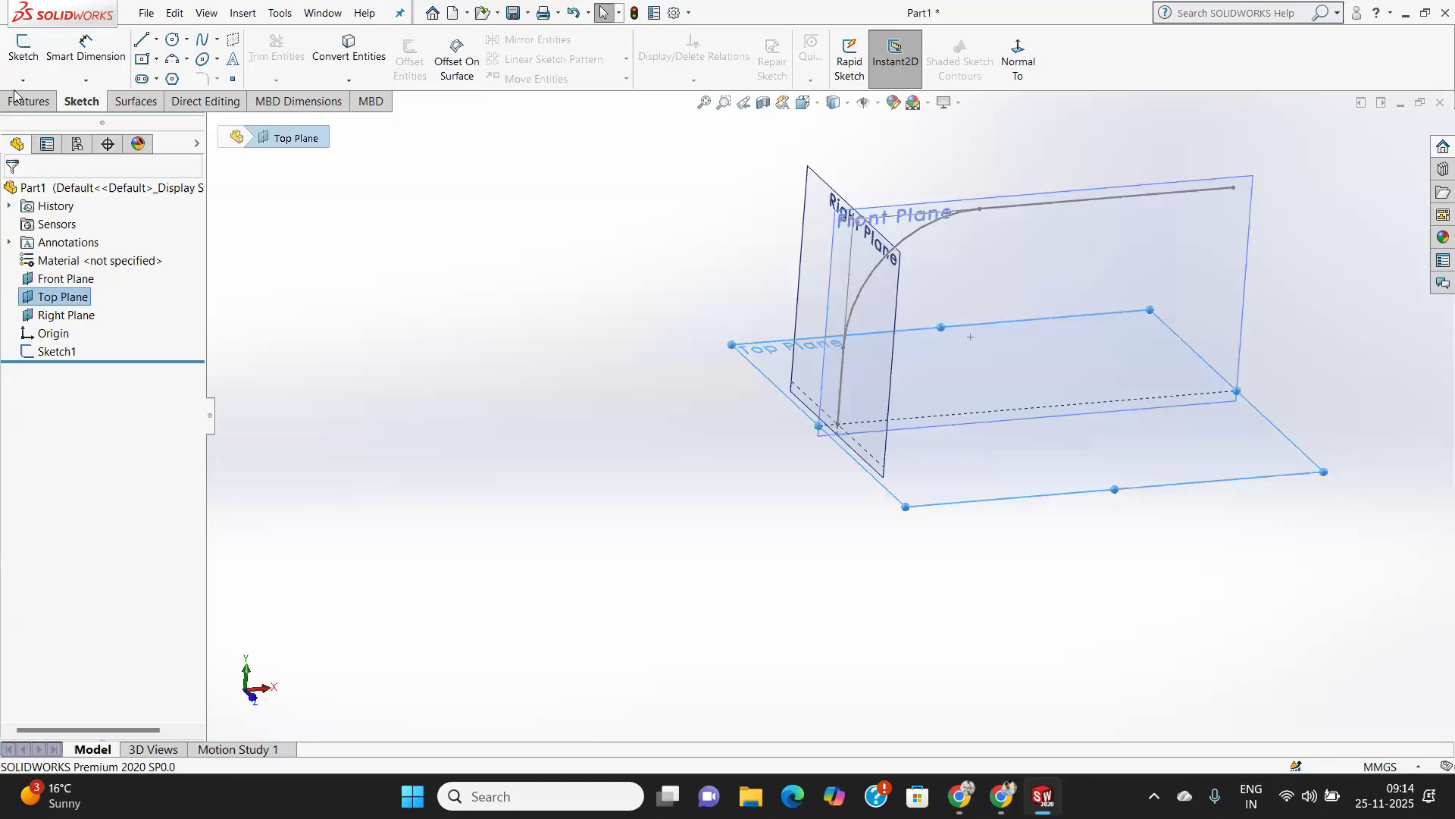
click(23, 47)
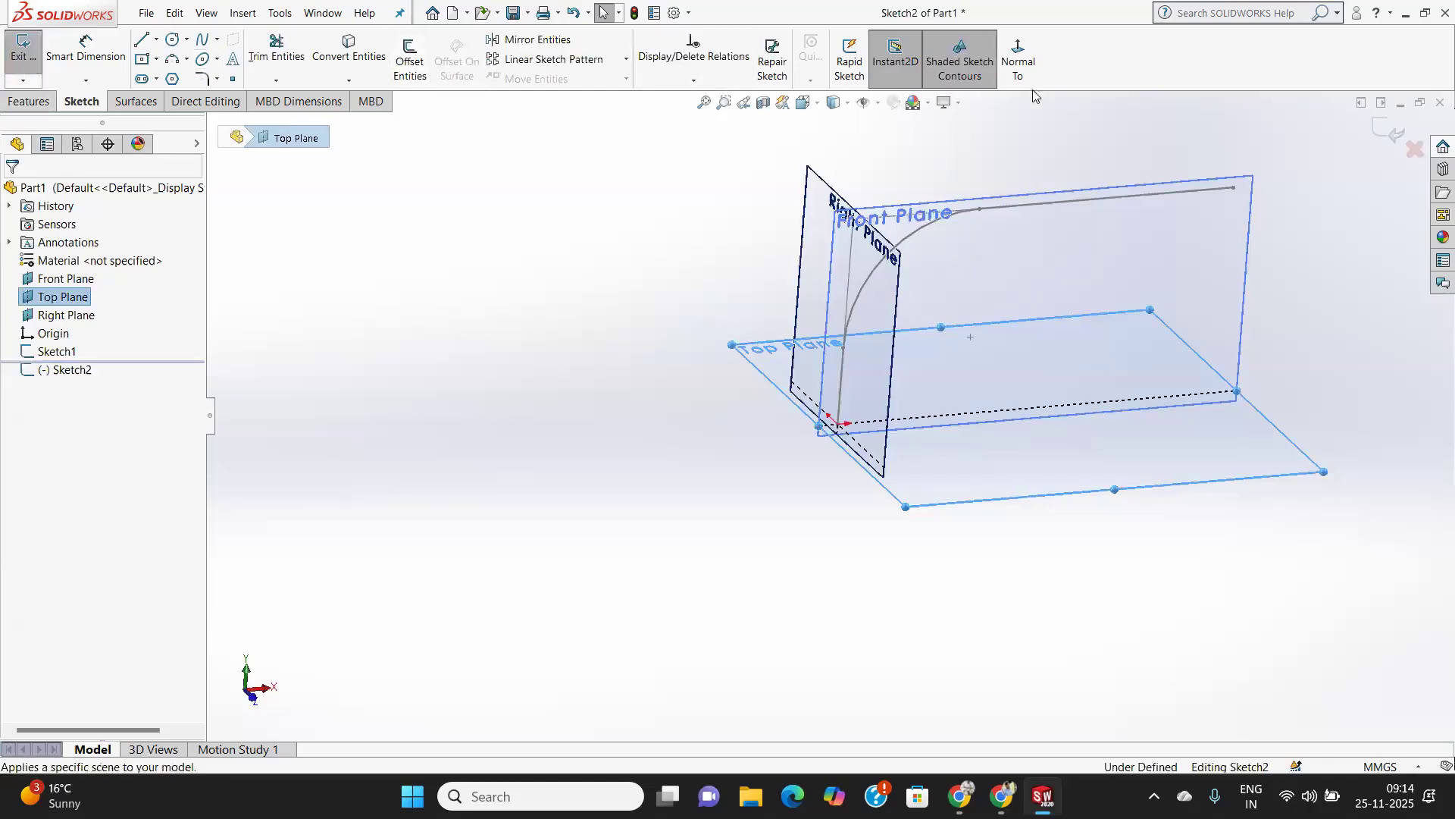
click(1018, 62)
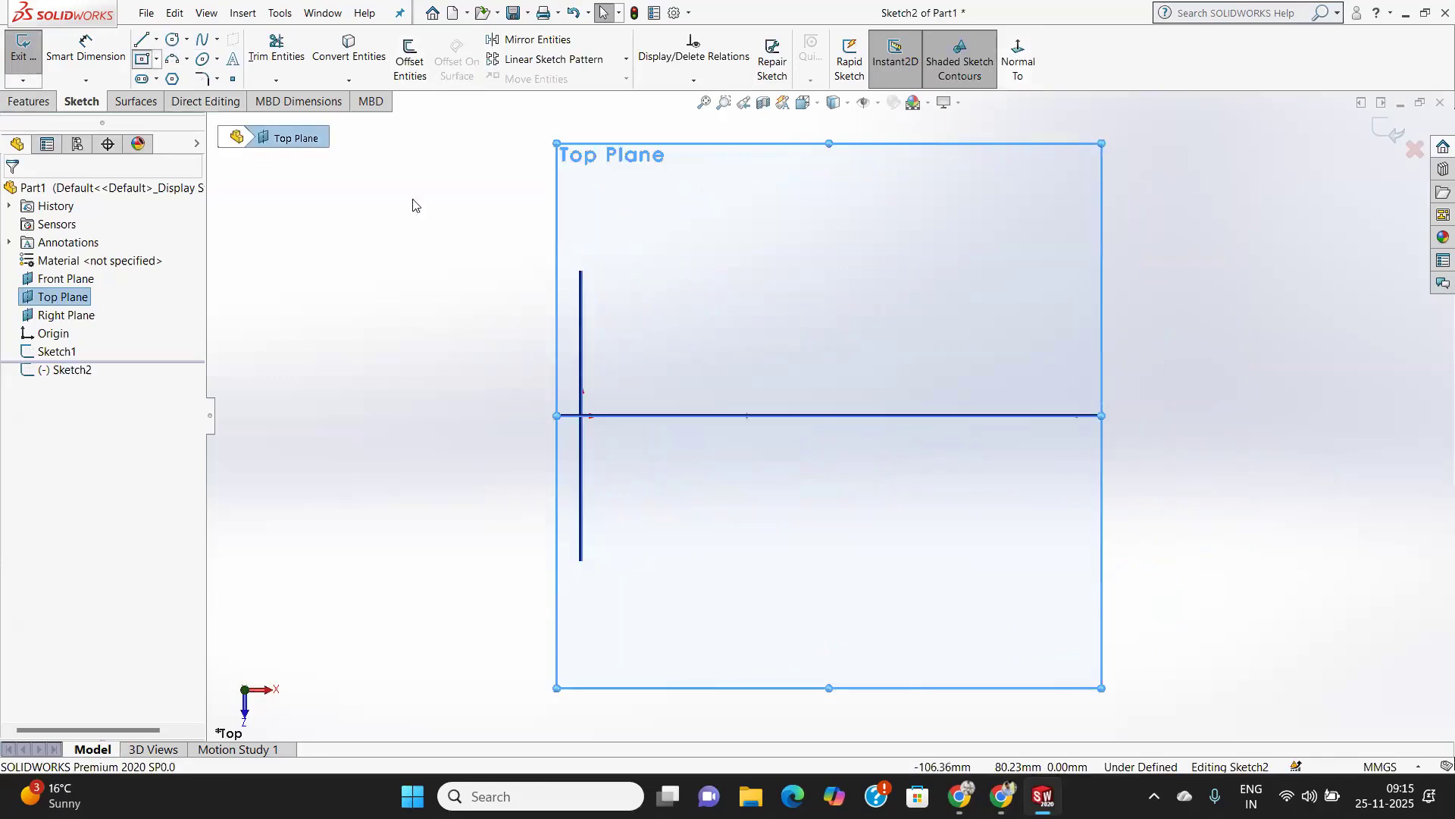
click(582, 416)
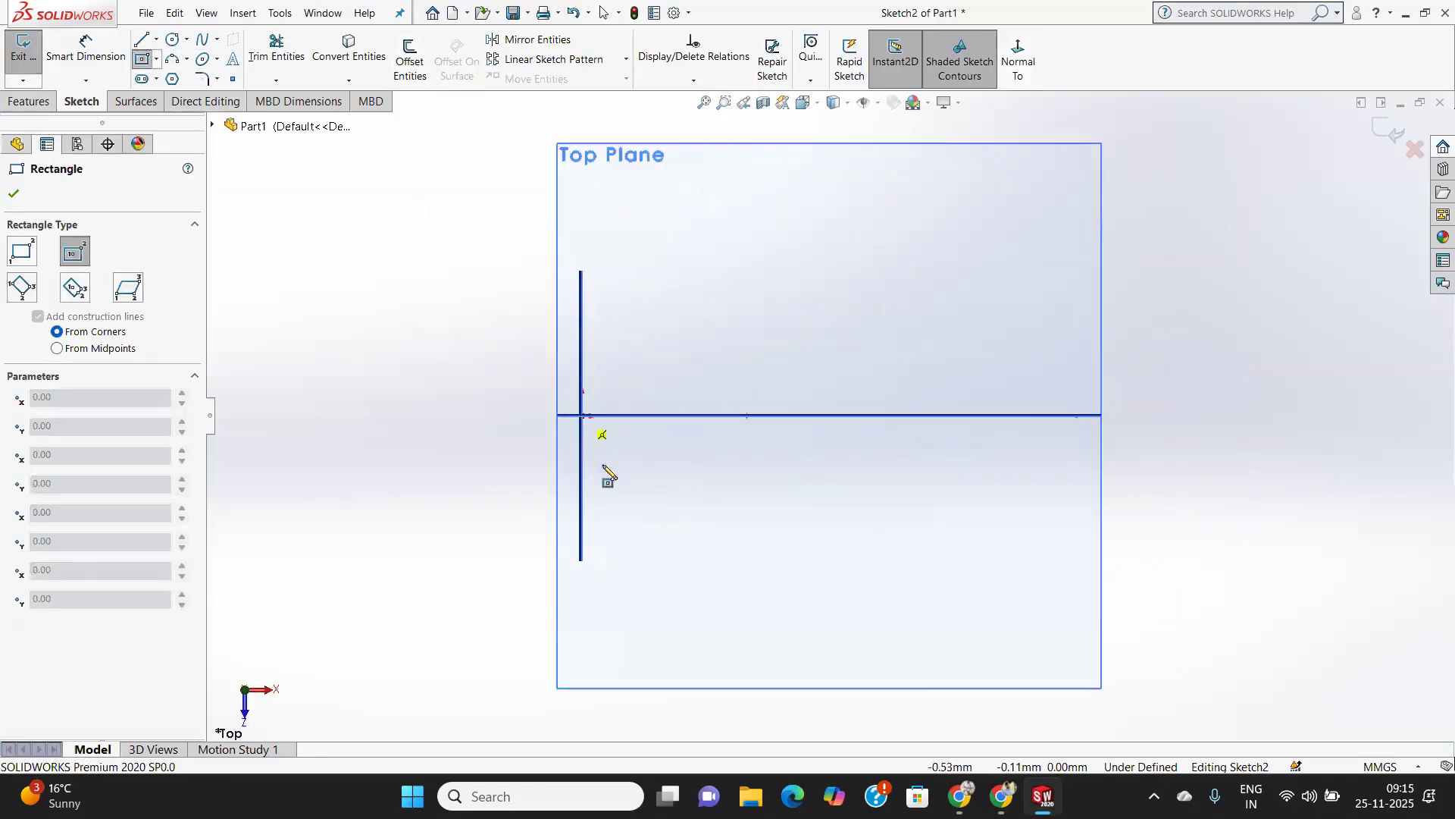
click(632, 492)
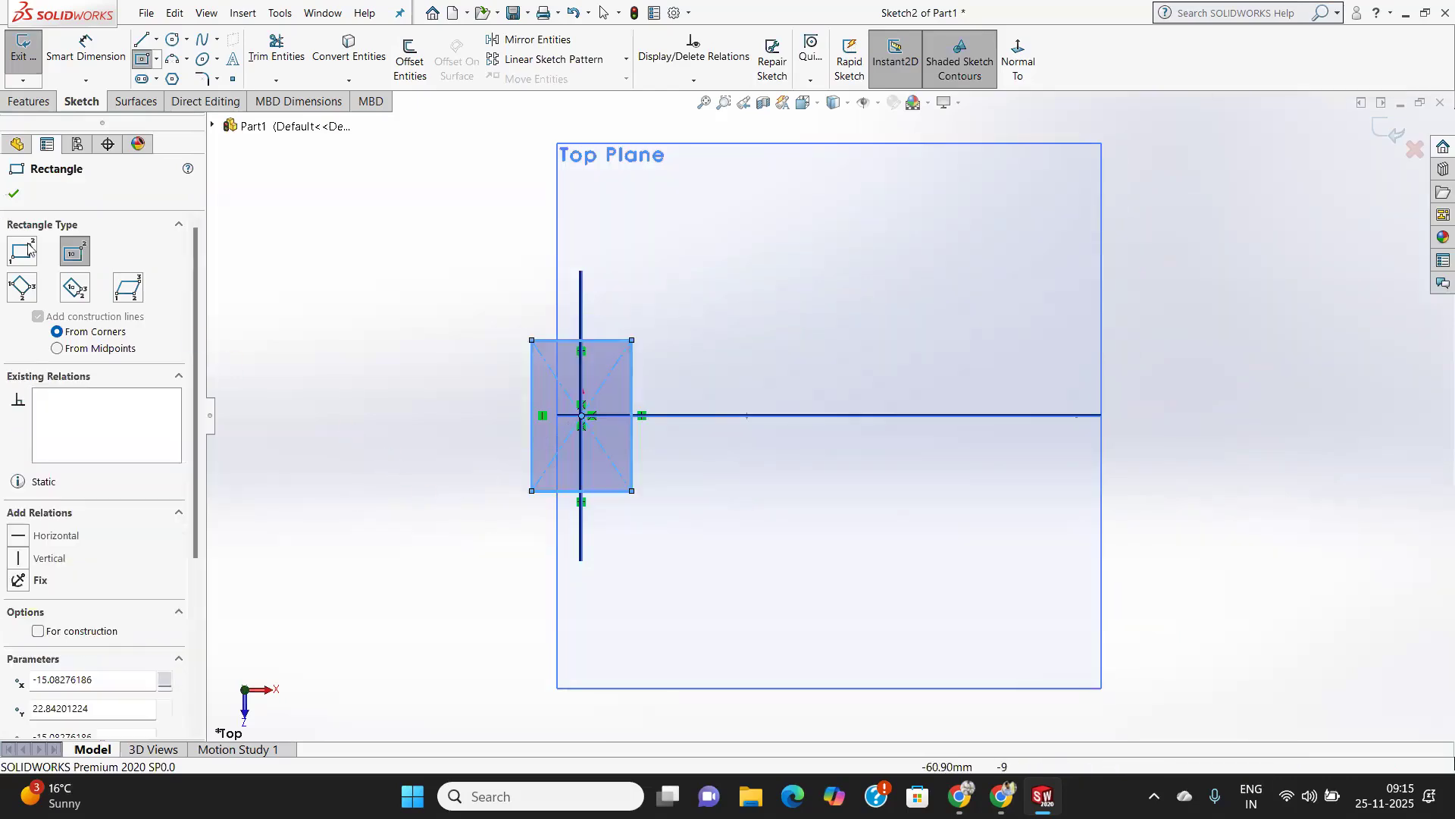
click(13, 196)
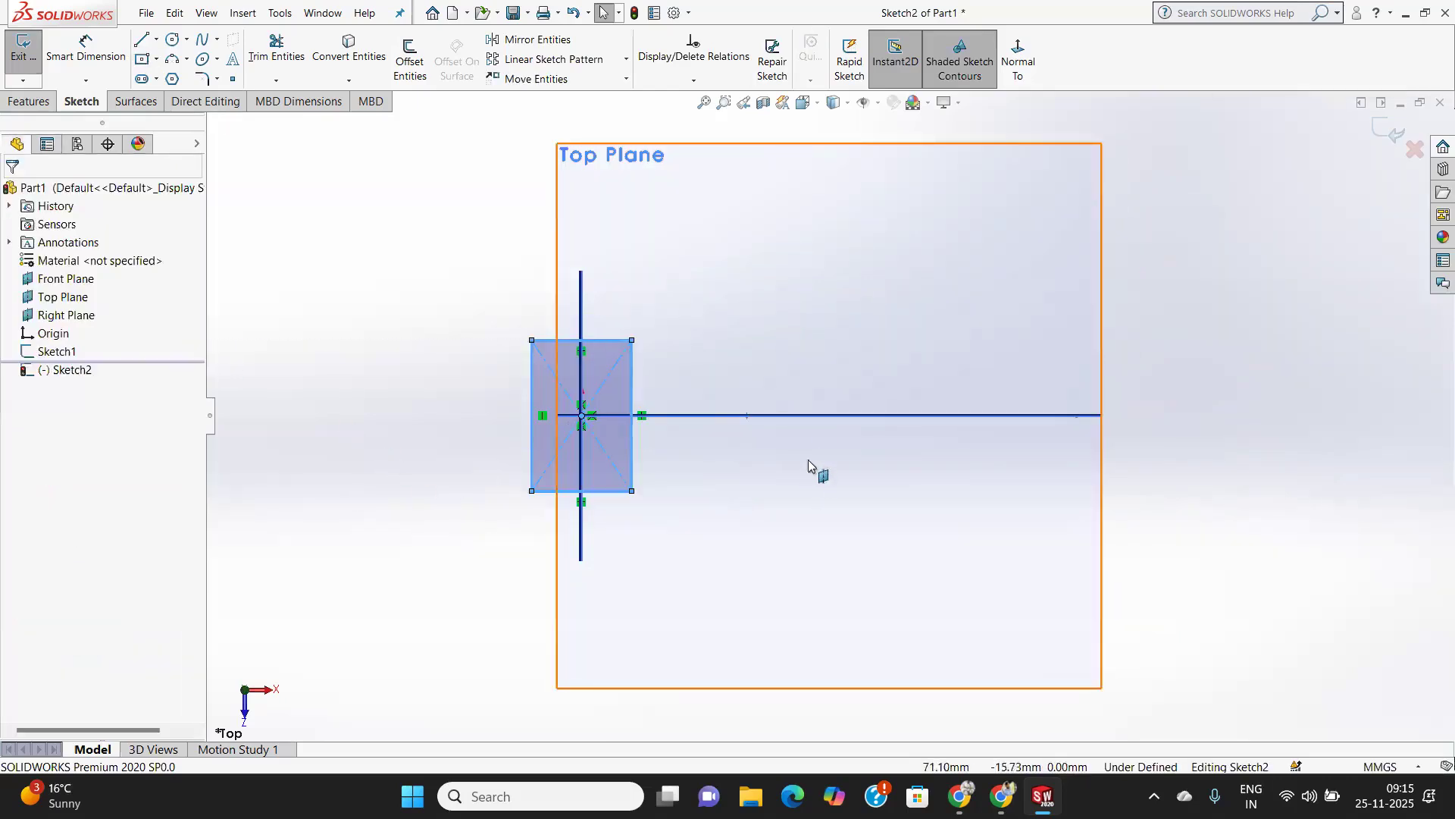
click(1391, 131)
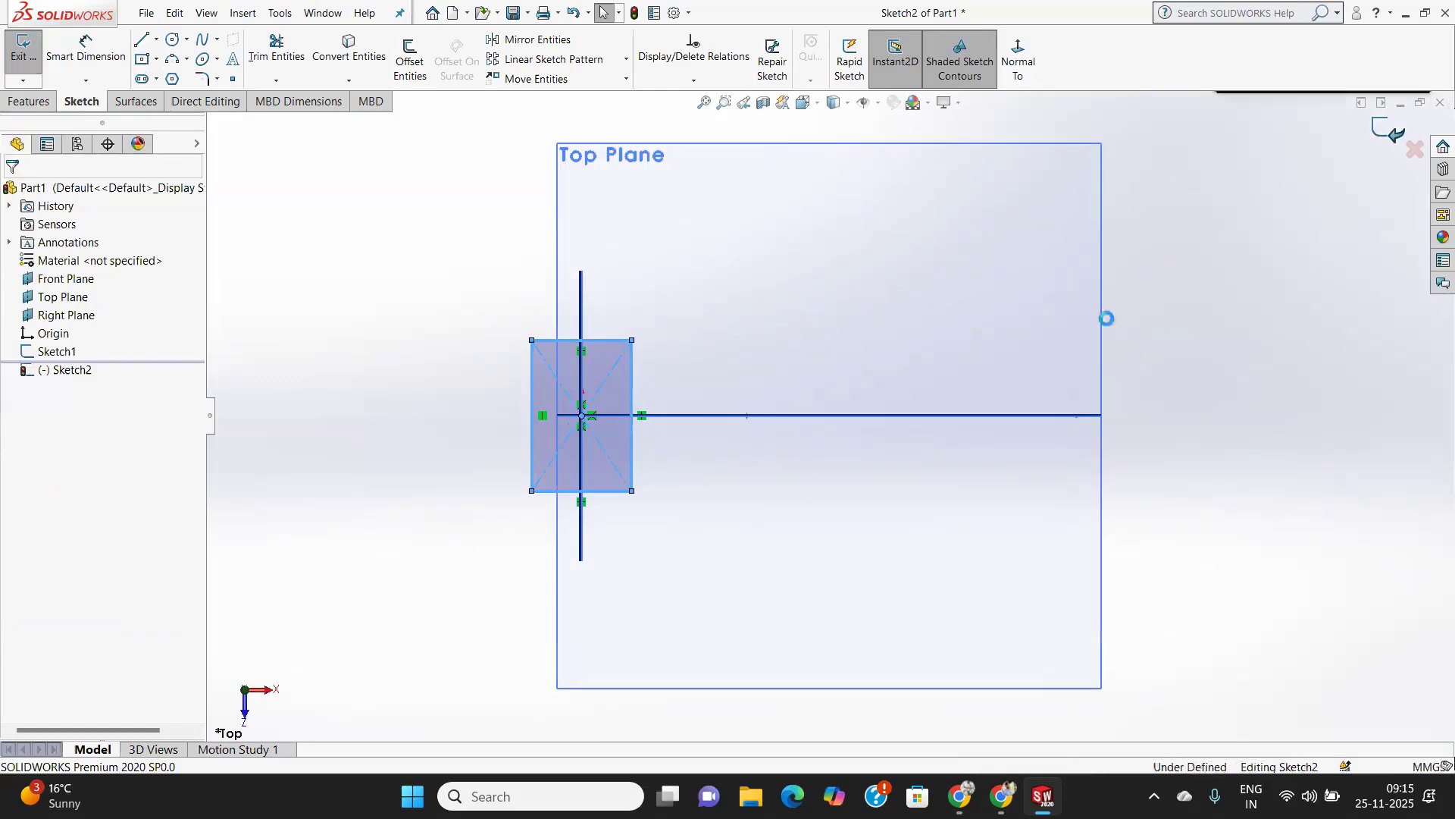
Create a reference plane perpendicular to the horizontal path line through its far end point.
mouse_move(869, 458)
middle_down()
mouse_move(871, 243)
mouse_move(982, 262)
mouse_move(933, 270)
middle_up()
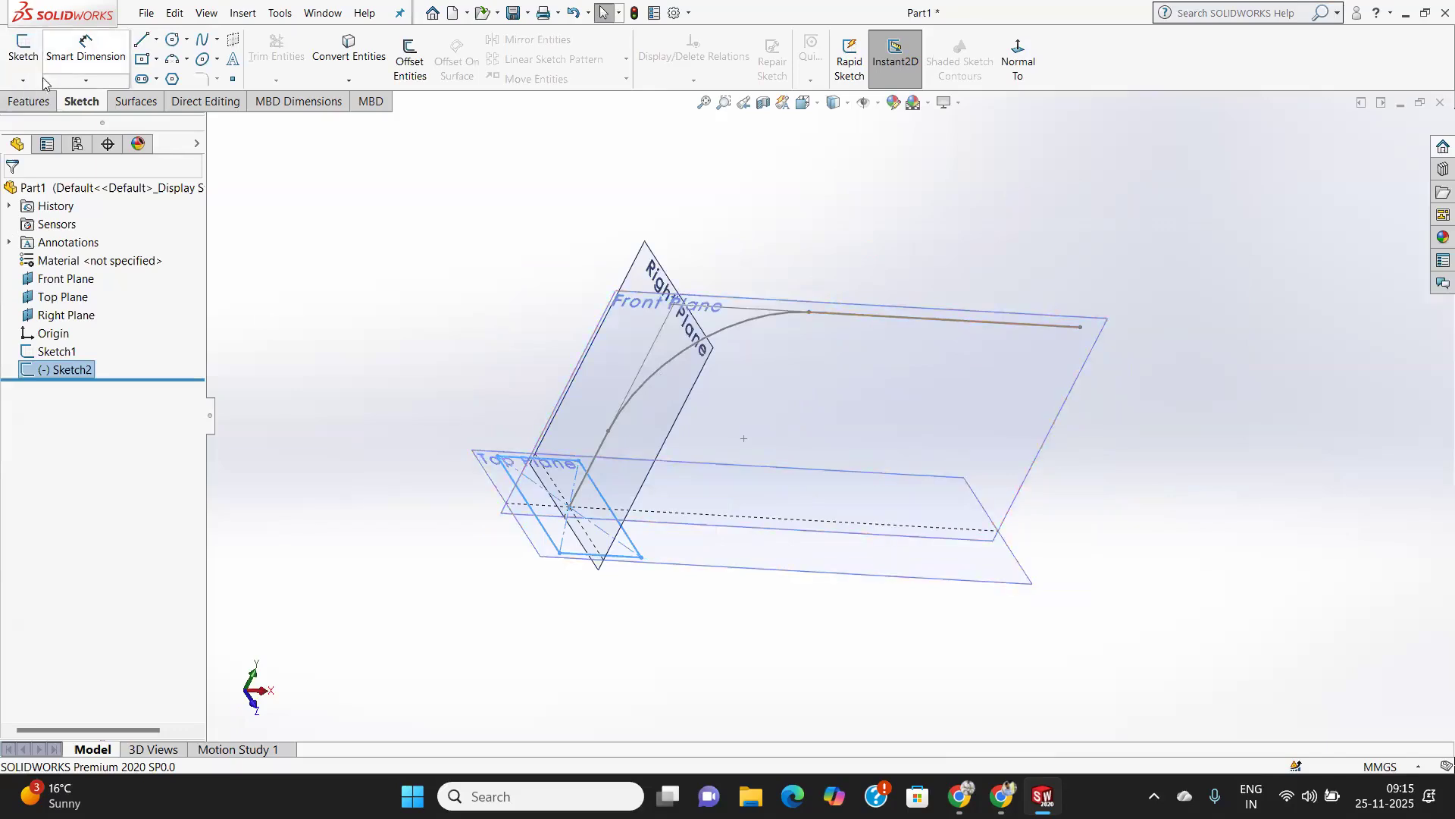
click(30, 101)
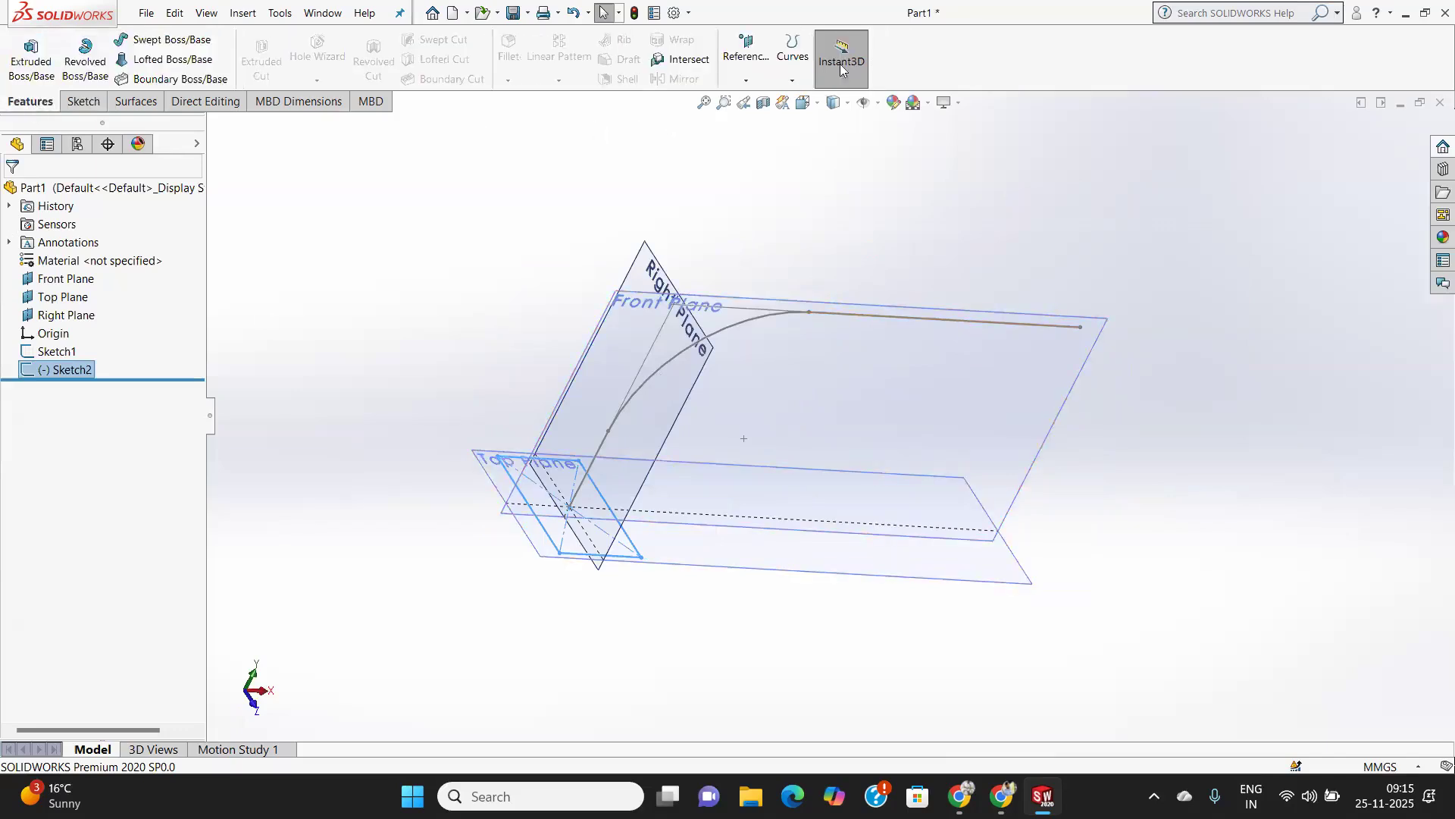
click(751, 82)
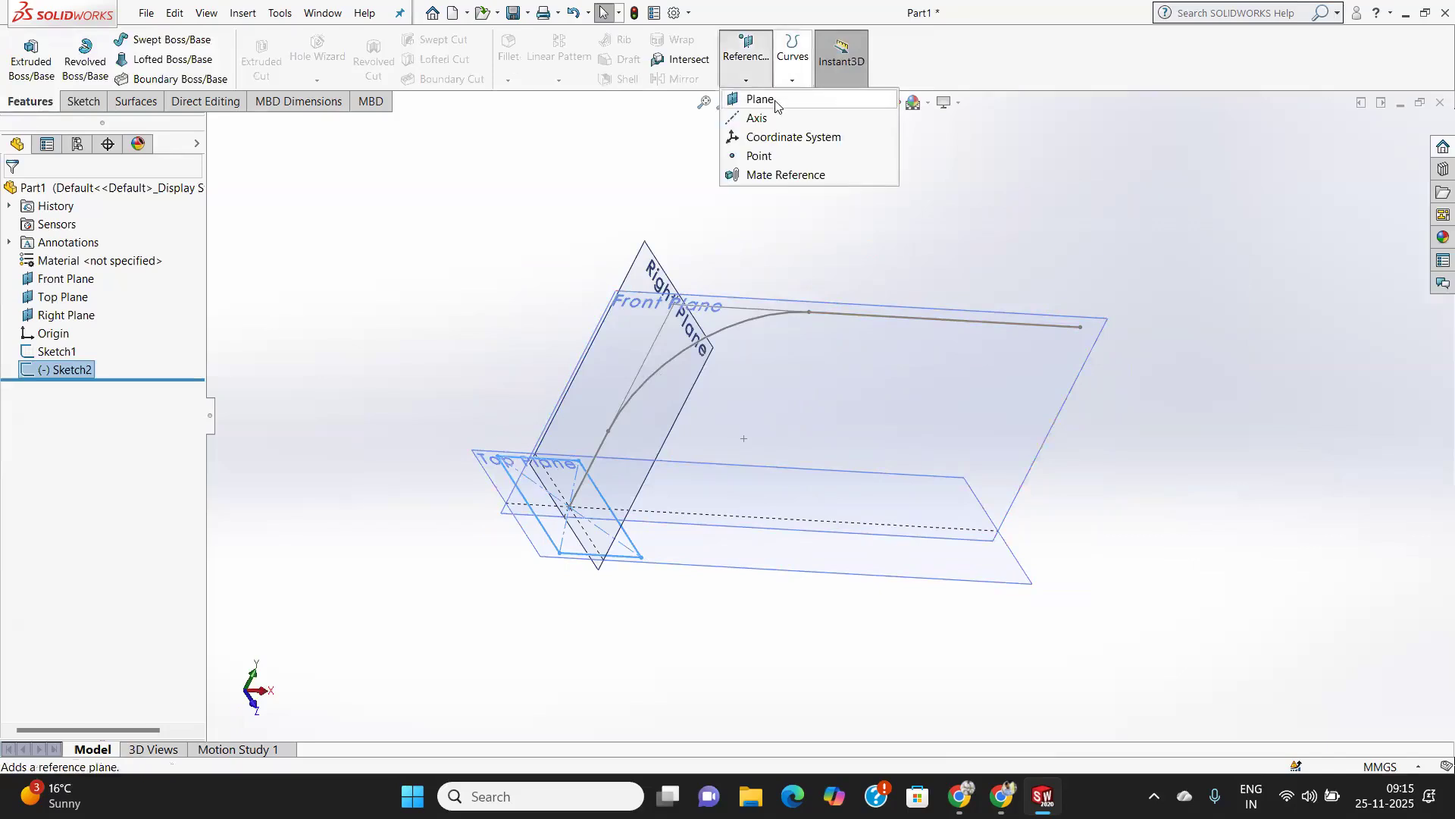
click(1034, 327)
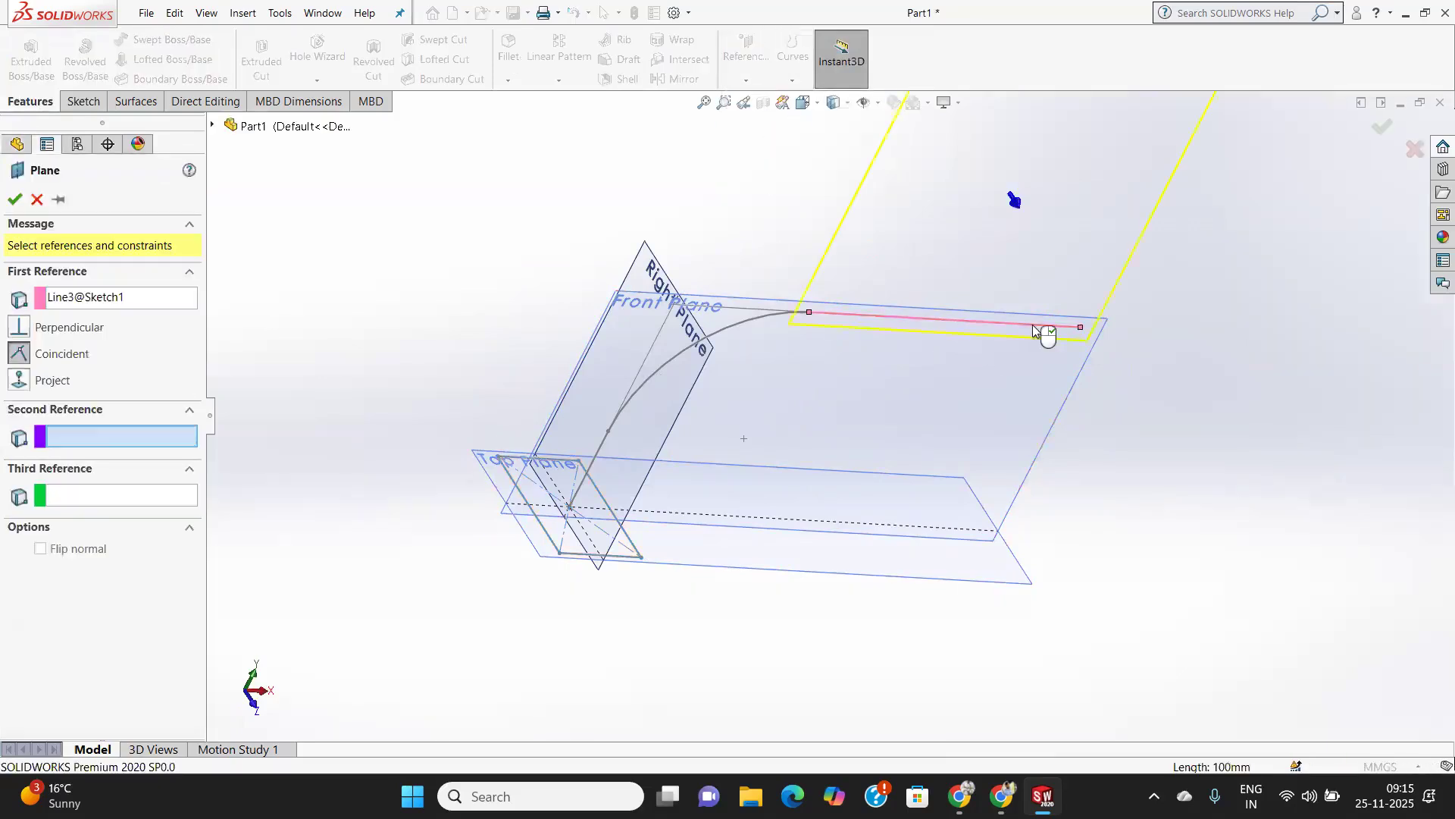
click(1082, 329)
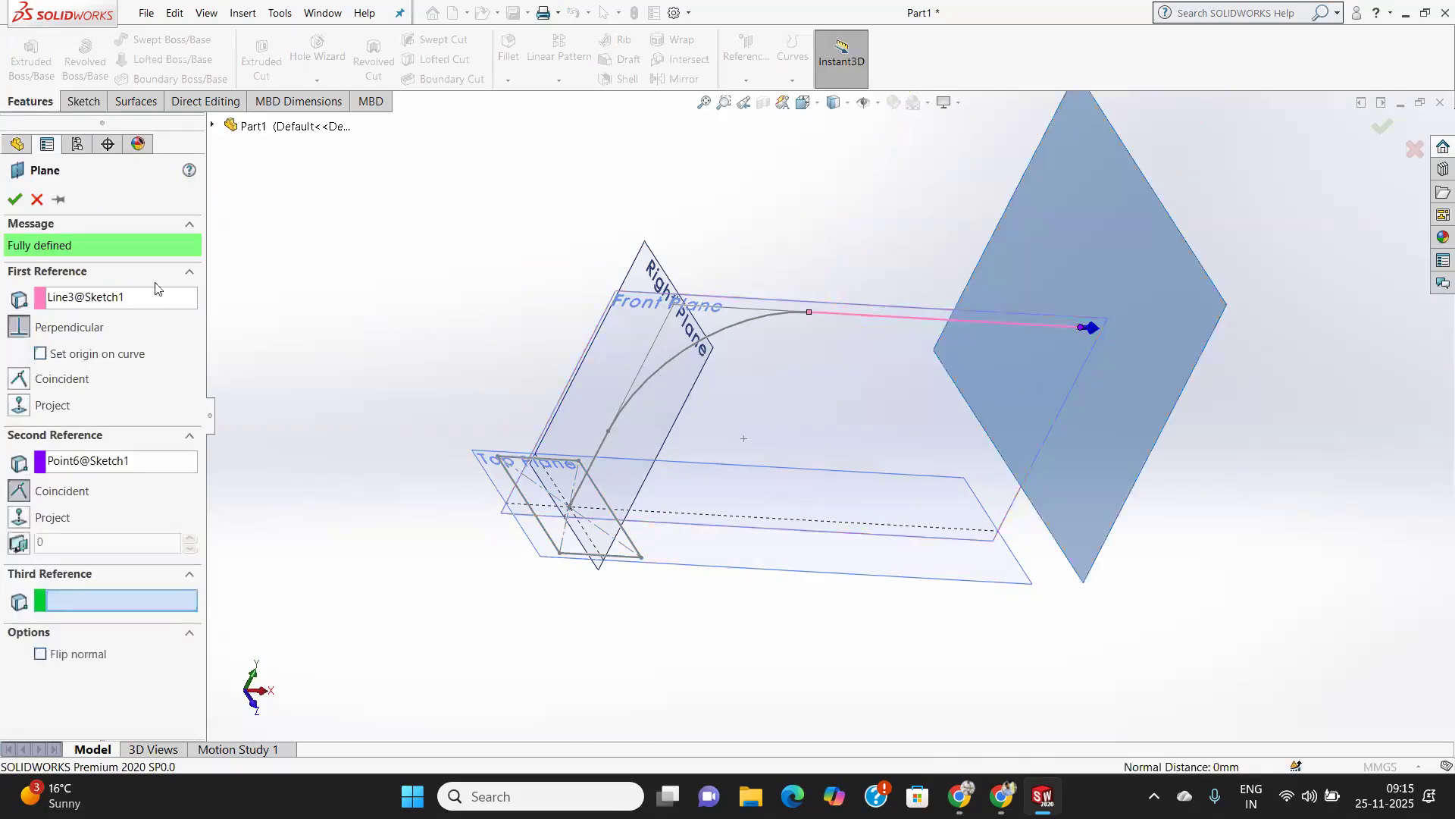
click(14, 201)
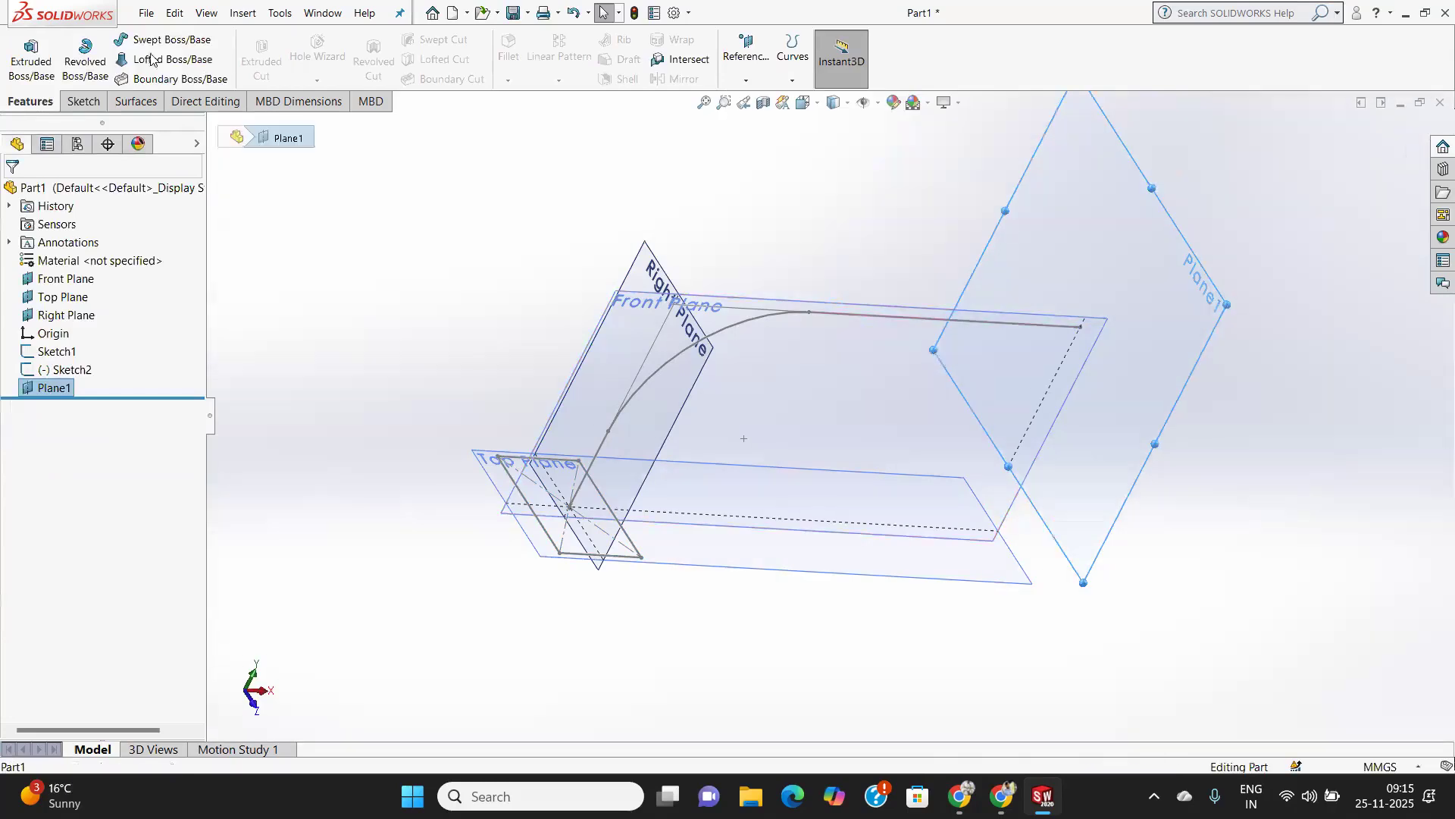
Open a new sketch on Plane1 and view it normal to the plane.
click(85, 101)
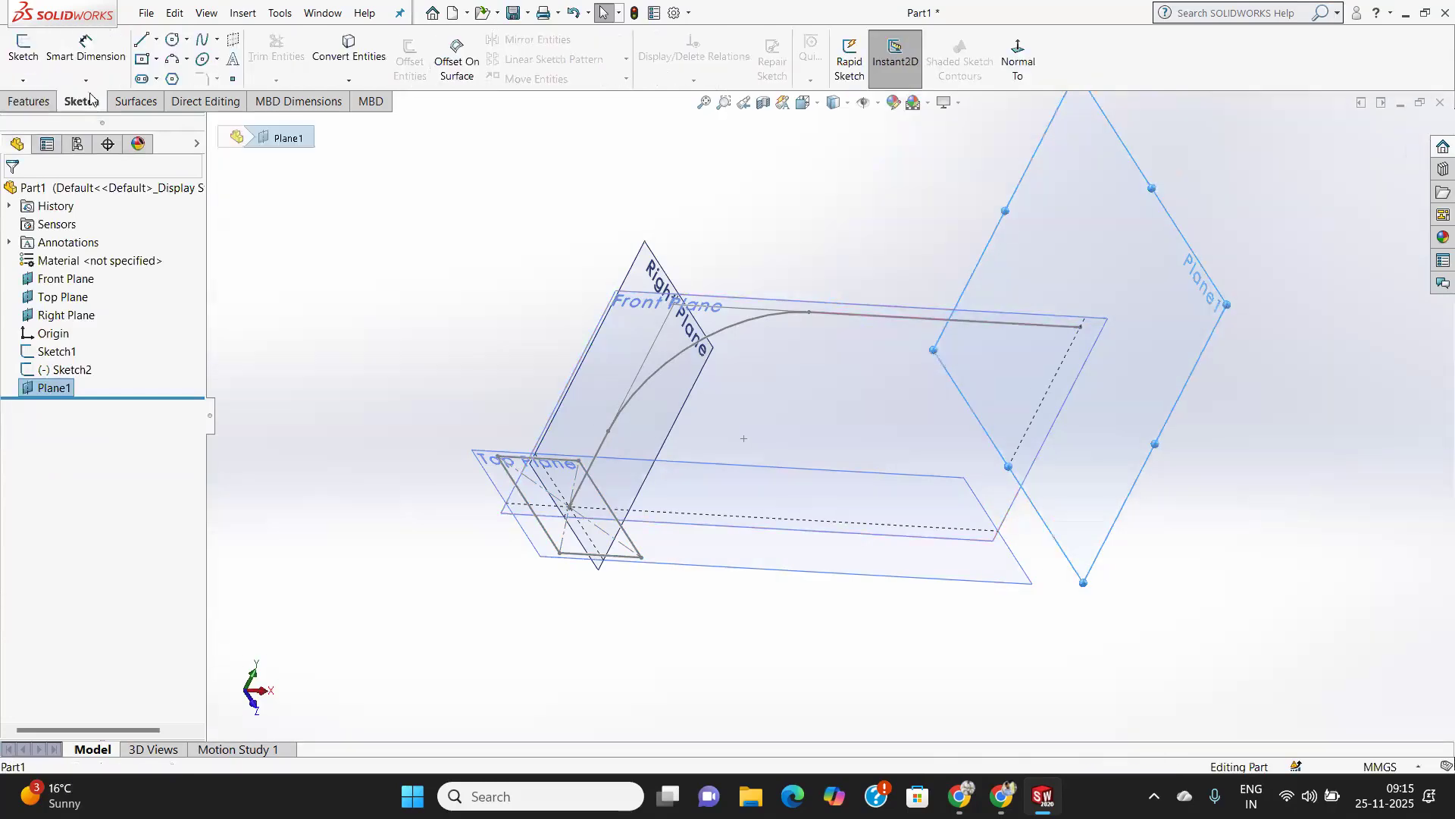
click(23, 49)
click(1018, 60)
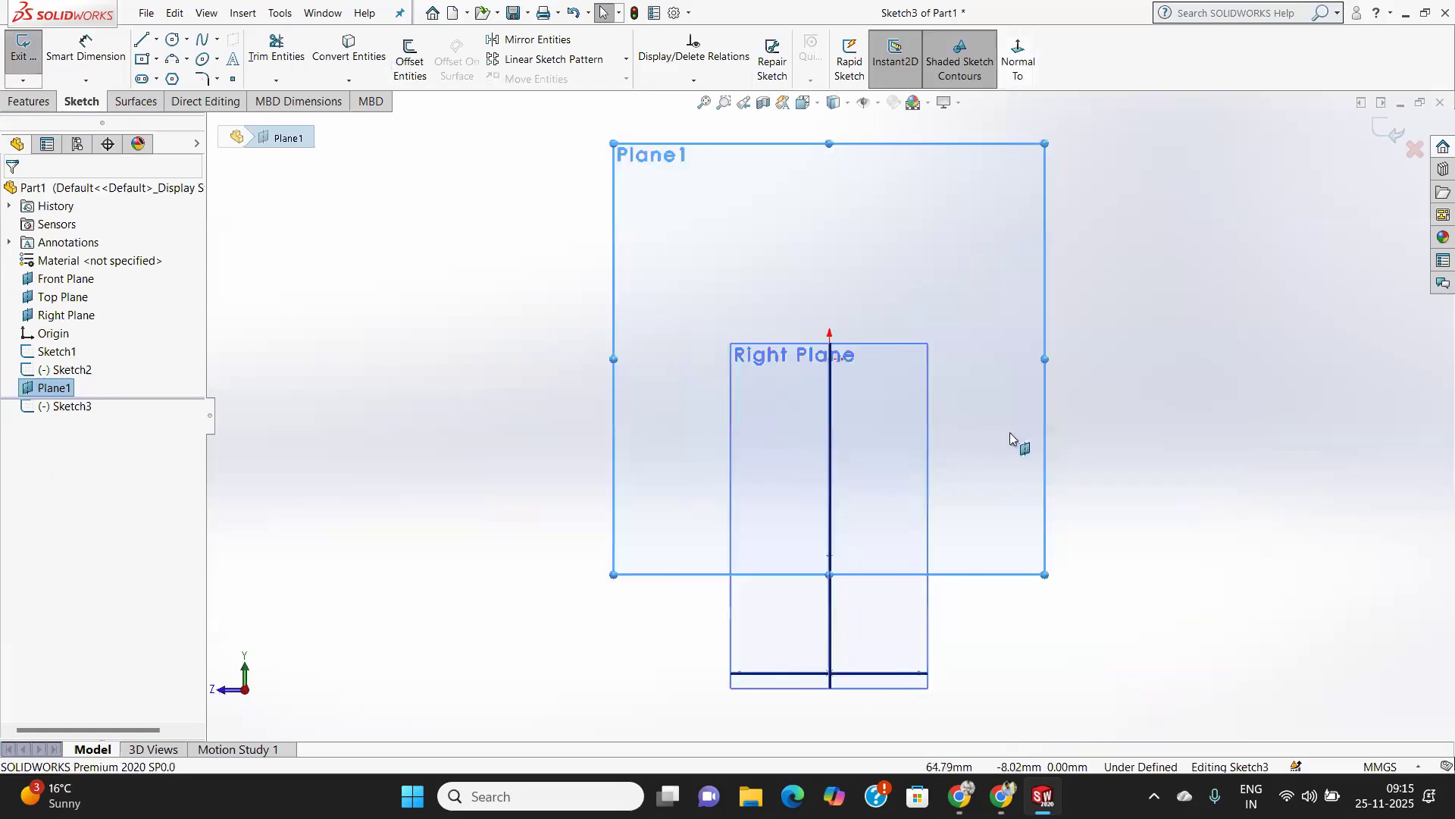
Sketch a center rectangle about 35 by 25 mm on Plane1 at the path's end, then undo it.
click(146, 61)
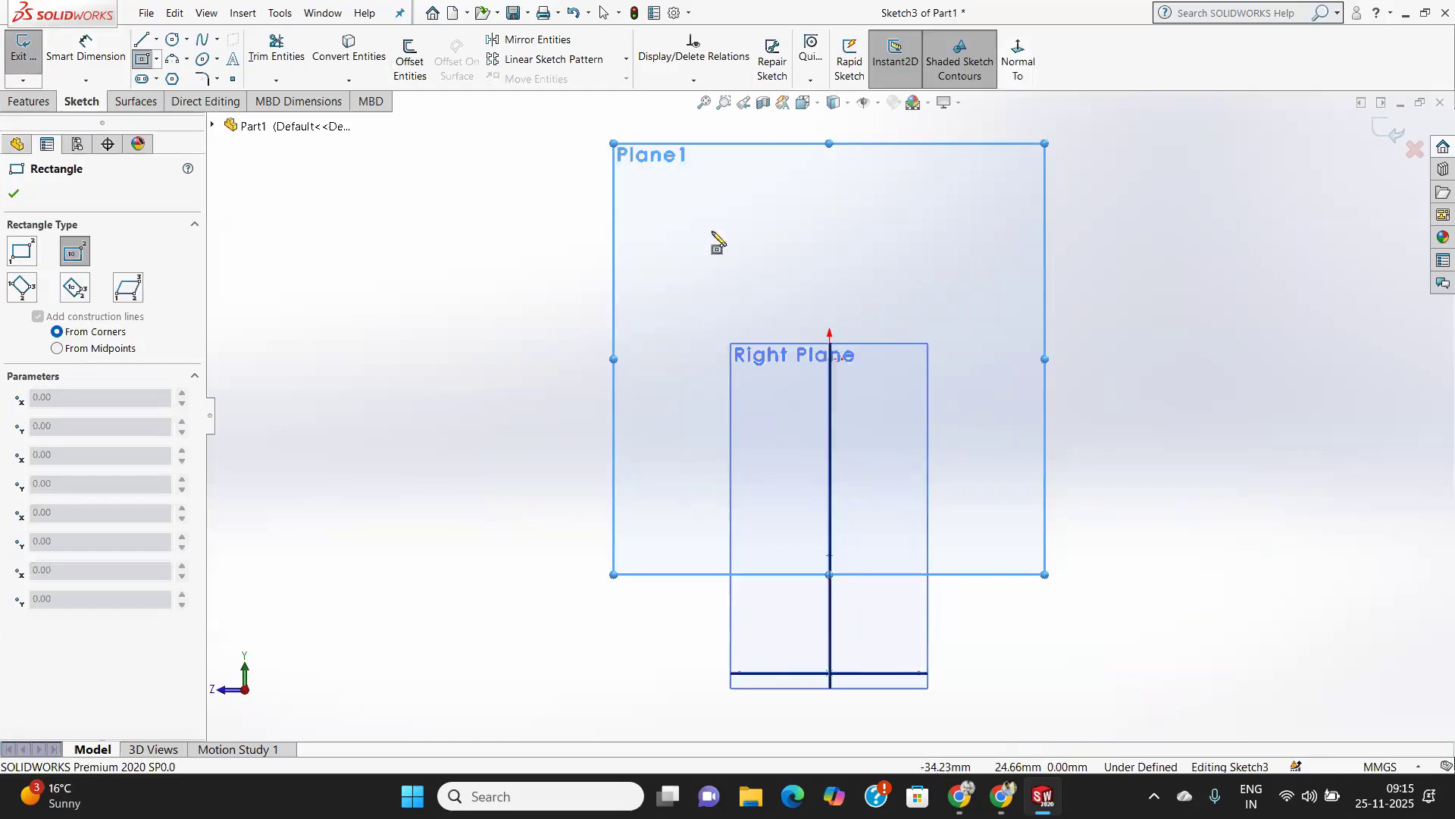
click(829, 345)
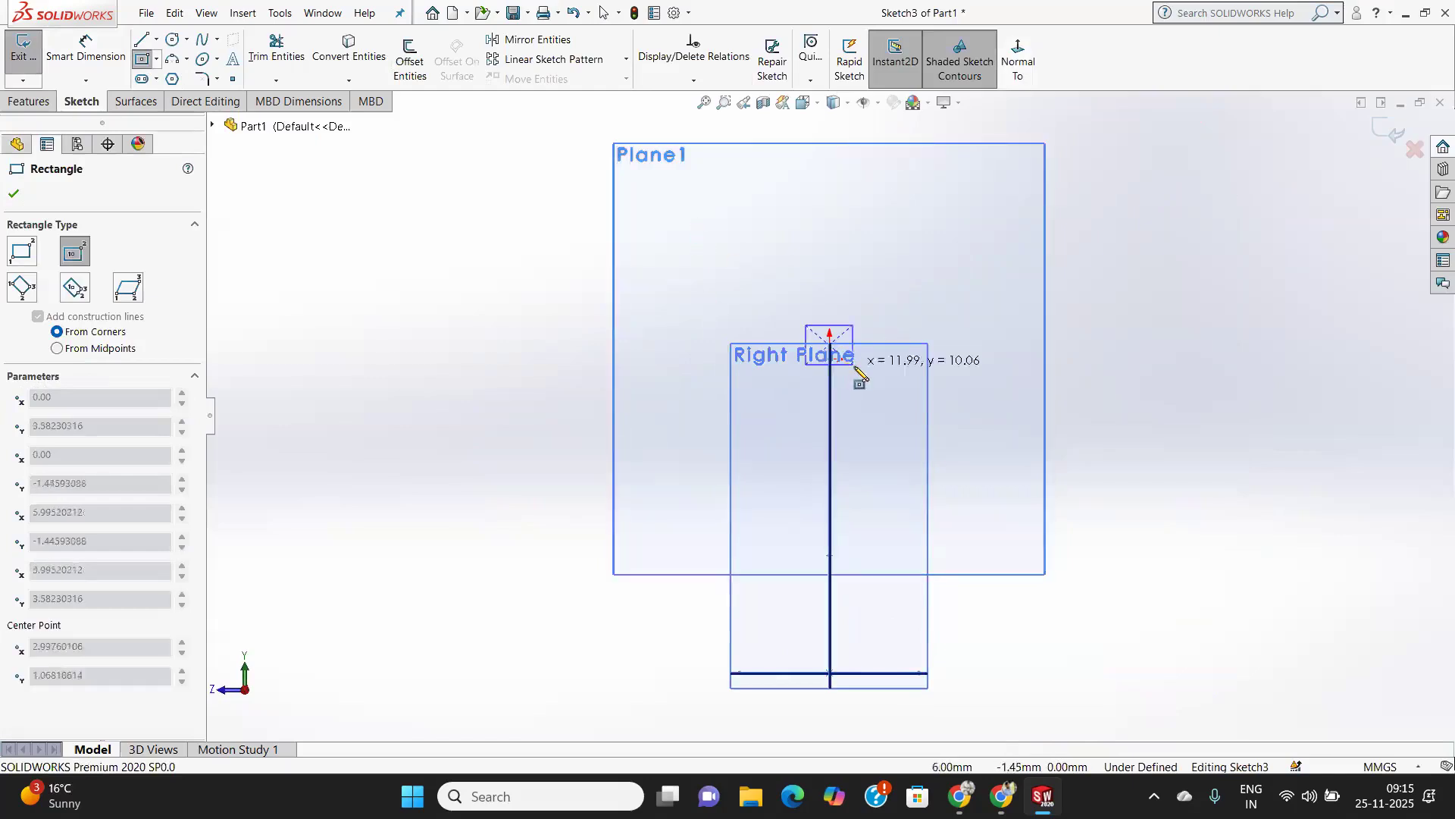
click(899, 382)
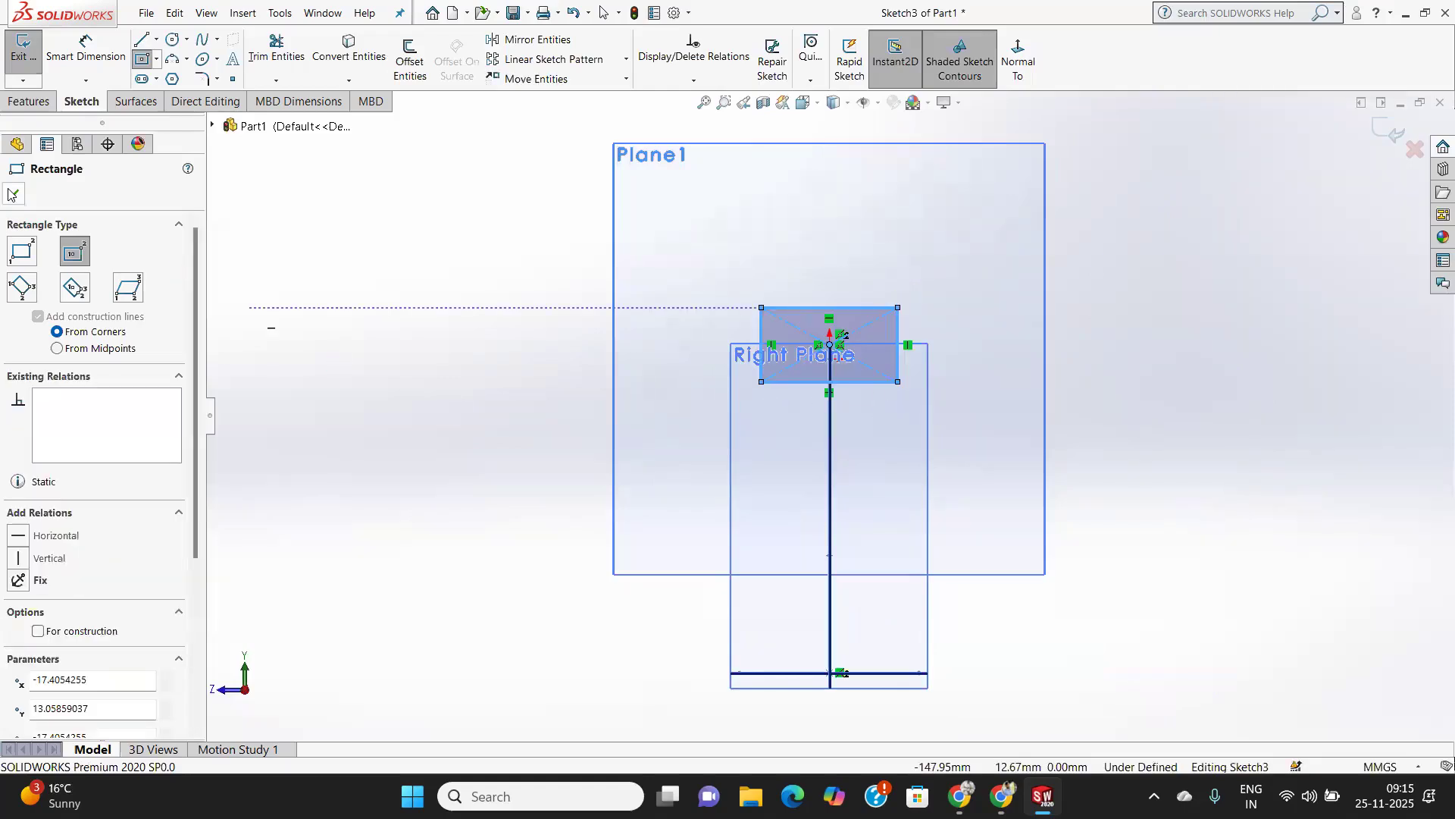
click(13, 194)
middle_drag(349, 324, 529, 384)
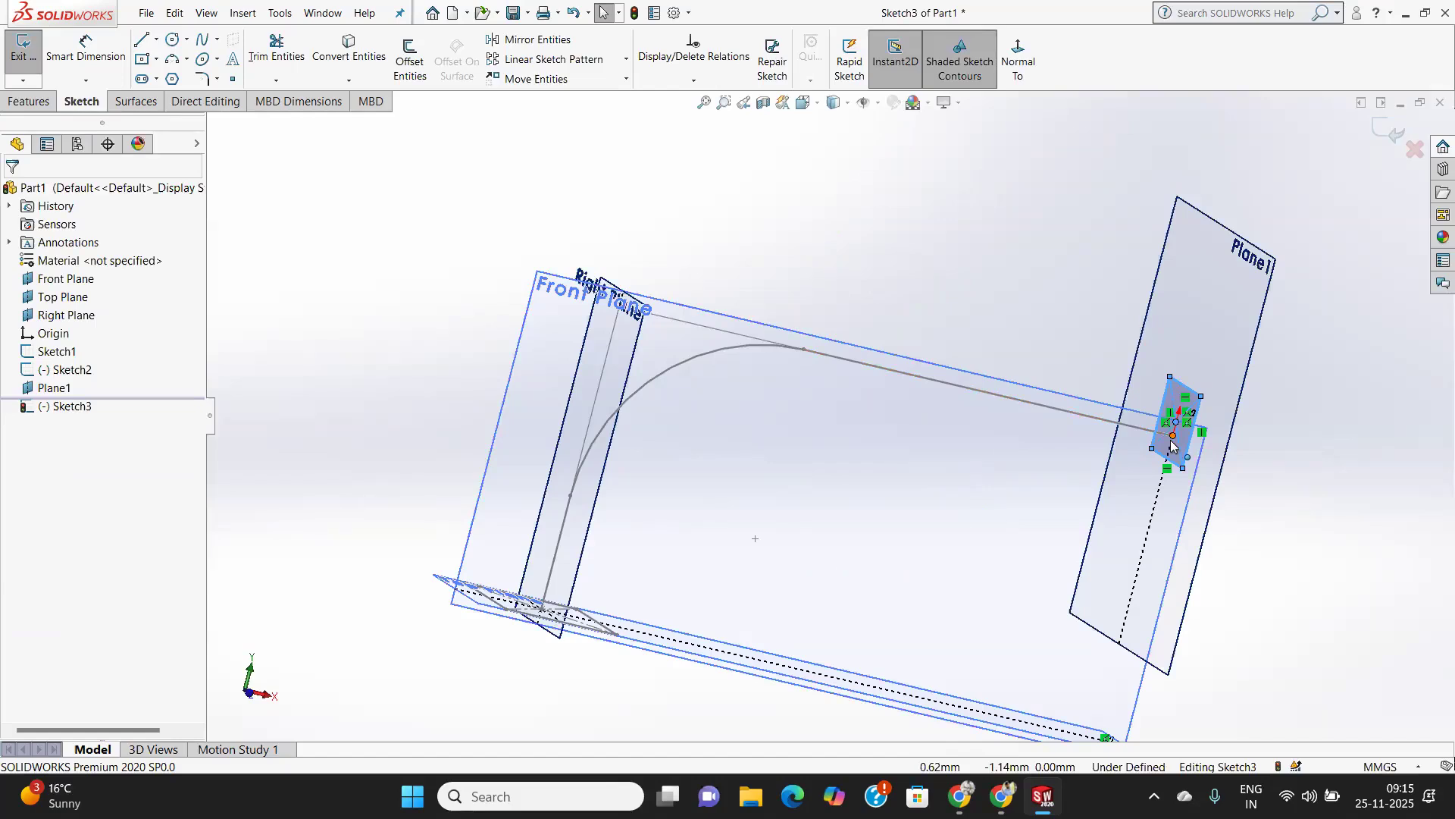
scroll(1177, 446, down, 5)
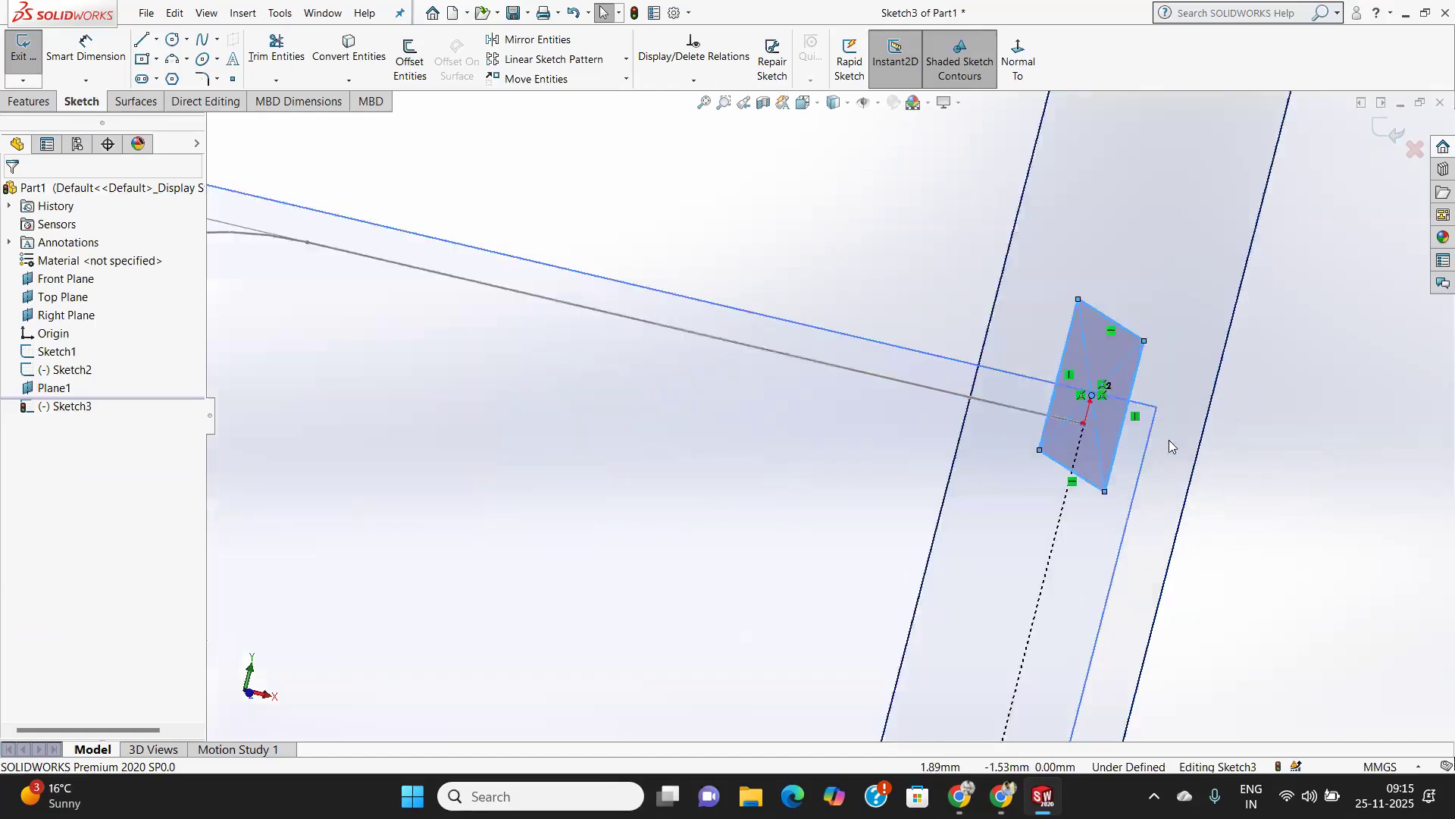
scroll(1054, 439, down, 3)
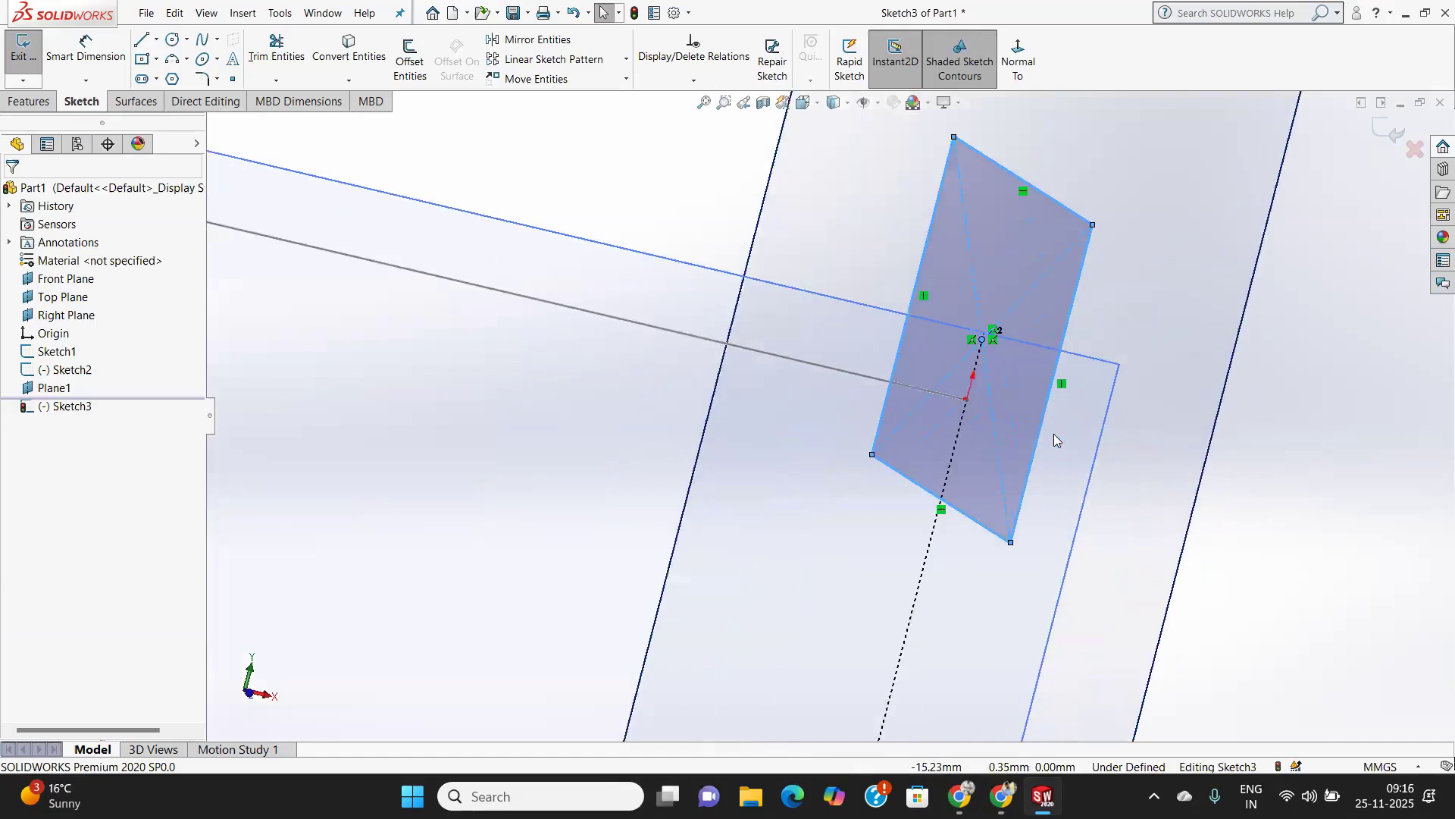
scroll(829, 375, up, 8)
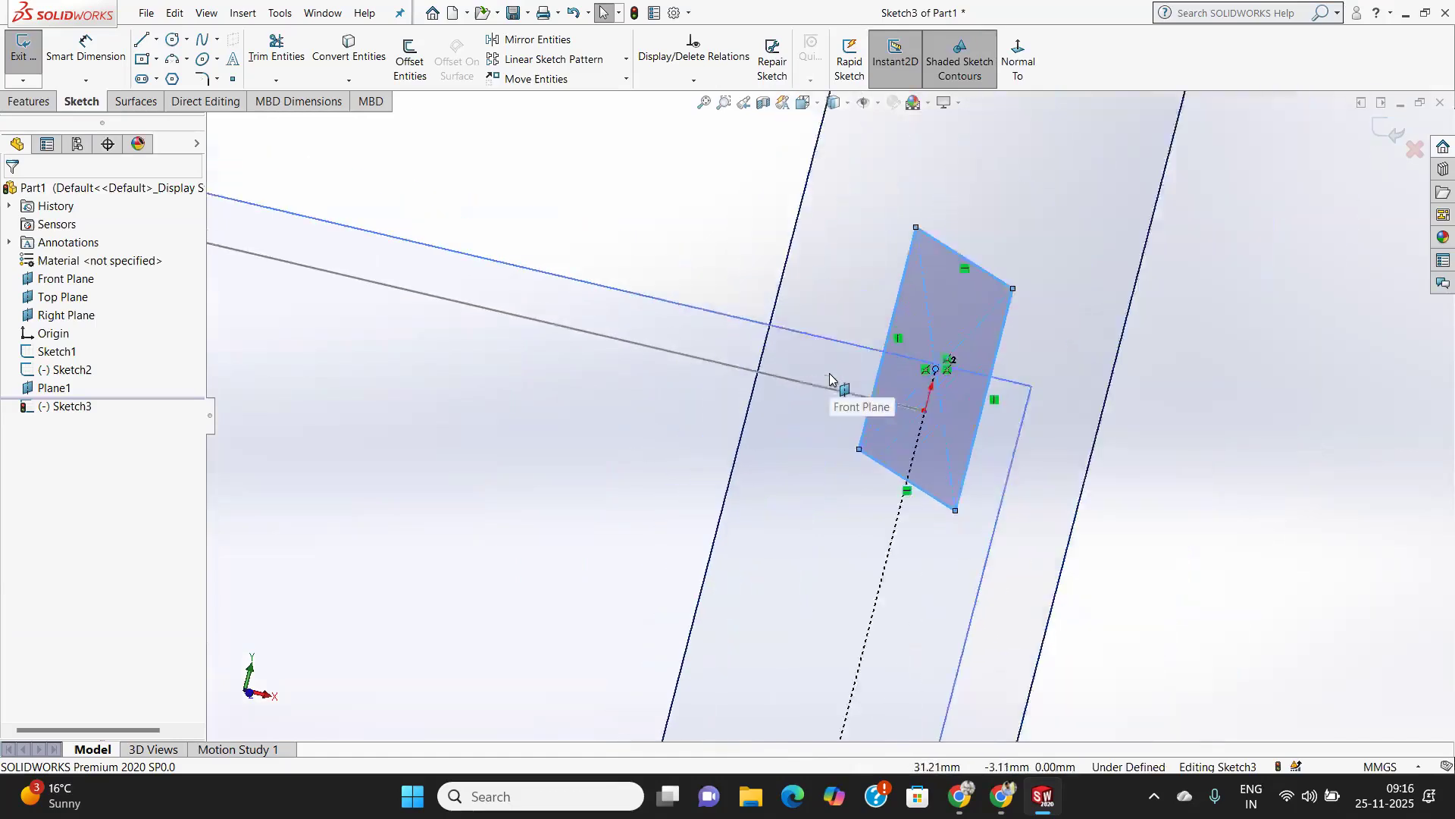
key(ctrl+z)
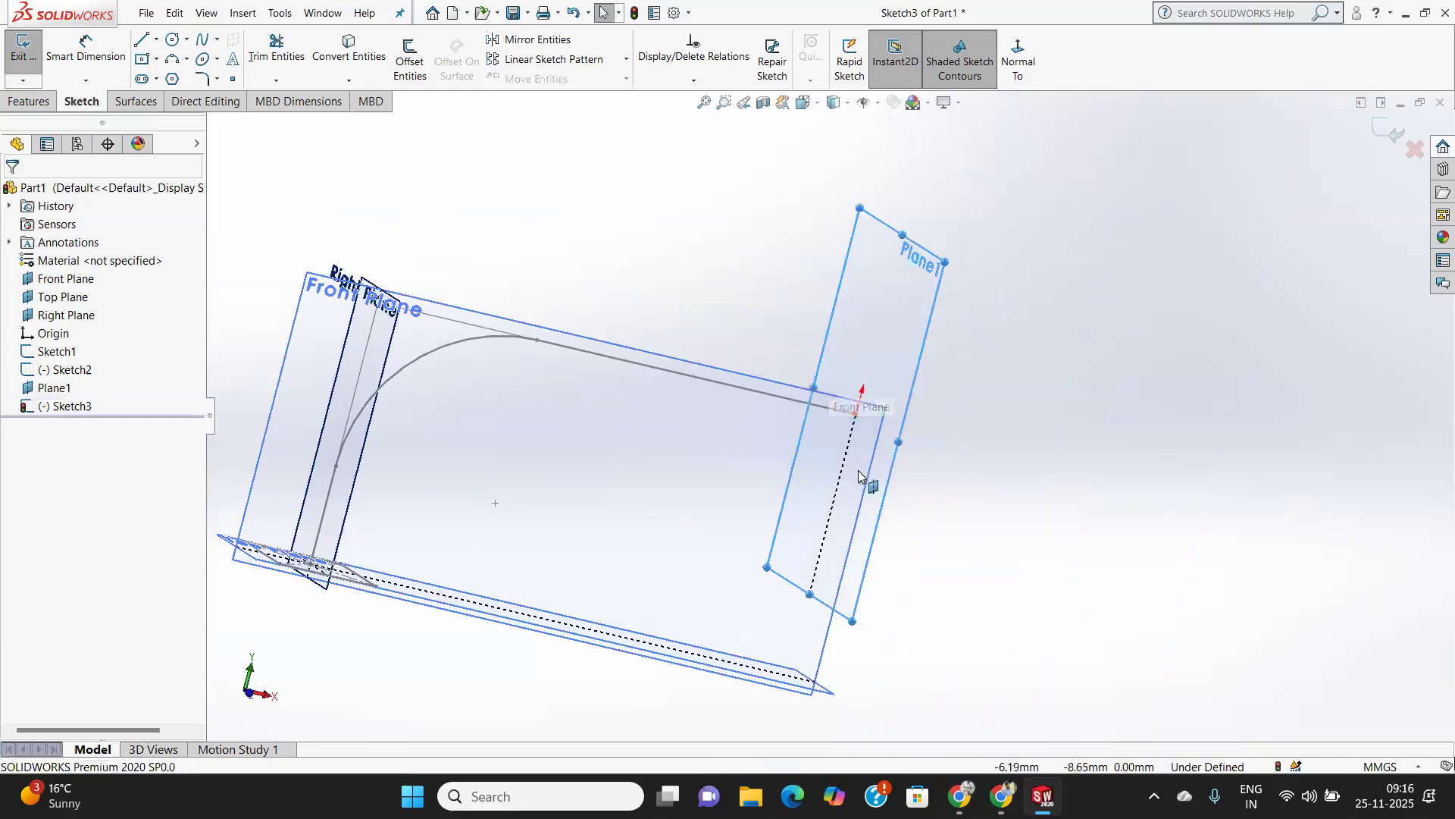
Sketch a center rectangle about 24 by 15 mm on Plane1, centred on the path's end point.
scroll(834, 455, down, 5)
middle_drag(834, 443, 692, 428)
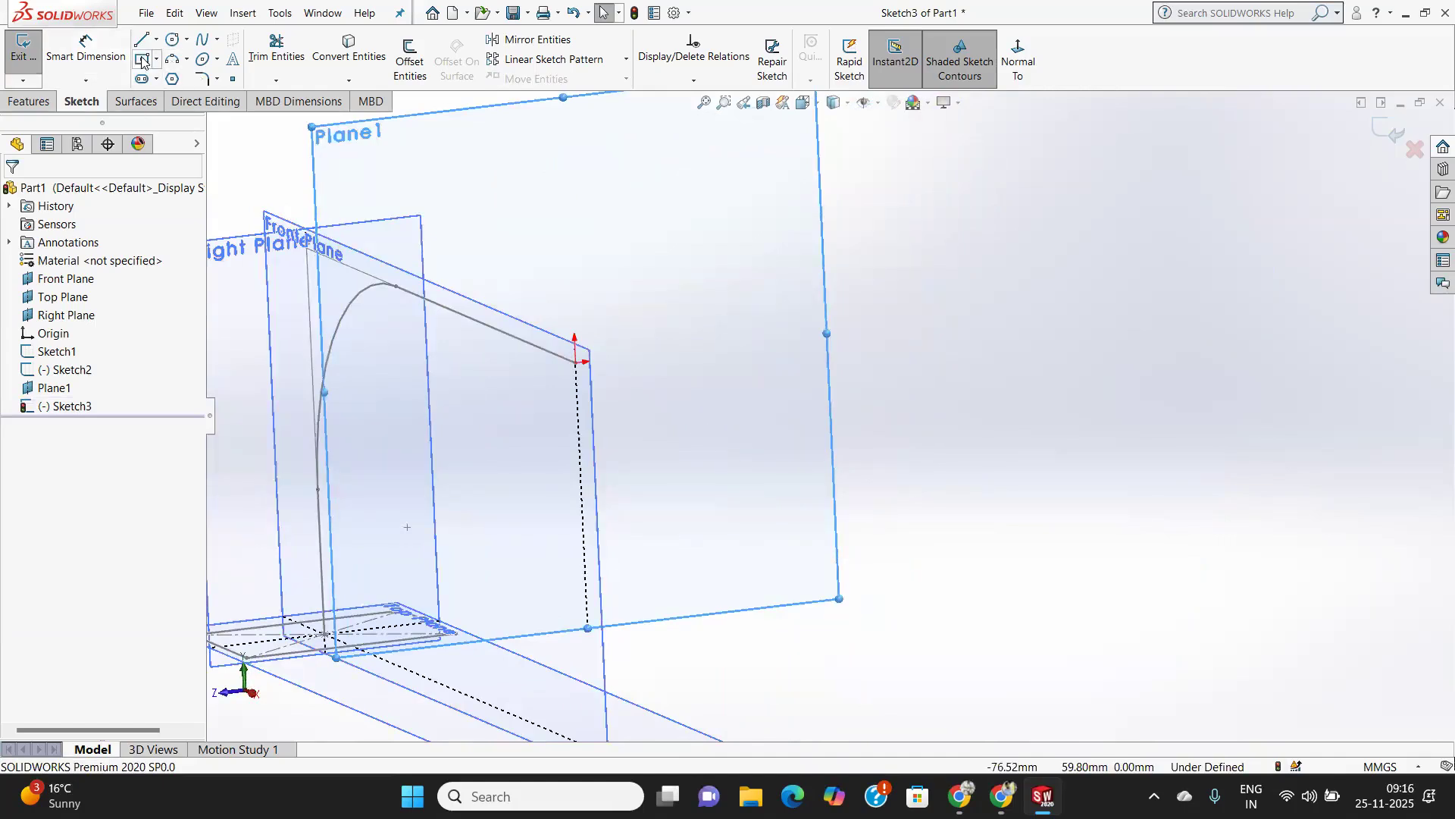
click(577, 363)
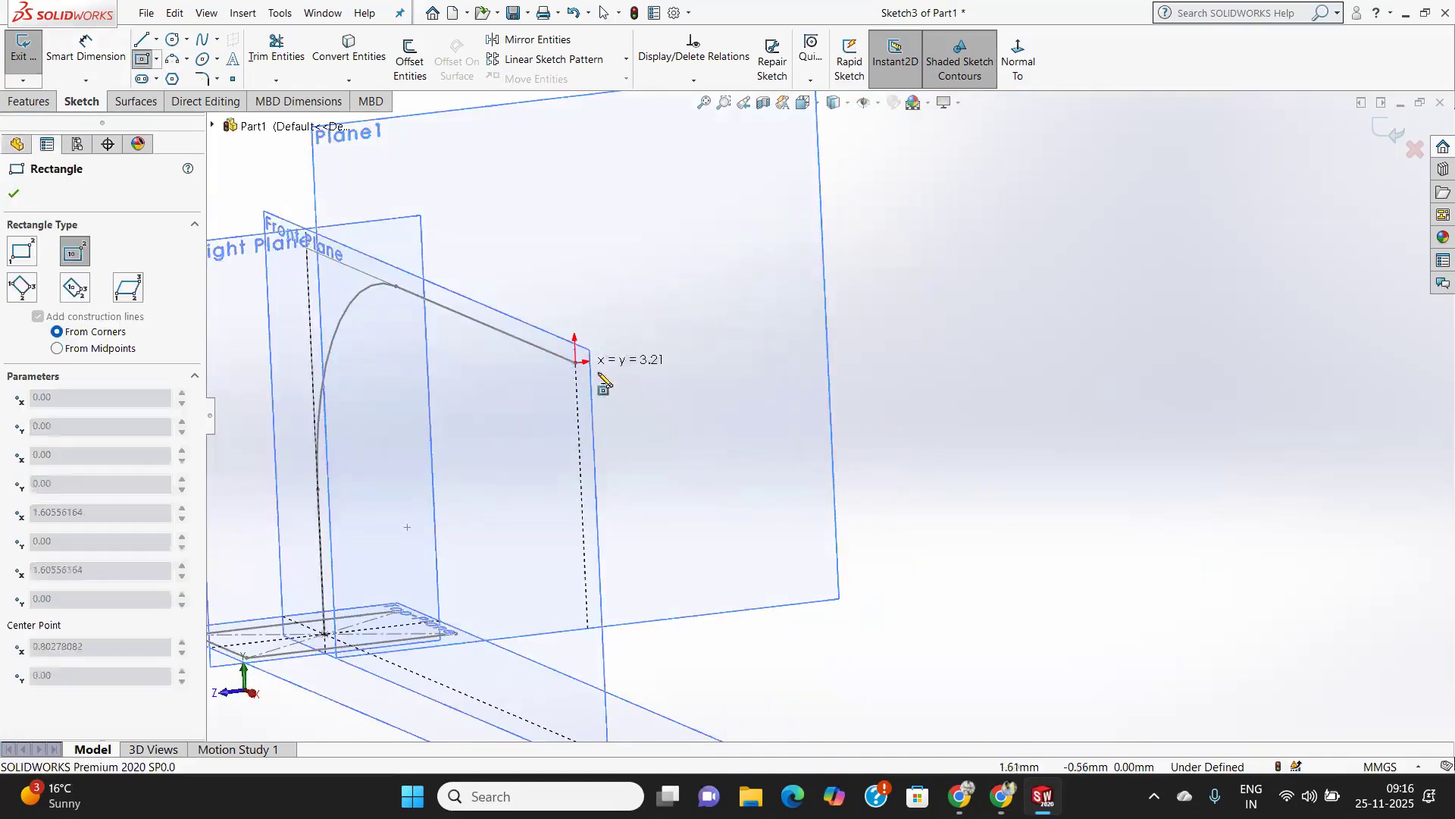
click(645, 395)
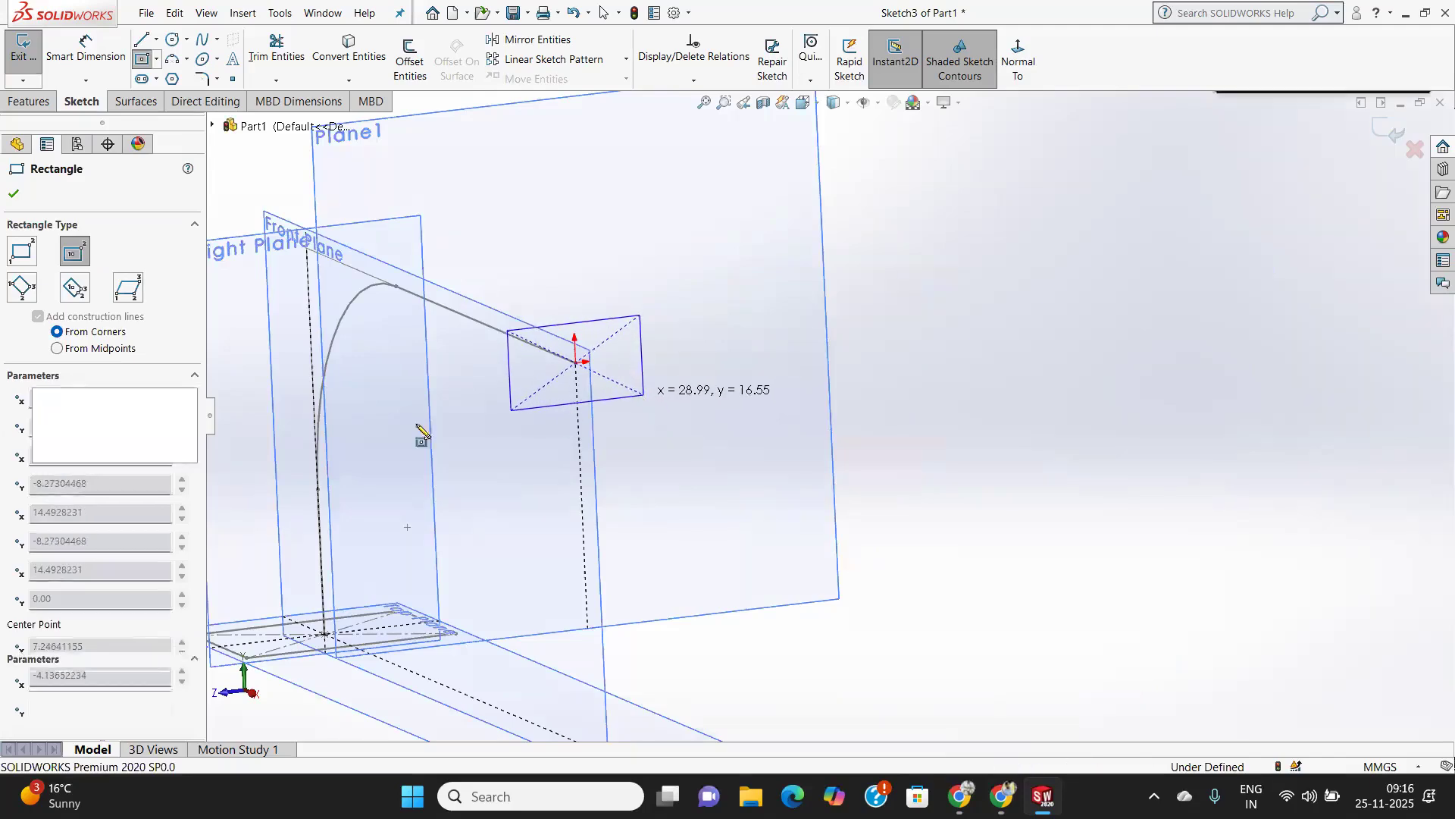
click(12, 190)
Turn off the display of planes in the graphics area.
mouse_move(461, 446)
middle_down()
mouse_move(568, 450)
mouse_move(589, 473)
mouse_move(545, 473)
mouse_move(559, 544)
mouse_move(549, 501)
middle_up()
scroll(546, 473, down, 4)
scroll(547, 468, up, 6)
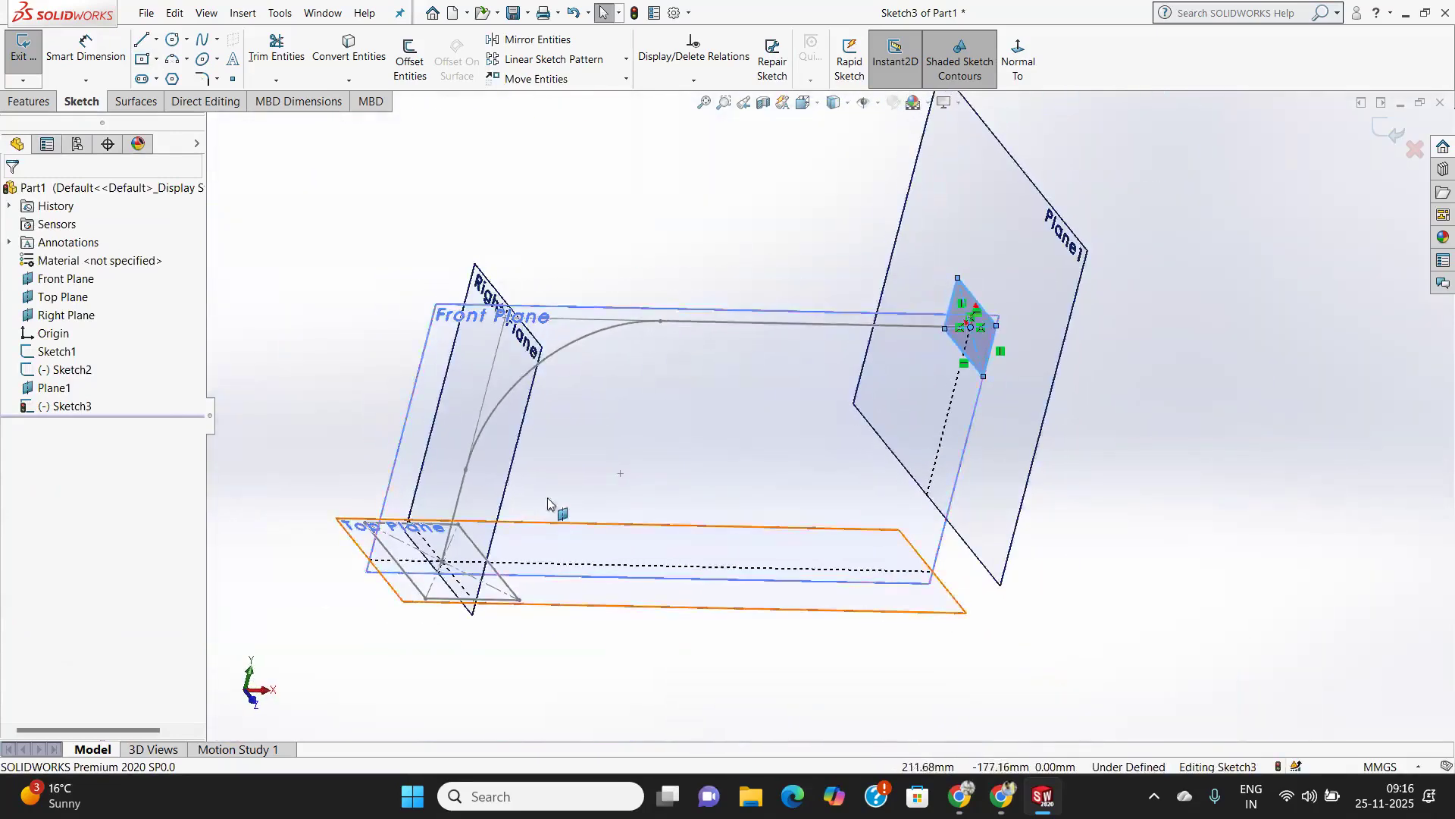
scroll(552, 497, up, 3)
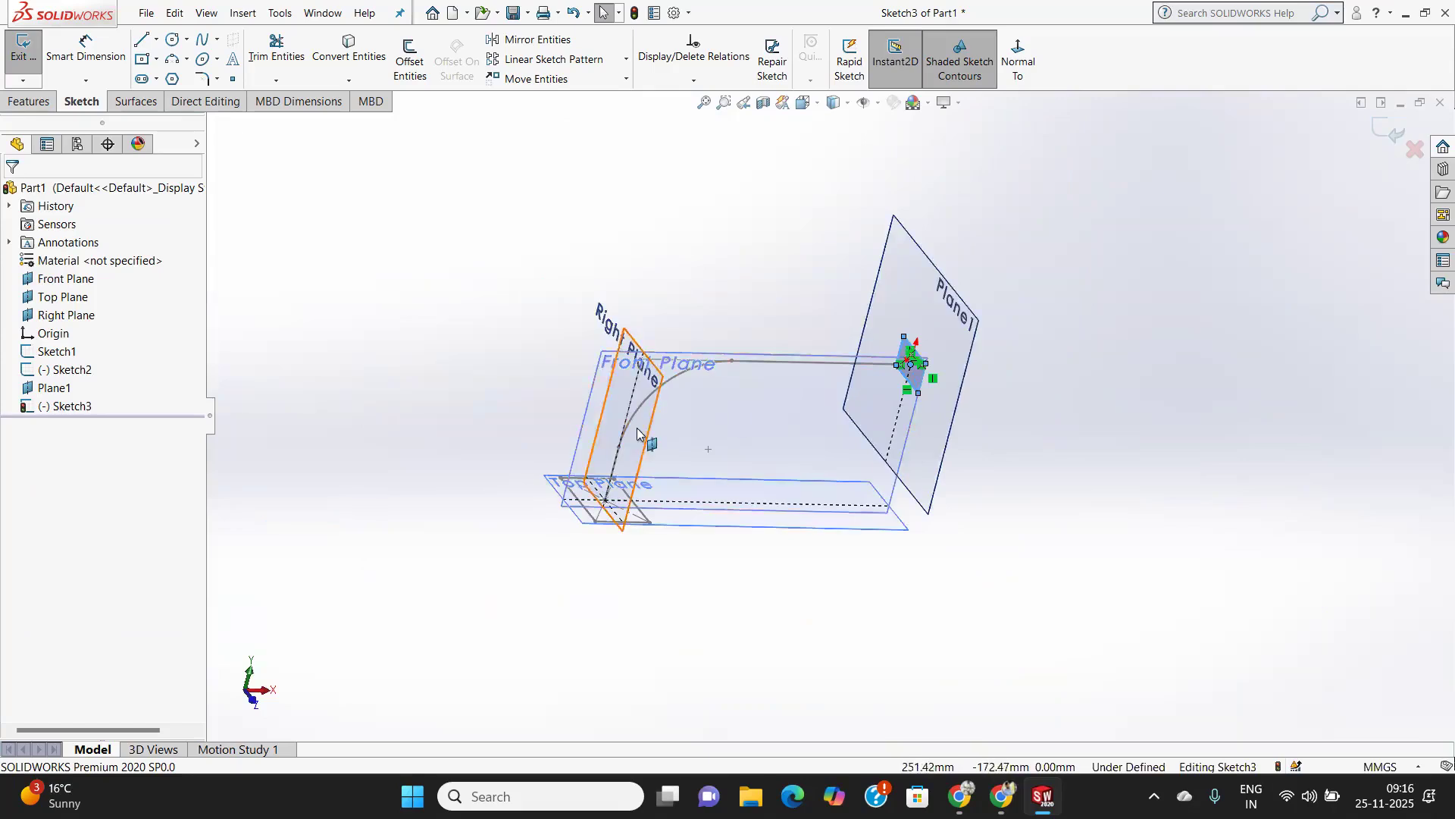
scroll(670, 429, down, 1)
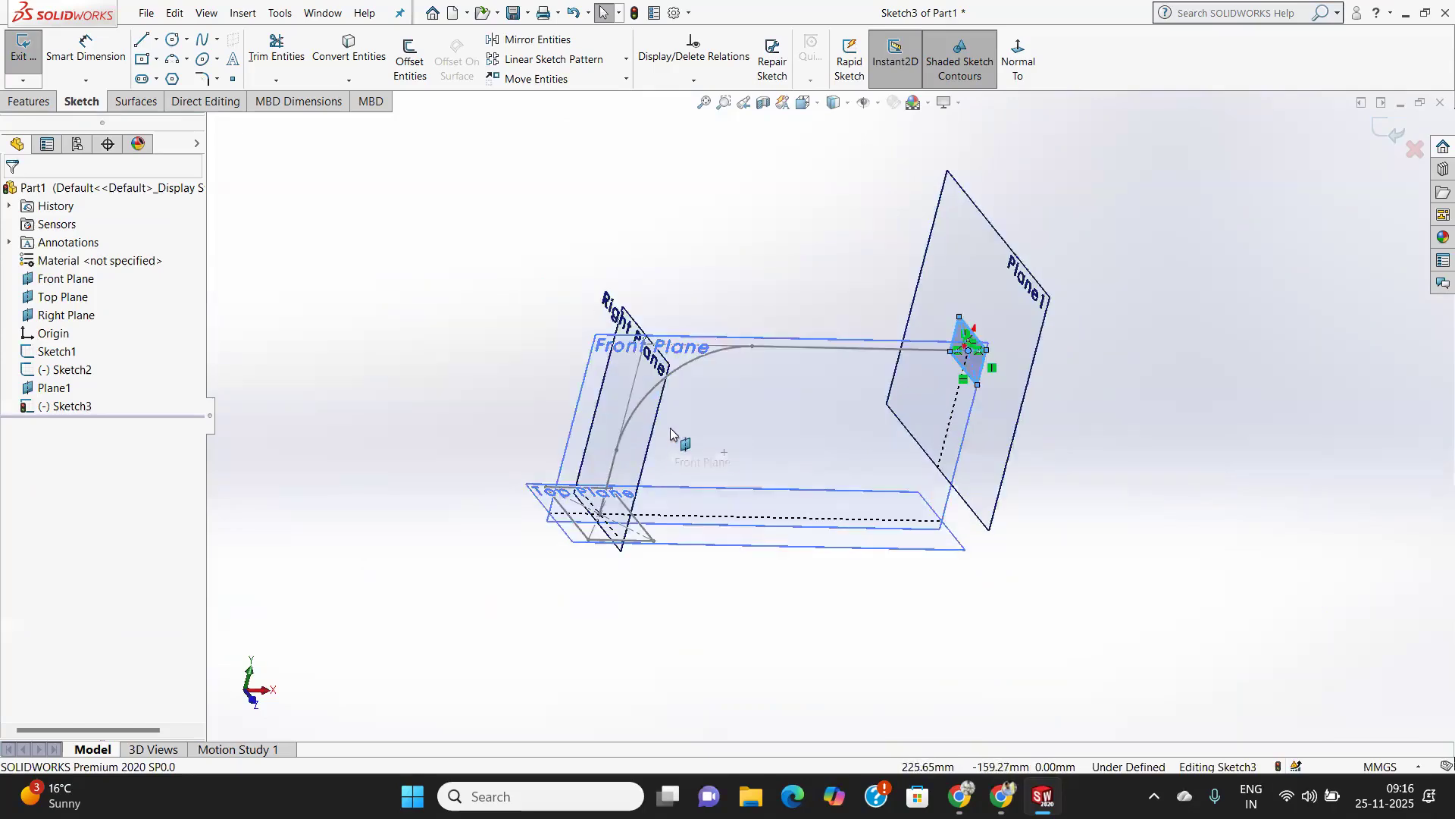
click(877, 103)
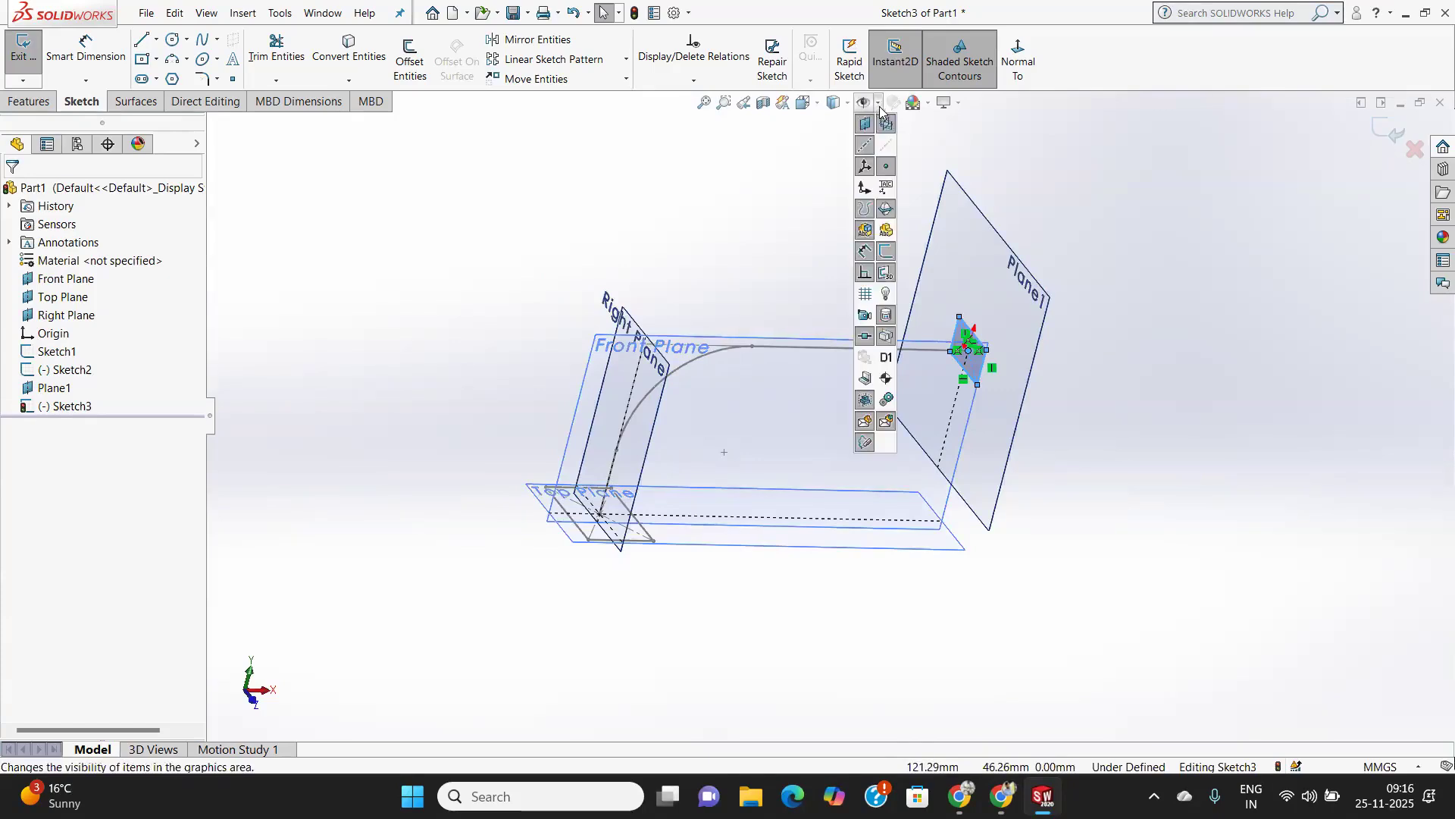
click(861, 172)
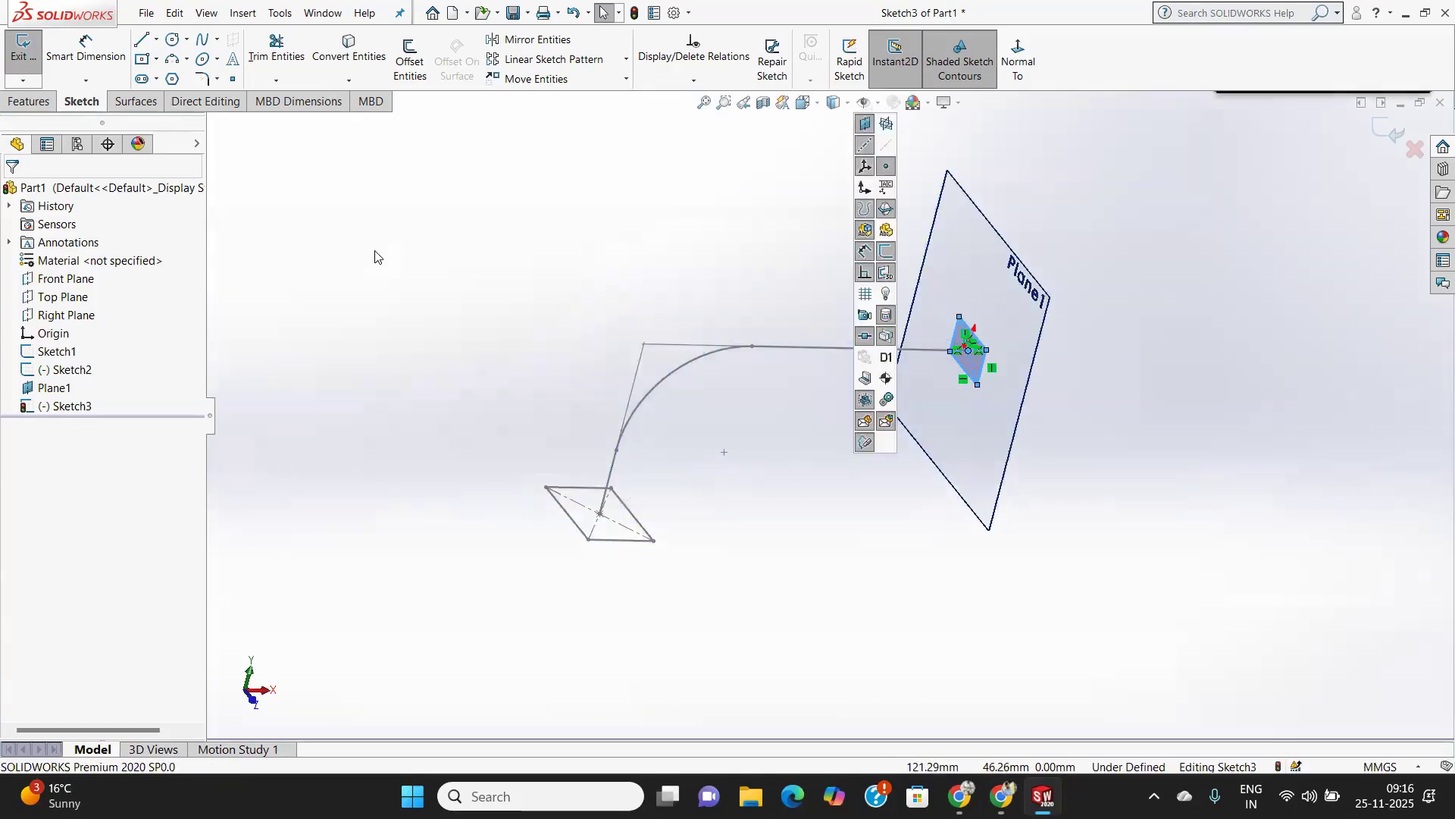
Hide Plane1 and exit the sketch.
click(54, 388)
right_click(55, 388)
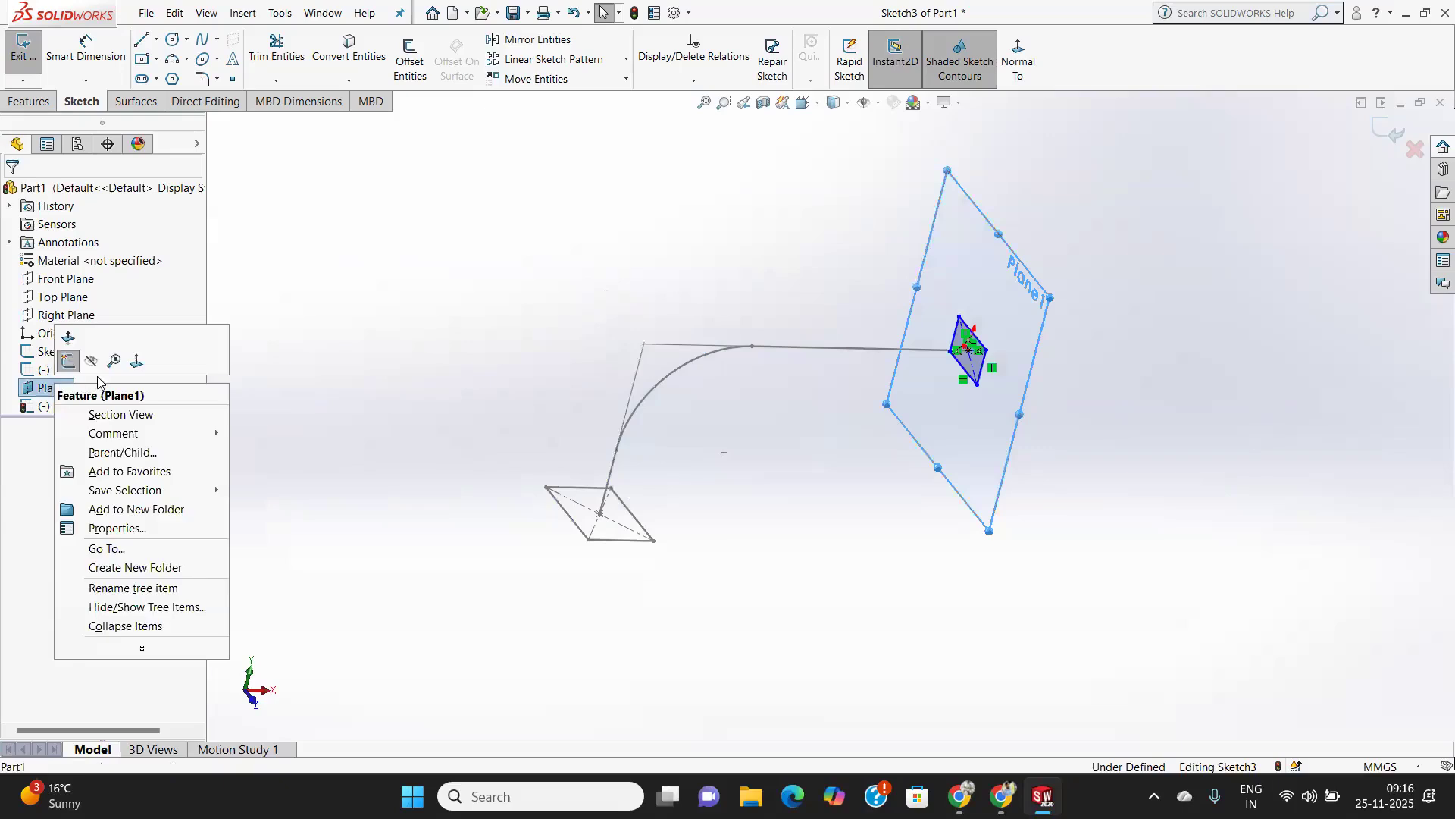
click(98, 364)
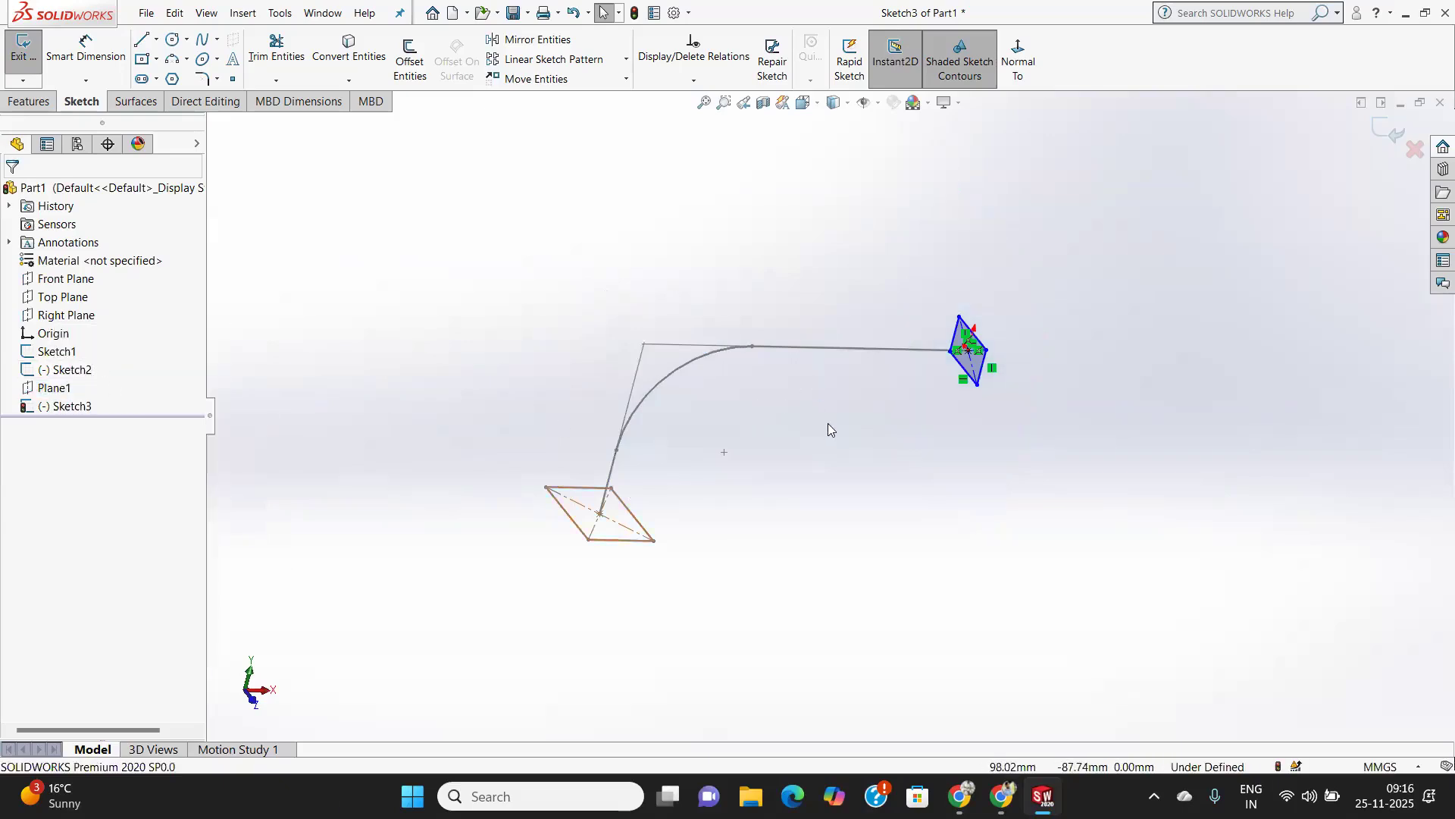
click(22, 50)
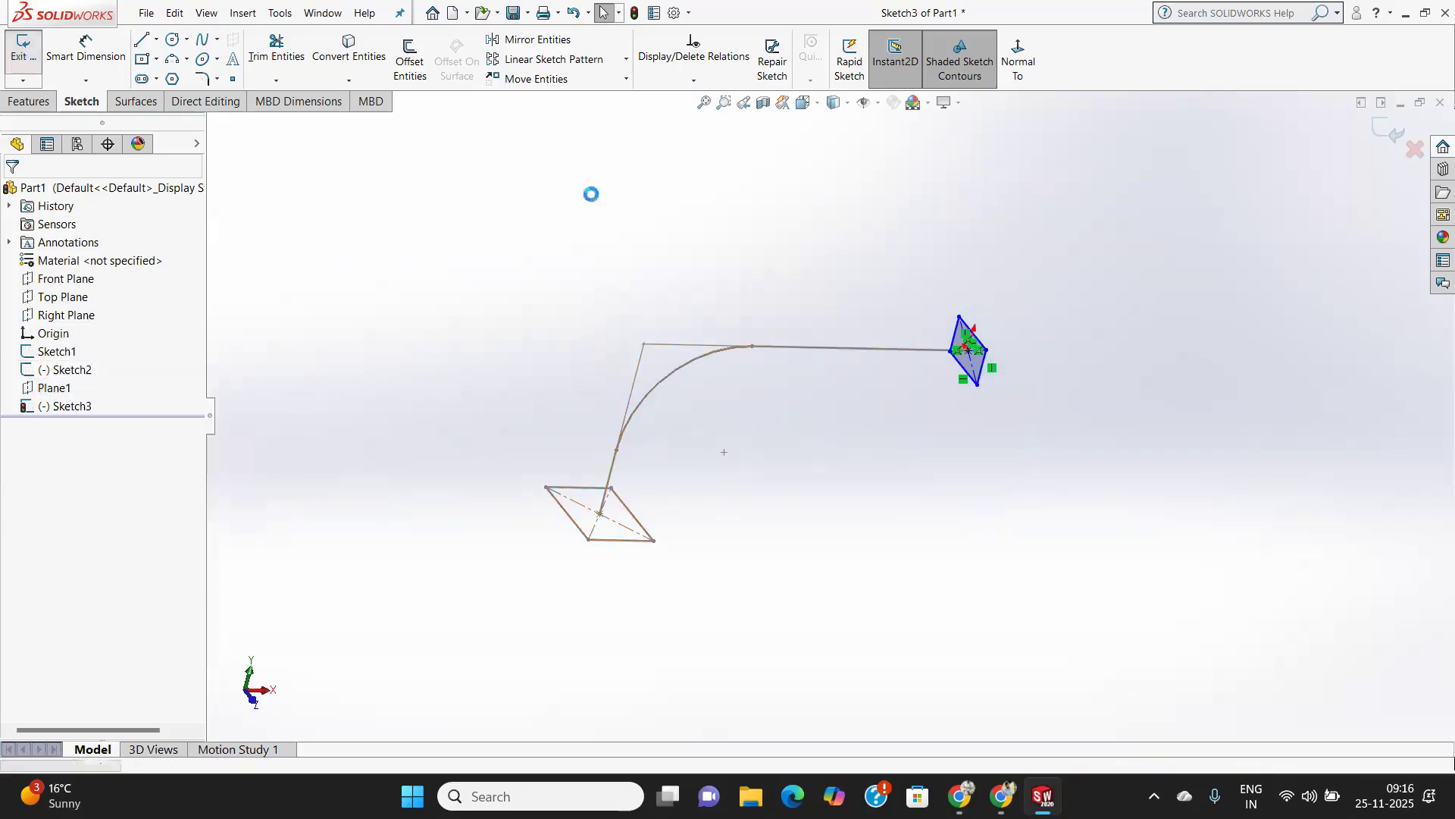
Start a Lofted Boss/Base between the two rectangle profiles, using the L-shaped path sketch as the centerline.
mouse_move(609, 523)
middle_down()
mouse_move(568, 501)
mouse_move(663, 510)
middle_up()
click(819, 477)
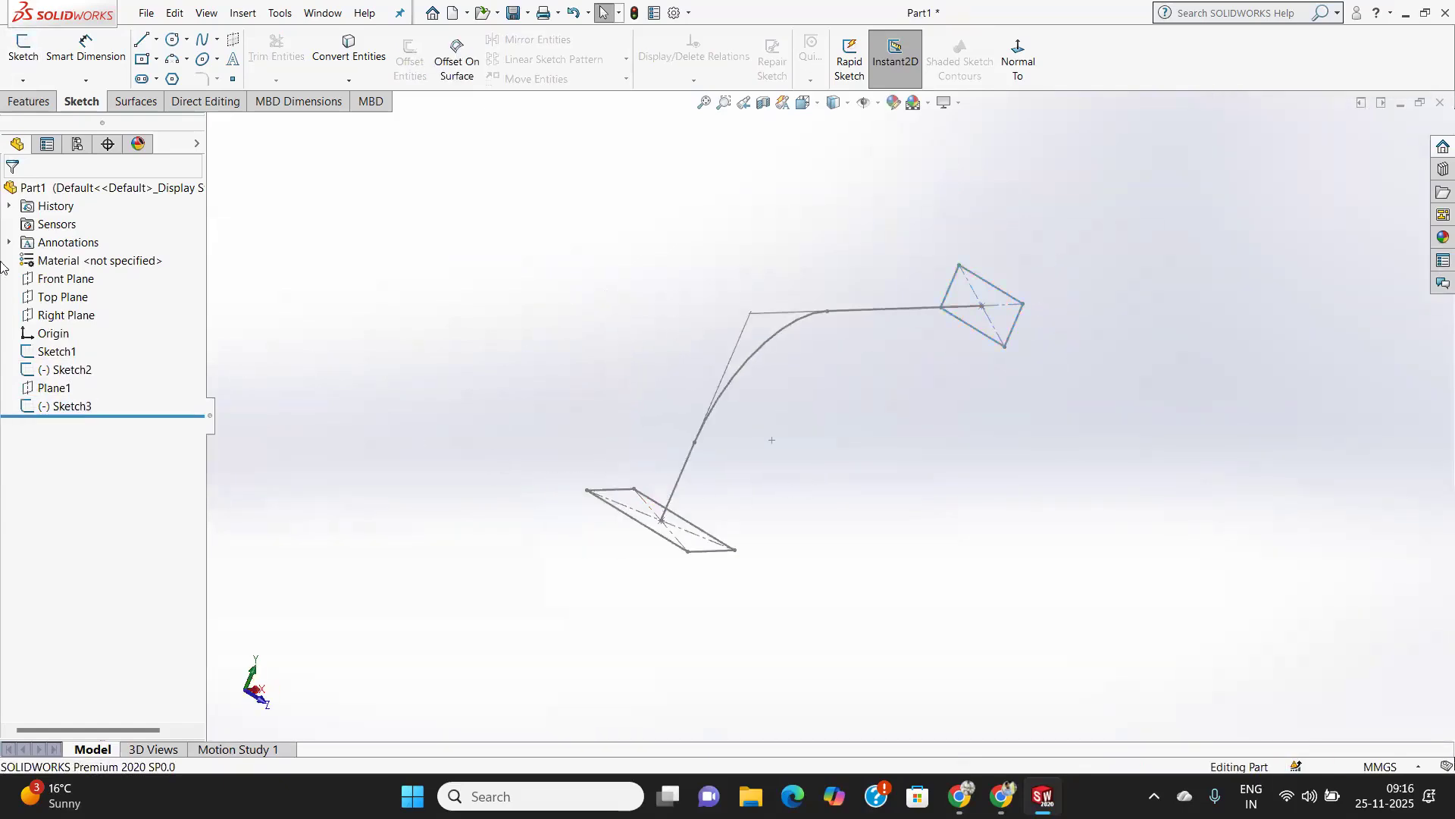
click(27, 103)
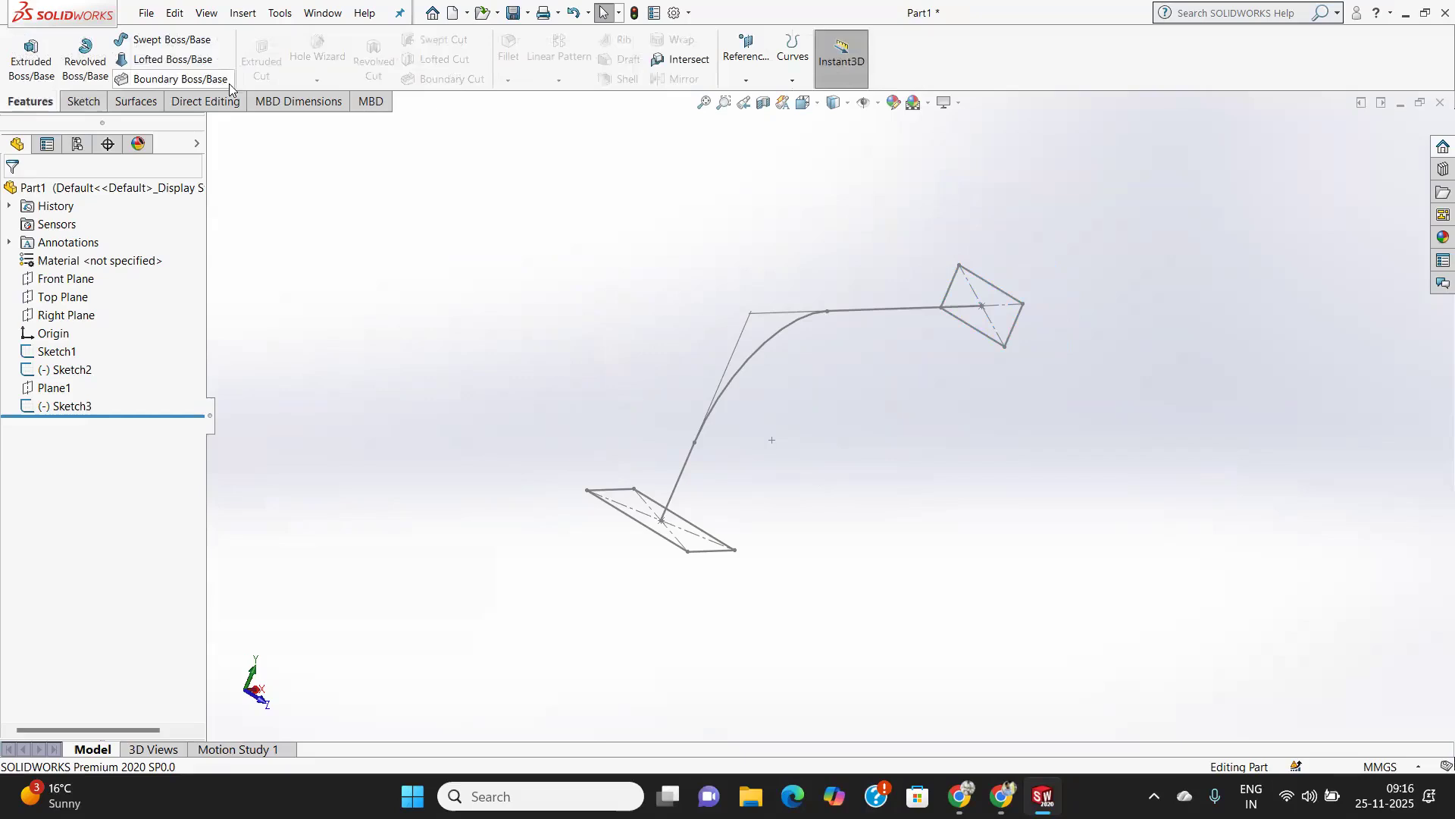
click(165, 61)
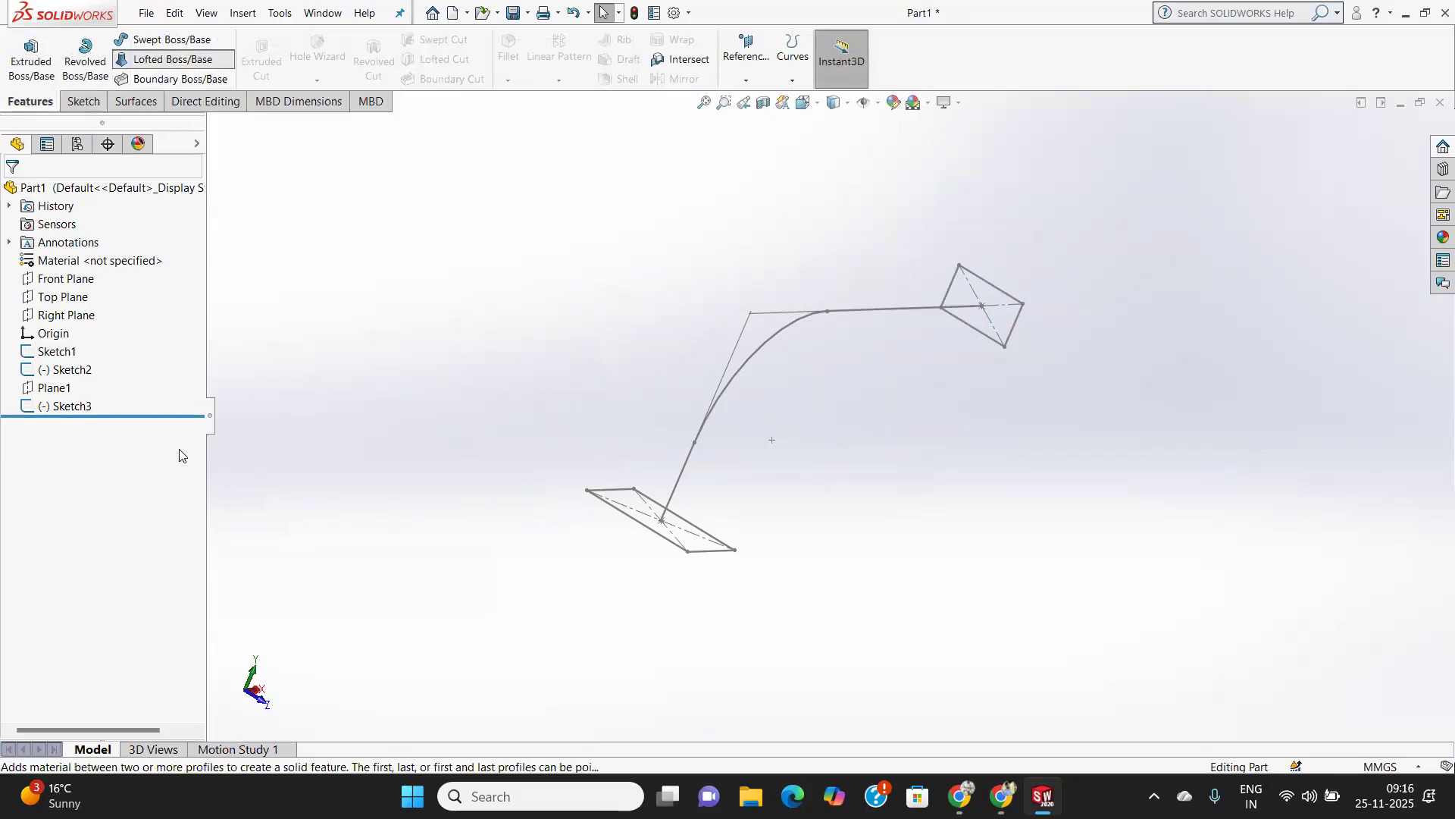
click(656, 536)
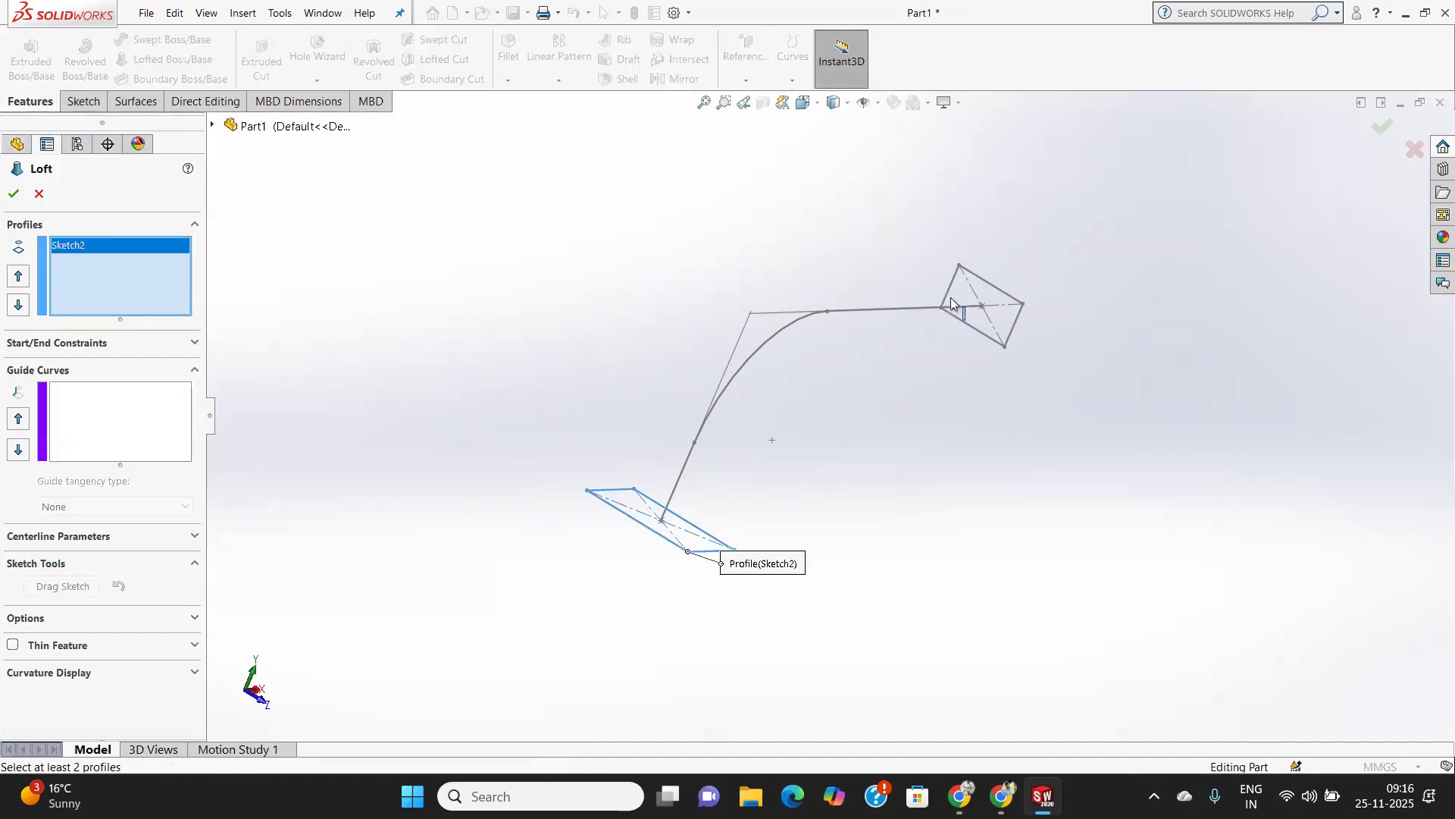
click(993, 289)
mouse_move(941, 438)
middle_down()
mouse_move(867, 425)
mouse_move(824, 395)
middle_up()
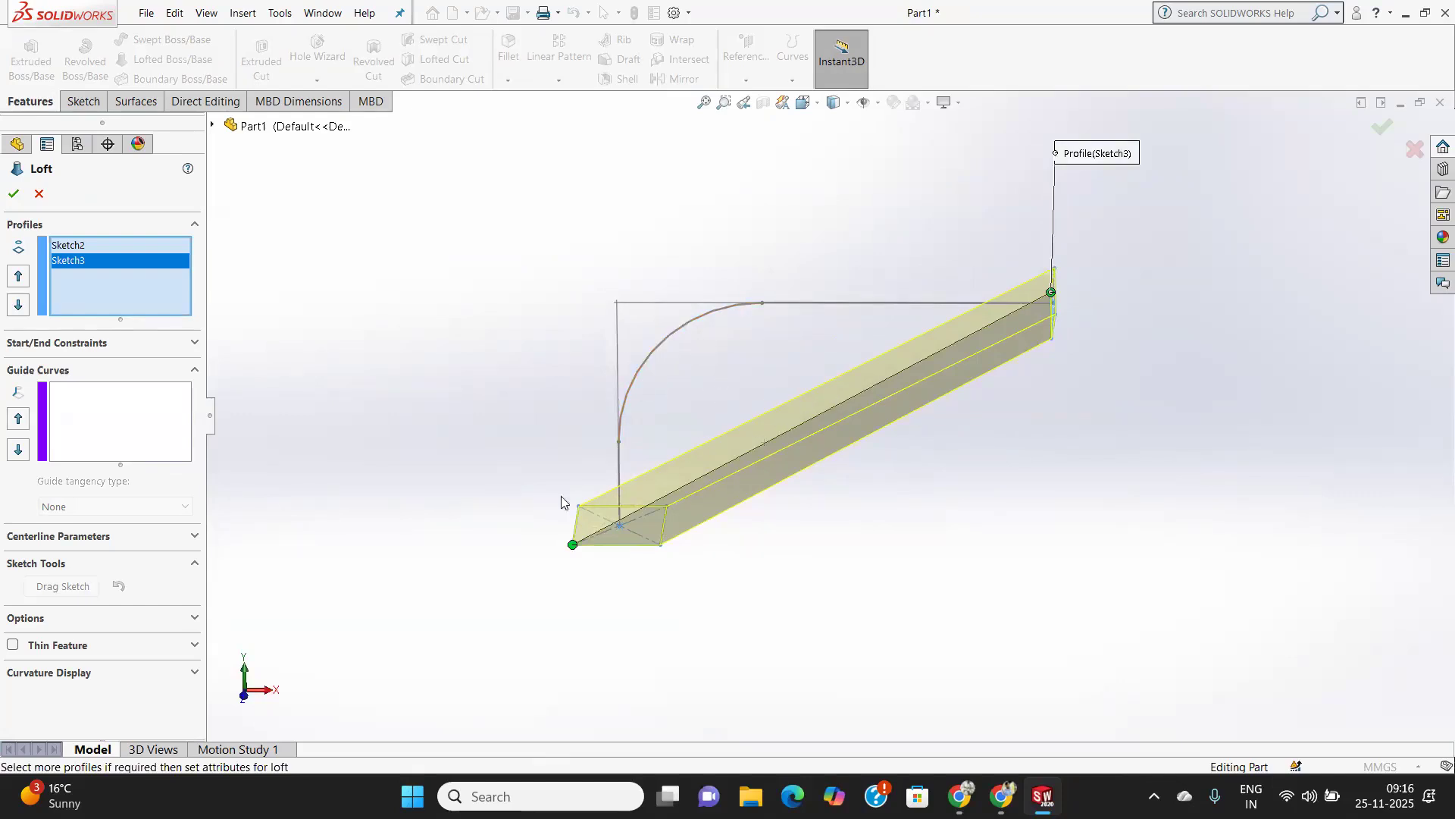
click(156, 535)
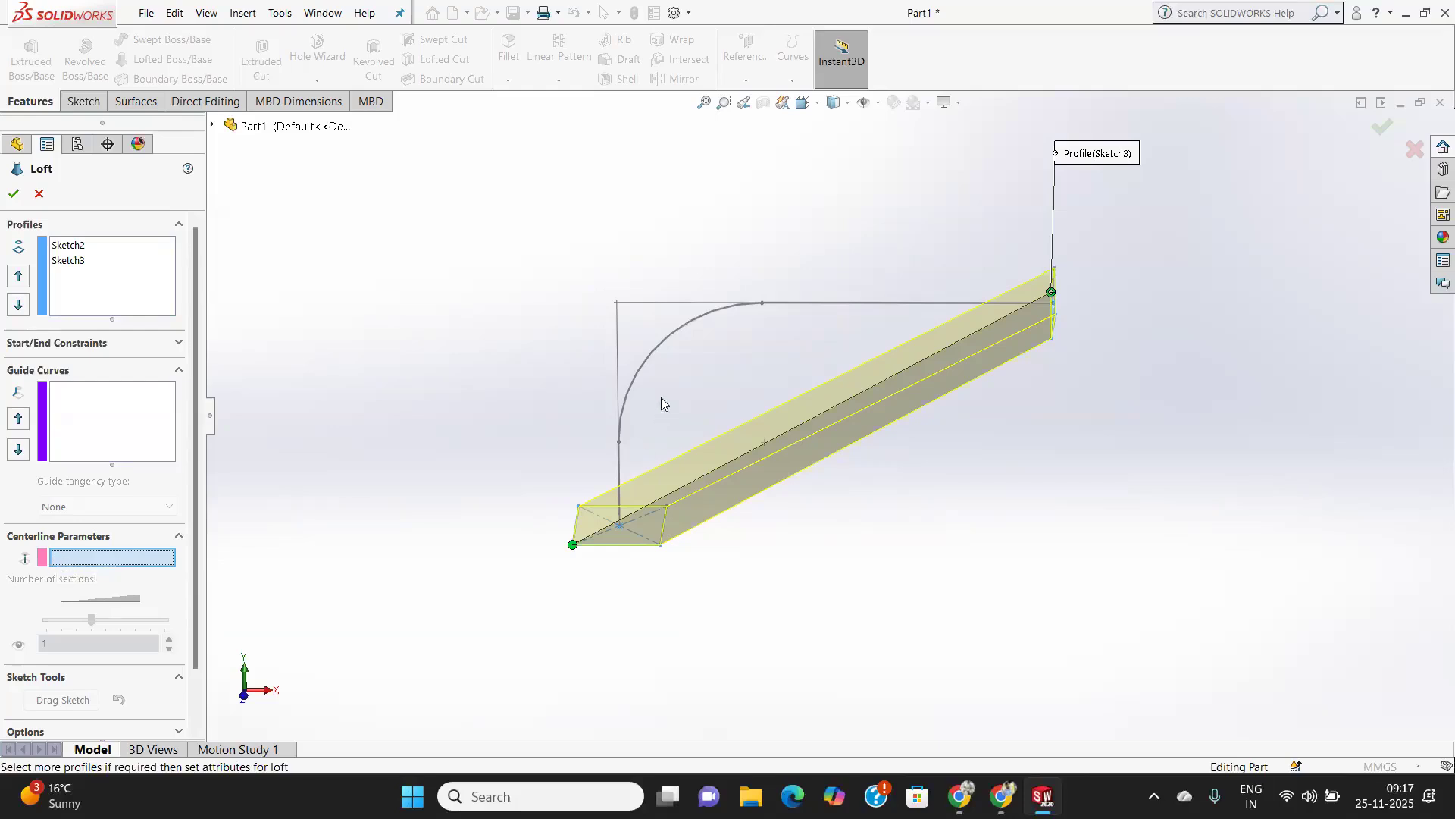
click(659, 344)
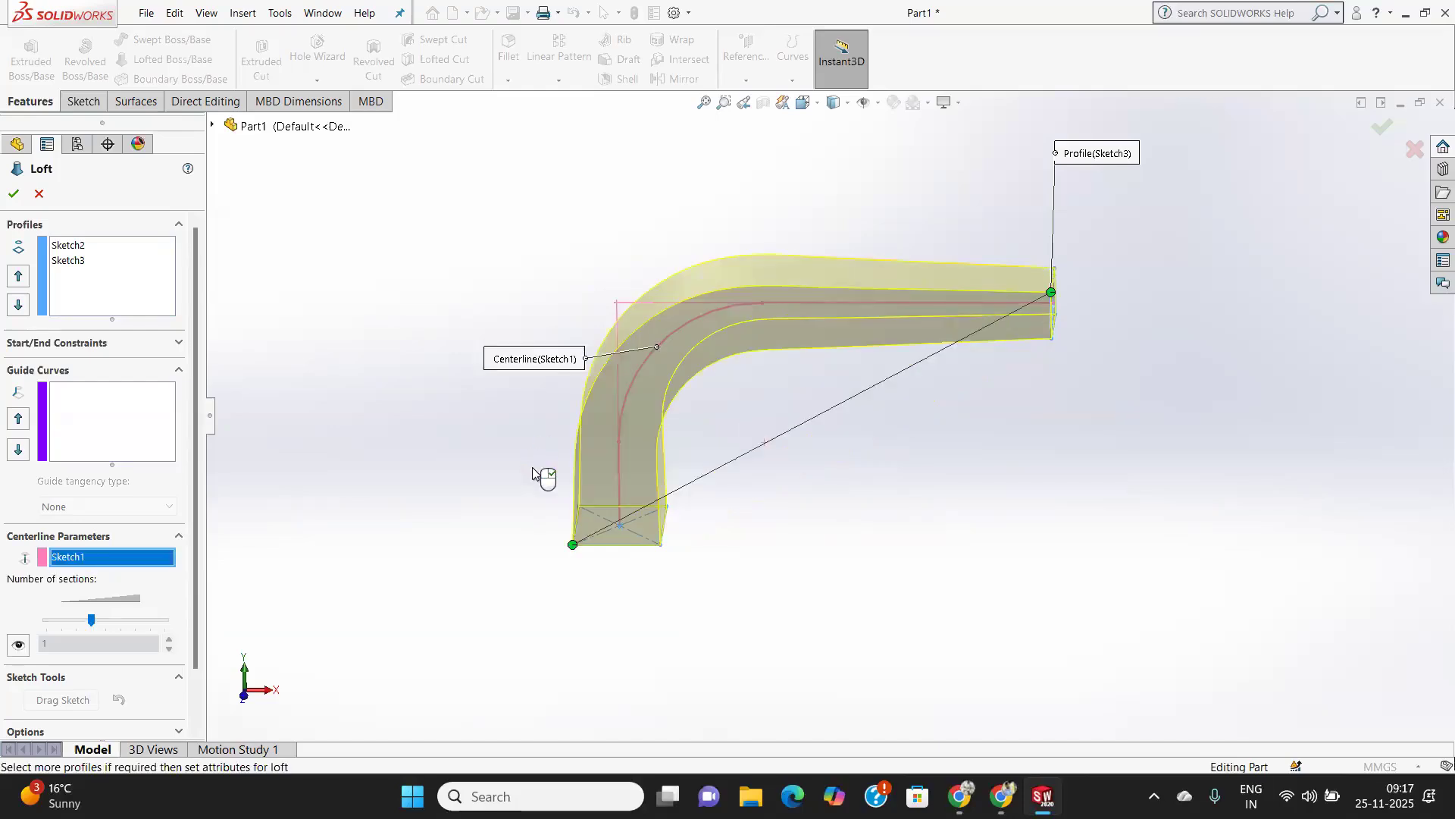
Try the Thin Feature option in one and two directions, turn it off, and cancel the loft.
middle_drag(894, 422, 967, 432)
middle_drag(1151, 417, 916, 671)
scroll(62, 671, down, 2)
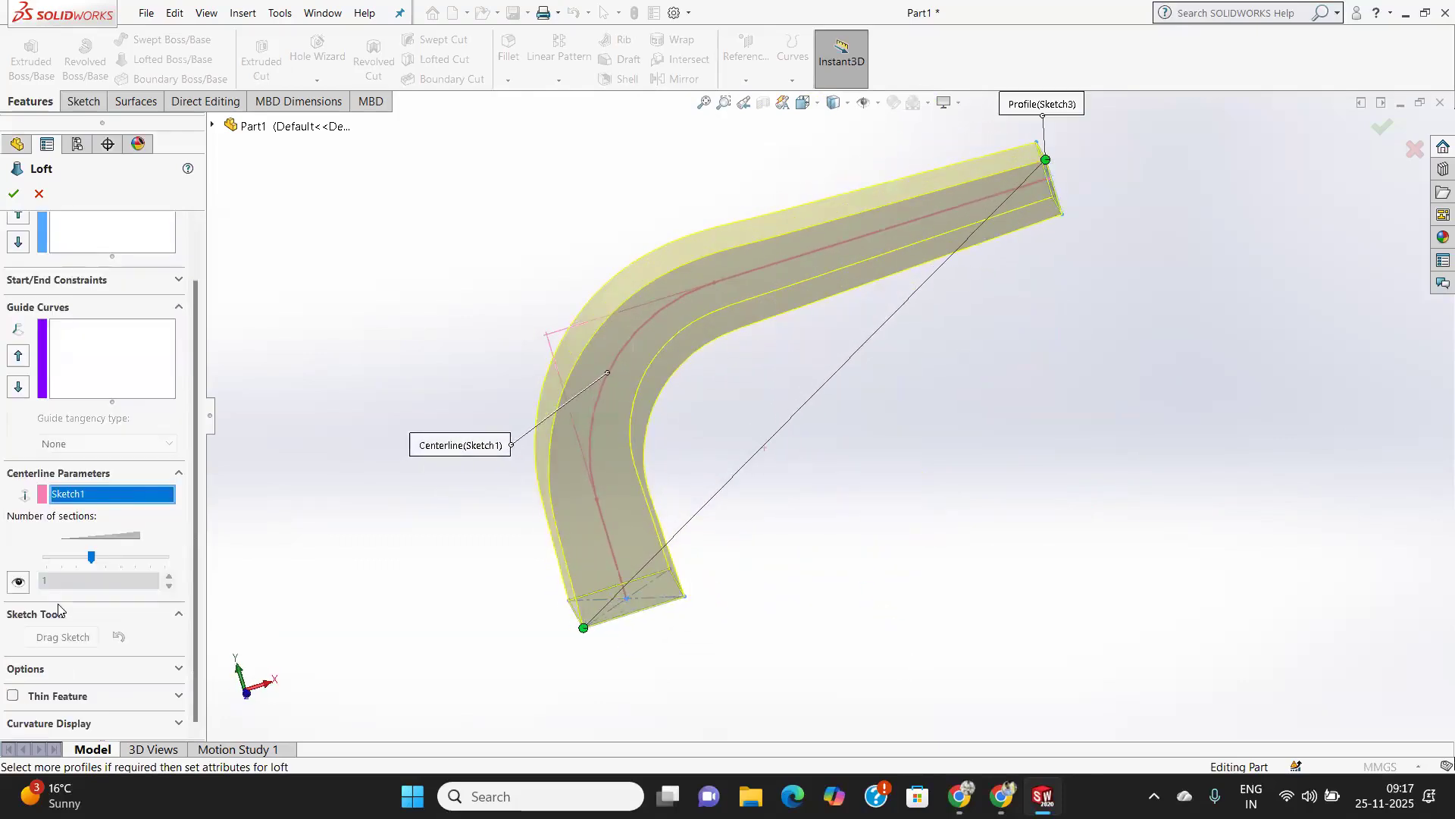
click(12, 696)
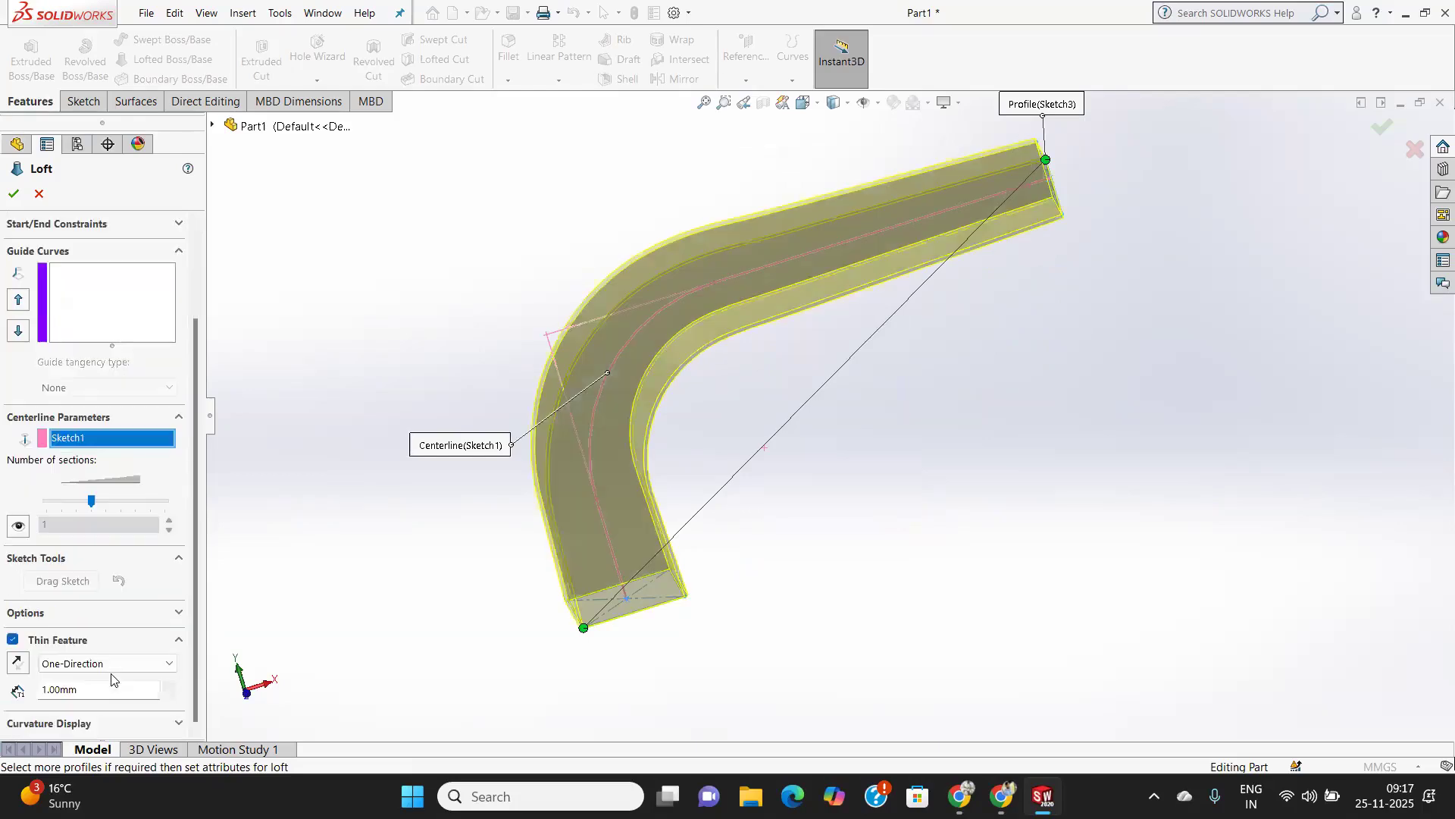
scroll(86, 667, down, 1)
middle_drag(1112, 283, 1046, 359)
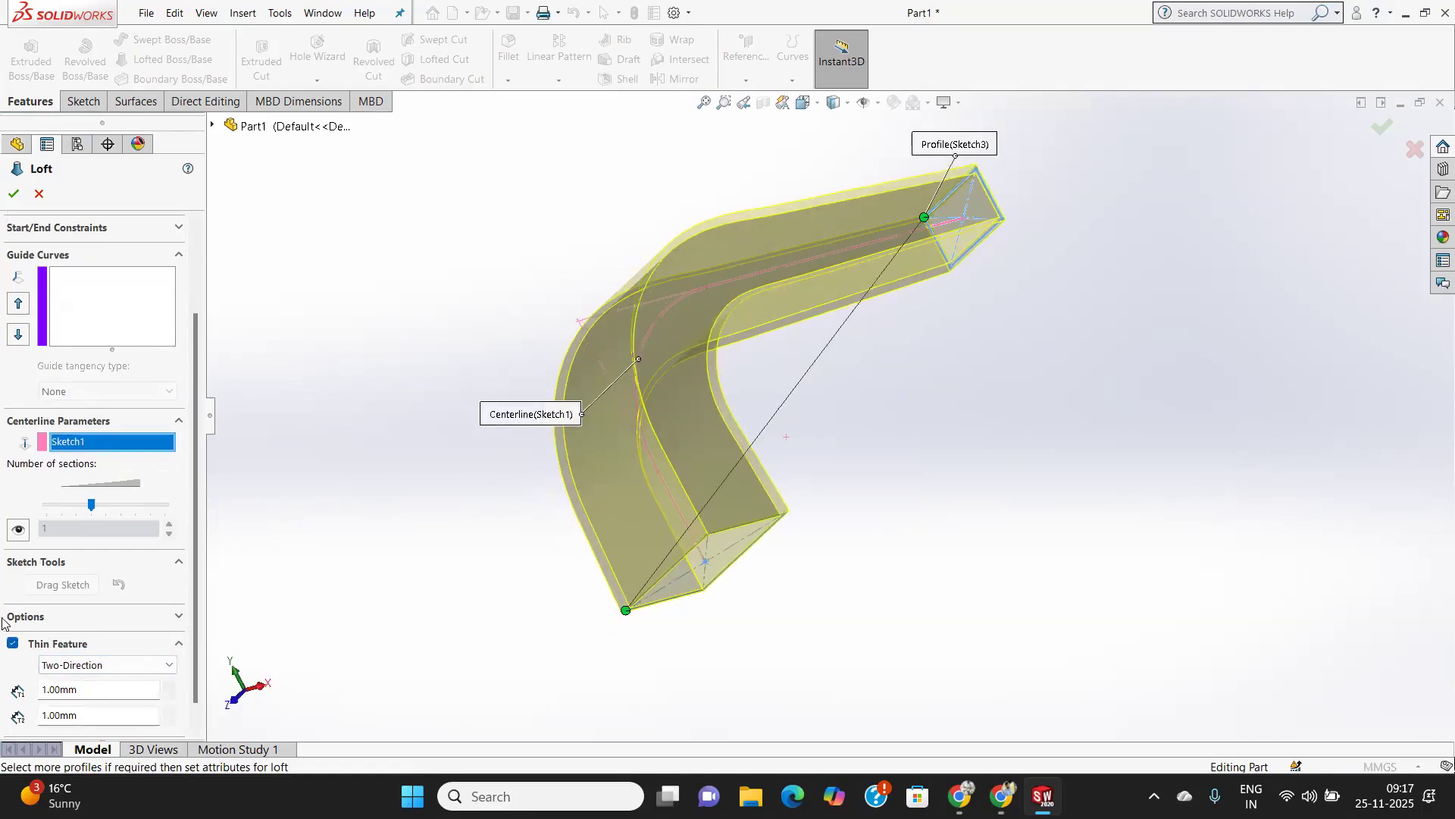
click(12, 643)
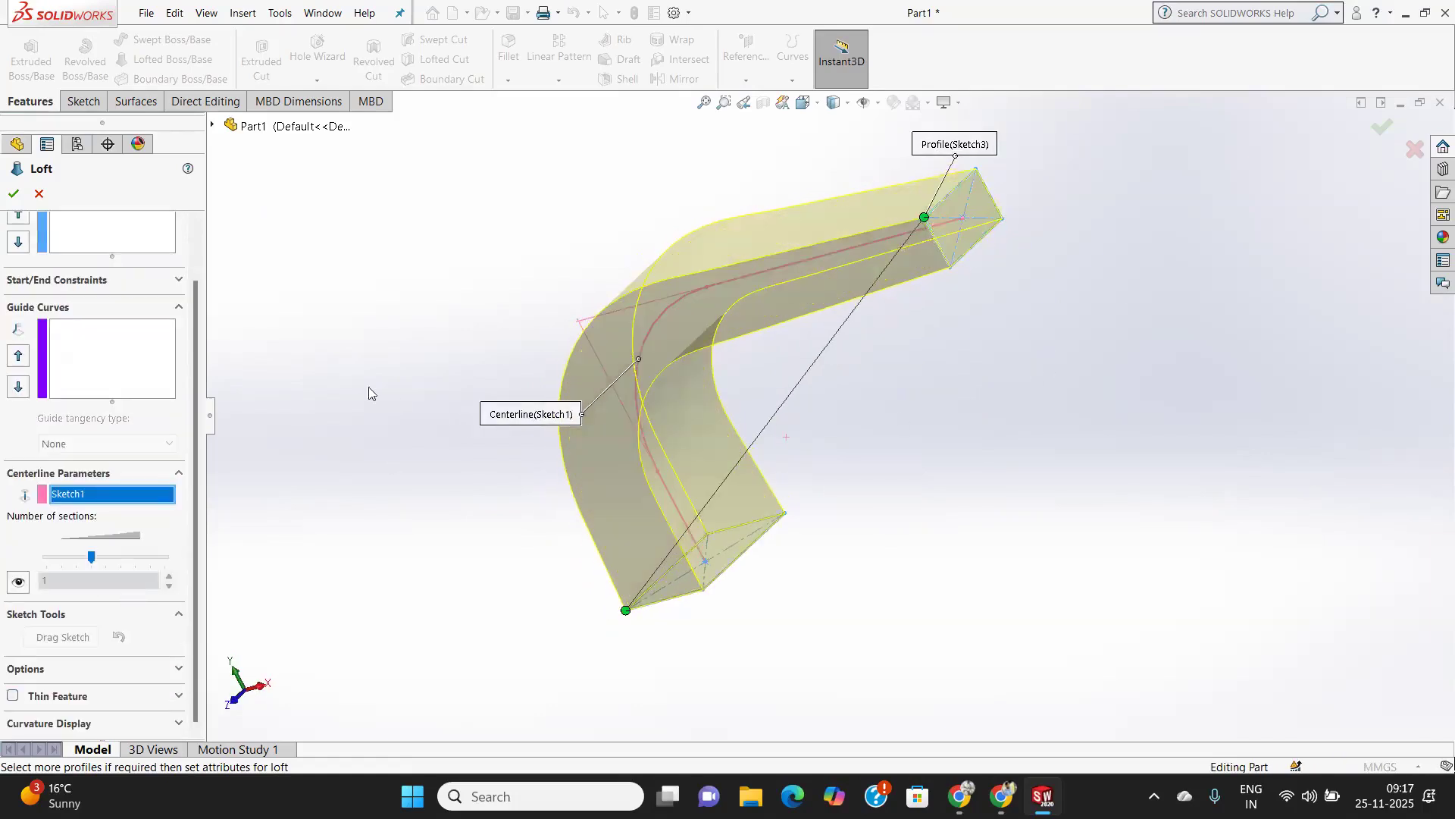
scroll(306, 365, up, 3)
middle_drag(869, 418, 744, 454)
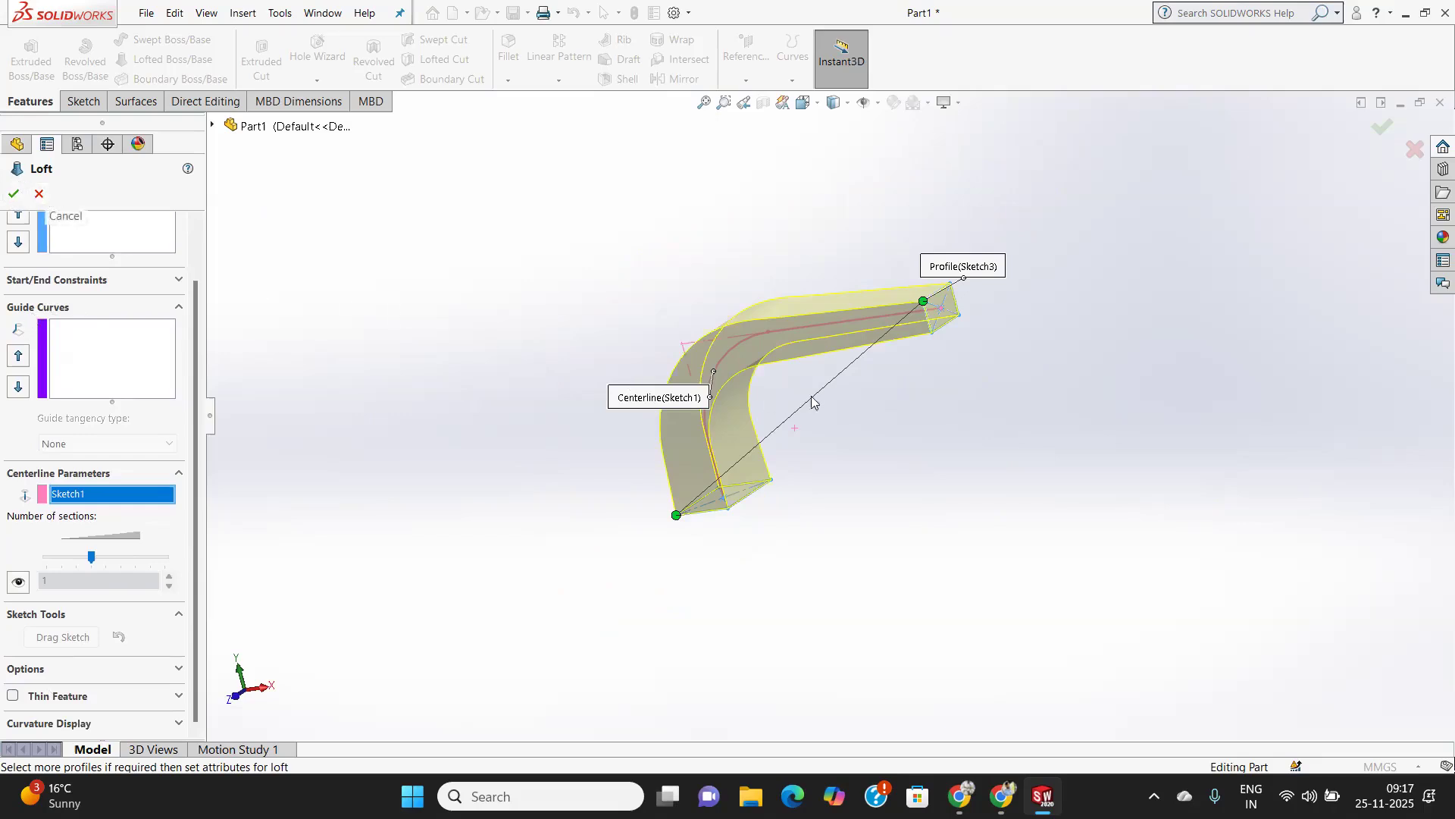
scroll(811, 401, up, 2)
scroll(817, 391, down, 5)
middle_drag(790, 390, 830, 395)
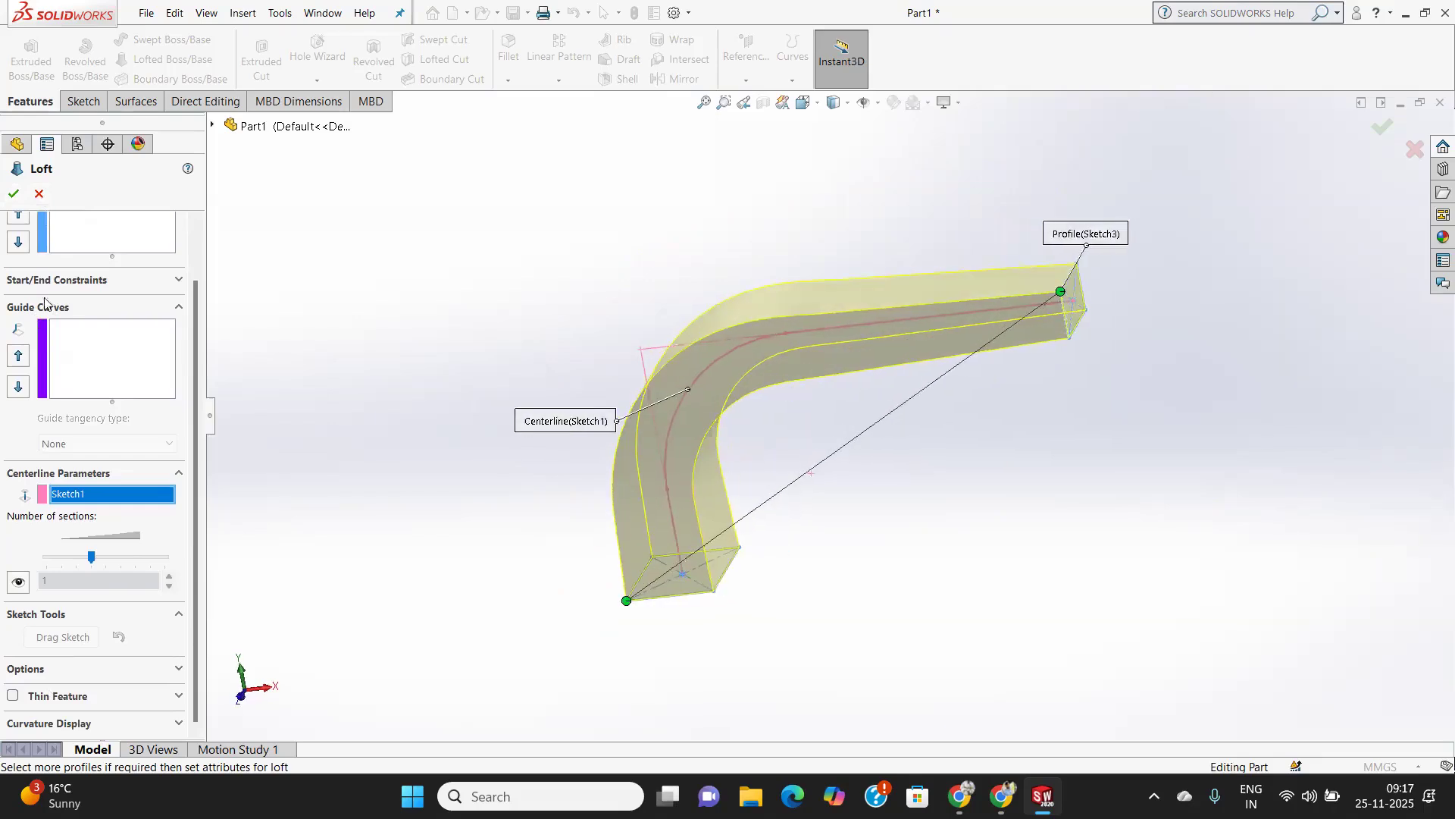
click(40, 195)
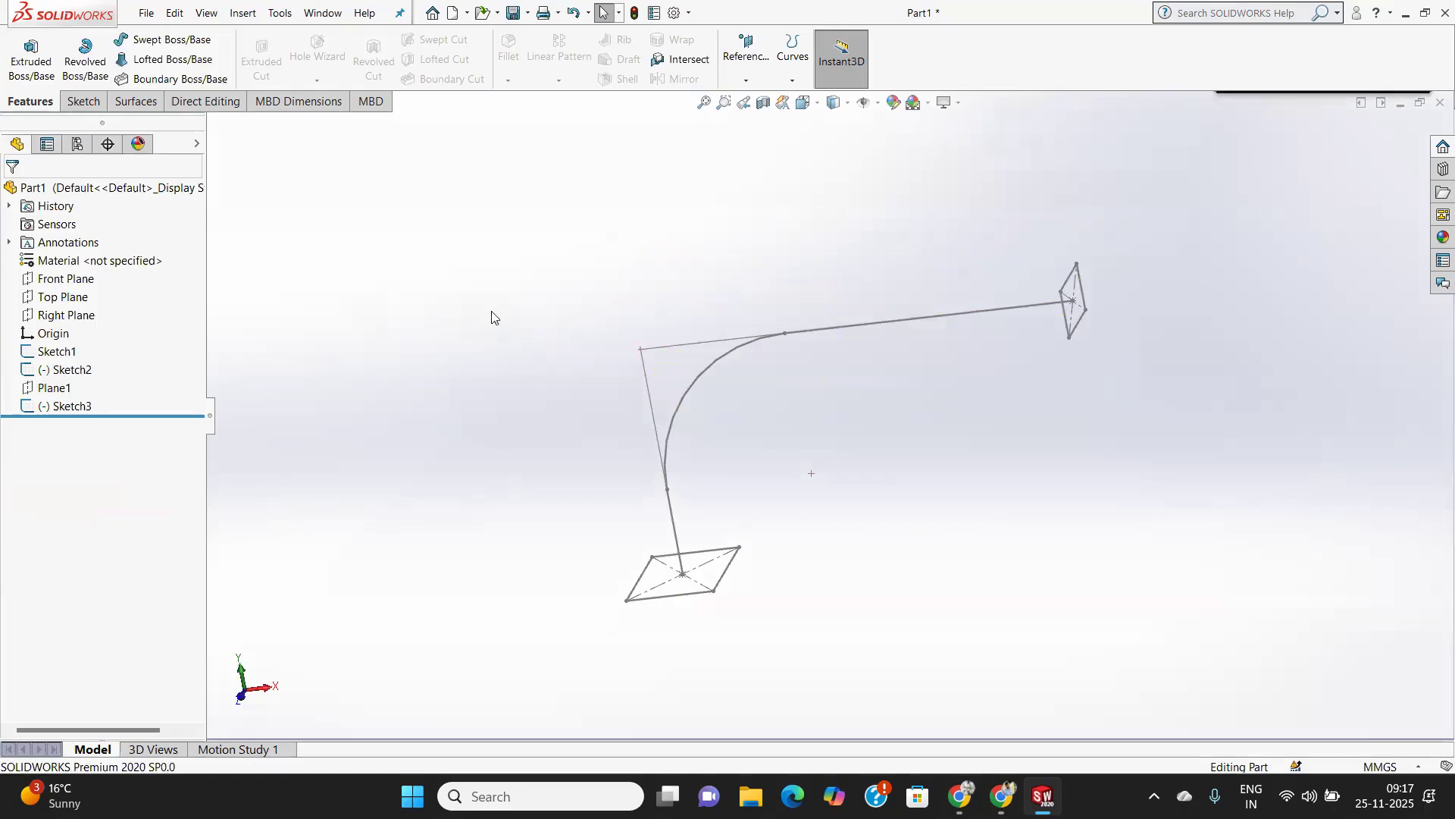
On the Front Plane, sketch a spline from the bottom profile's left end around the outer bend to the end profile's upper end.
middle_drag(876, 432, 911, 426)
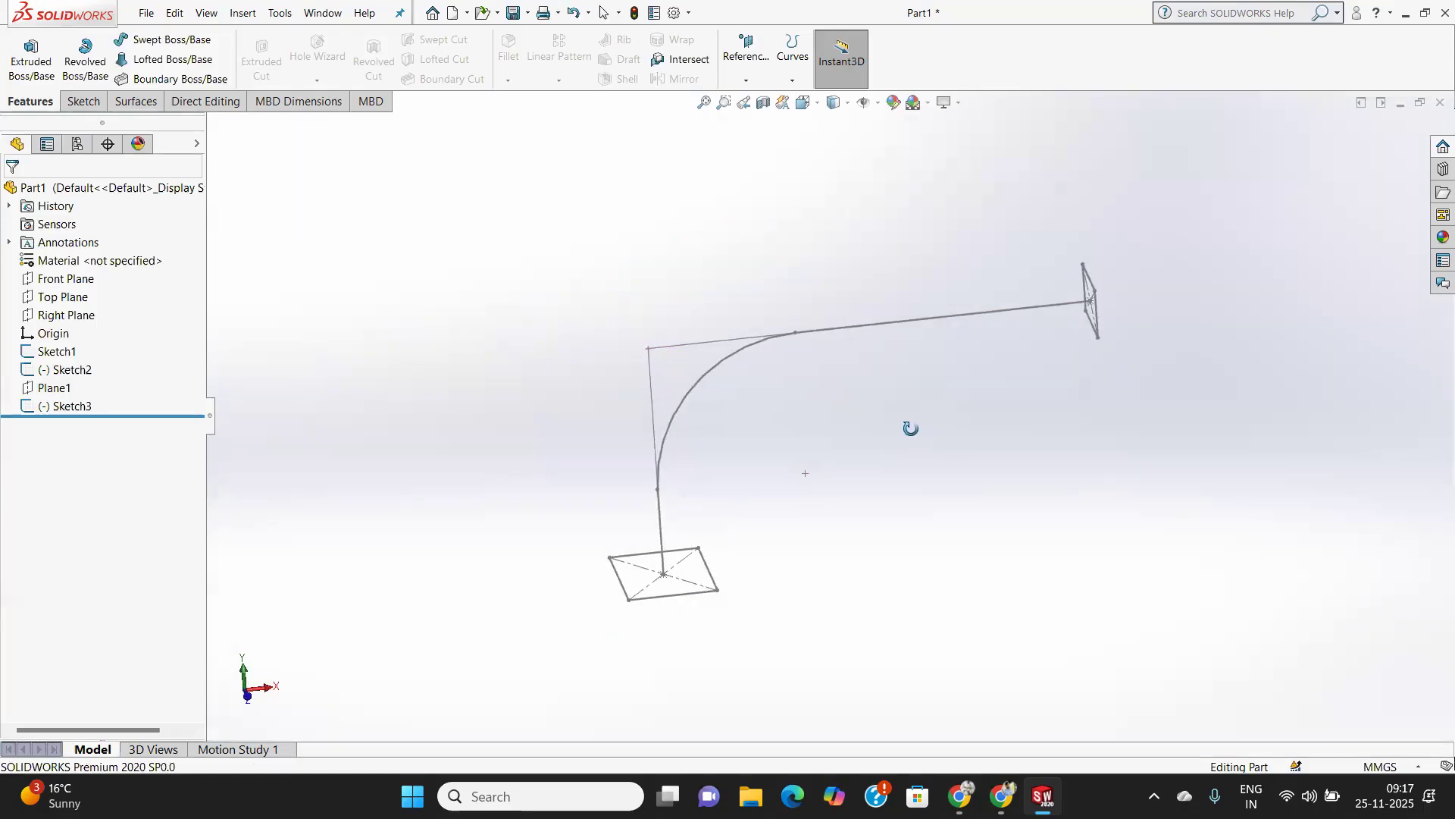
click(55, 280)
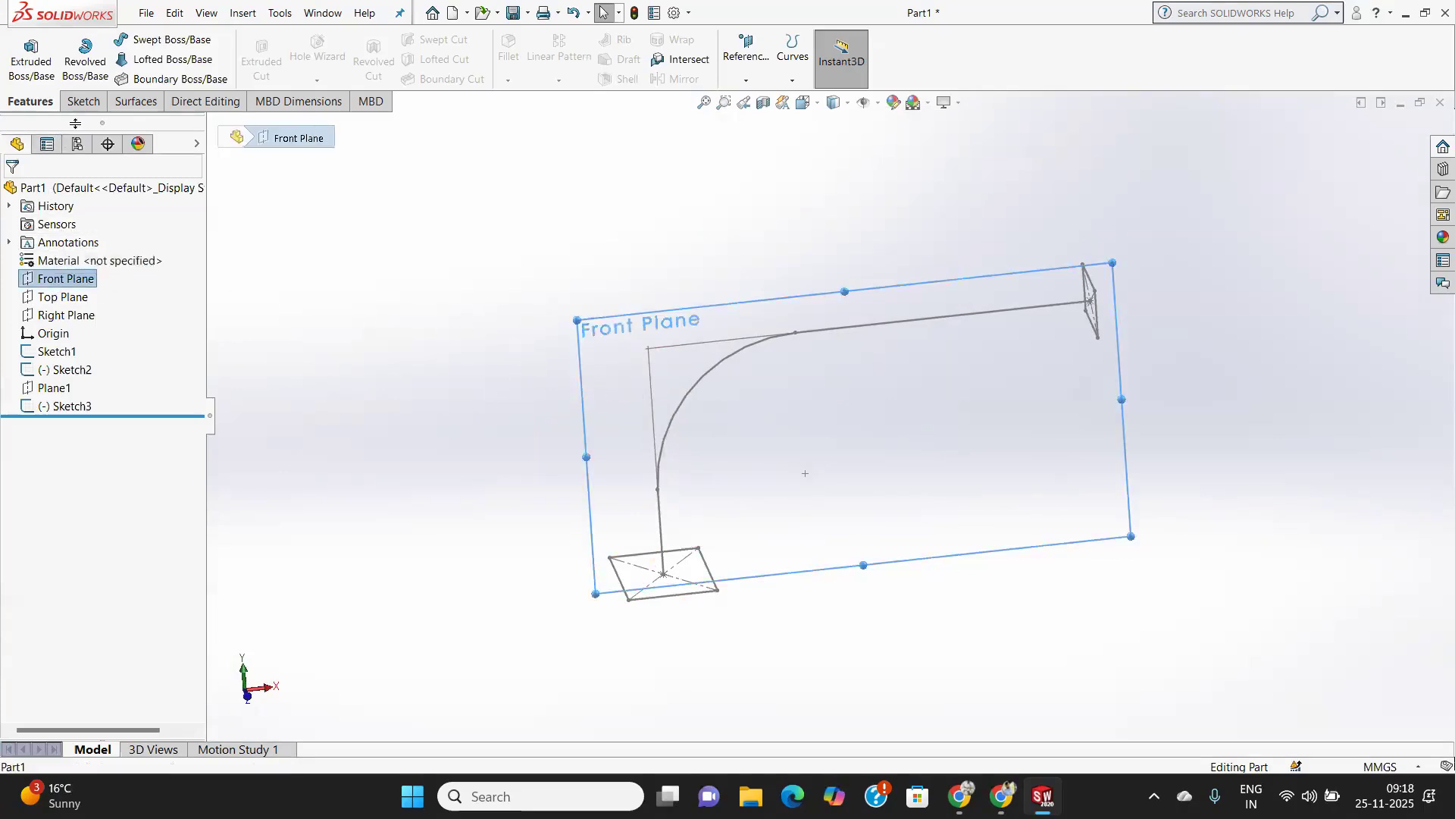
click(82, 100)
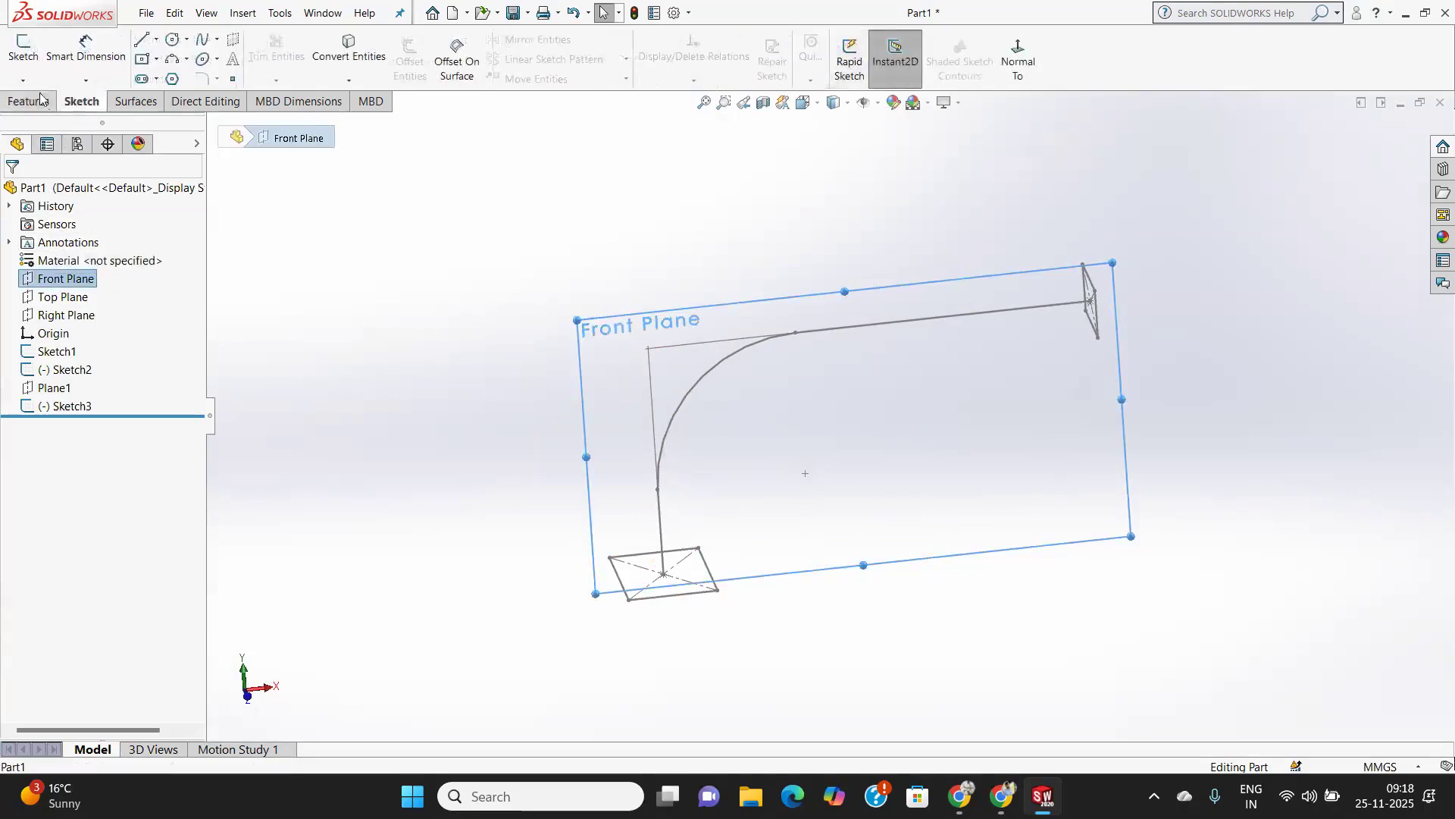
click(21, 53)
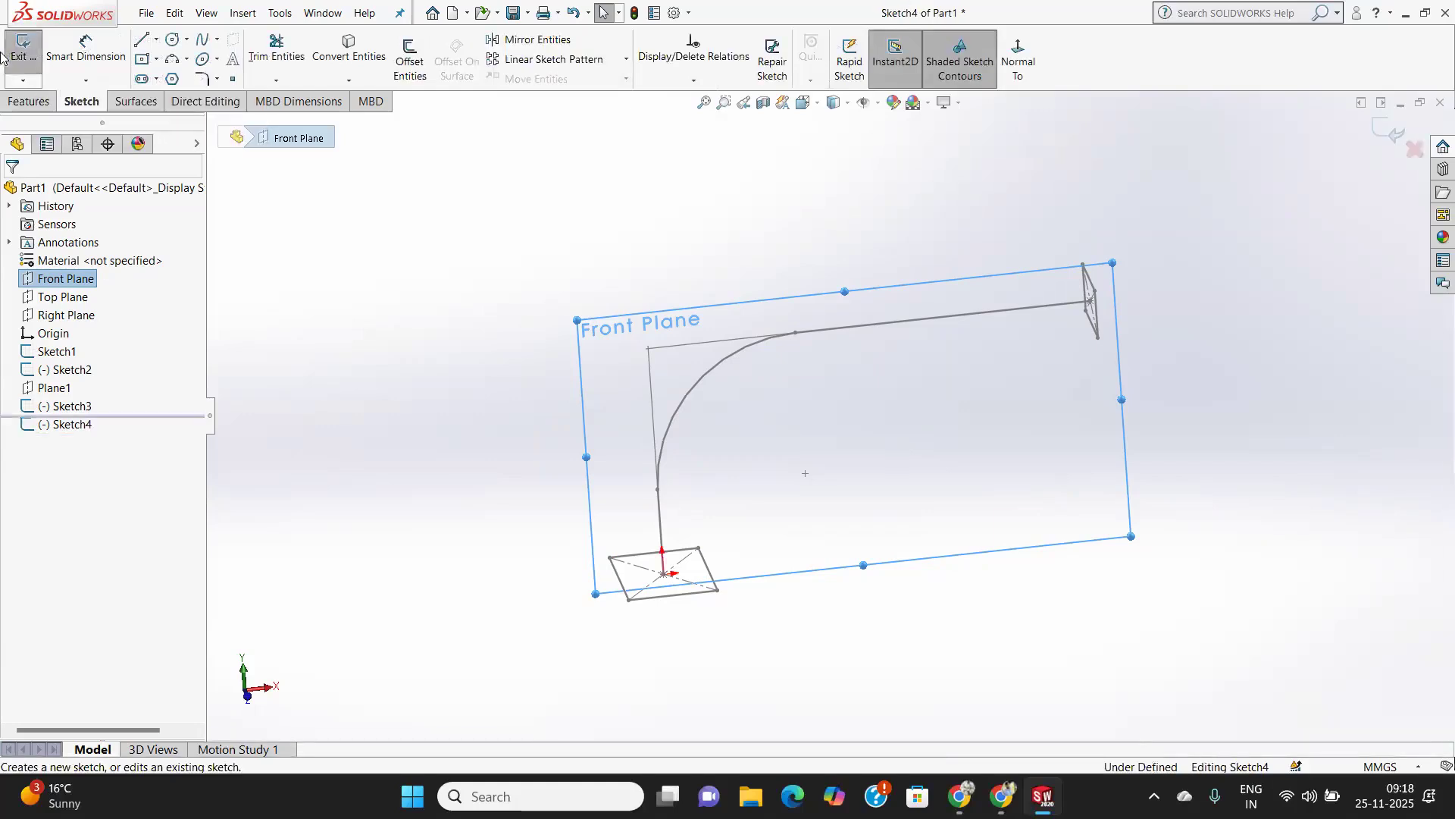
click(1023, 60)
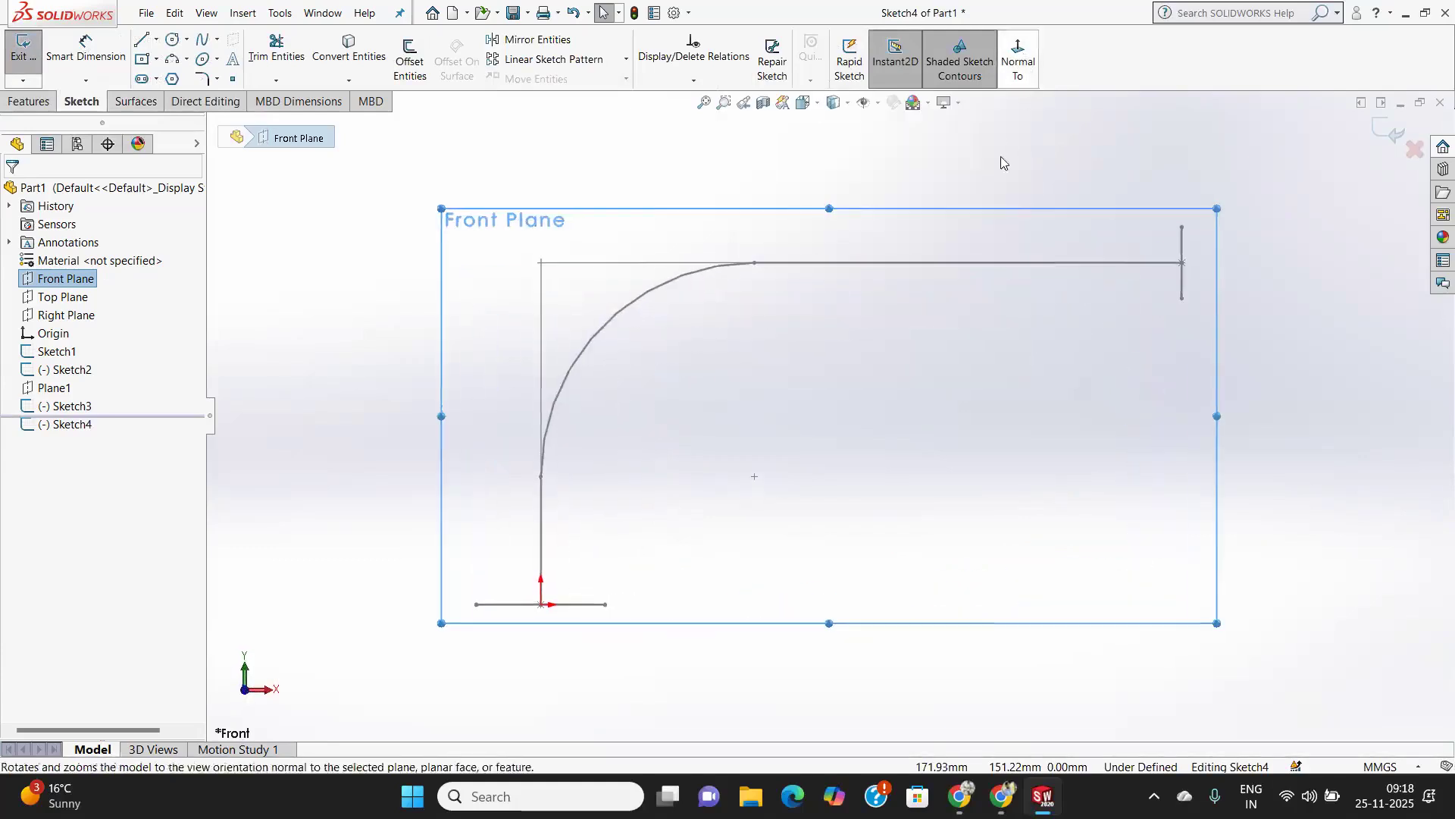
click(210, 42)
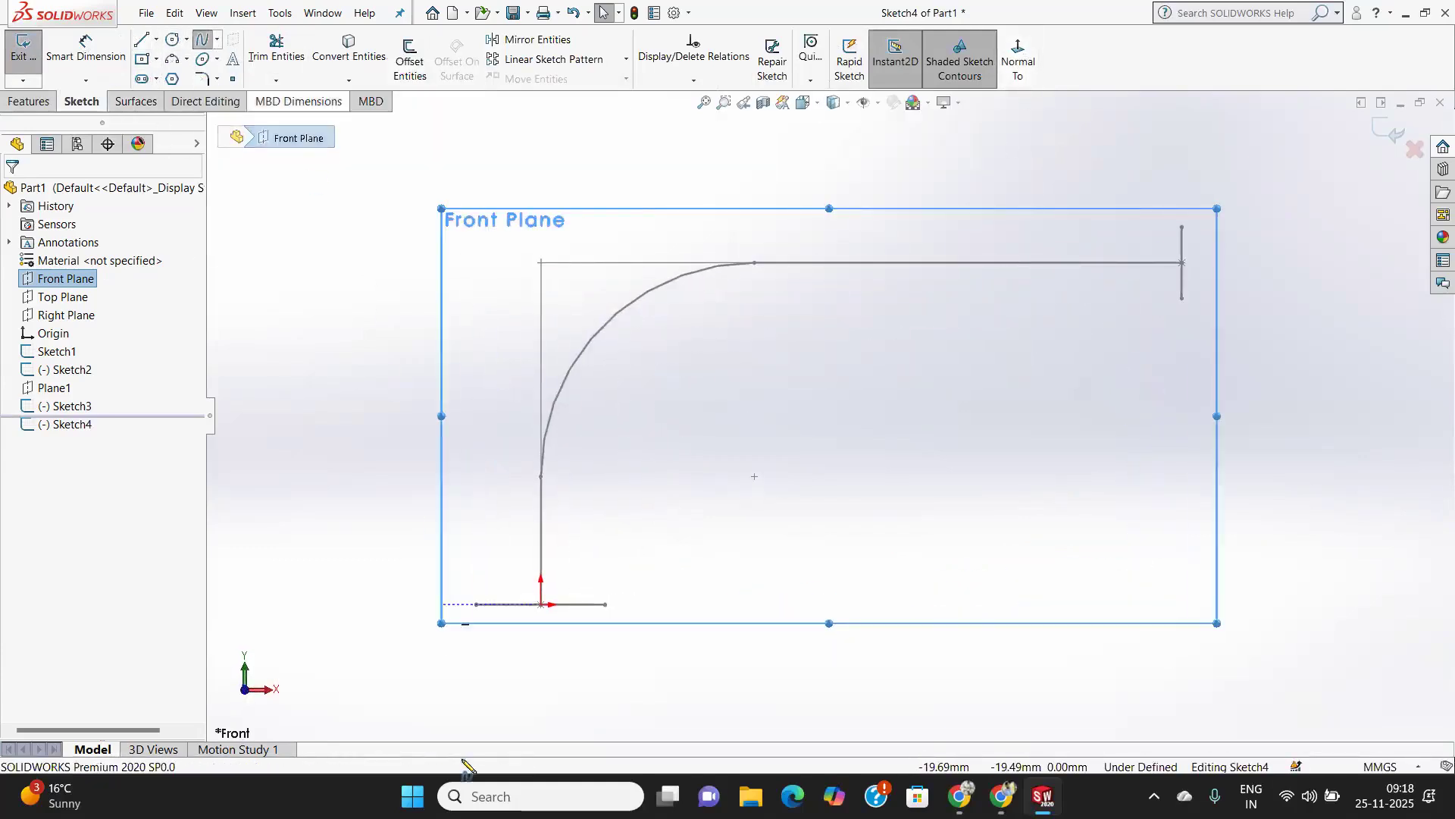
click(476, 604)
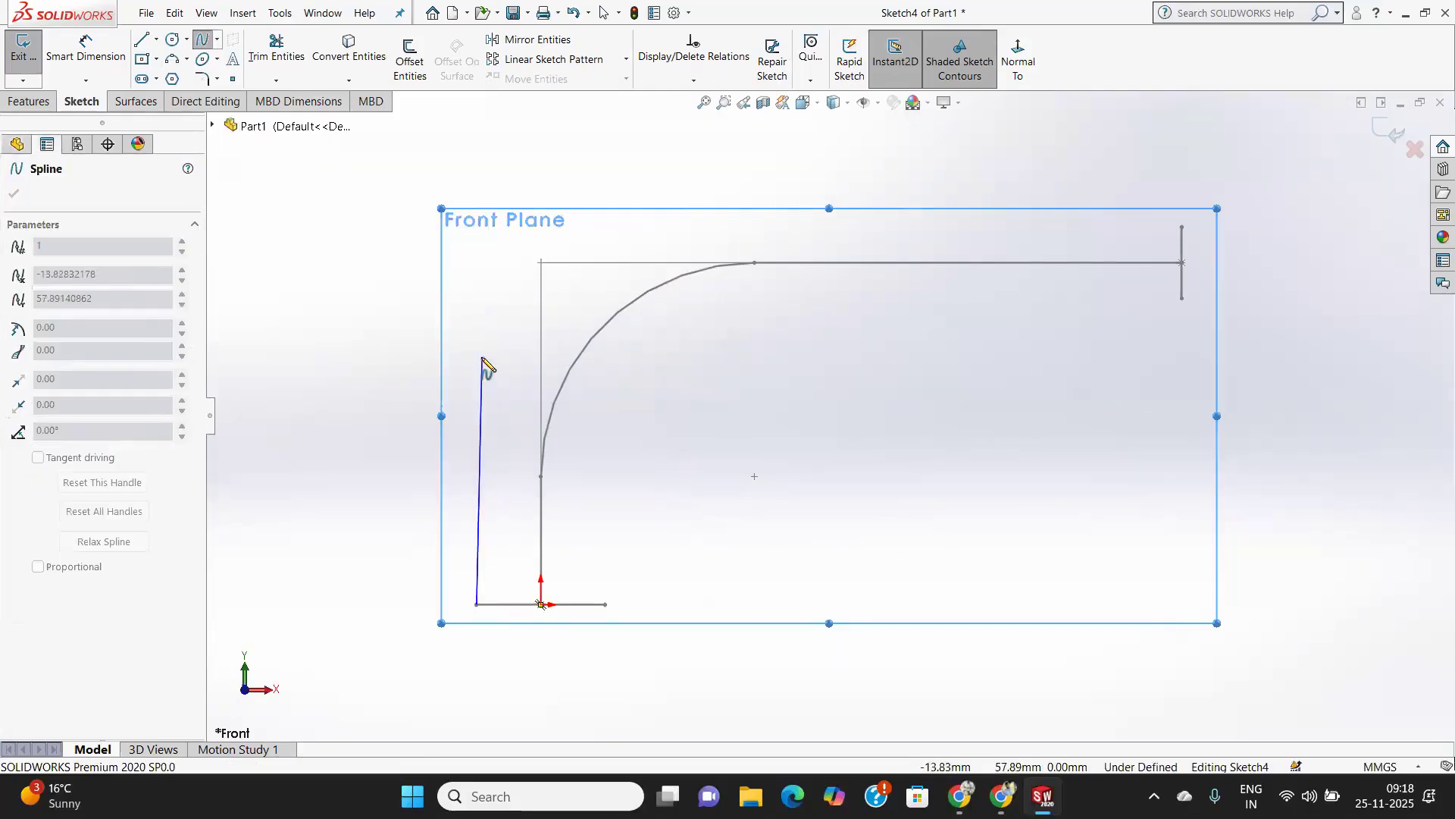
click(483, 357)
click(582, 222)
click(826, 187)
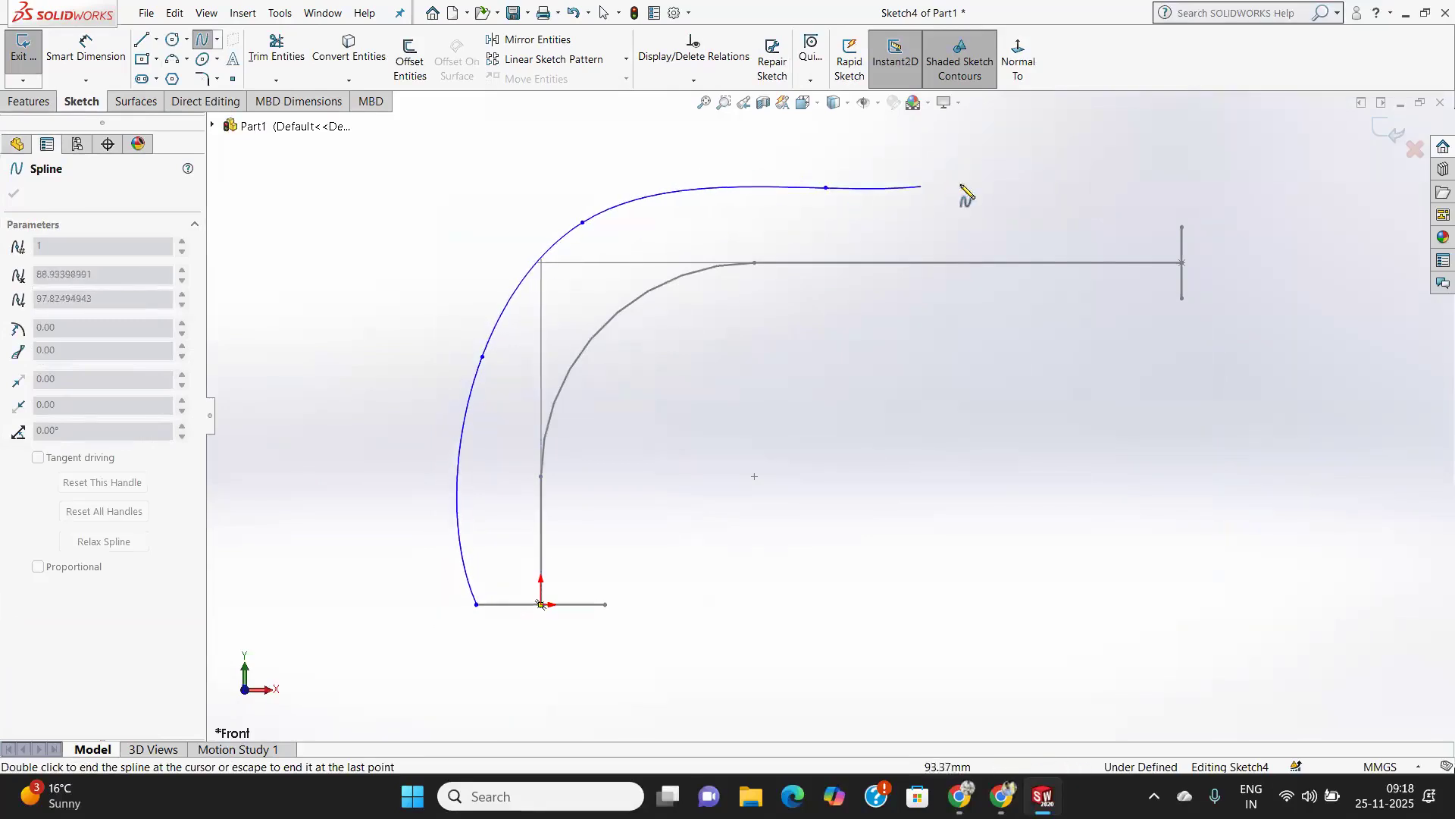
click(1043, 196)
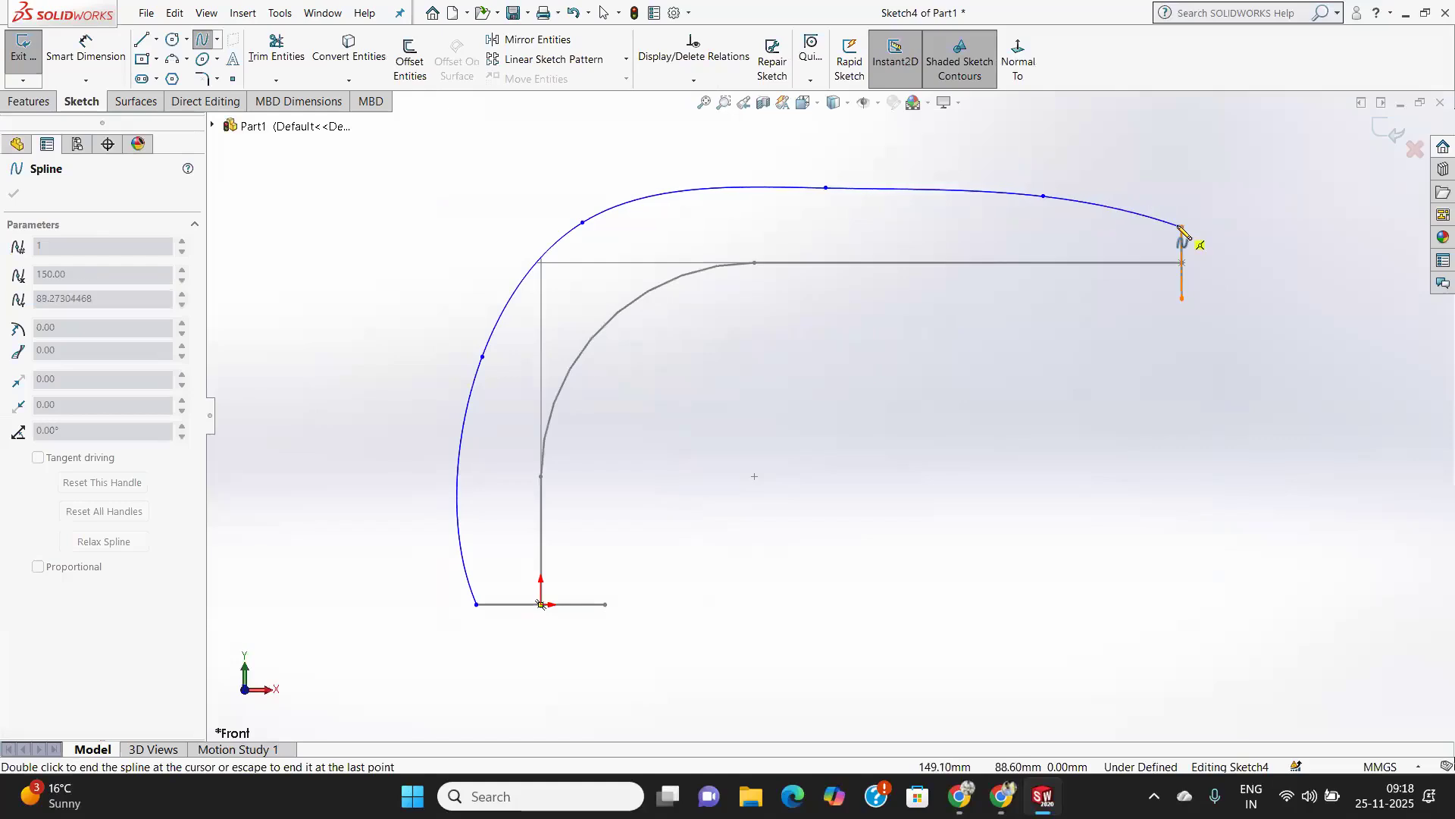
right_click(1131, 314)
click(1180, 331)
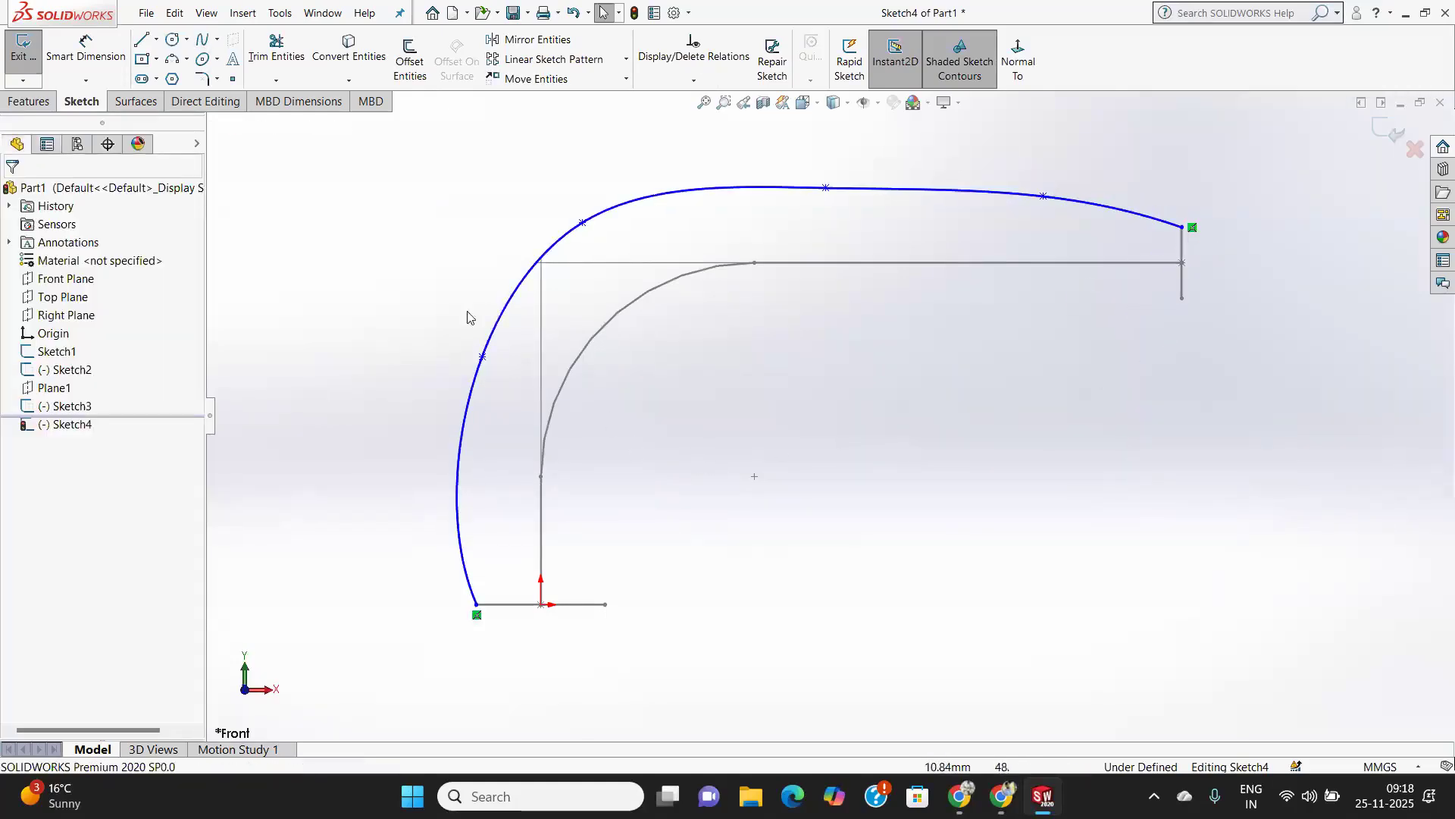
click(202, 40)
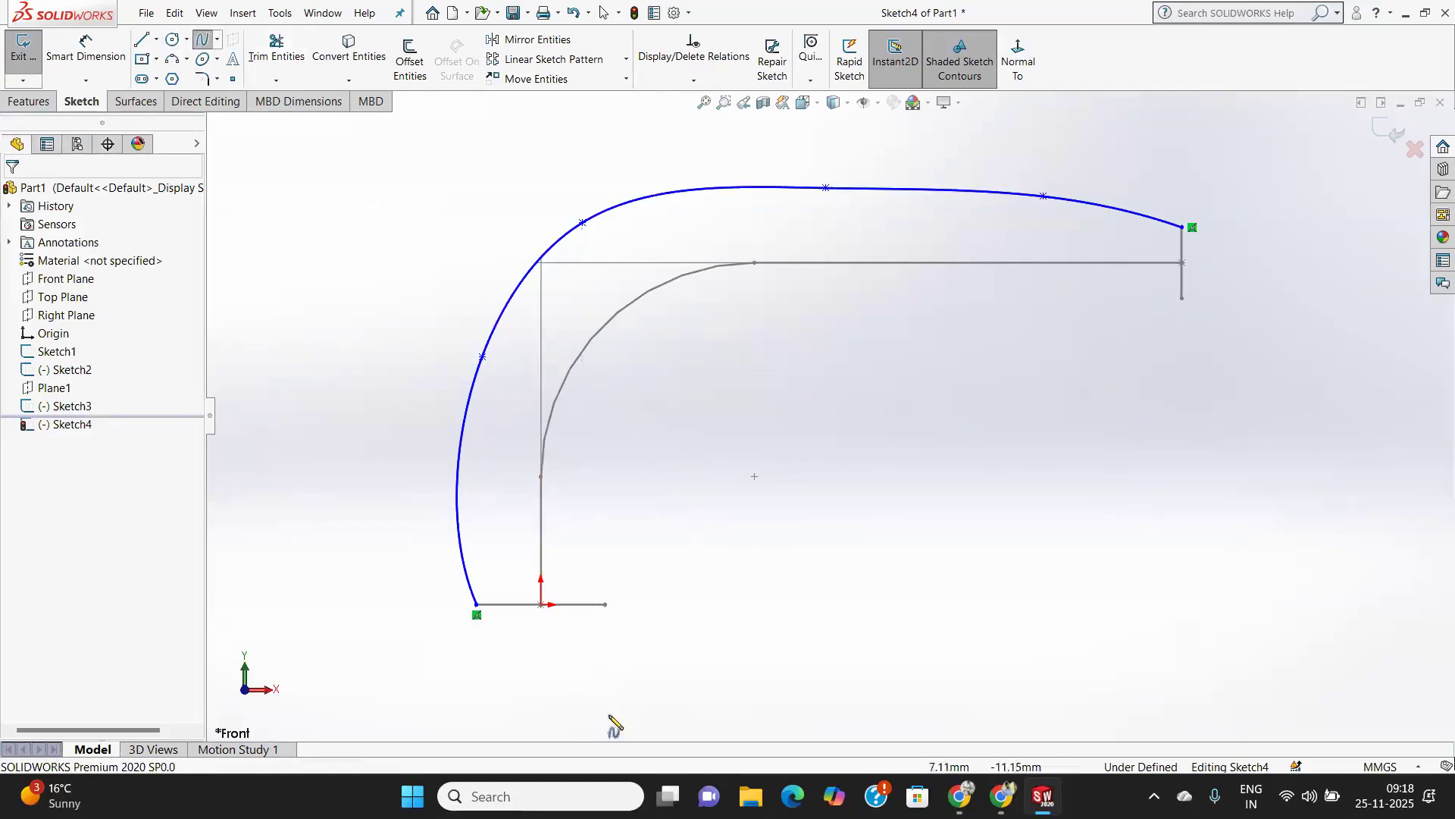
click(605, 604)
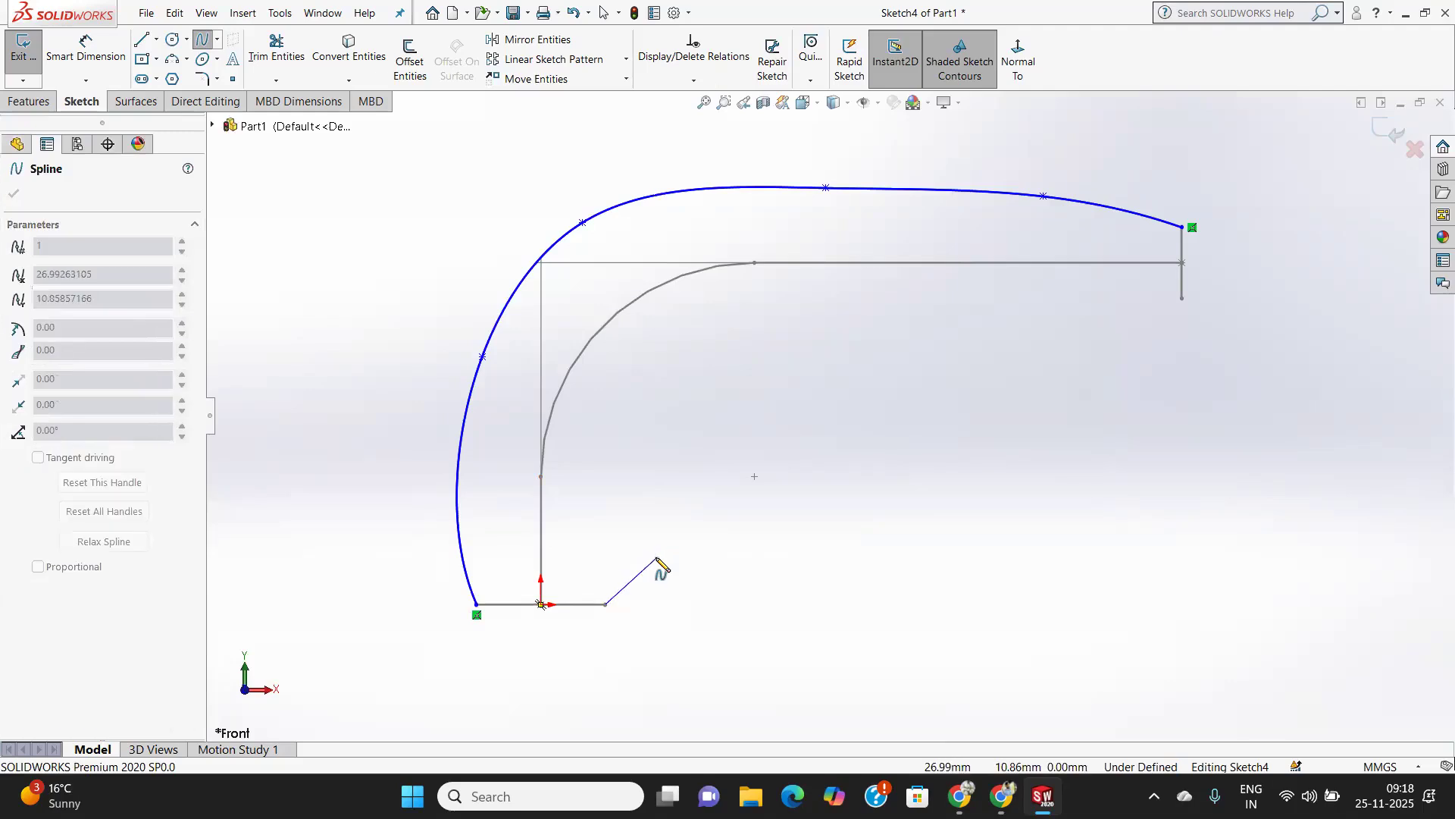
right_click(656, 559)
click(700, 570)
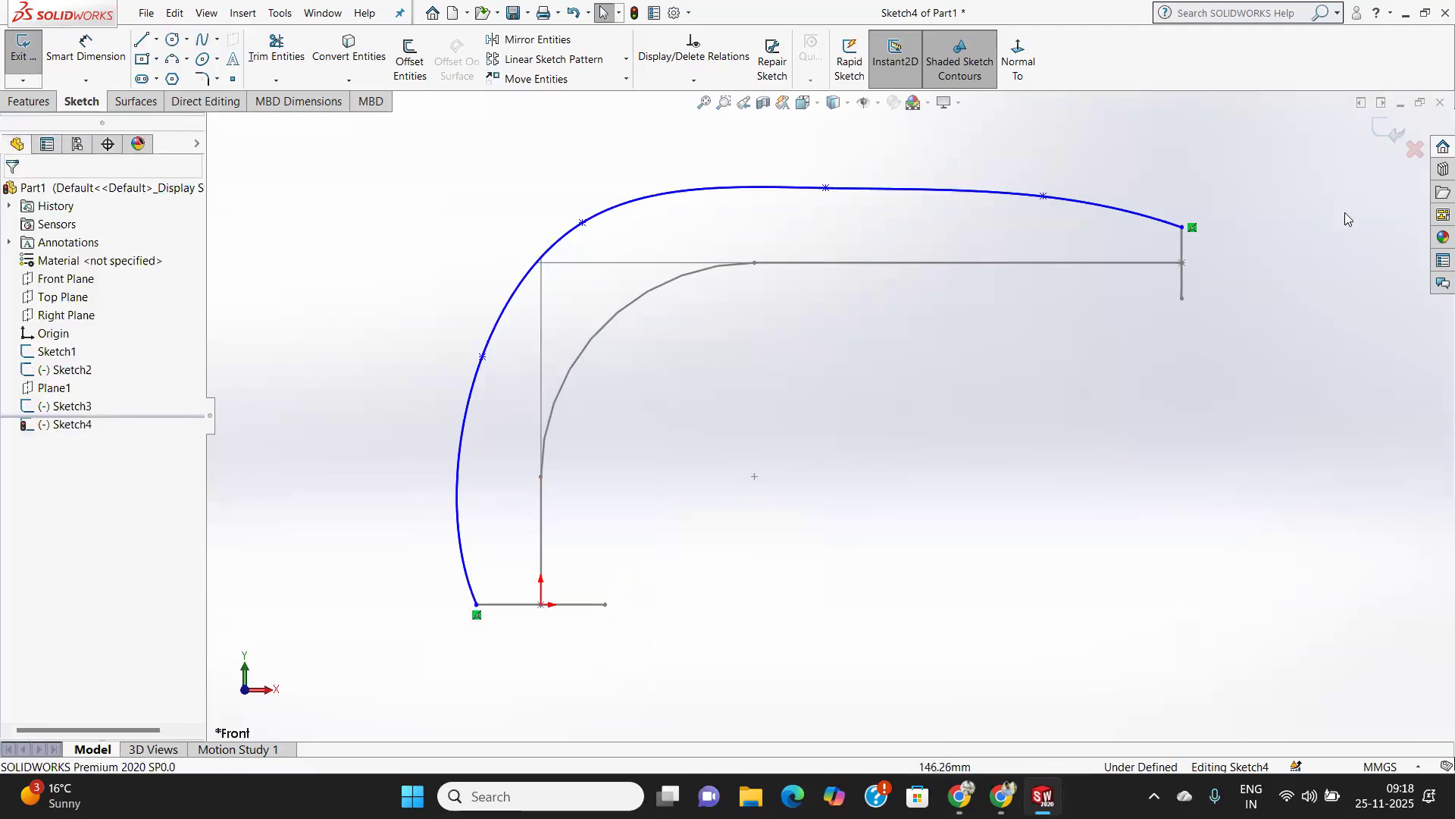
Exit the sketch, then in a new Front Plane sketch draw a spline from the bottom profile's right end to the end profile's lower end.
click(1393, 132)
middle_drag(811, 403, 885, 446)
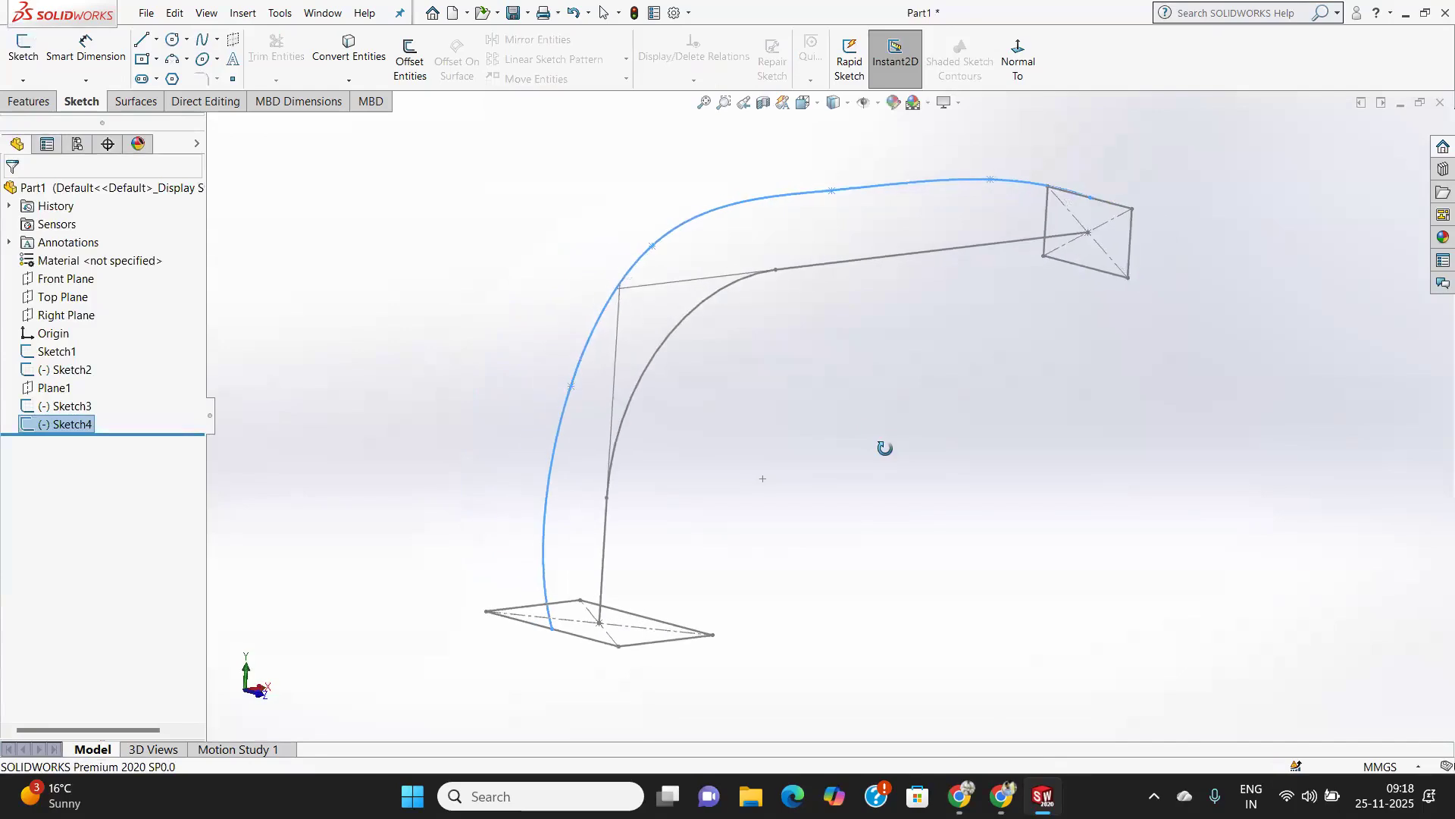
click(73, 285)
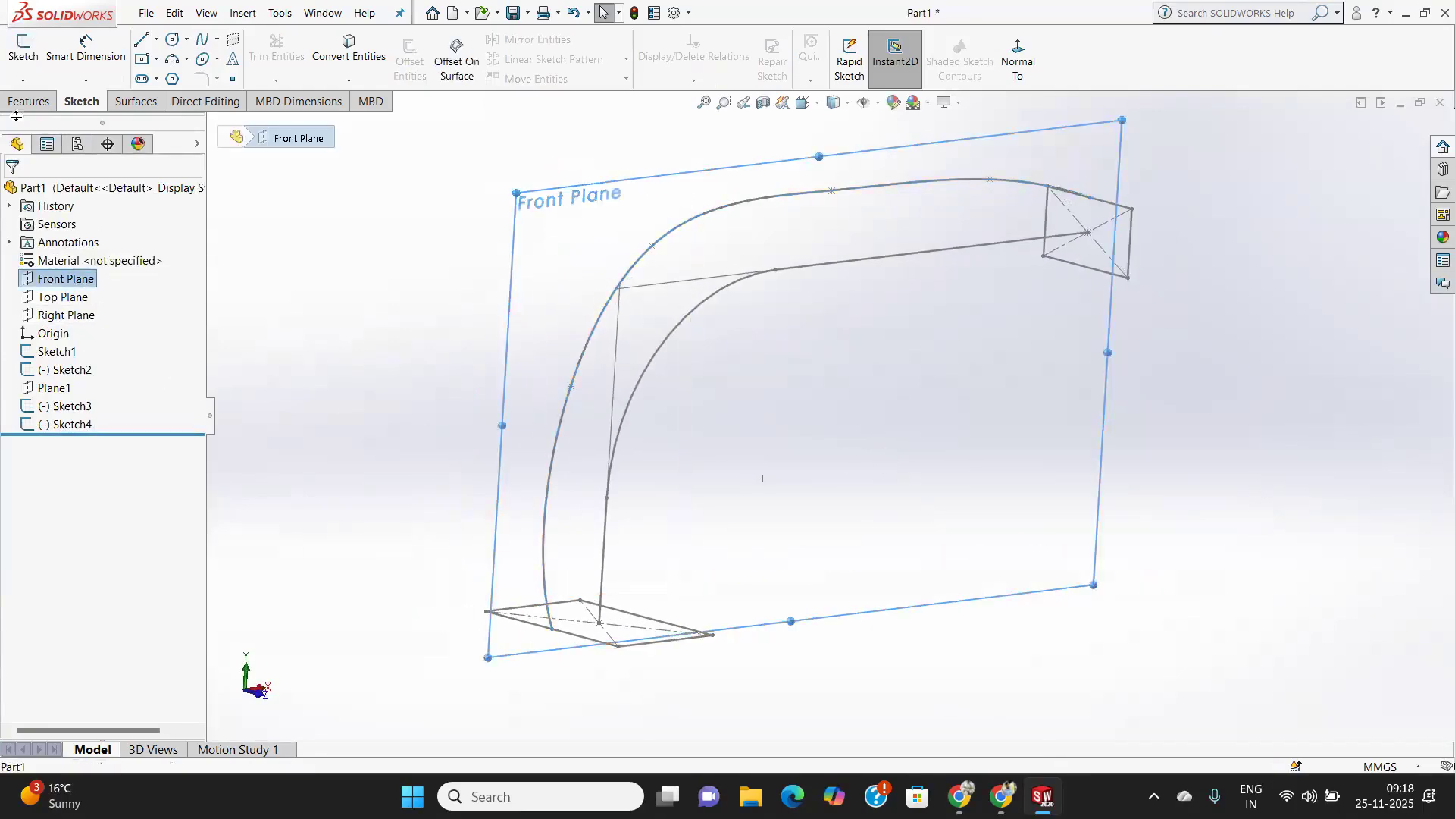
click(32, 50)
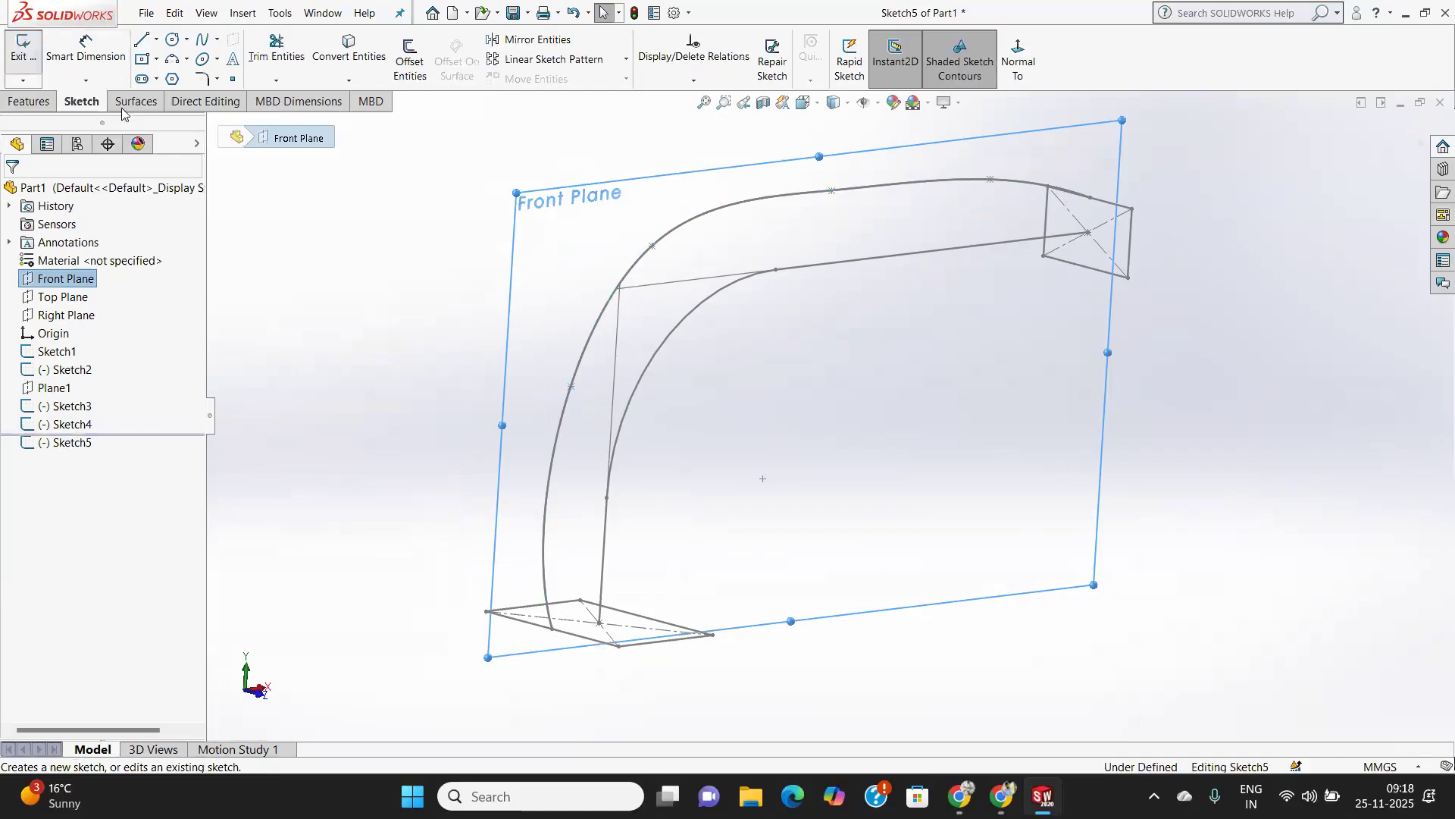
middle_drag(765, 388, 708, 390)
click(1018, 65)
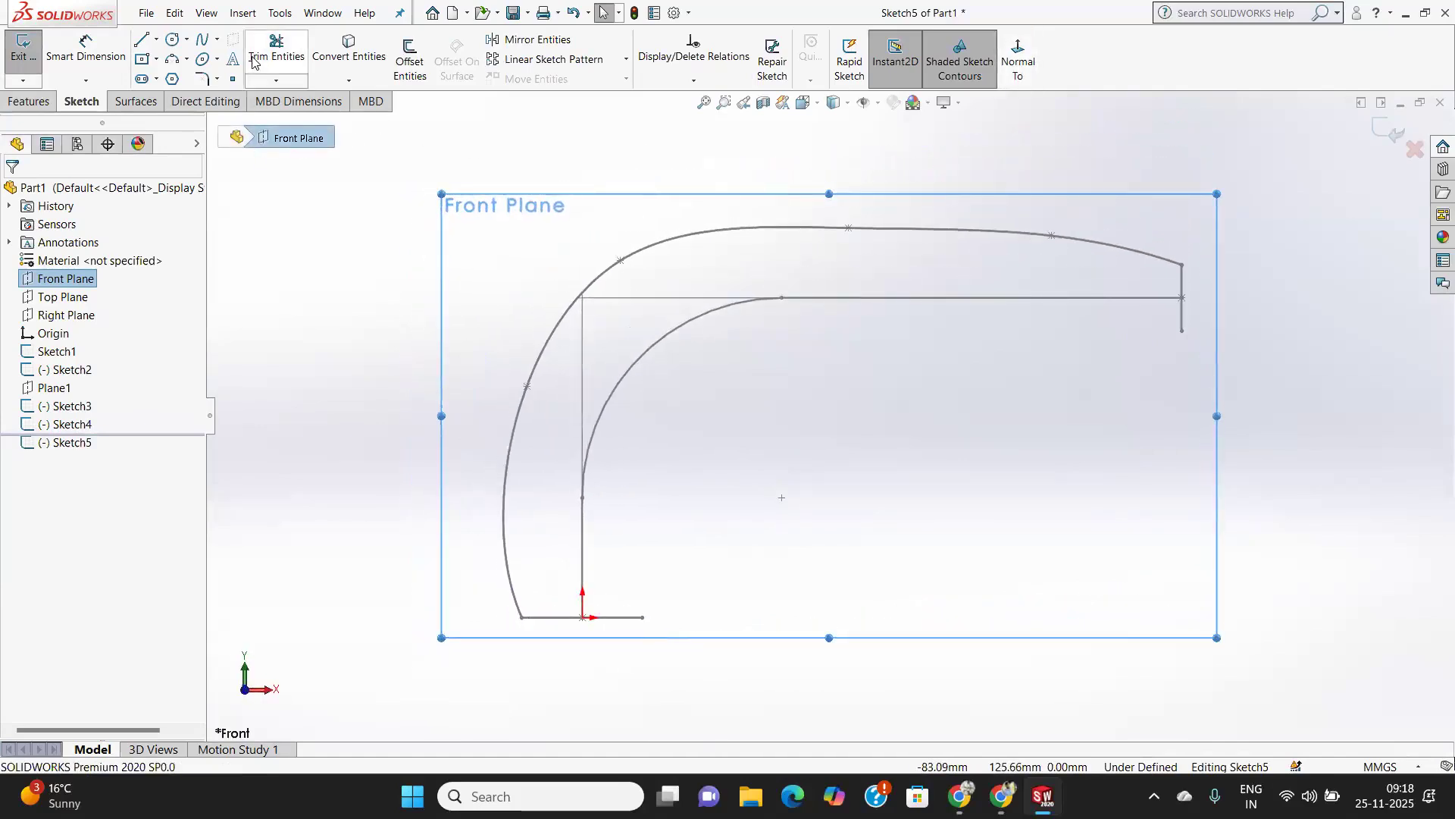
click(201, 41)
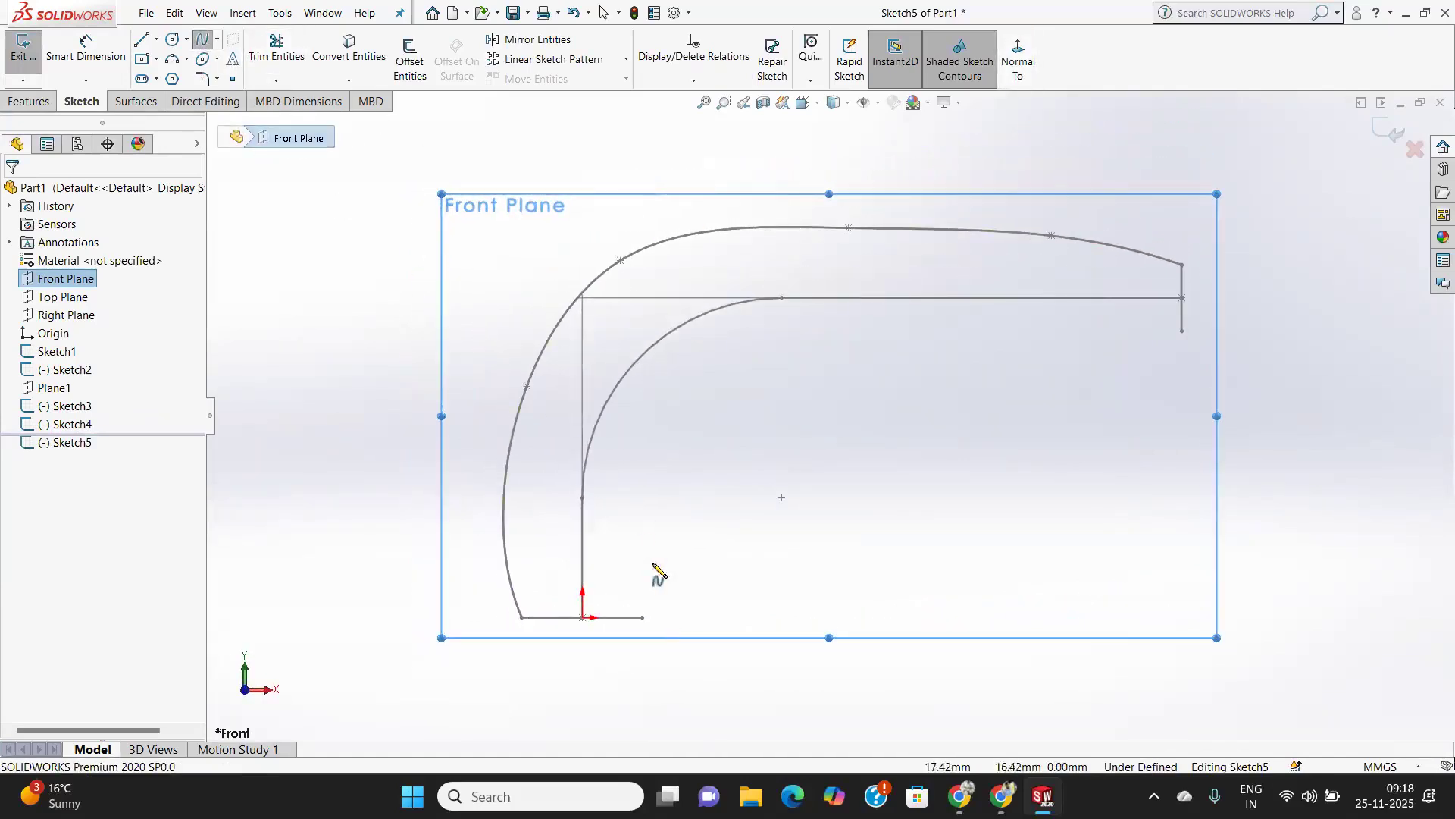
click(643, 618)
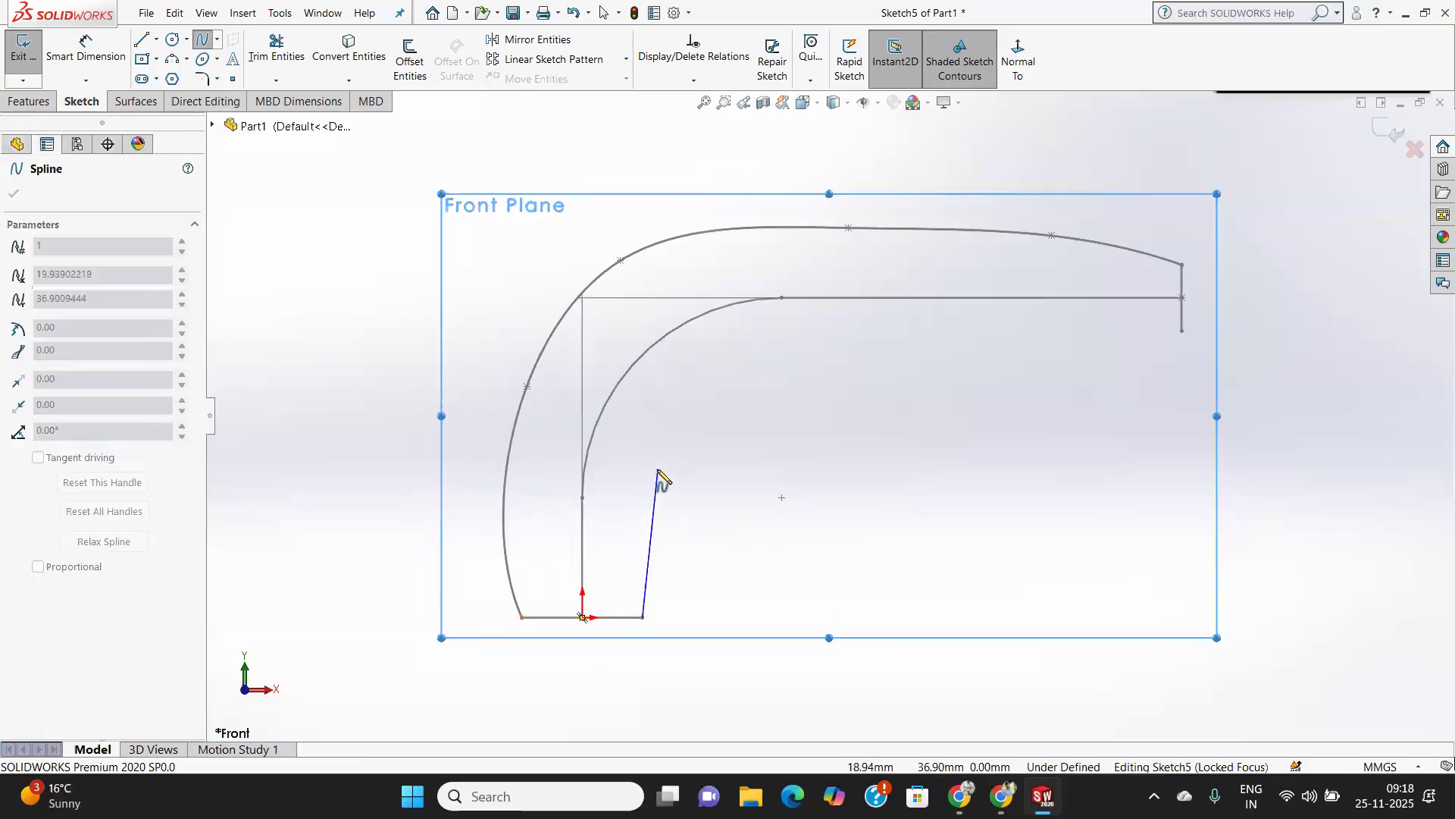
click(658, 470)
click(782, 366)
click(1071, 355)
click(1183, 331)
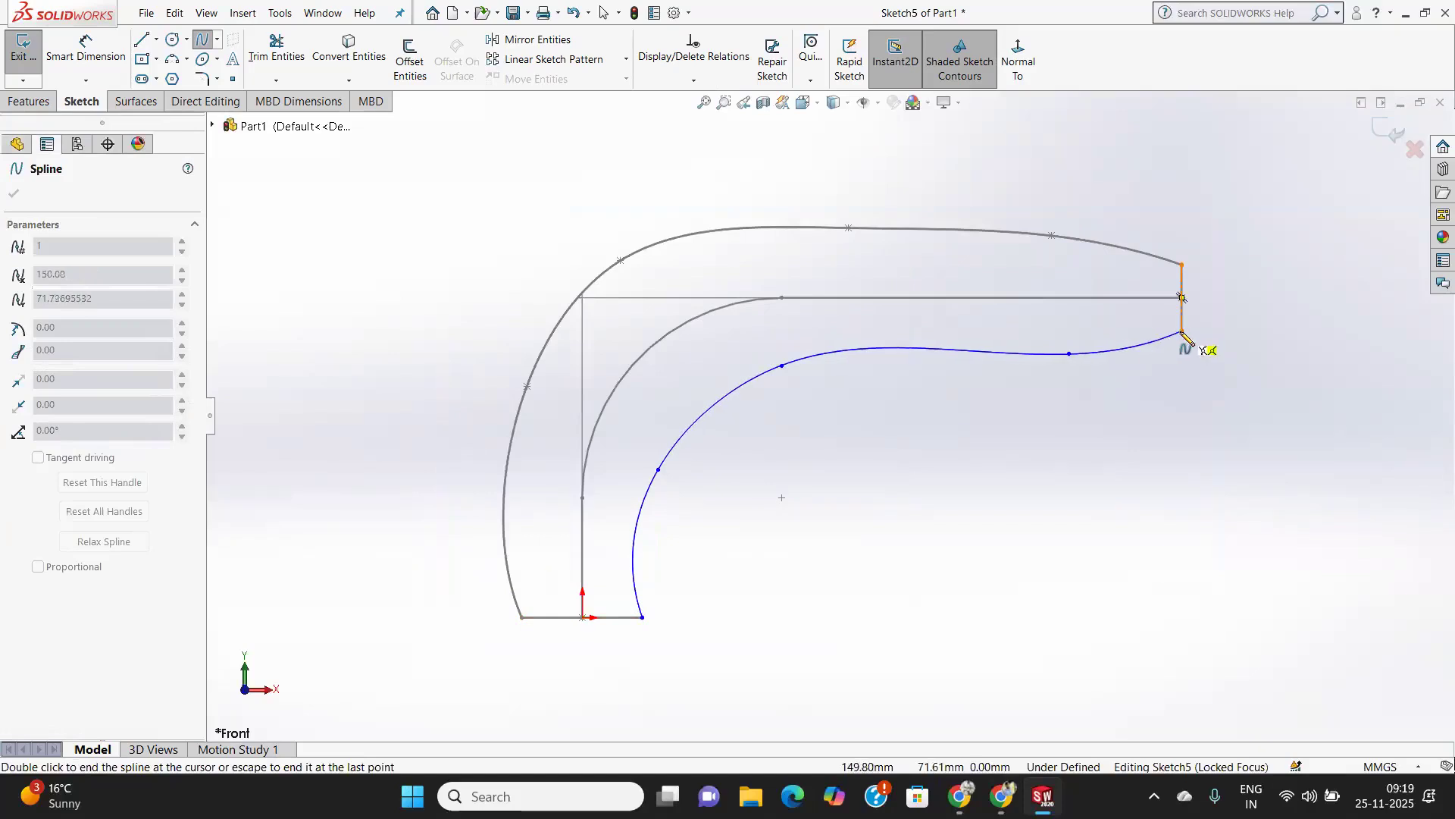
right_click(1146, 455)
click(1189, 468)
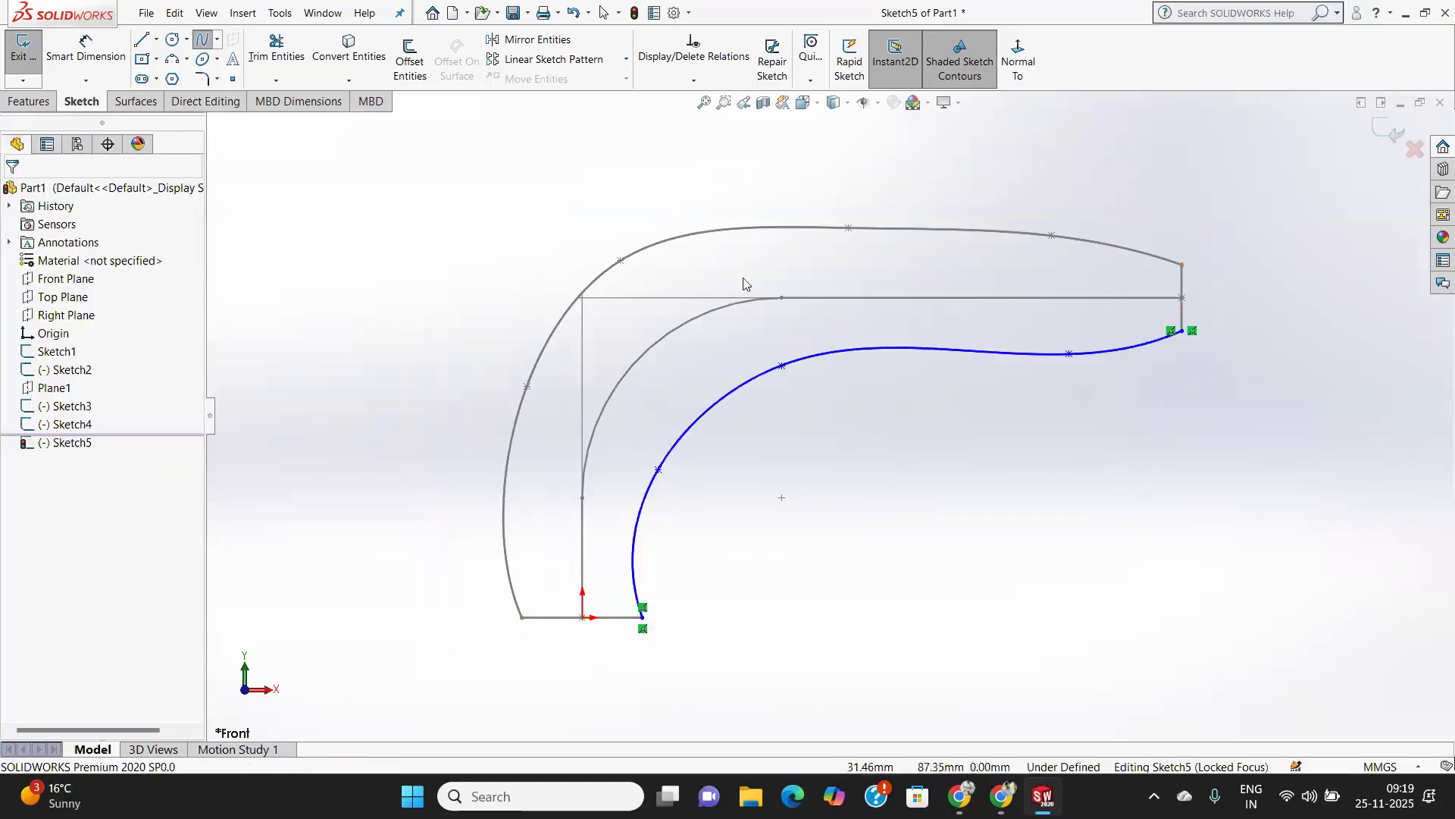
Adjust the inner spline's tangent handles at its middle points to smooth the curve, then exit the sketch.
click(782, 368)
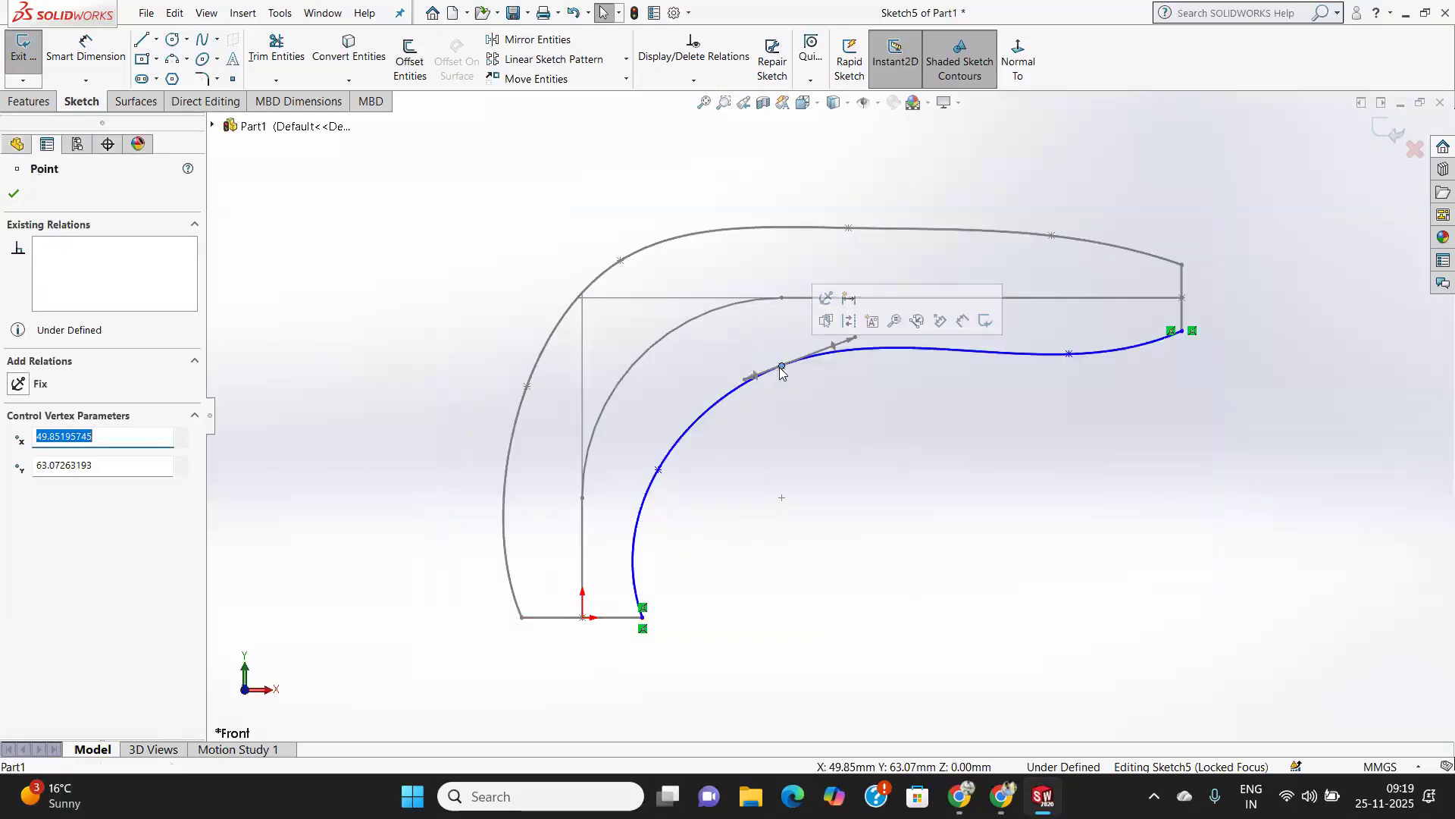
click(855, 342)
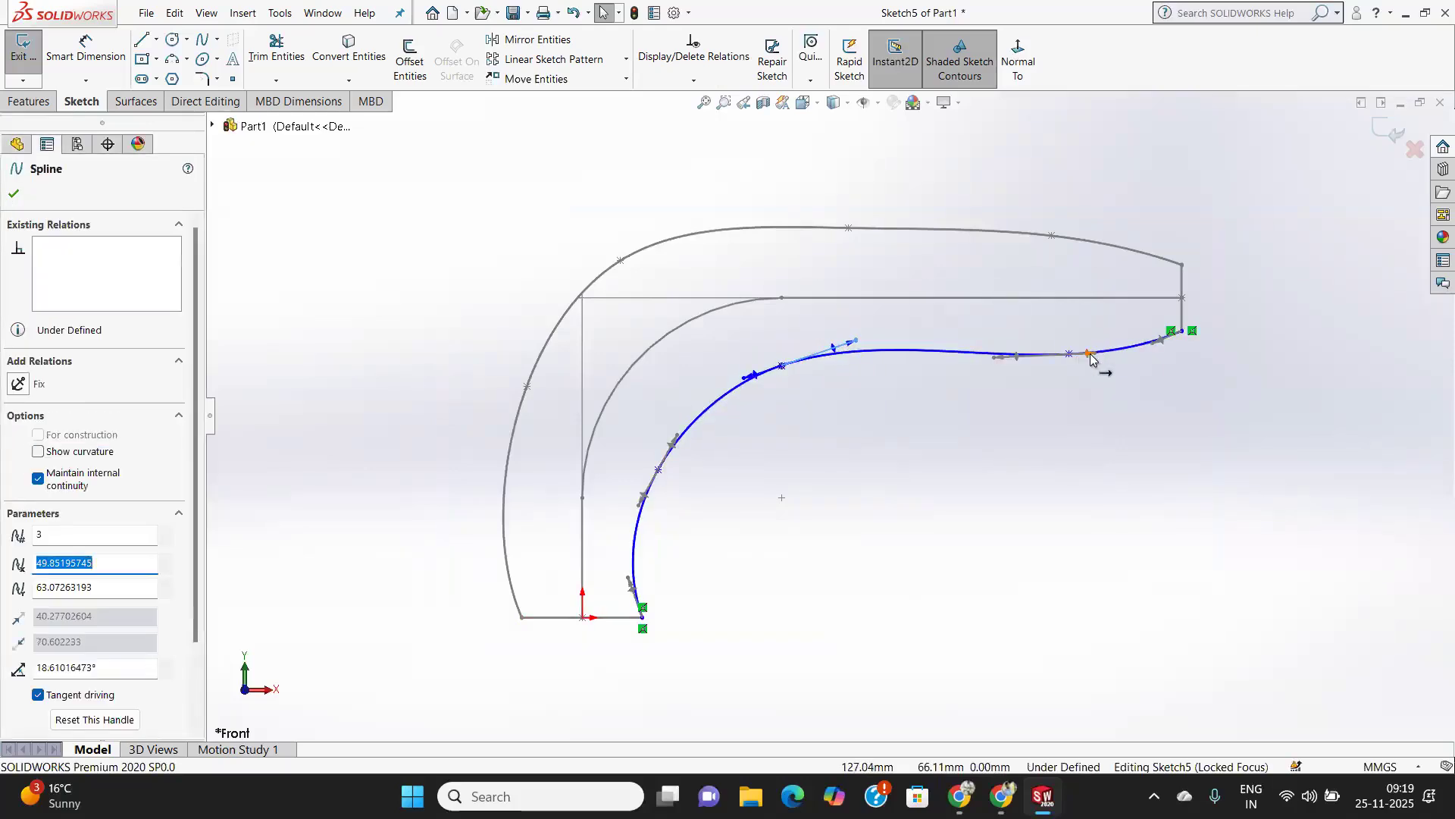
click(1096, 354)
drag(1106, 359, 1093, 356)
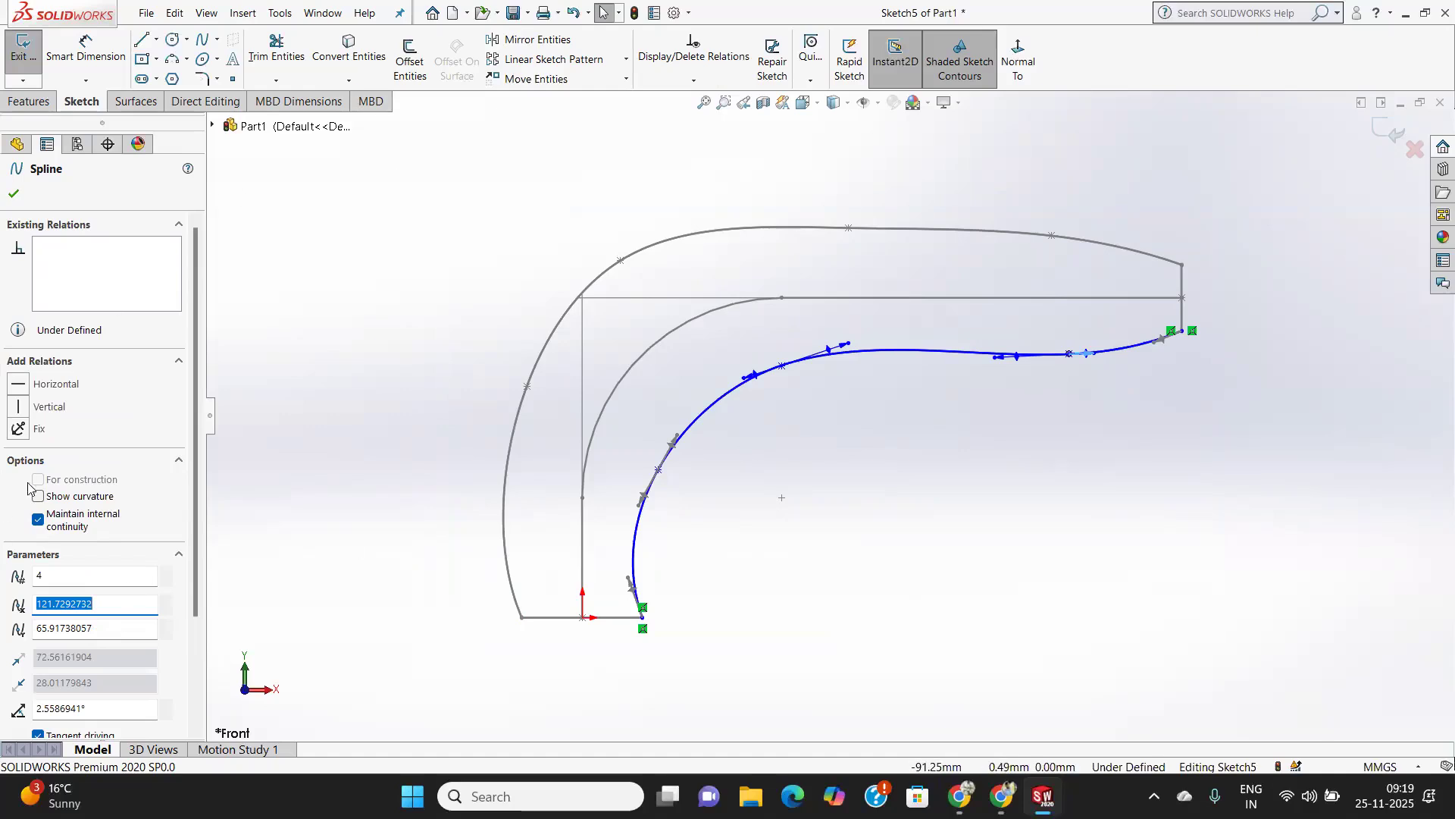
click(14, 193)
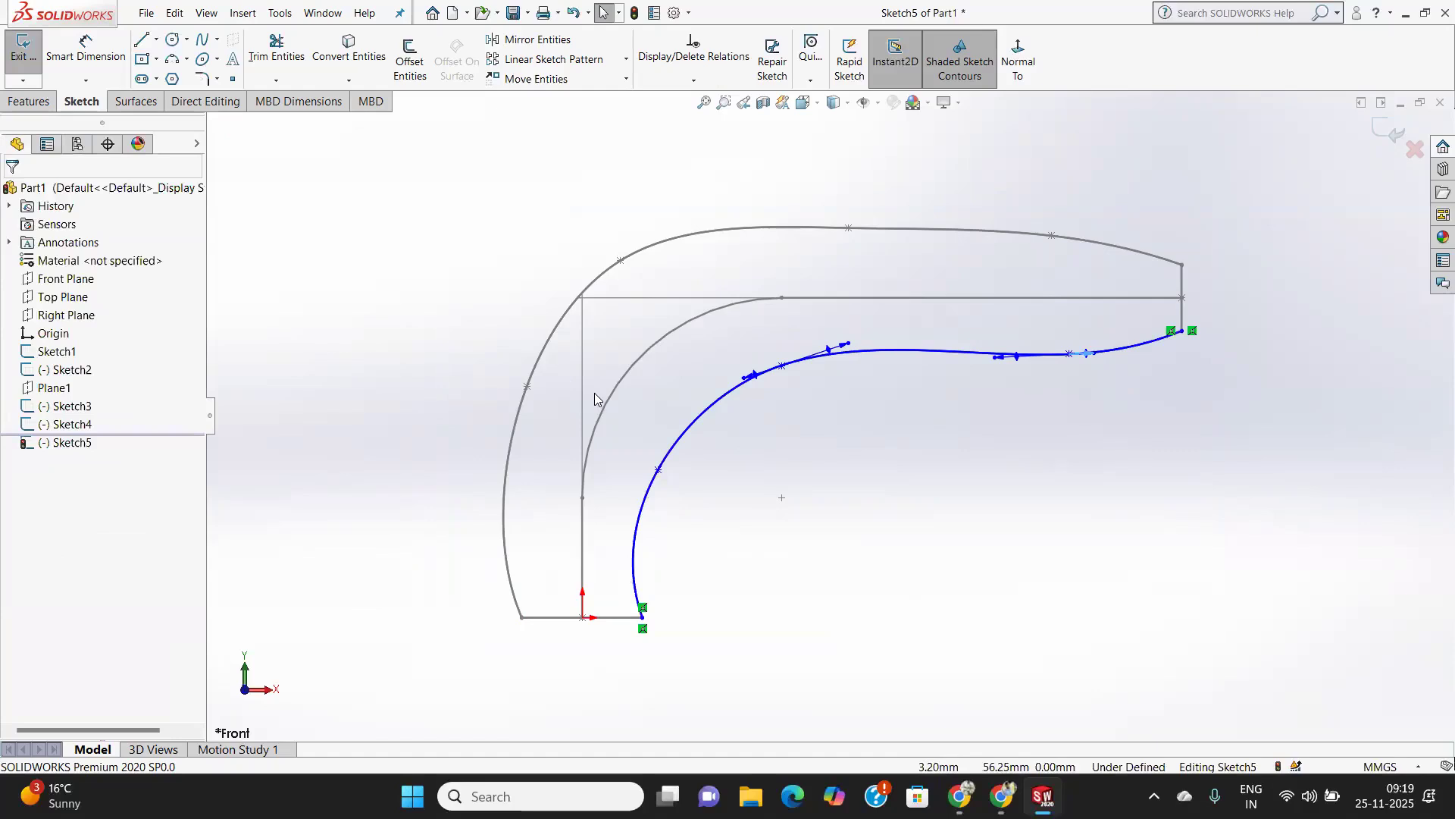
click(1388, 131)
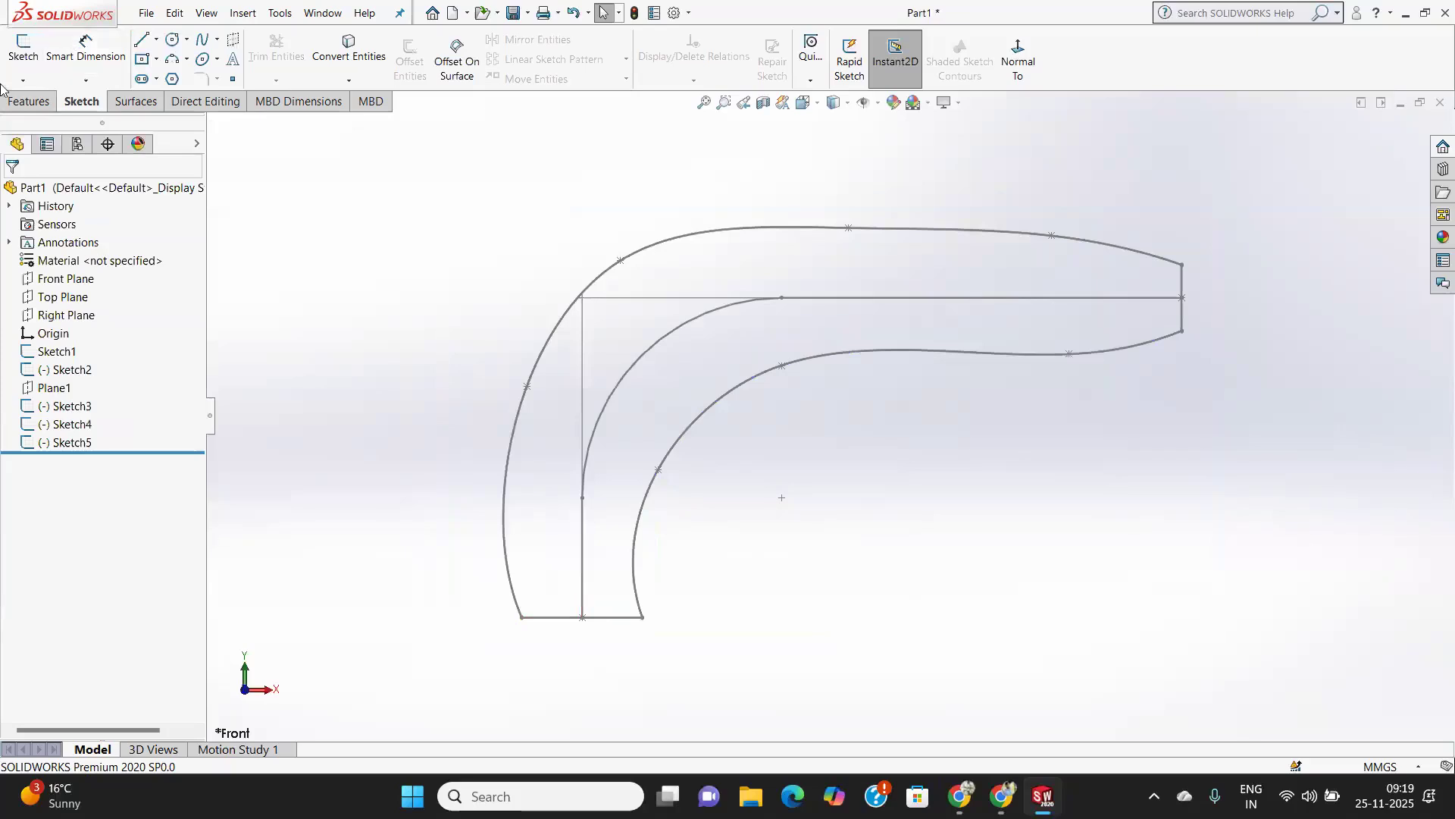
Start a Lofted Boss/Base and select the bottom and end rectangle sketches as profiles.
click(17, 101)
click(161, 60)
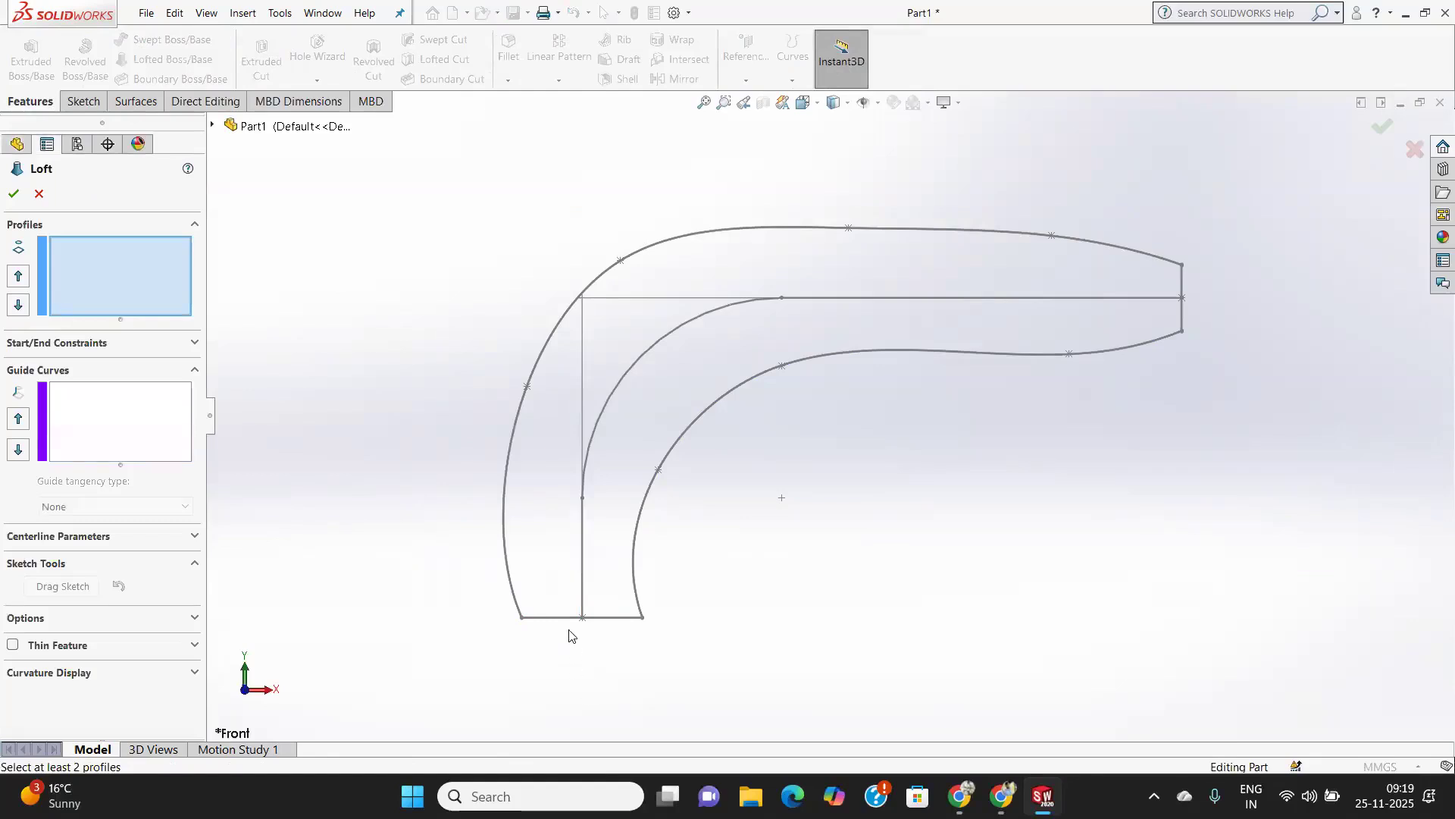
middle_drag(597, 634, 664, 729)
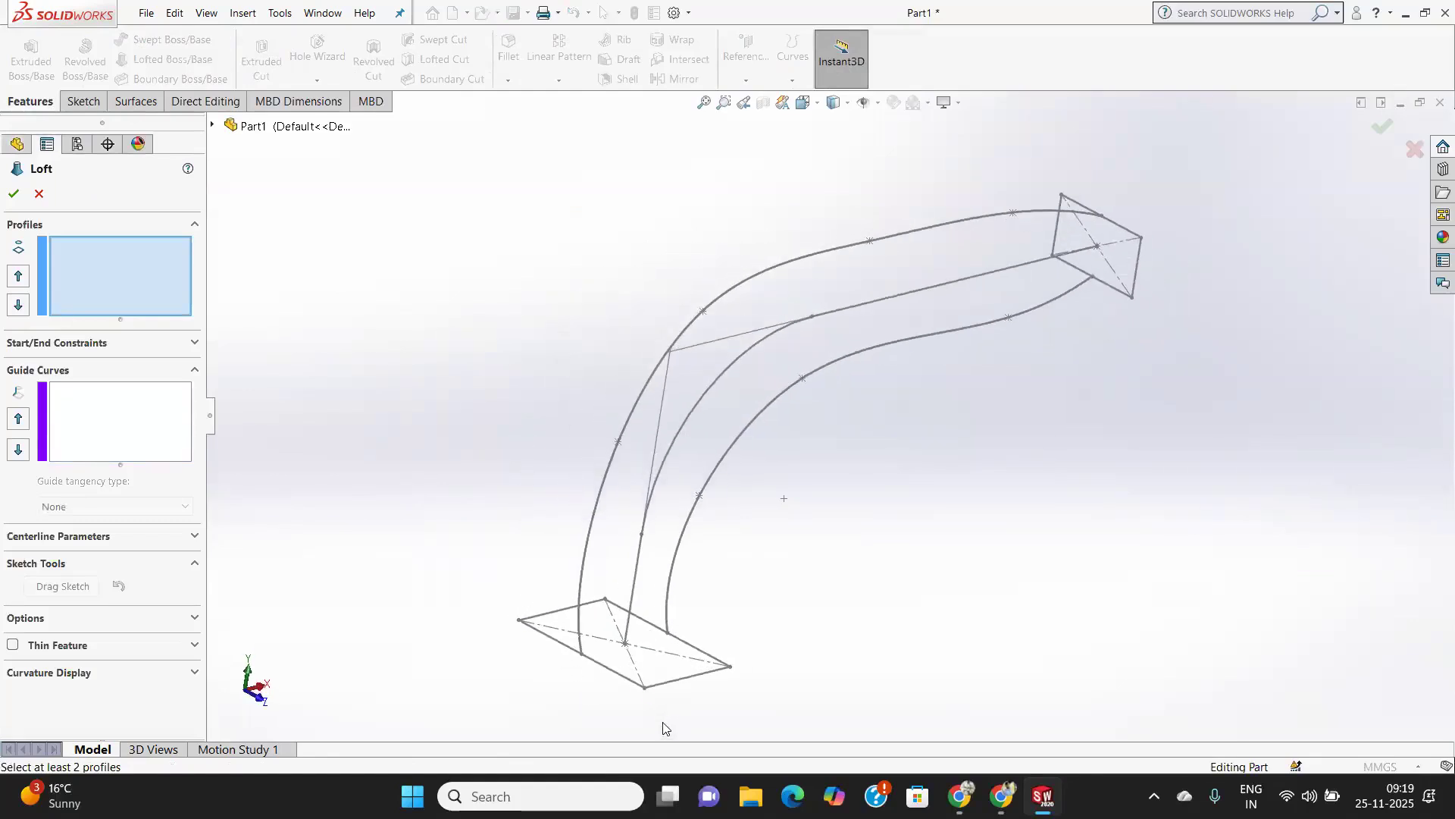
click(617, 674)
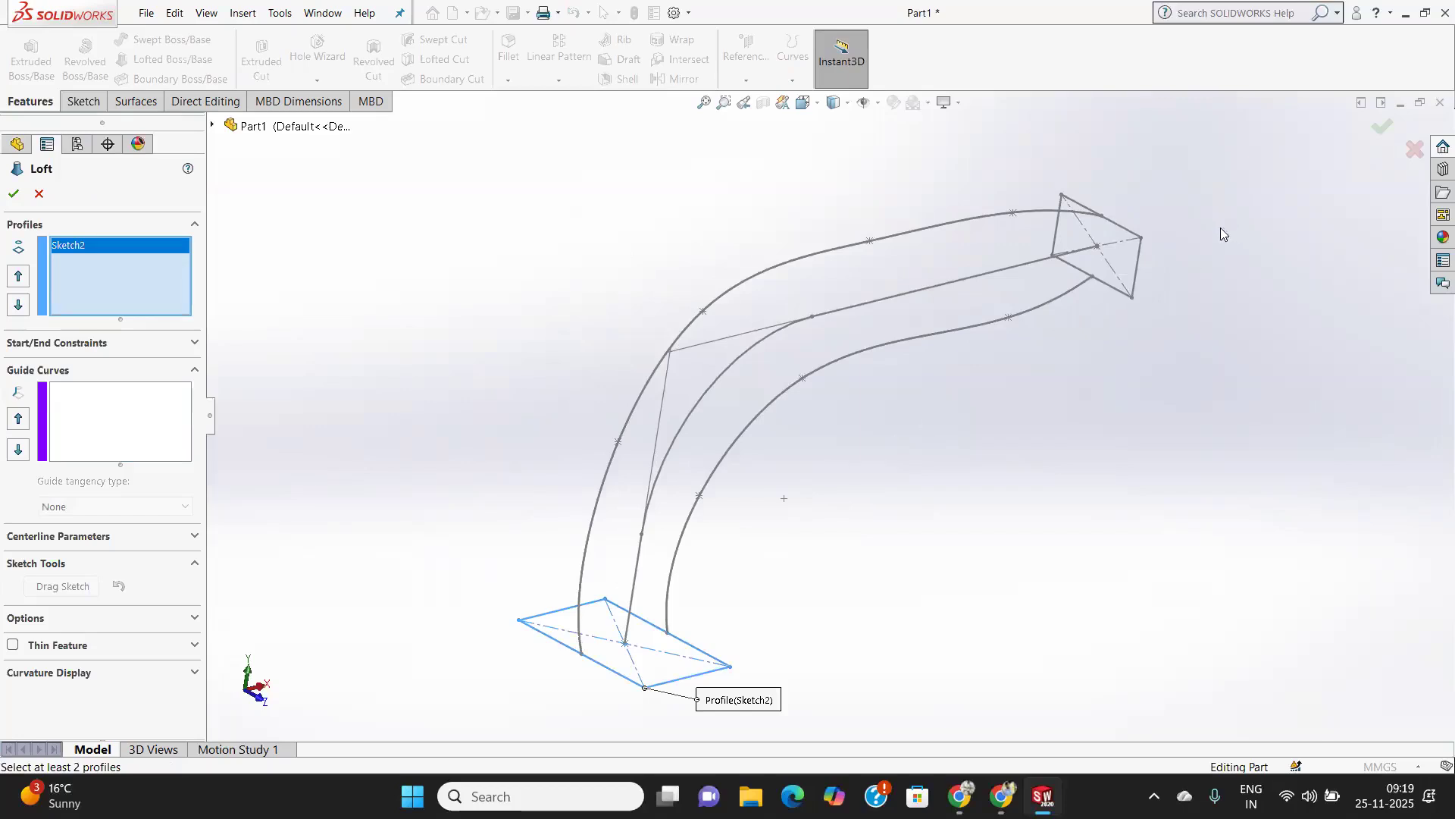
click(1140, 257)
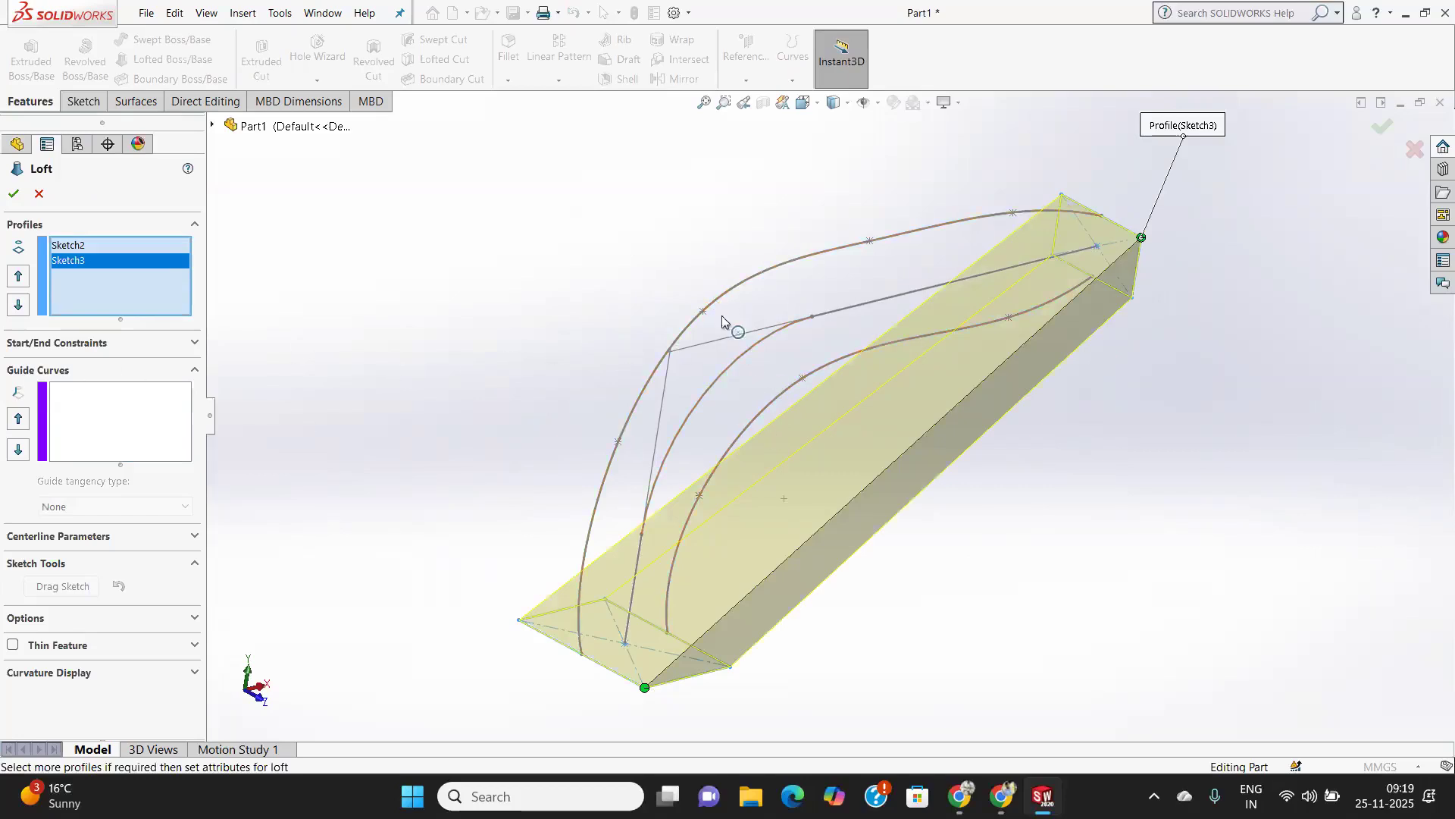
Select the outer and inner splines as the loft's guide curves and confirm the Lofted Boss/Base.
click(62, 418)
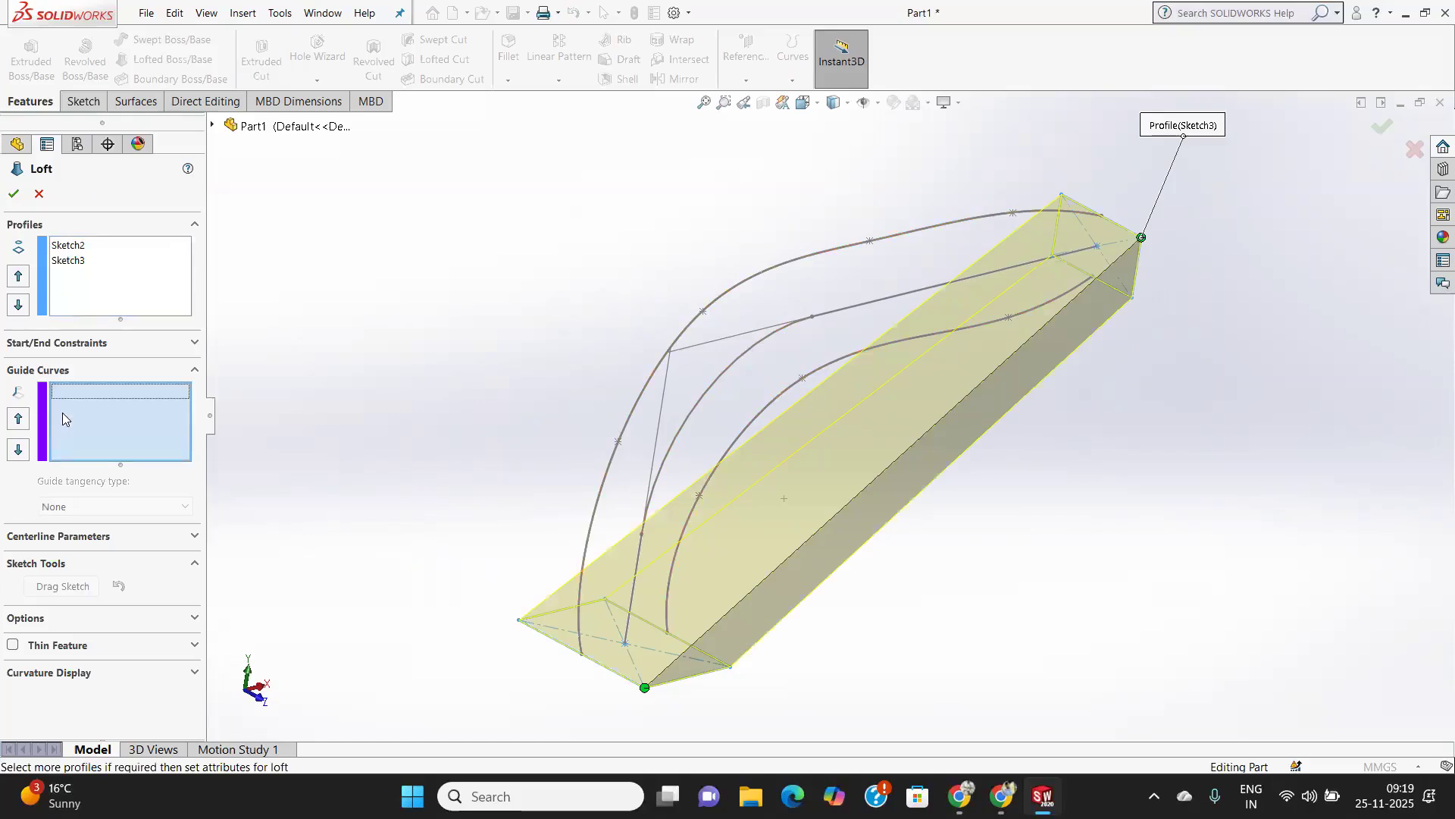
click(716, 300)
mouse_move(981, 413)
middle_down()
mouse_move(884, 371)
mouse_move(864, 325)
mouse_move(930, 318)
mouse_move(841, 363)
mouse_move(902, 380)
middle_up()
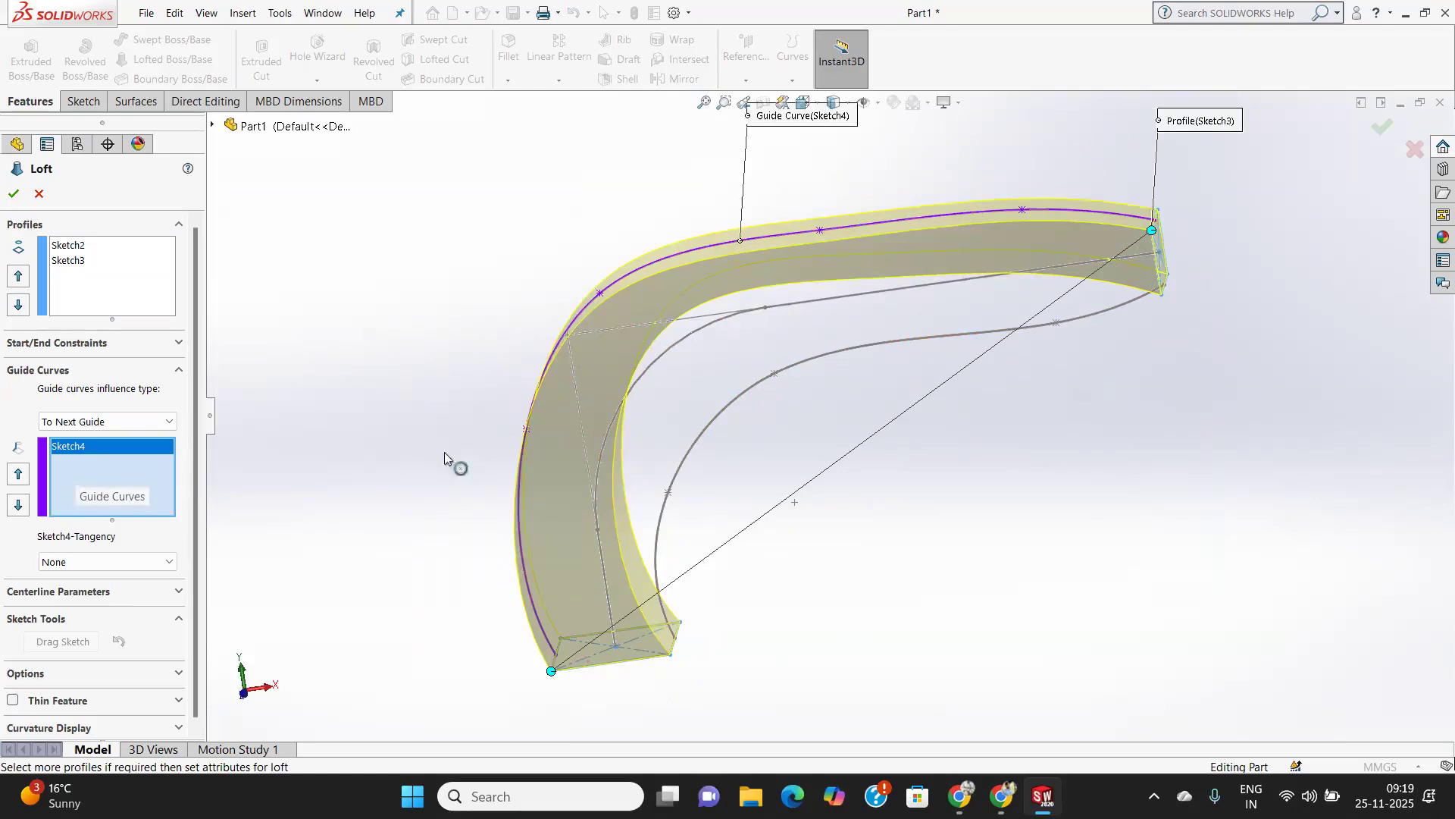
click(732, 403)
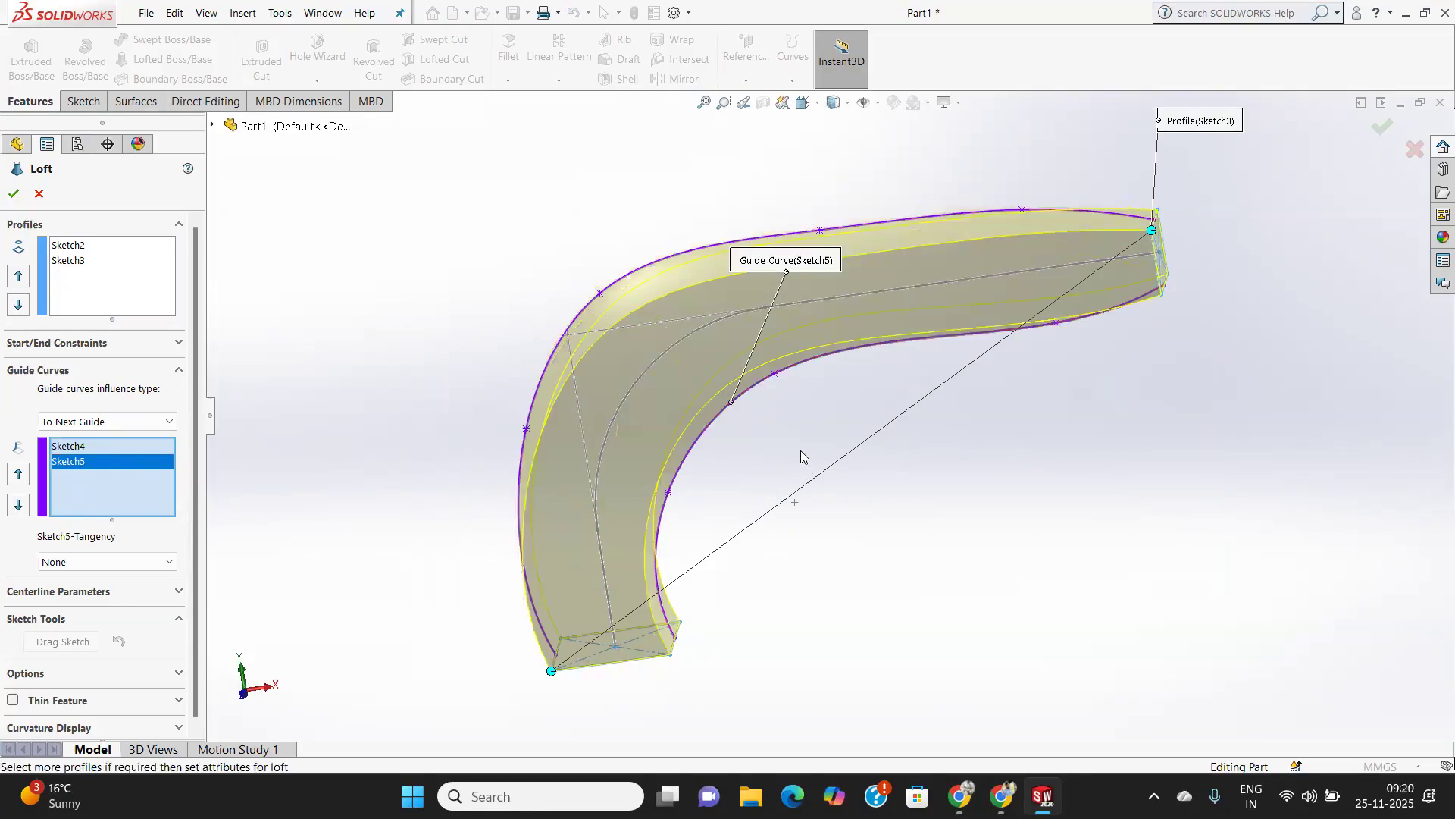
middle_drag(1050, 392, 1098, 616)
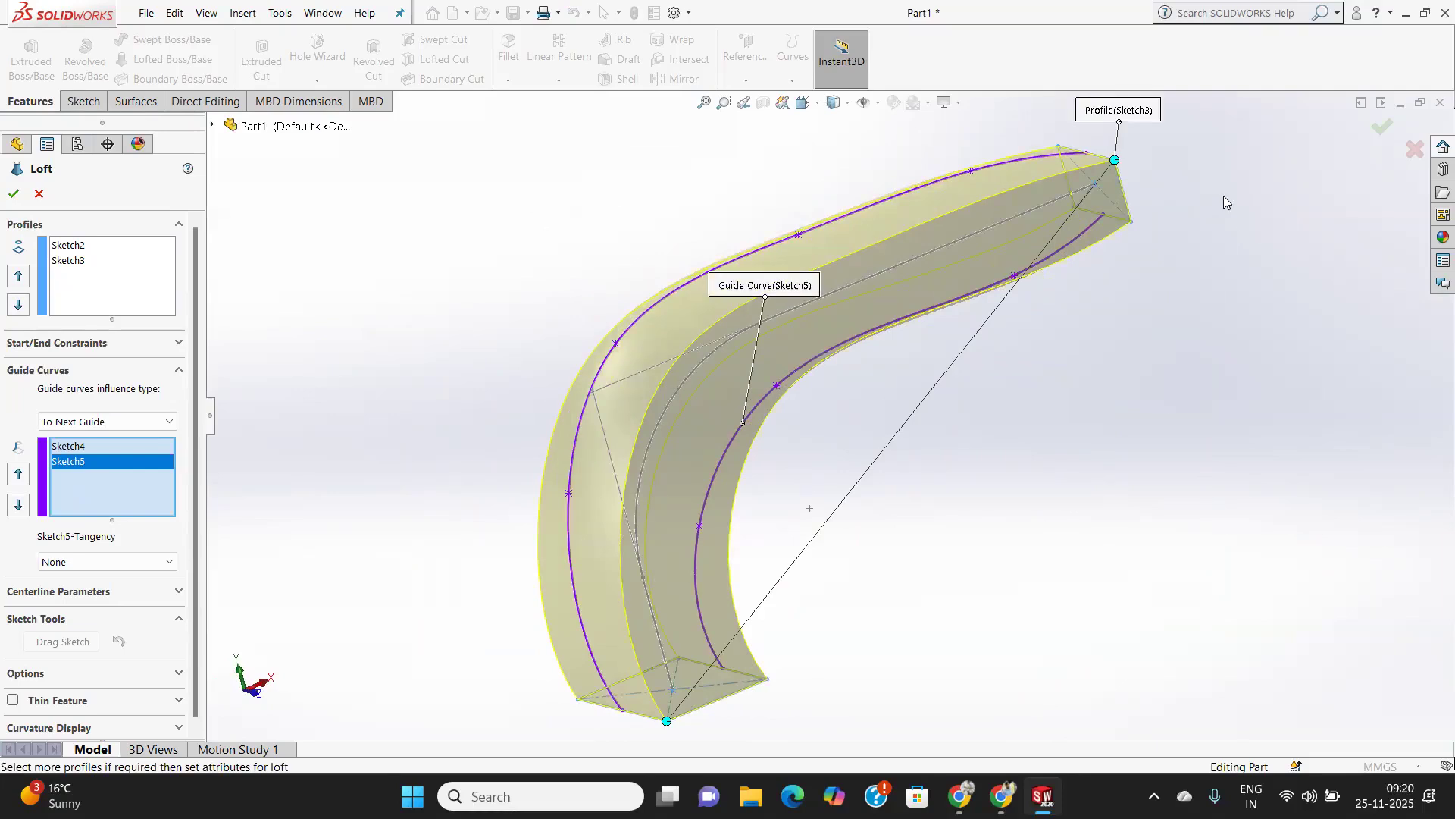
middle_drag(1110, 188, 1091, 256)
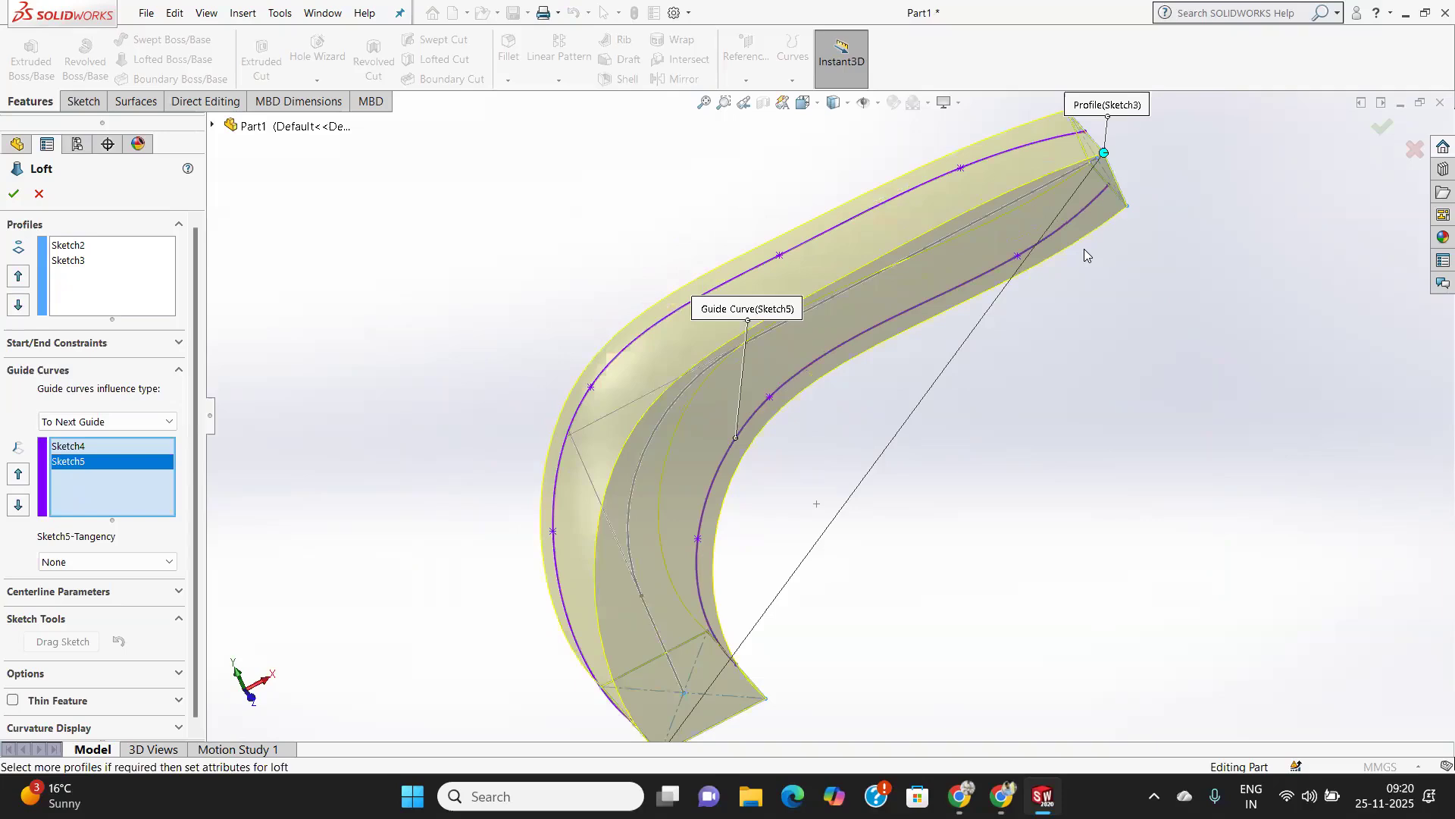
mouse_move(1100, 241)
middle_down()
mouse_move(962, 276)
mouse_move(1112, 276)
mouse_move(1114, 247)
middle_up()
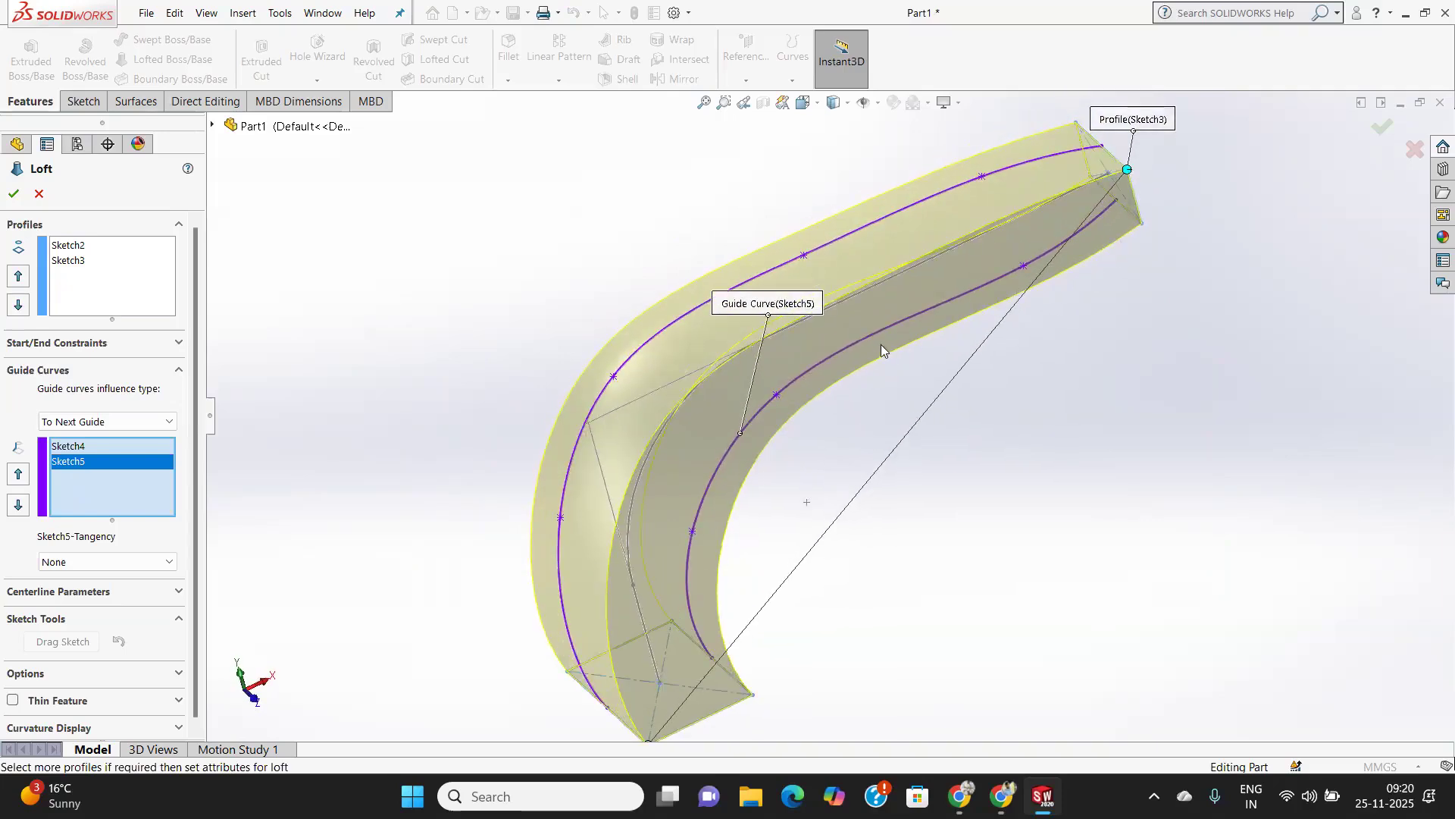
scroll(874, 346, down, 2)
scroll(871, 346, up, 5)
middle_drag(887, 363, 929, 327)
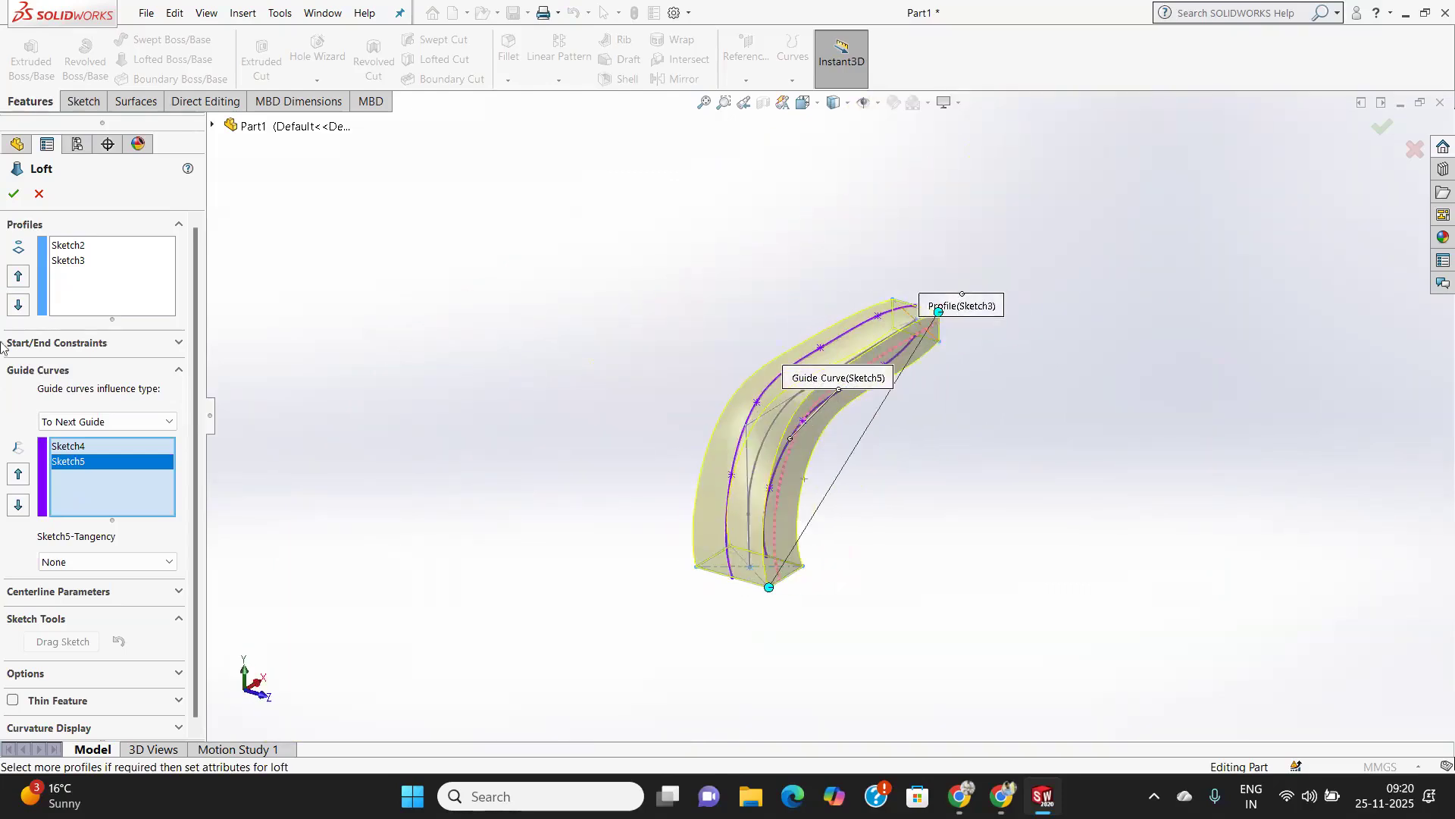
click(13, 197)
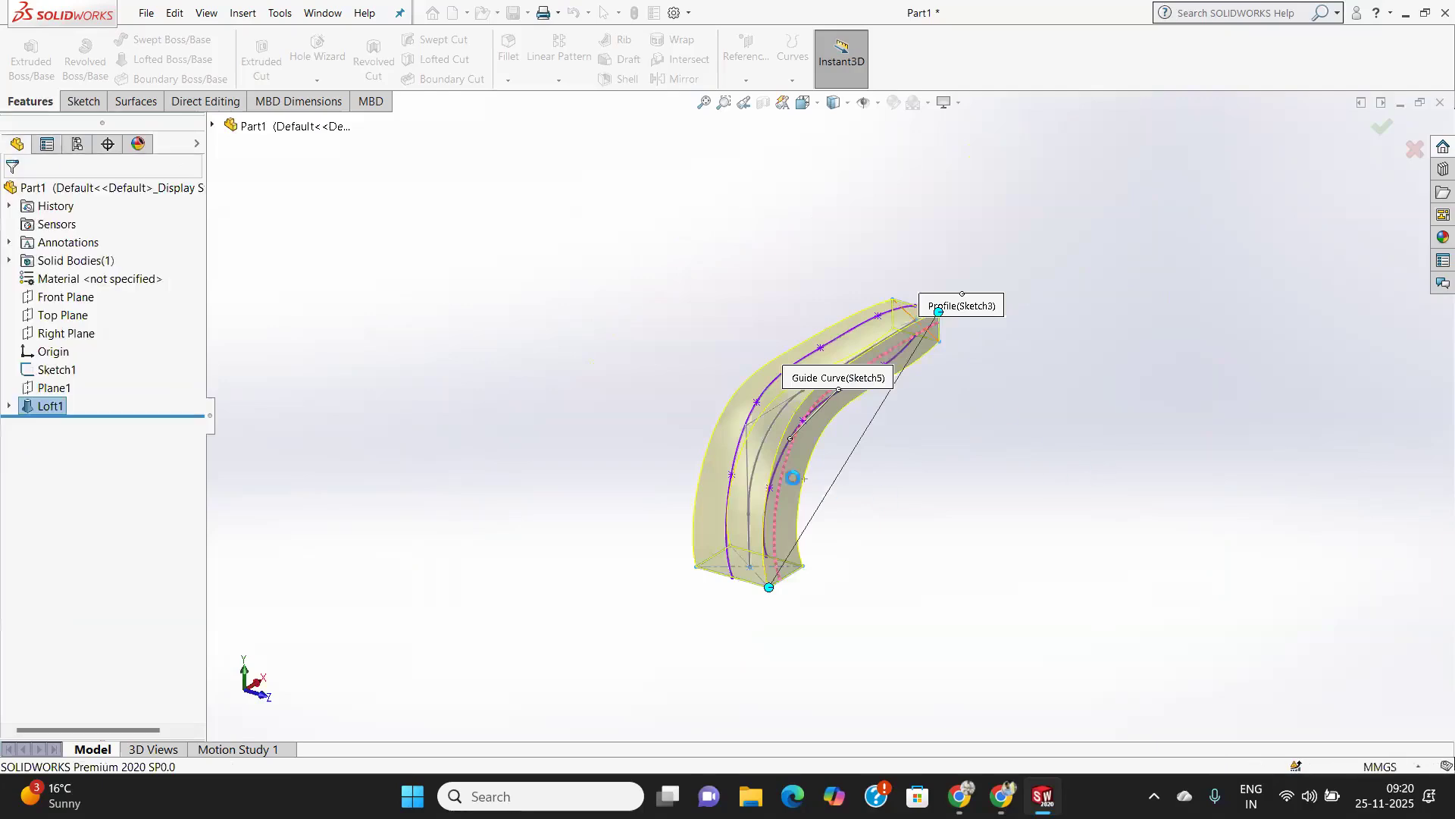
Examine the finished lofted solid from several angles.
middle_drag(885, 487, 786, 441)
scroll(735, 478, down, 5)
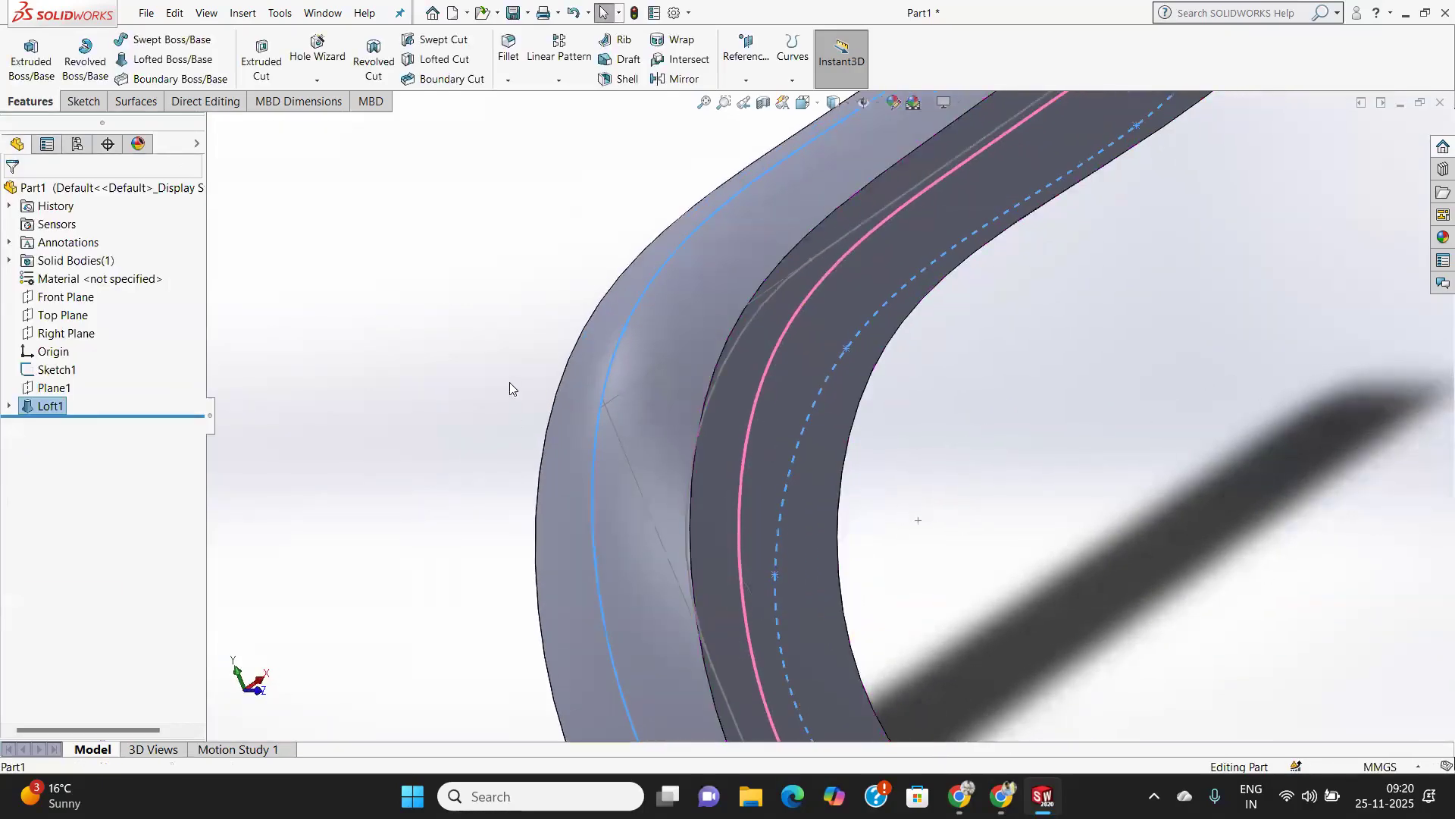
scroll(677, 382, down, 2)
scroll(909, 463, up, 3)
middle_drag(942, 481, 813, 451)
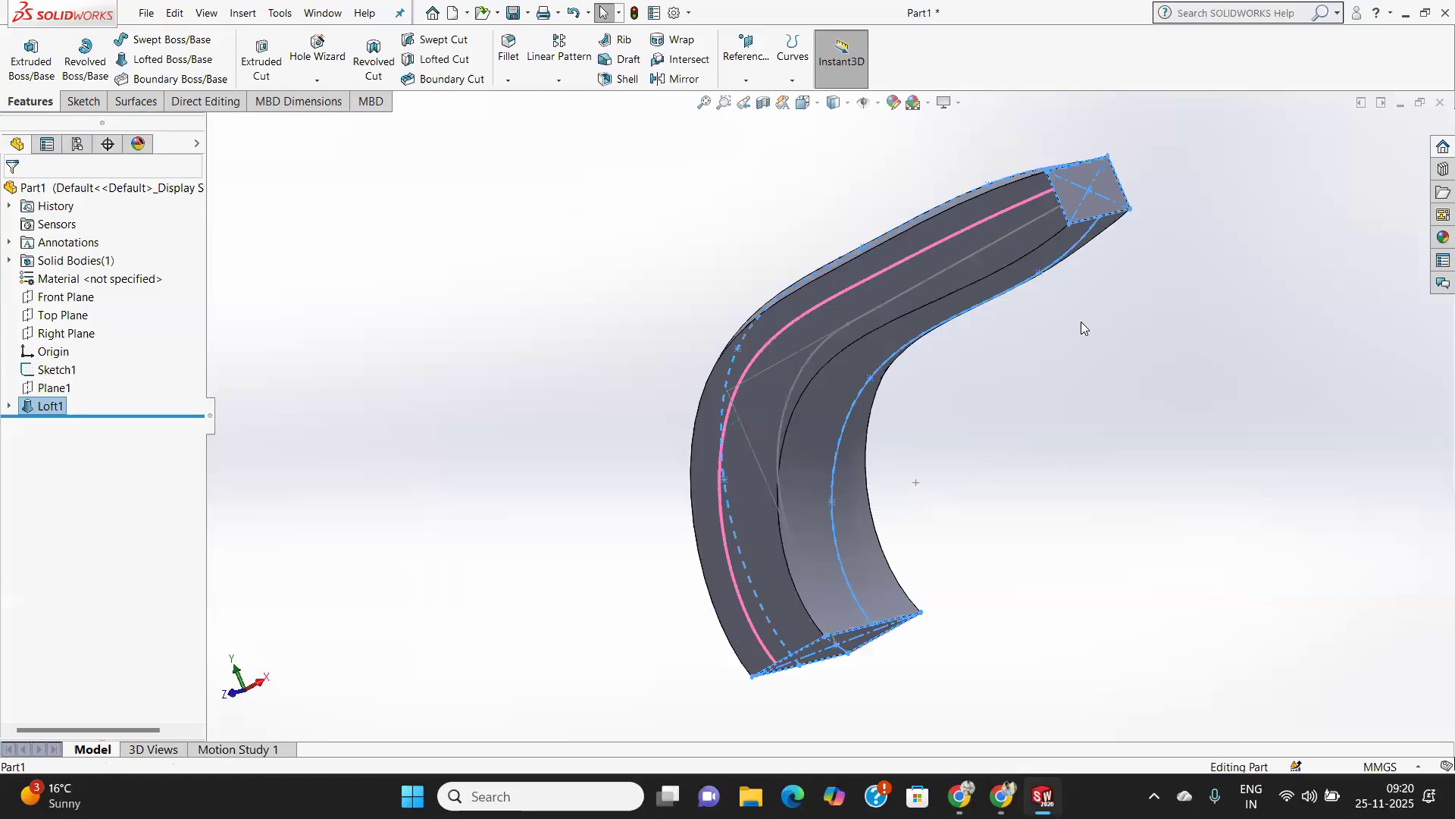
middle_drag(1025, 308, 1135, 384)
scroll(902, 436, down, 5)
scroll(821, 433, up, 5)
middle_drag(822, 434, 902, 449)
middle_drag(958, 349, 902, 390)
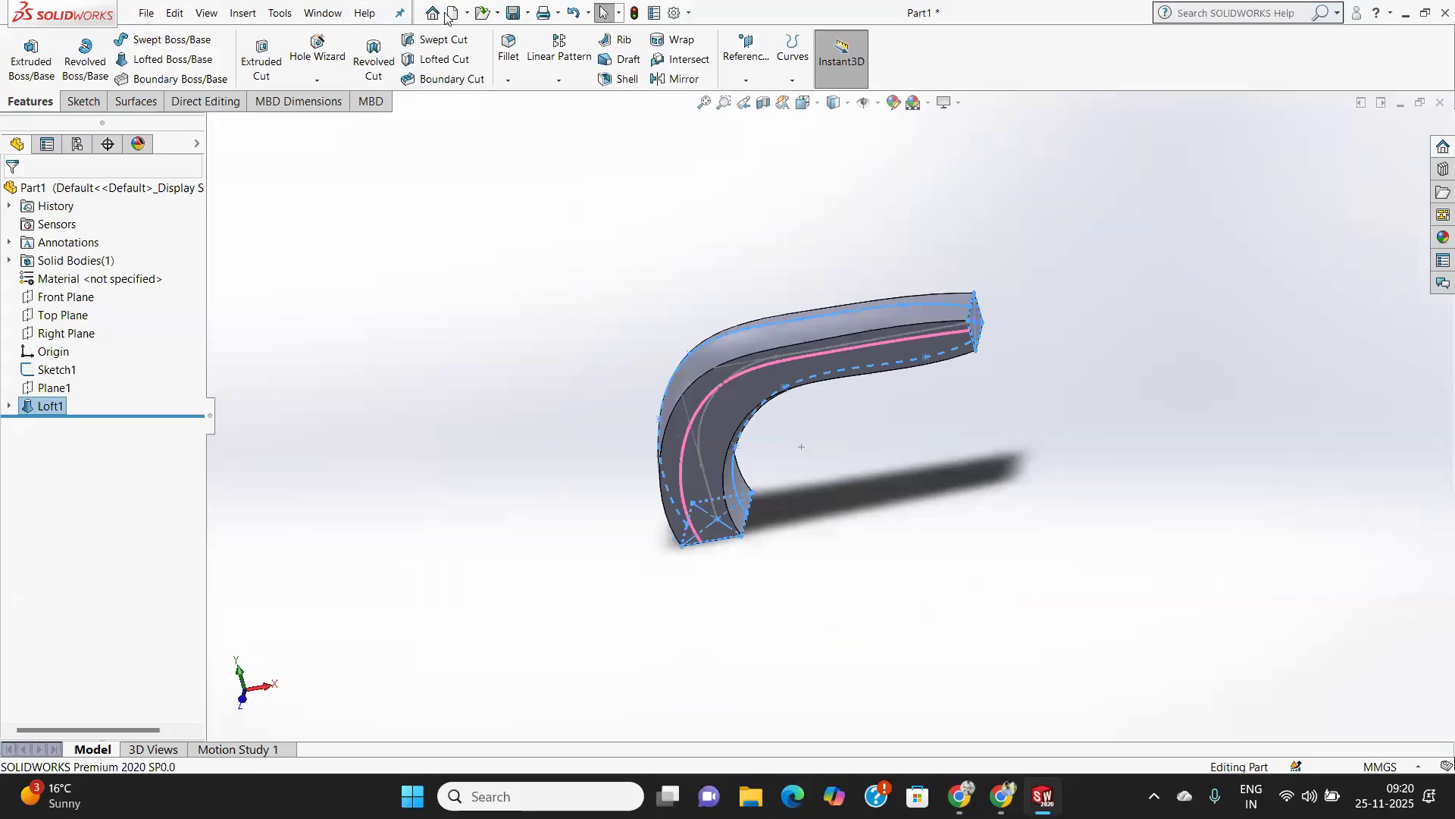
Create a new part document from the Part template.
click(142, 13)
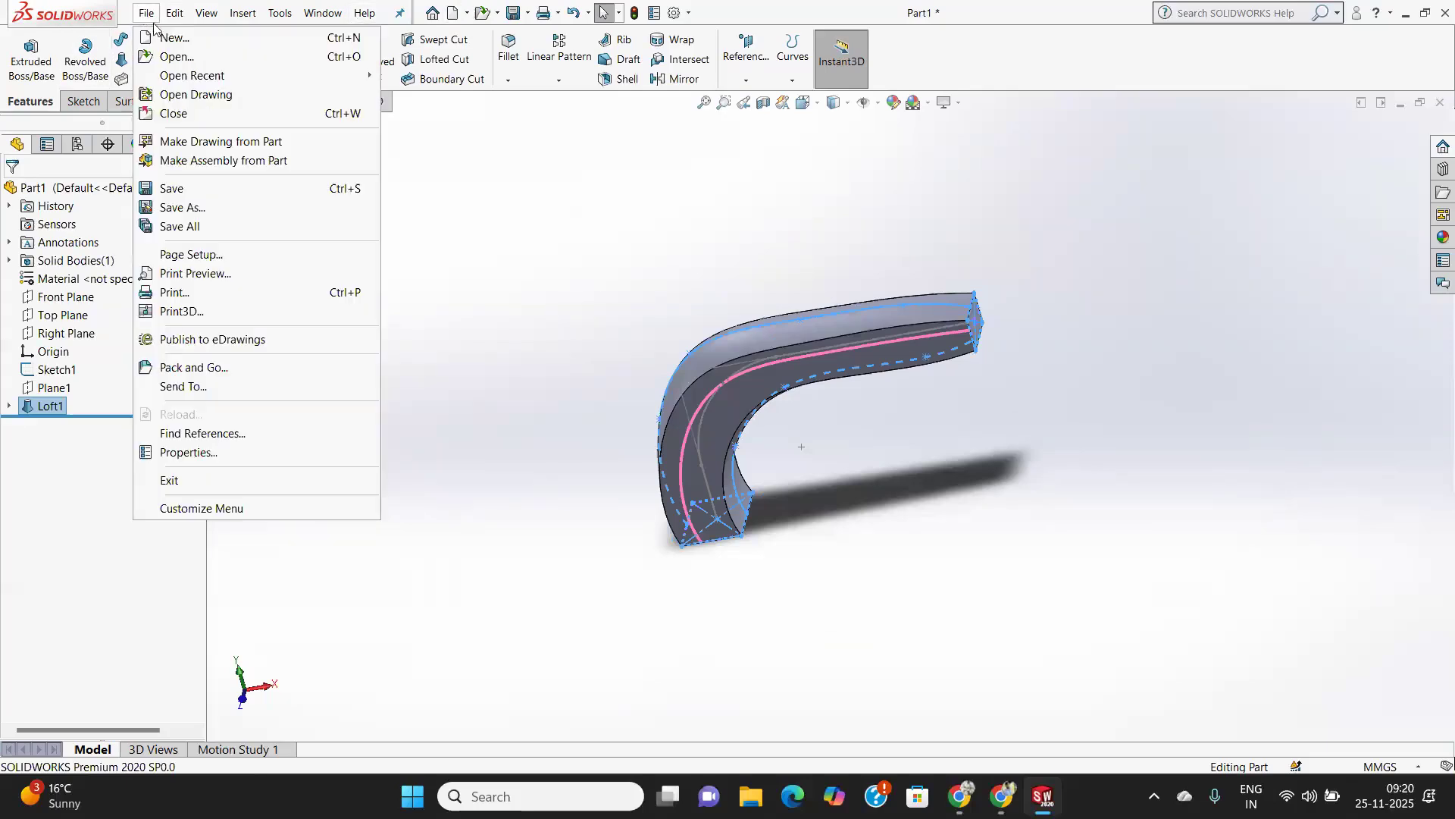
click(161, 36)
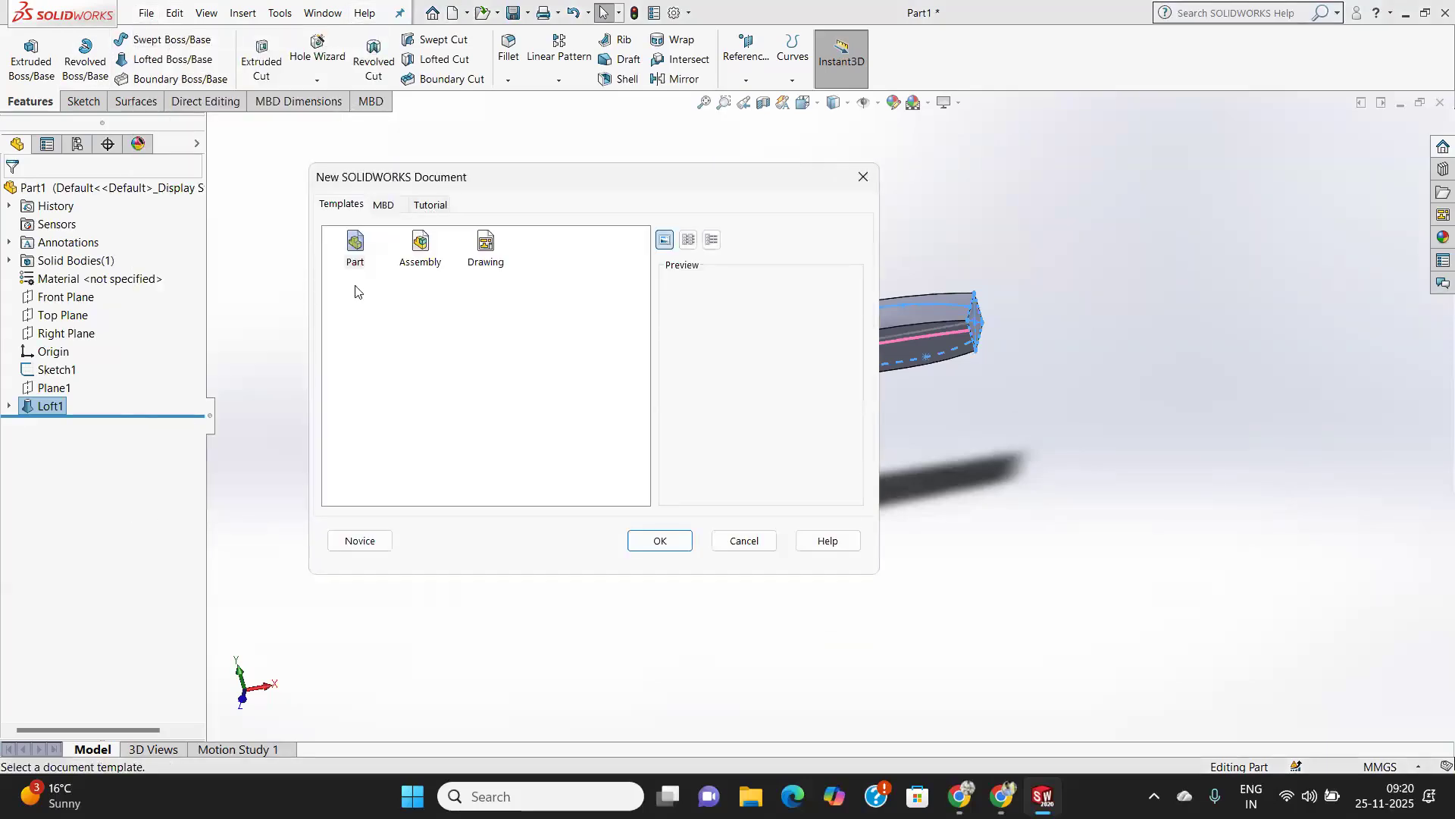
click(652, 541)
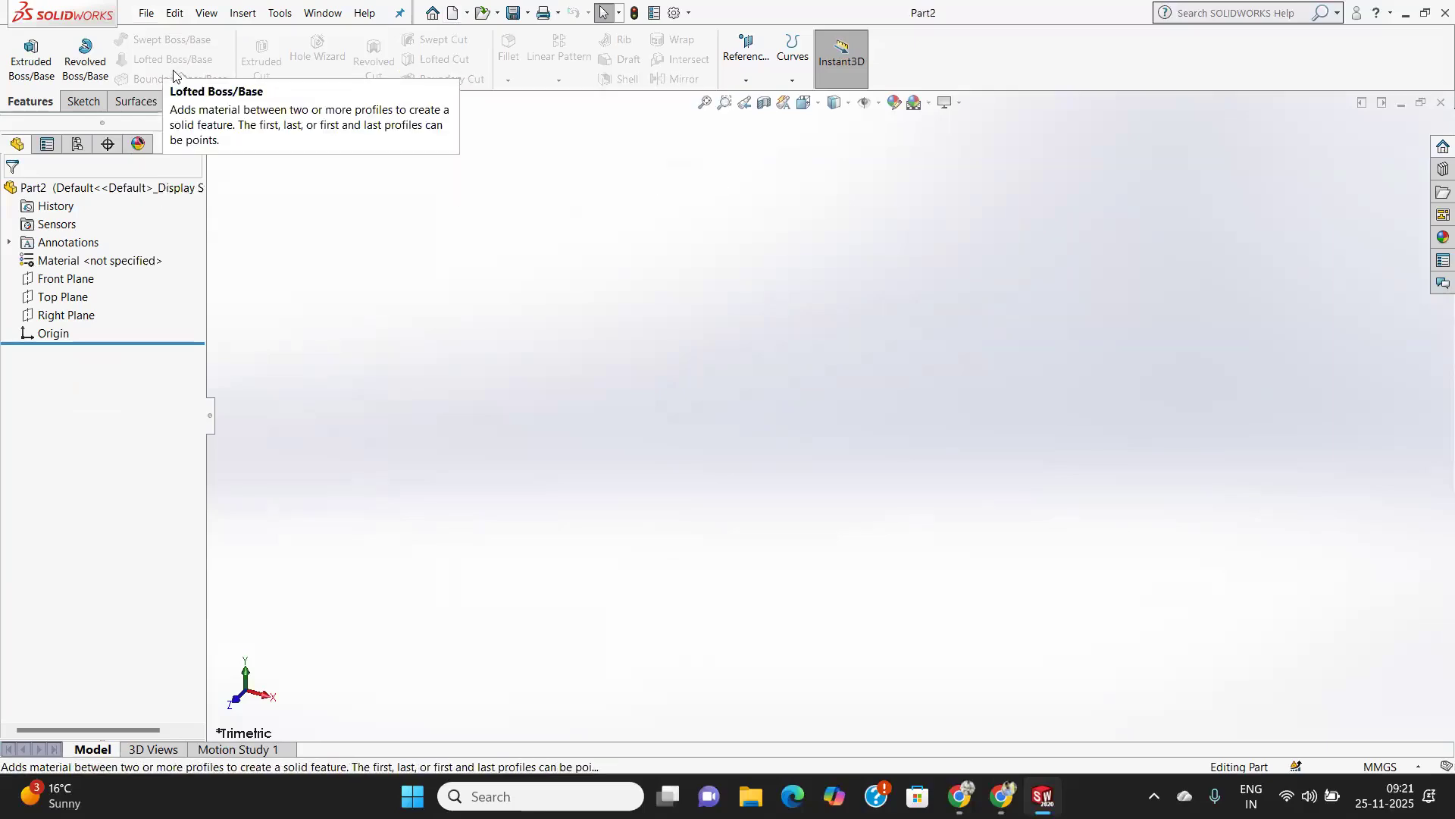
Create two reference planes offset 60 mm from the Top Plane.
click(81, 306)
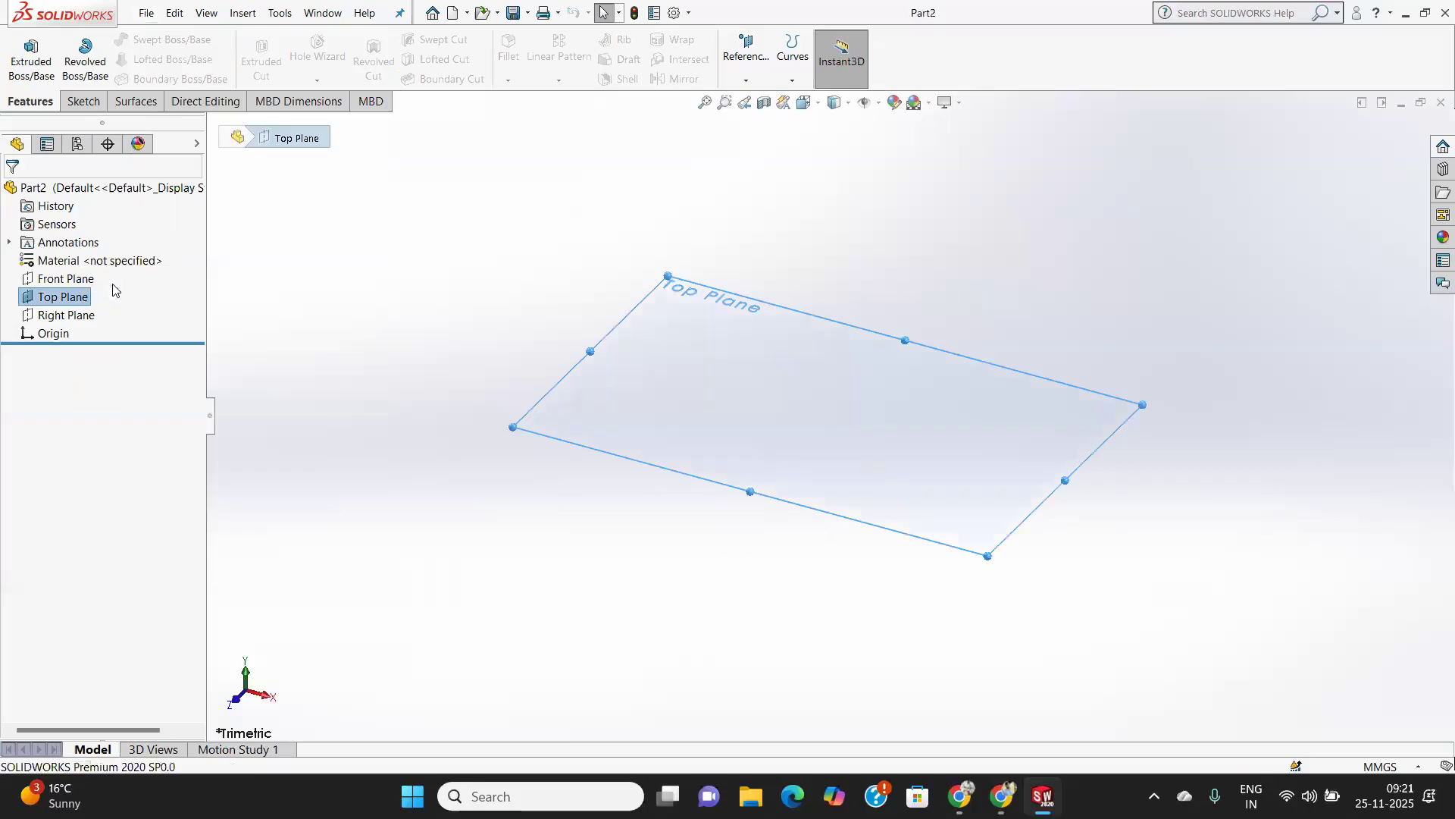
click(751, 81)
click(759, 99)
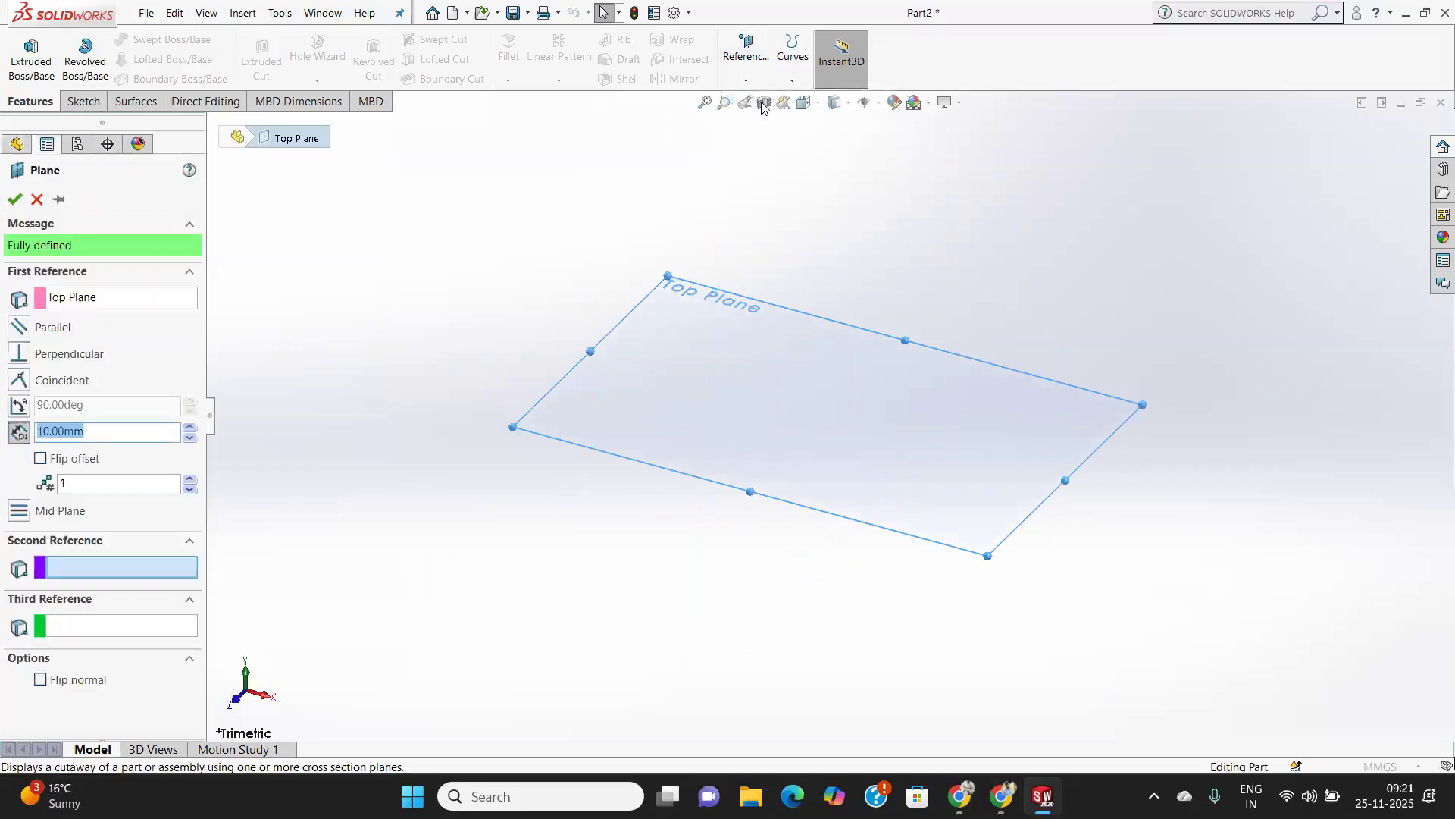
text(50)
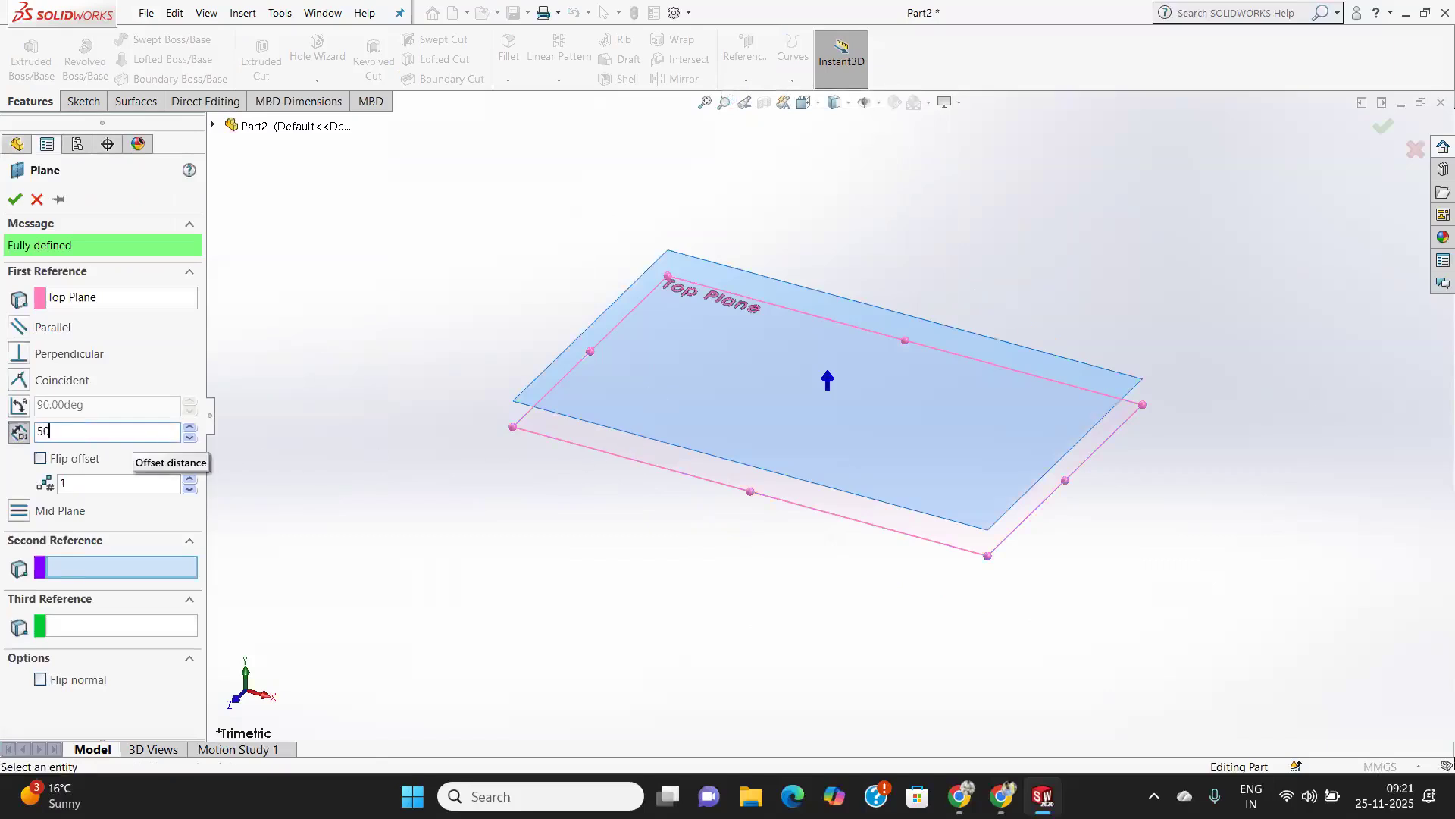
text(60)
key(Return)
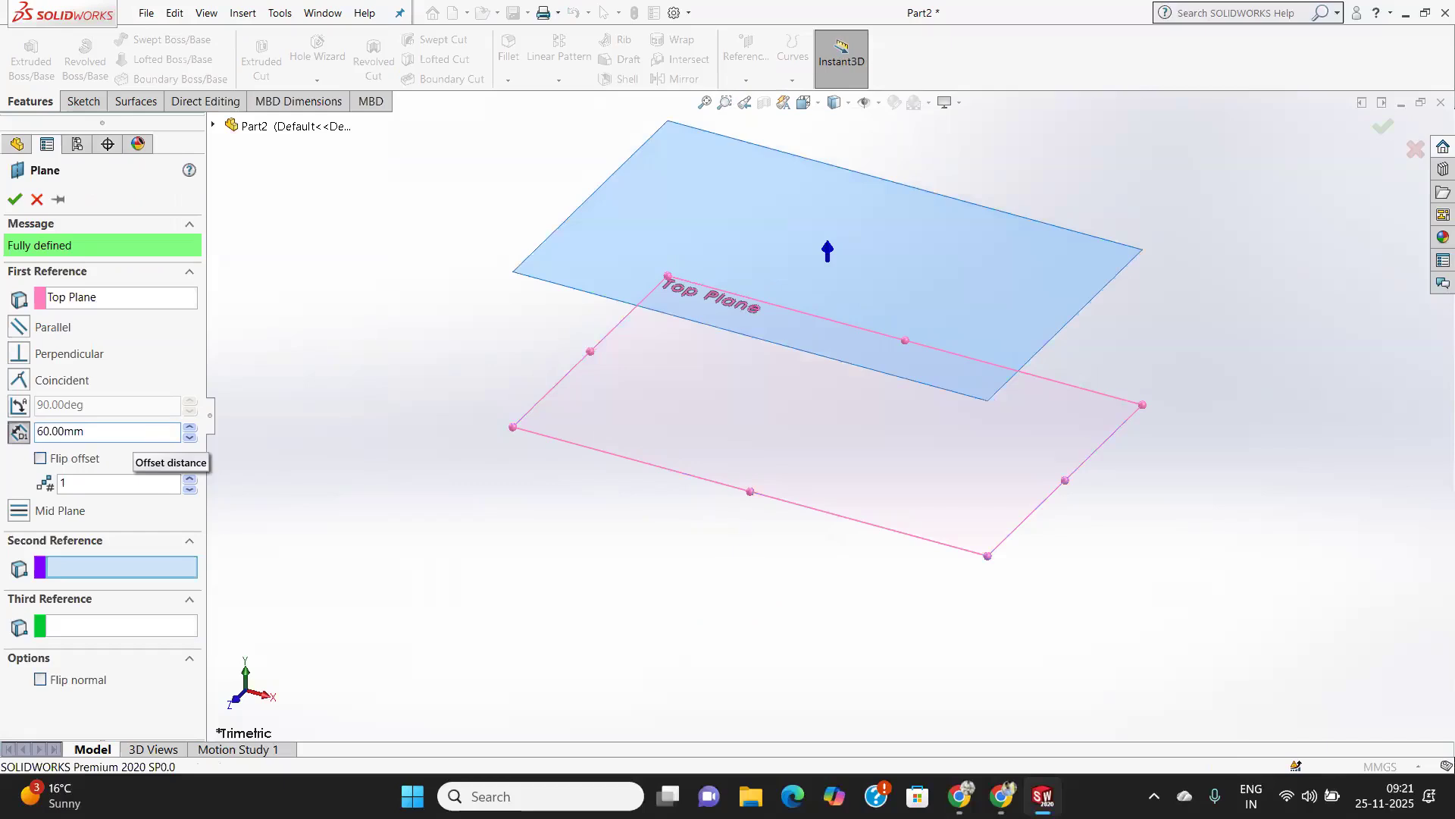
click(120, 484)
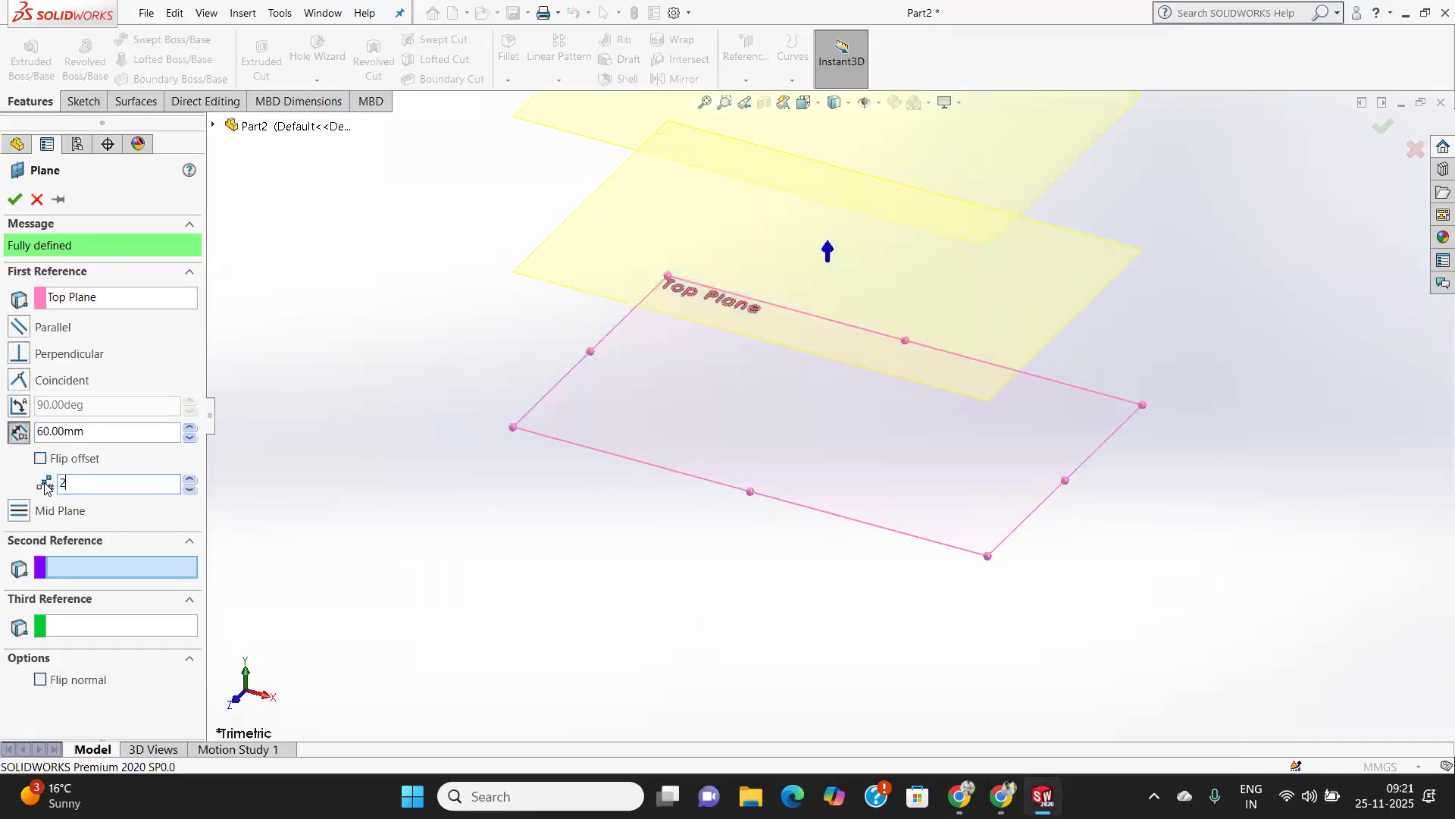
scroll(571, 429, up, 5)
middle_drag(611, 400, 680, 395)
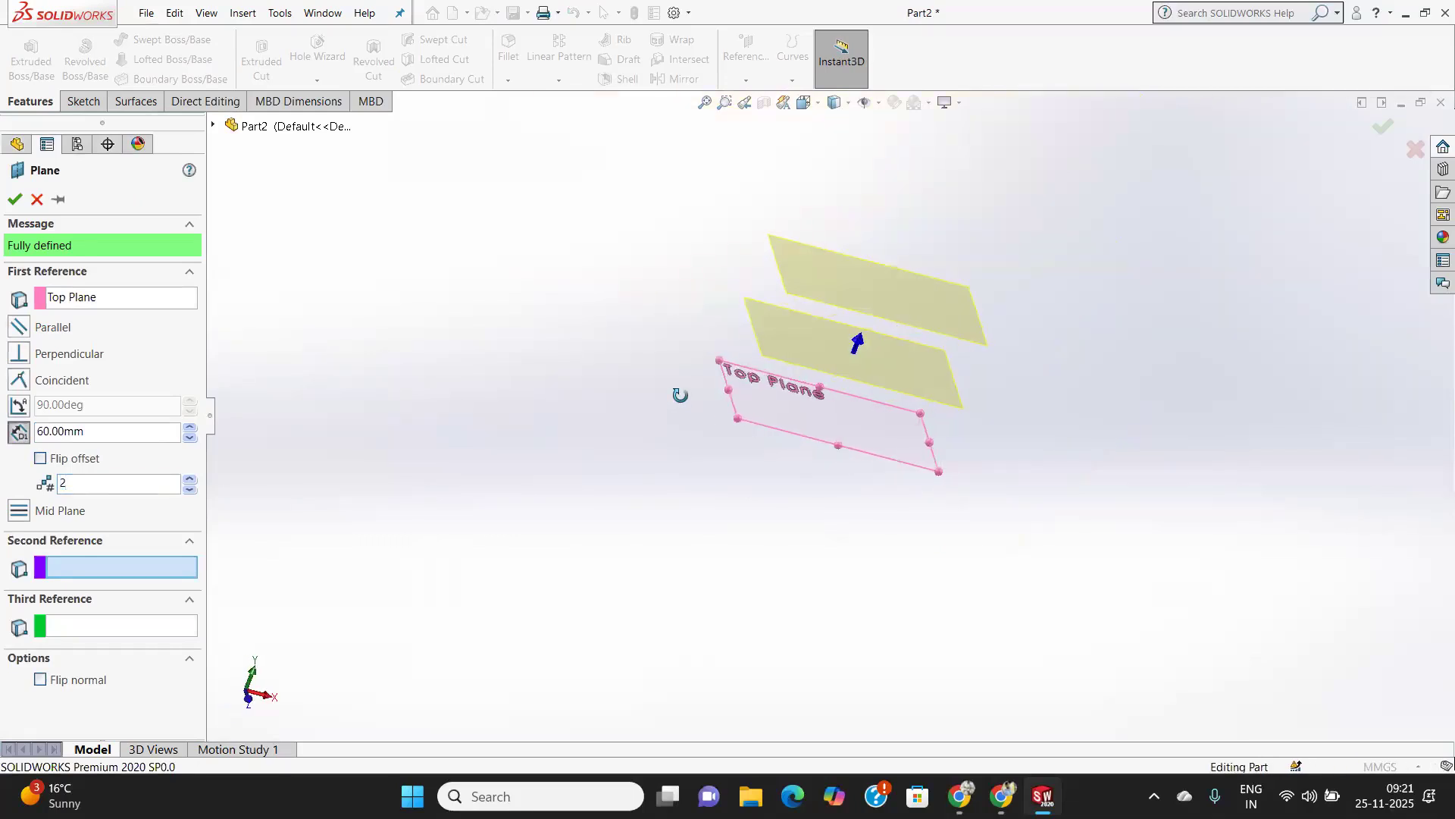
click(14, 200)
On the Top Plane, sketch a center rectangle about 140 × 75 mm at the origin and exit the sketch.
scroll(901, 356, up, 2)
scroll(900, 364, down, 4)
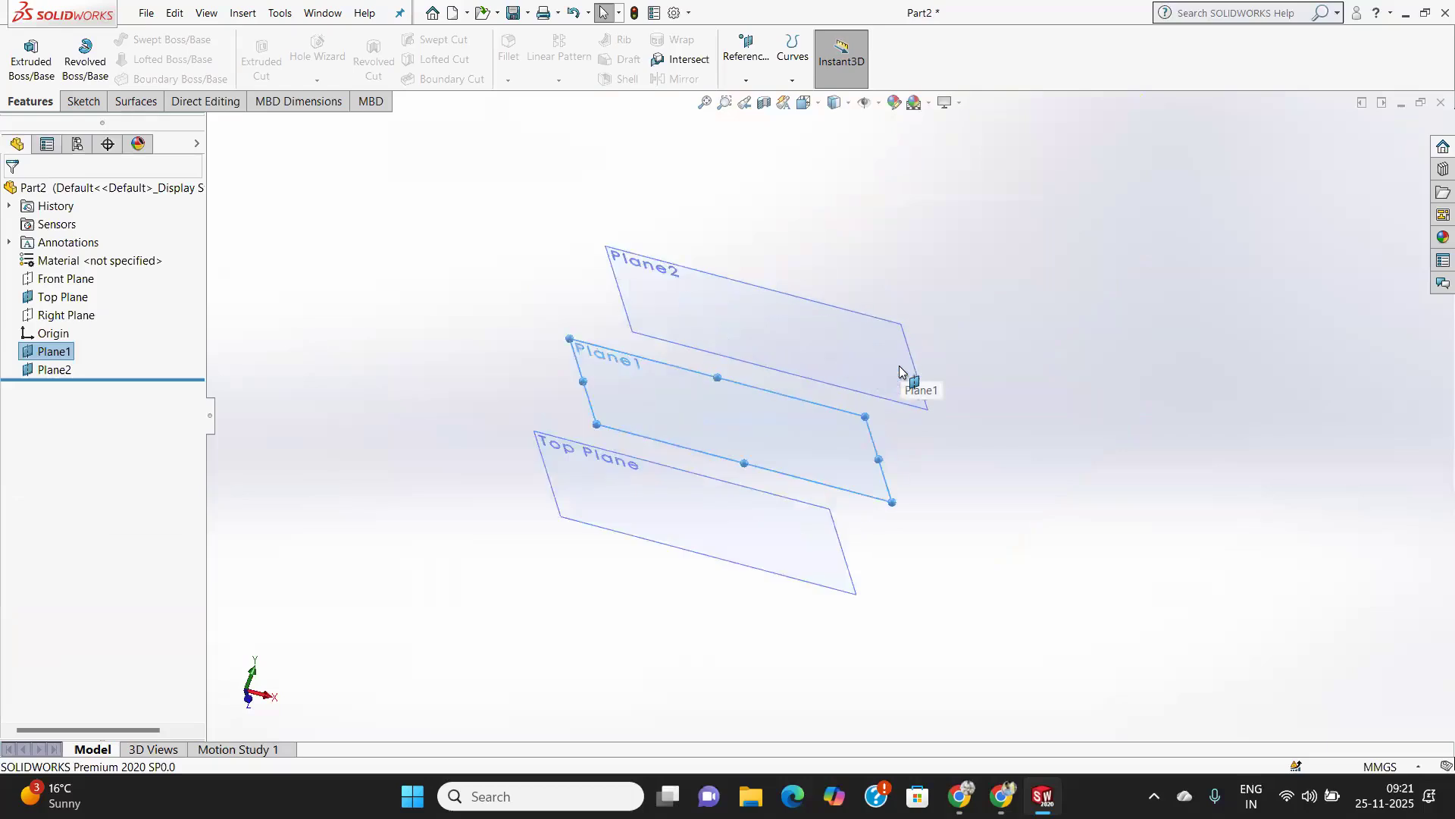
scroll(900, 371, down, 1)
click(535, 558)
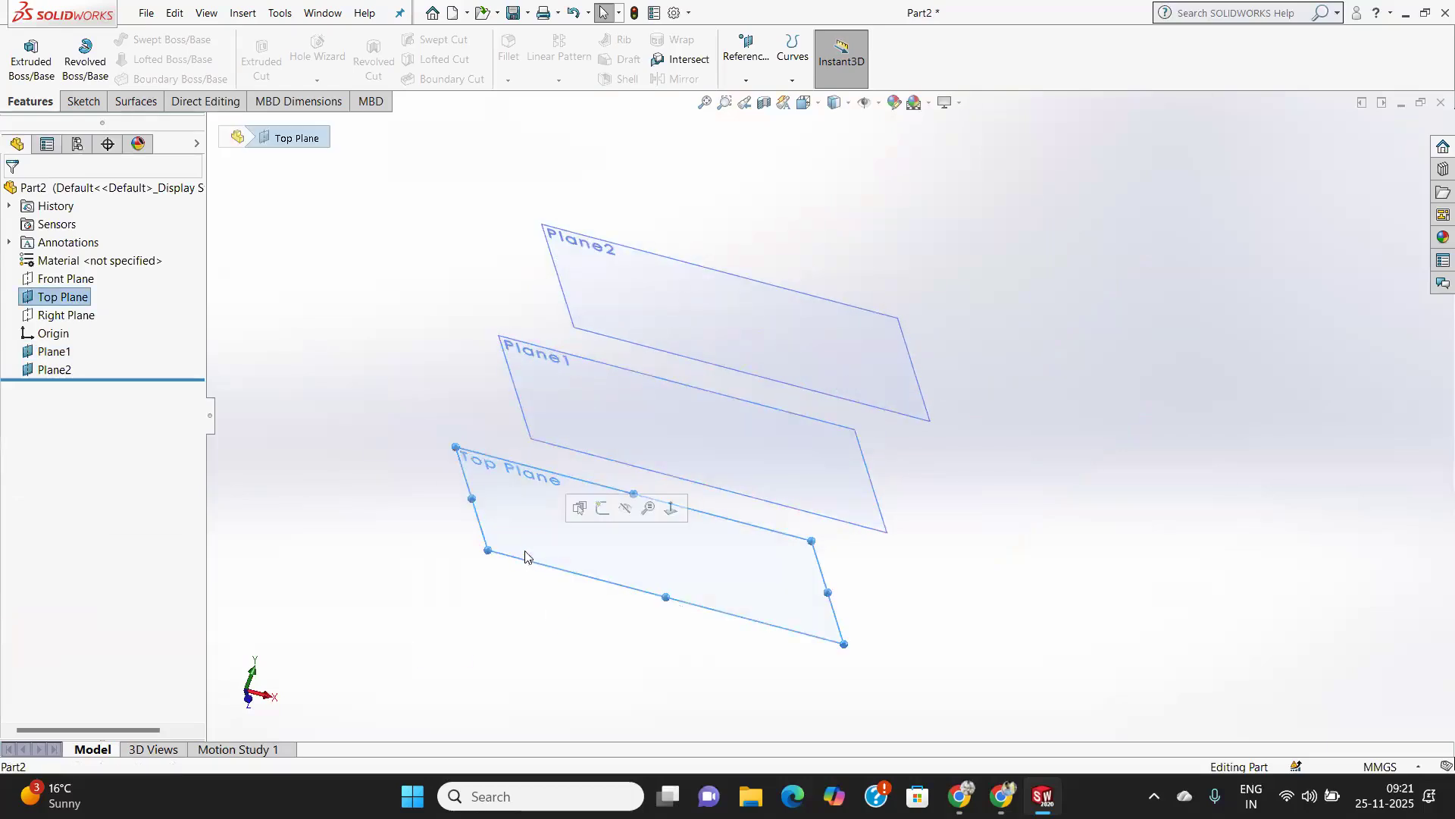
click(84, 101)
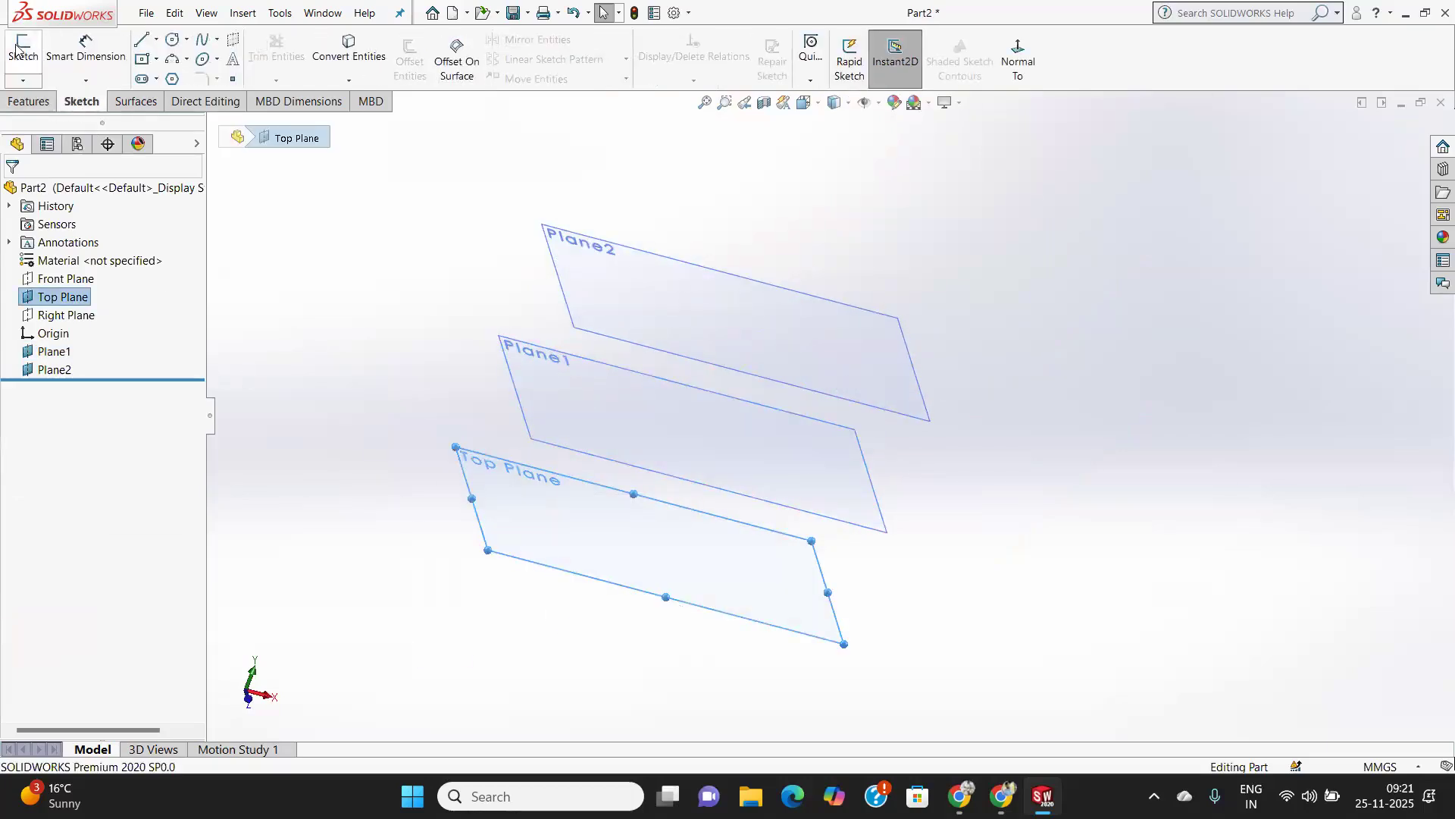
click(19, 47)
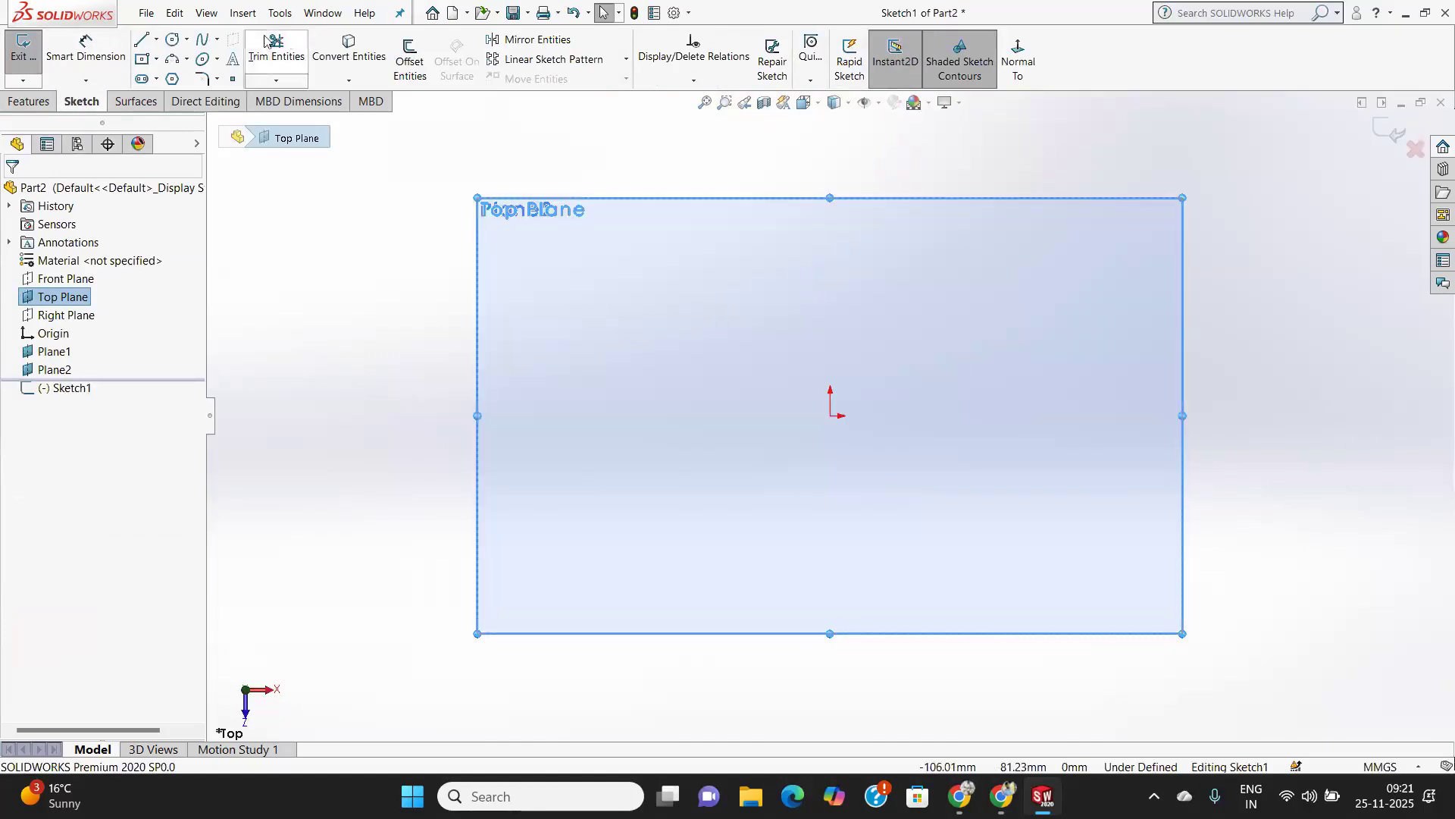
right_drag(848, 261, 848, 438)
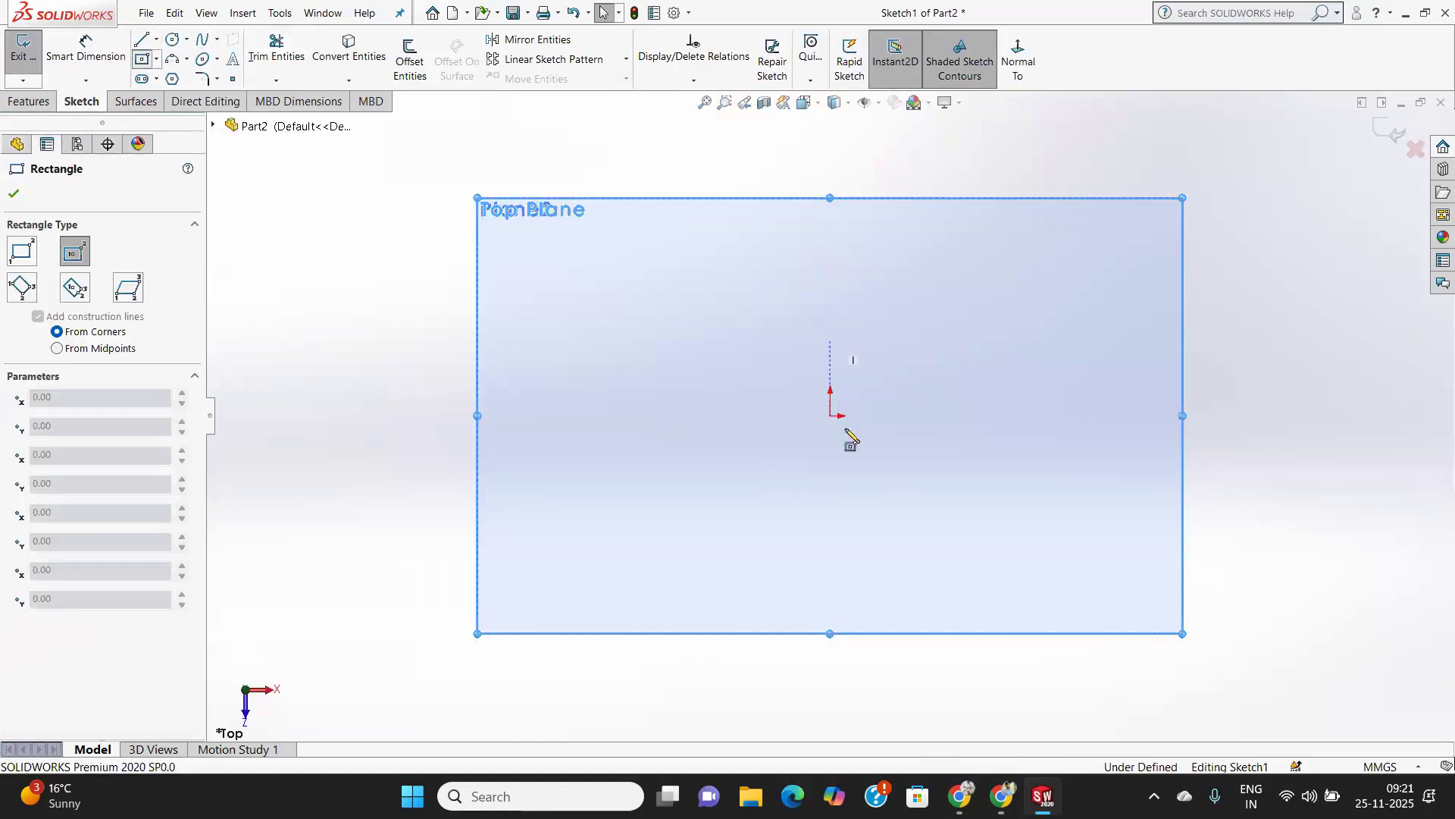
click(832, 415)
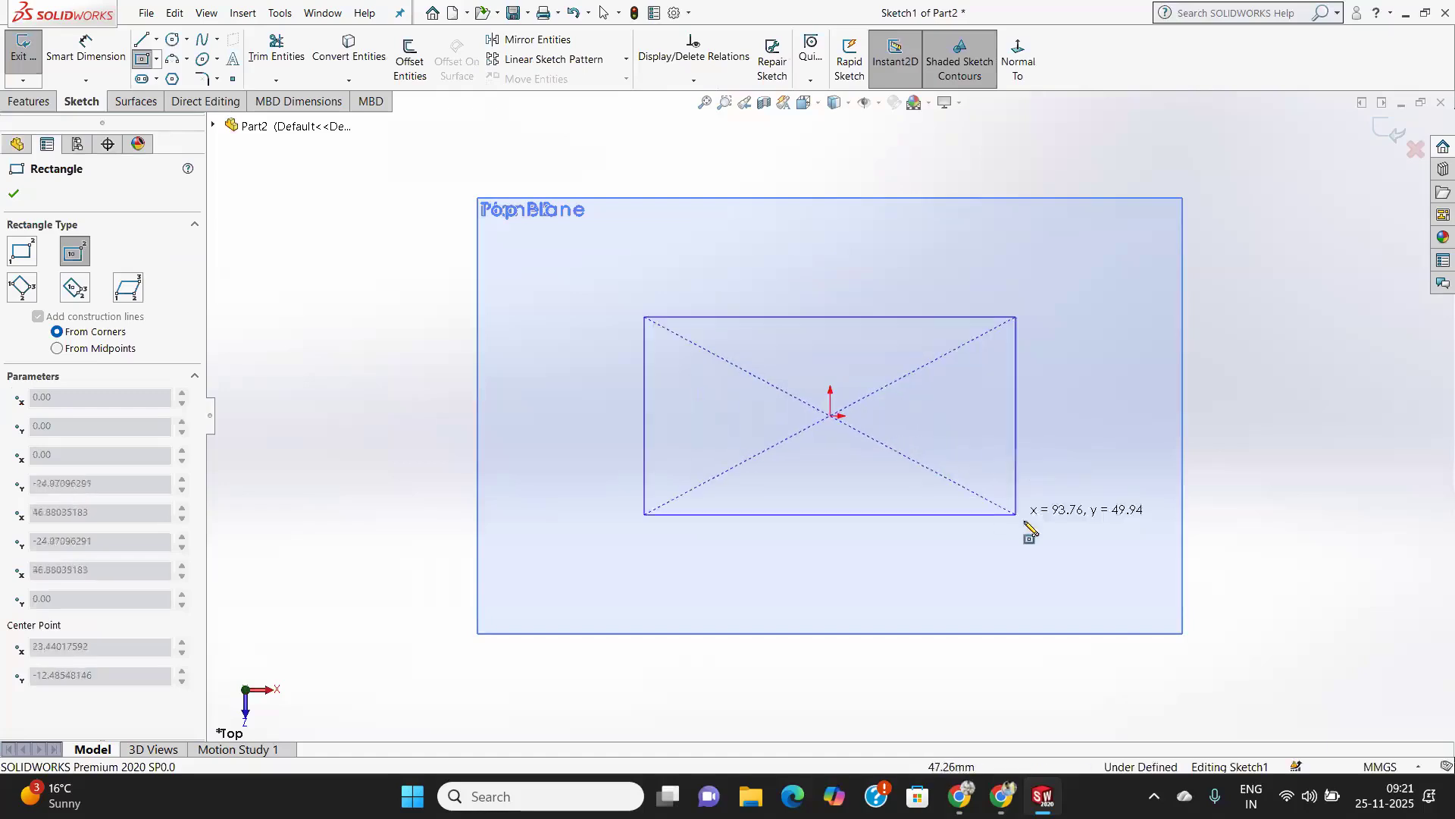
click(1105, 564)
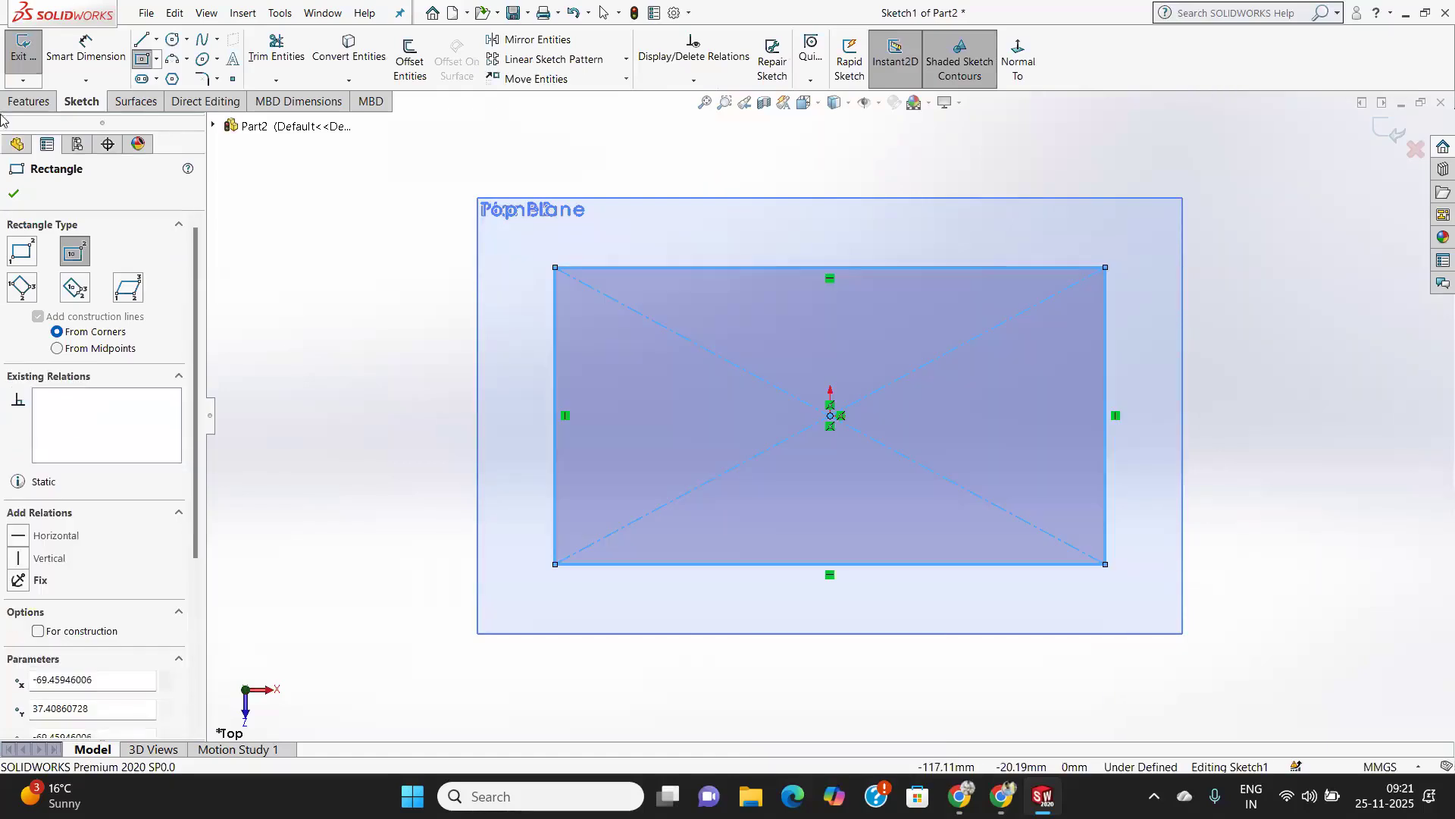
click(21, 64)
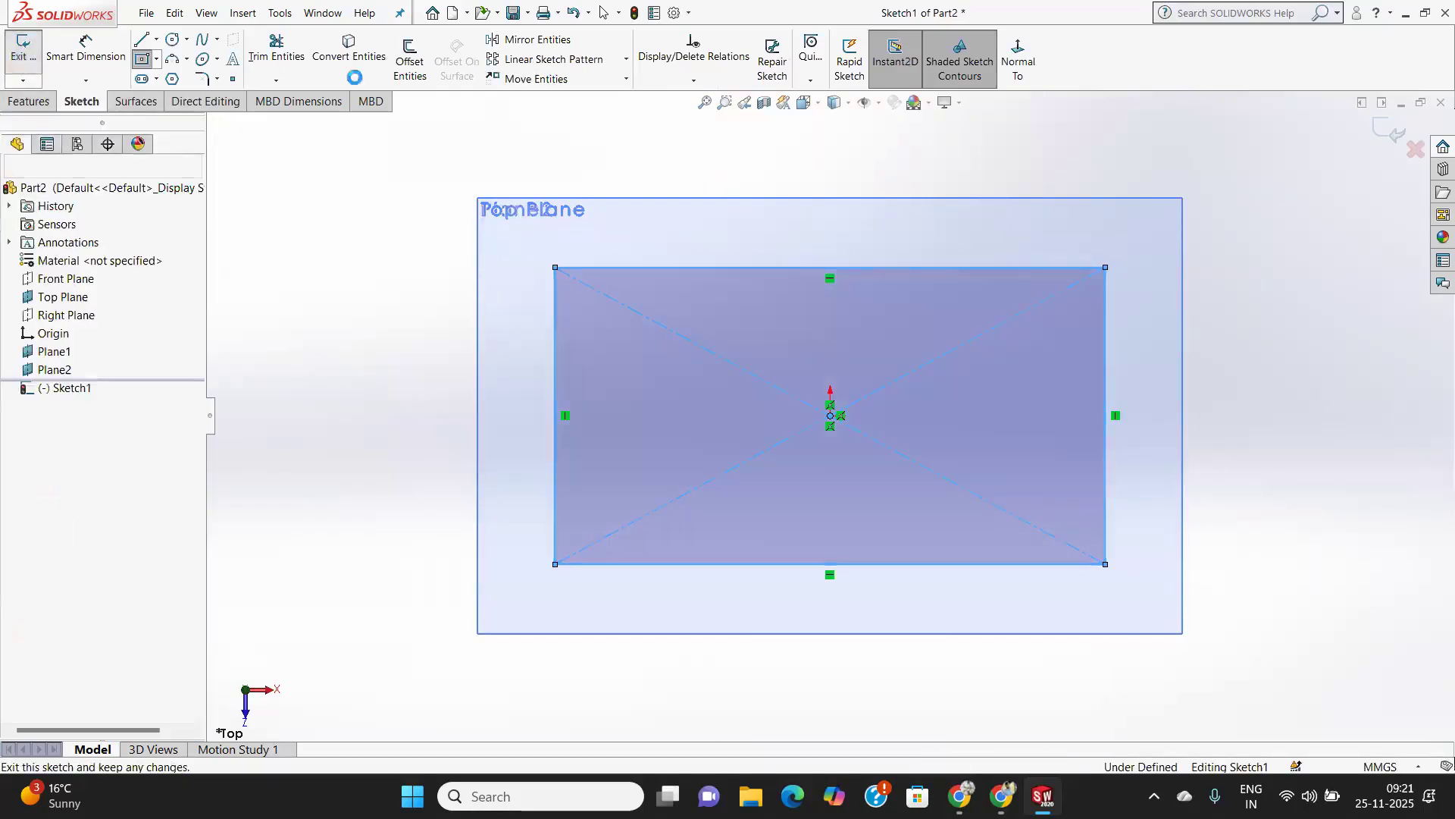
Start a sketch on Plane1, view it normal, and draw a circle of about 30 mm radius centred at the origin.
middle_drag(743, 515, 756, 311)
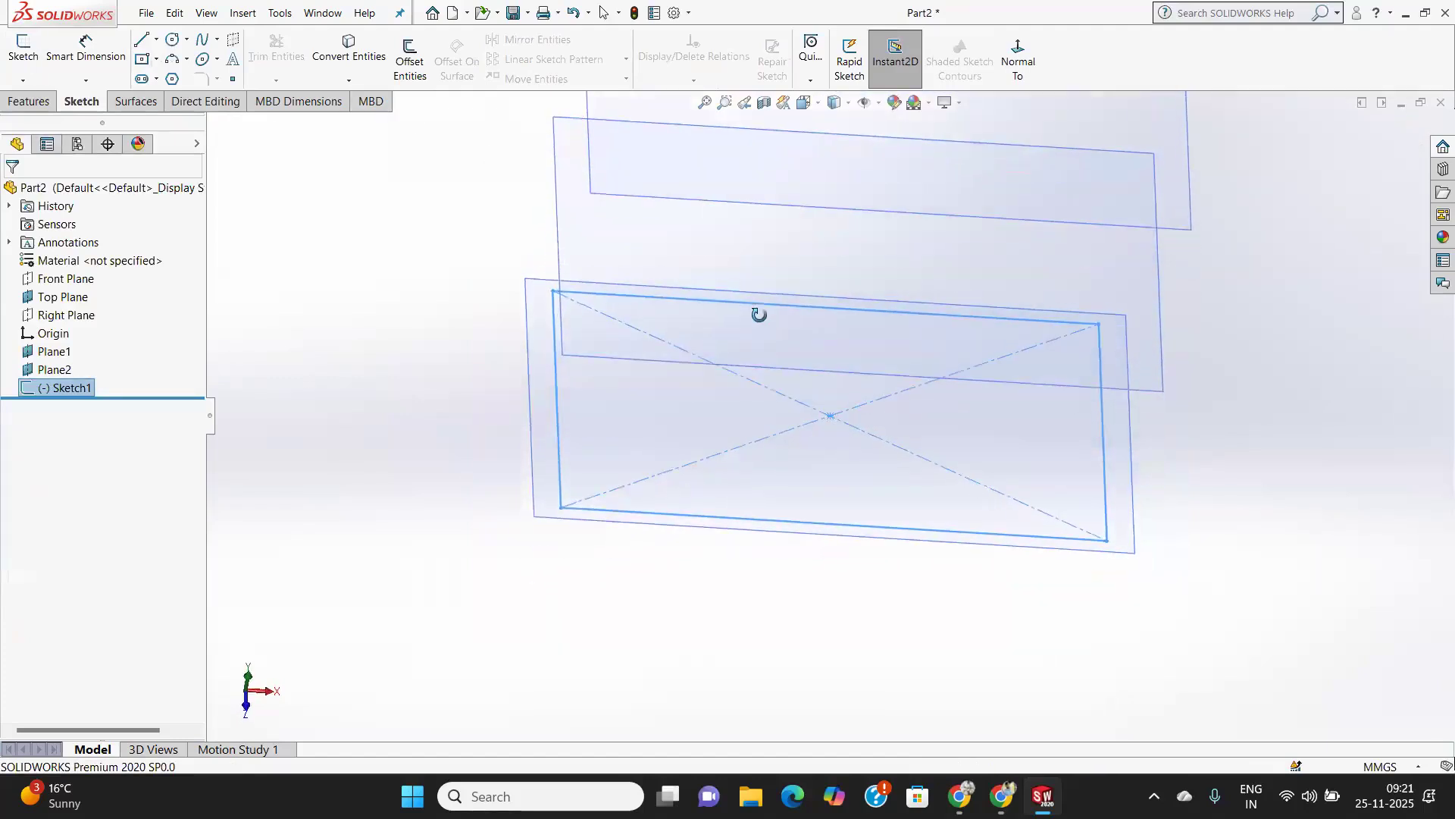
click(570, 227)
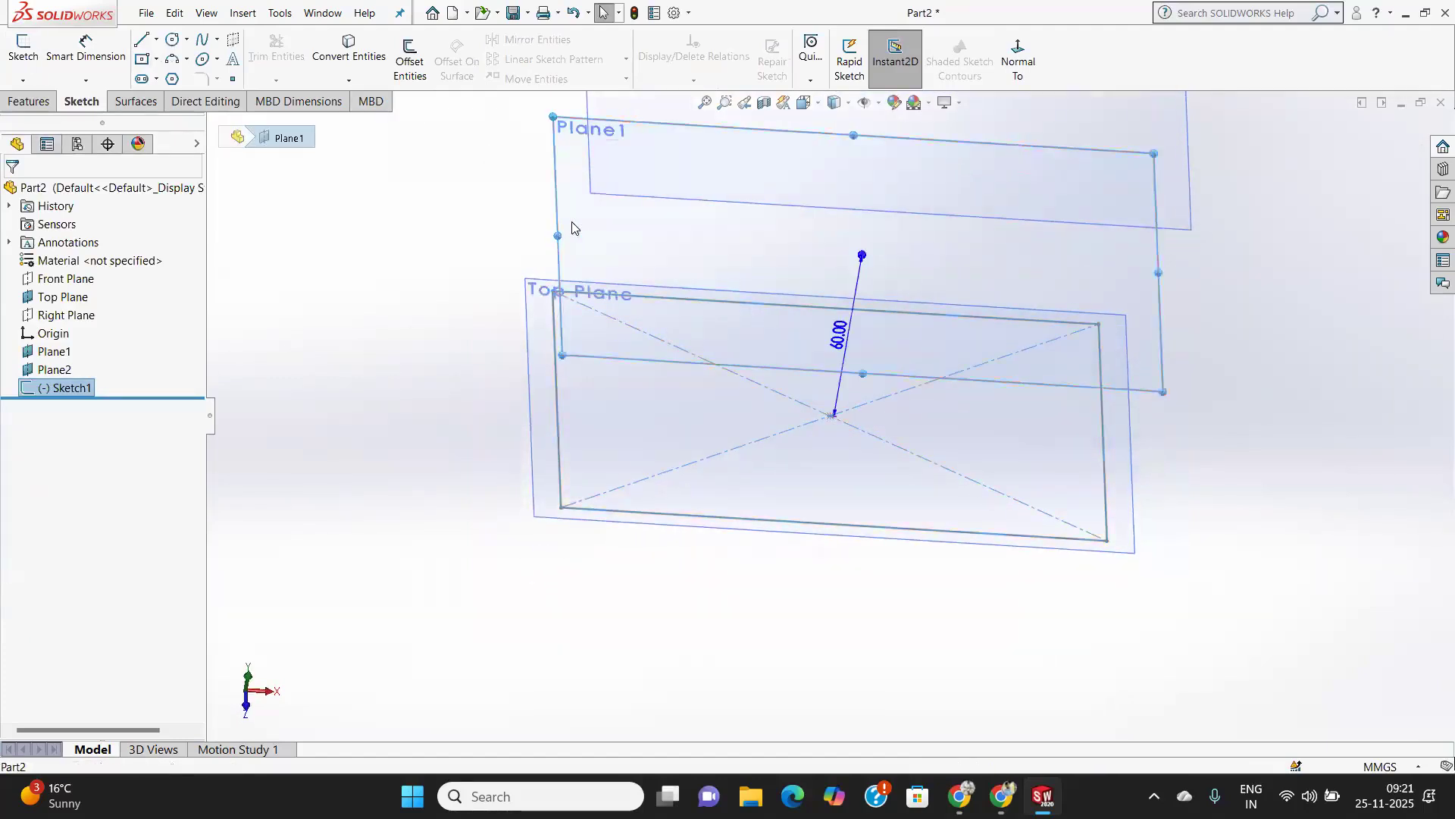
click(23, 50)
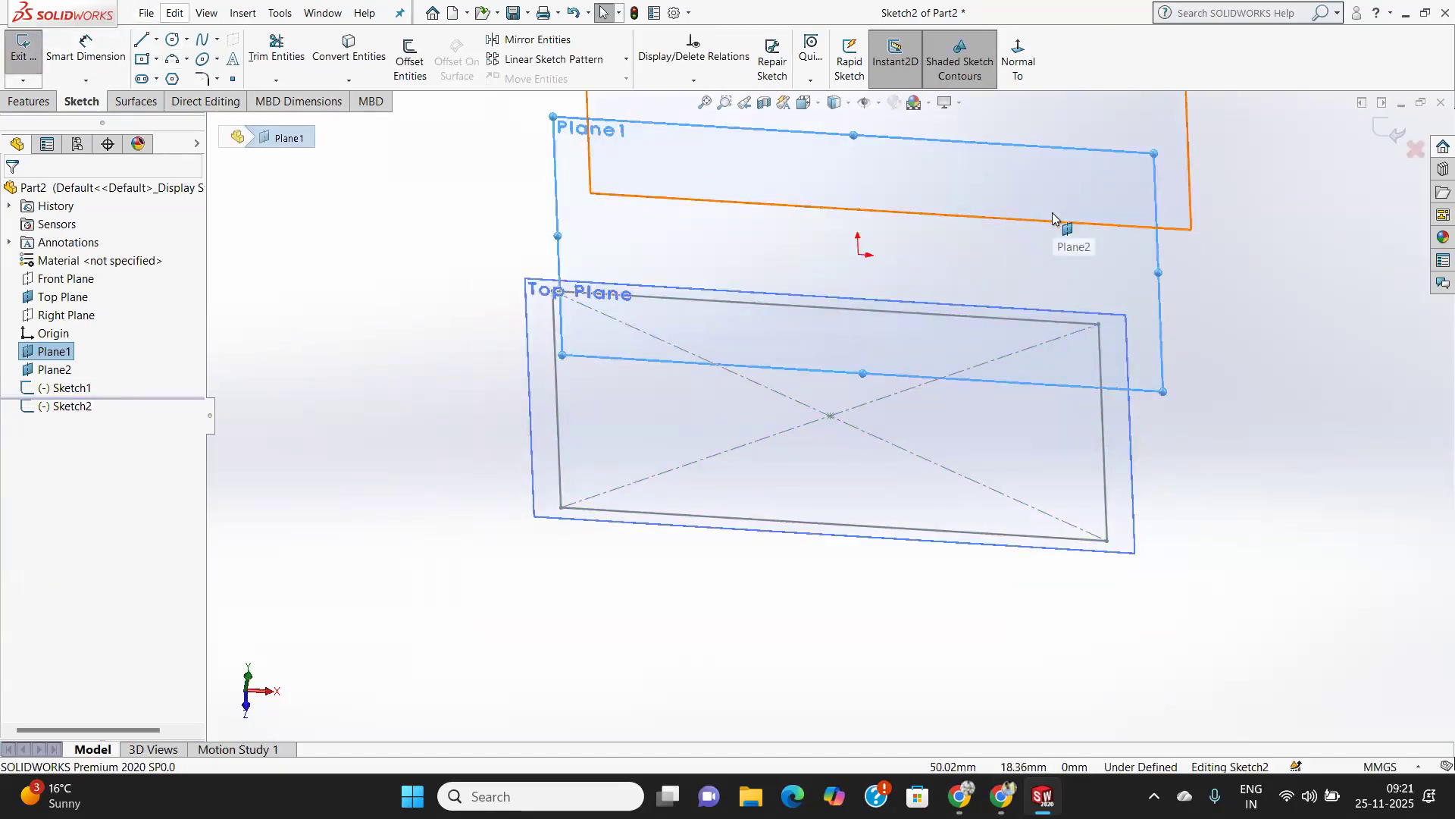
key(ctrl+8)
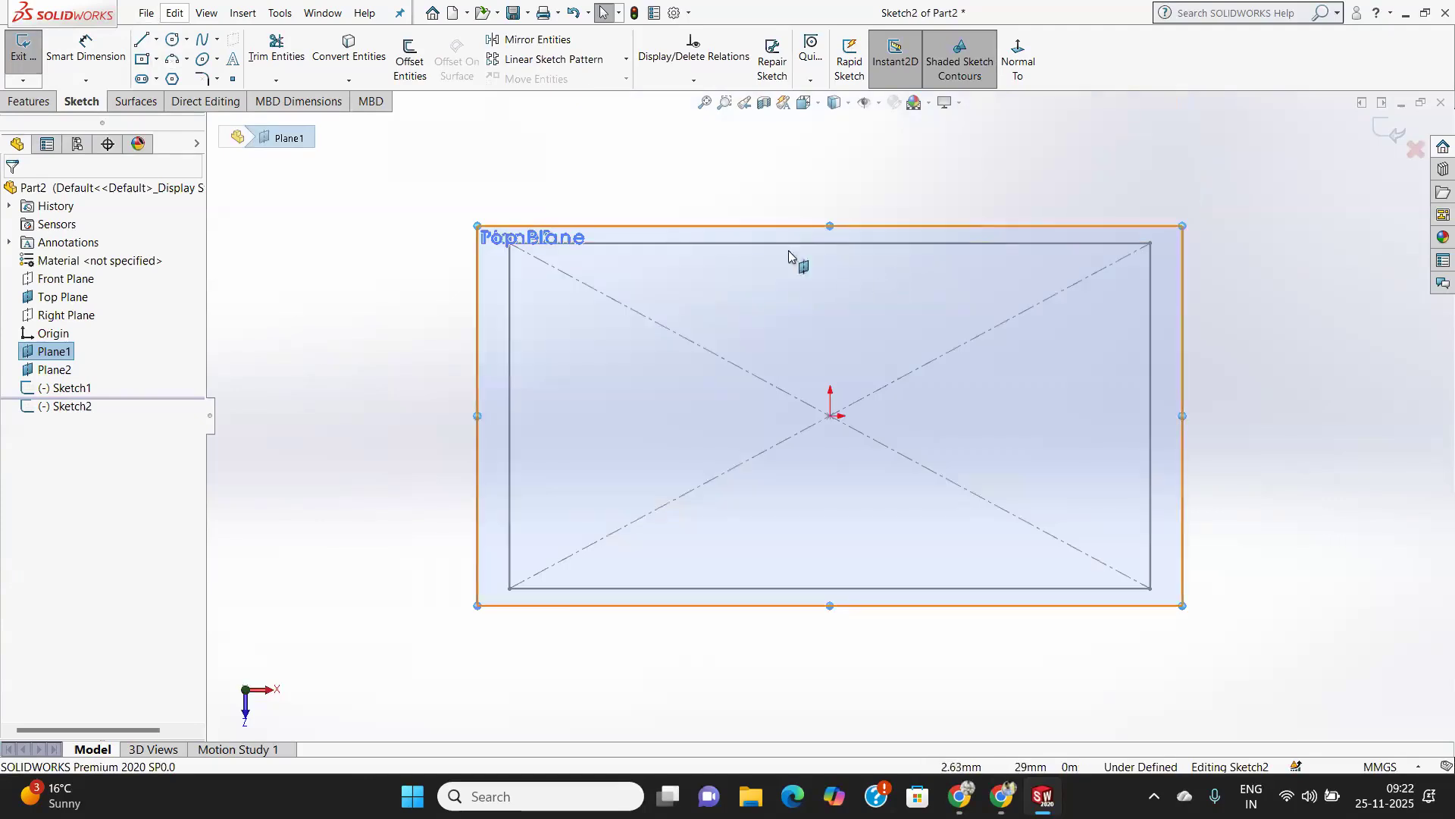
click(179, 41)
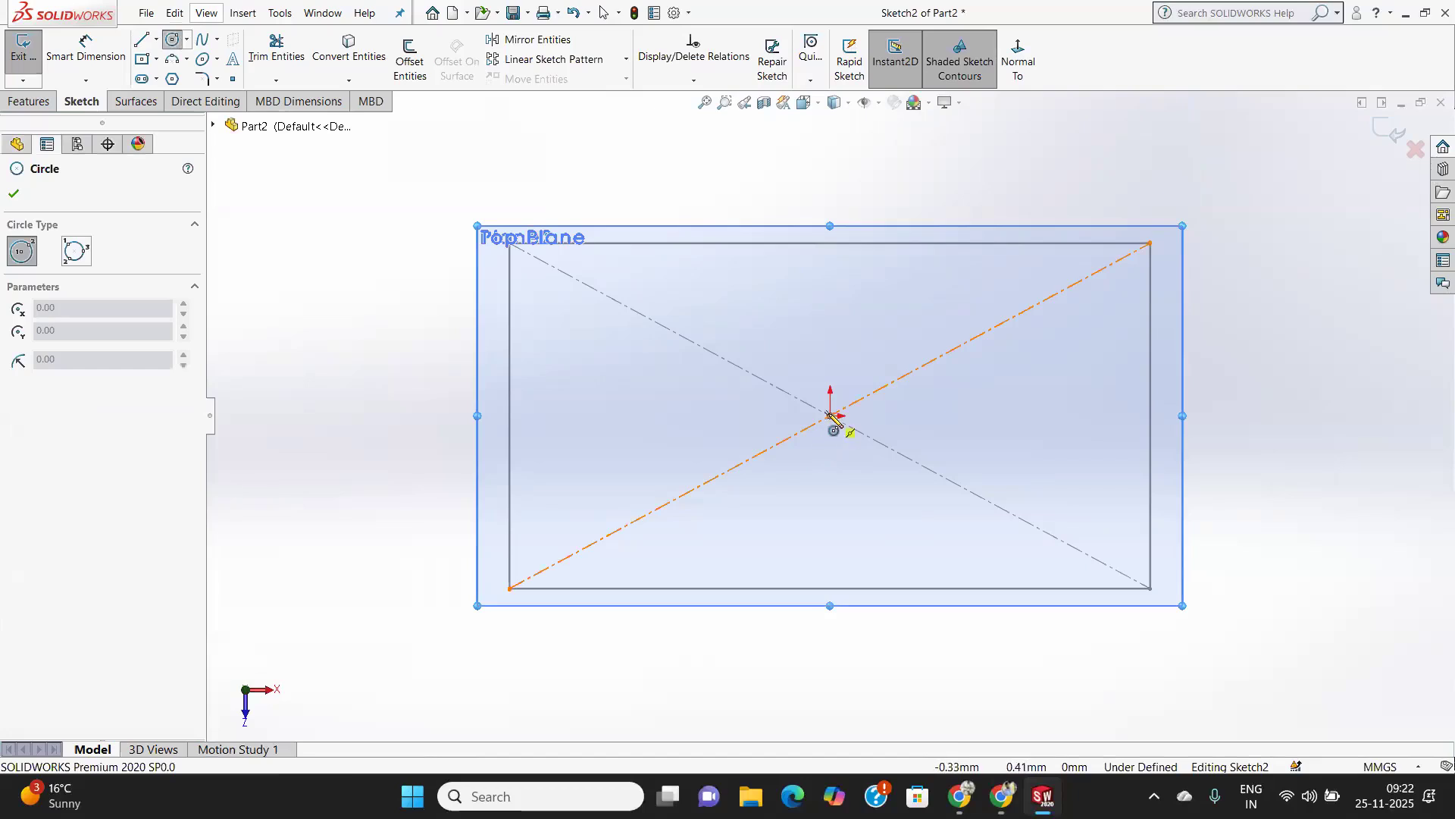
drag(844, 424, 959, 483)
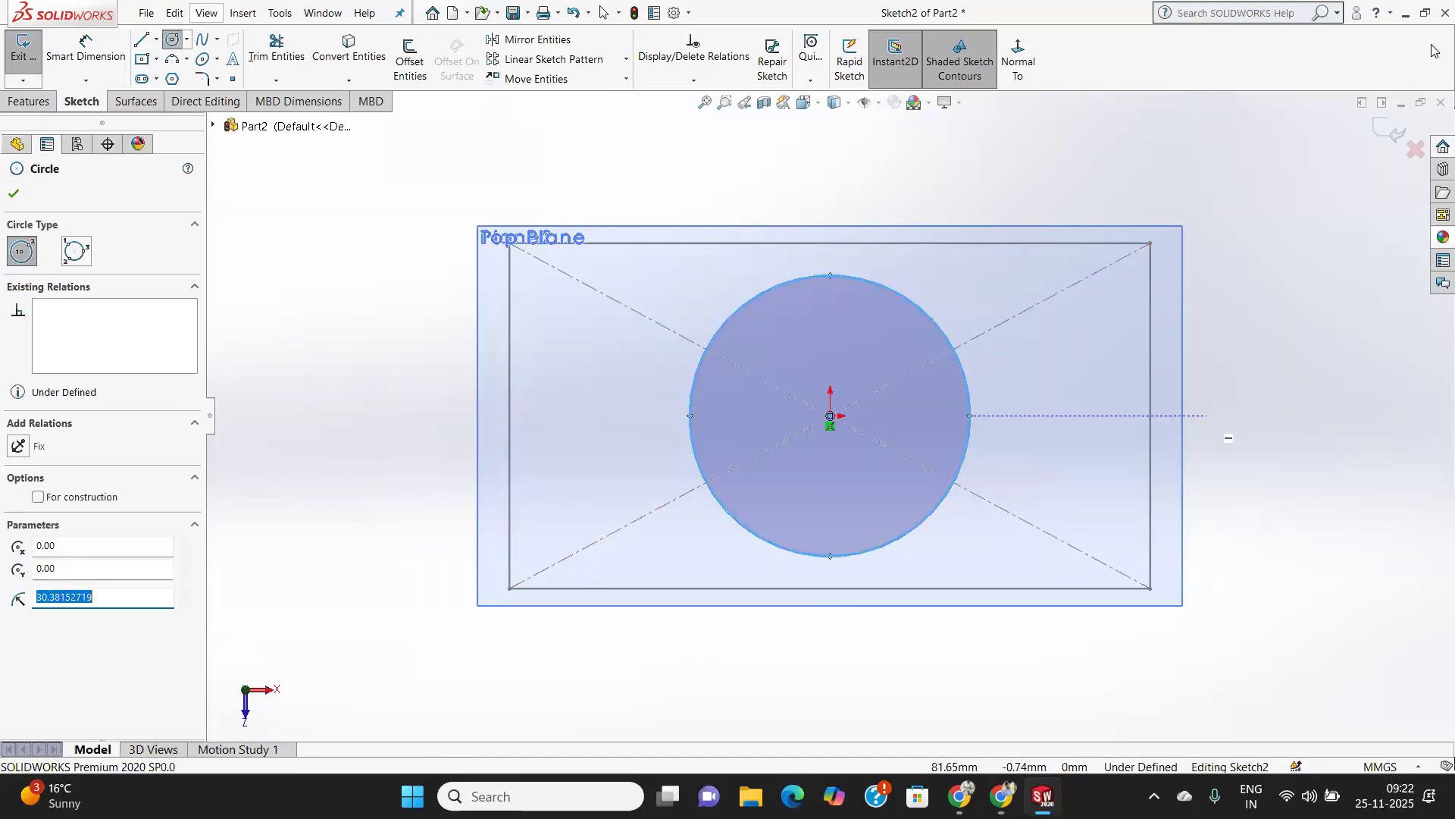
click(14, 194)
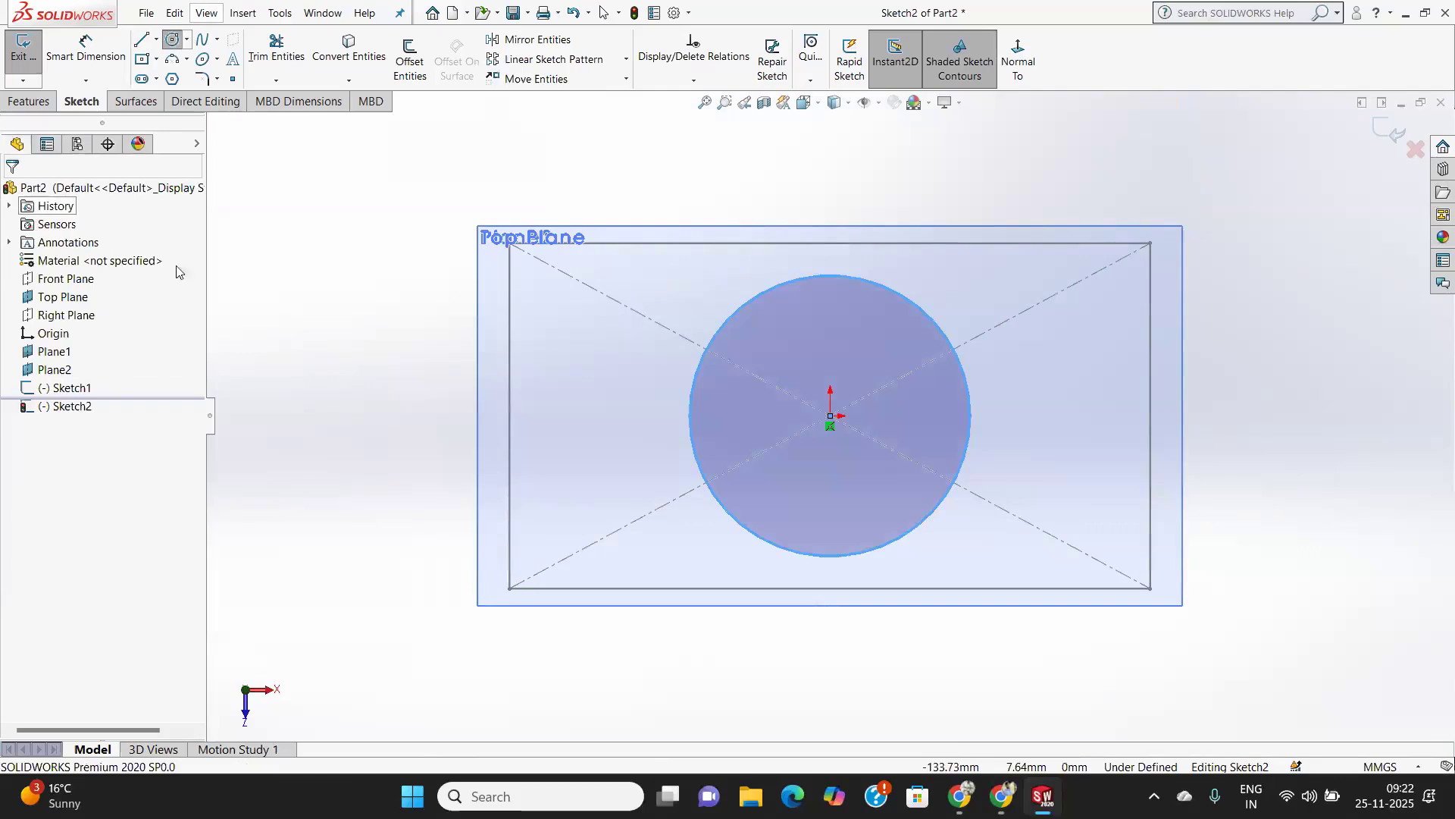
Close the circle sketch, then on Plane2 sketch a center rectangle about 73 × 35 mm at the origin and exit the sketch.
click(53, 369)
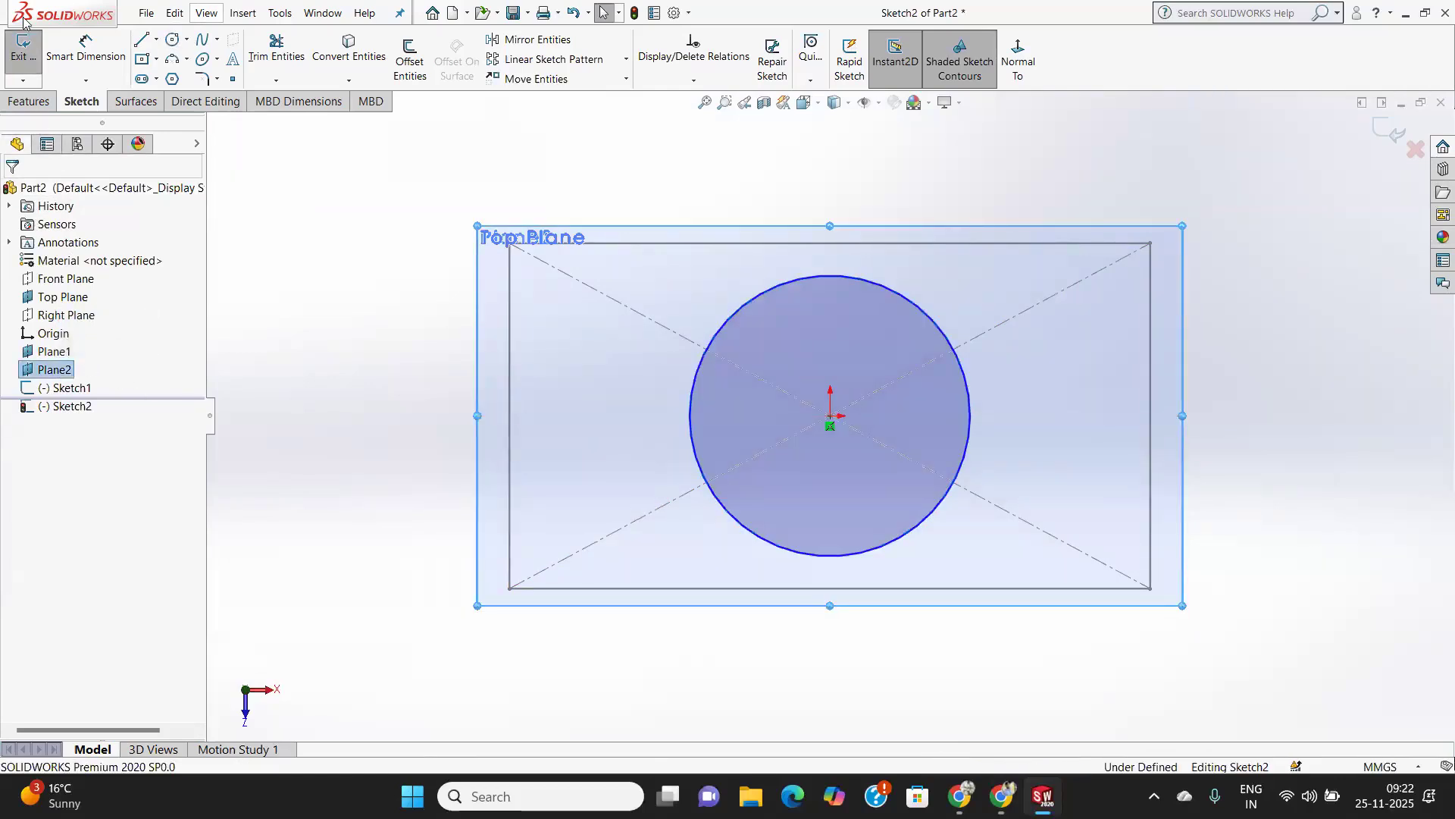
click(23, 47)
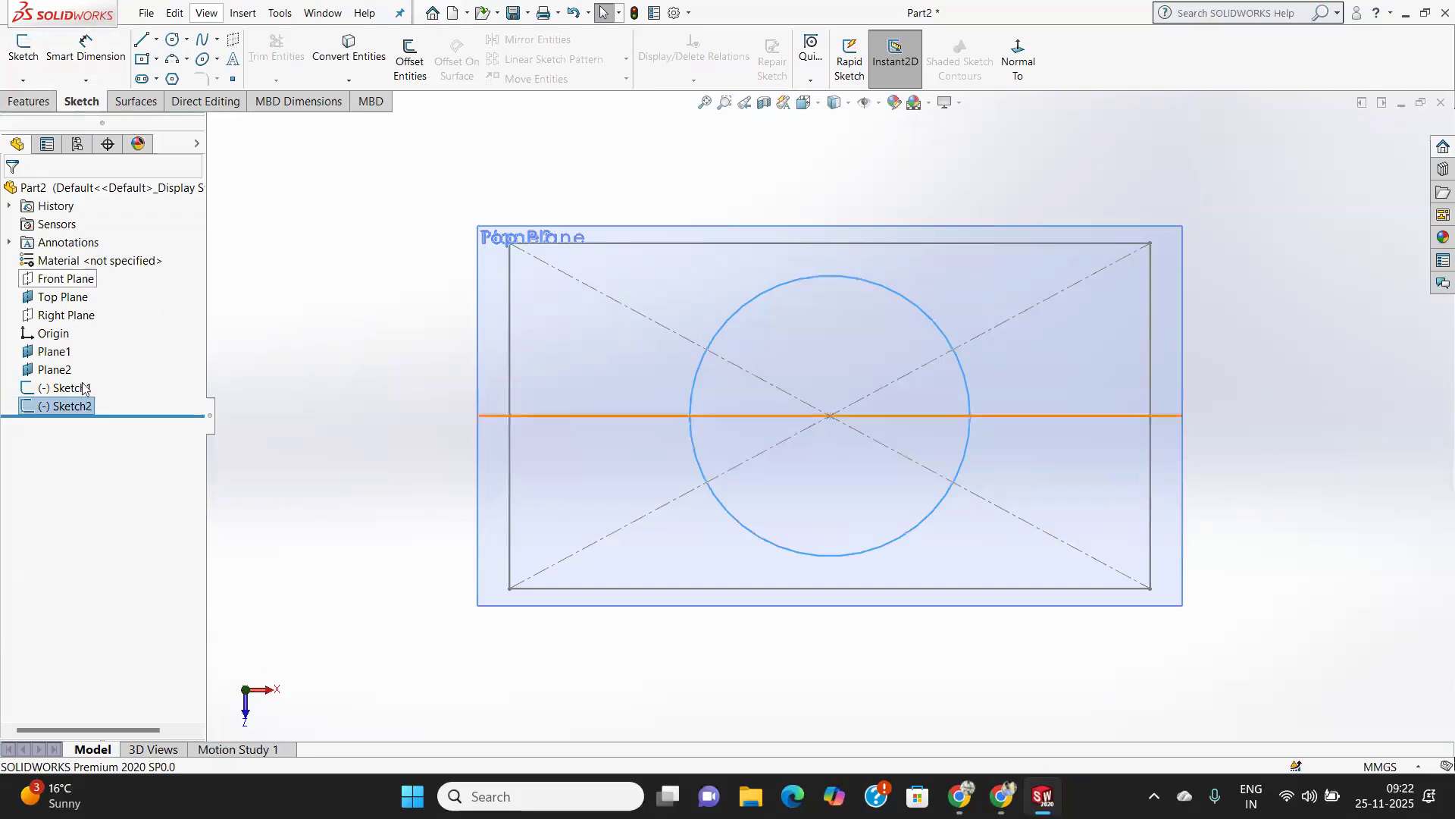
click(53, 369)
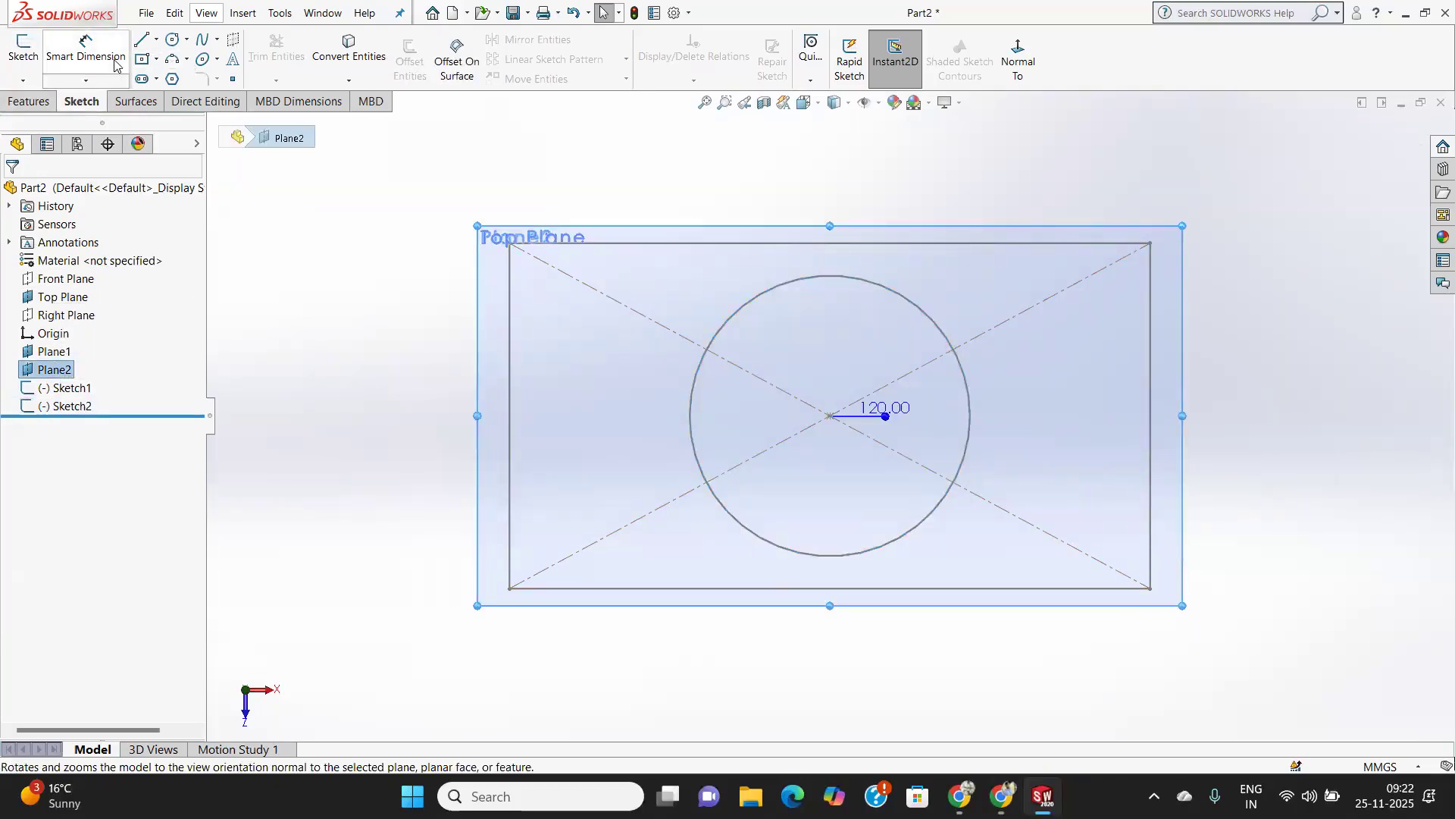
click(22, 47)
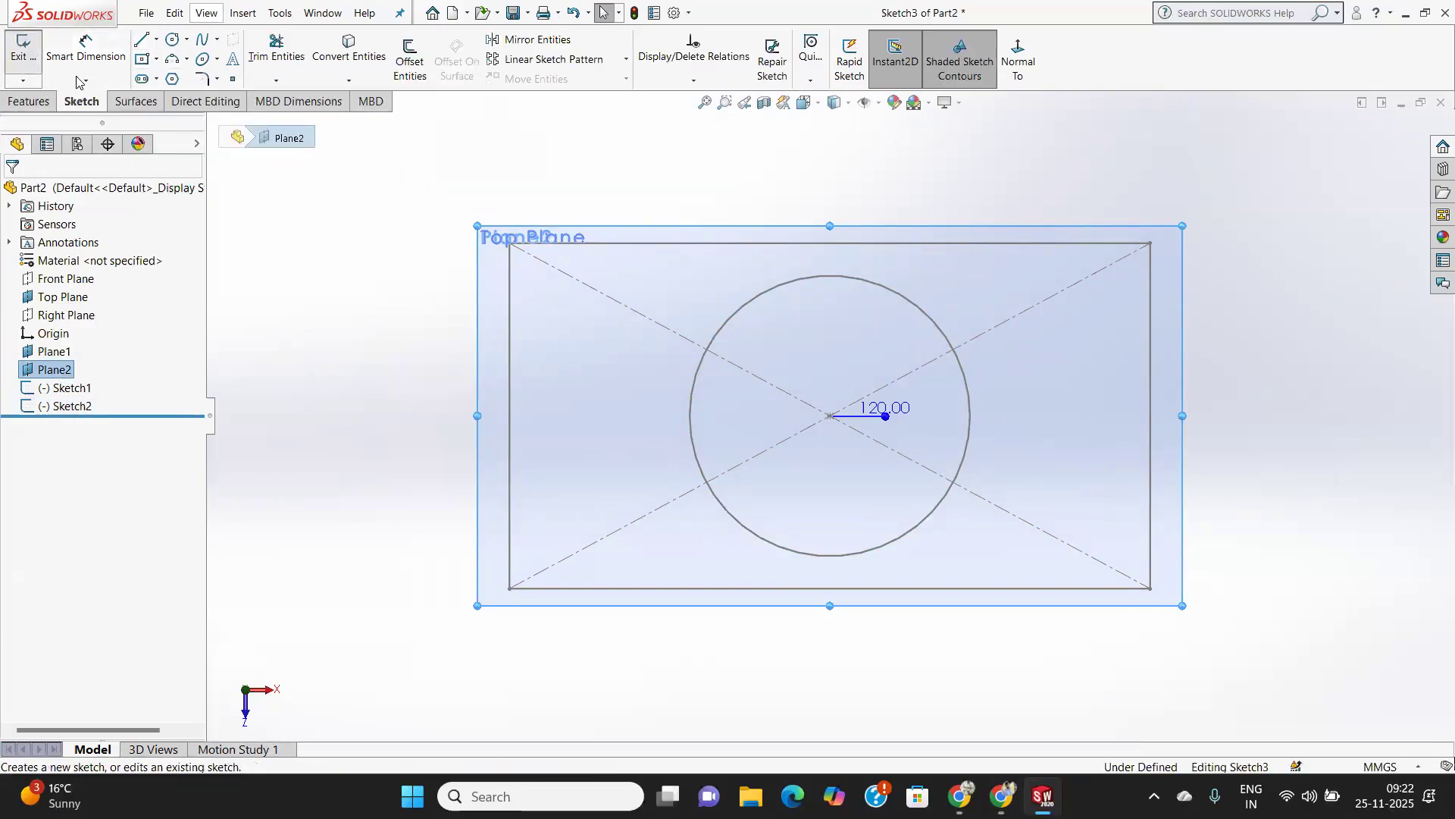
click(141, 60)
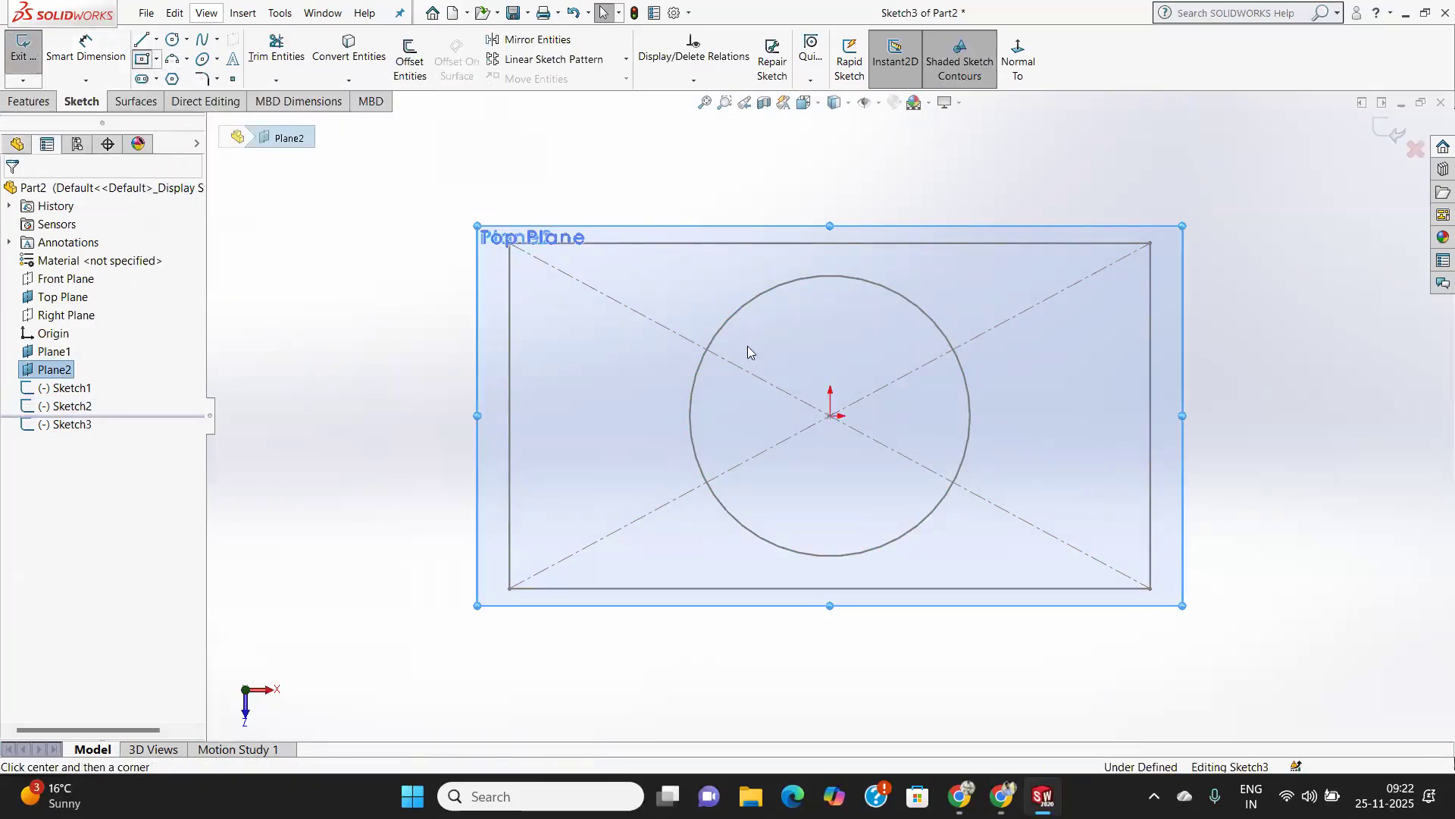
click(830, 416)
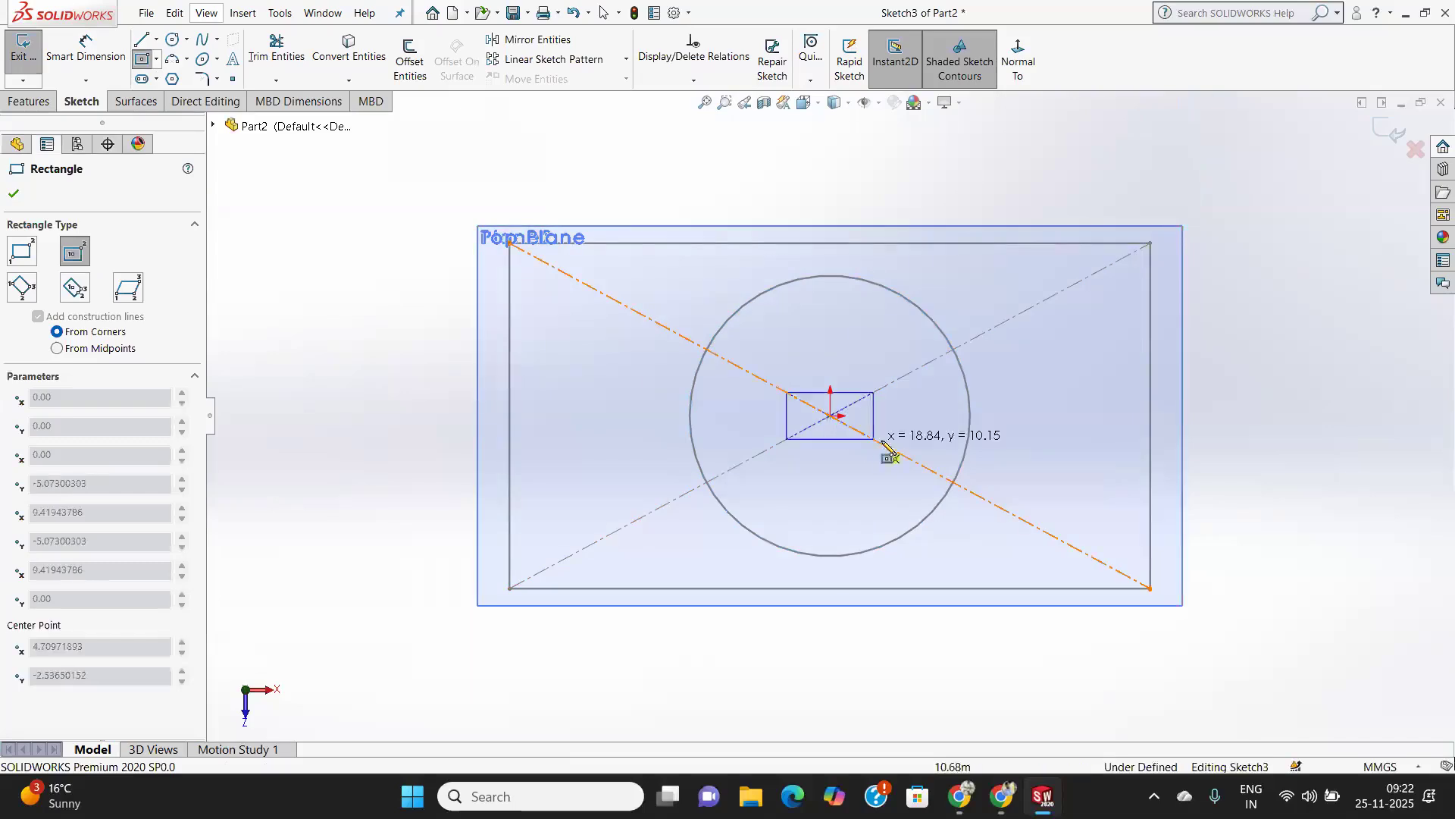
click(1000, 497)
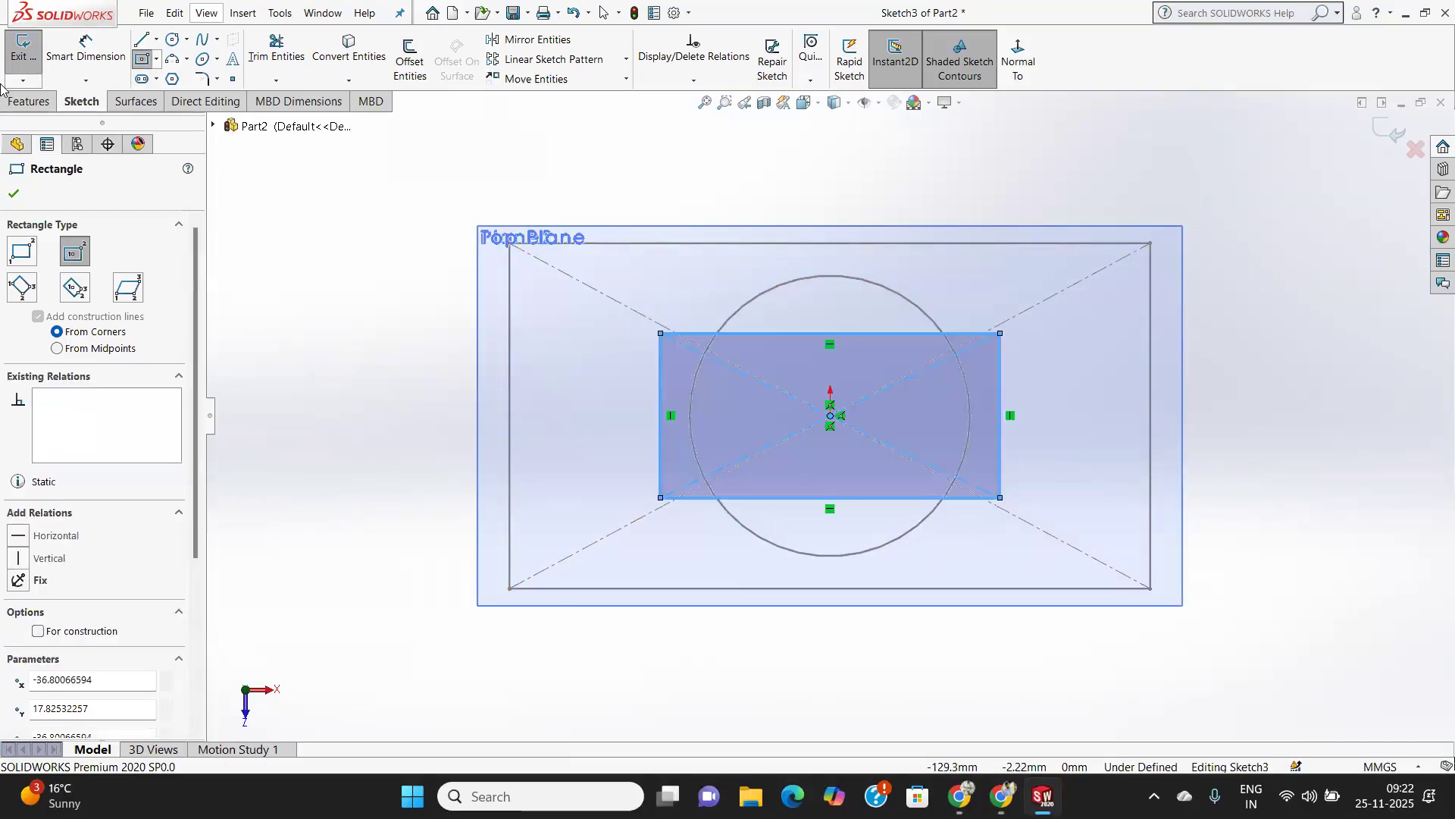
click(13, 194)
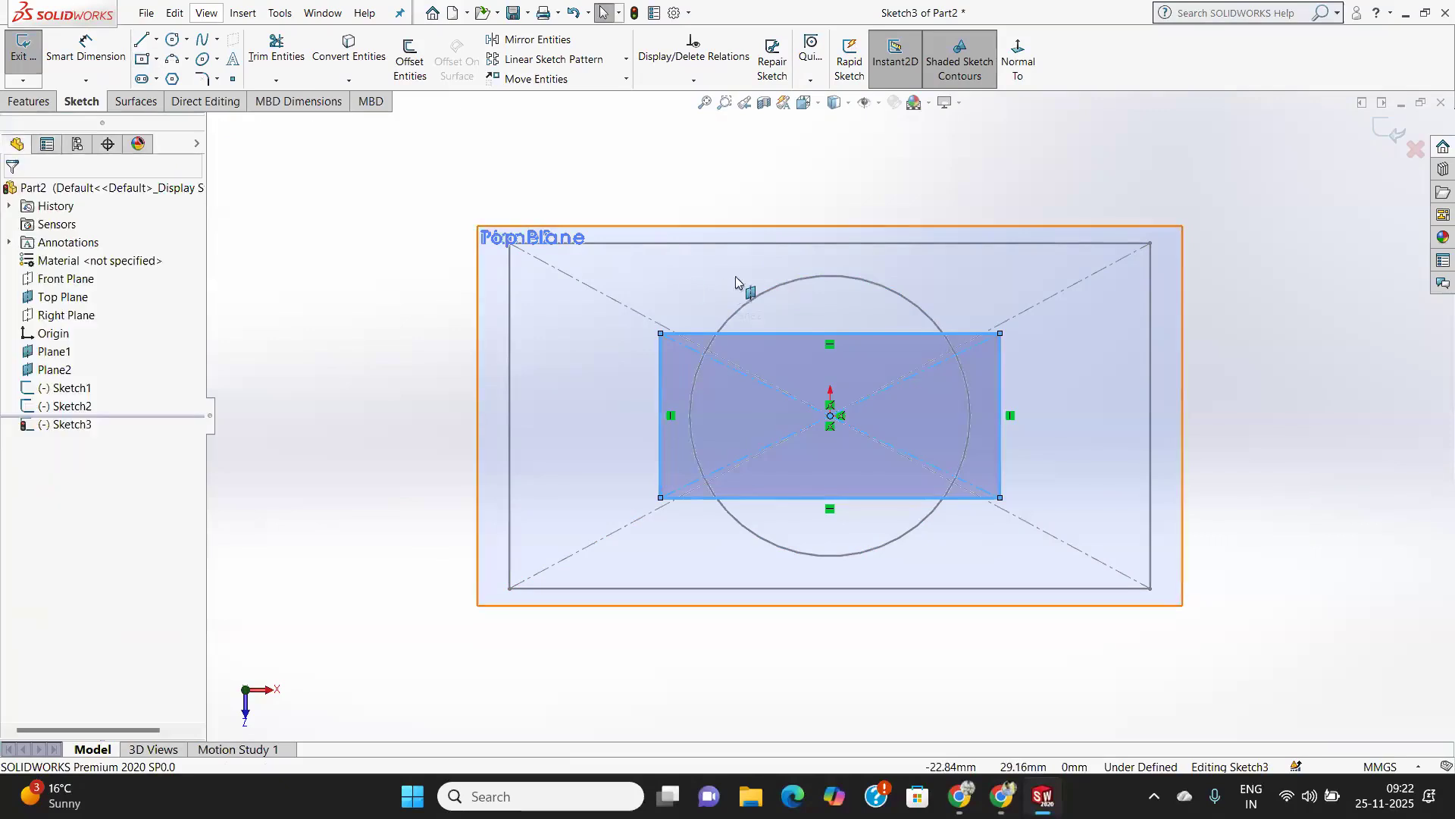
click(1394, 130)
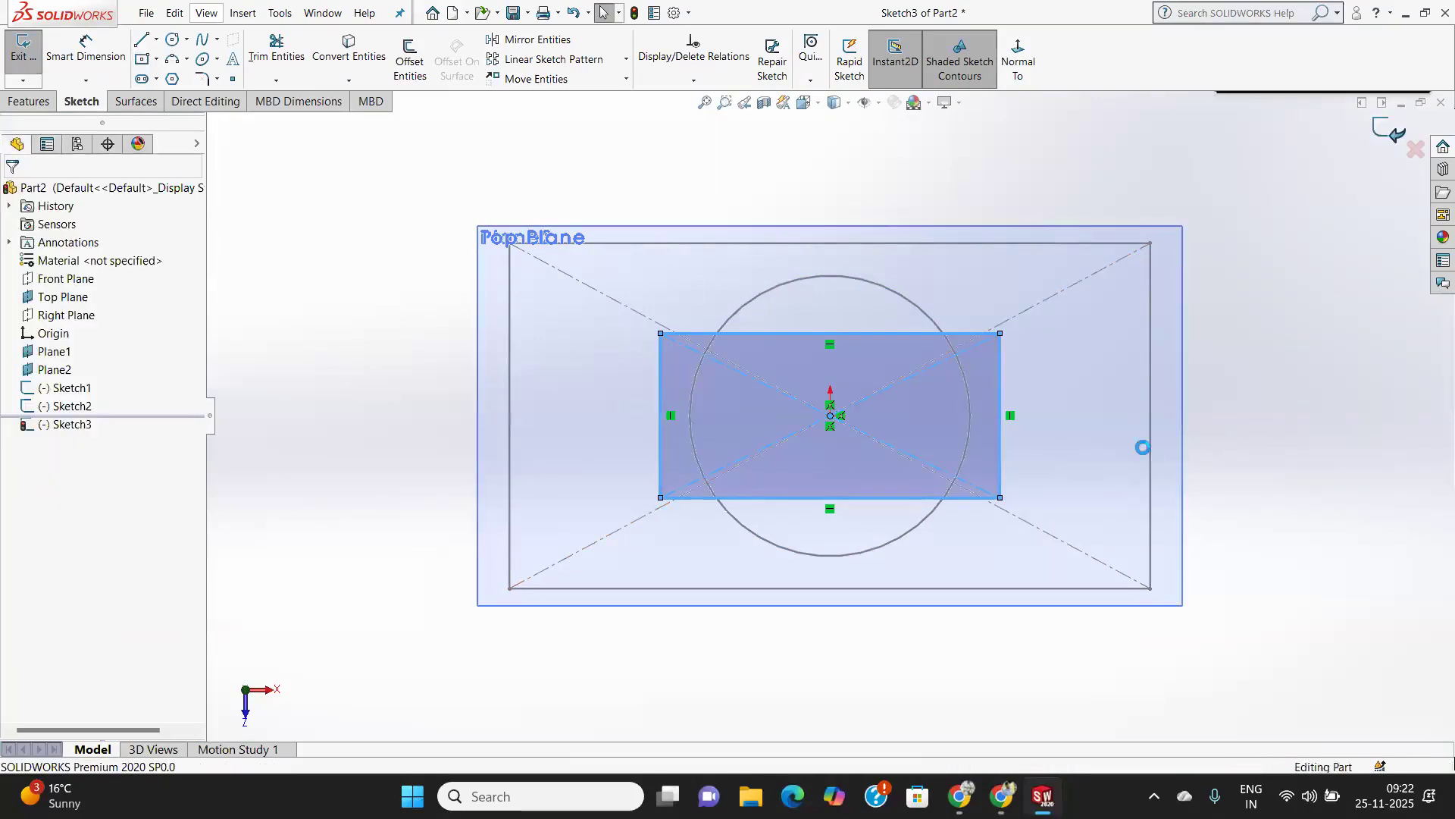
Start a Lofted Boss/Base and pick the Top Plane rectangle, the Plane1 circle and the Plane2 rectangle as profiles.
mouse_move(1134, 474)
middle_down()
mouse_move(1153, 384)
mouse_move(1143, 290)
middle_up()
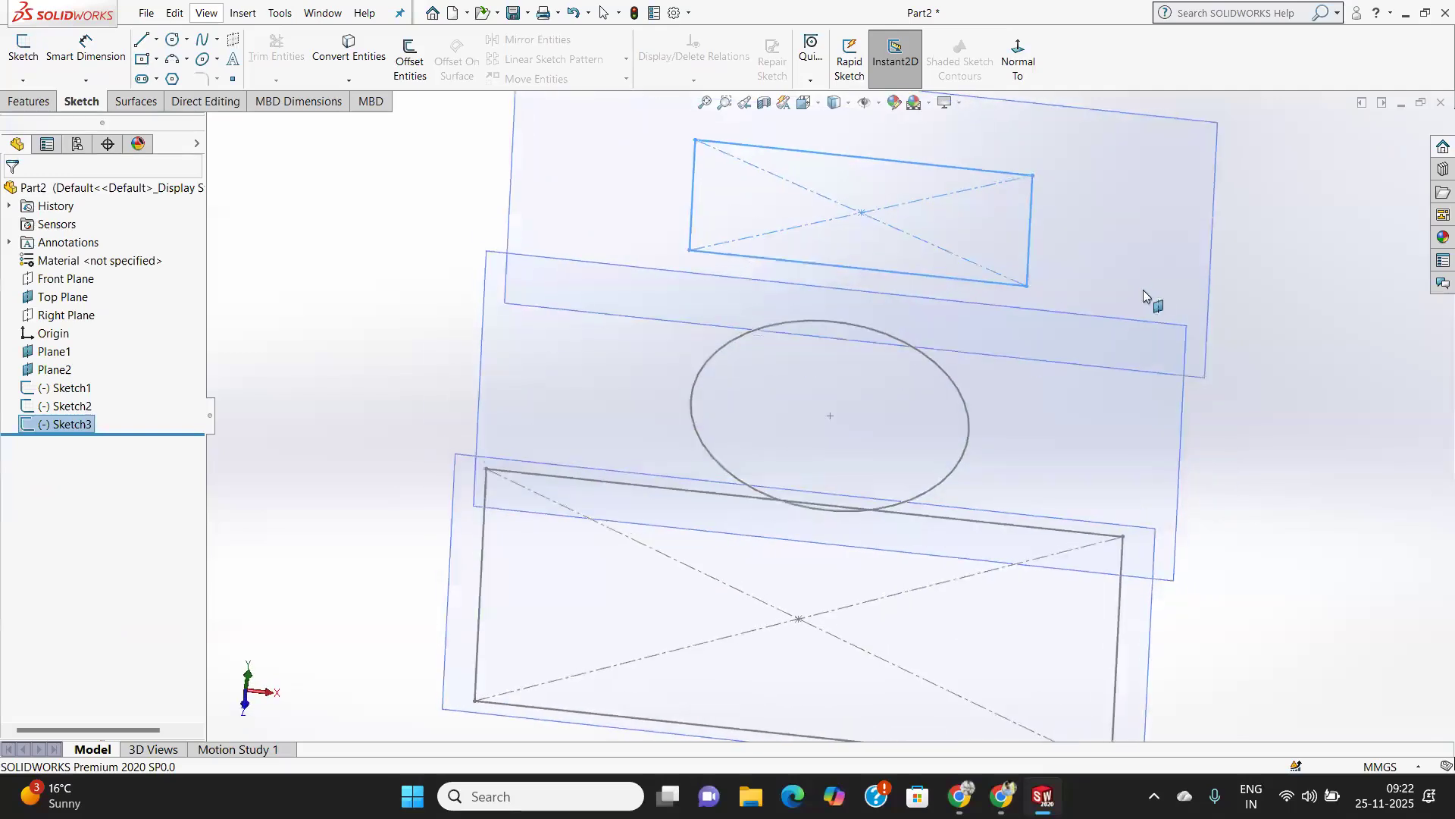
click(1381, 435)
scroll(1263, 503, down, 2)
scroll(1264, 502, up, 7)
mouse_move(1263, 502)
middle_down()
mouse_move(1182, 507)
mouse_move(1198, 424)
mouse_move(1218, 416)
mouse_move(1131, 426)
mouse_move(1217, 451)
mouse_move(1179, 458)
mouse_move(1179, 445)
mouse_move(1206, 449)
middle_up()
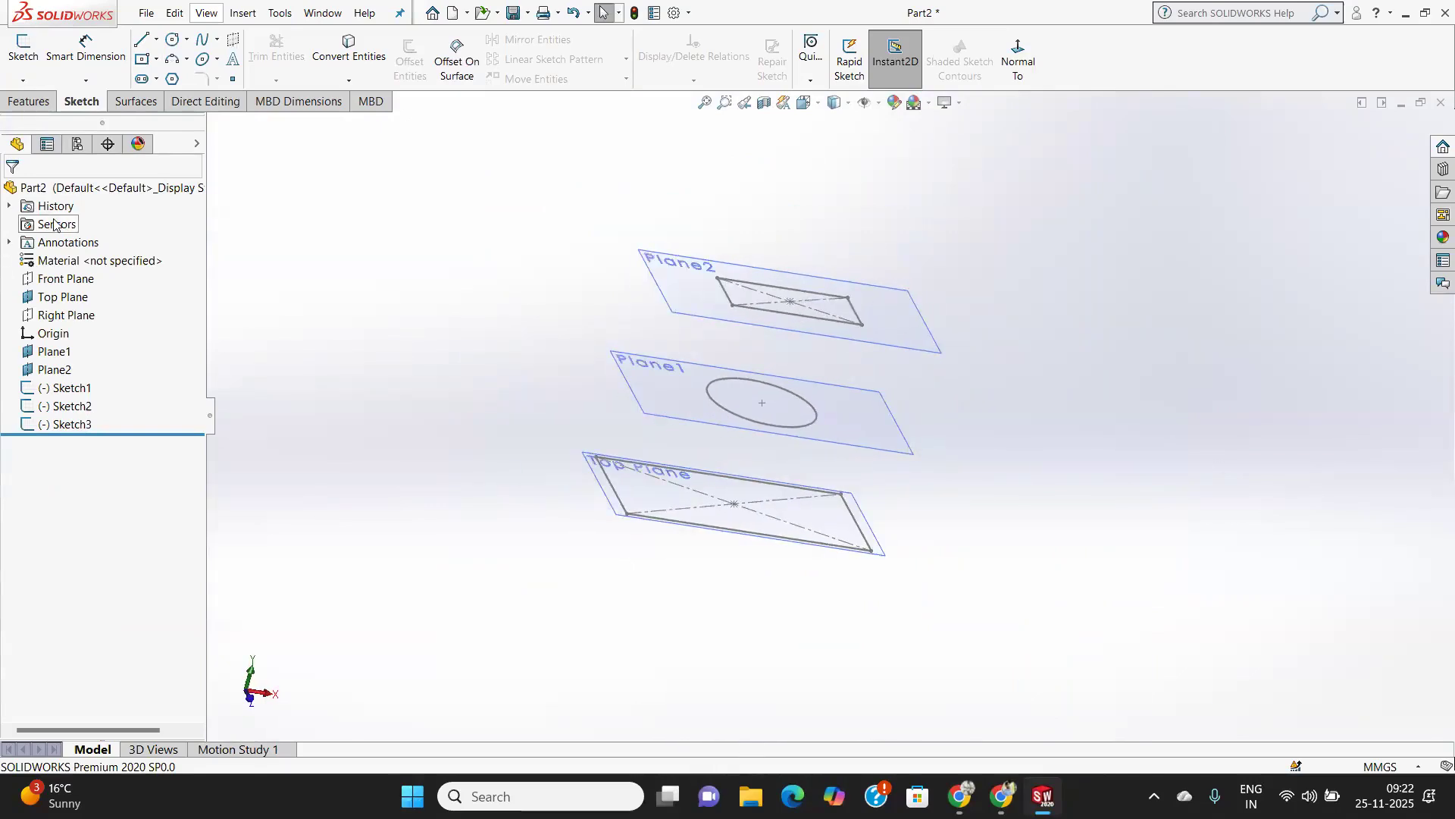
click(29, 103)
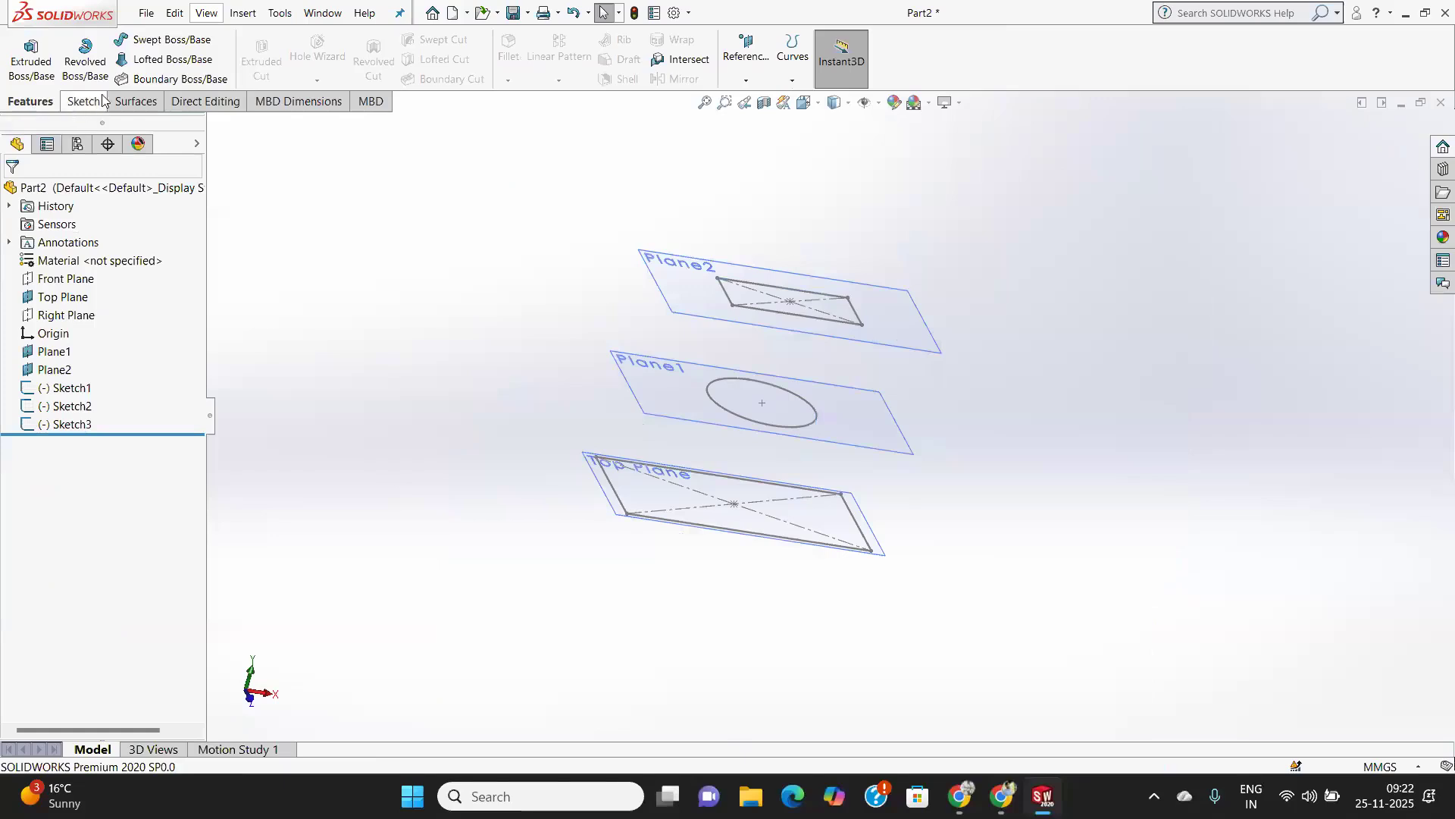
click(157, 59)
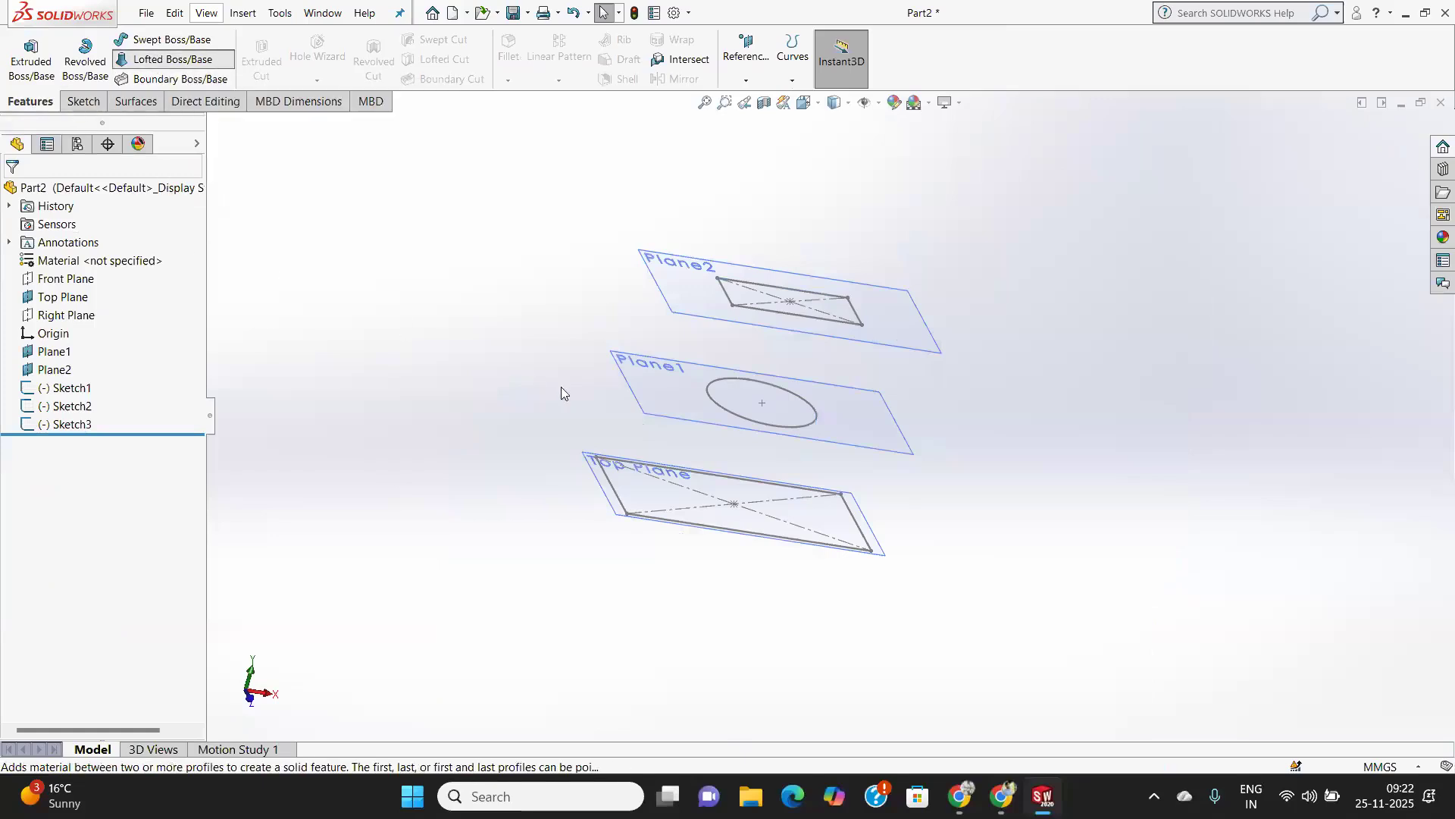
scroll(683, 522, down, 1)
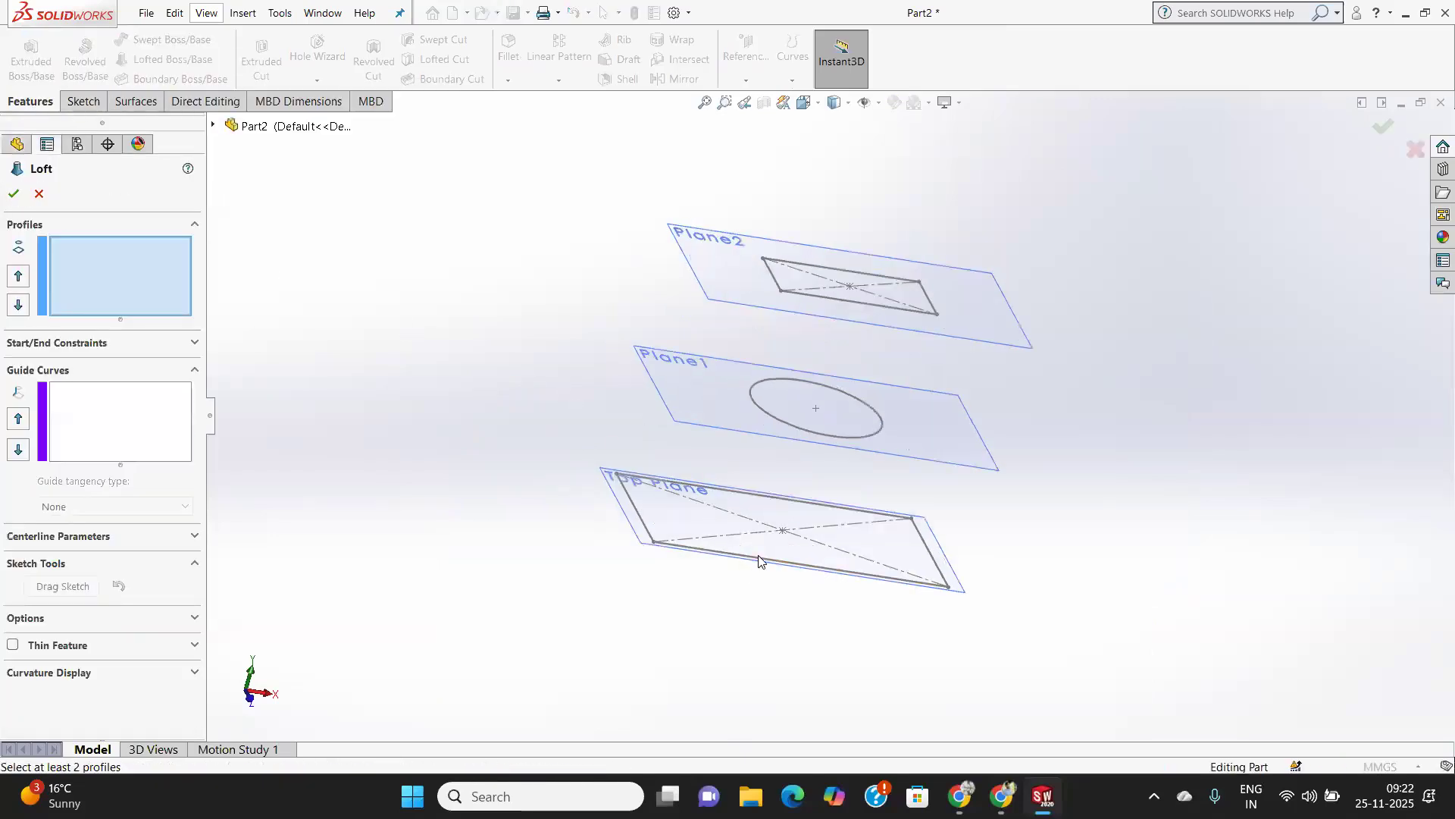
click(758, 564)
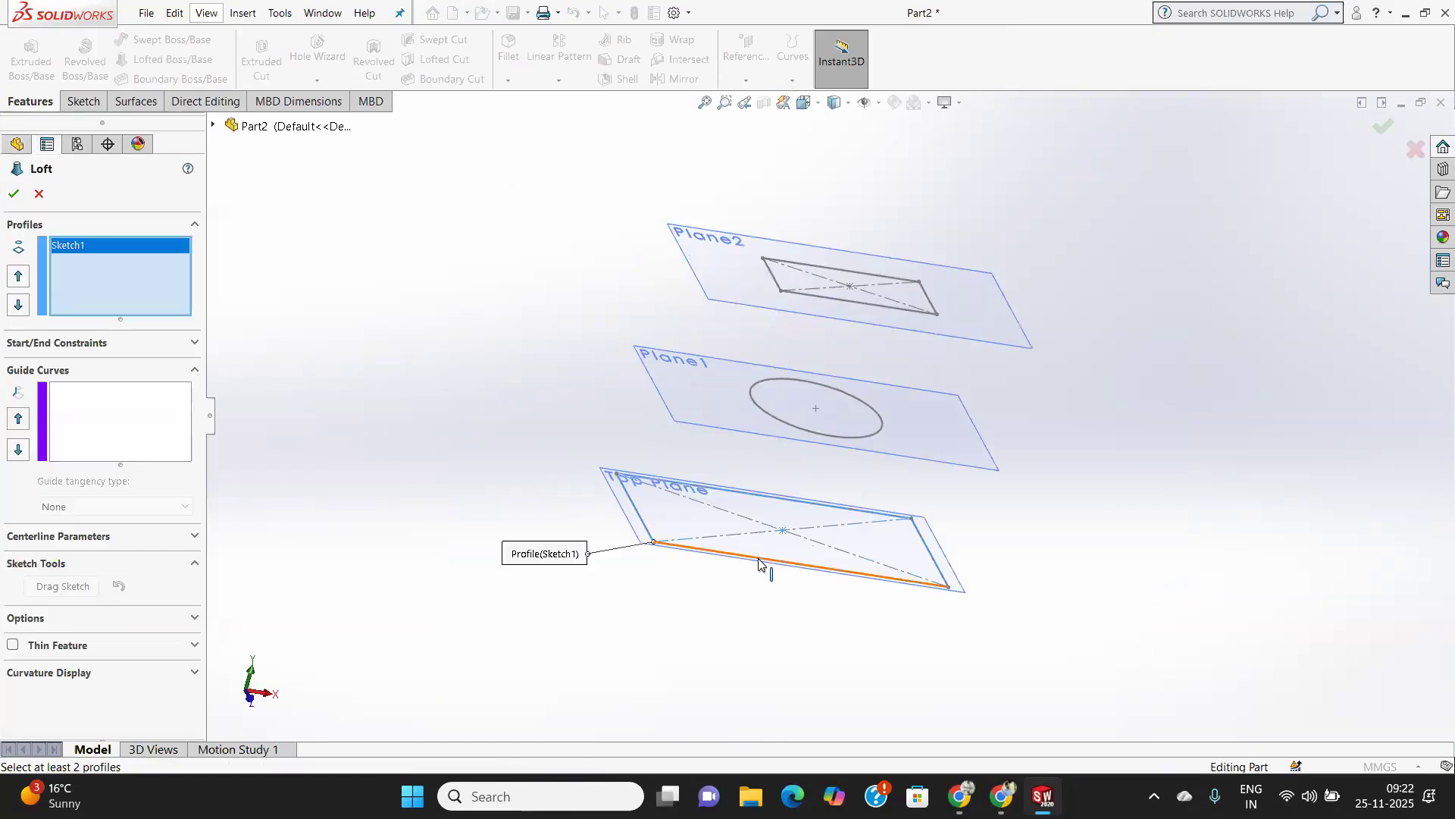
click(817, 434)
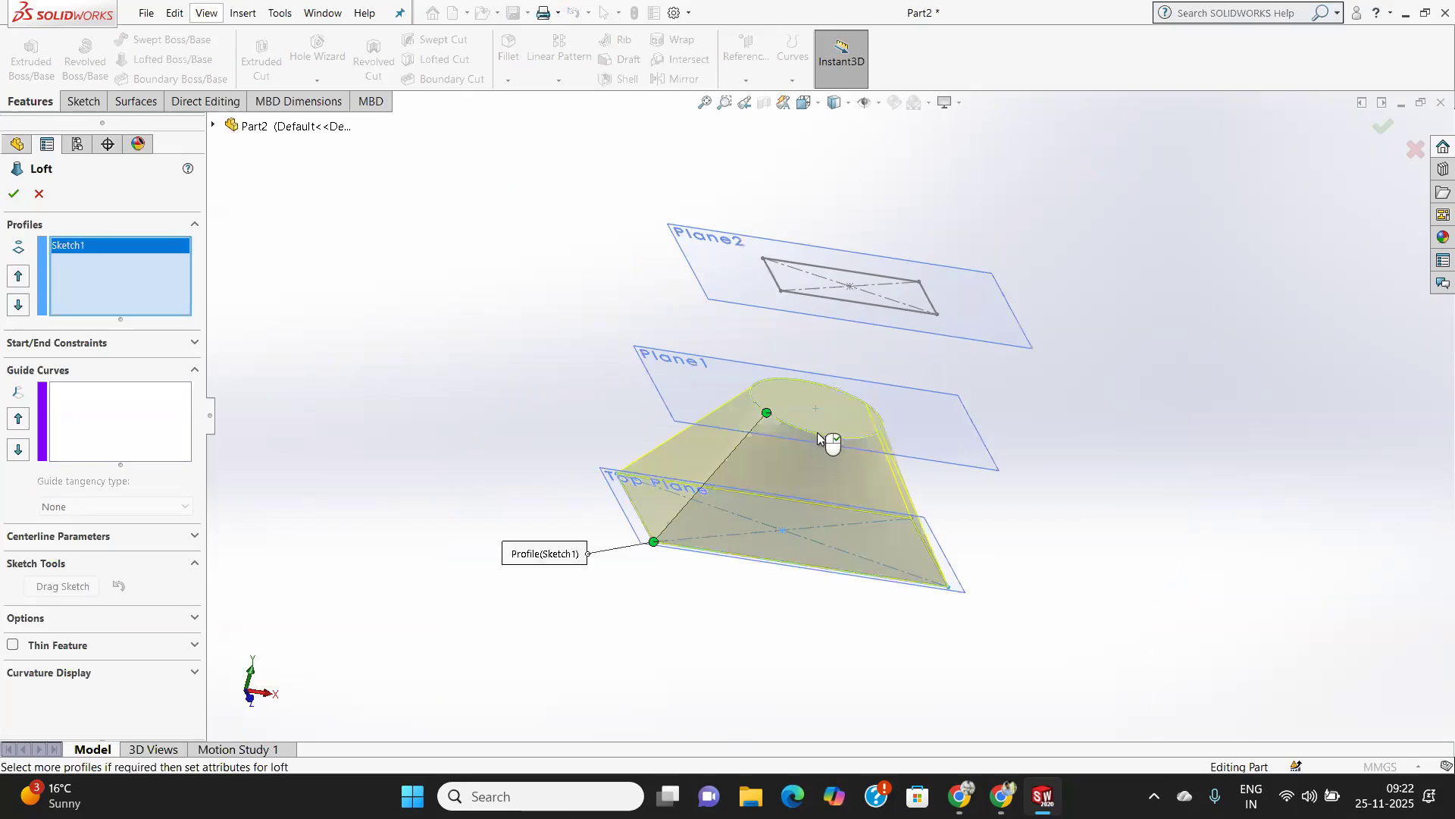
click(845, 302)
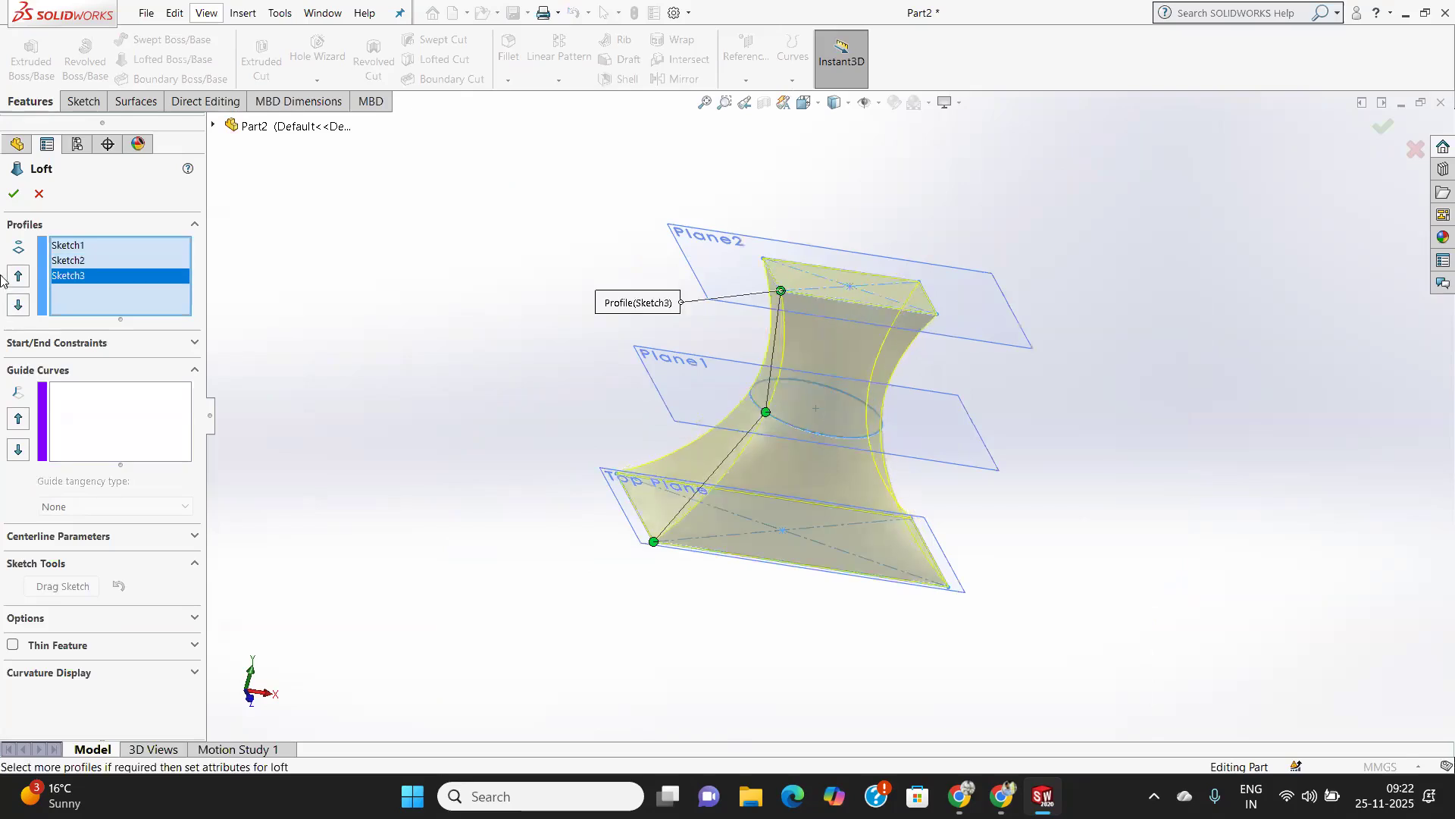
Try removing and re-picking the Plane2 rectangle profile at another corner and moving its connector point.
right_click(71, 277)
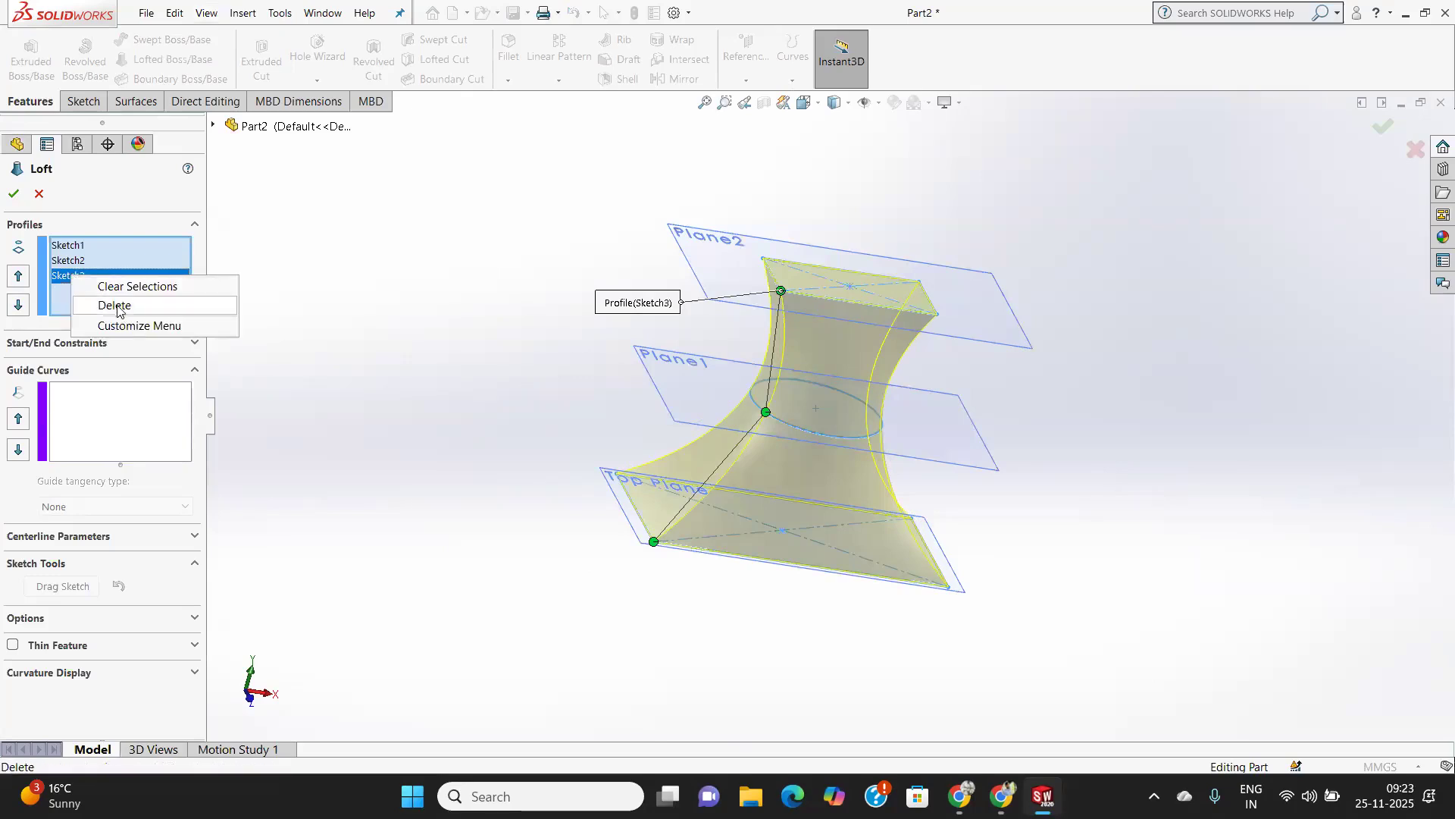
click(125, 306)
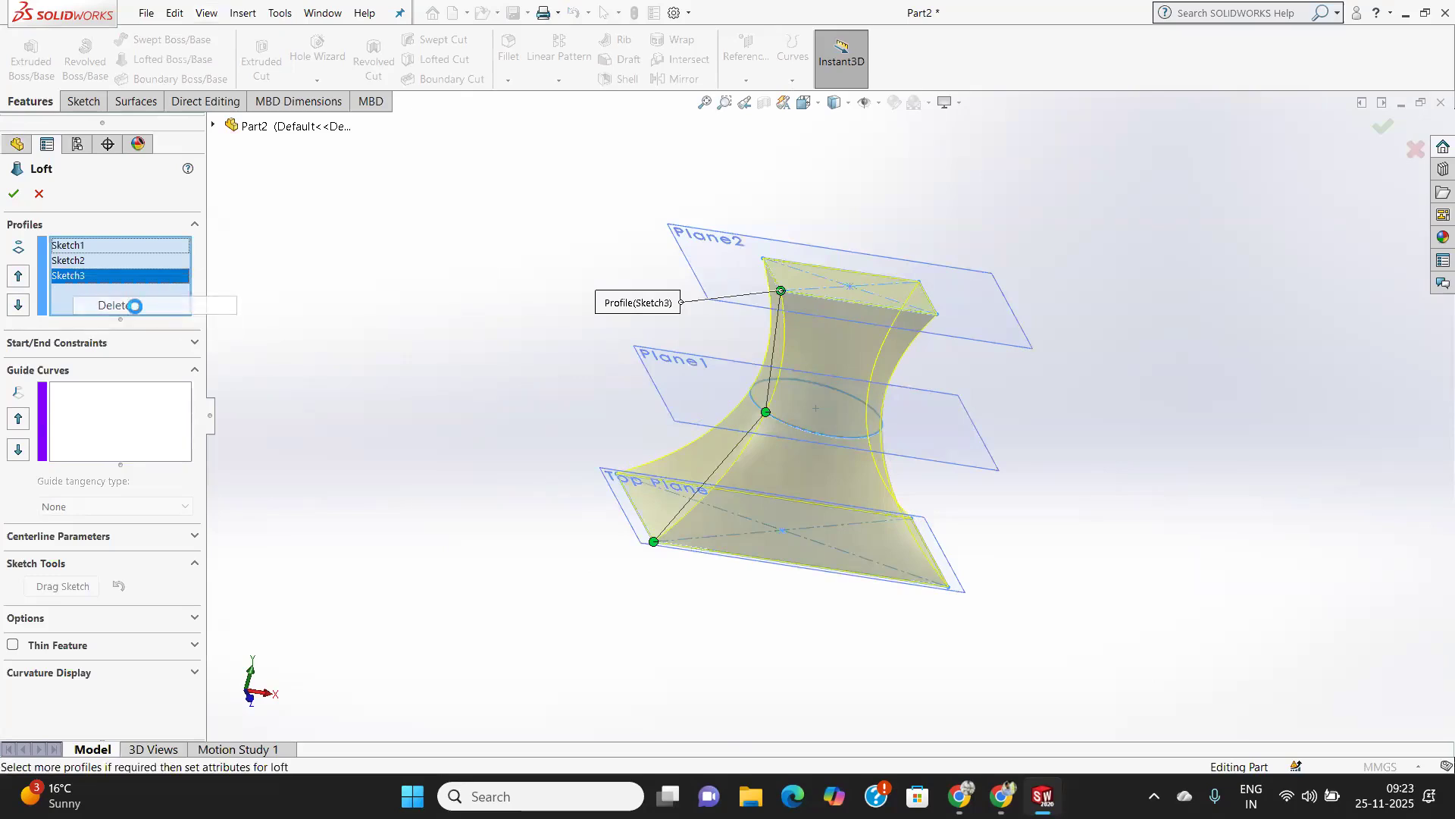
click(849, 276)
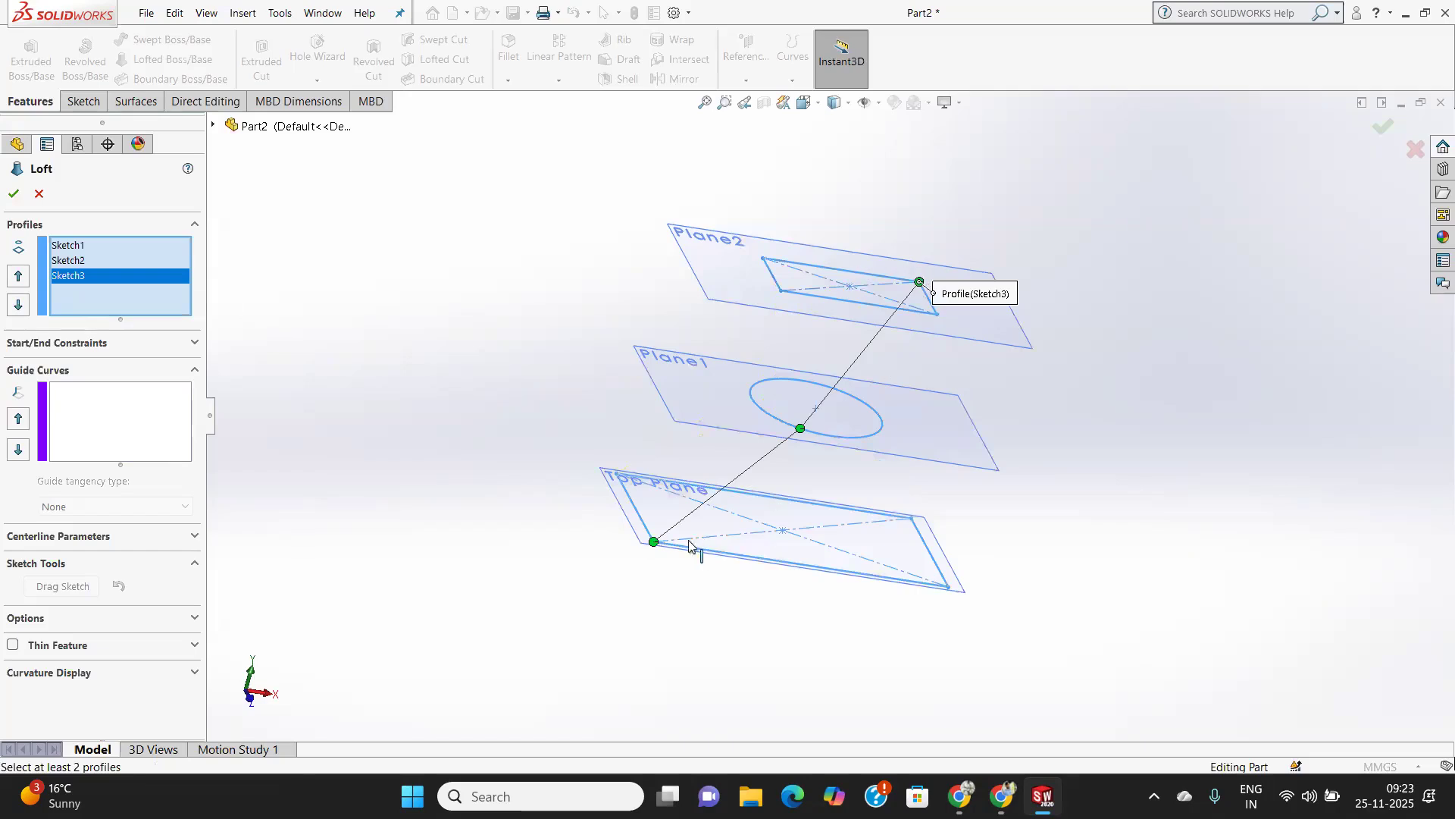
mouse_move(920, 282)
mouse_down()
mouse_move(936, 314)
mouse_move(783, 300)
mouse_up()
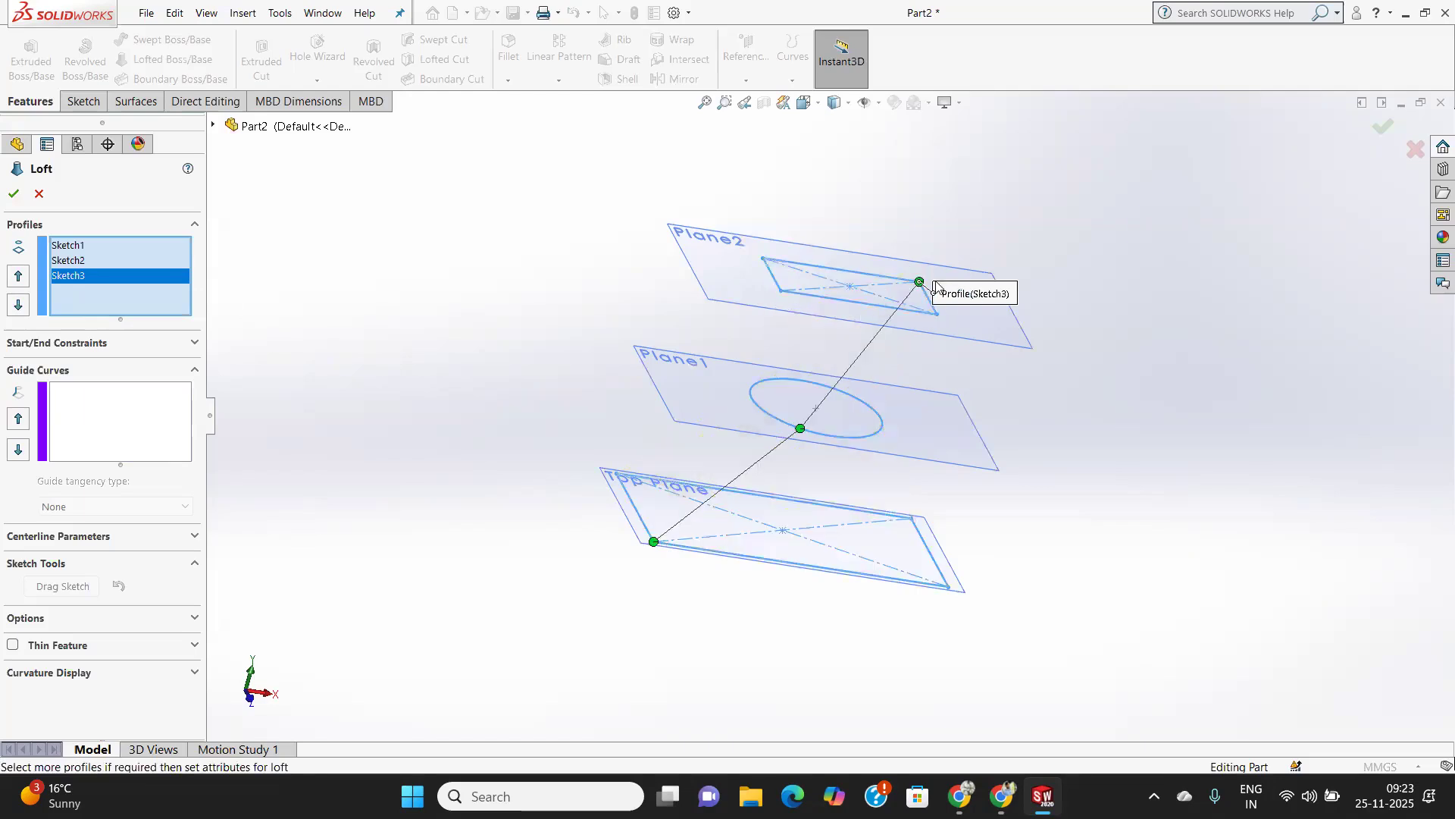
mouse_move(921, 284)
mouse_down()
mouse_move(944, 297)
mouse_move(907, 313)
mouse_move(782, 292)
mouse_up()
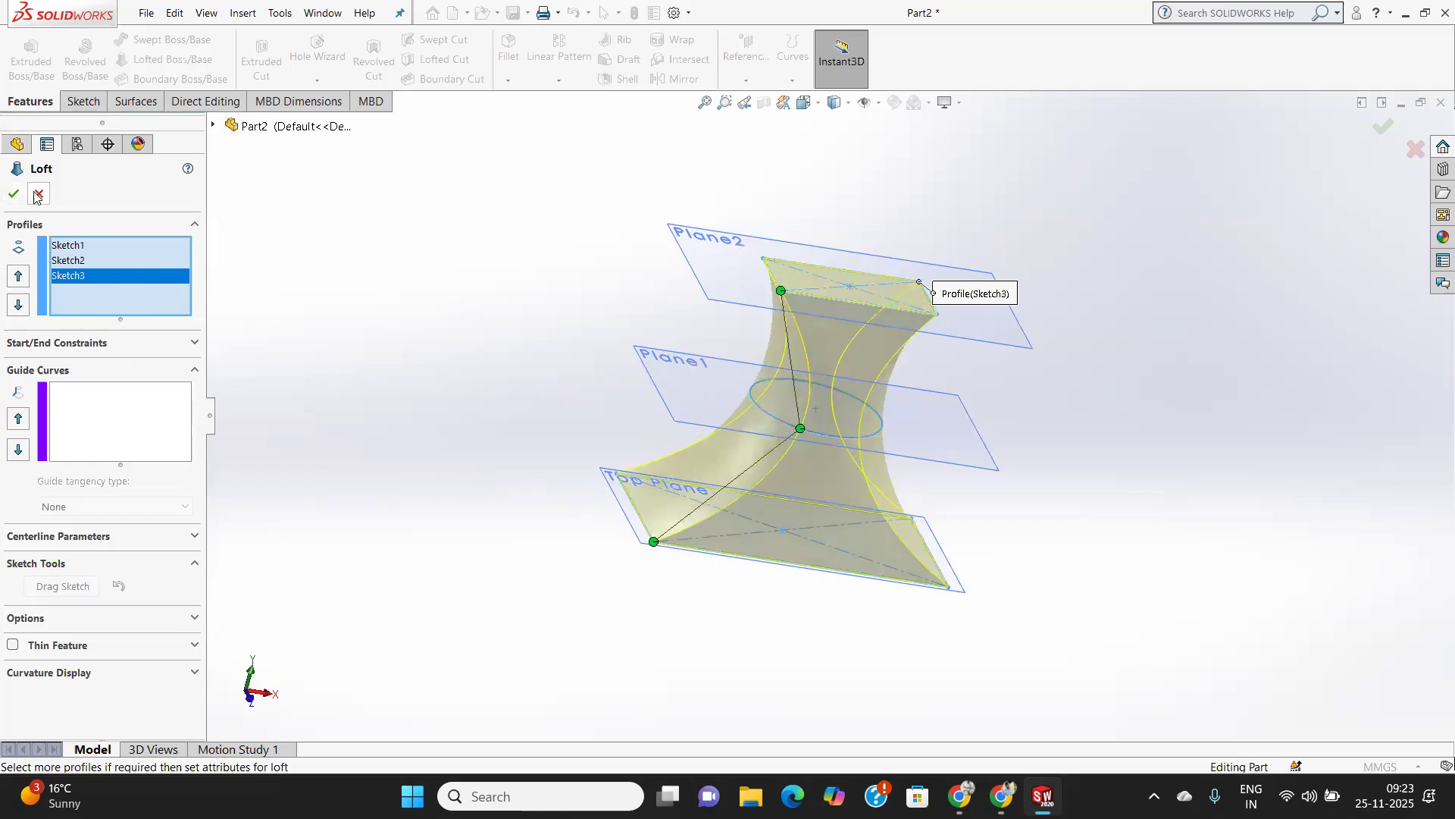
right_click(76, 278)
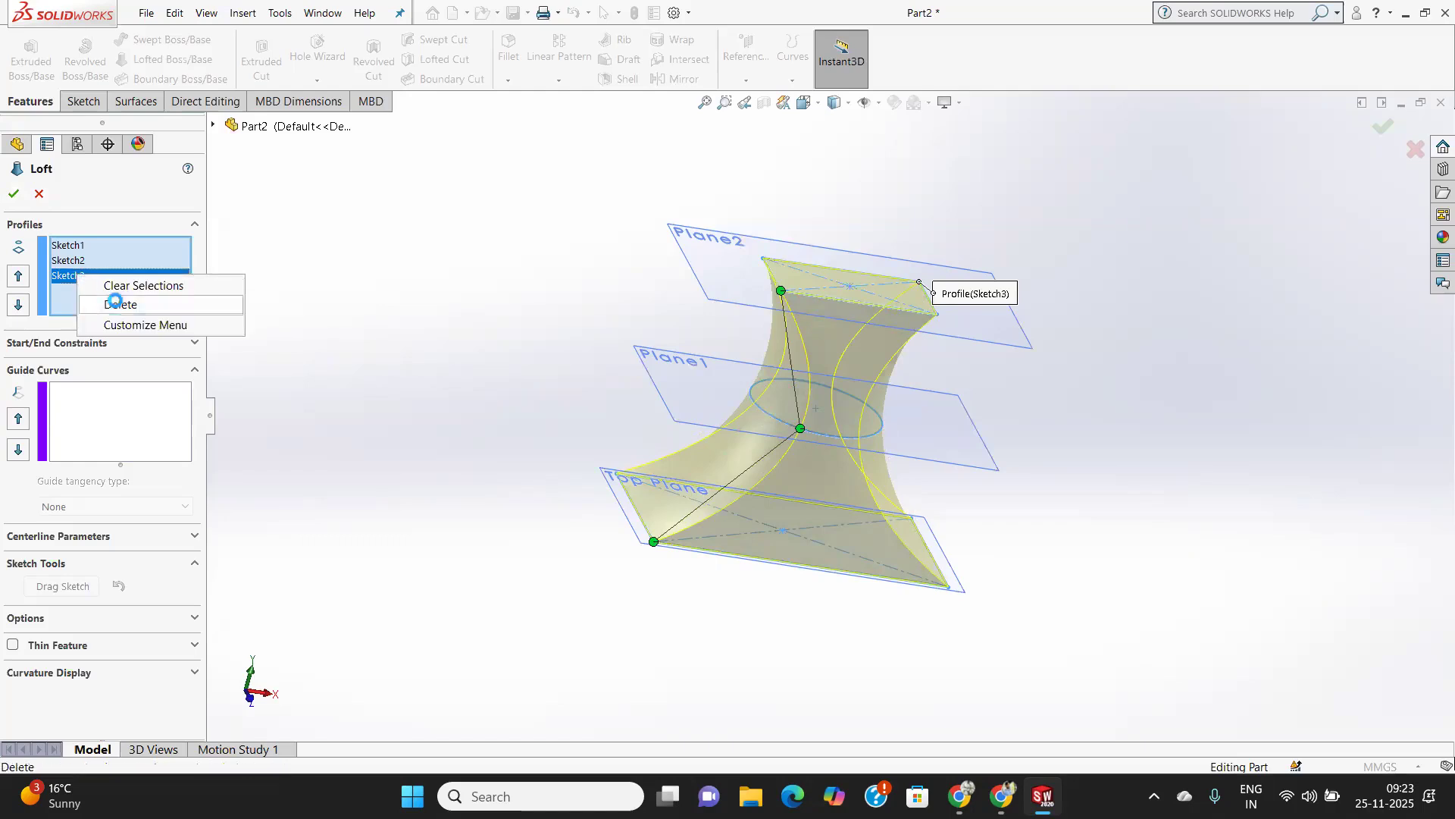
click(115, 304)
Re-pick the Plane2 rectangle as the third loft profile and confirm the loft.
click(851, 303)
middle_drag(838, 381, 732, 360)
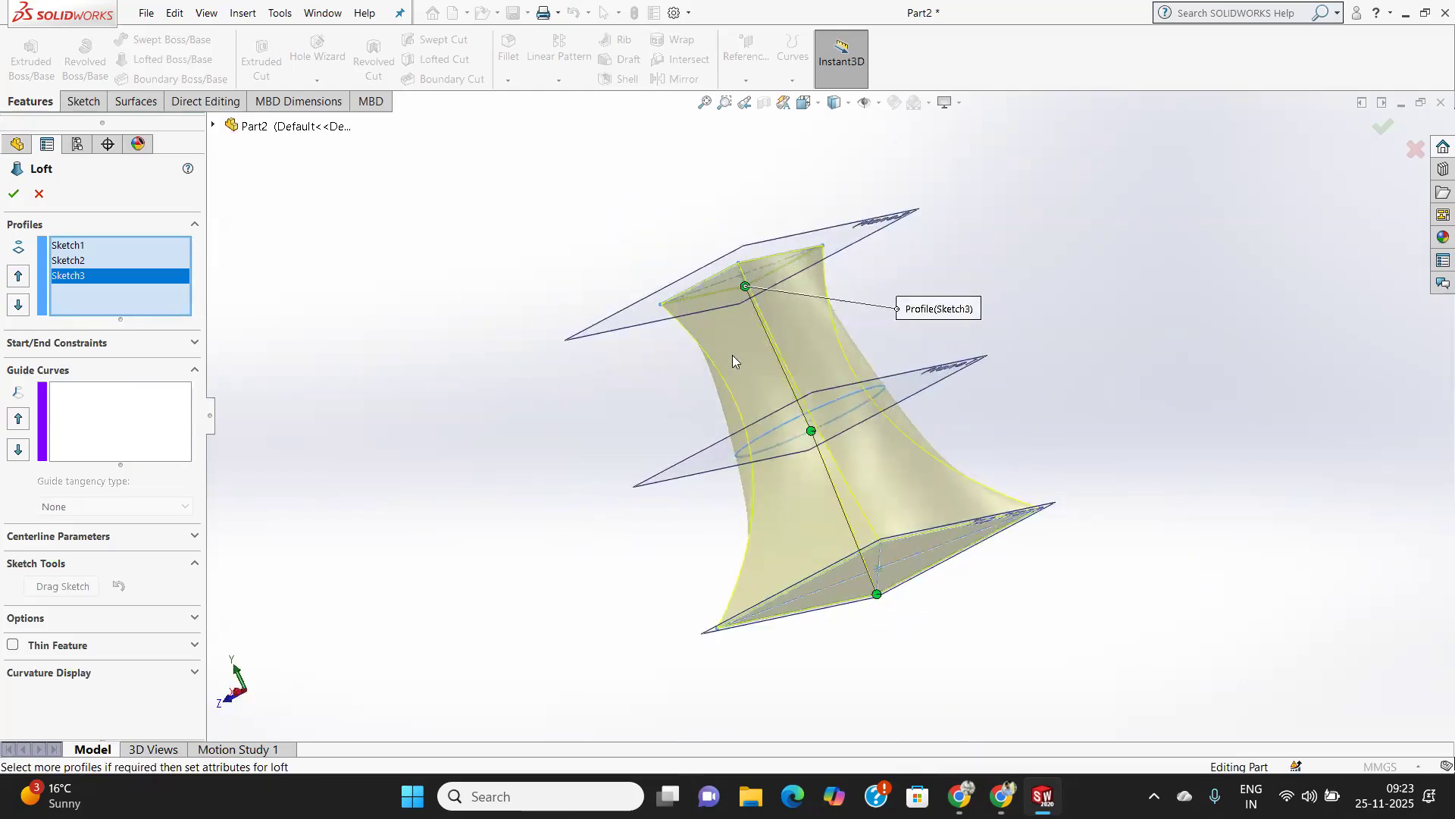
key(ctrl+7)
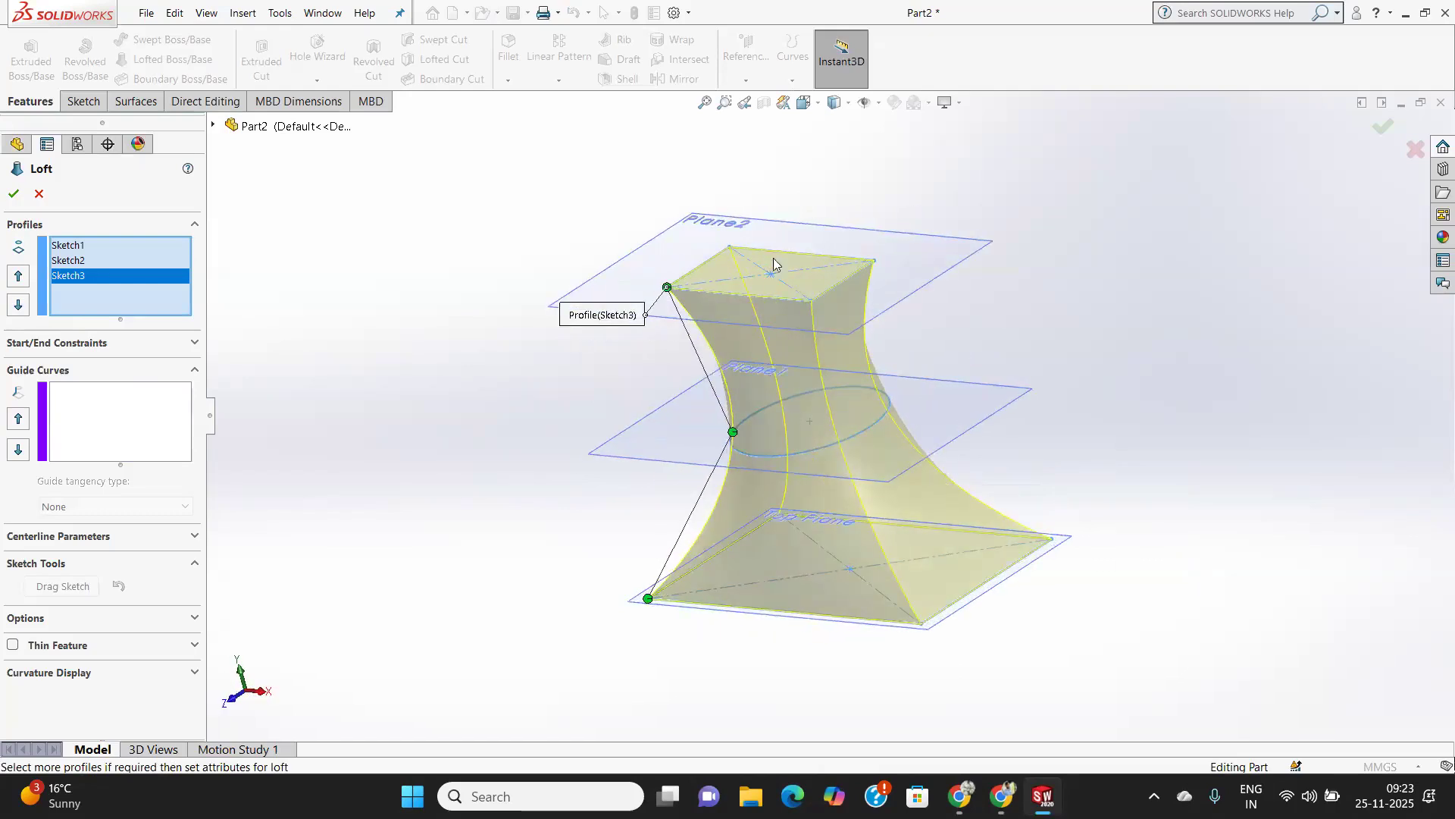
middle_drag(693, 398, 762, 393)
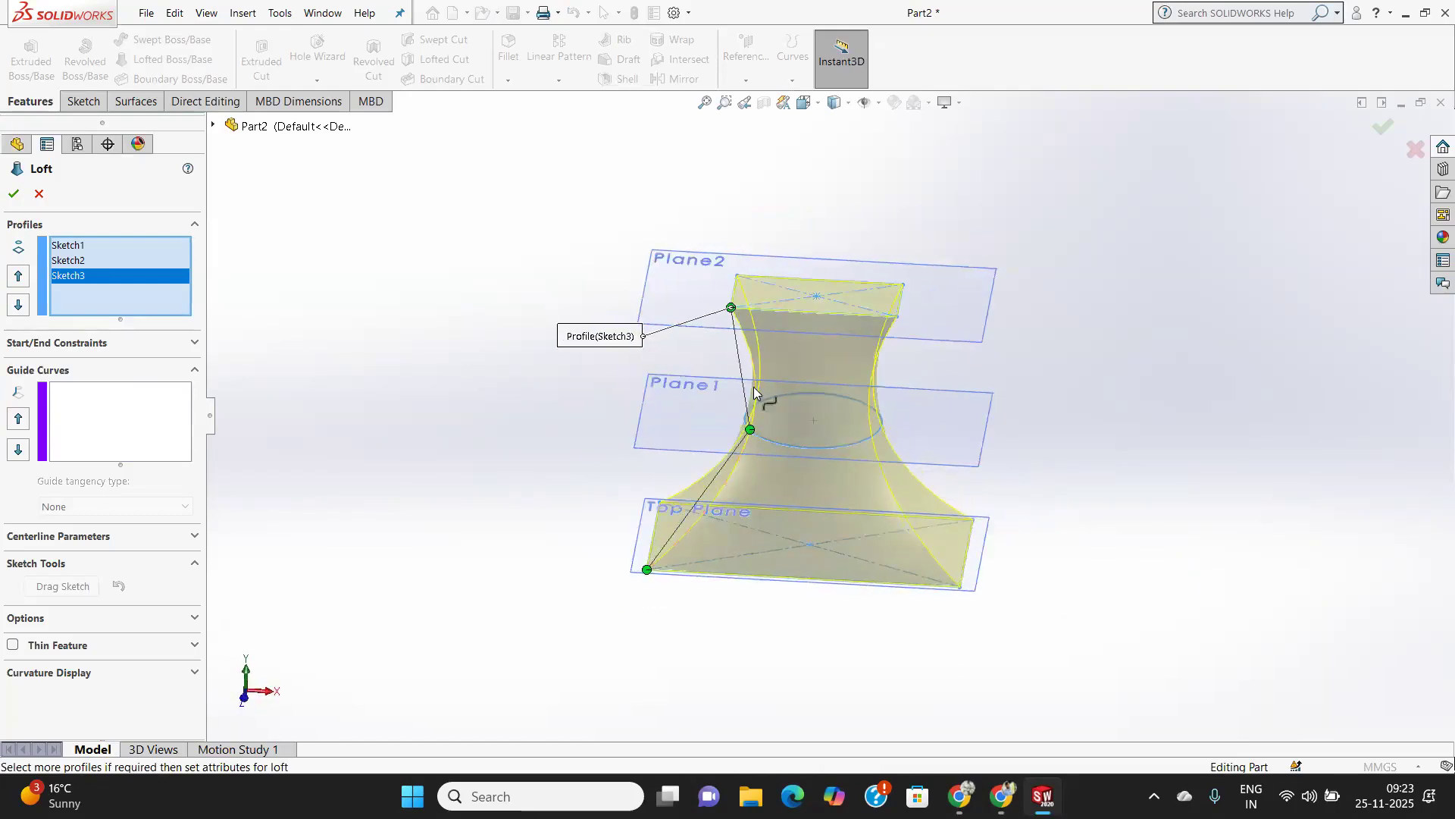
click(13, 191)
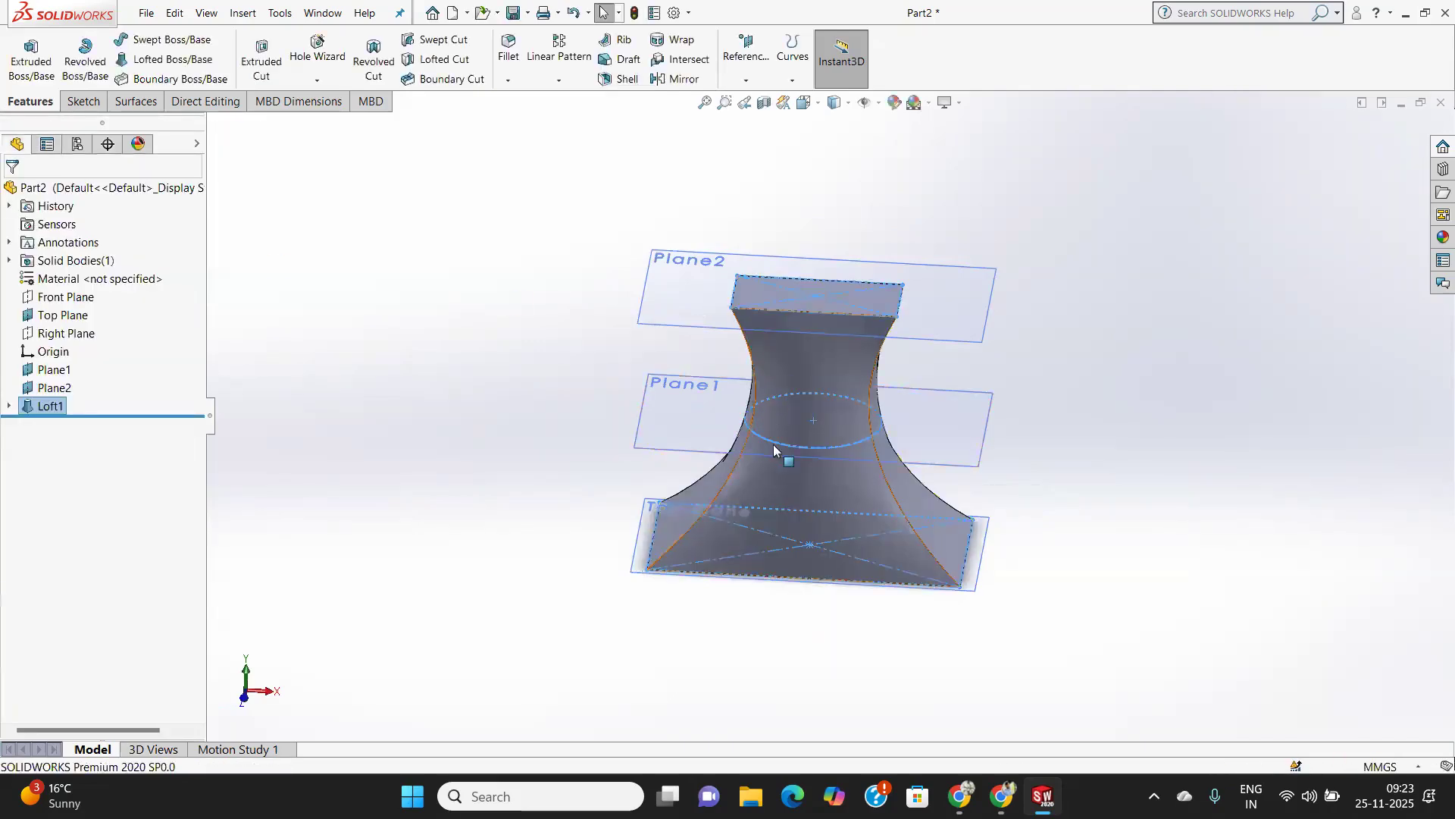
Zoom and rotate around the finished loft to inspect its shape.
scroll(781, 426, down, 2)
scroll(781, 423, up, 2)
scroll(781, 423, down, 2)
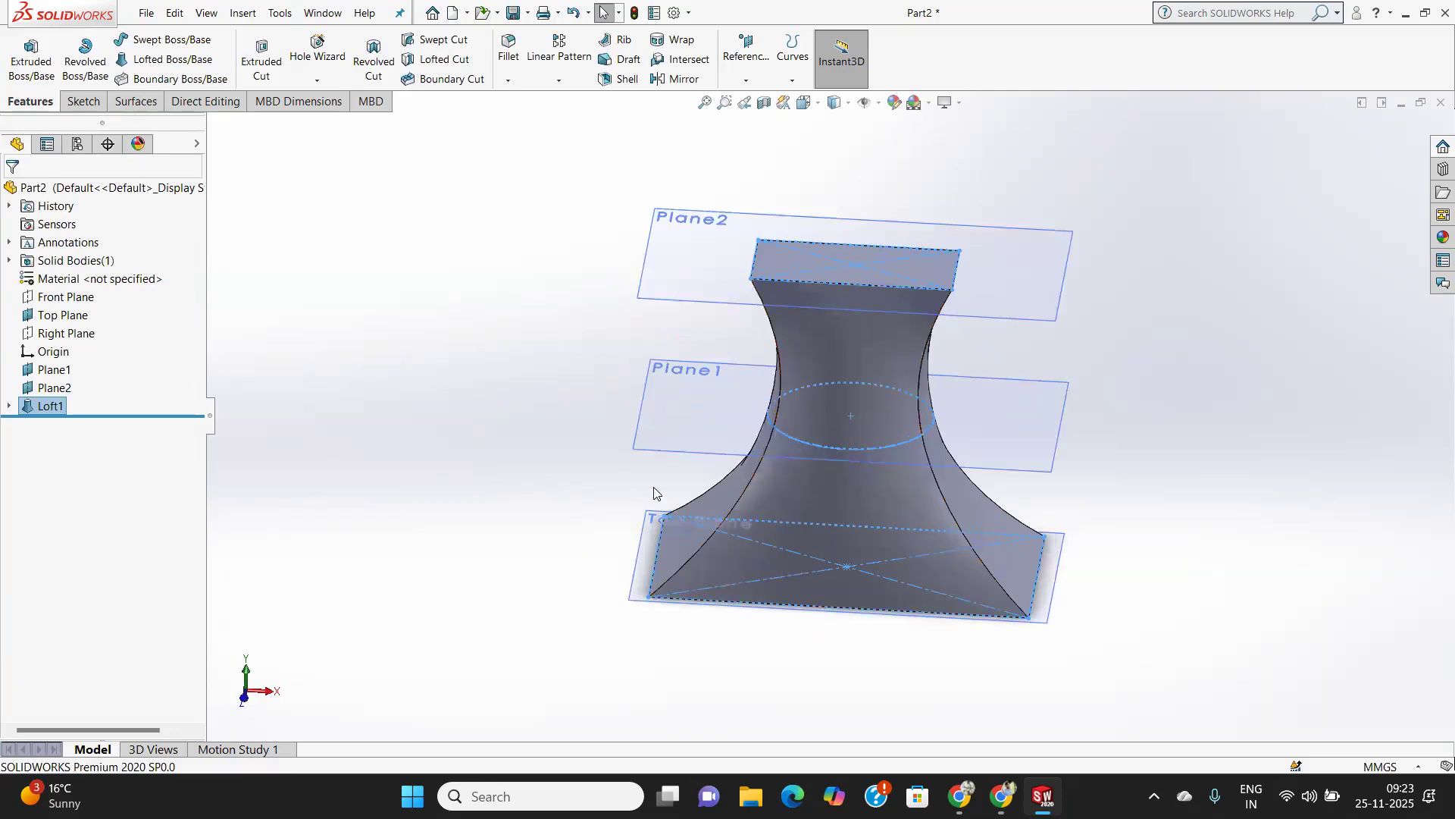
scroll(643, 417, up, 3)
middle_drag(687, 435, 719, 460)
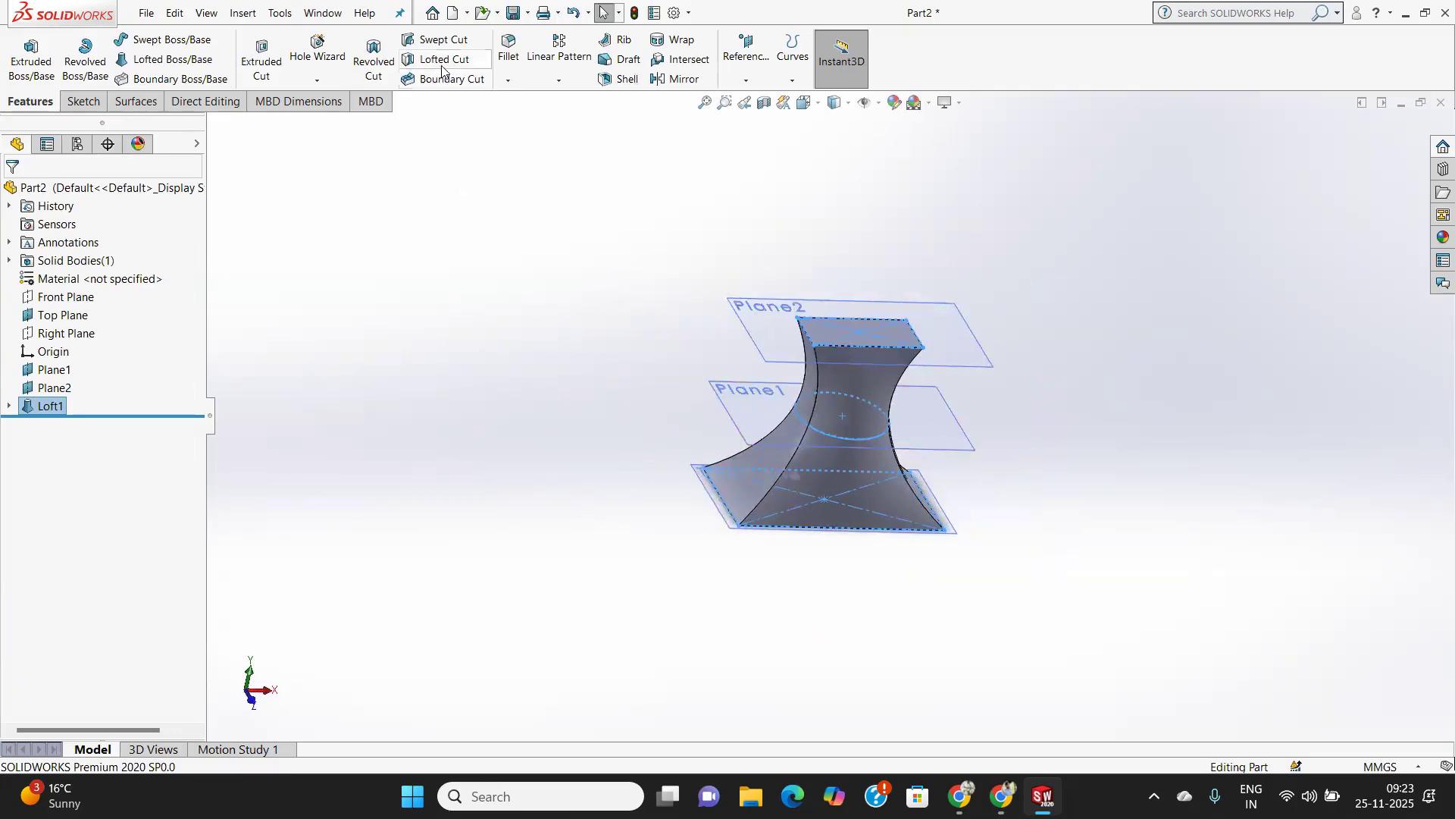
scroll(759, 458, up, 1)
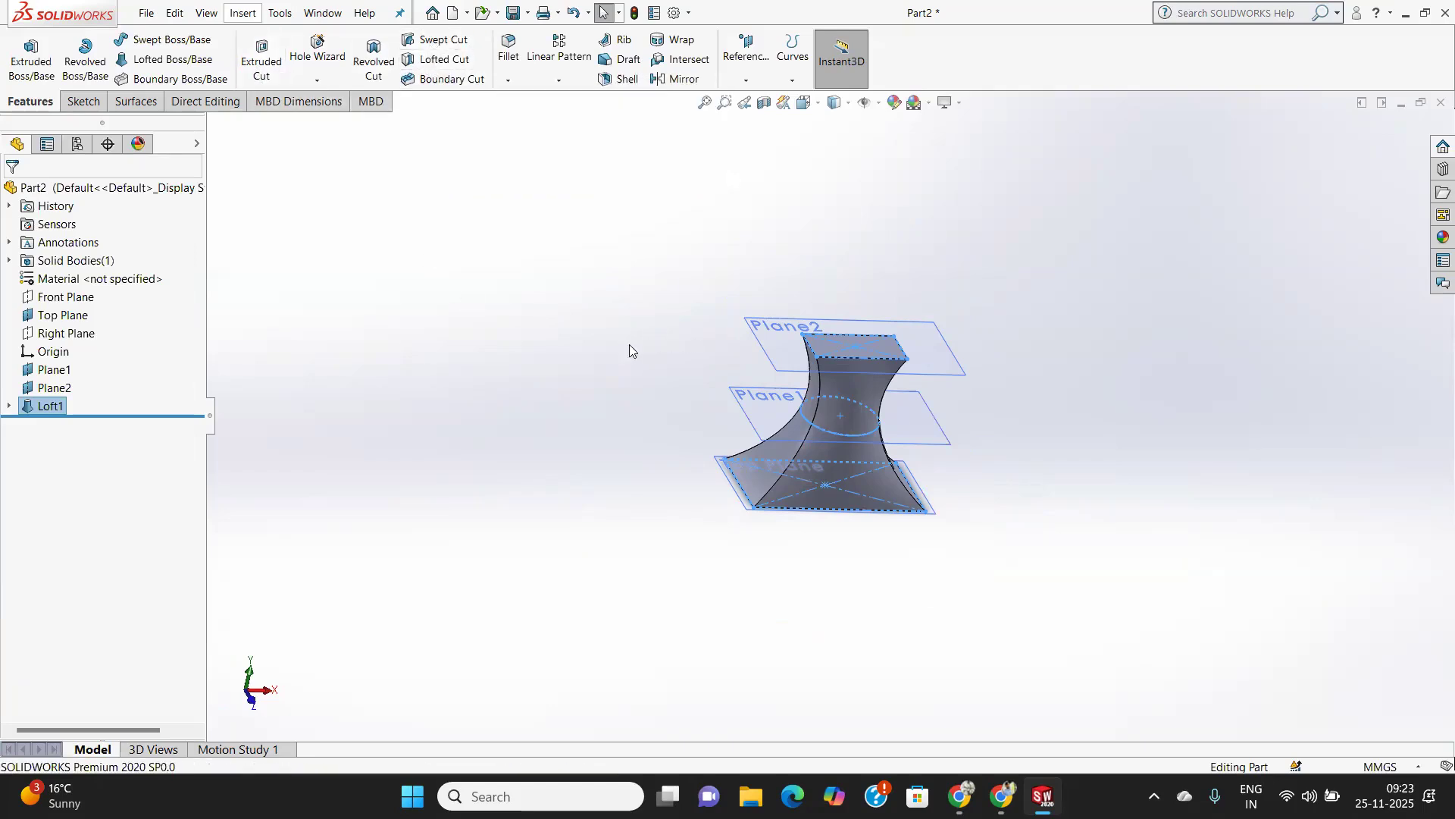
scroll(880, 471, up, 2)
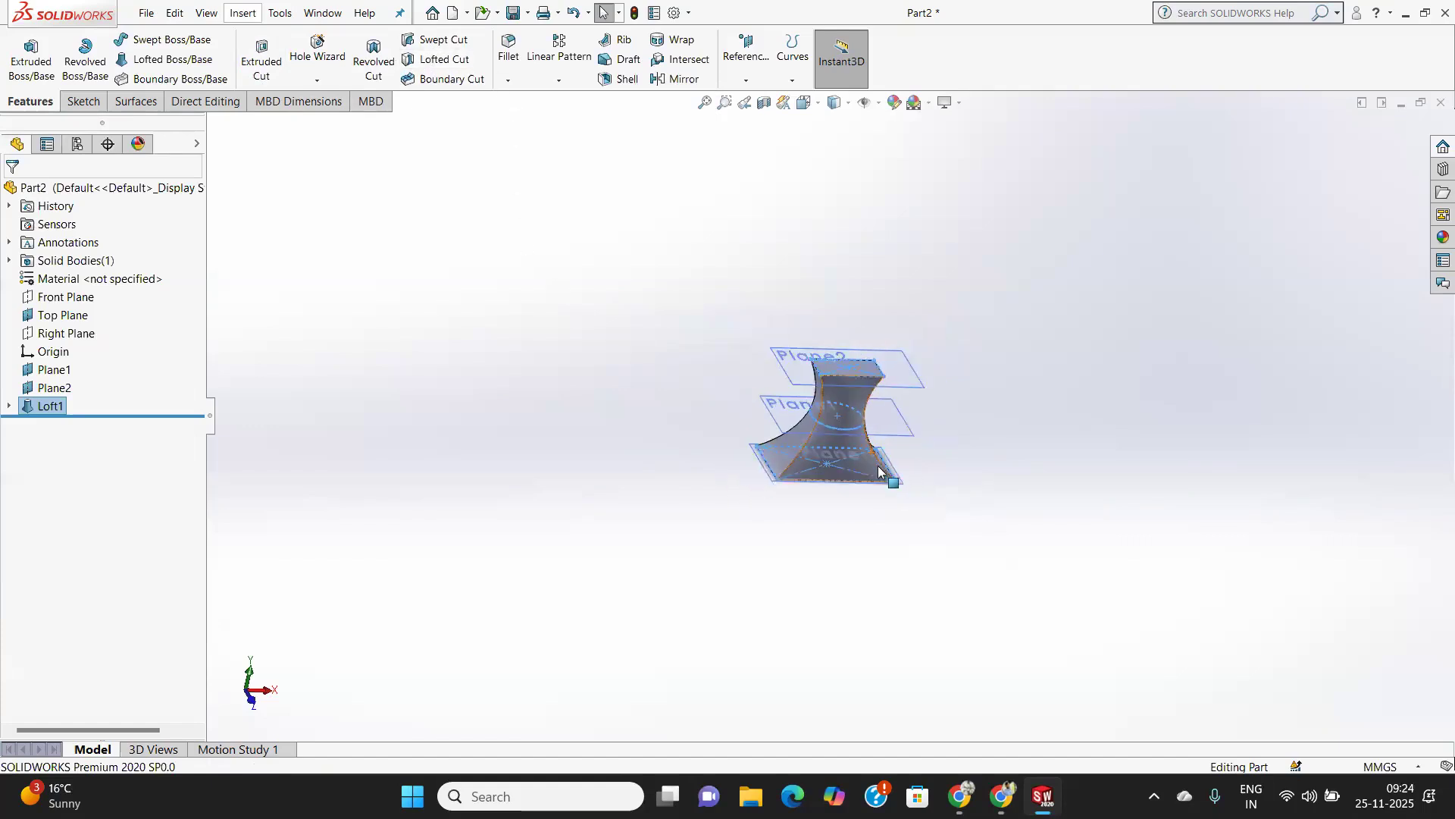
scroll(879, 471, down, 3)
scroll(799, 271, up, 3)
scroll(799, 270, down, 3)
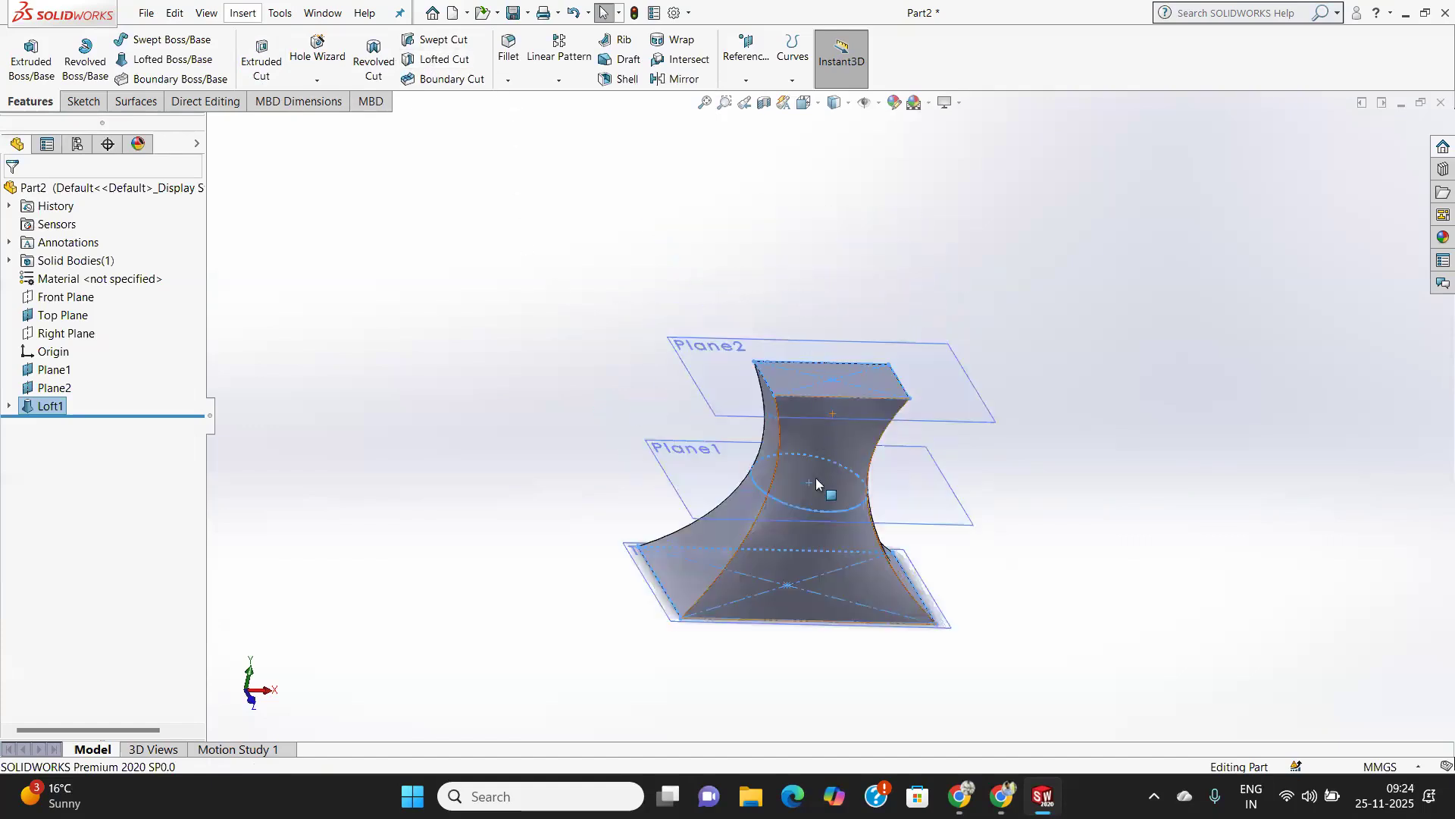
scroll(814, 478, down, 3)
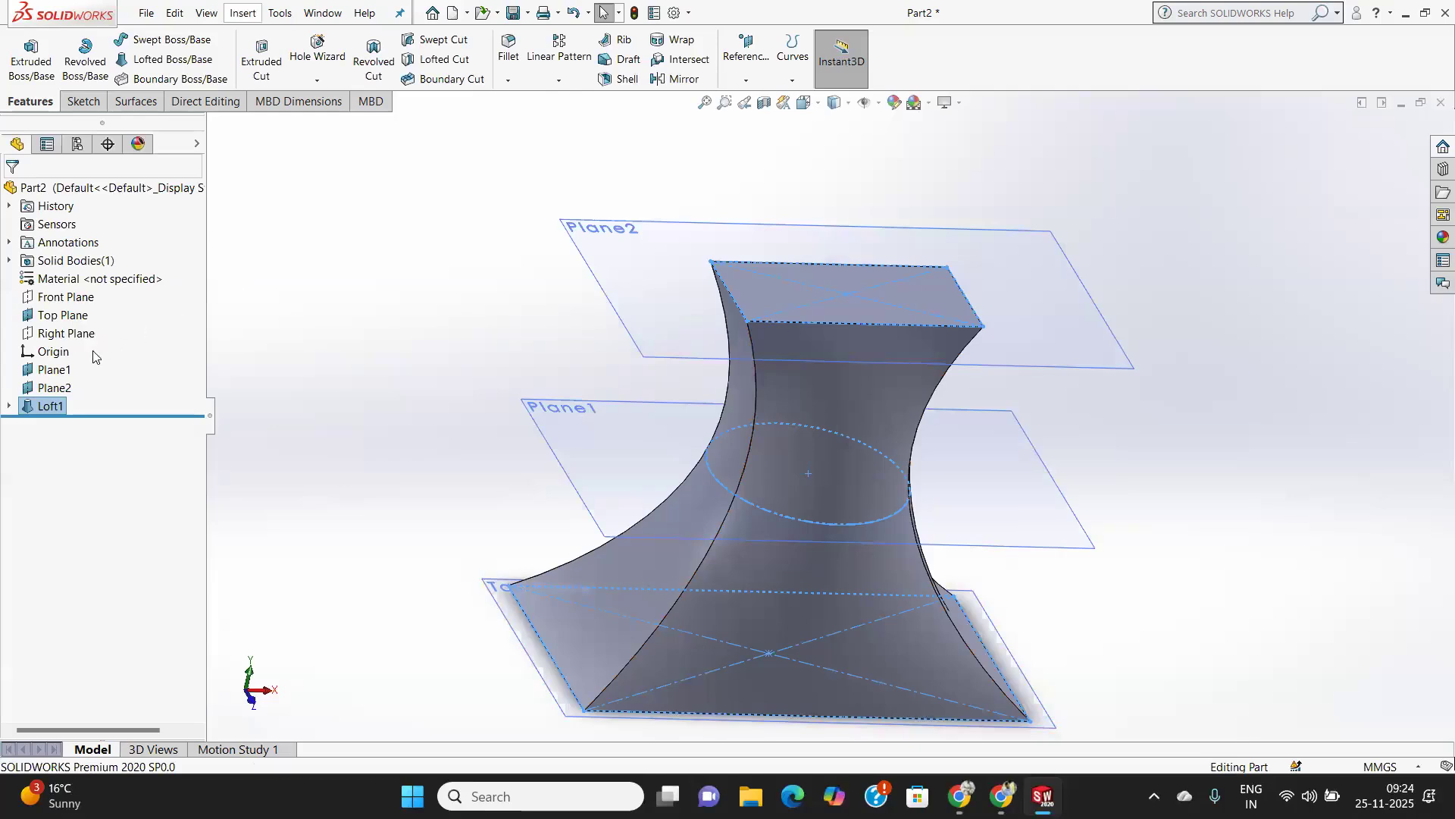
Start a new sketch on the Top Plane and draw a centre rectangle on the origin, inside the loft's base rectangle, then exit the sketch.
click(63, 313)
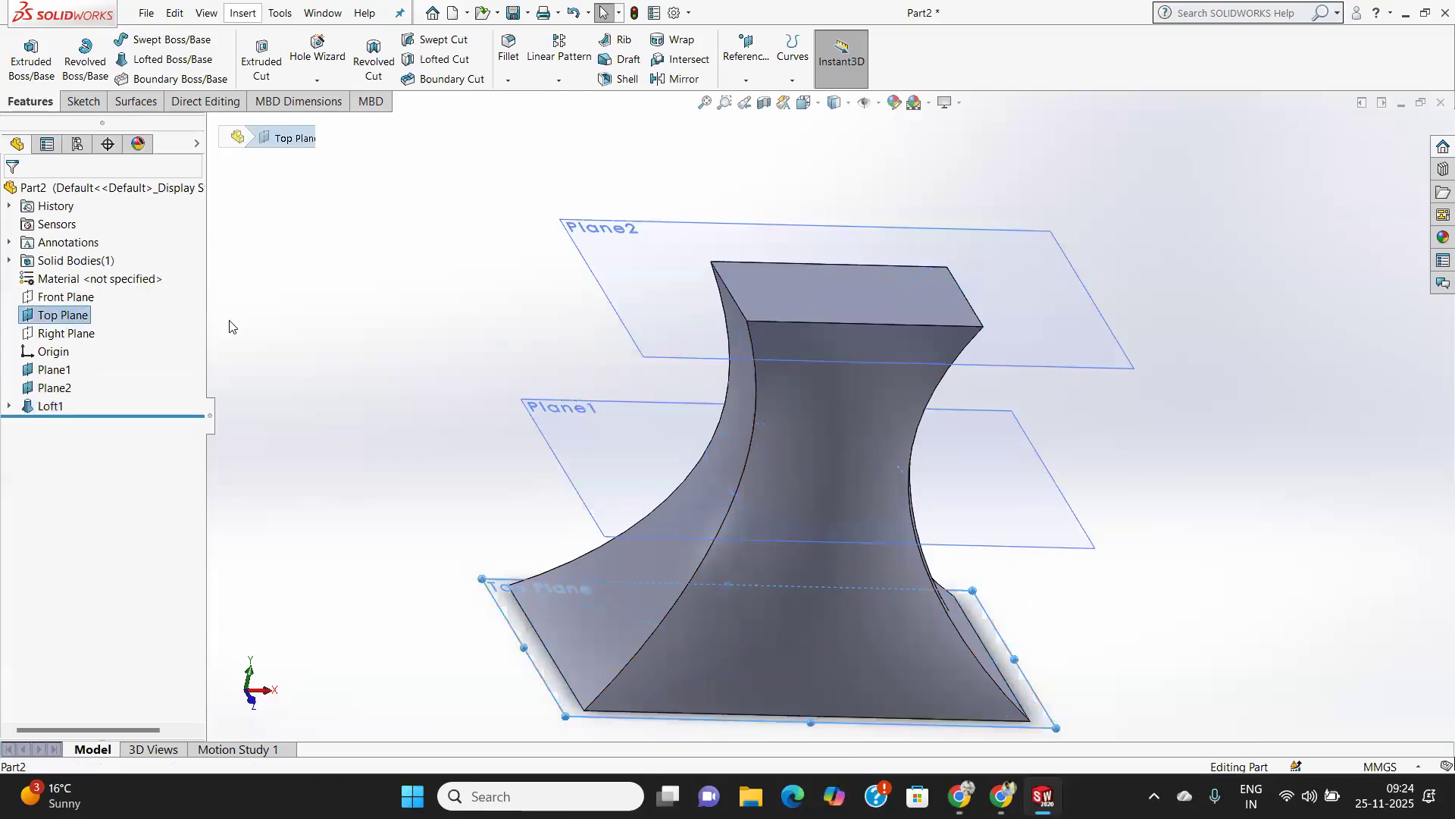
click(73, 101)
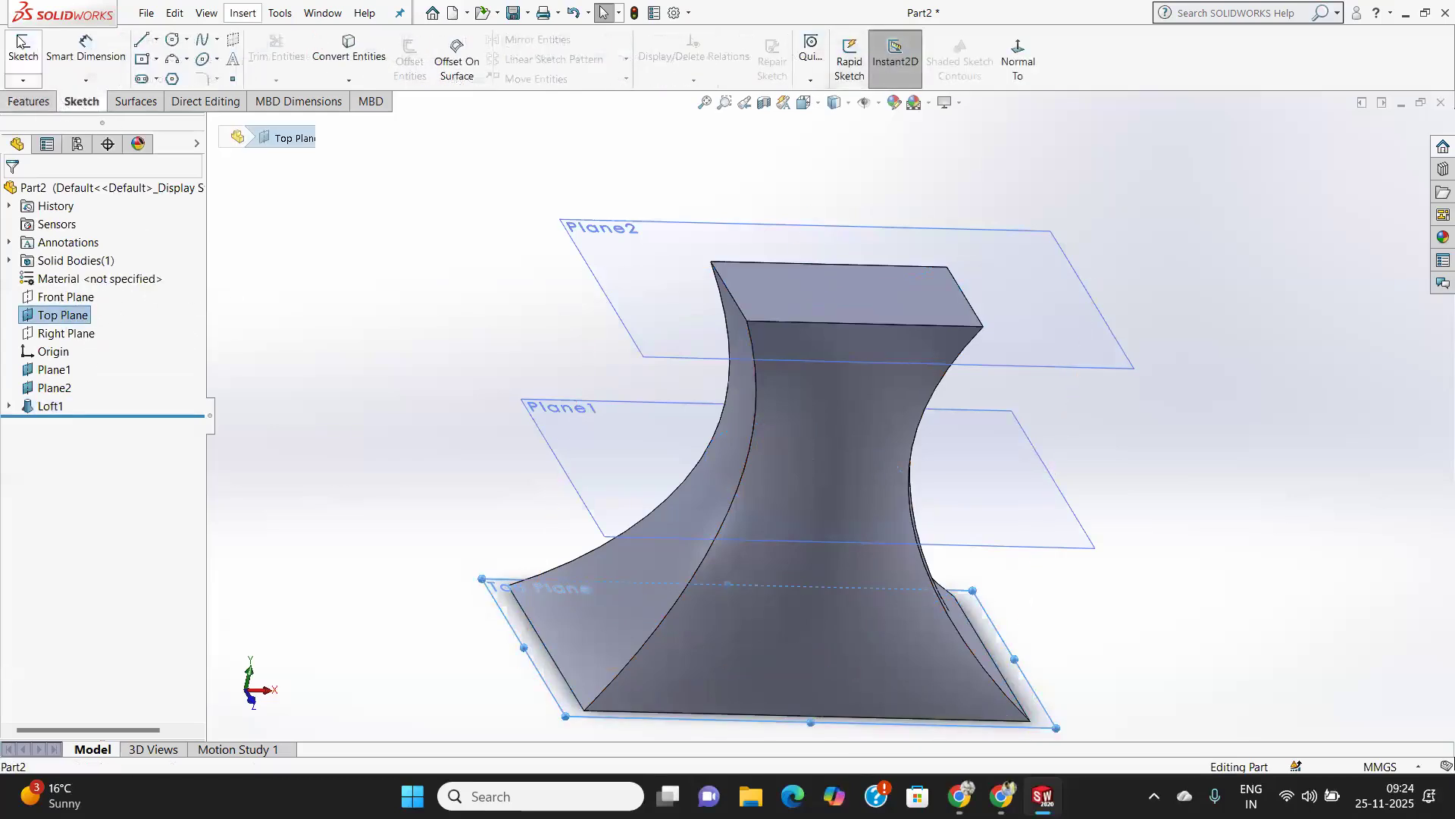
click(21, 47)
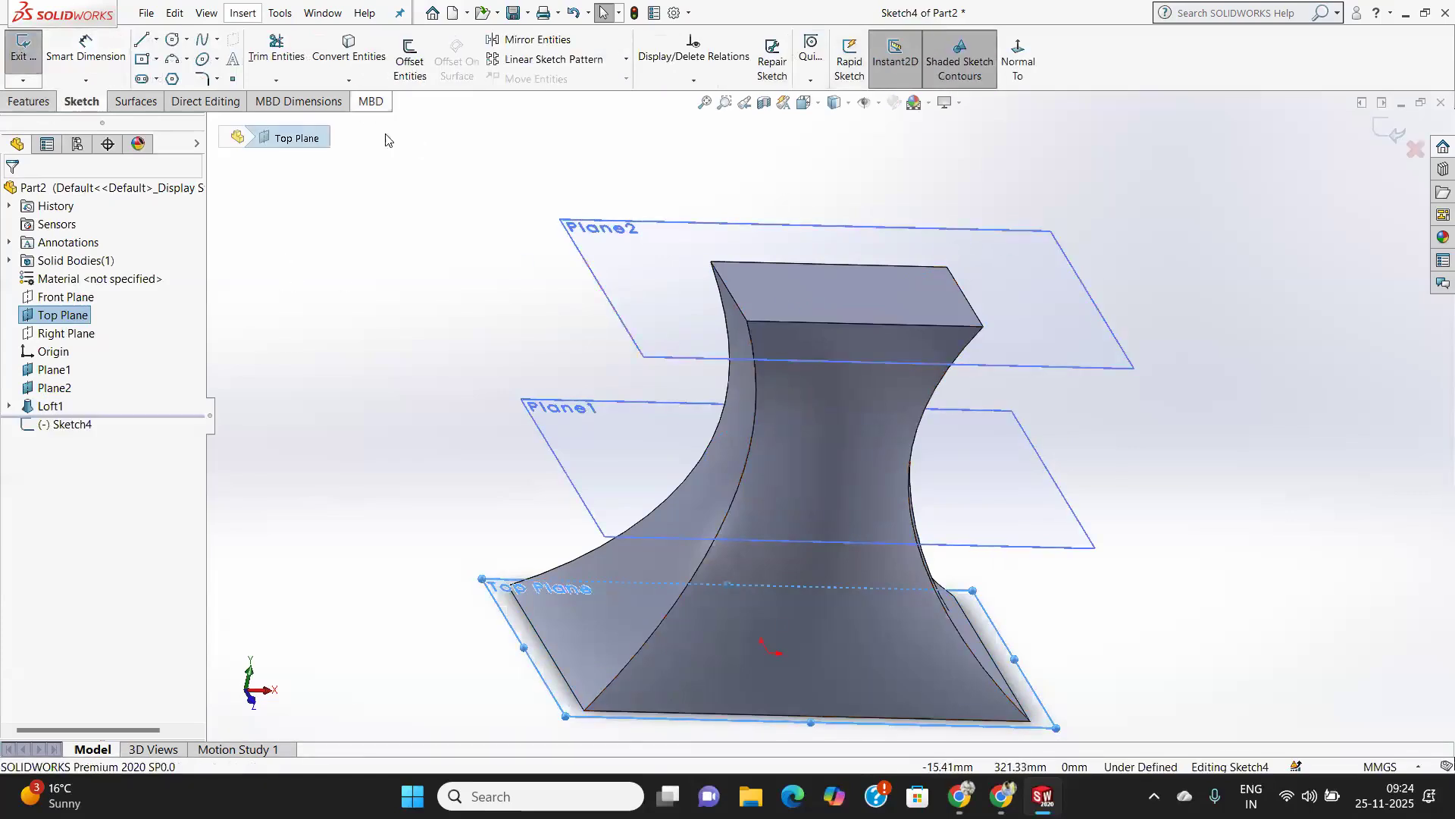
key(ctrl+8)
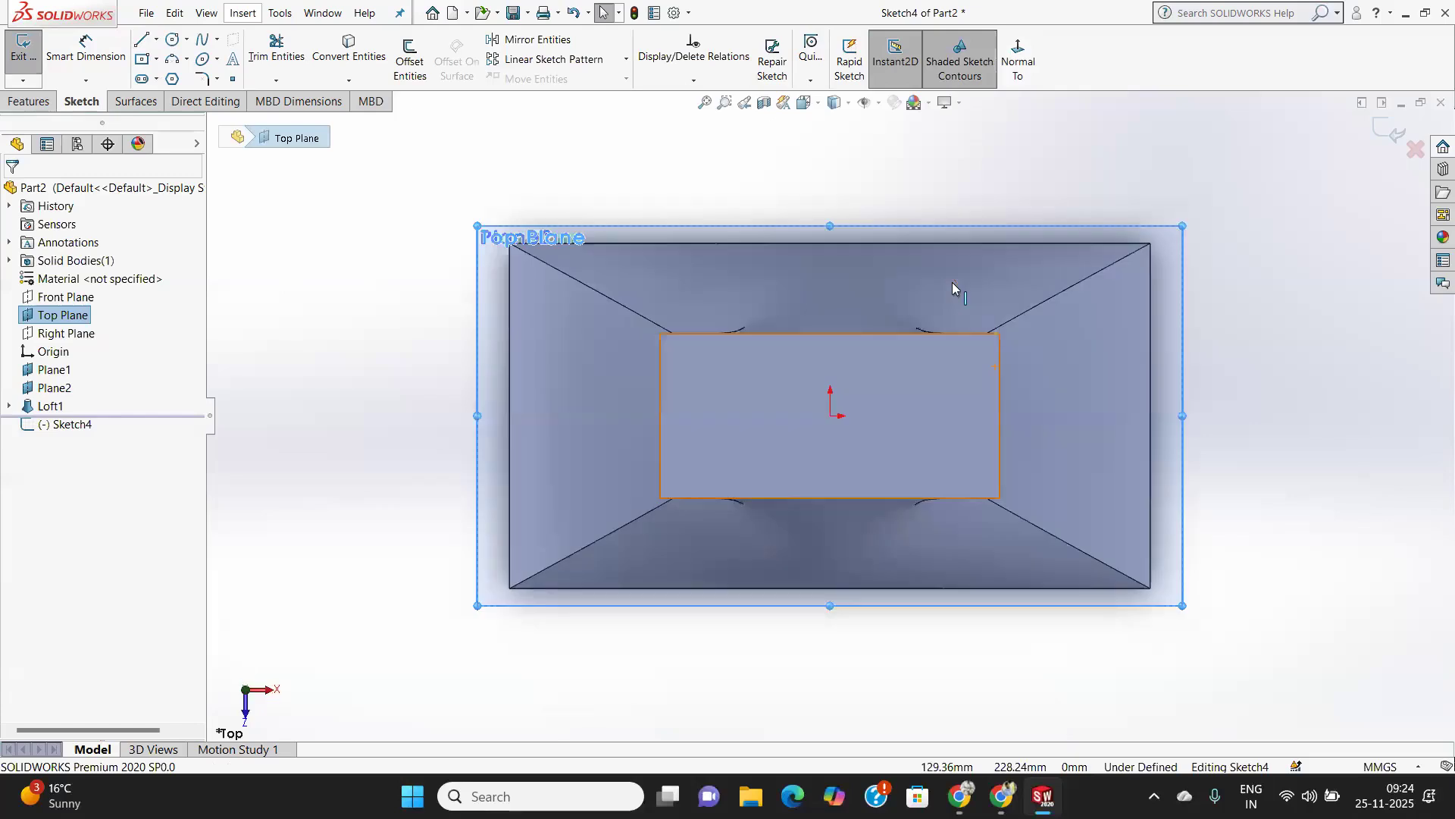
click(171, 40)
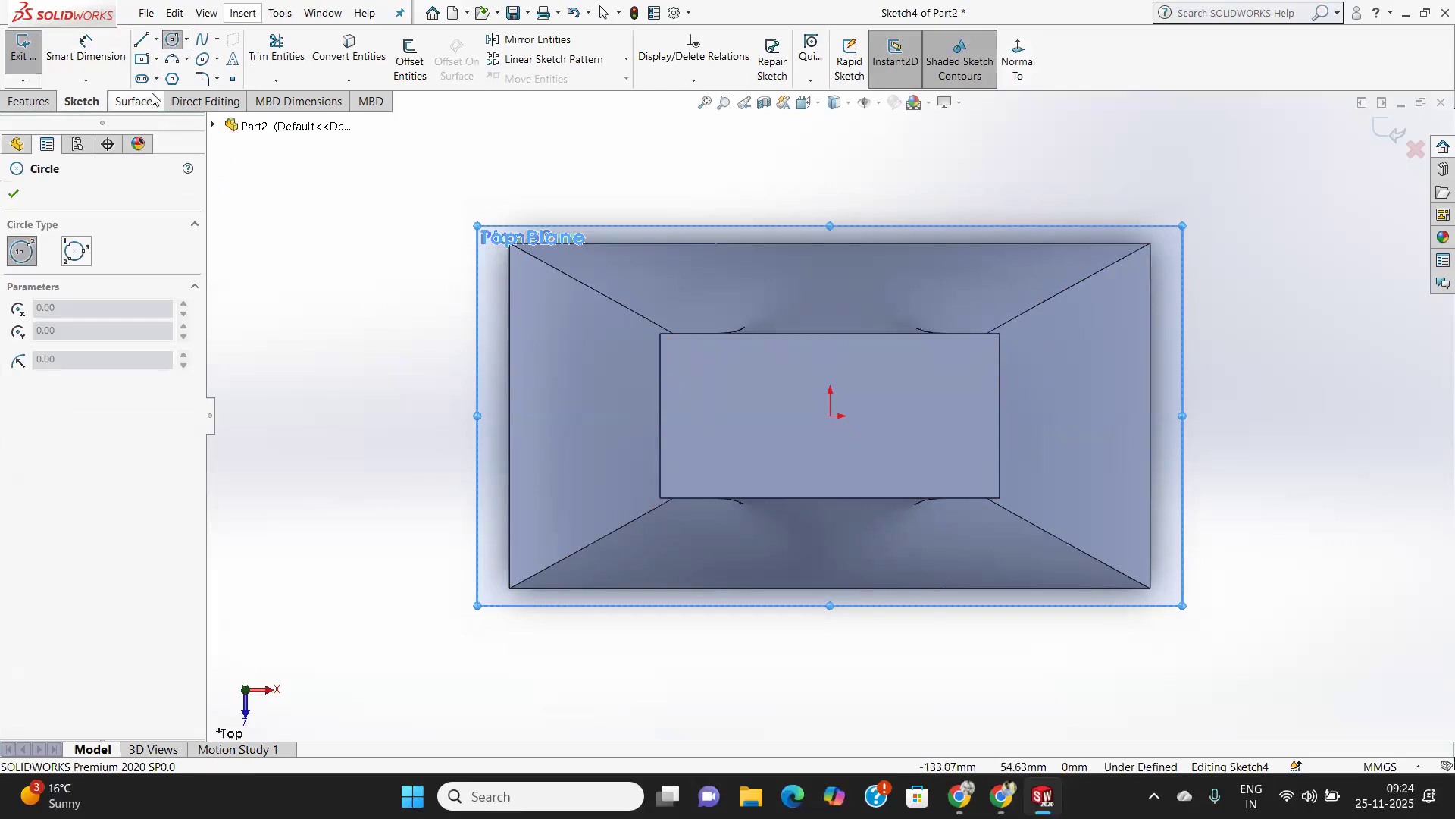
click(141, 59)
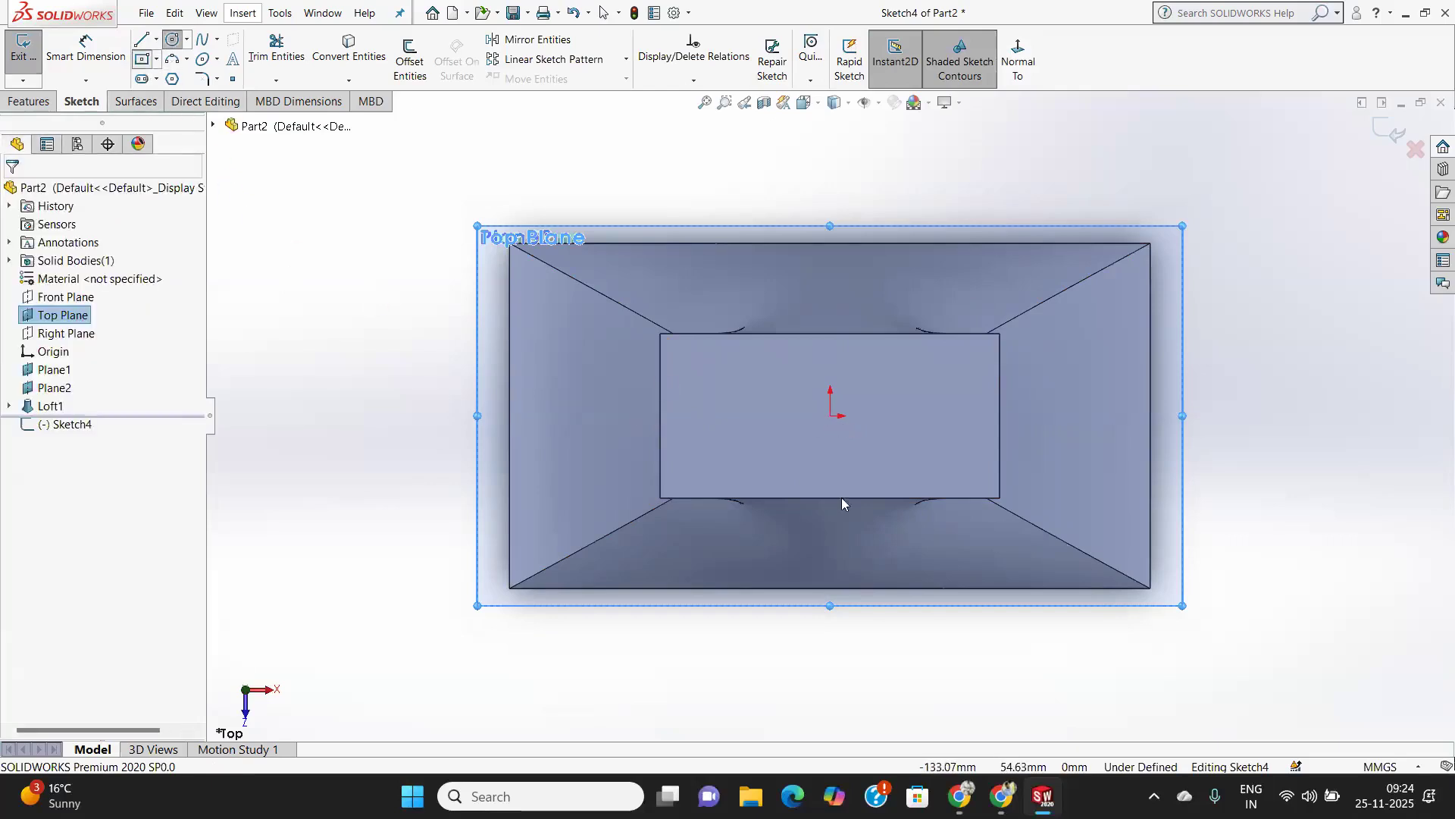
click(832, 416)
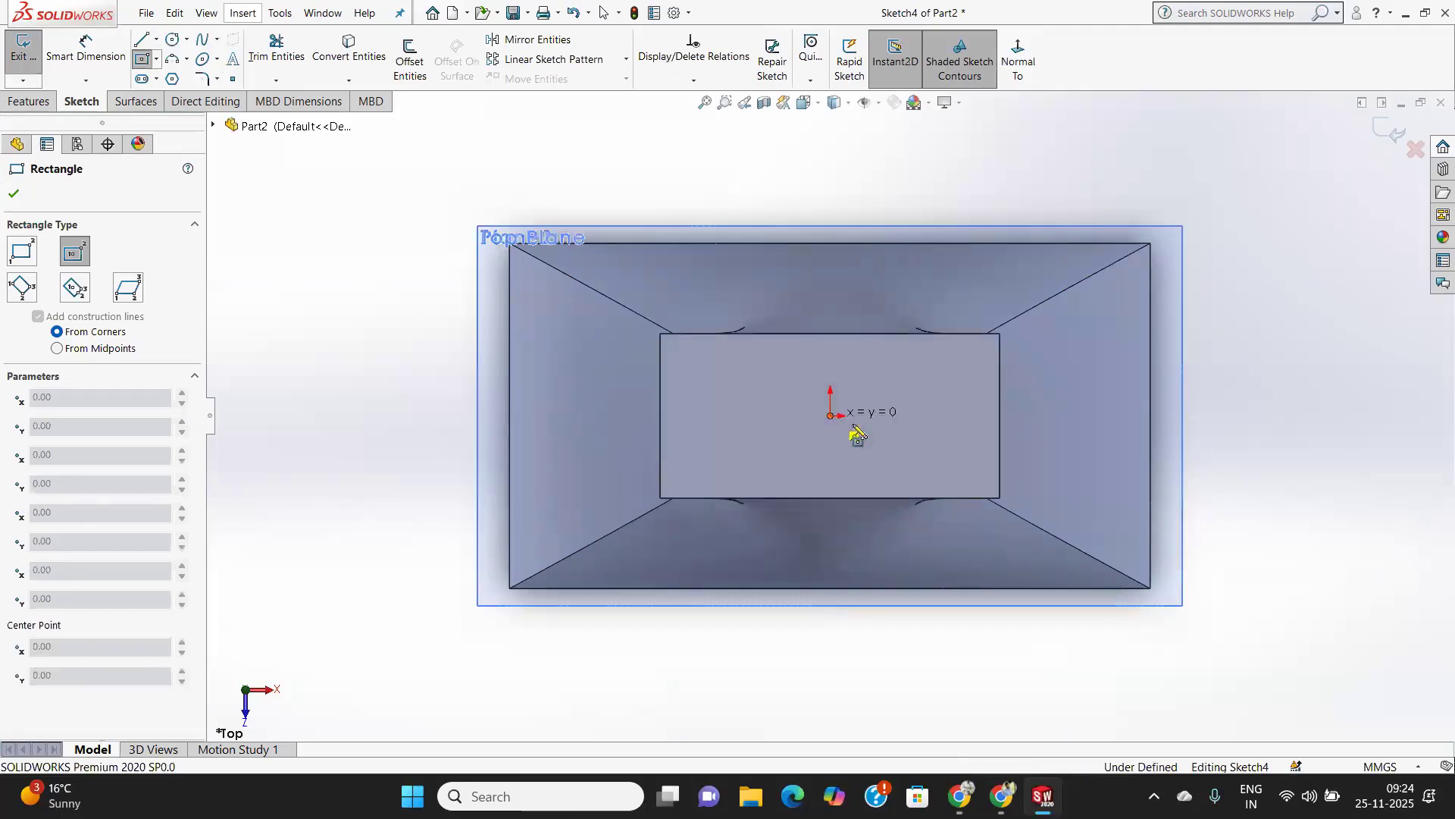
click(1078, 533)
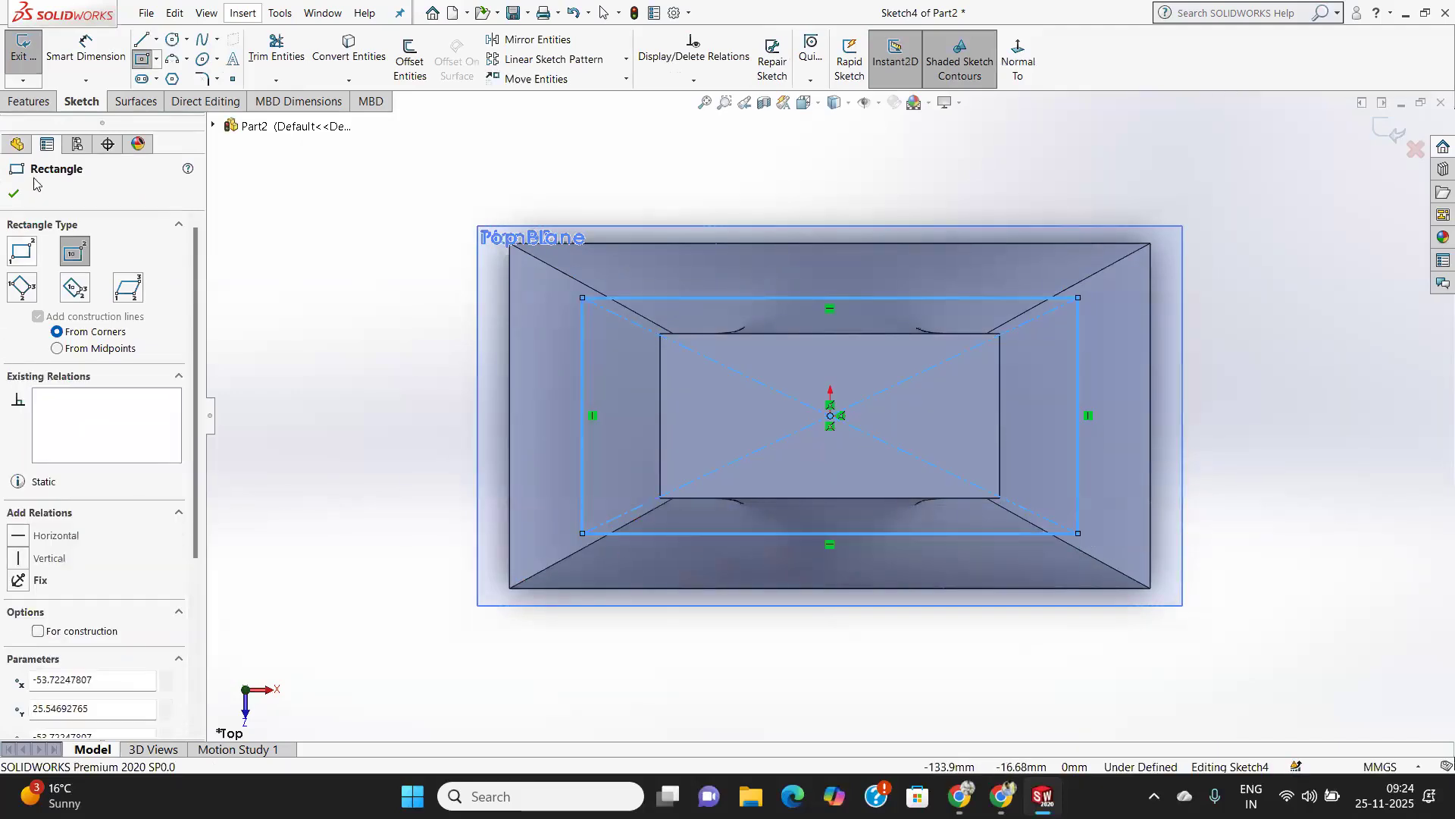
click(13, 192)
middle_drag(806, 497, 762, 497)
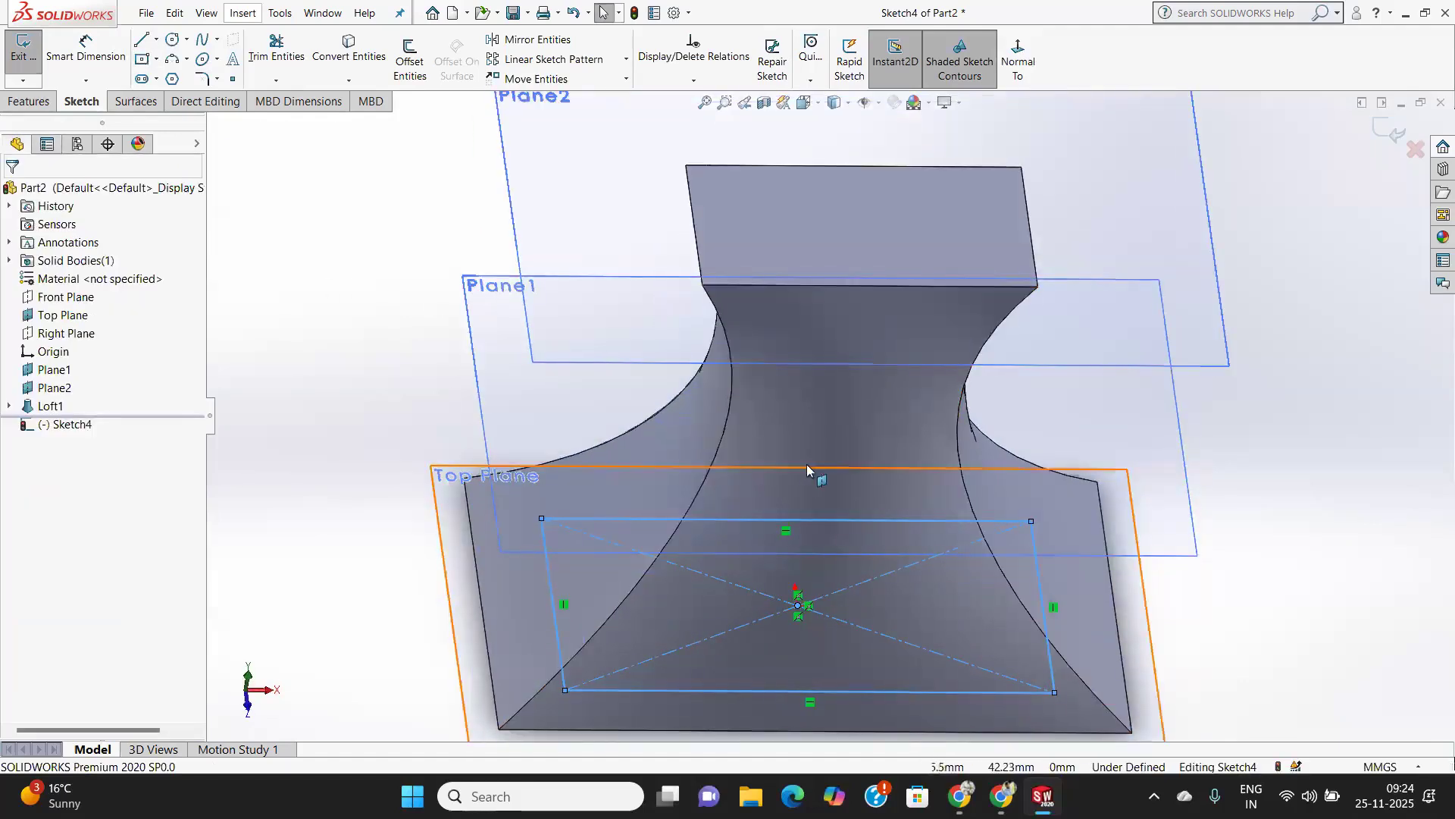
click(53, 370)
click(30, 57)
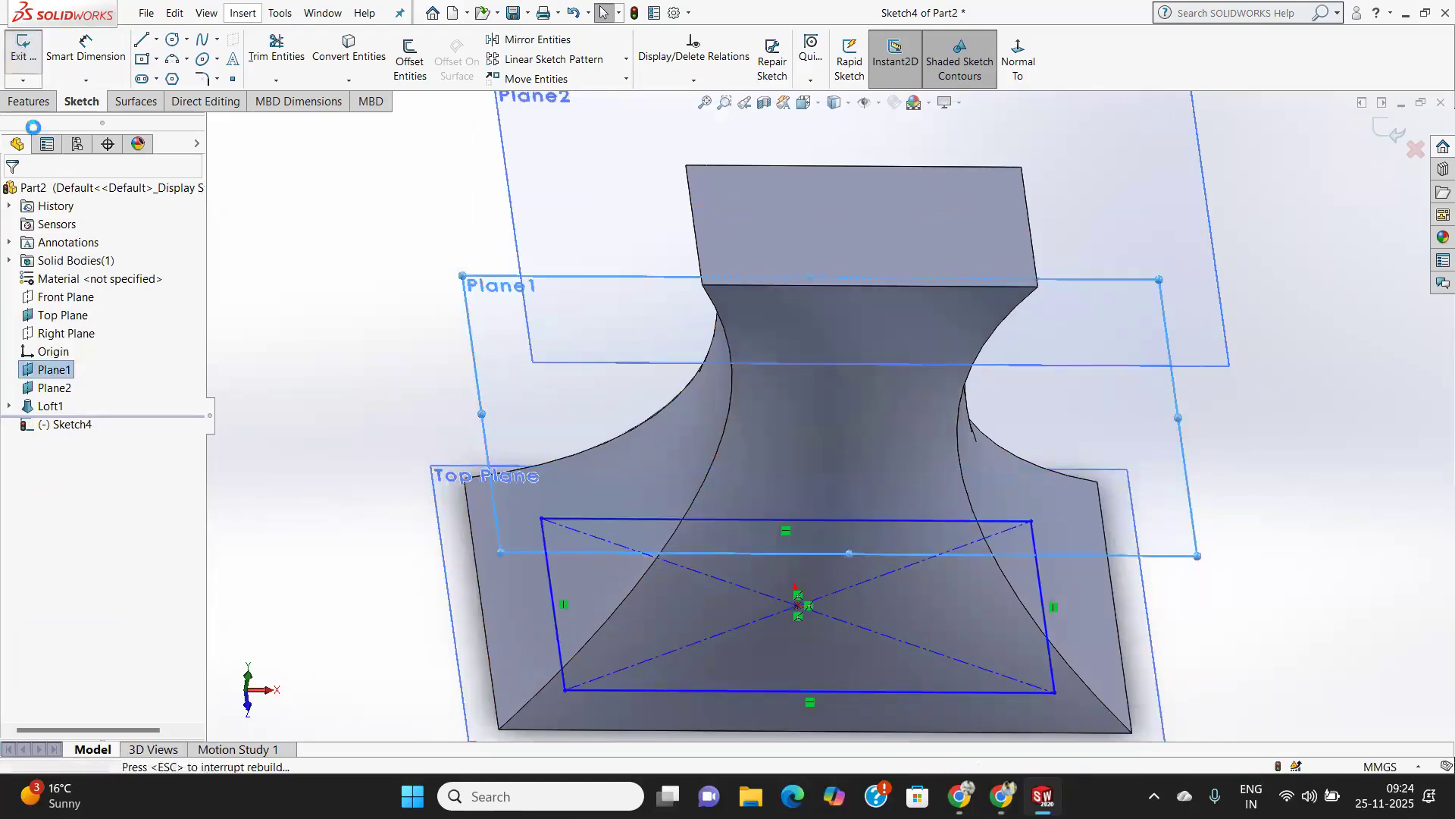
Sketch a circle centred on the origin on Plane1 with a radius of about 17 mm, then exit the sketch.
click(53, 370)
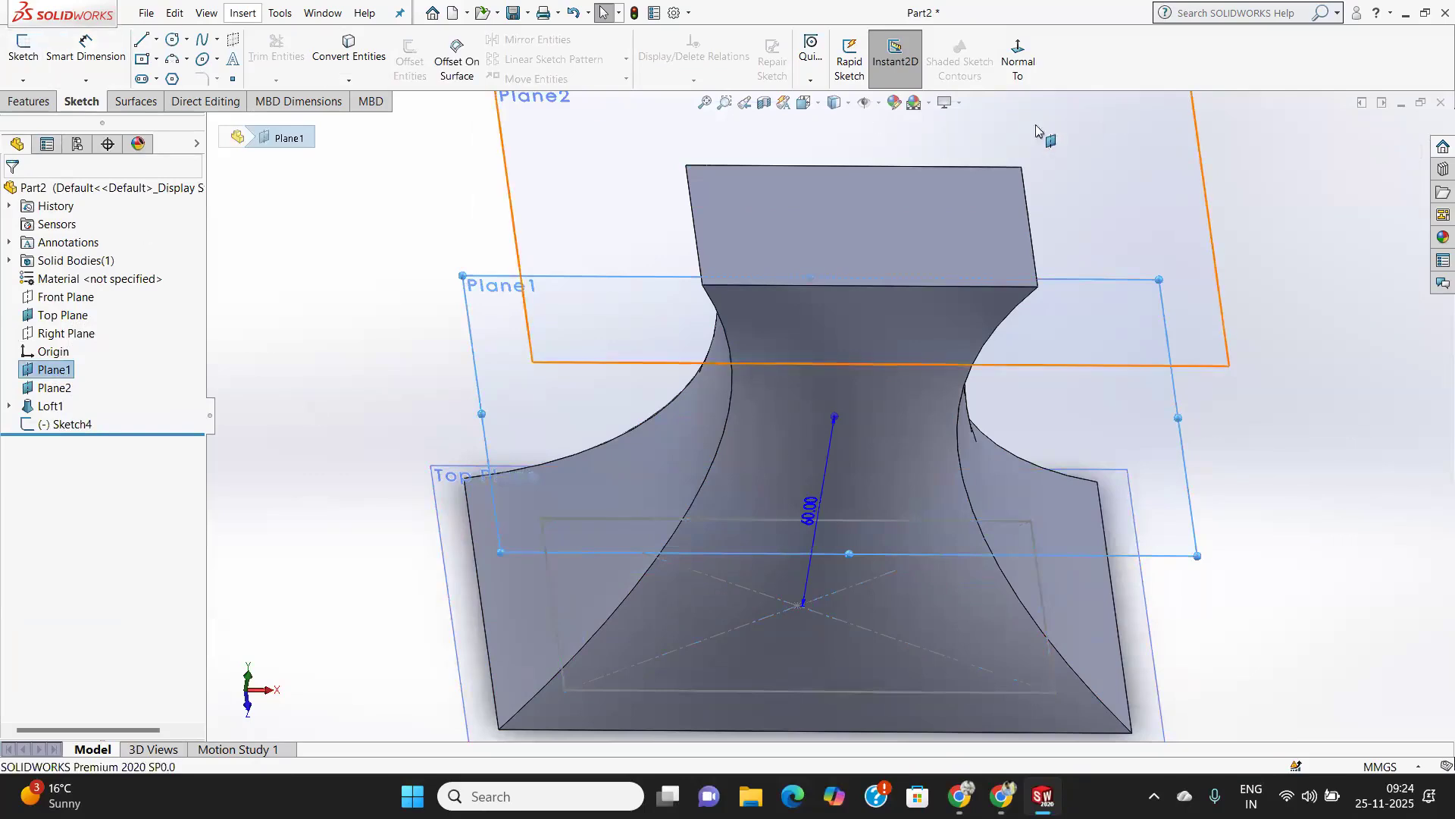
click(40, 44)
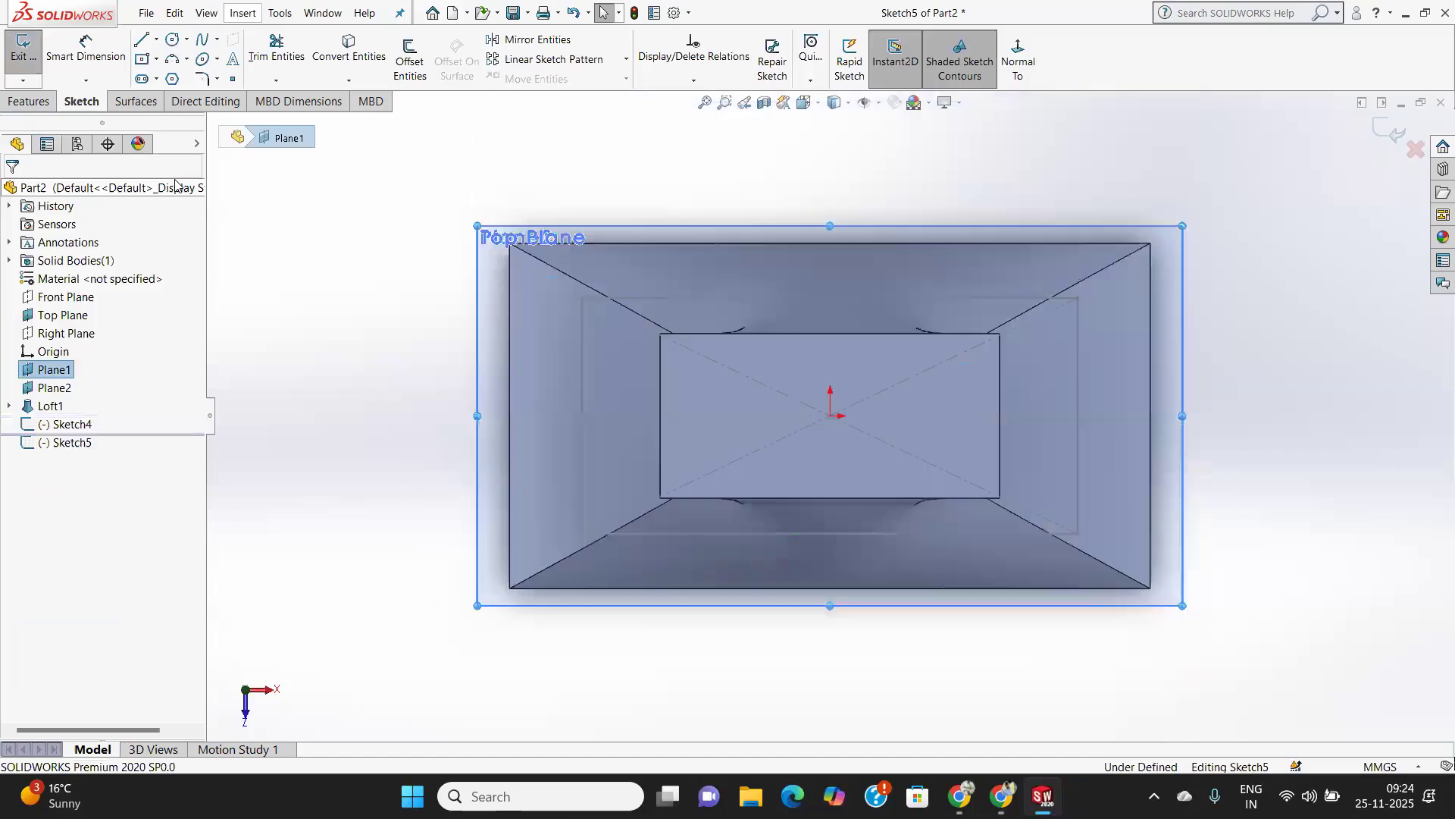
click(172, 42)
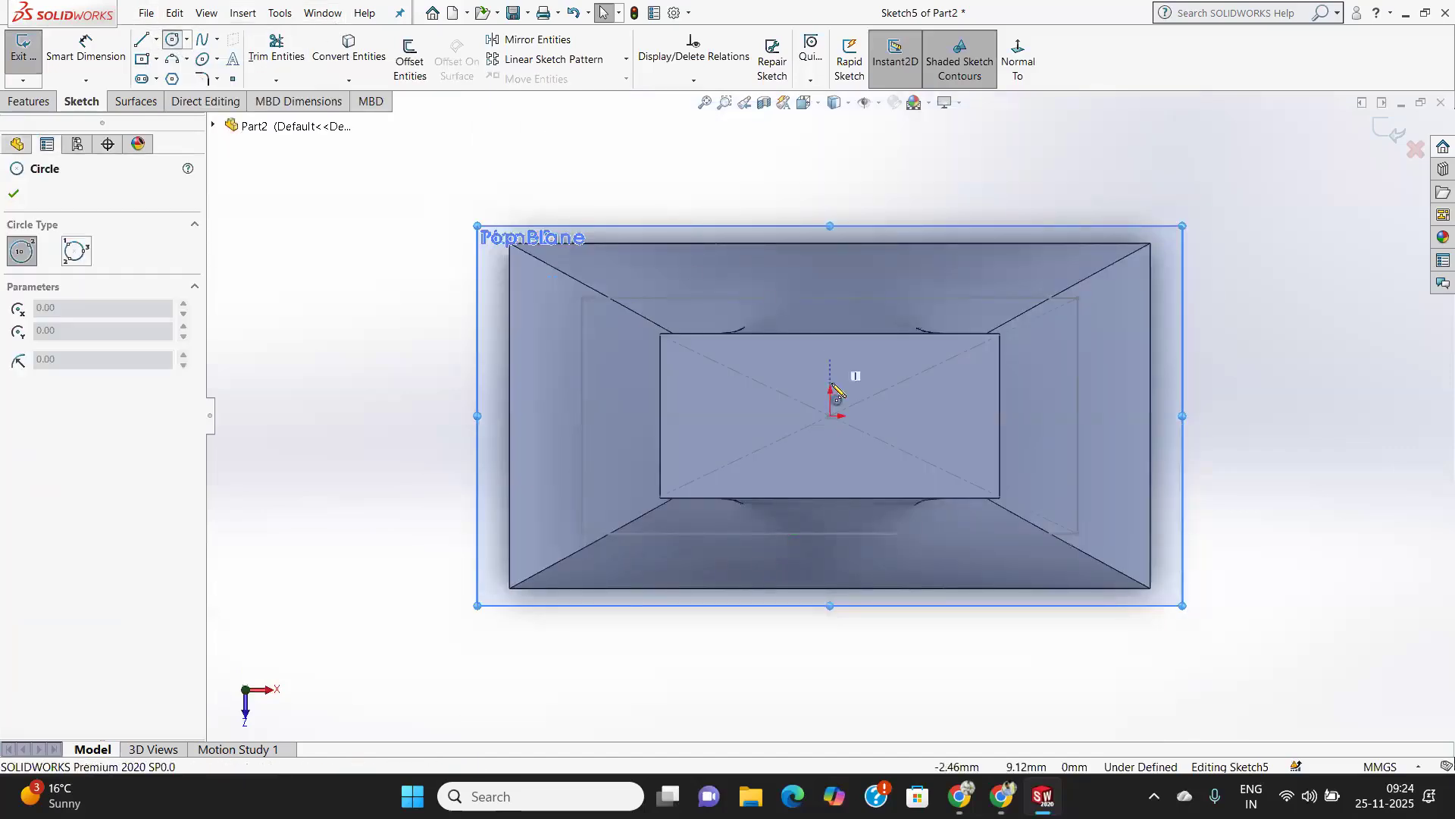
click(830, 416)
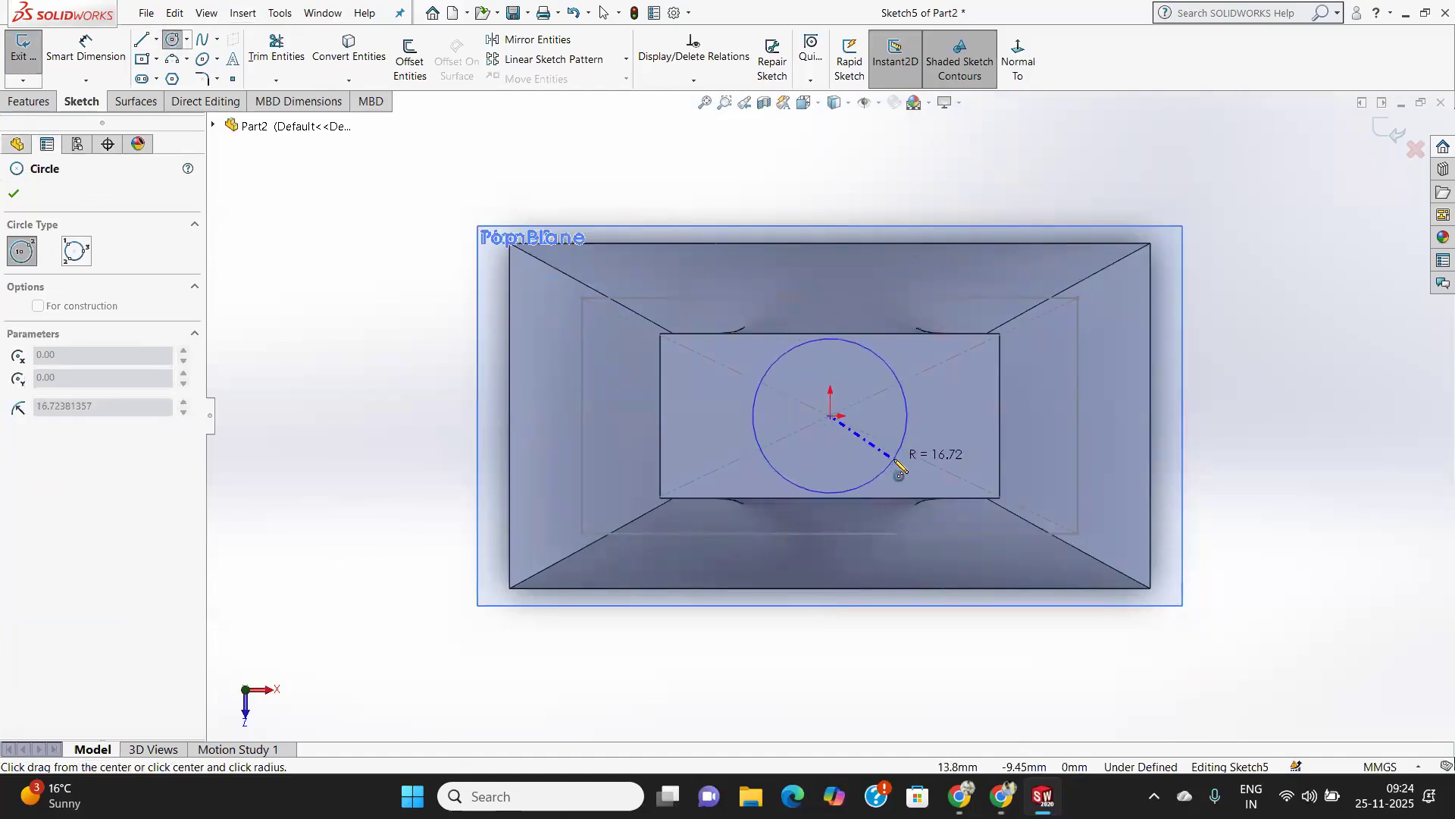
click(897, 463)
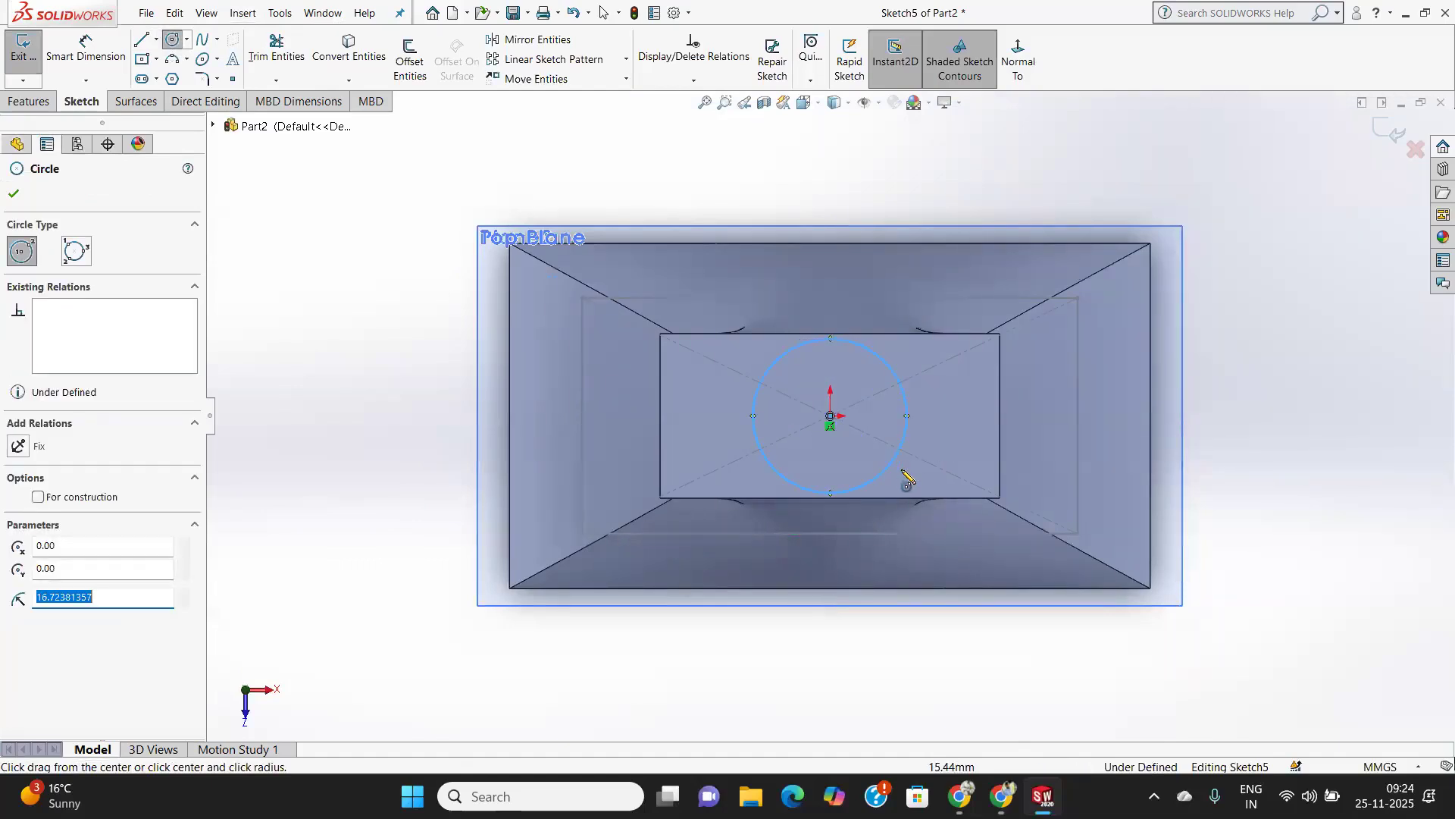
click(14, 193)
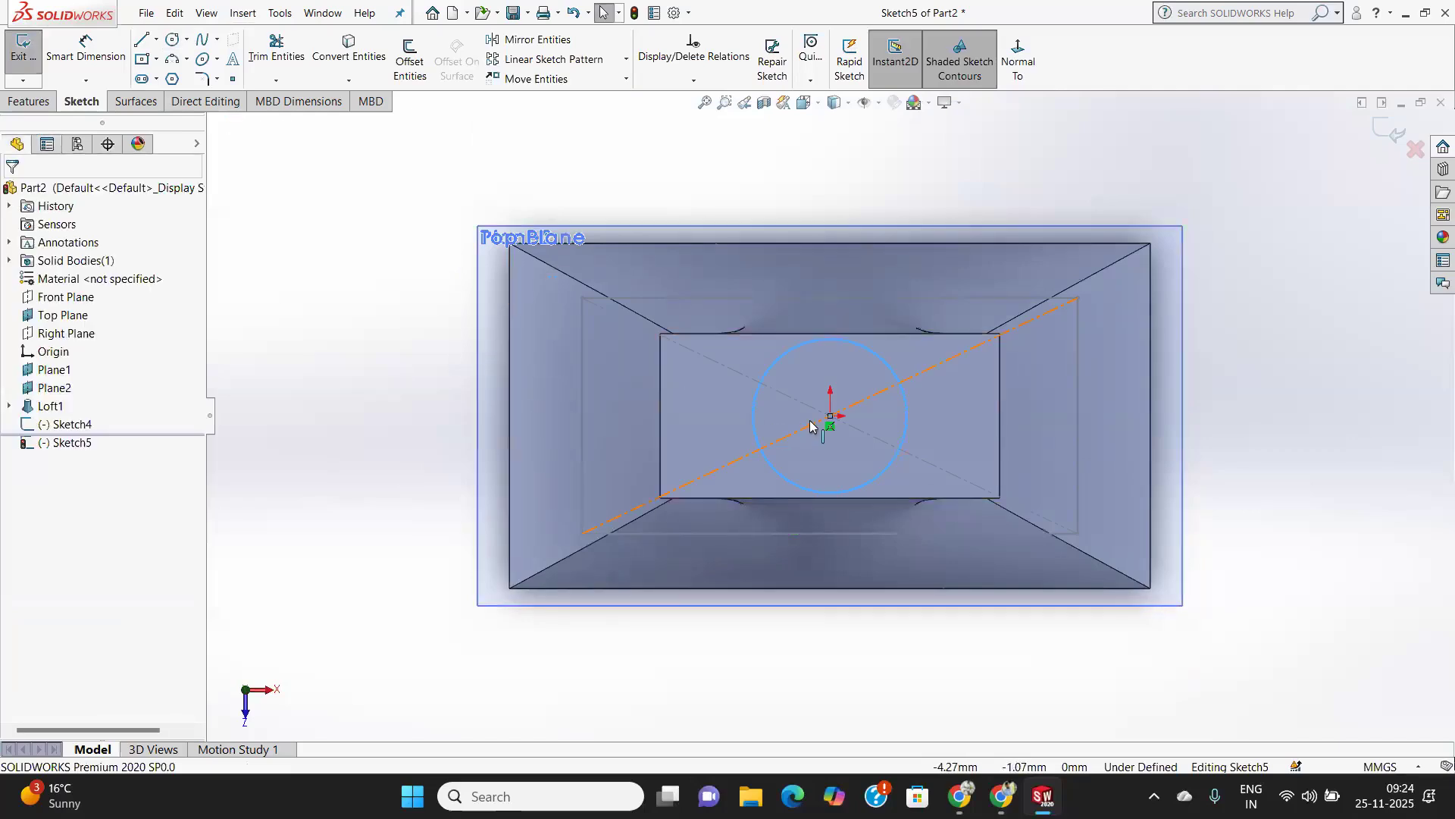
click(13, 50)
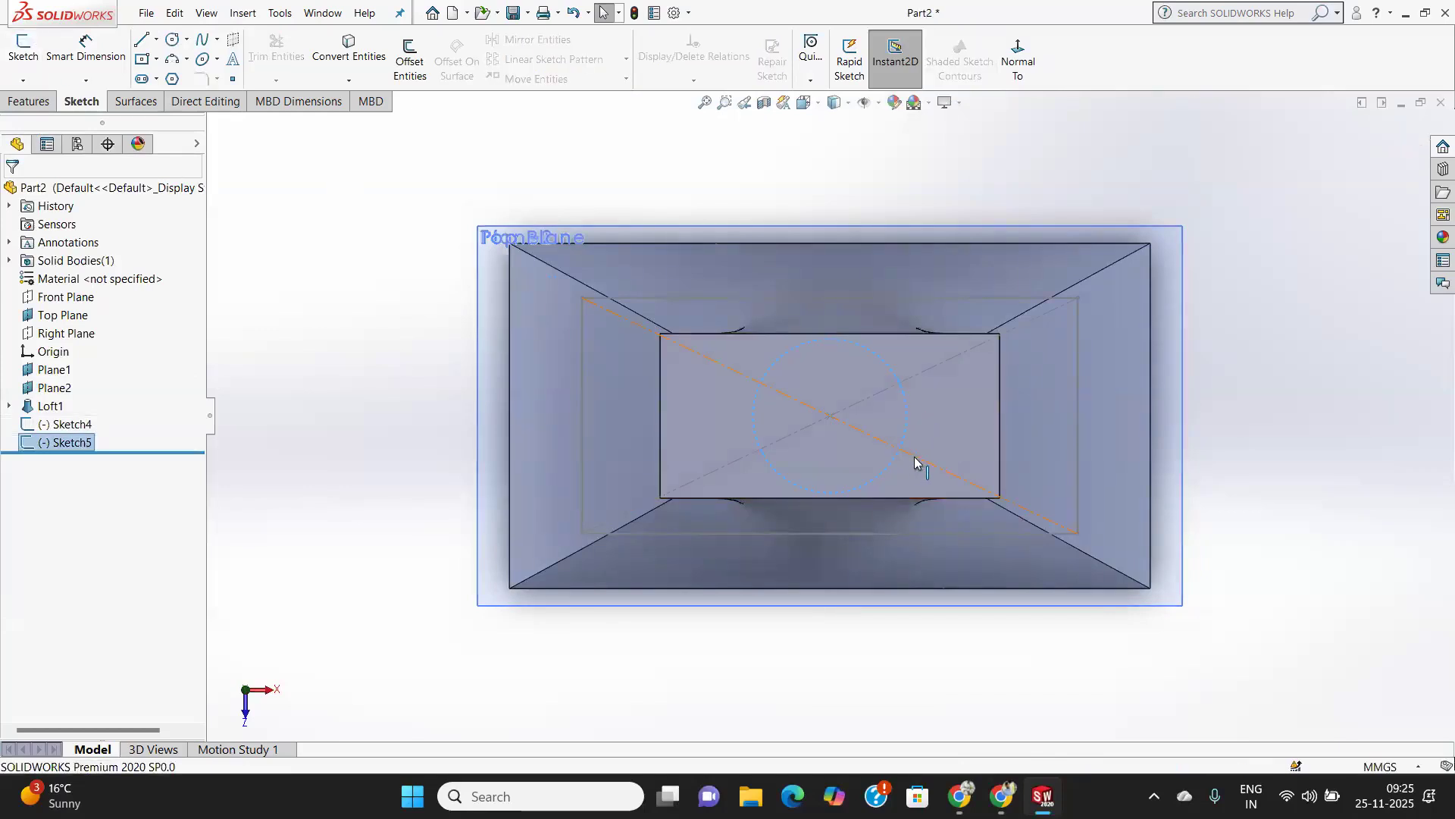
Sketch a small centre rectangle on the origin on Plane2, inside the loft's top face, then exit the sketch.
middle_drag(938, 480, 938, 369)
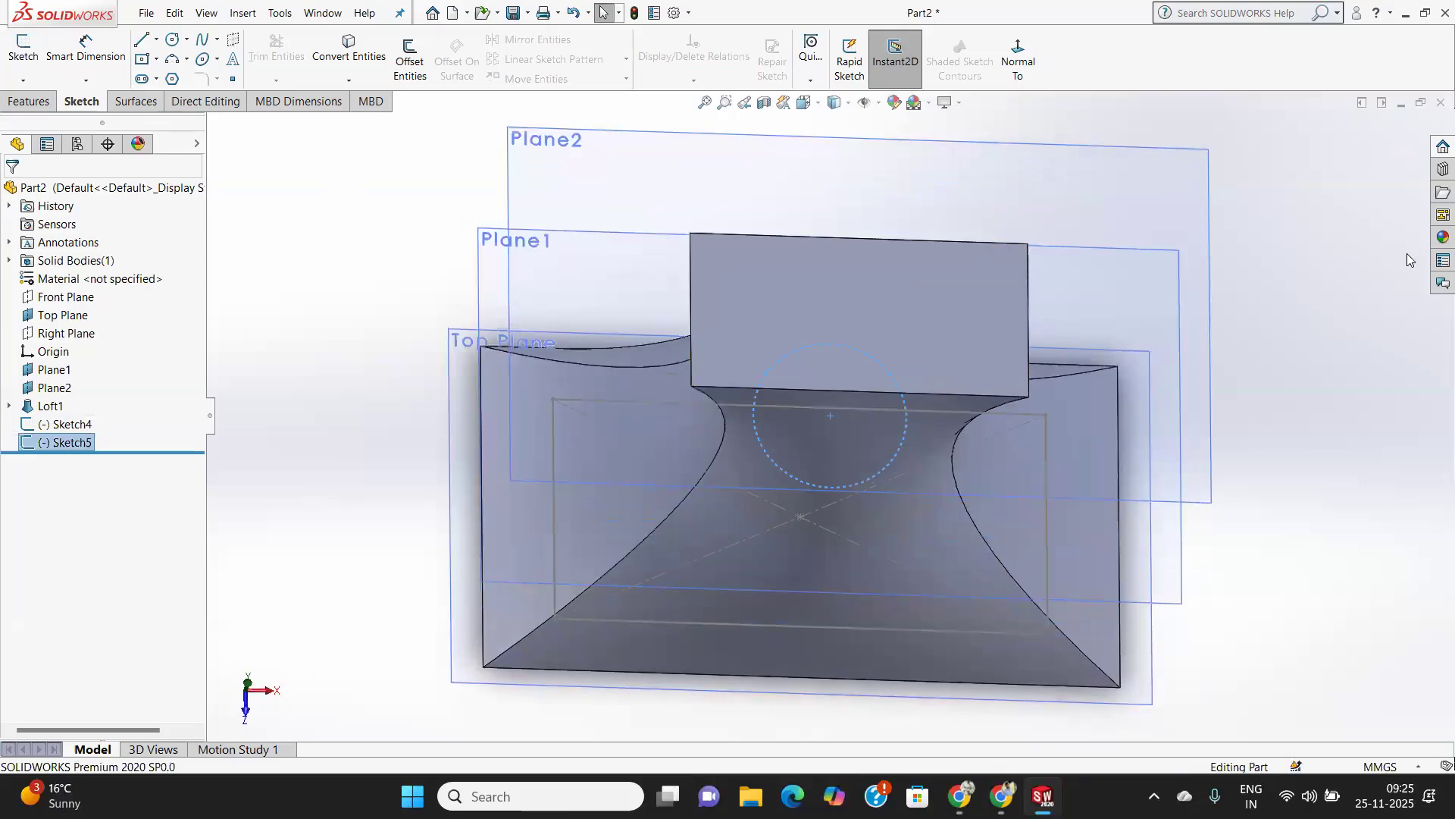
middle_drag(1023, 316, 1023, 220)
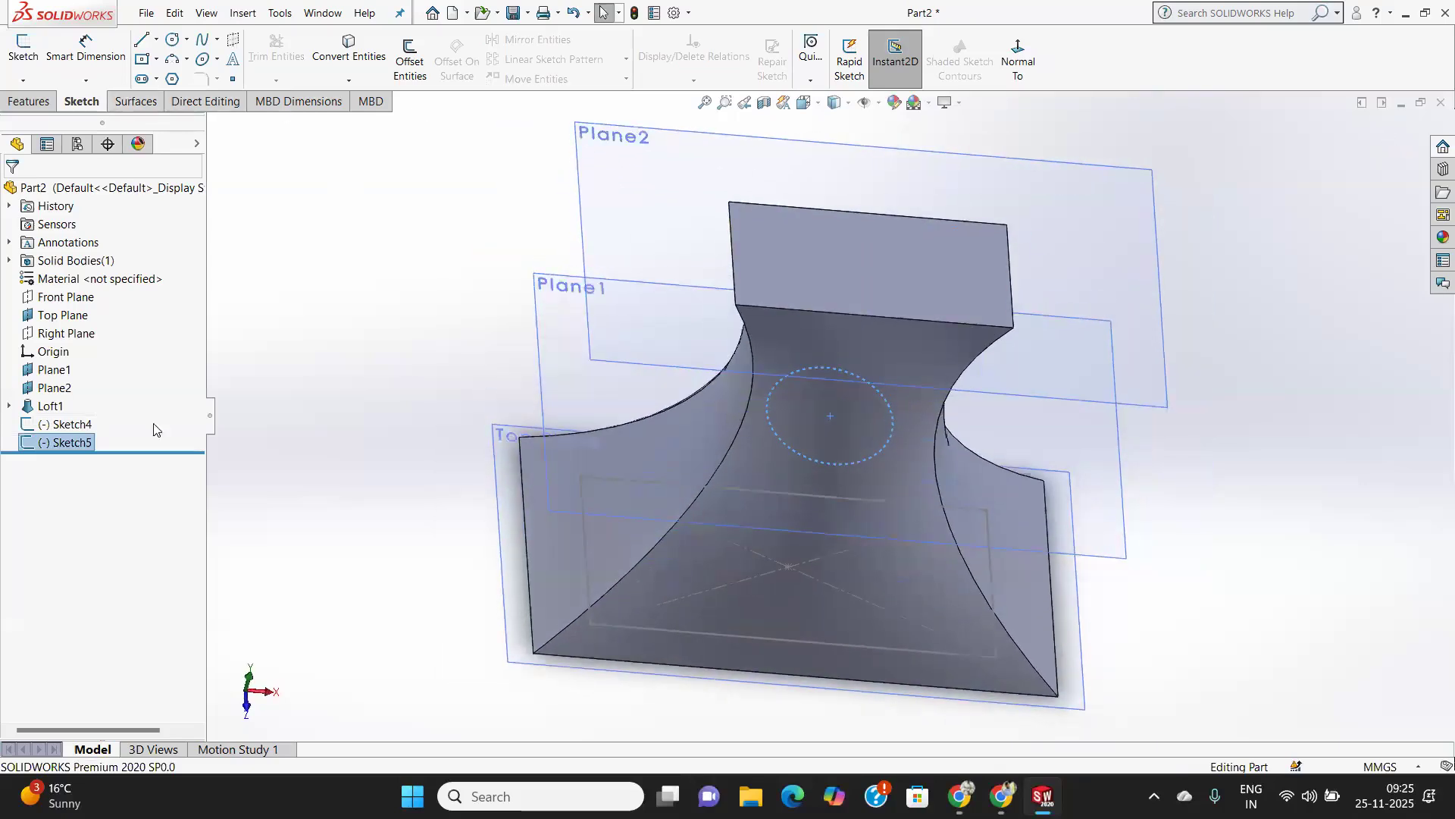
click(66, 389)
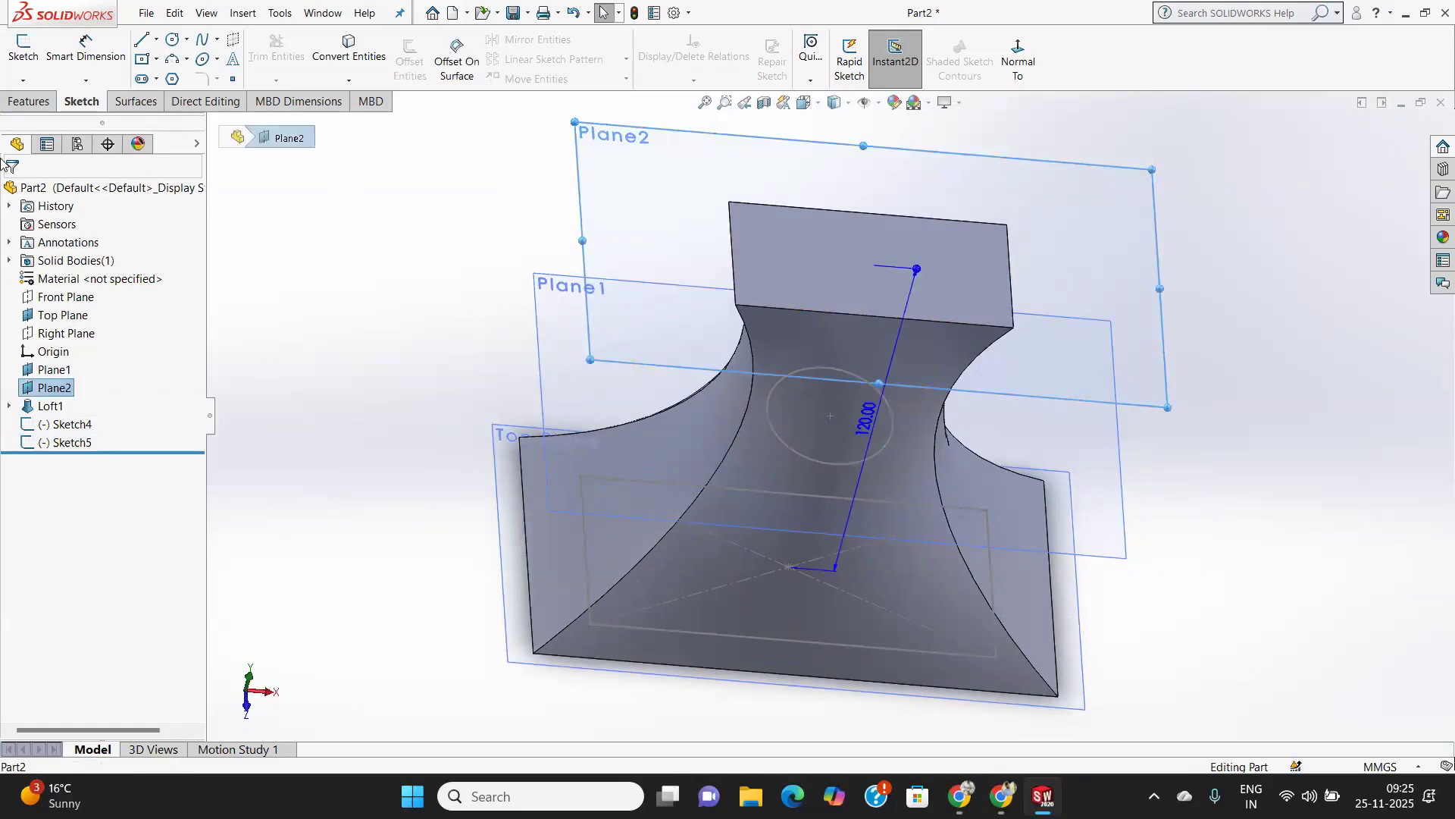
click(22, 51)
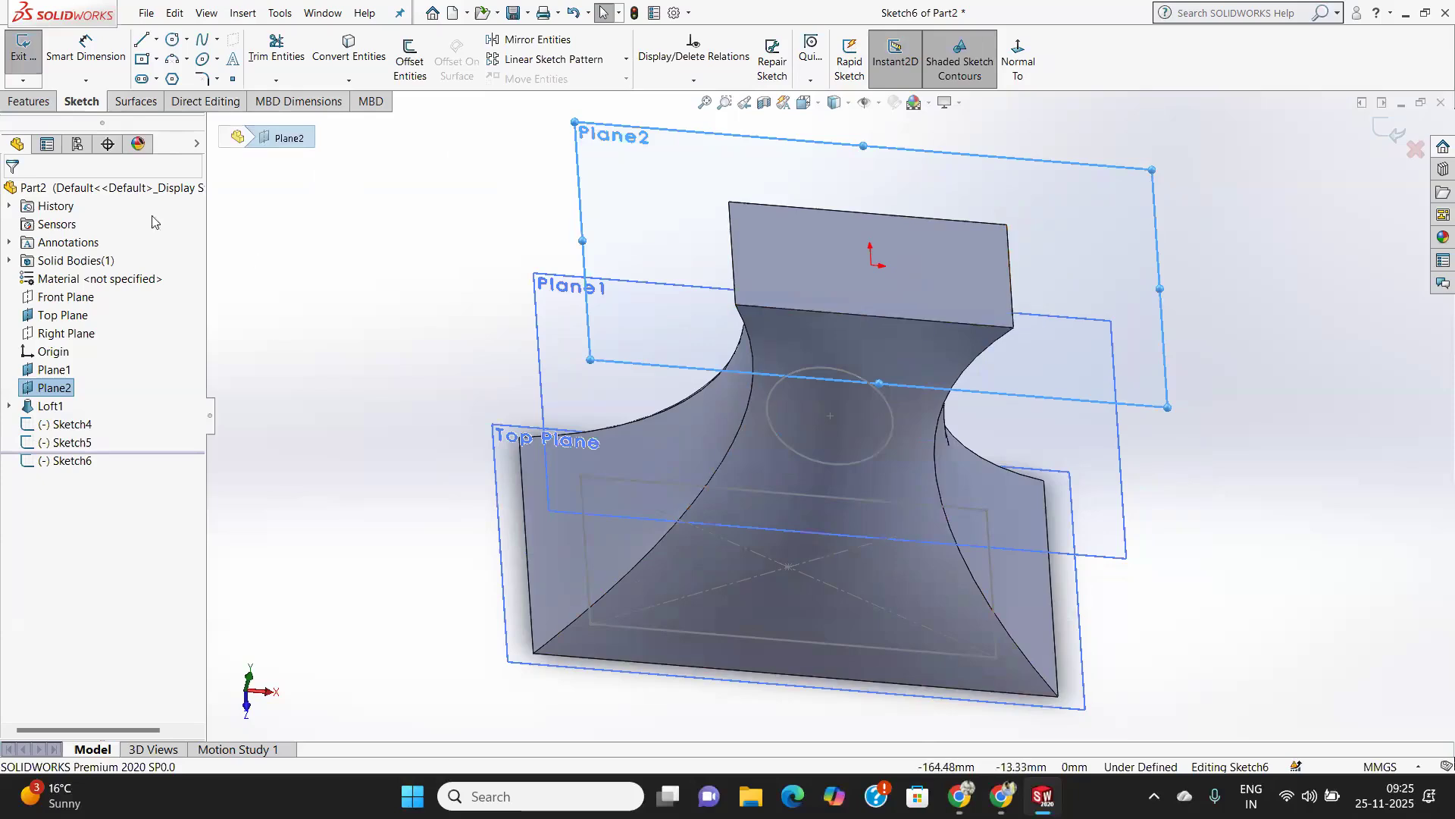
key(ctrl+8)
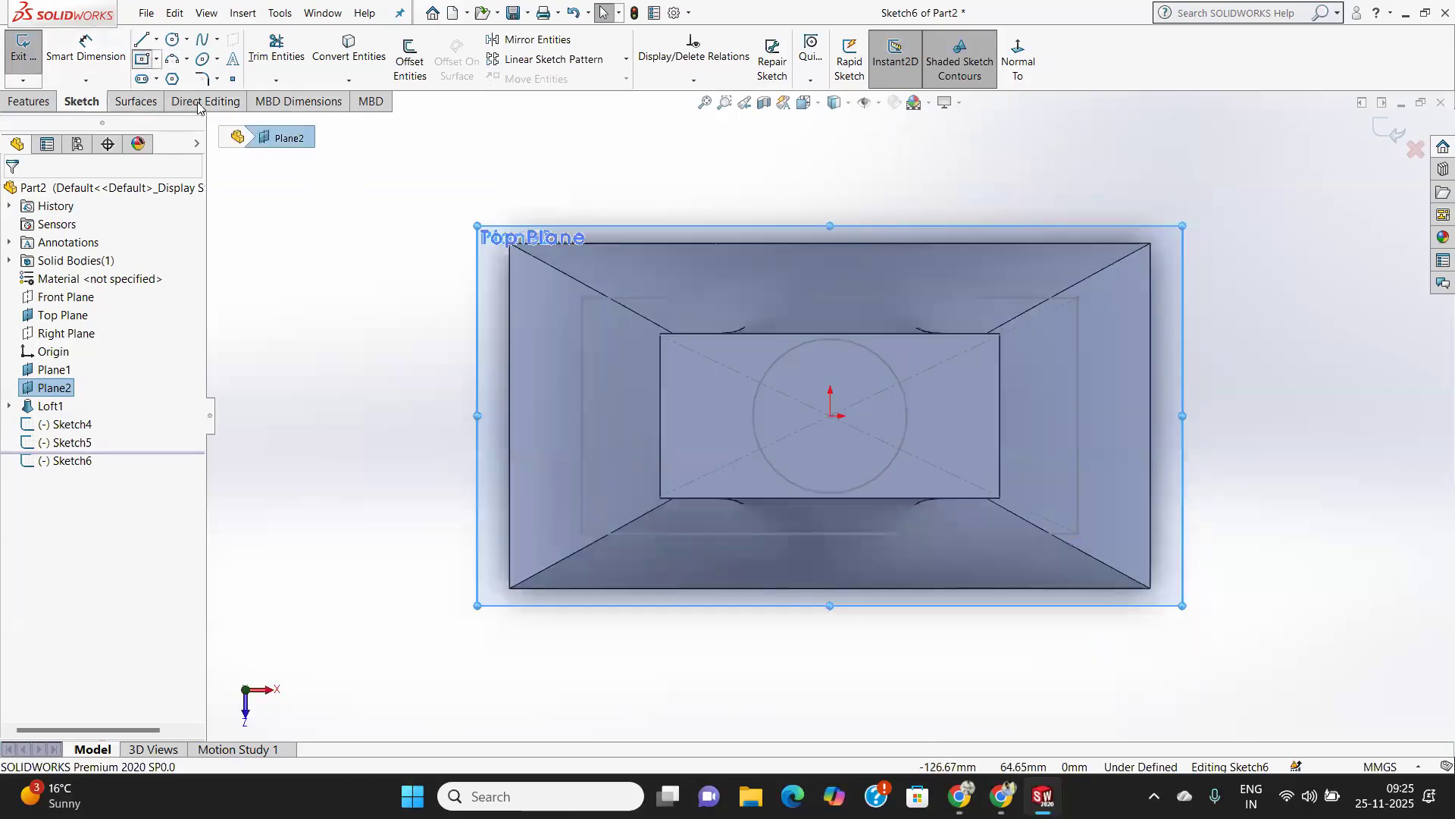
click(142, 58)
click(830, 416)
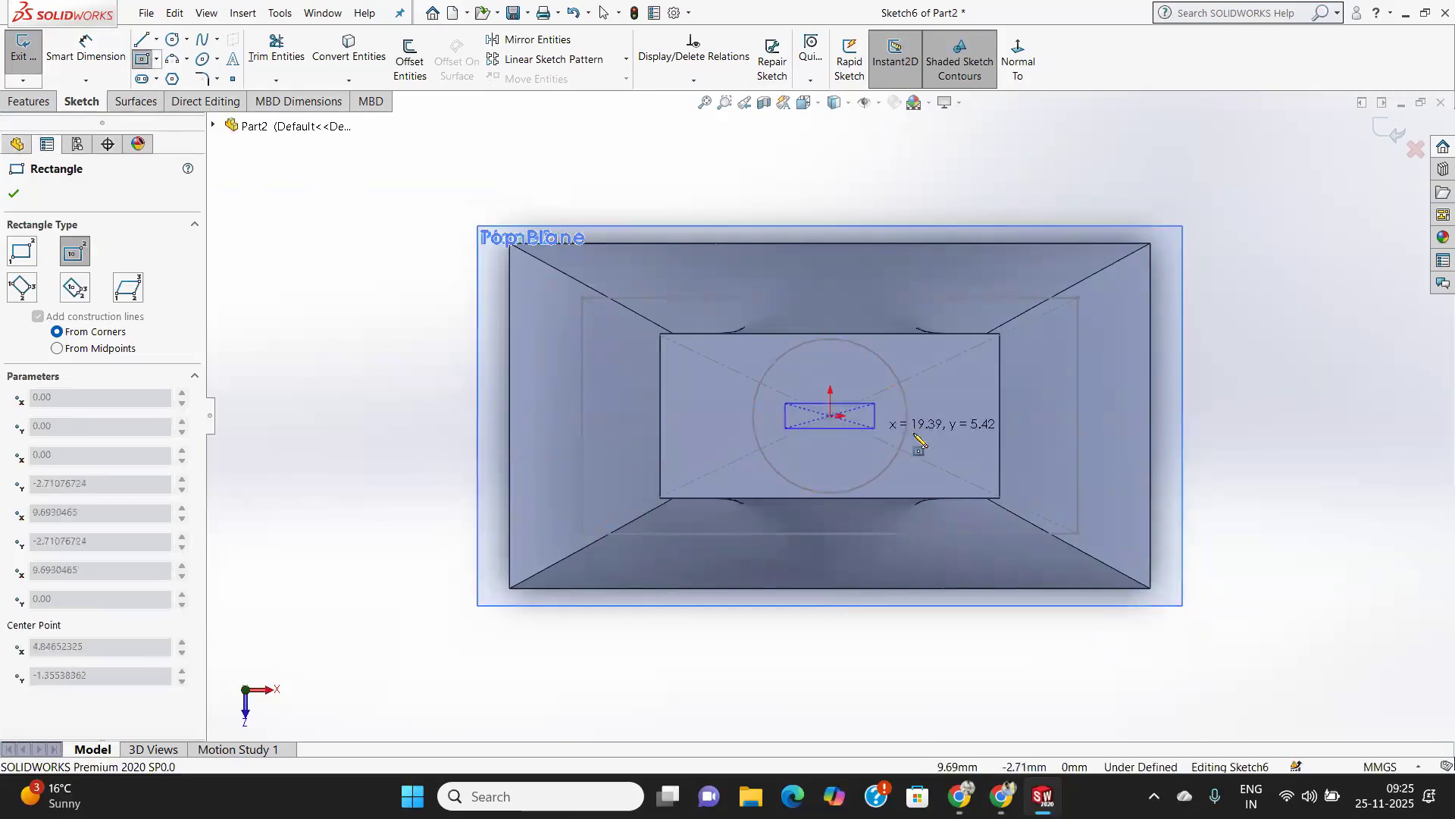
click(941, 448)
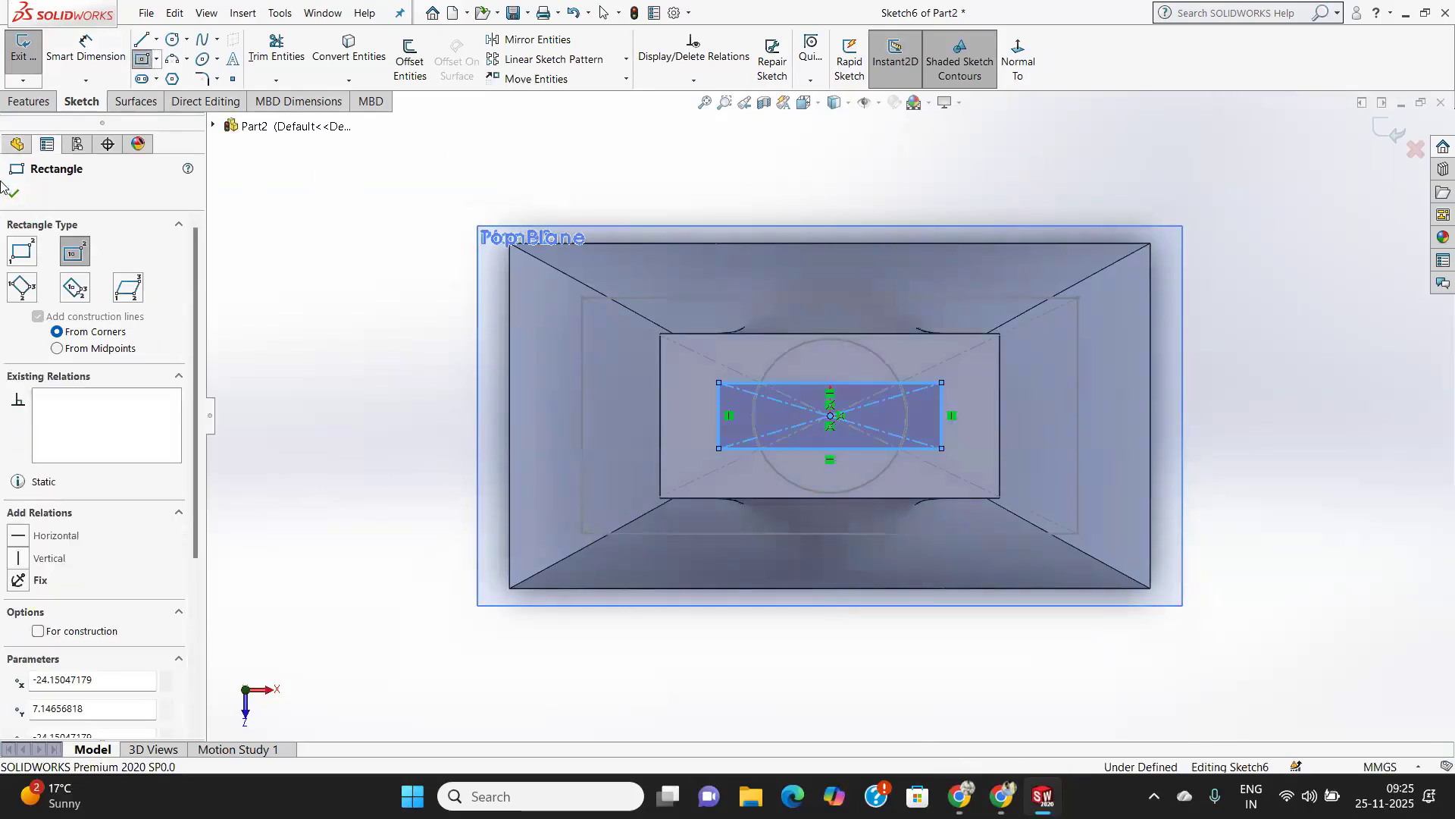
click(23, 49)
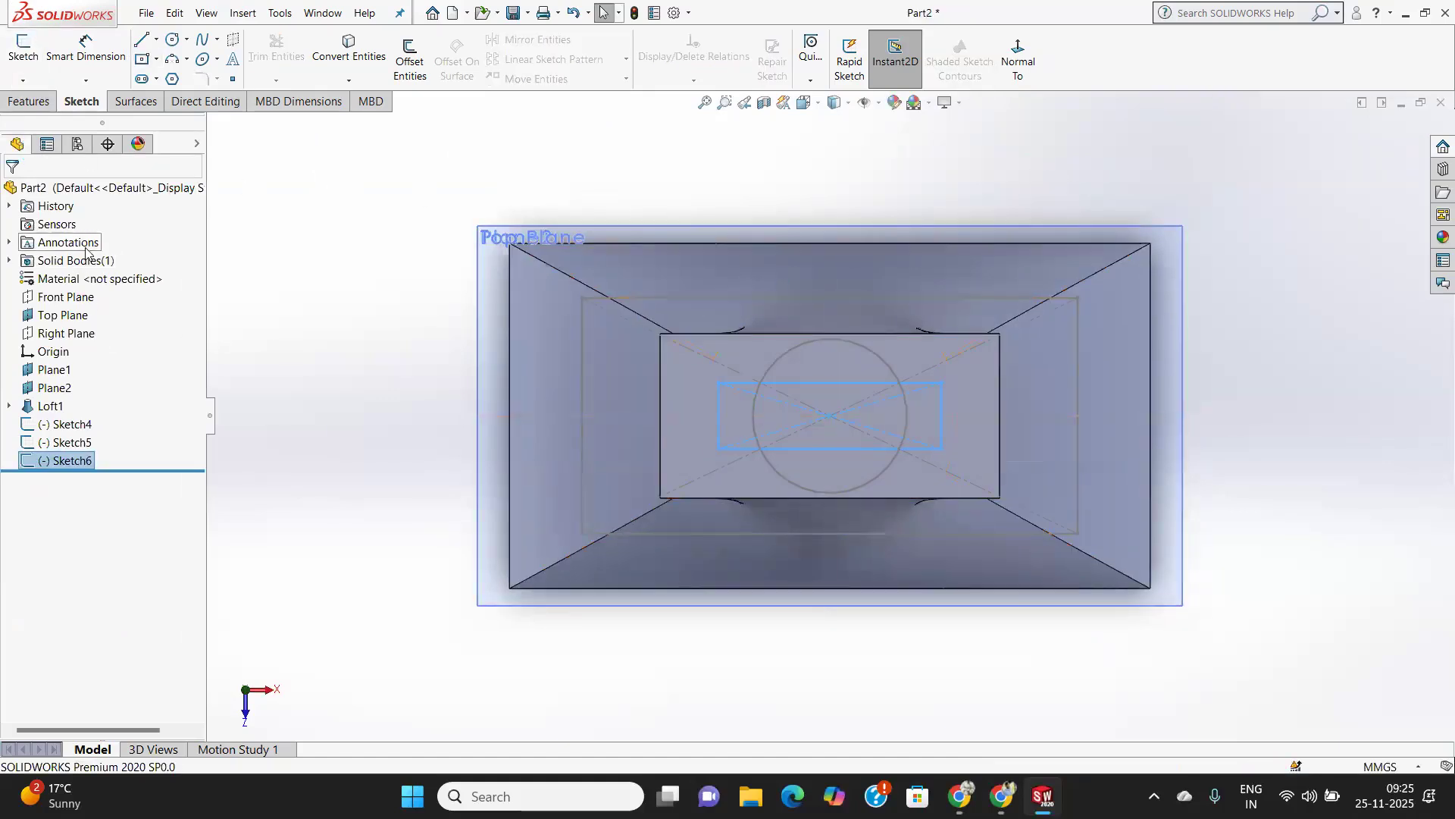
Create a Lofted Cut through the Top Plane rectangle, the Plane1 circle and the Plane2 rectangle sketches.
middle_drag(480, 436, 478, 283)
scroll(892, 464, down, 3)
scroll(891, 458, up, 3)
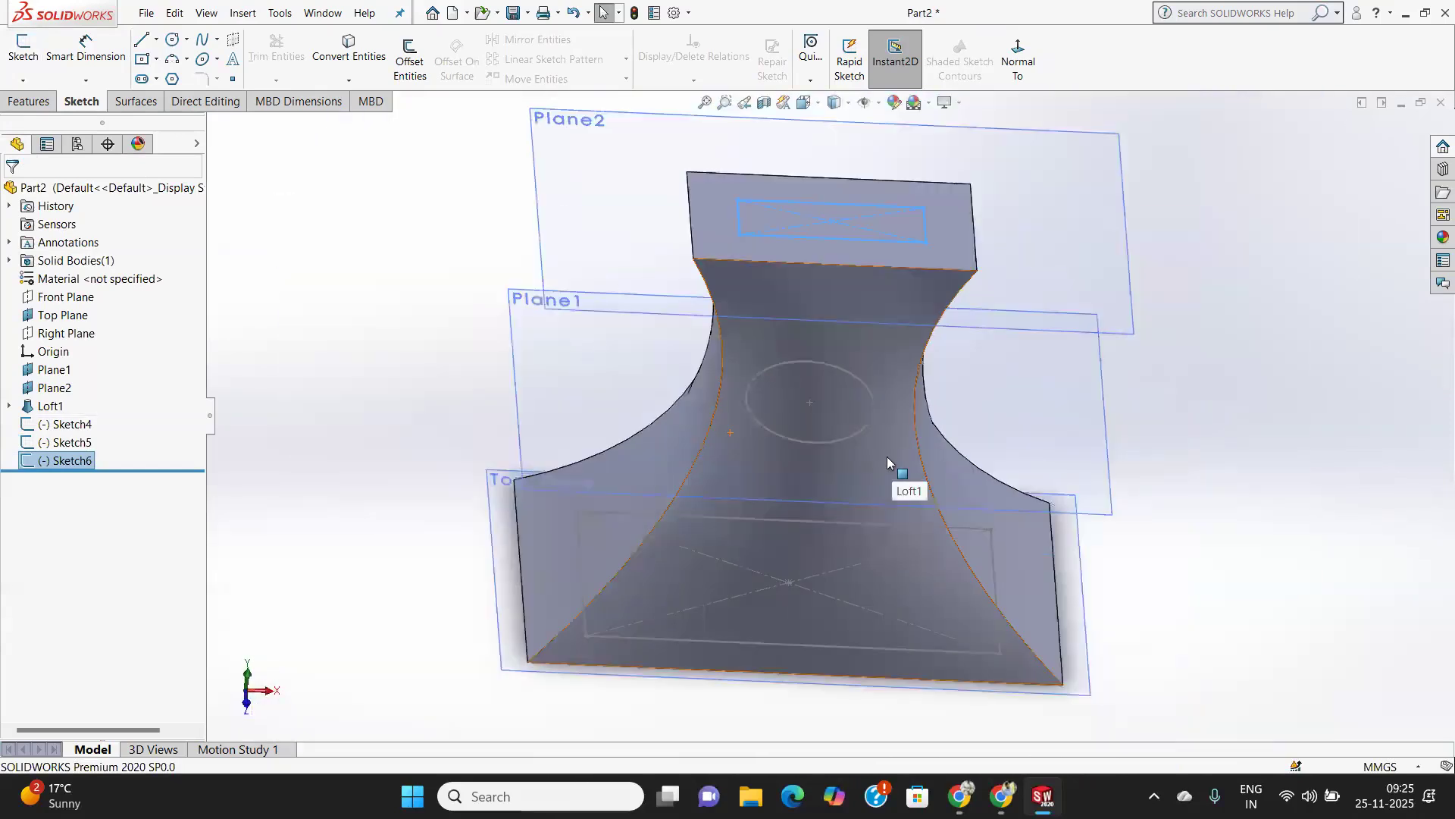
middle_drag(875, 458, 892, 410)
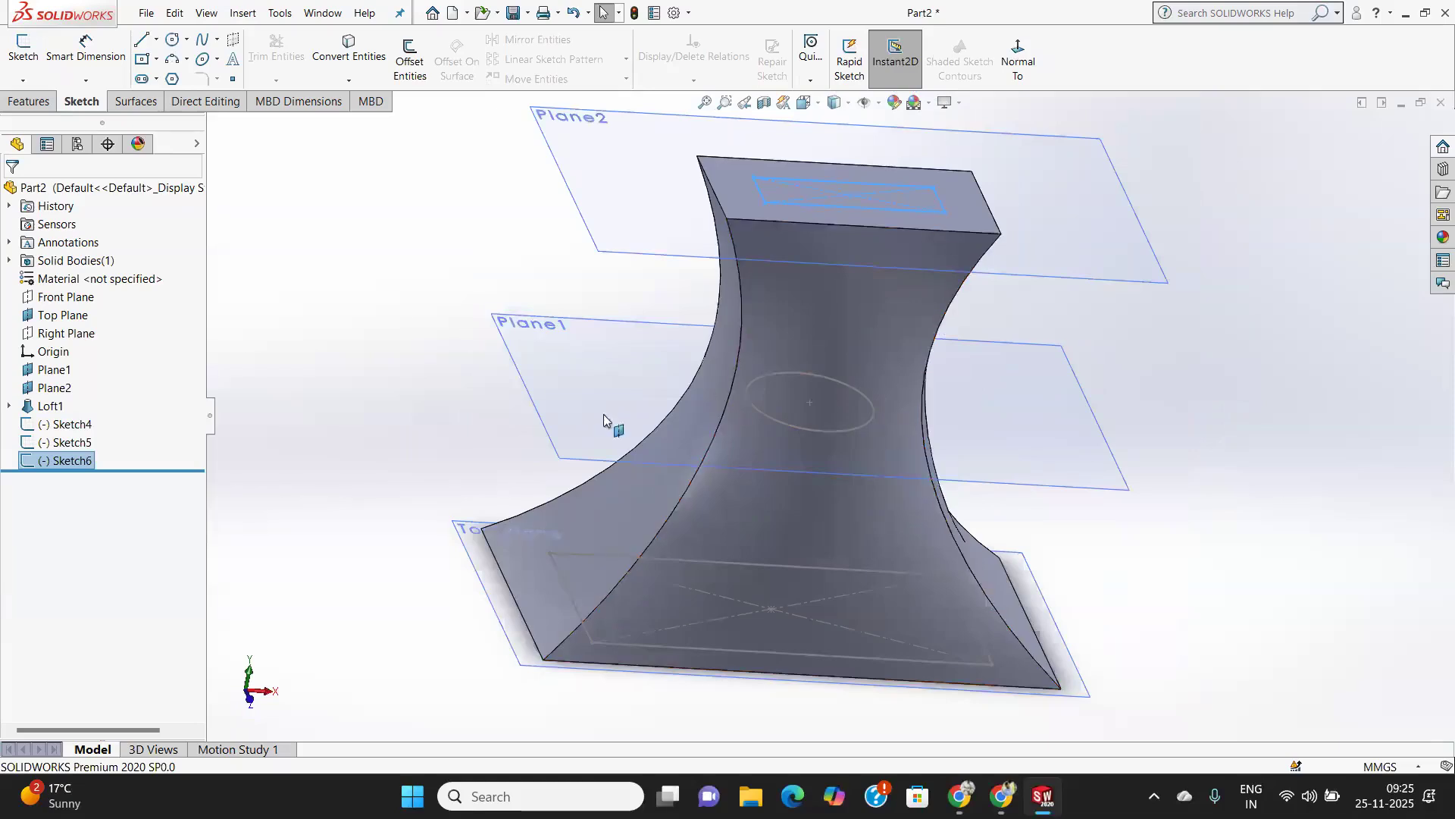
click(1238, 391)
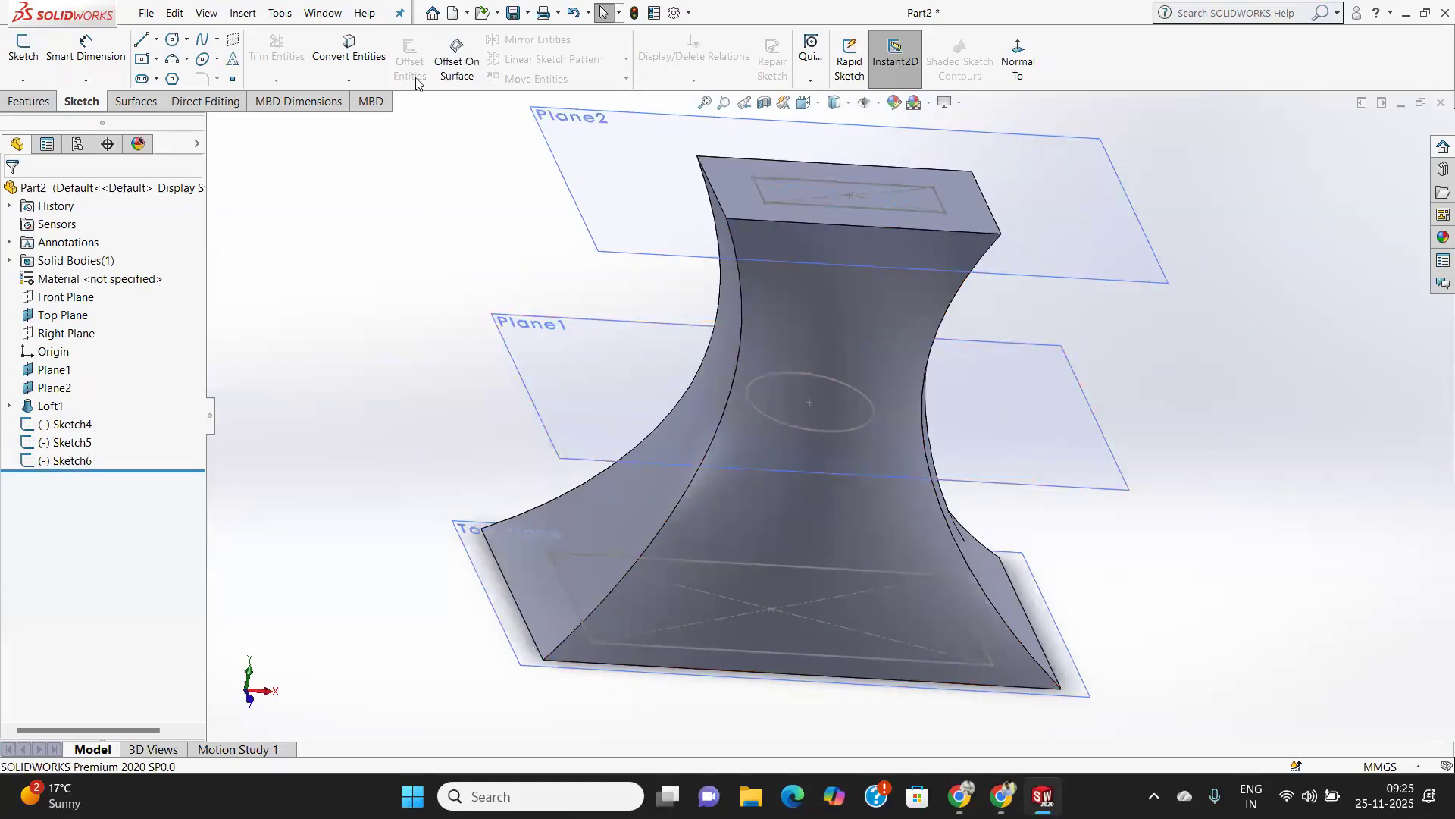
click(28, 102)
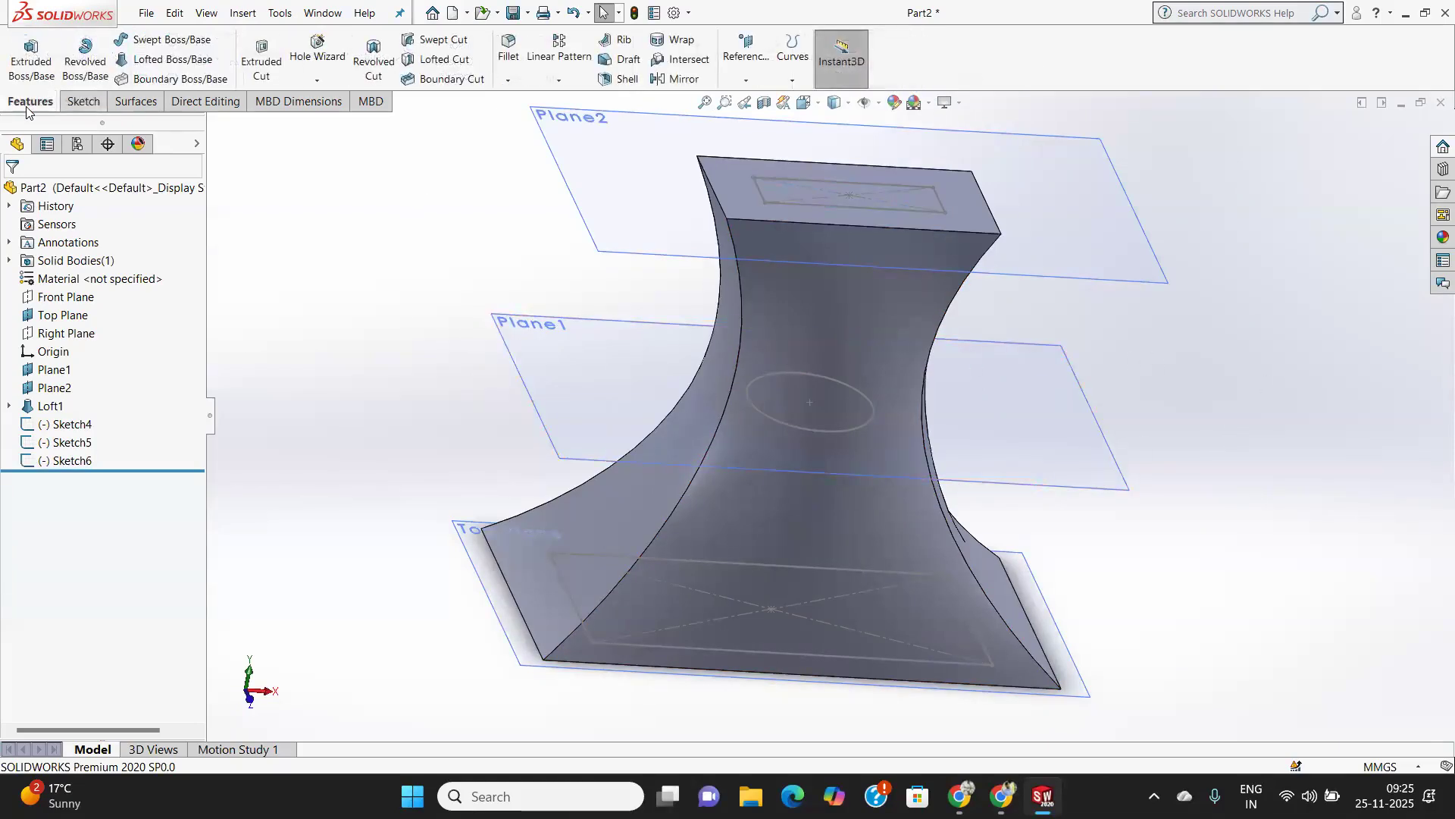
click(434, 62)
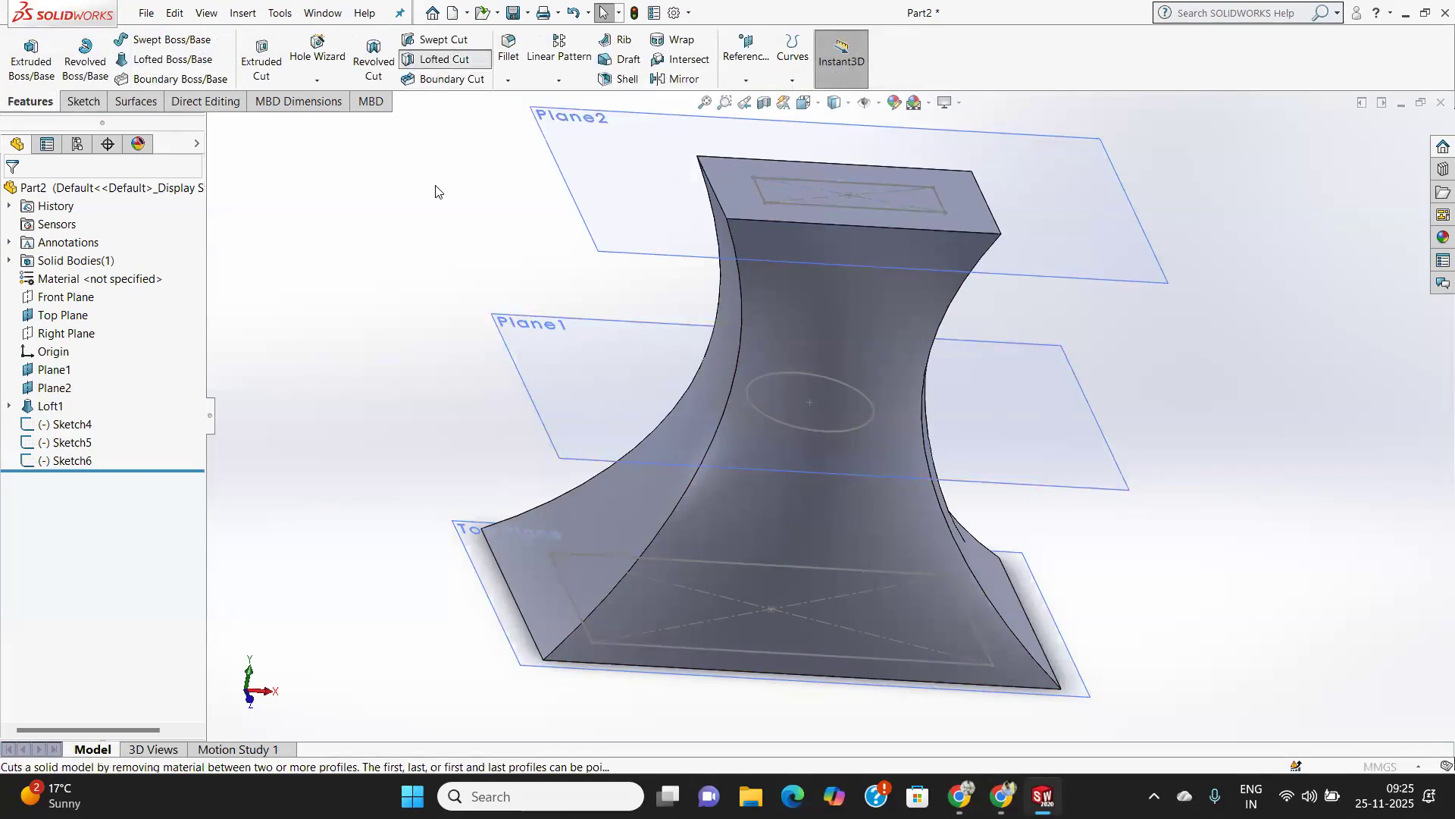
click(738, 653)
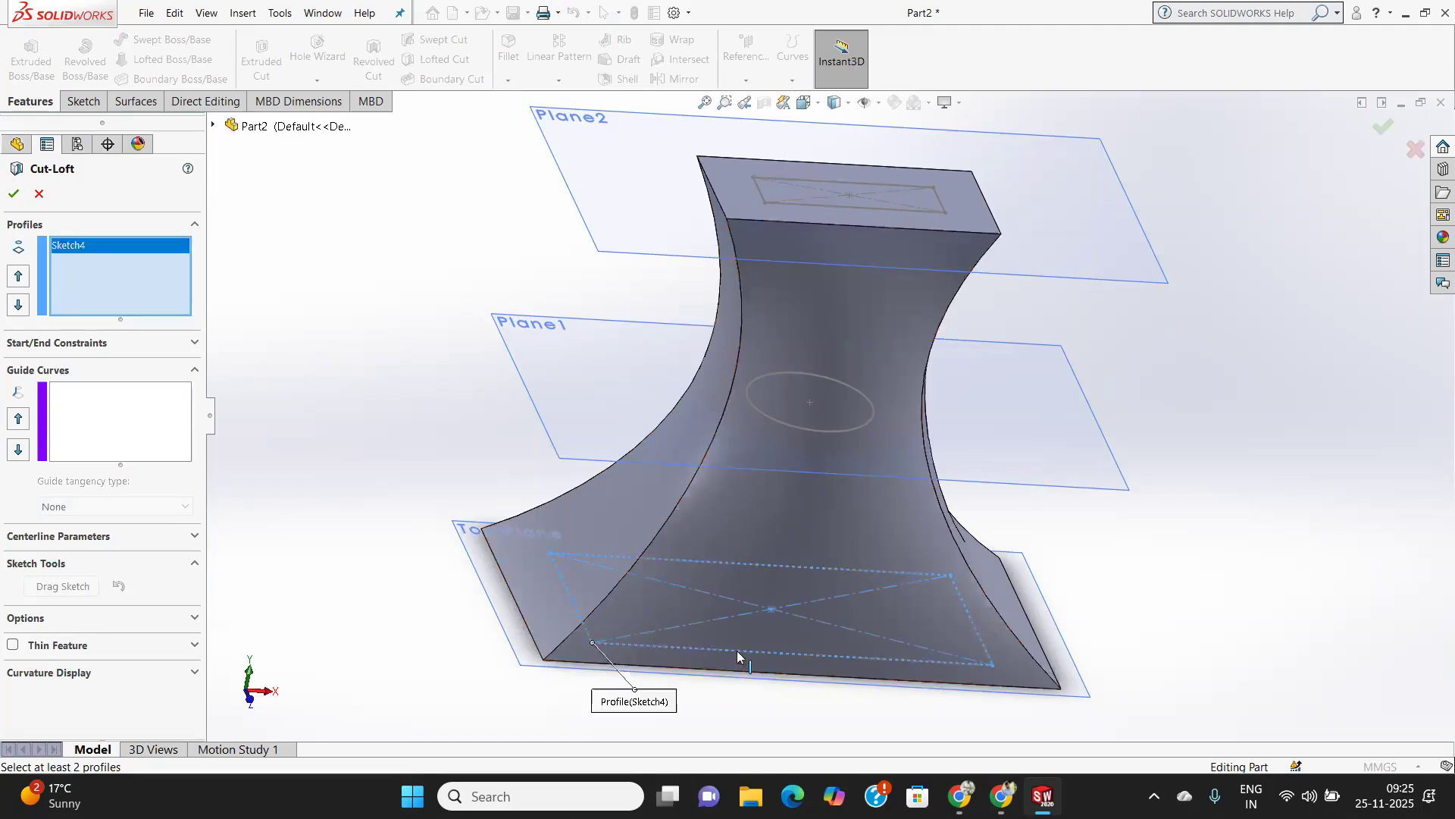
click(805, 427)
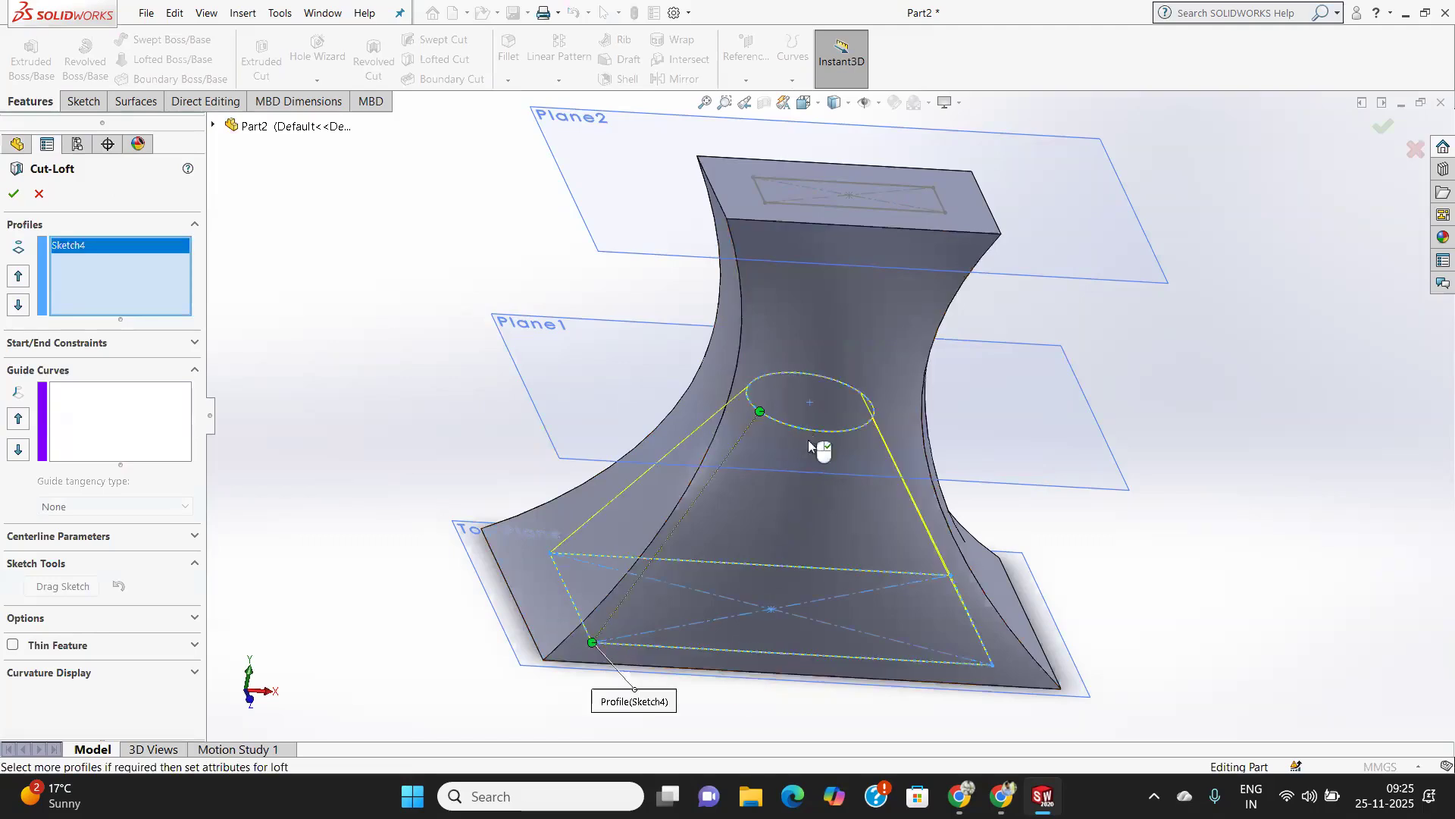
mouse_move(805, 432)
middle_down()
mouse_move(806, 143)
mouse_move(826, 485)
mouse_move(827, 454)
middle_up()
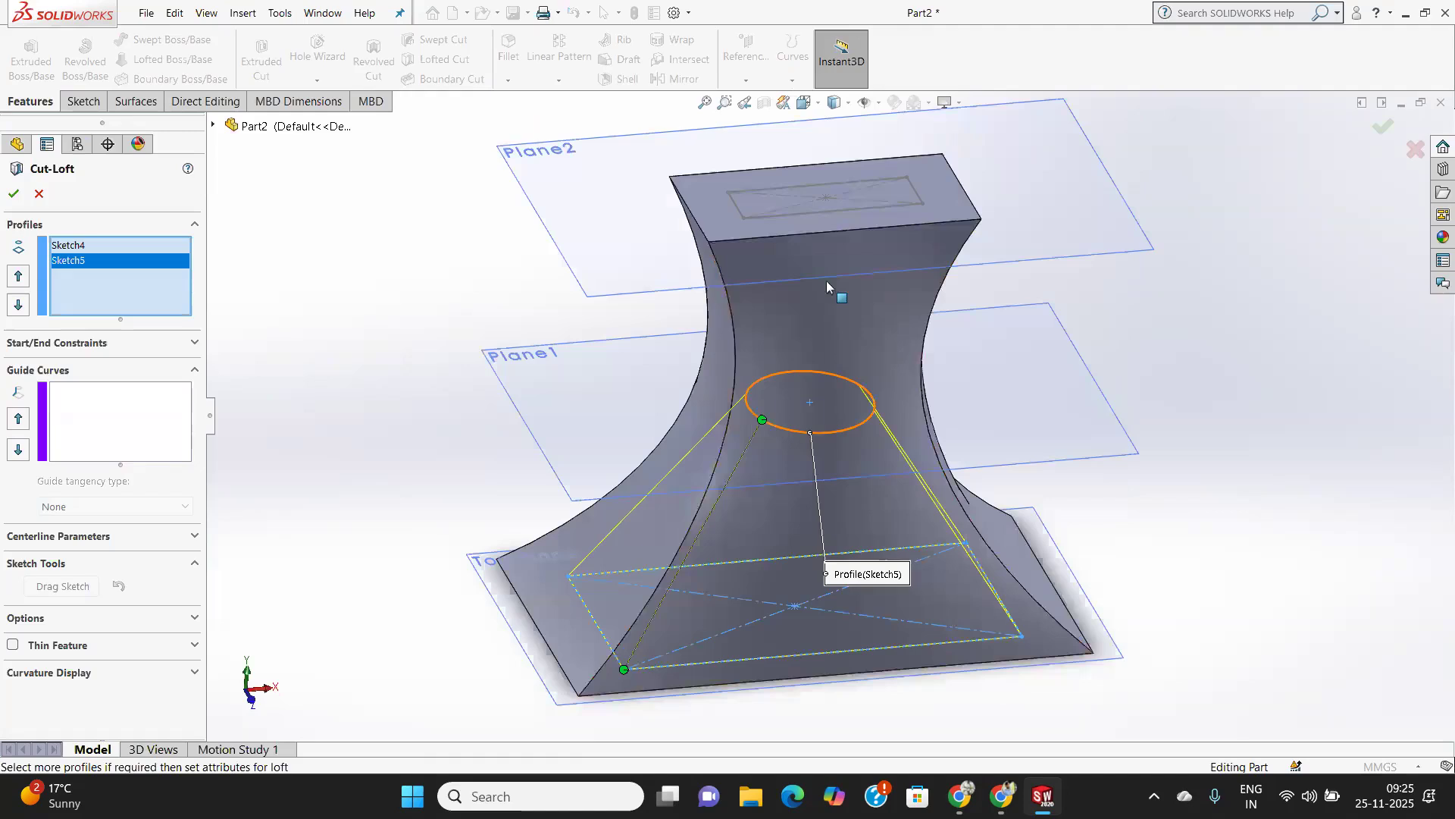
click(805, 211)
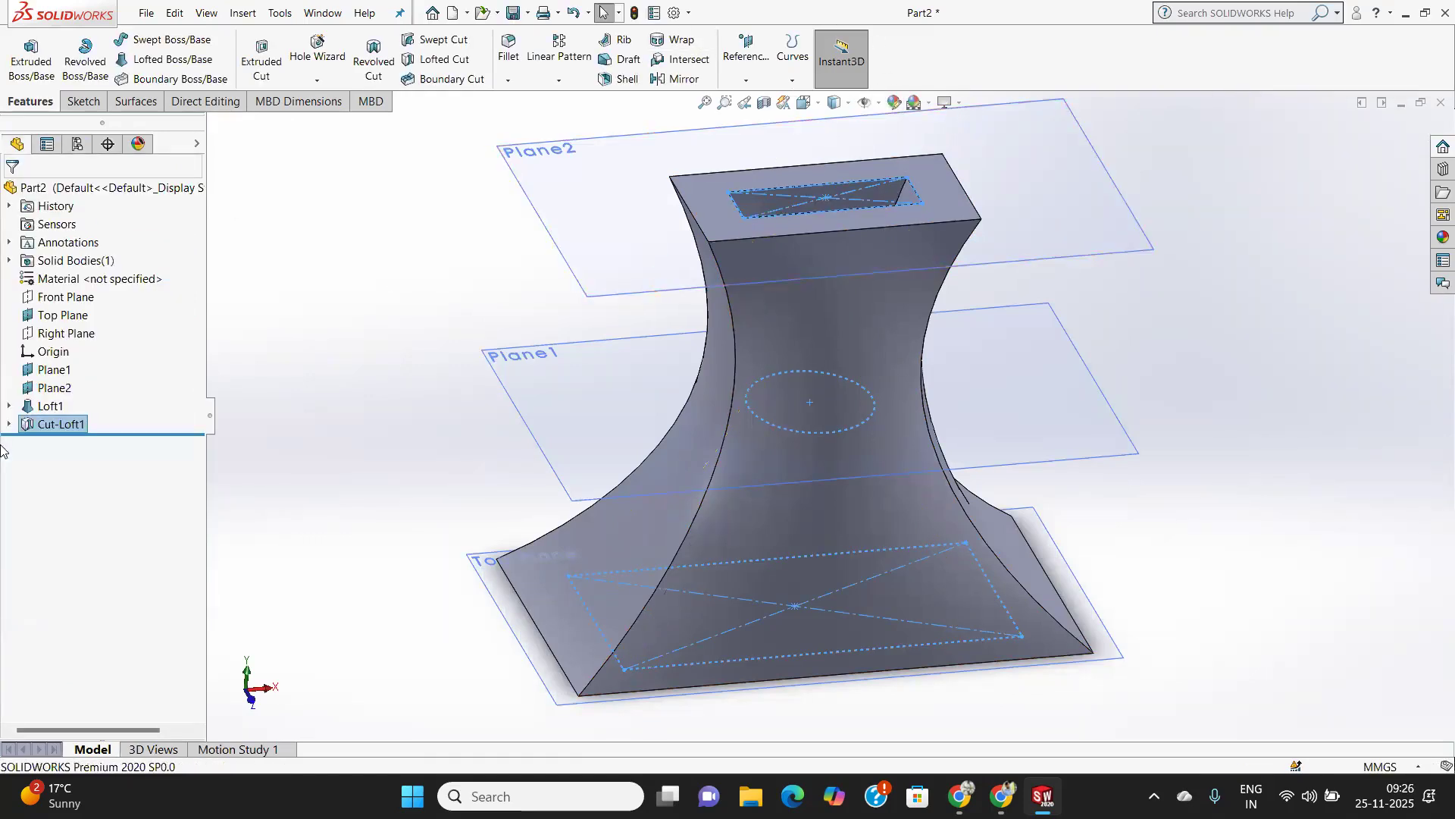
Hide the Top Plane, Plane1 and Plane2 so only the hollowed loft remains visible.
right_click(70, 316)
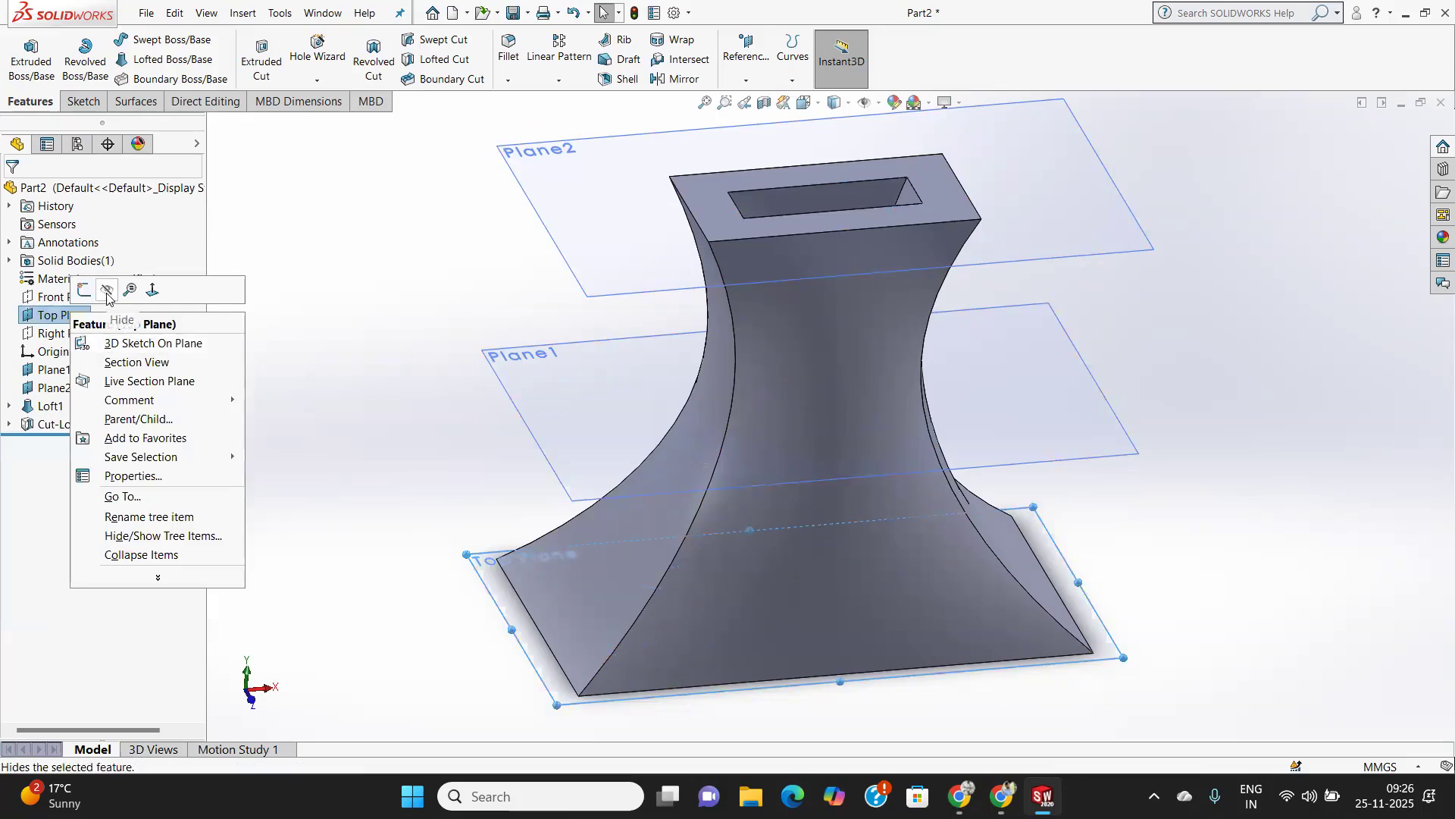
click(113, 328)
right_click(55, 370)
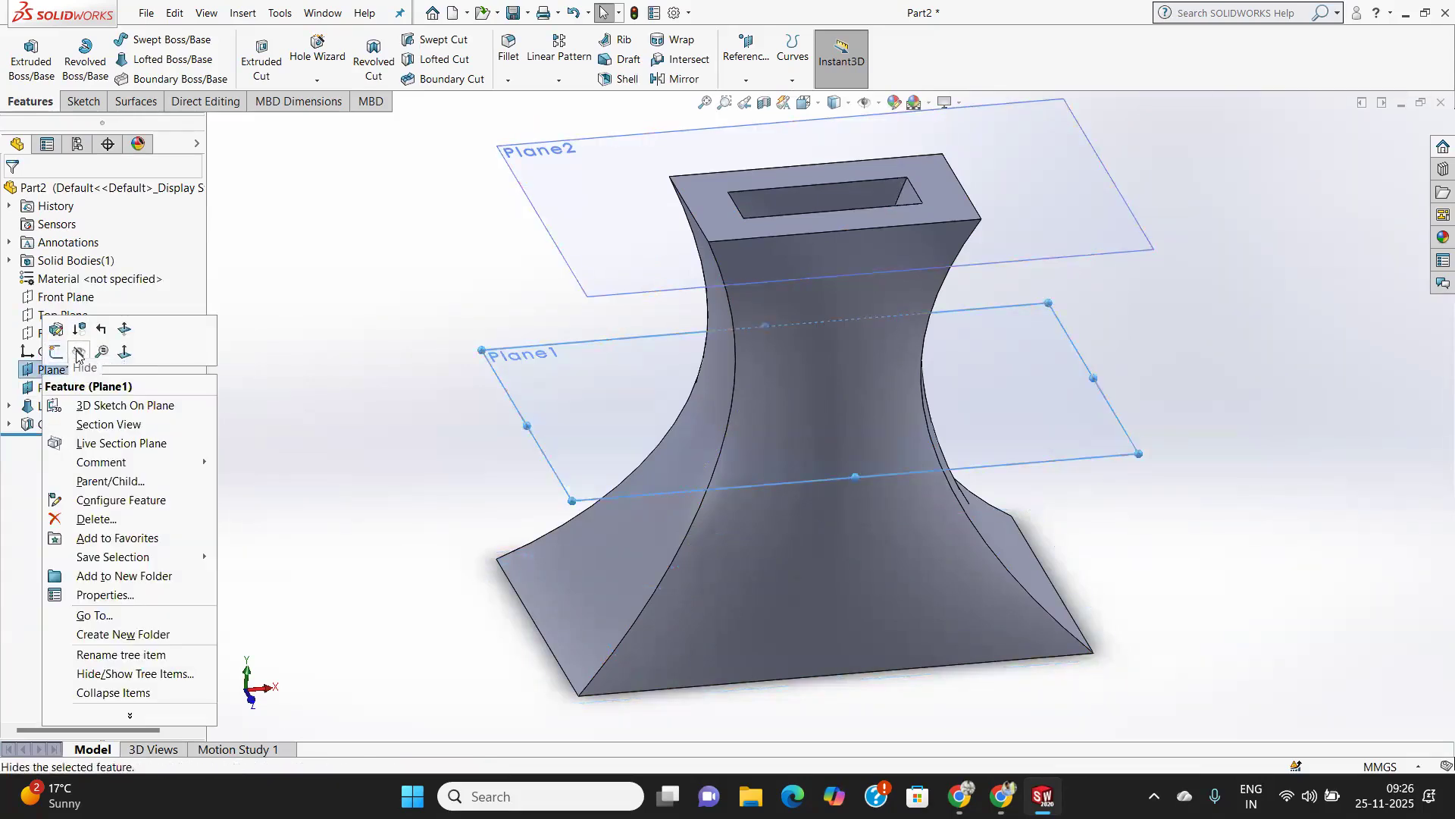
click(78, 353)
click(53, 387)
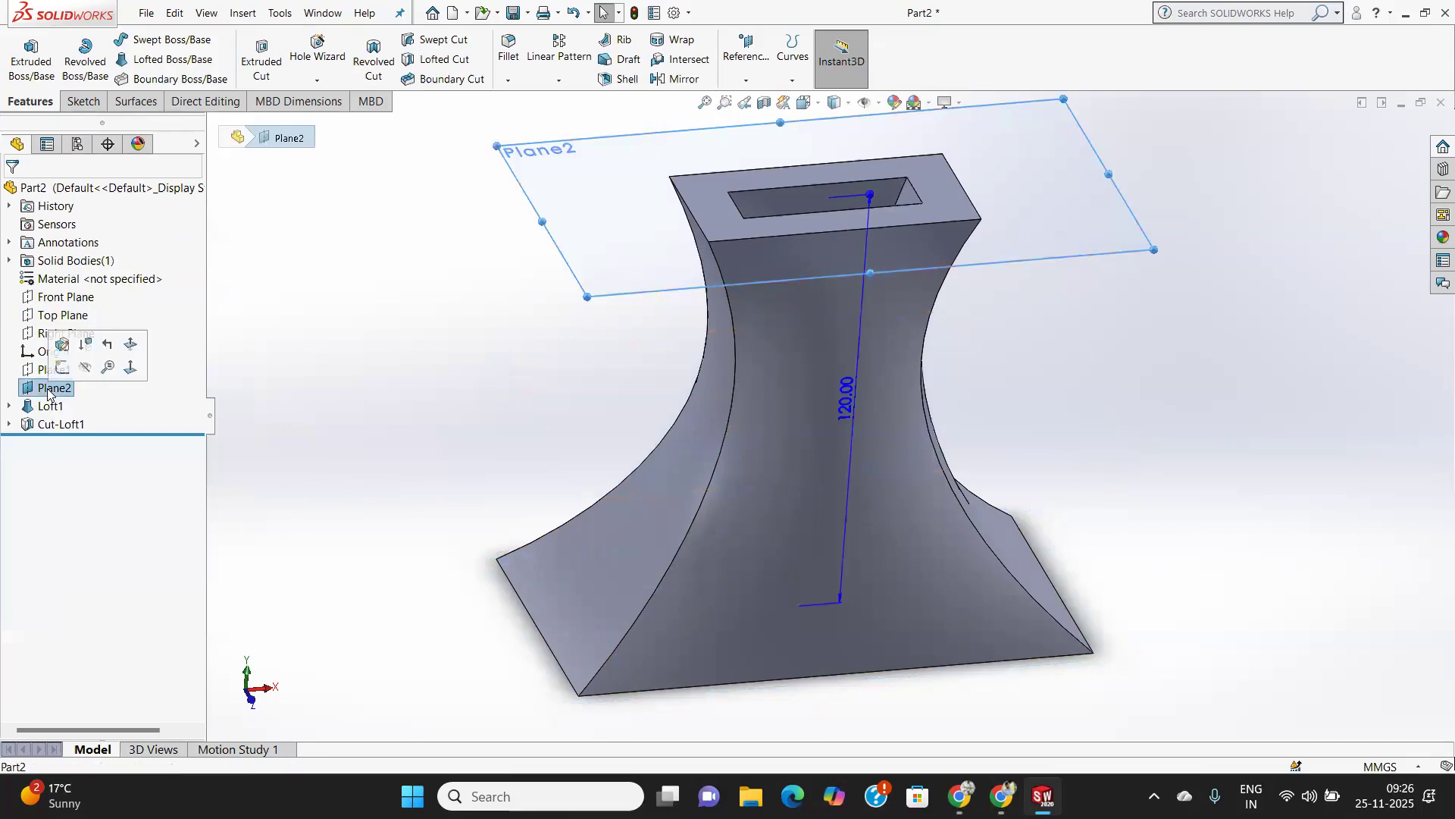
click(86, 370)
Rotate and zoom the view to inspect the hollowed loft from different angles.
middle_drag(591, 455, 1072, 324)
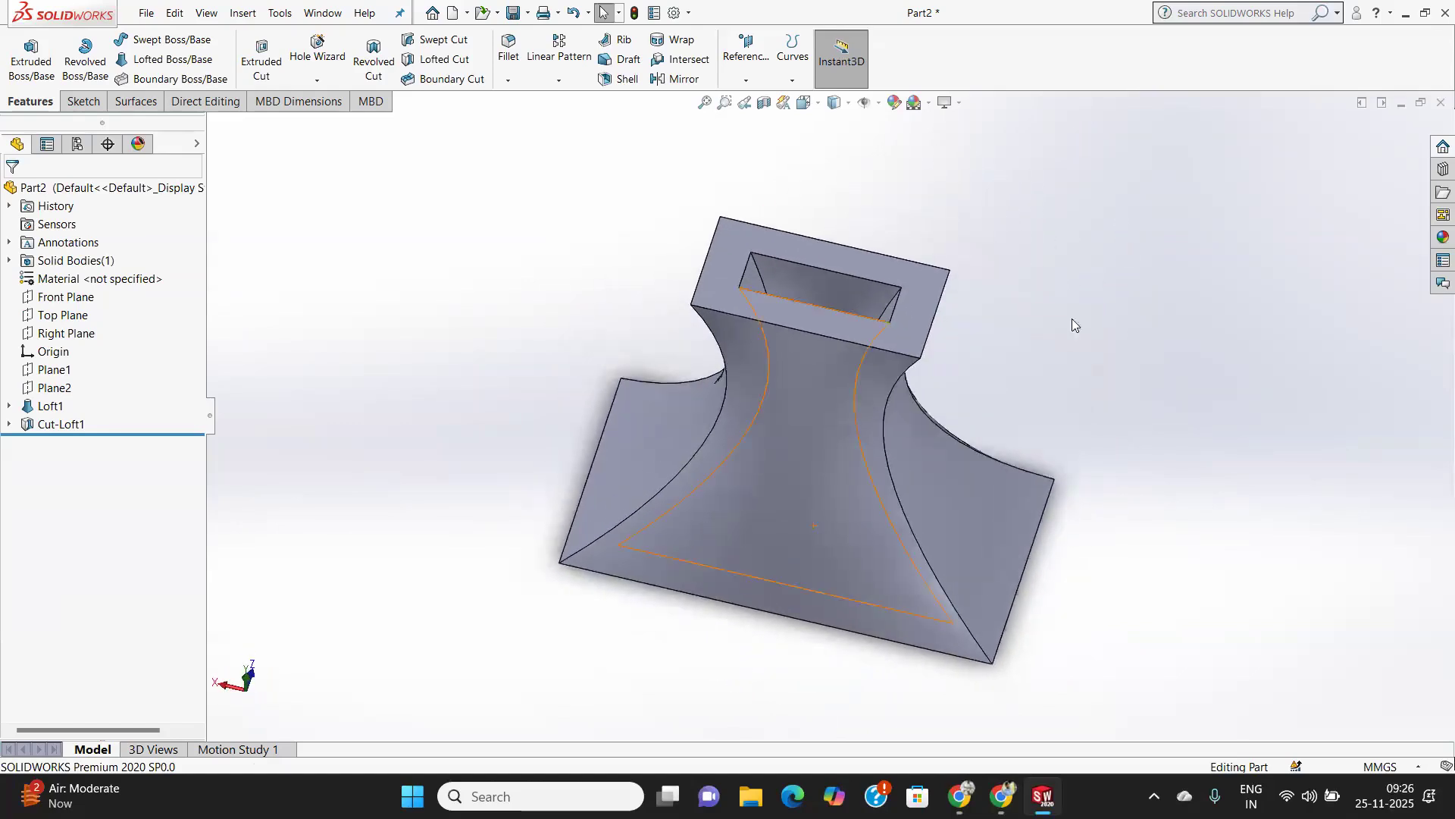
middle_drag(983, 651, 993, 489)
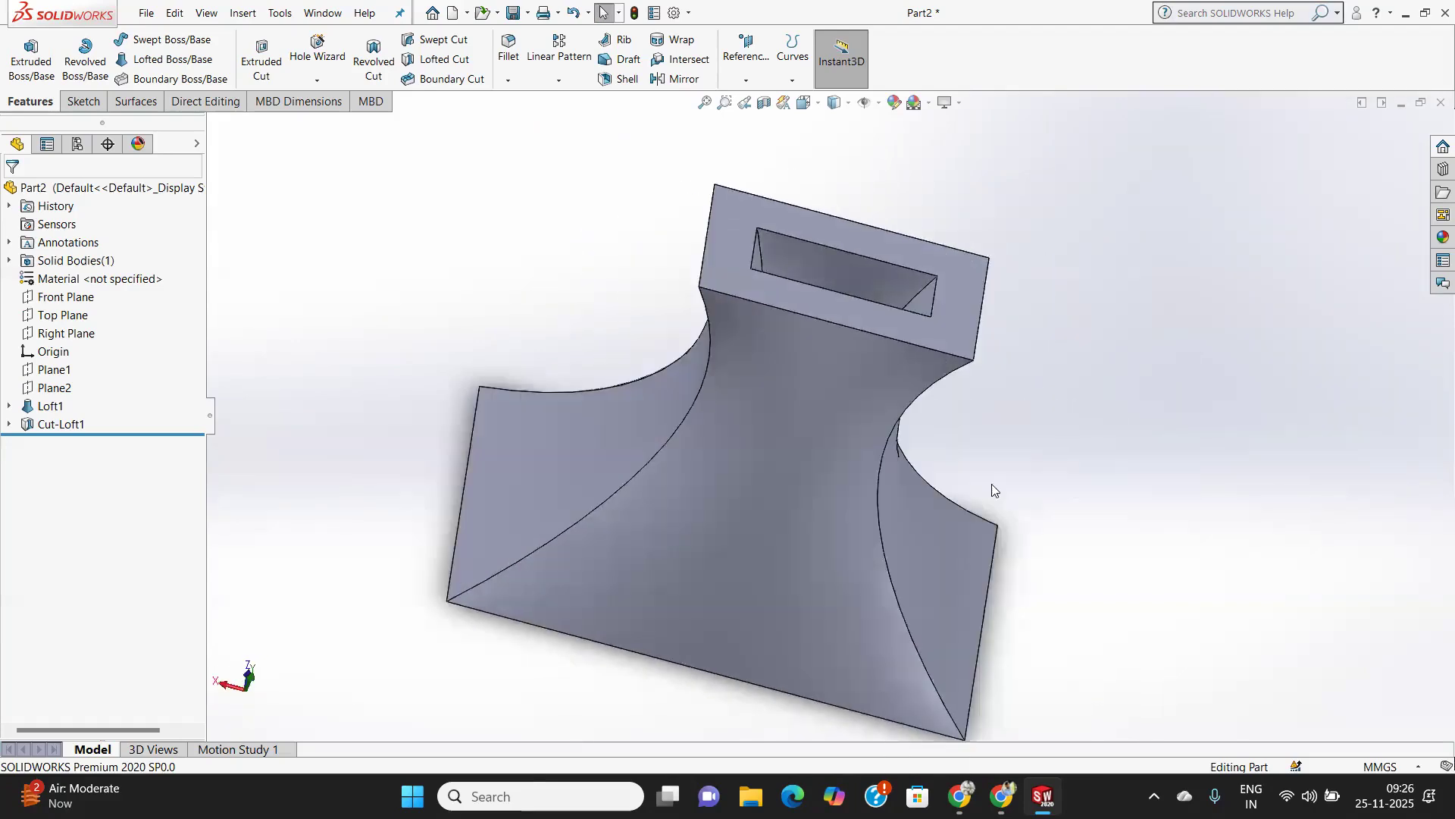
mouse_move(964, 363)
middle_down()
mouse_move(938, 484)
mouse_move(922, 475)
mouse_move(932, 439)
mouse_move(921, 492)
mouse_move(937, 489)
mouse_move(946, 349)
middle_up()
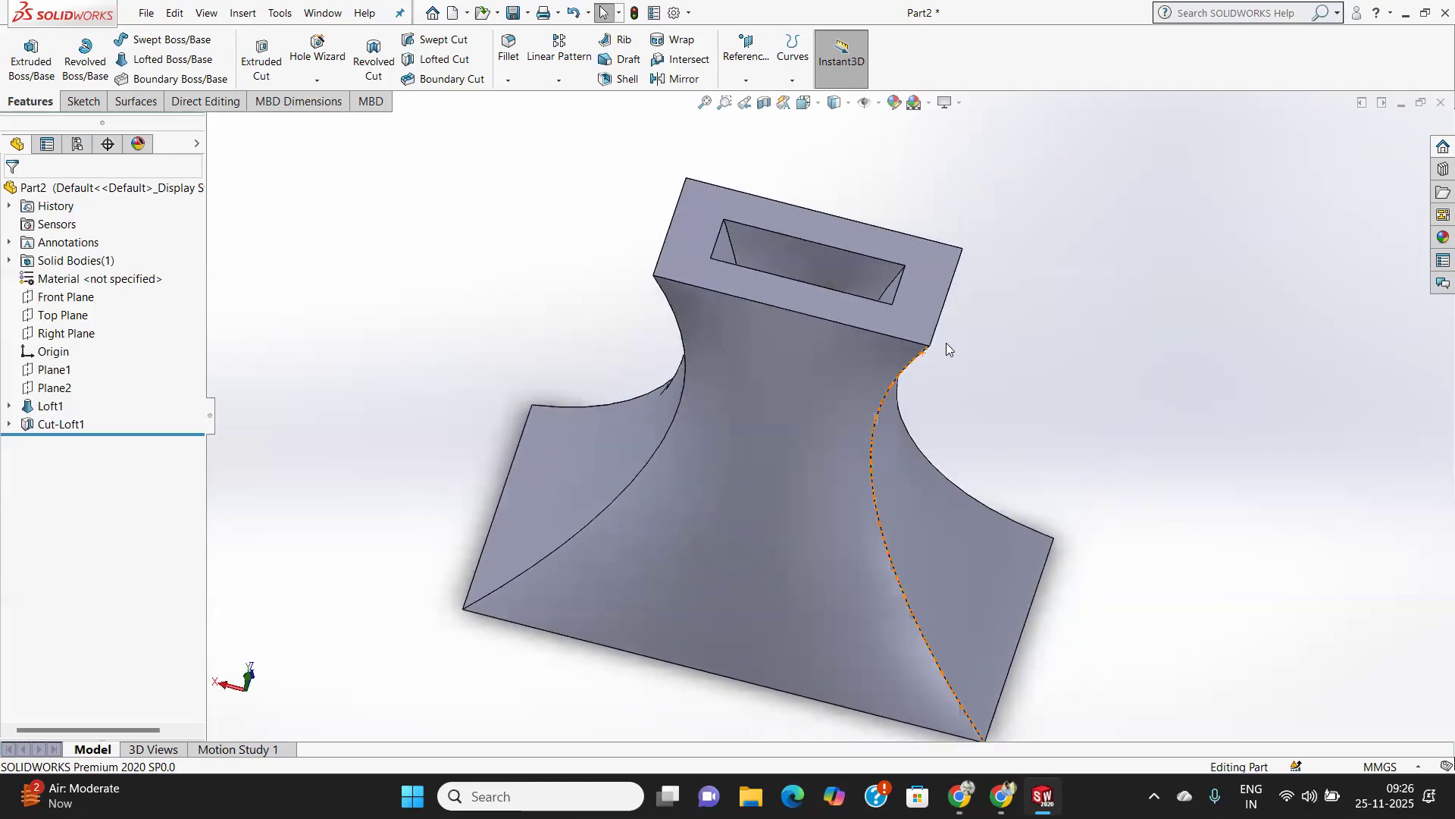
middle_drag(946, 349, 818, 431)
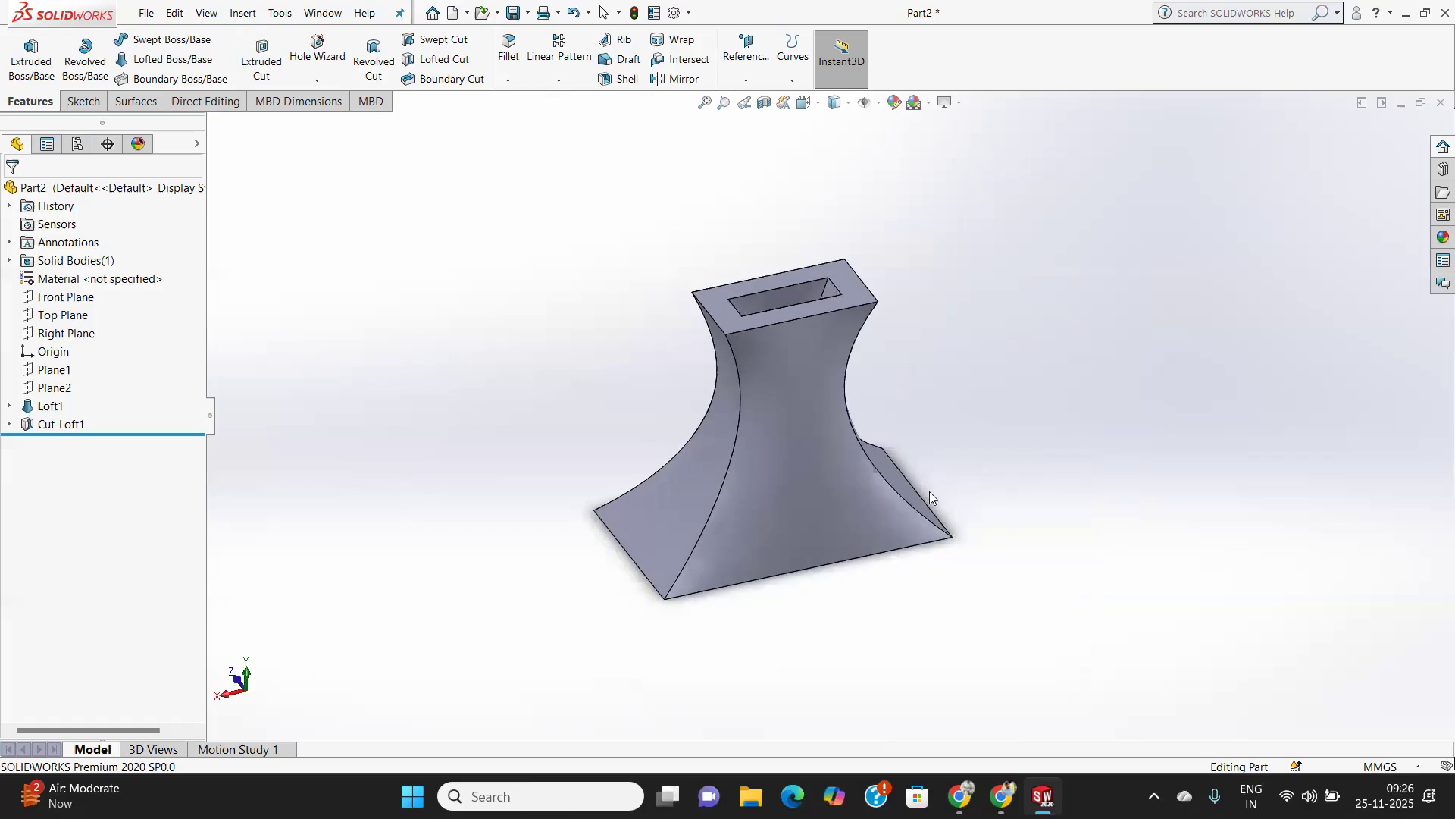
scroll(809, 434, up, 2)
scroll(805, 430, down, 3)
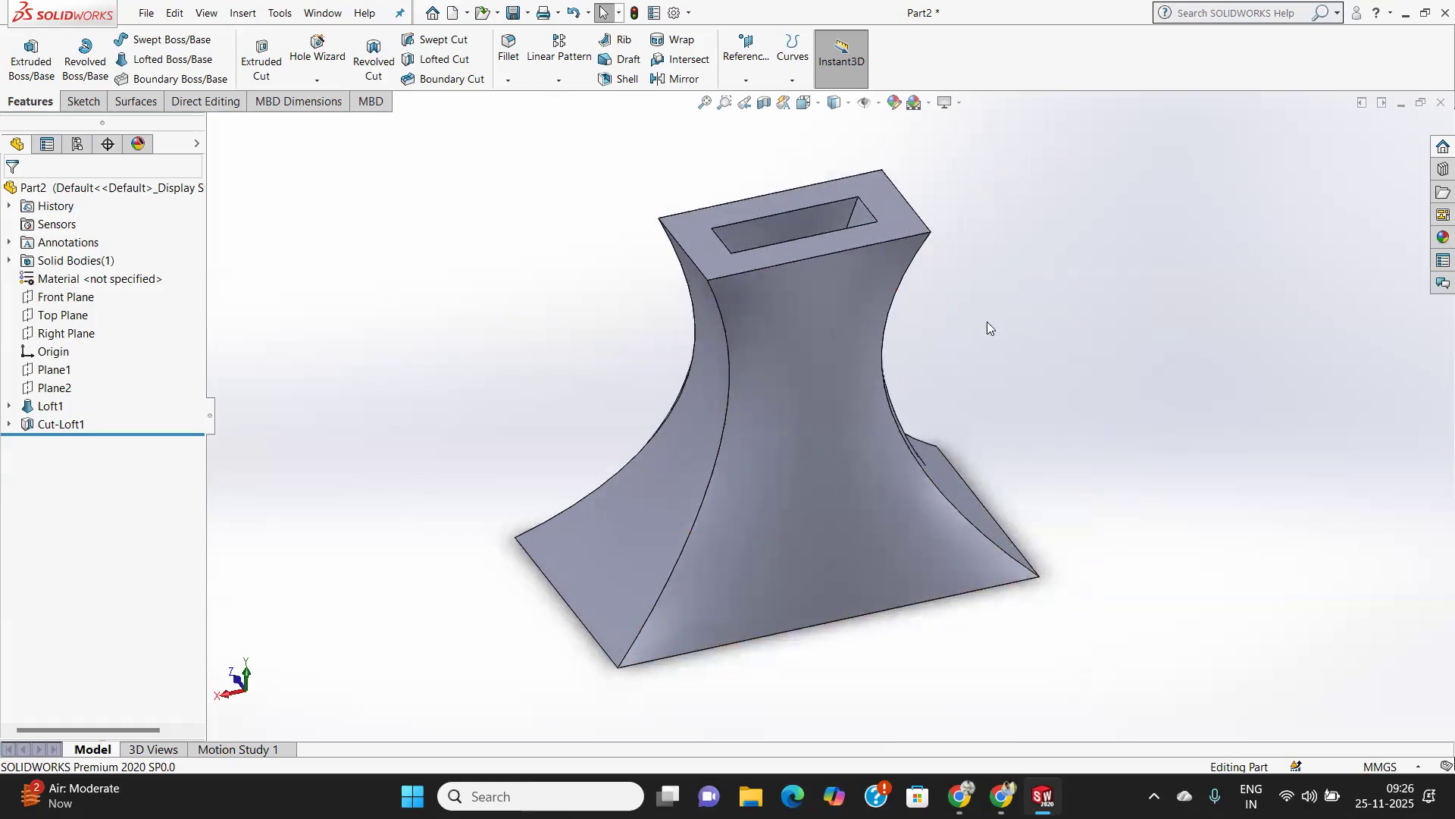
Create a new part document from the Part template.
click(147, 14)
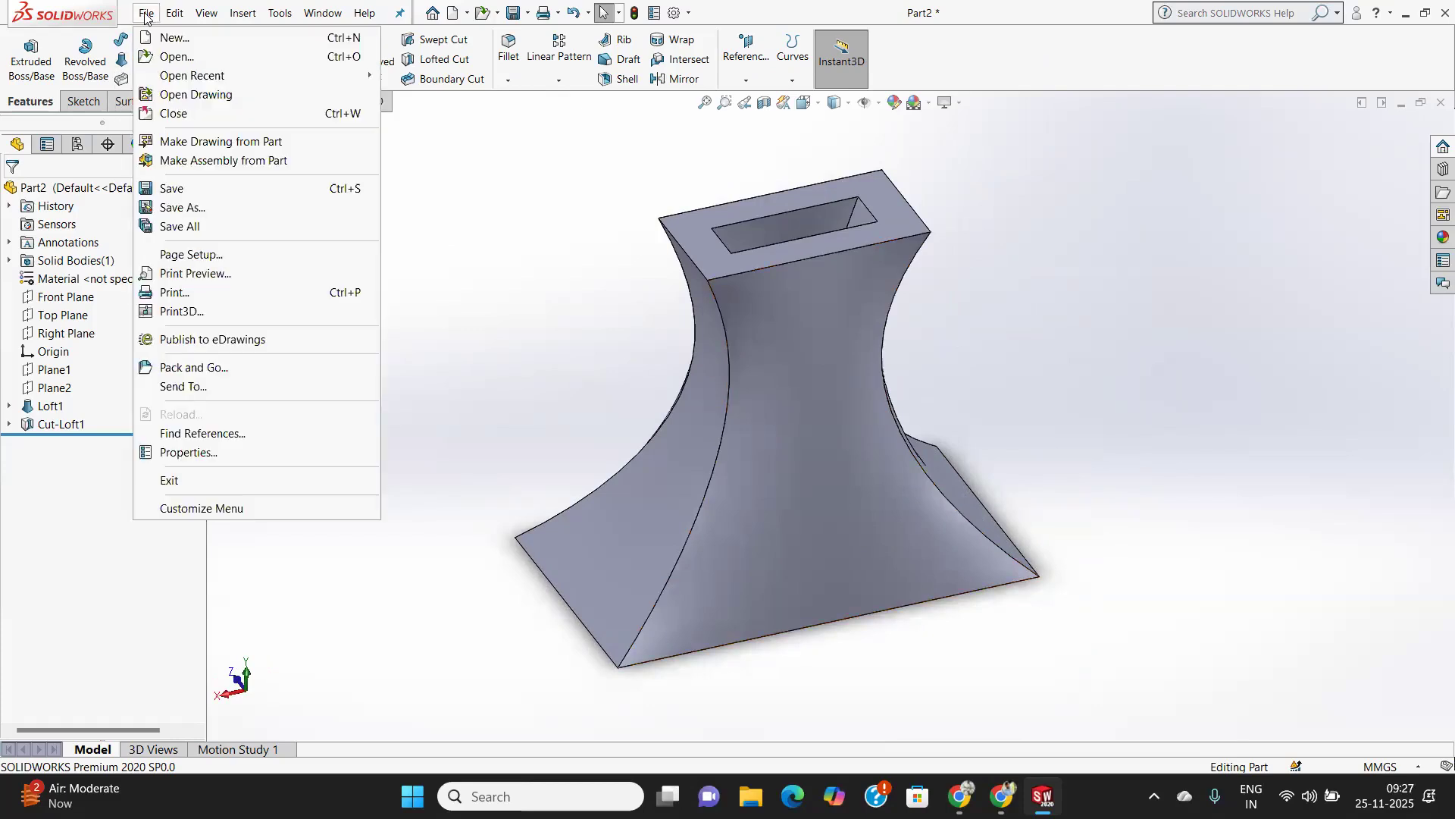
click(175, 39)
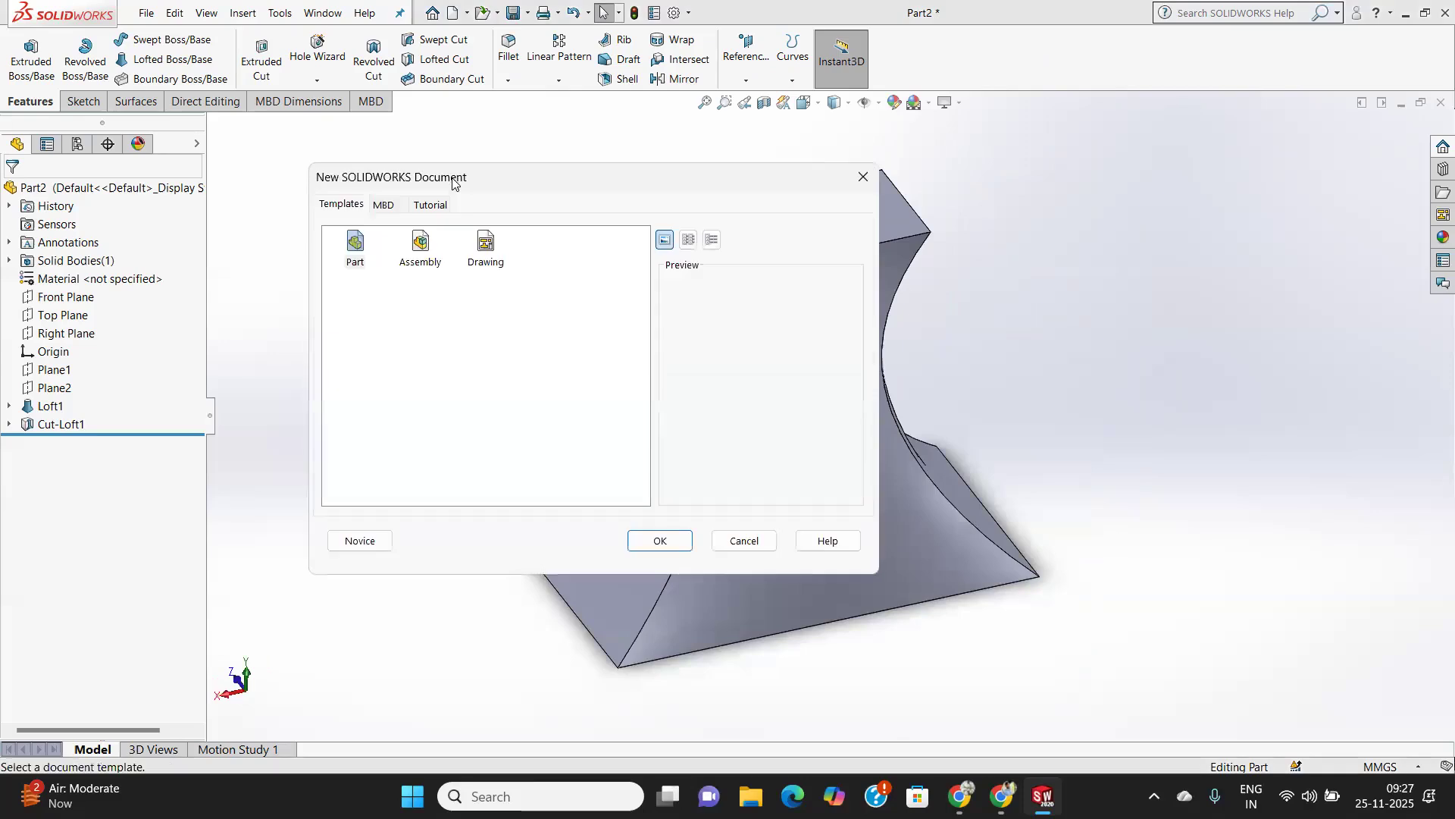
click(660, 540)
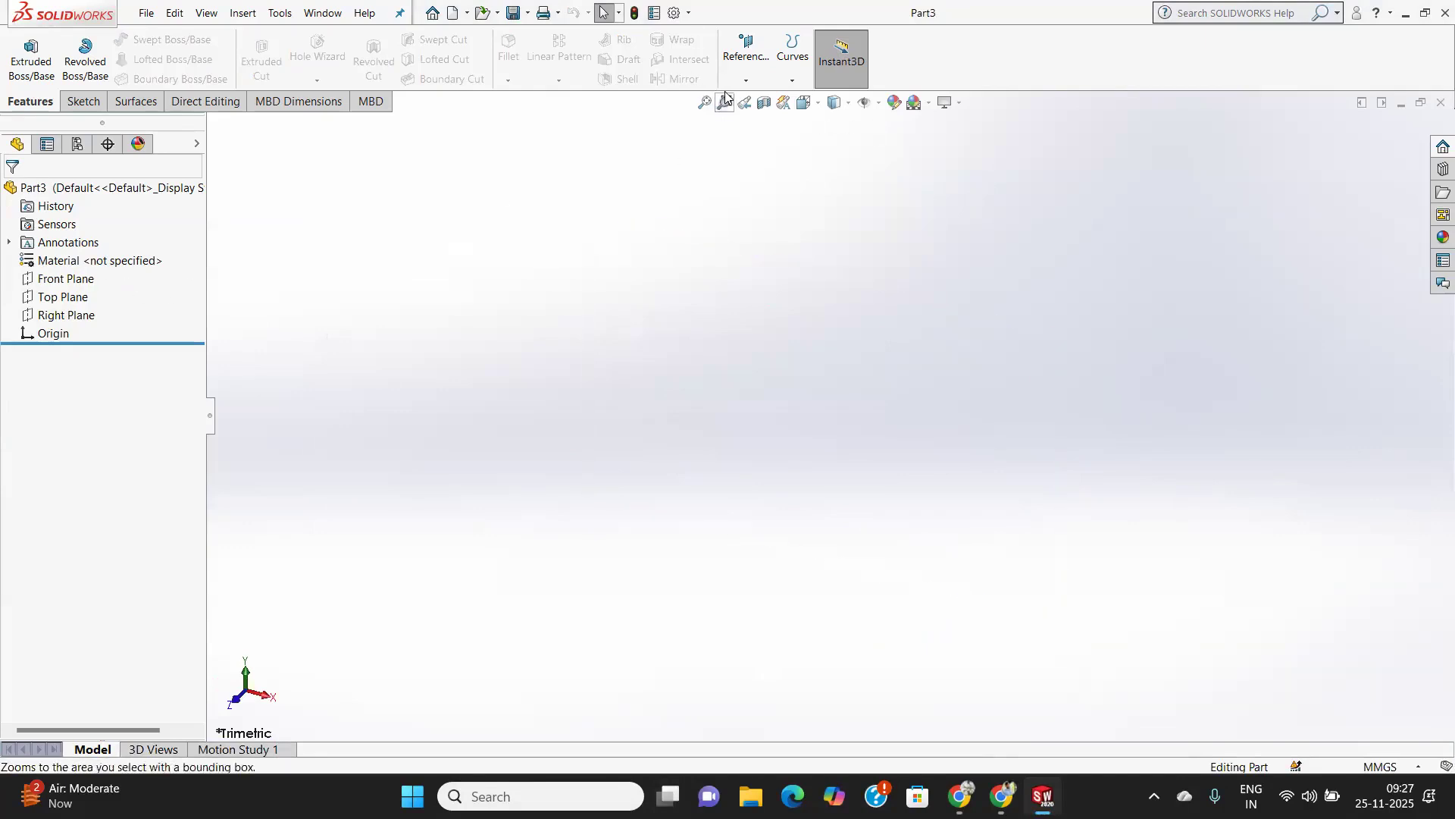
Create a reference plane parallel to the Top Plane at a 60 mm offset above it.
click(60, 297)
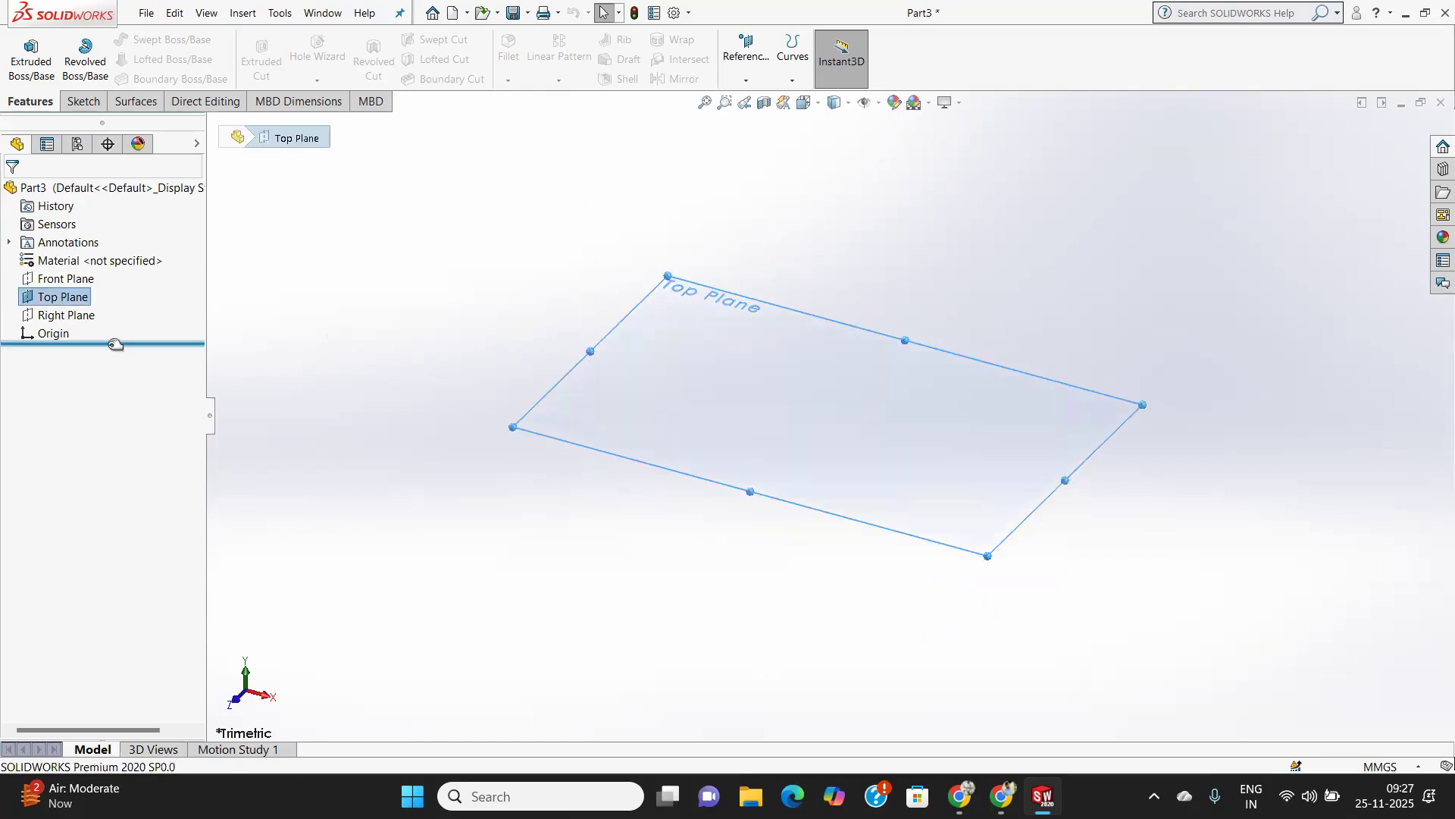
click(745, 82)
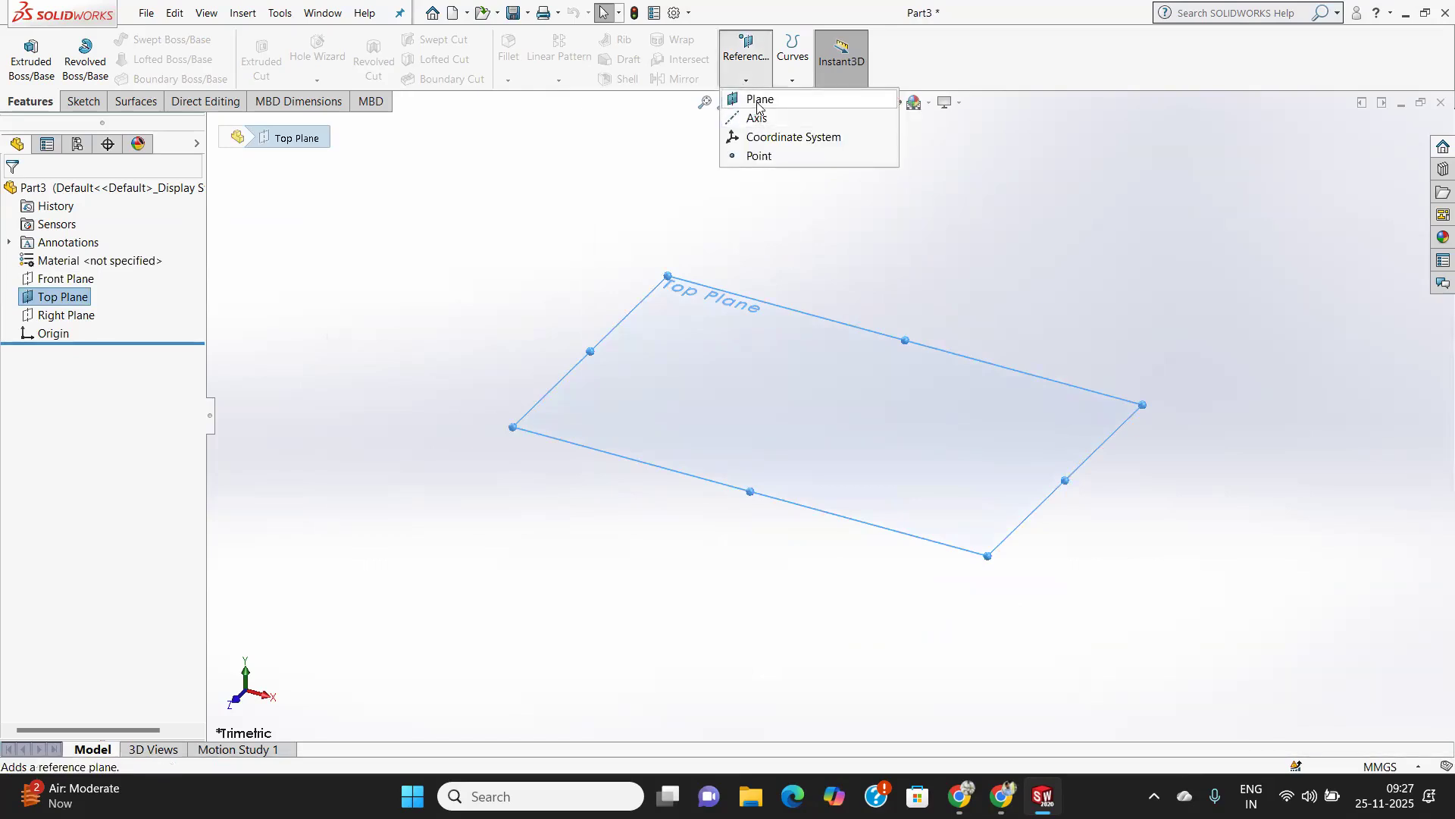
click(757, 99)
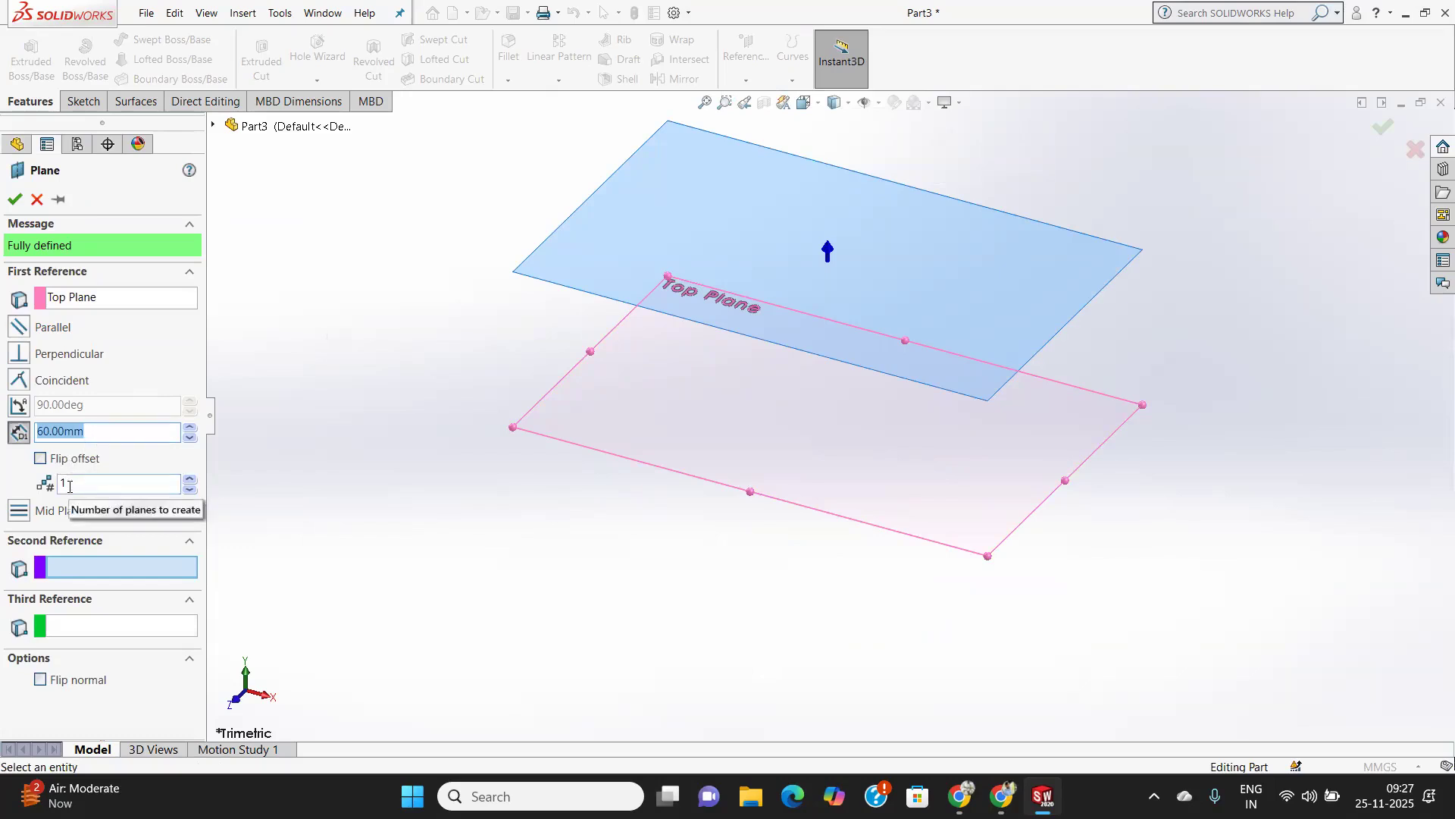
click(14, 200)
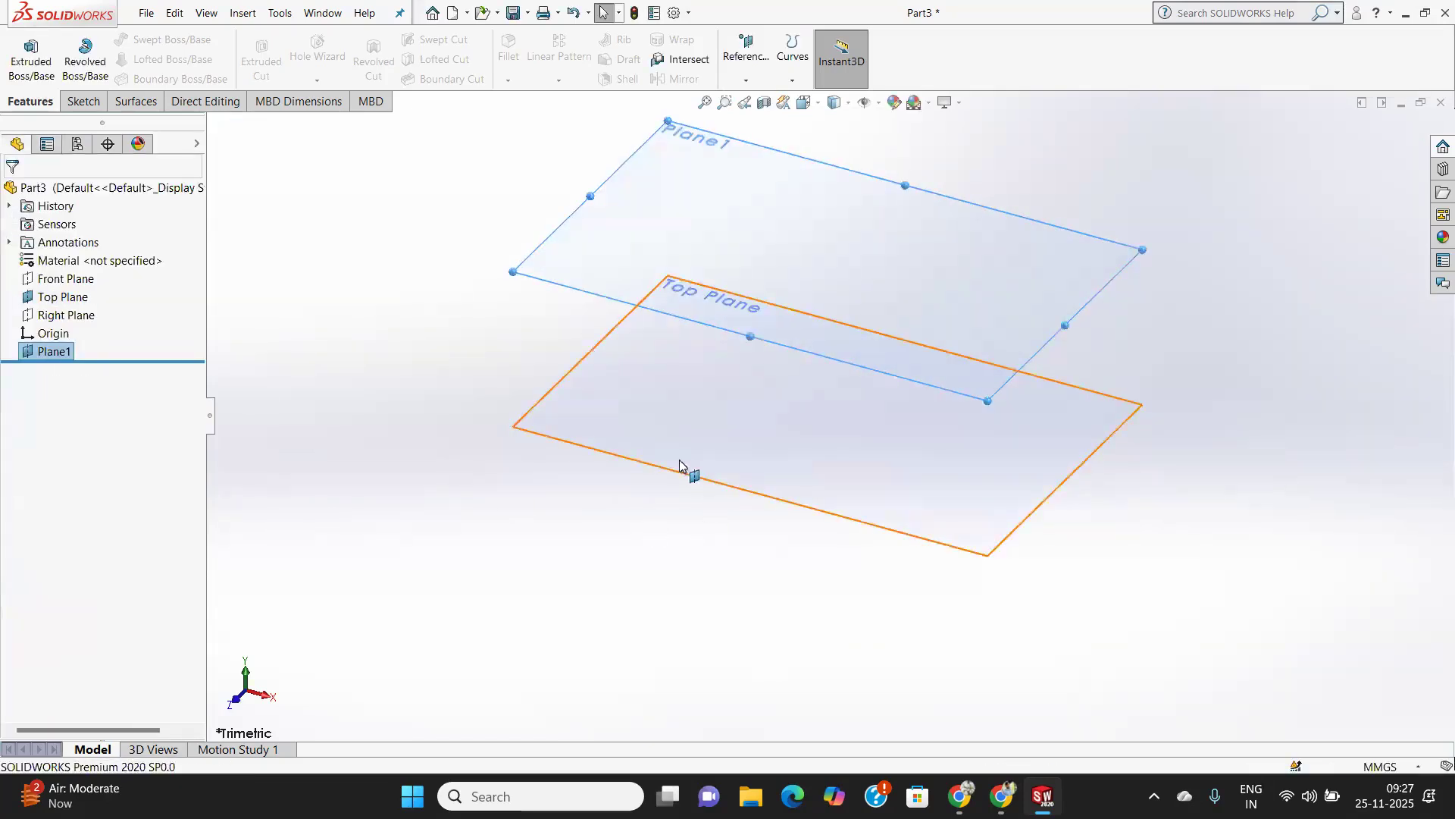
Set up a second reference plane from the Top Plane, flipped below it at a 30 mm offset.
click(746, 81)
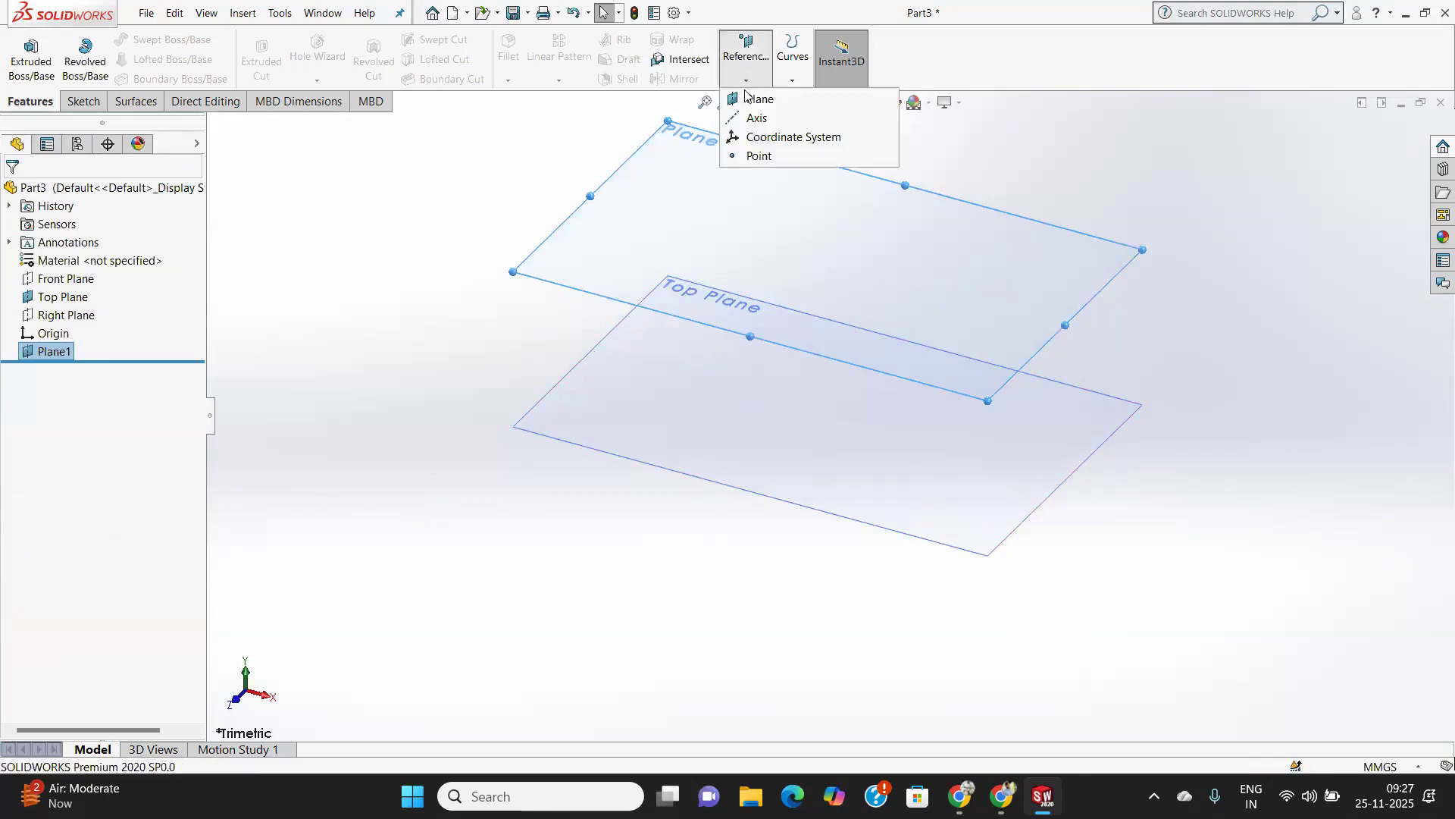
click(747, 98)
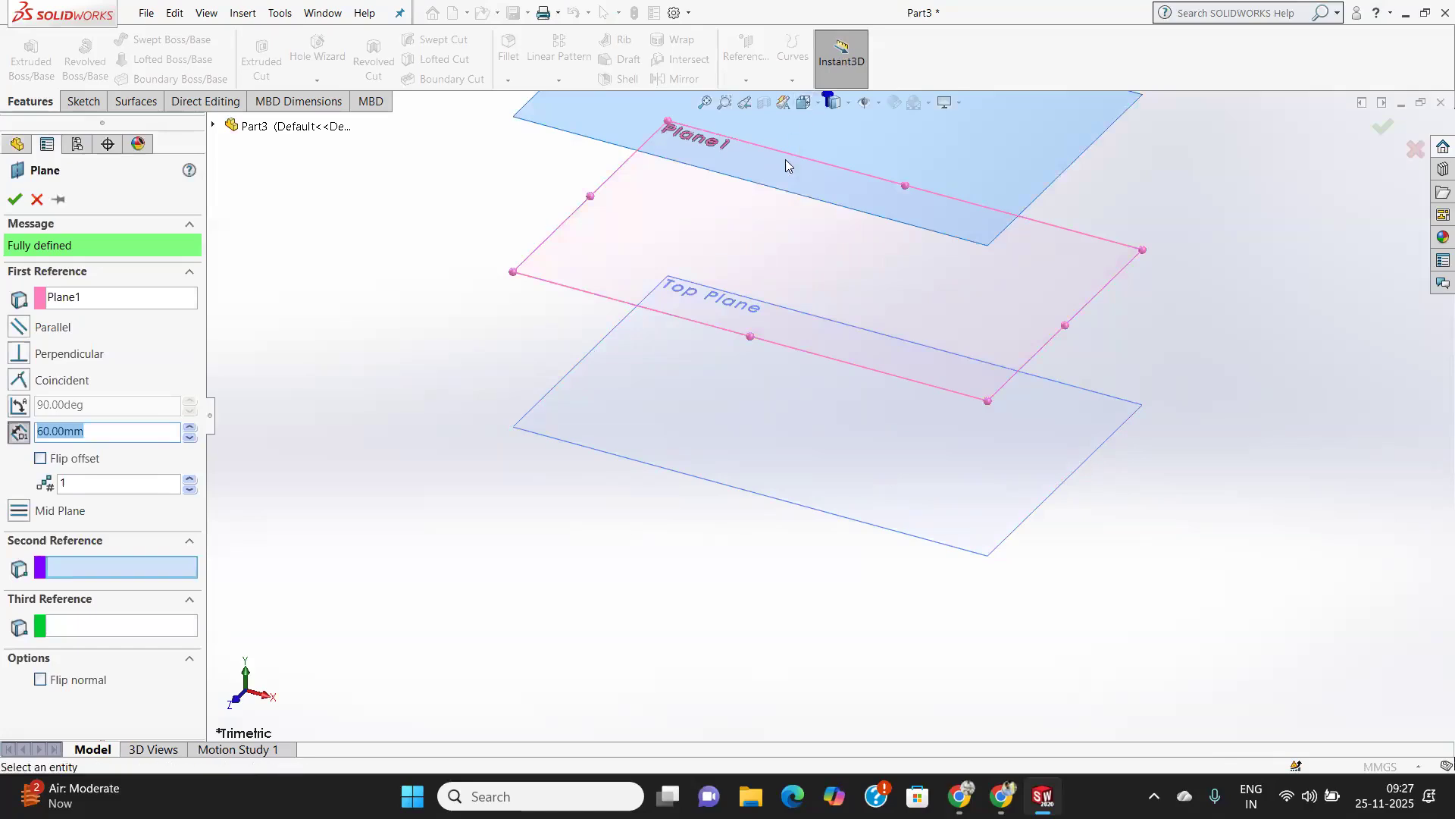
click(40, 460)
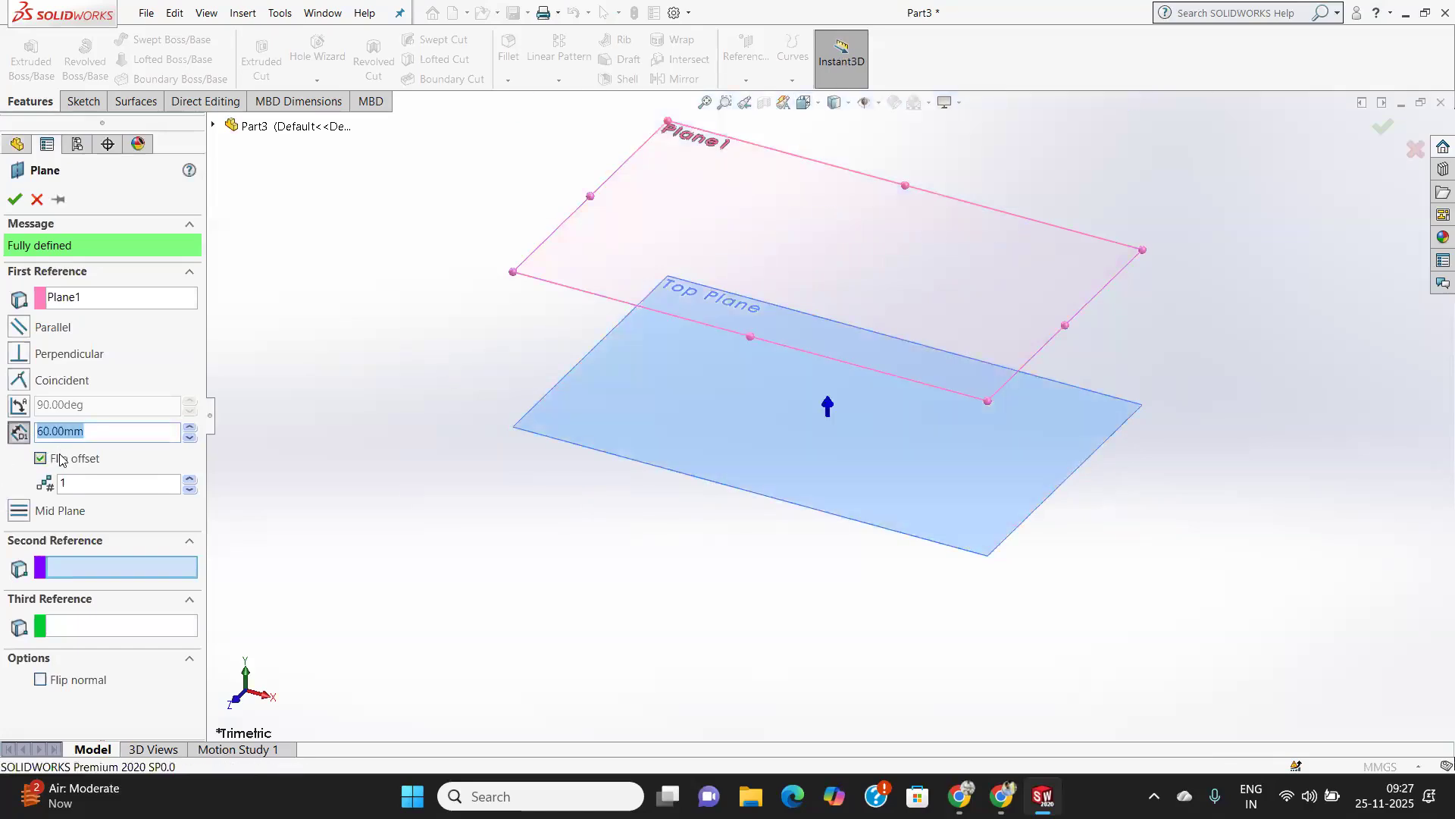
middle_drag(633, 582, 644, 507)
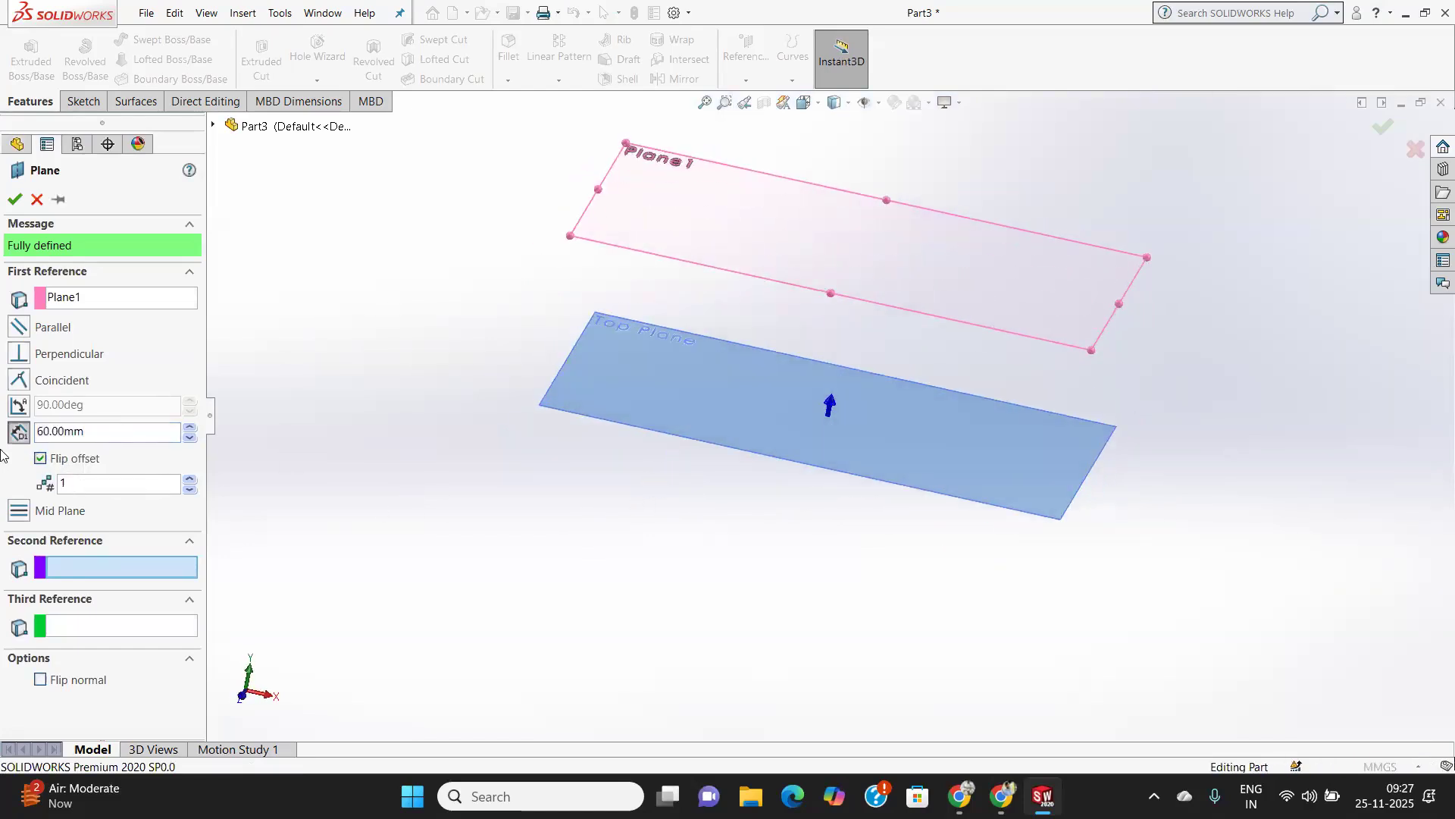
drag(101, 434, 15, 442)
text(80)
key(Return)
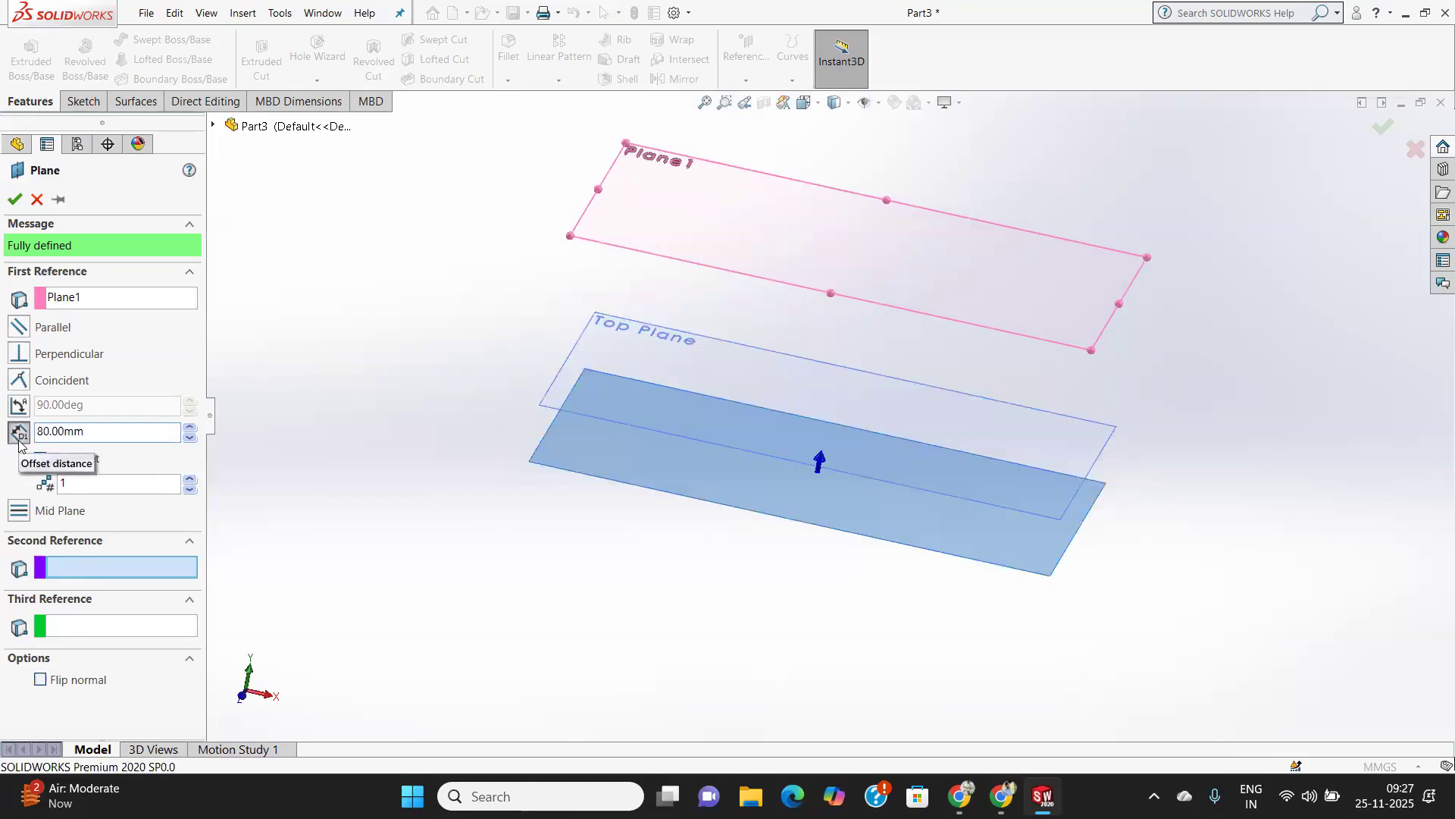
click(102, 302)
click(582, 367)
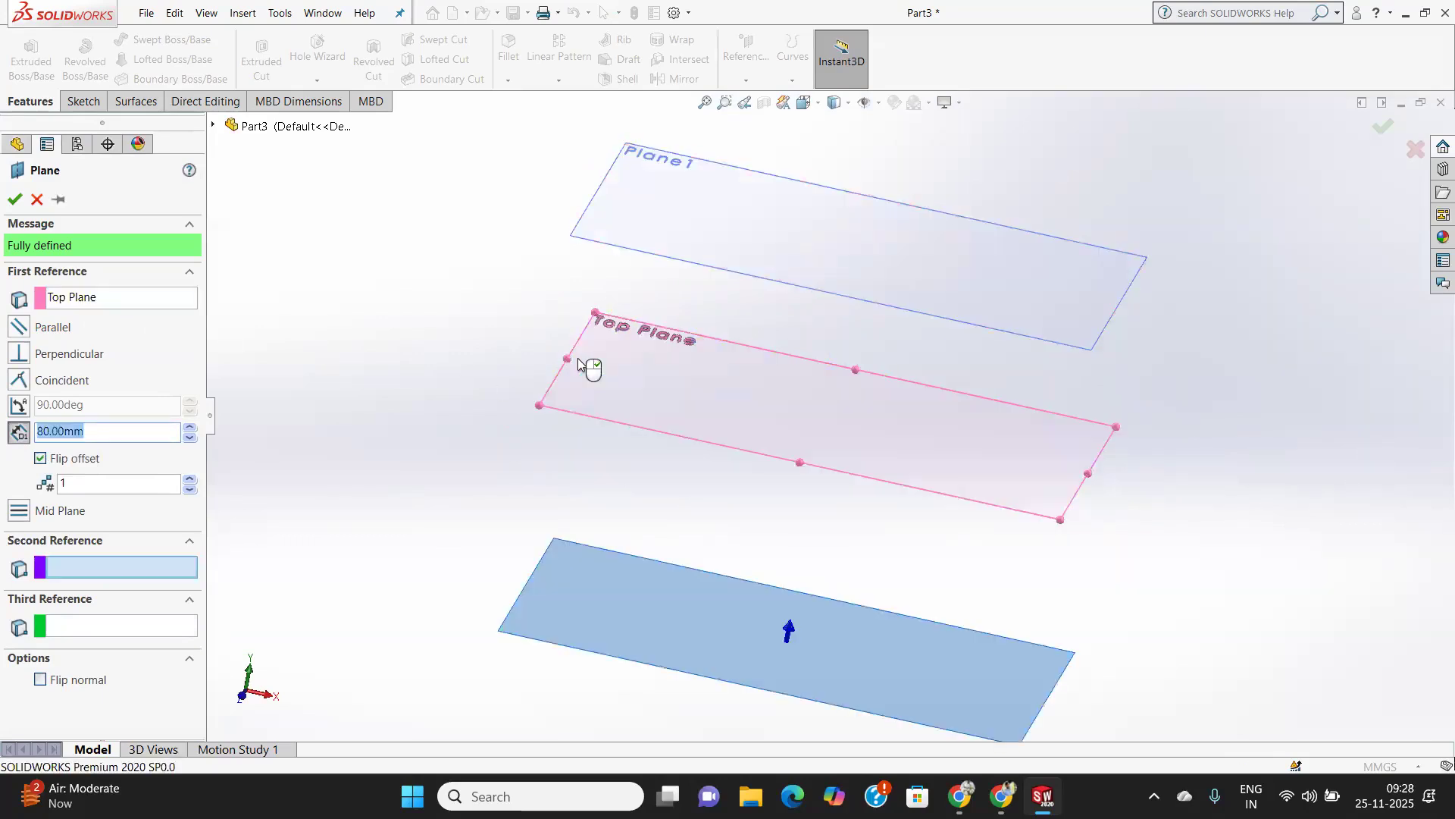
text(20)
key(Return)
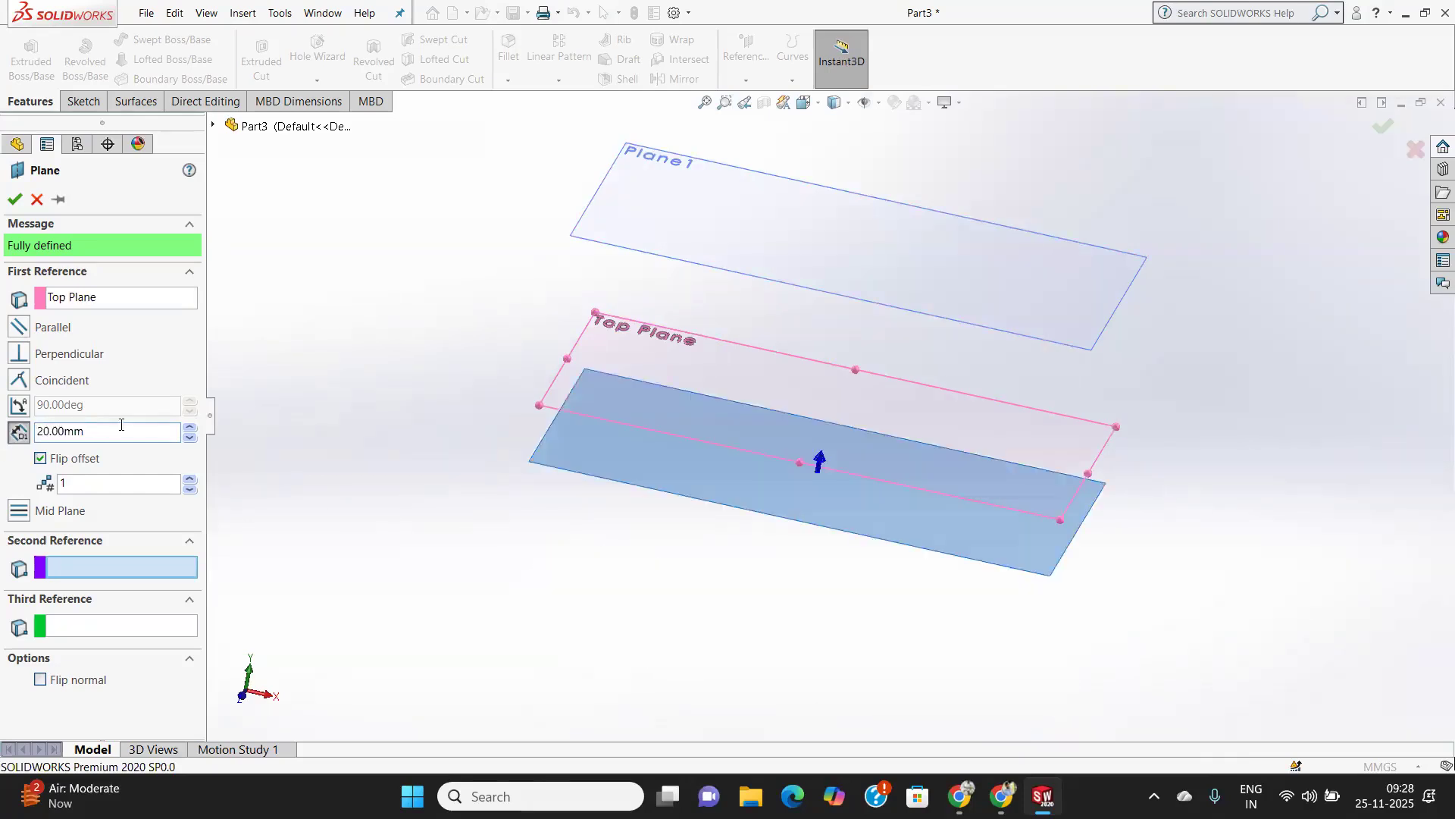
drag(122, 424, 2, 455)
text(30)
key(Return)
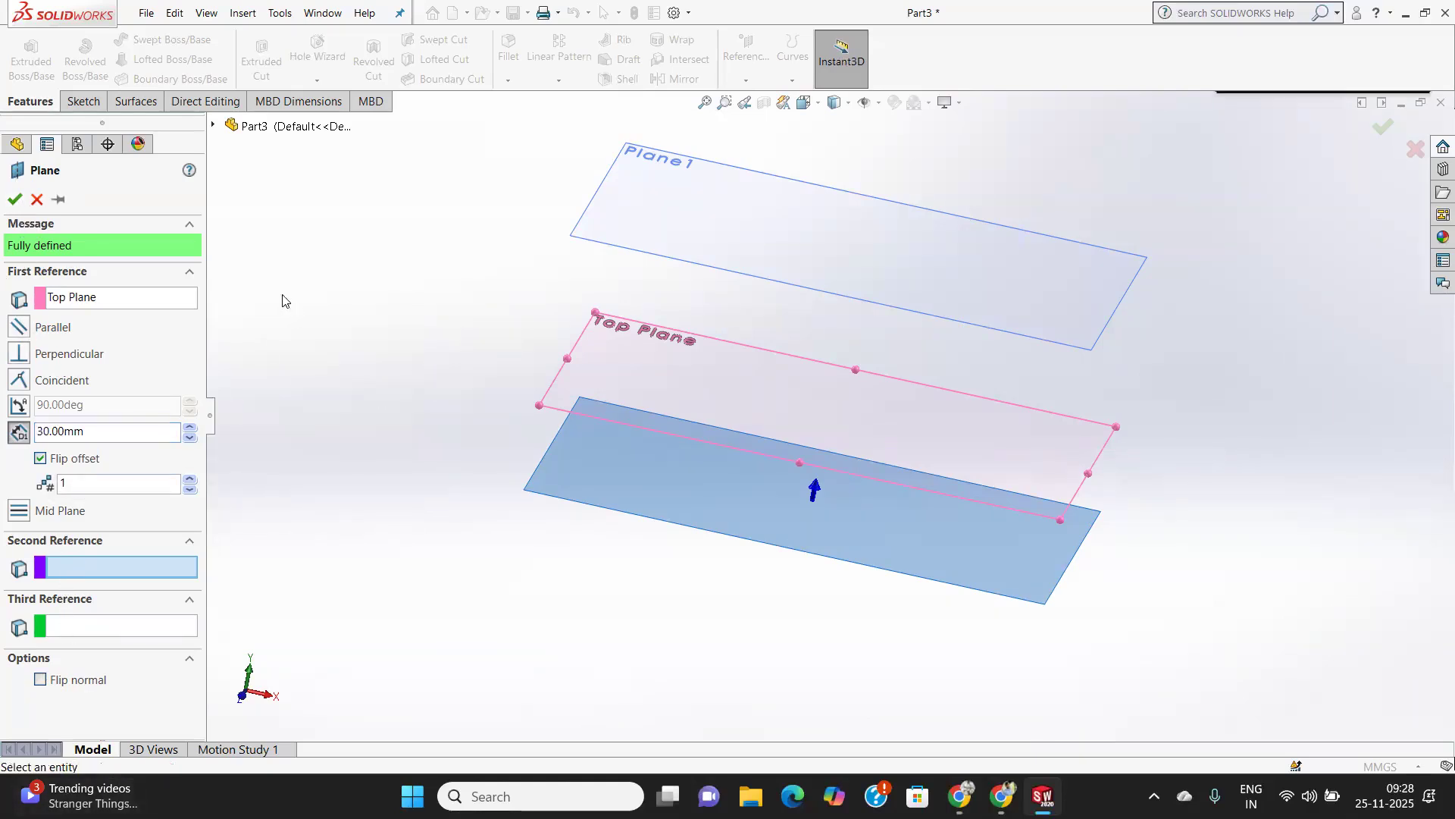
click(879, 102)
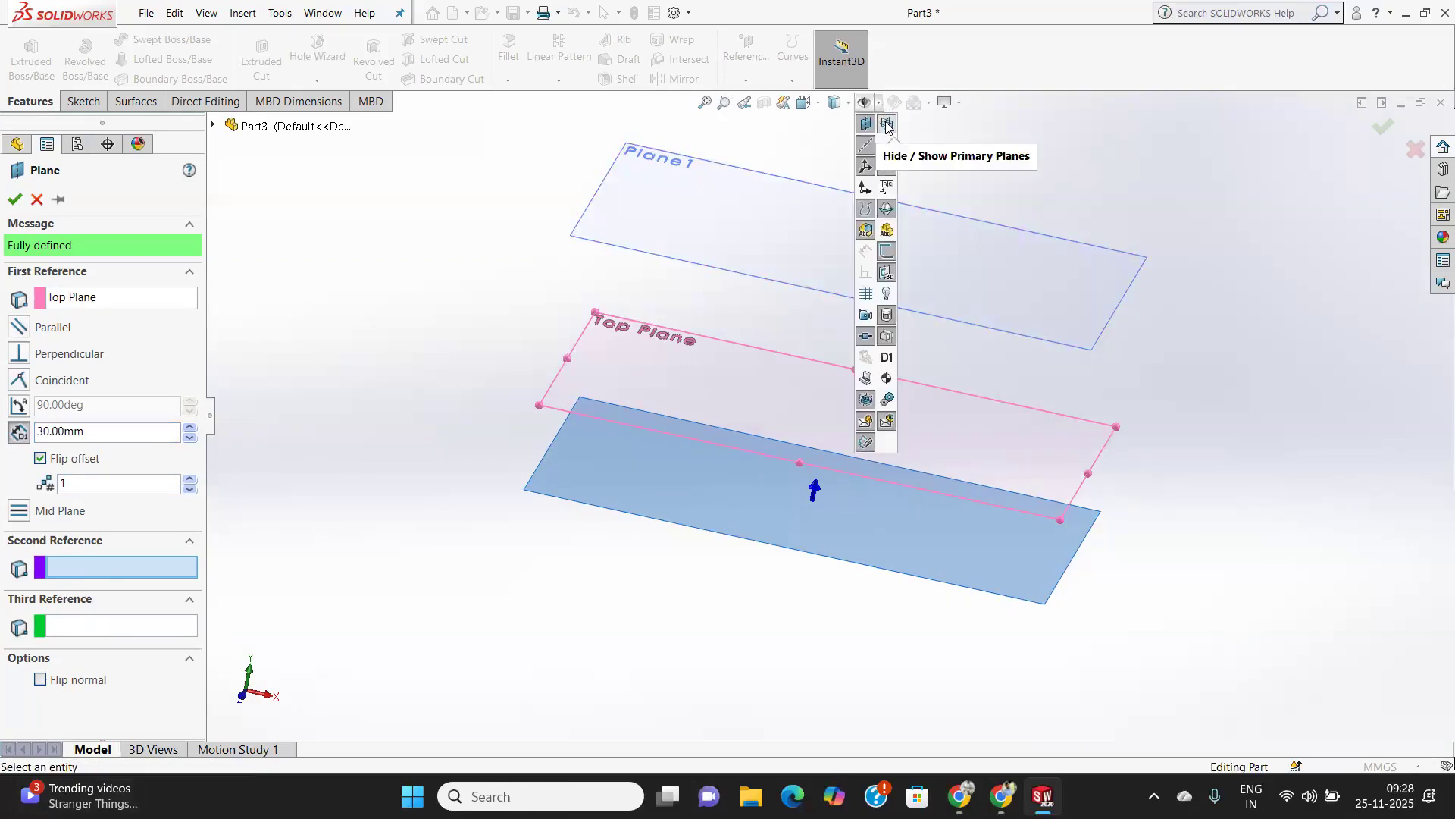
click(886, 124)
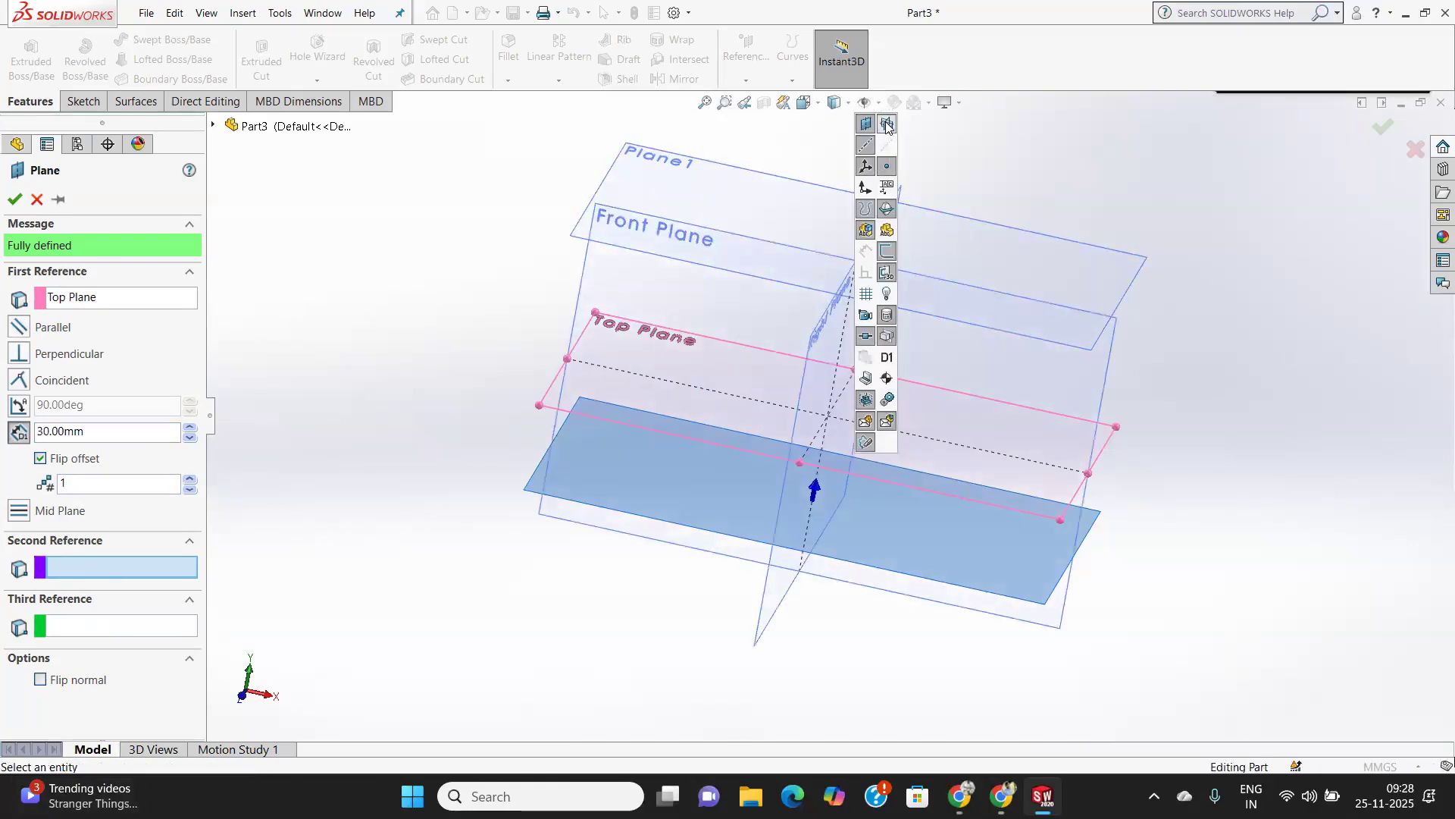
click(807, 389)
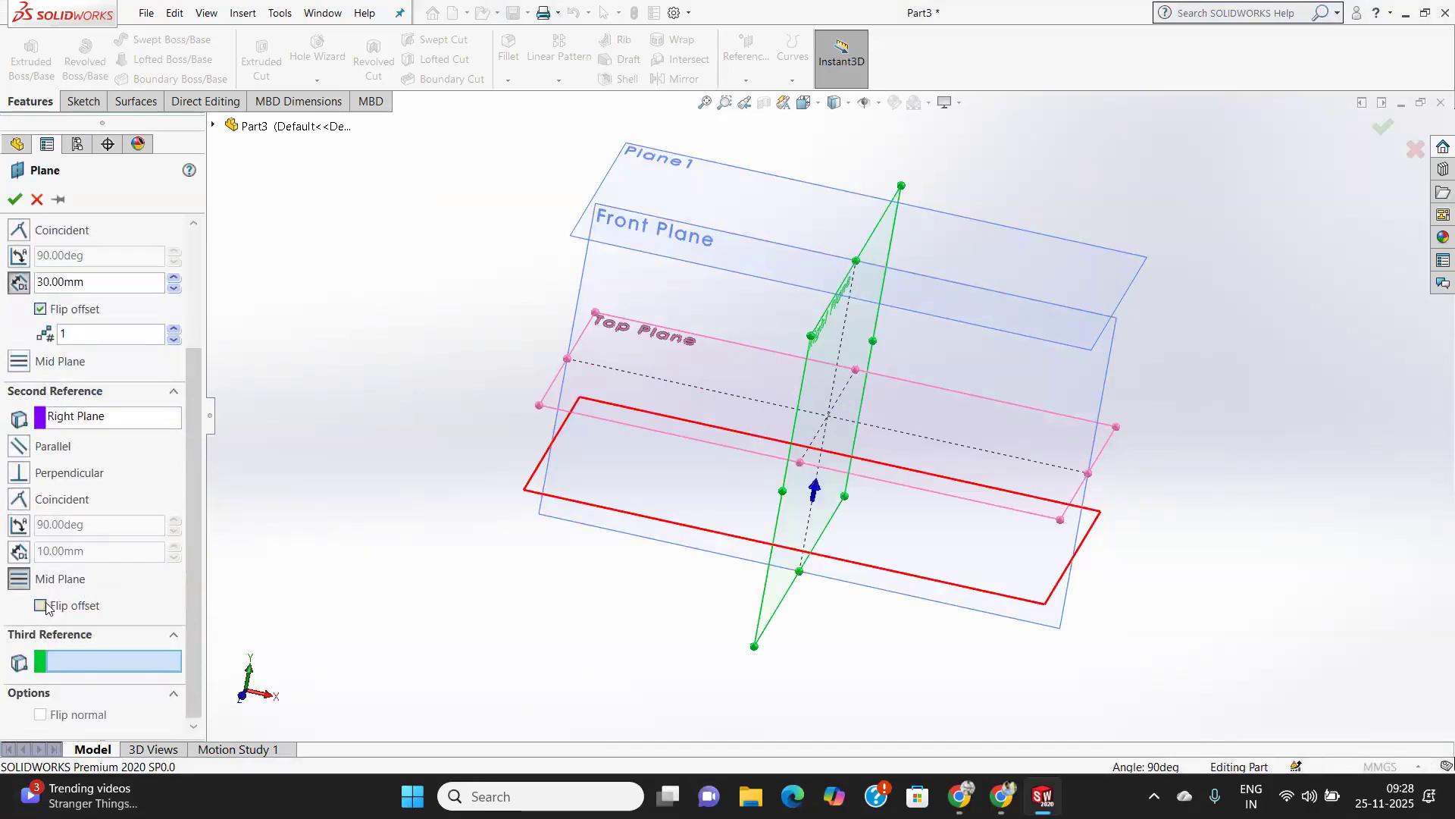
scroll(61, 531, up, 1)
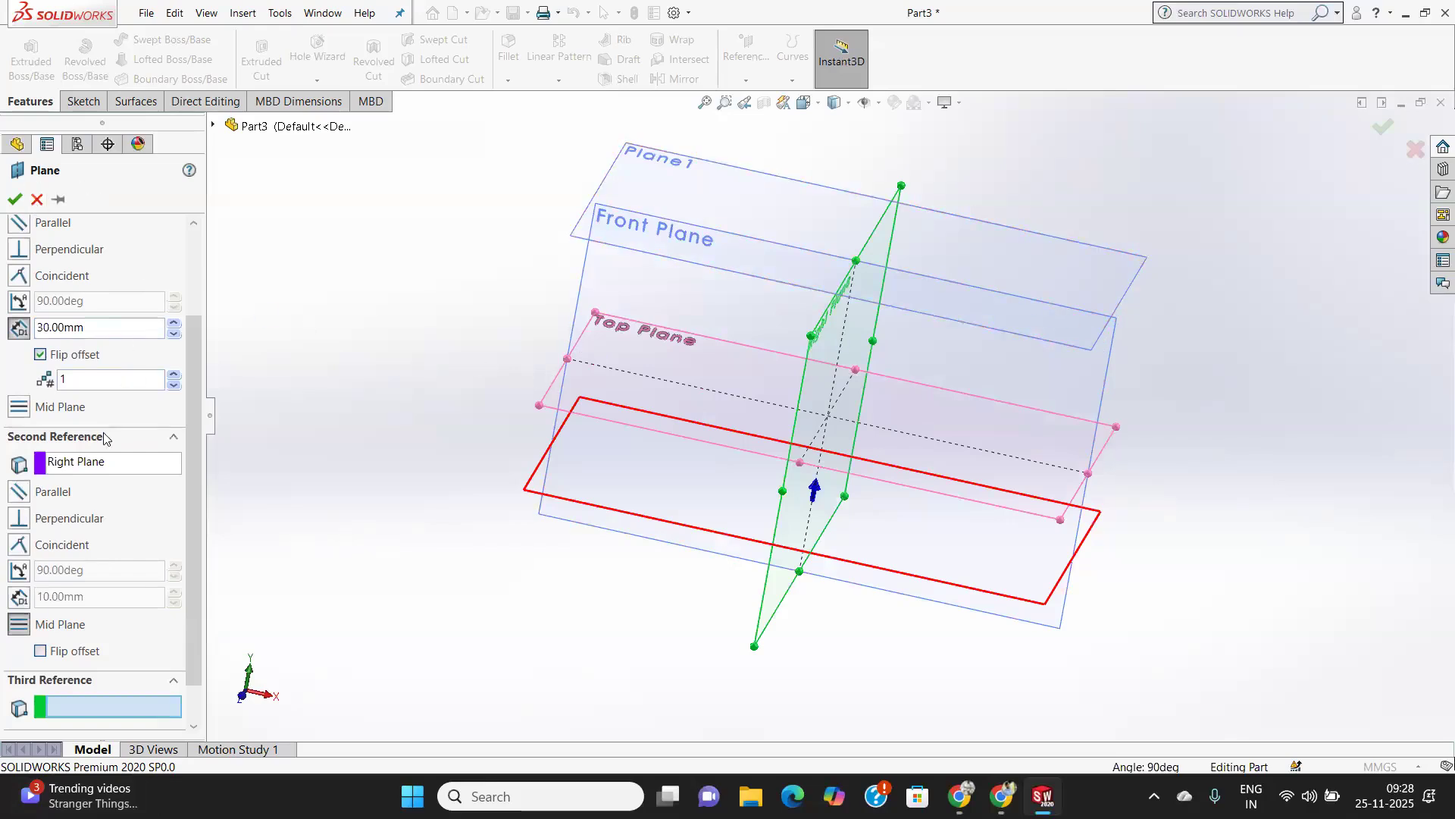
scroll(103, 493, up, 3)
click(102, 591)
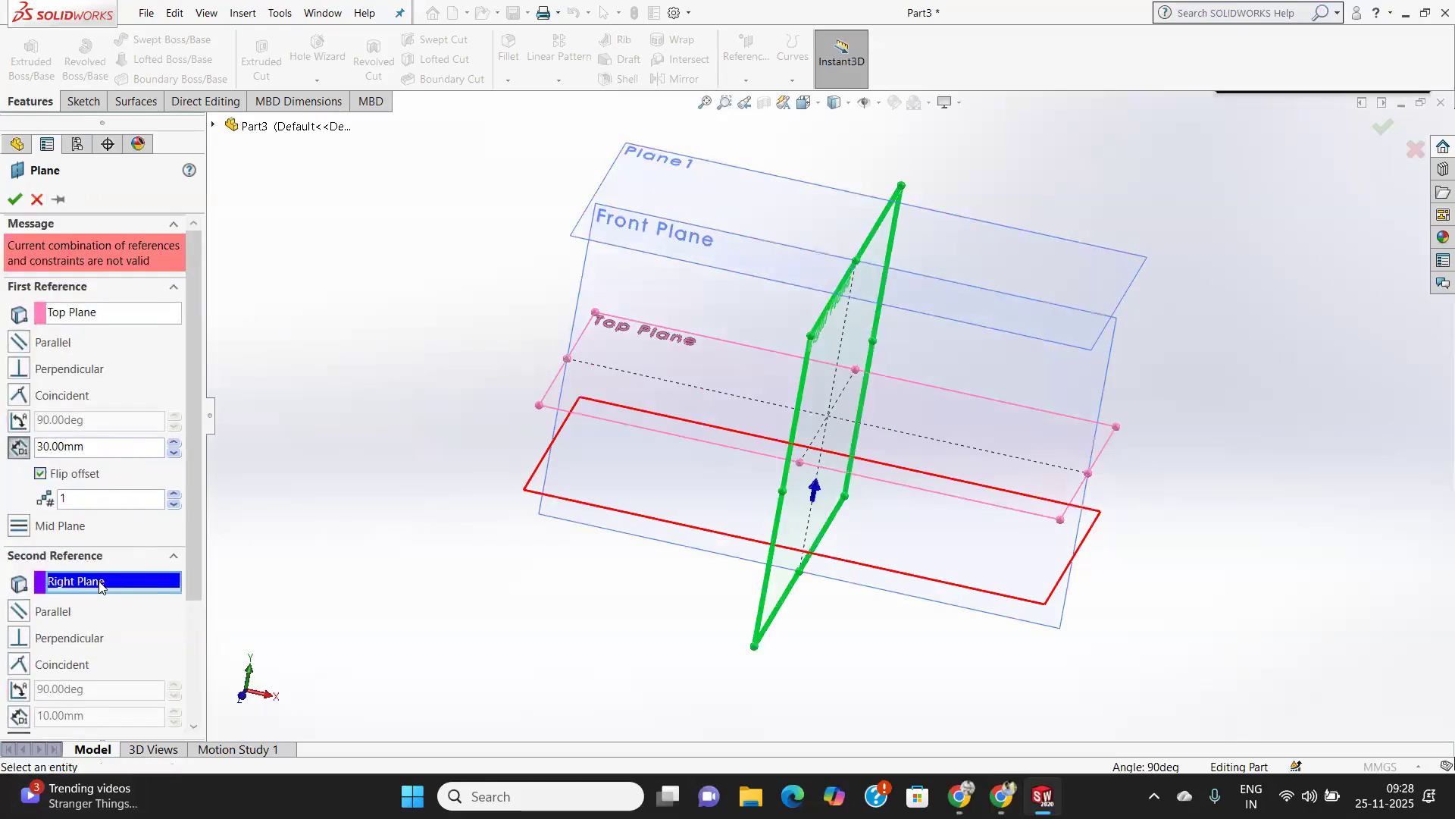
right_click(100, 585)
click(140, 597)
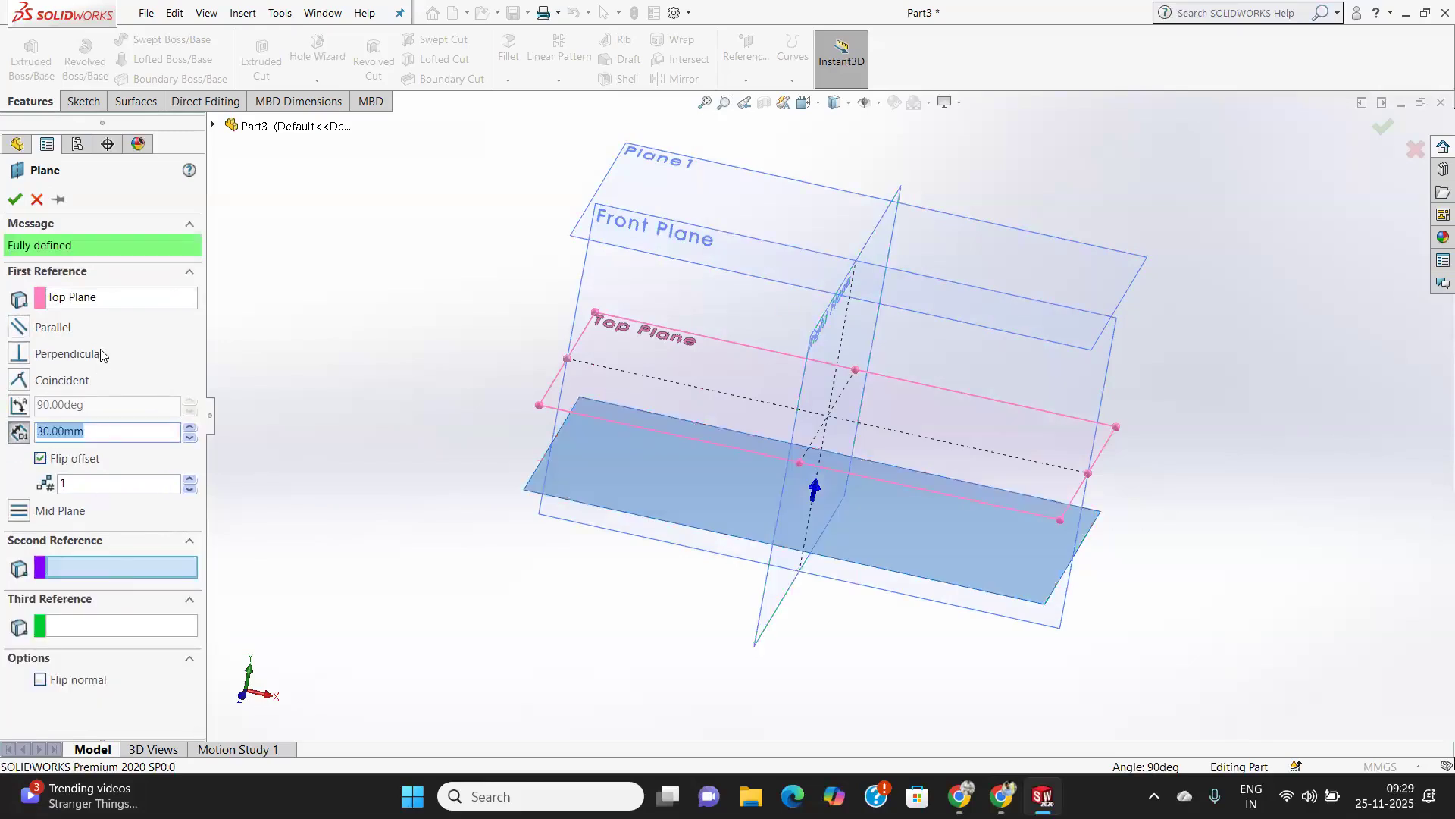
click(879, 103)
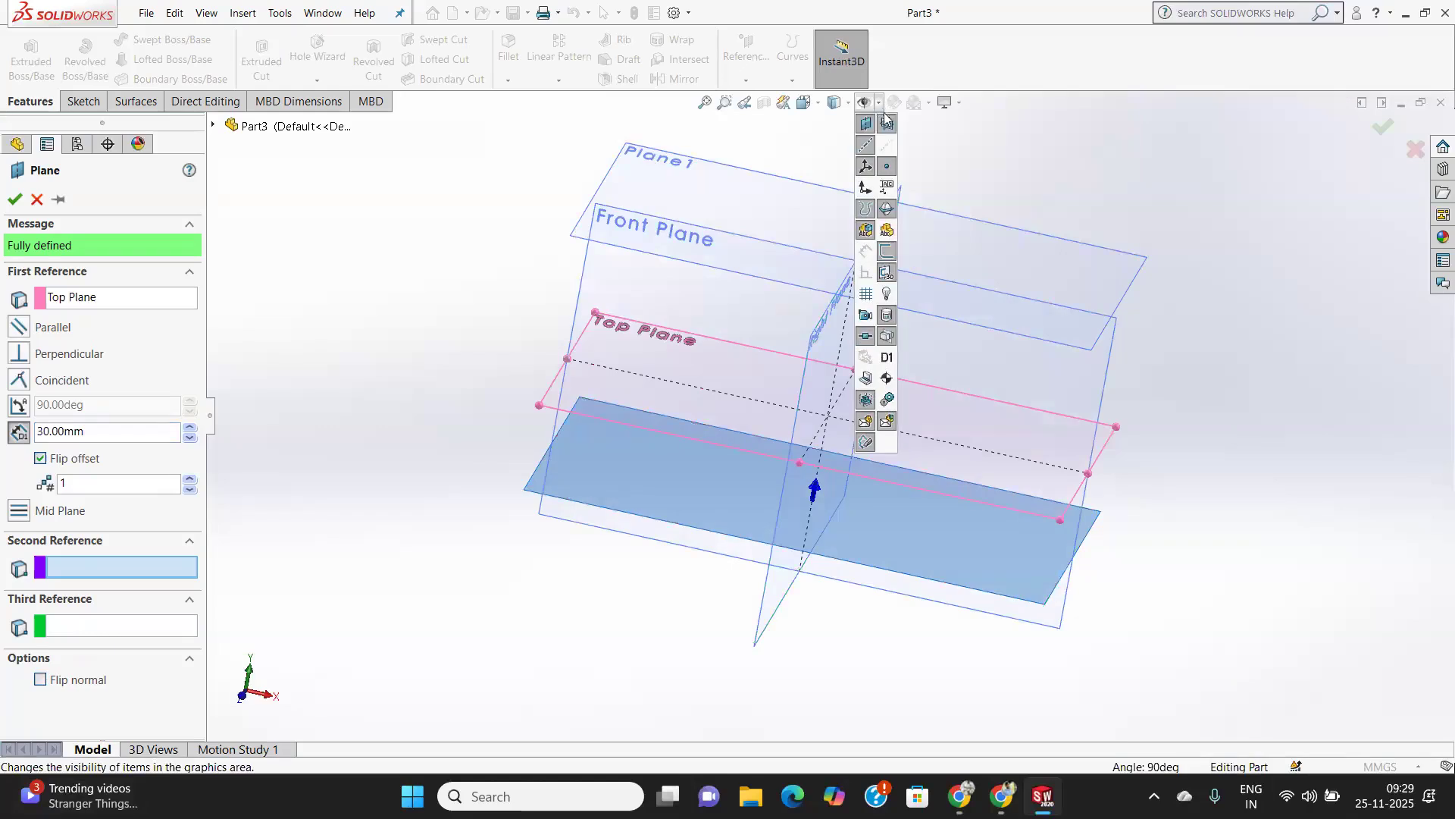
click(887, 123)
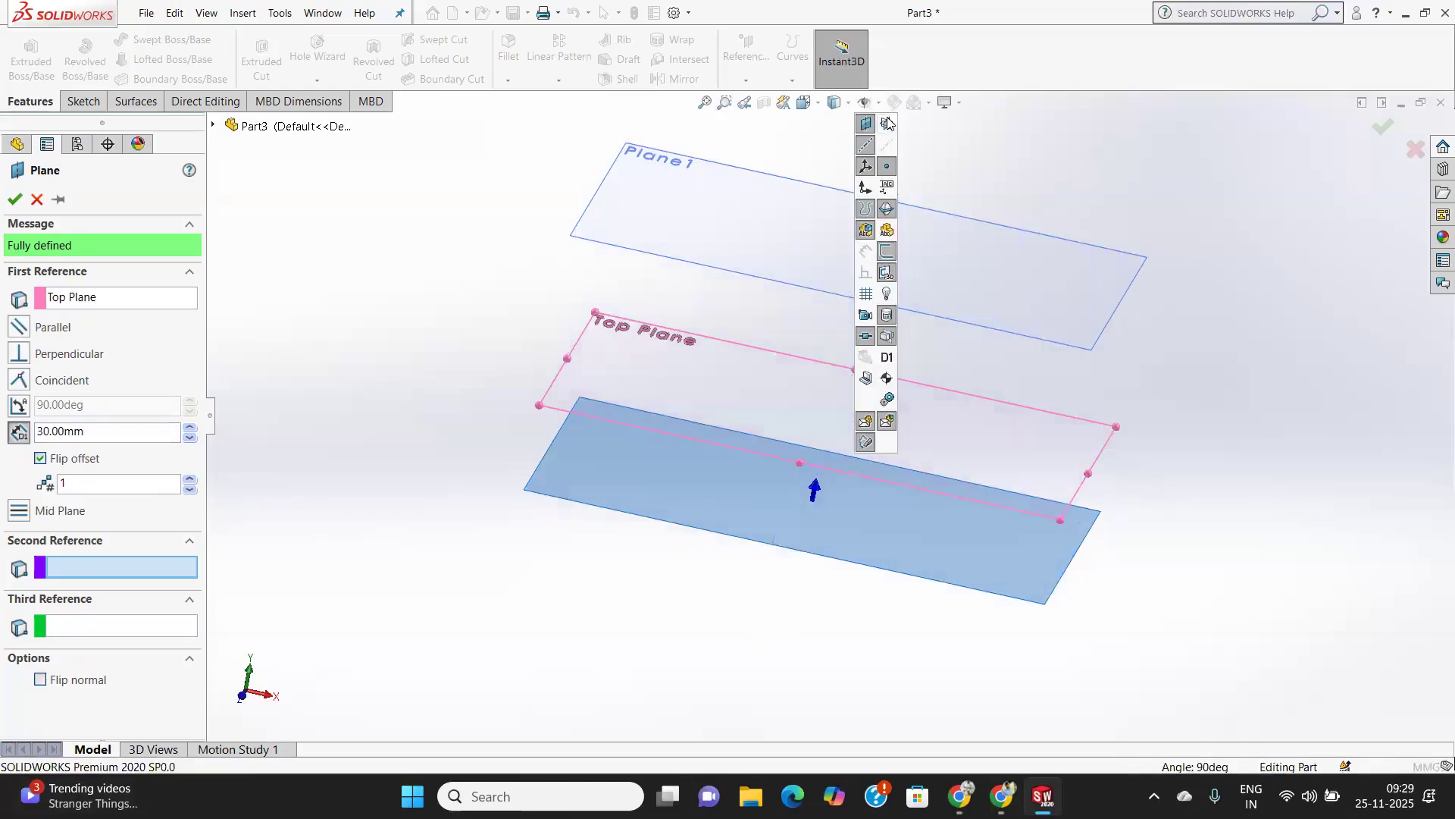
Confirm the 30 mm offset plane and make the Top Plane visible again.
click(16, 200)
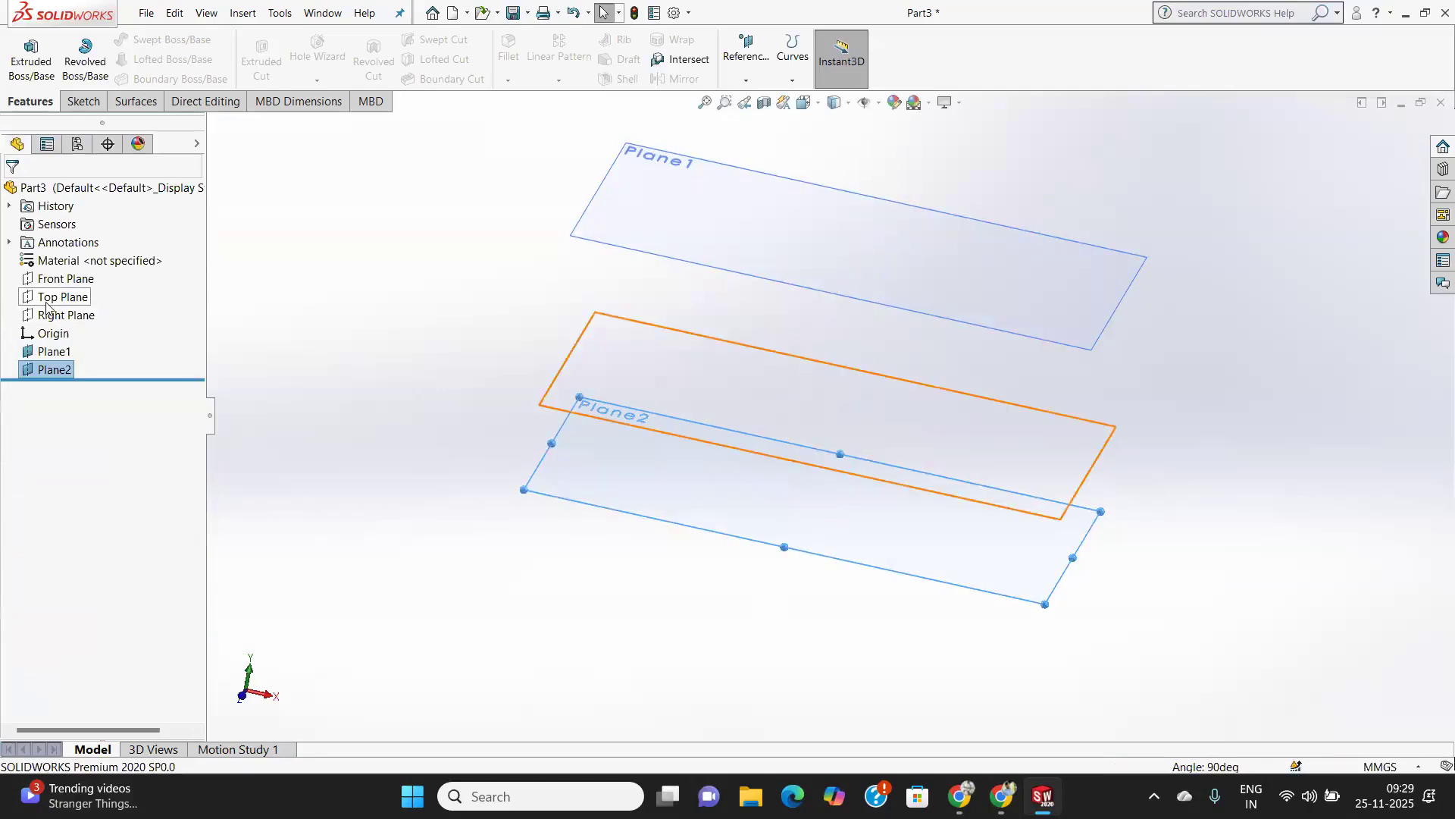
right_click(46, 304)
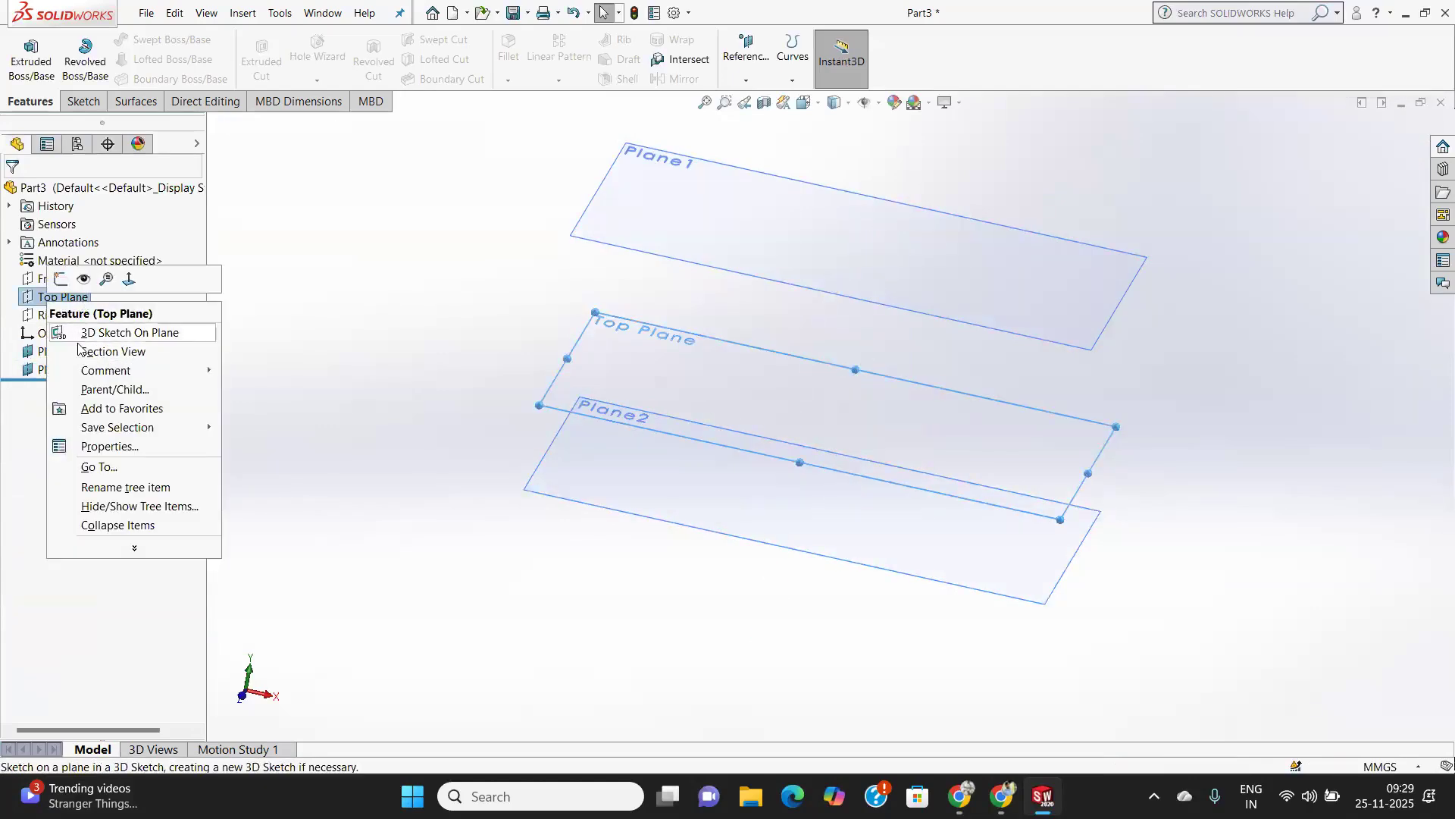
click(84, 280)
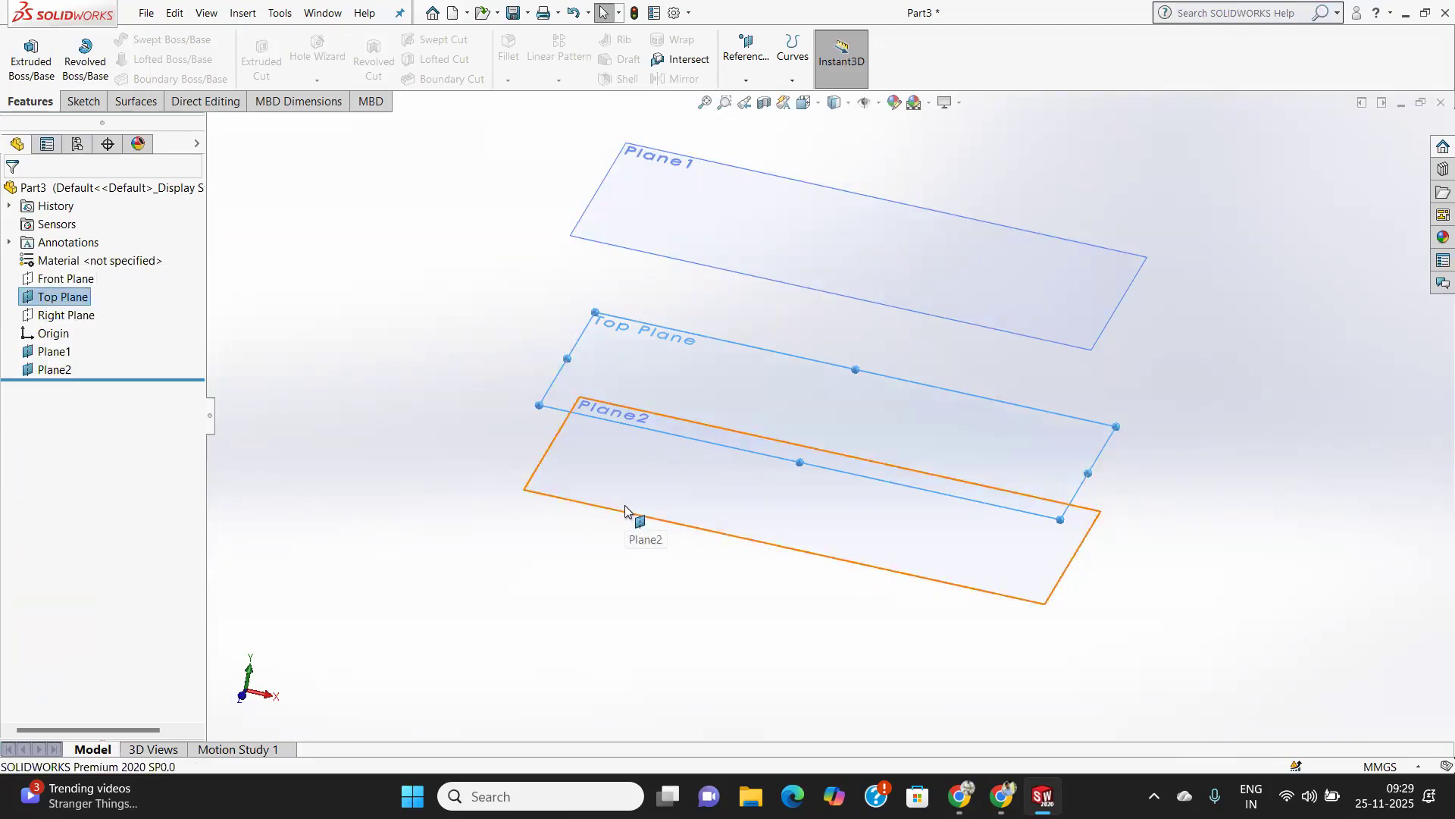
click(258, 440)
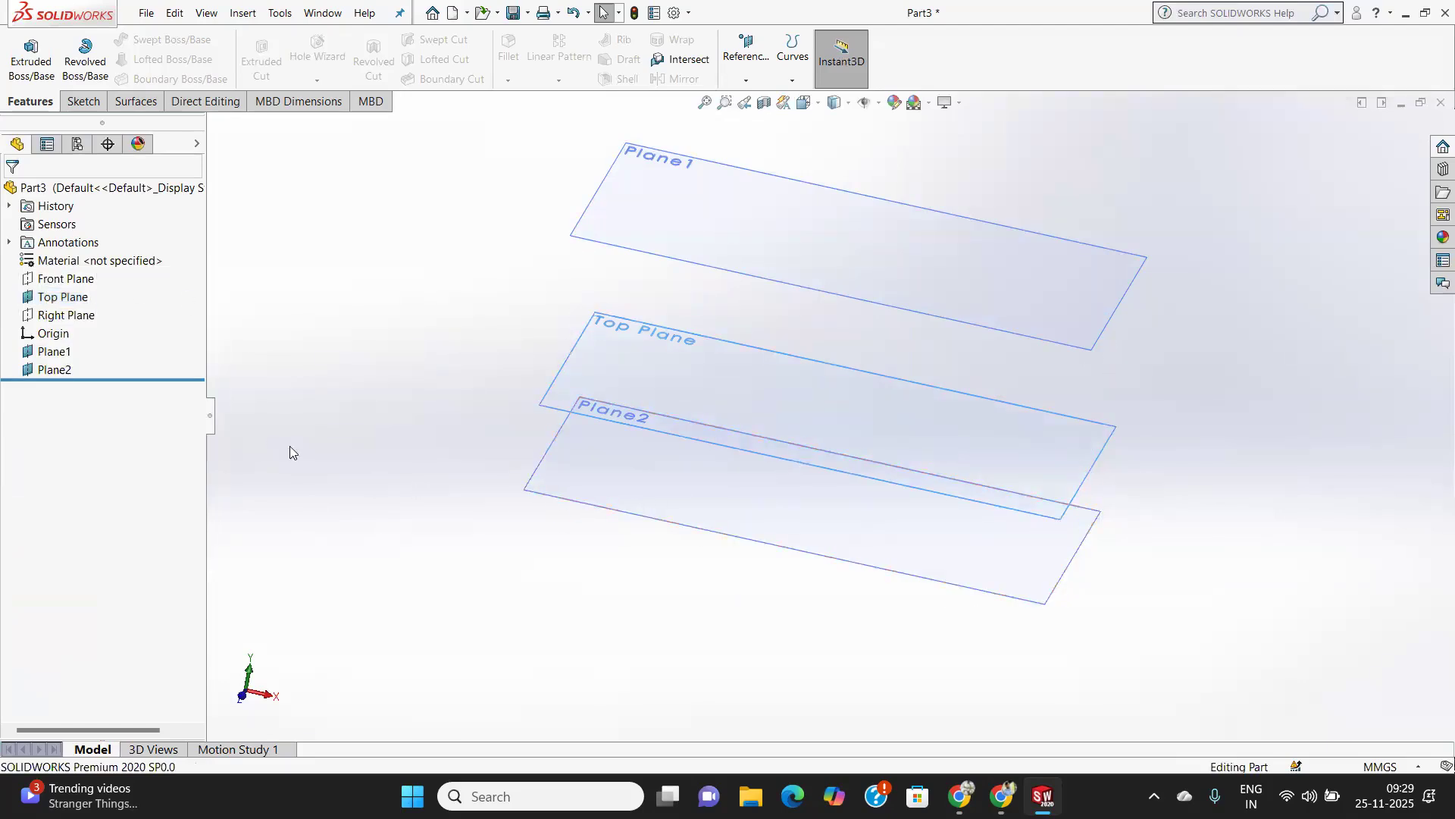
Start a sketch on Plane2 and draw a circle centred on the origin, about 34 mm in diameter.
click(789, 517)
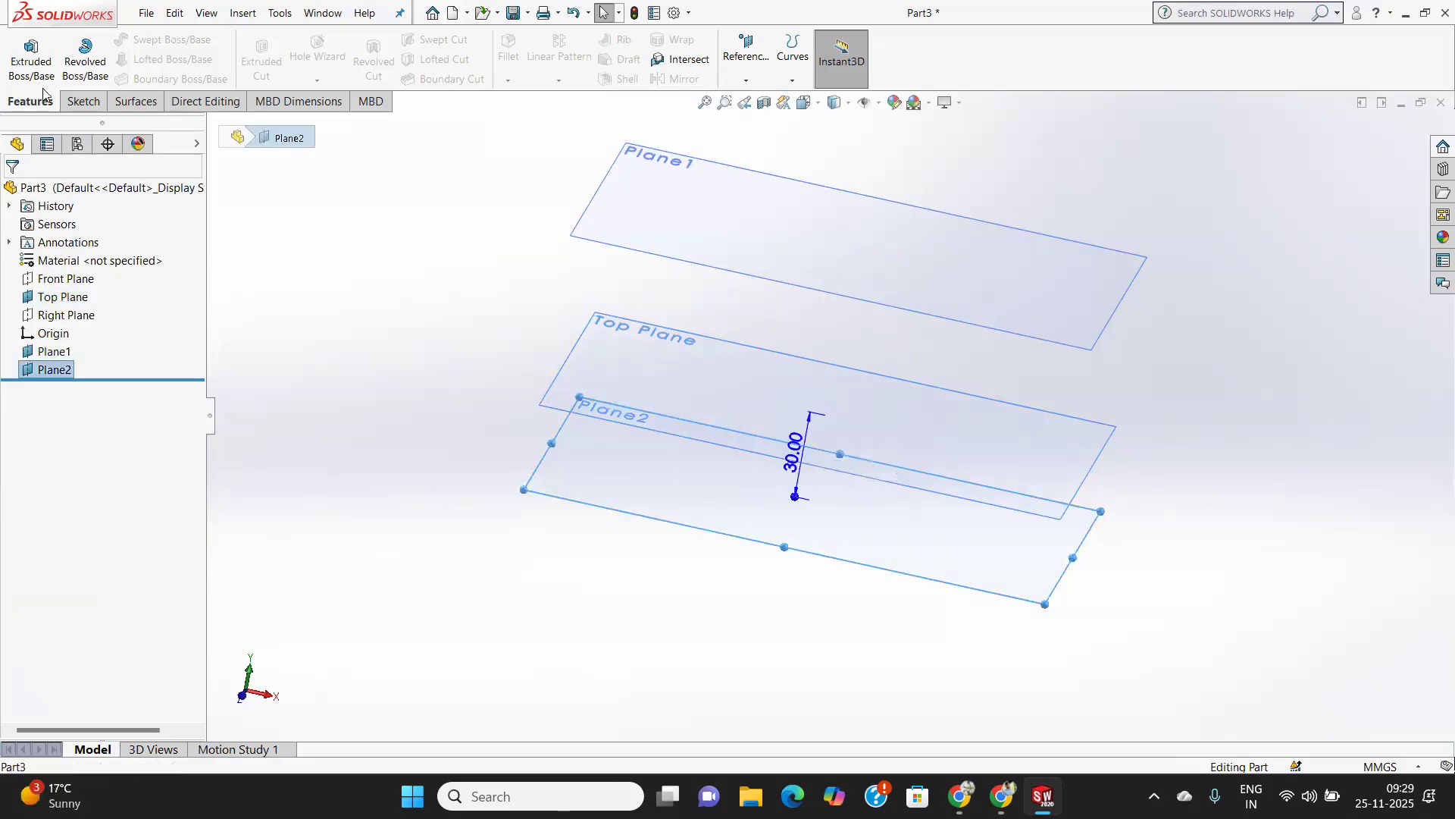
click(80, 102)
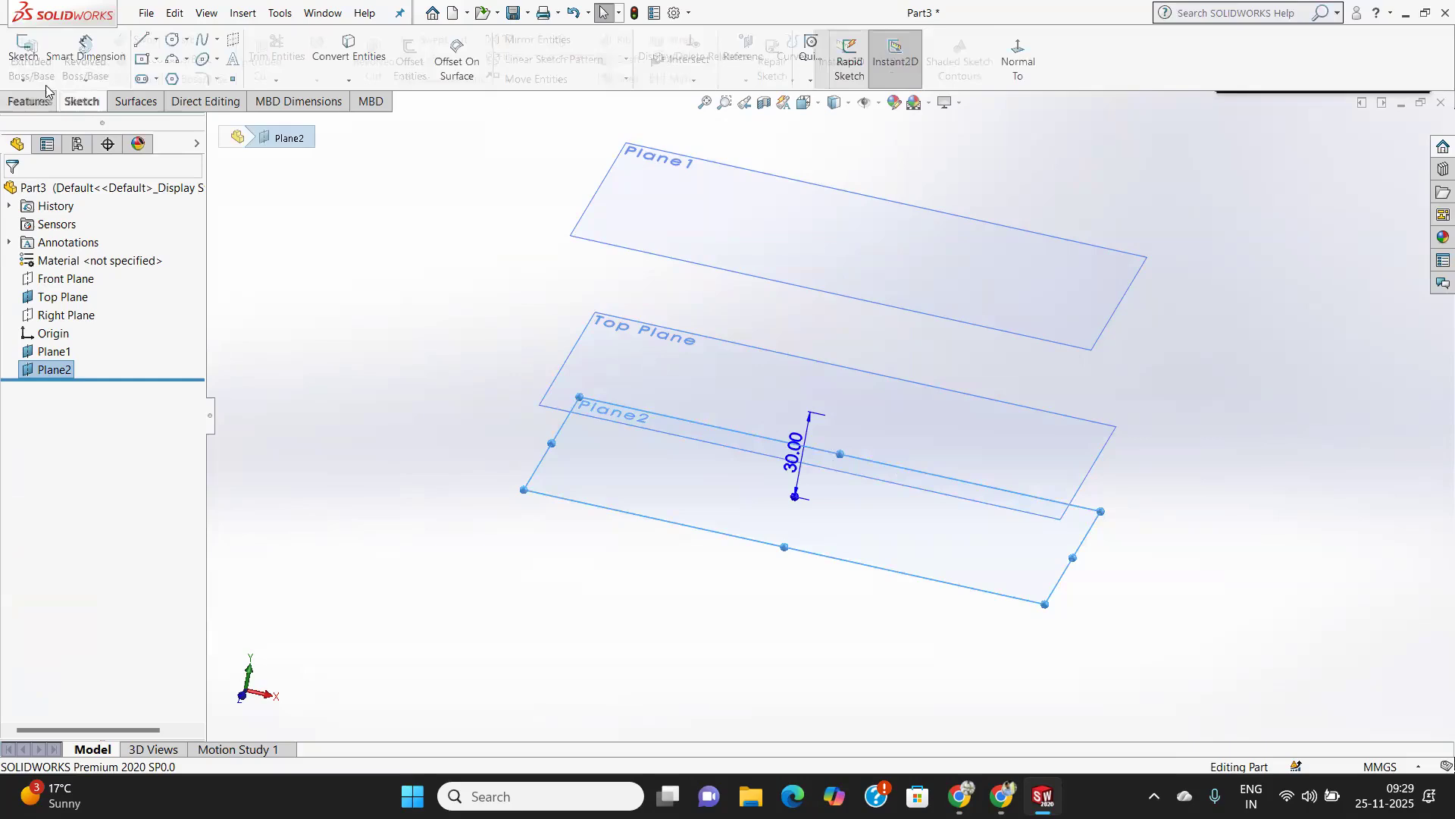
click(24, 51)
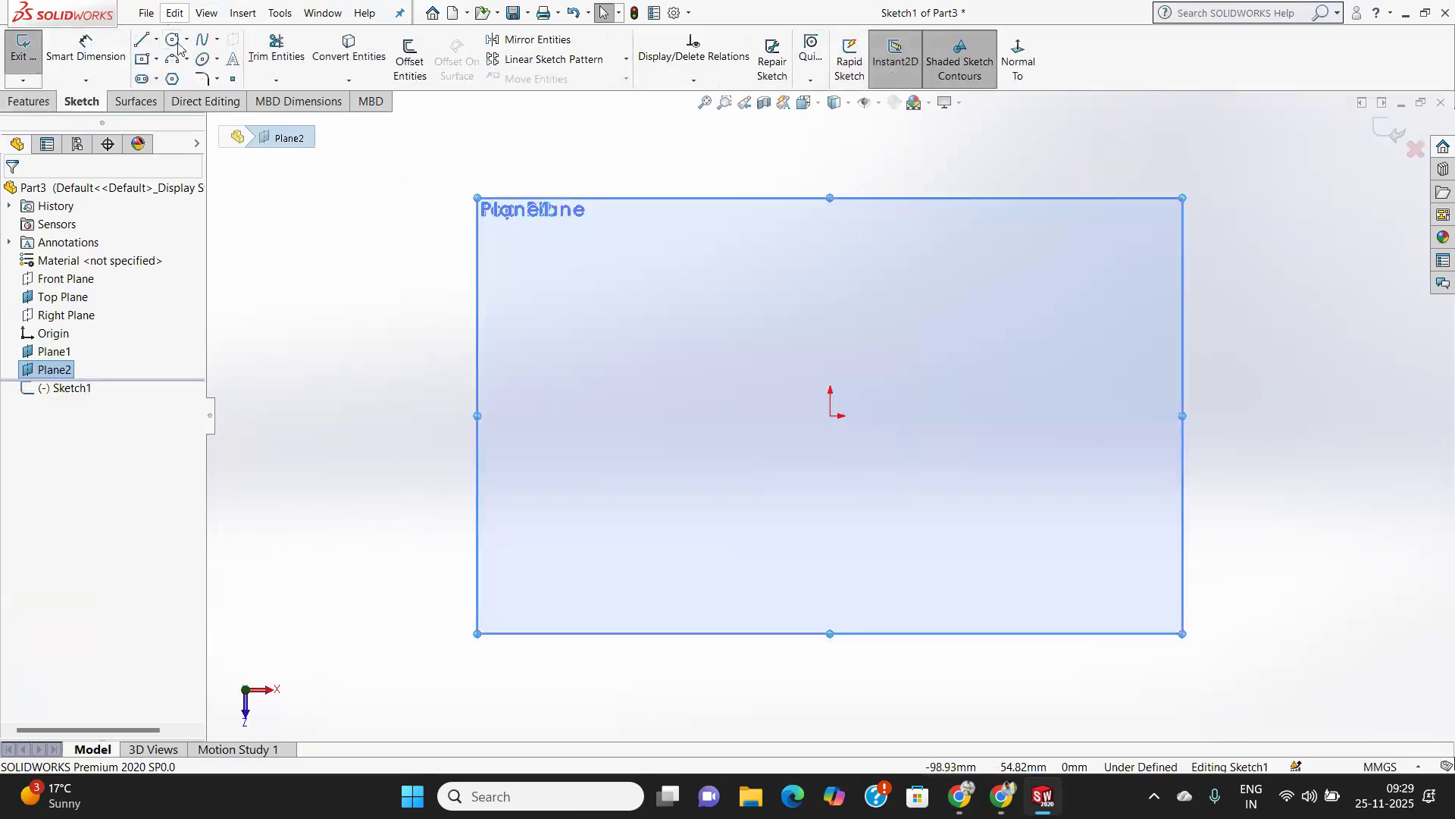
click(173, 40)
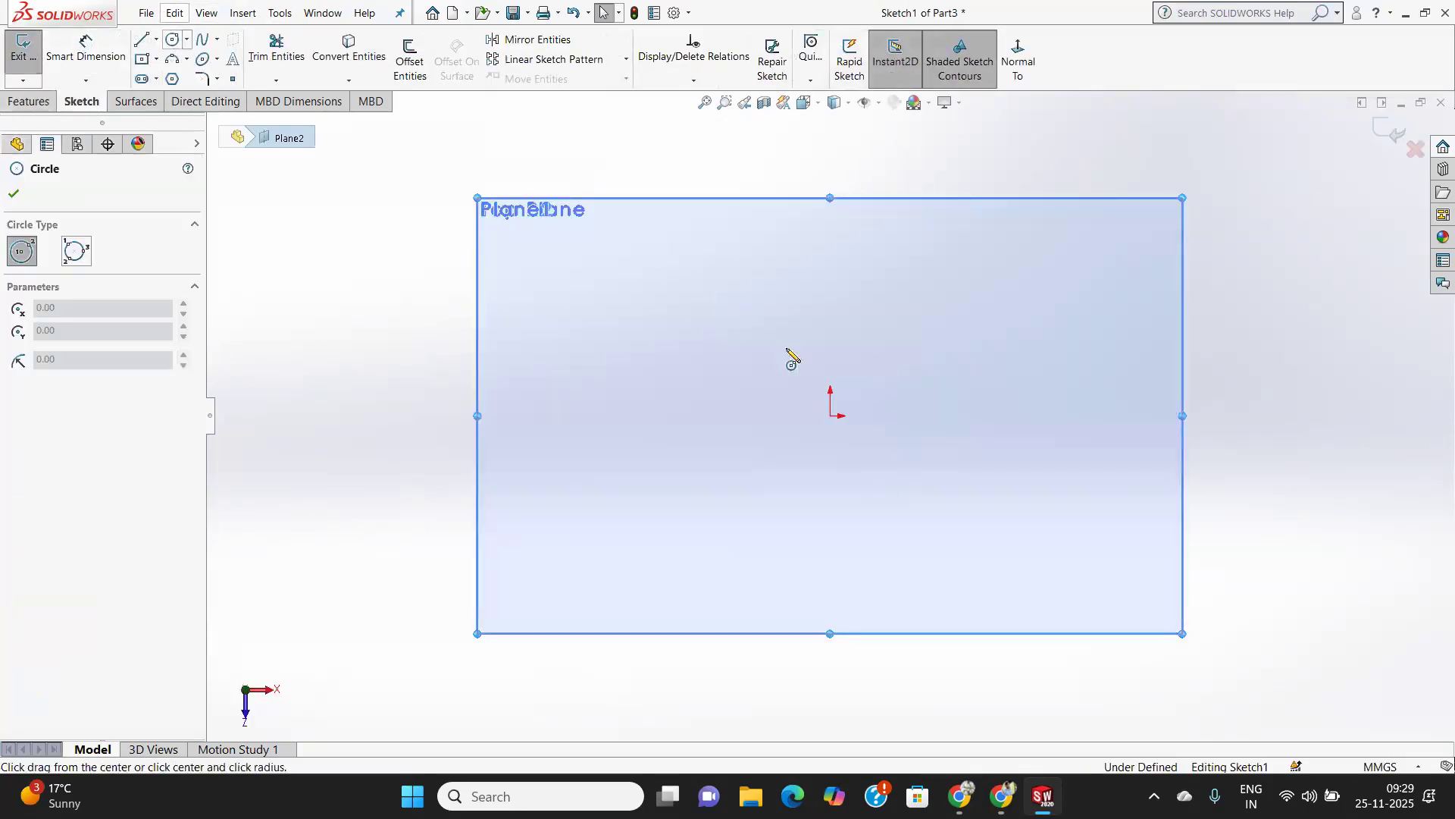
click(831, 417)
click(863, 477)
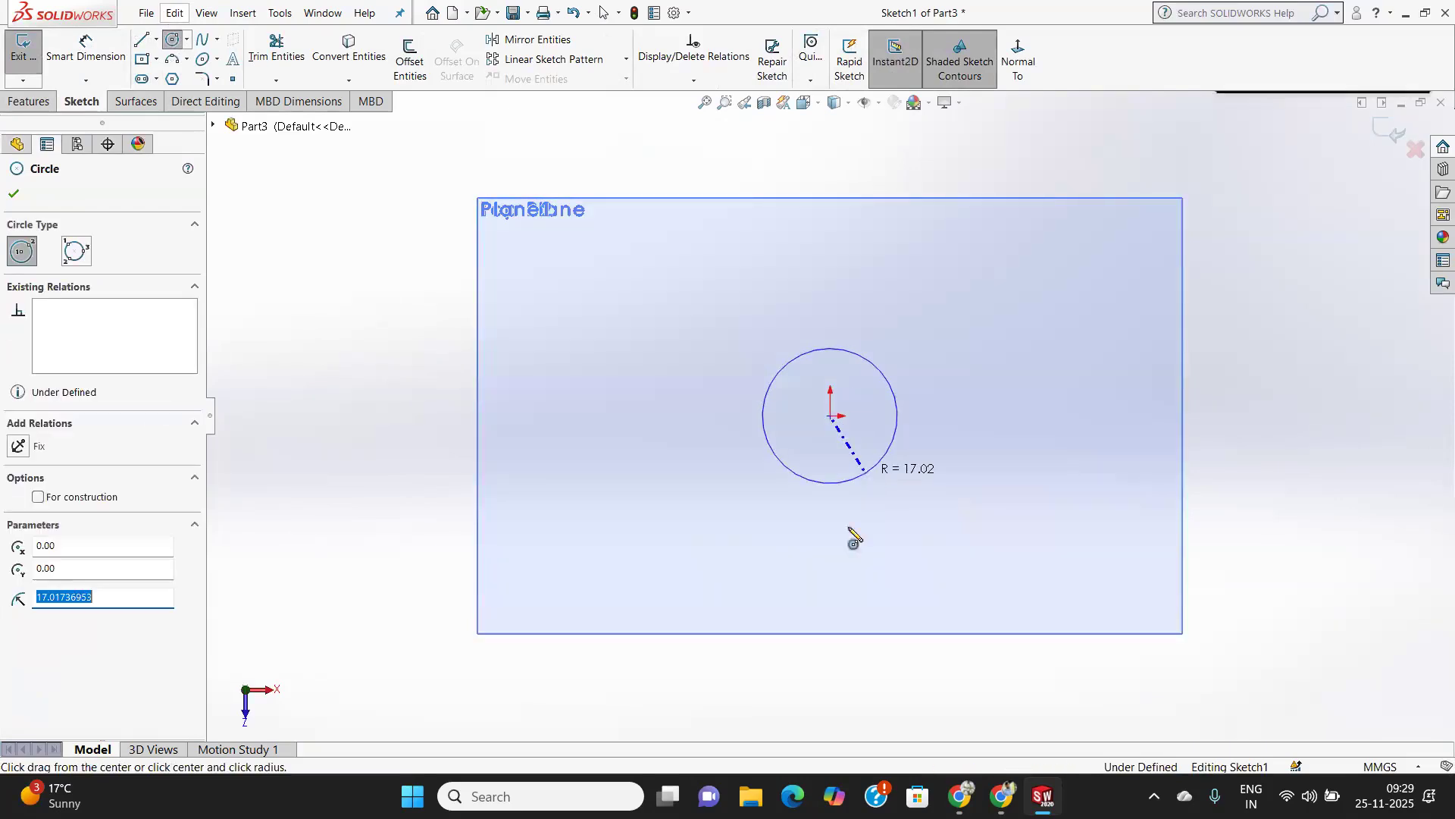
Dimension the Plane2 circle's diameter as 10 mm and close the sketch.
click(86, 47)
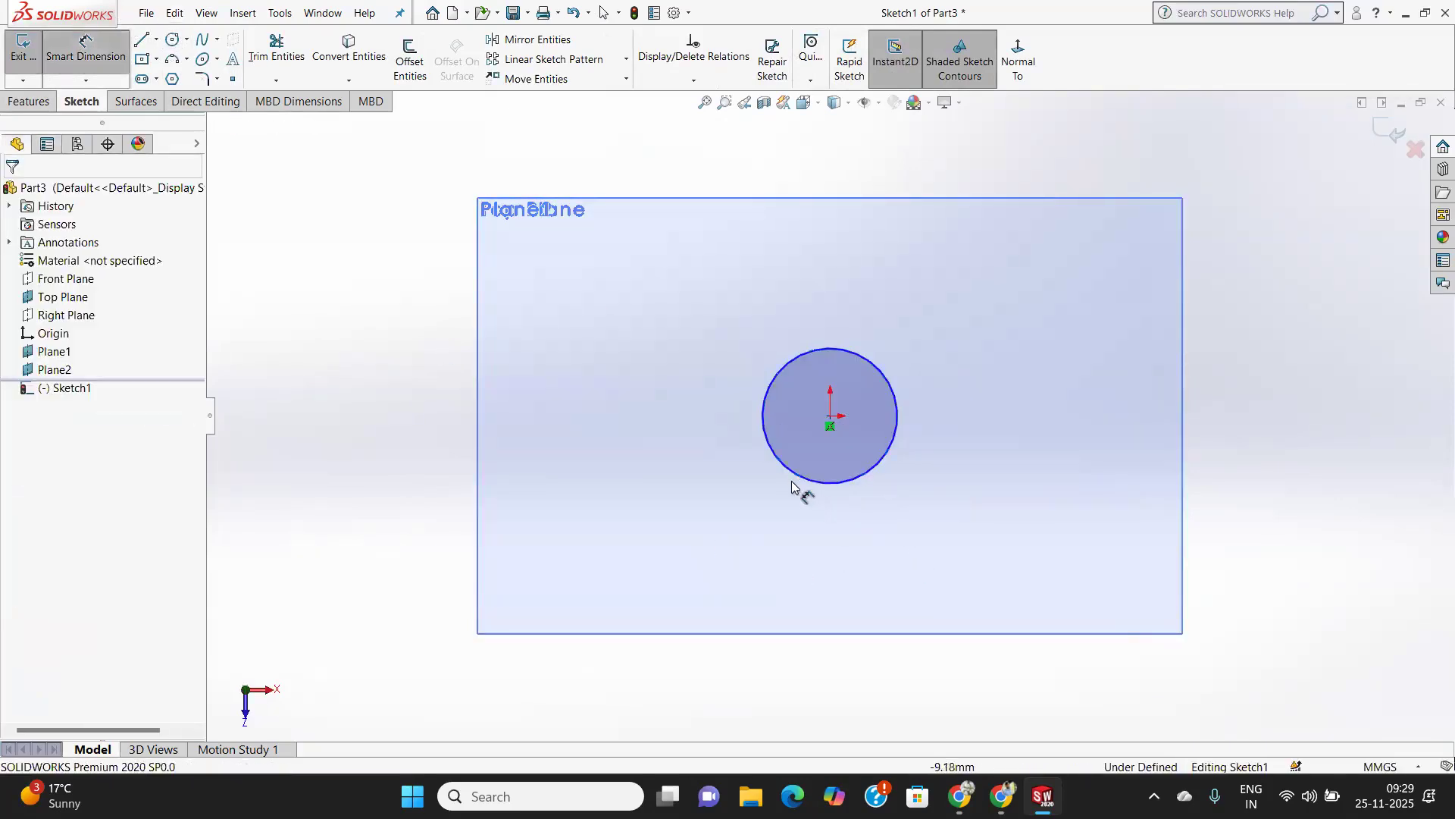
click(792, 475)
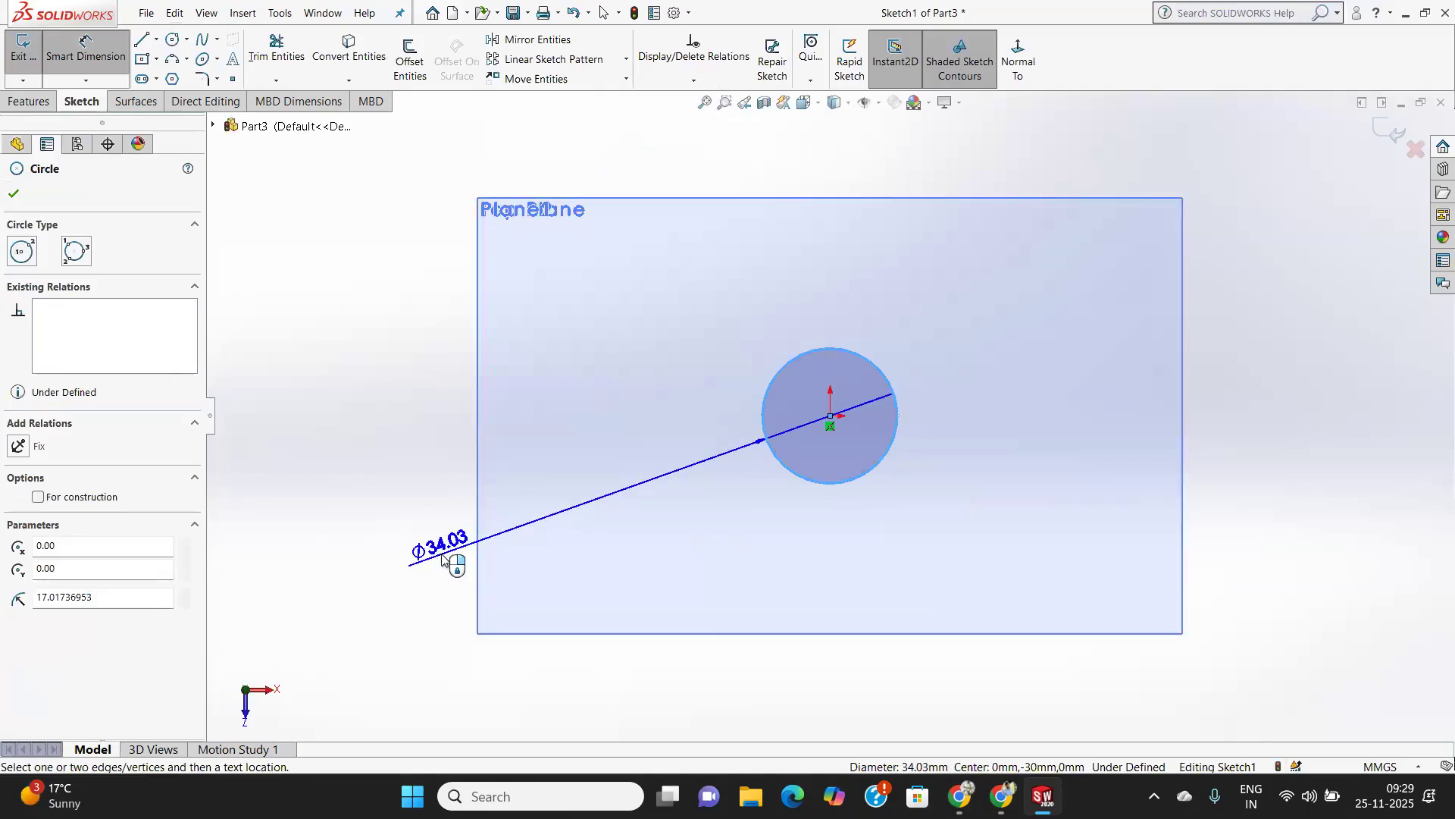
click(442, 558)
text(10)
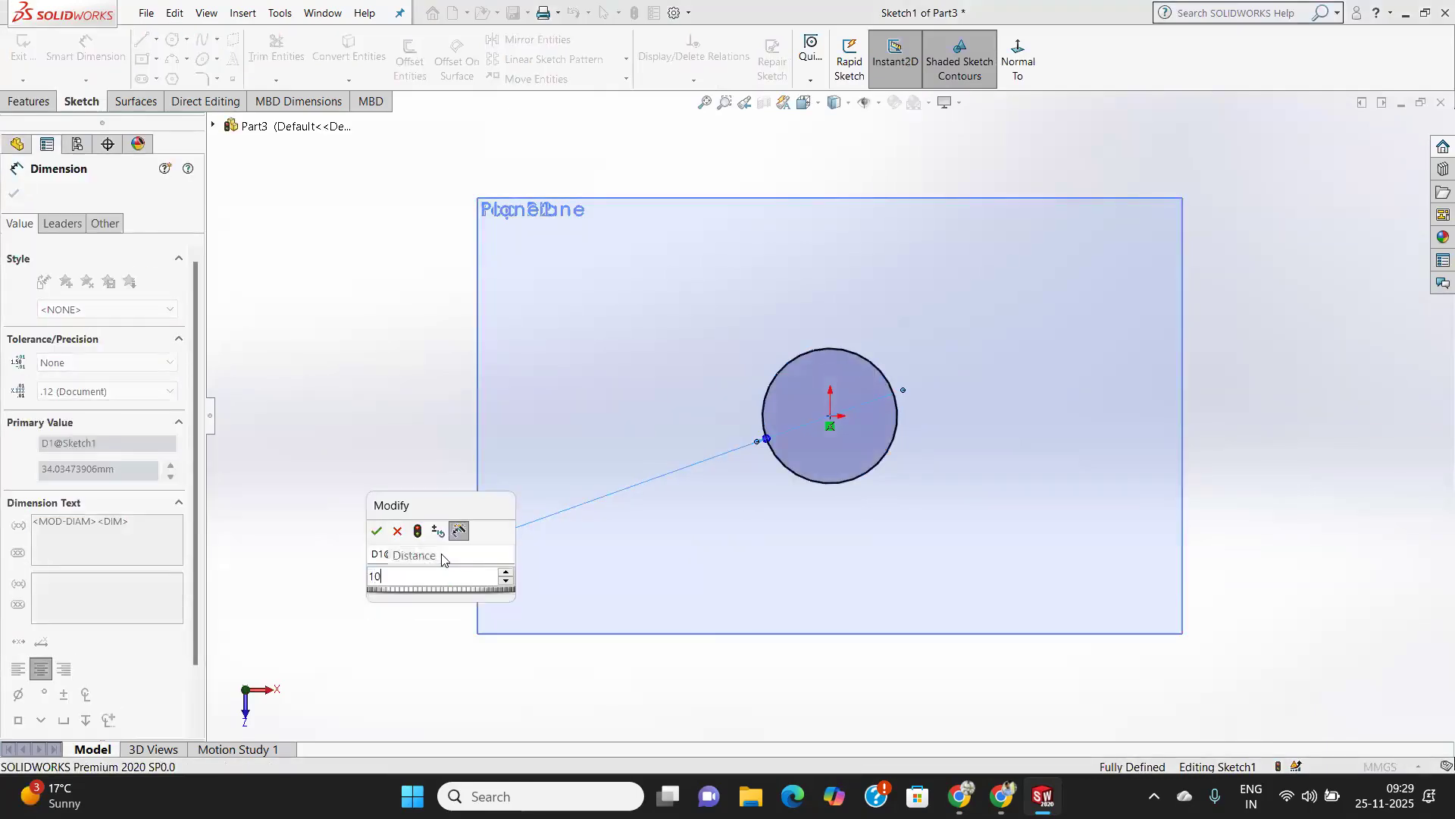
key(Return)
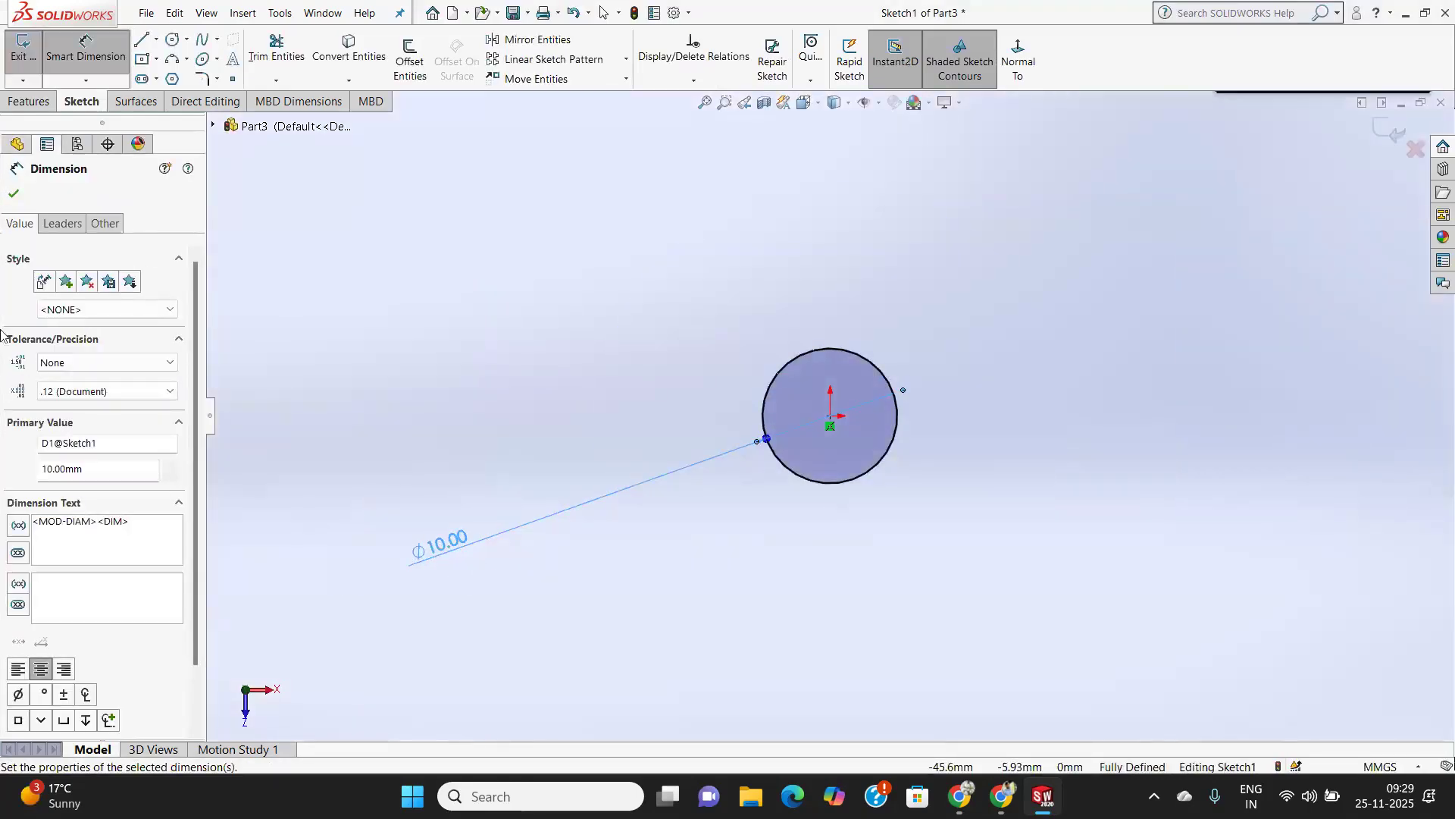
click(13, 193)
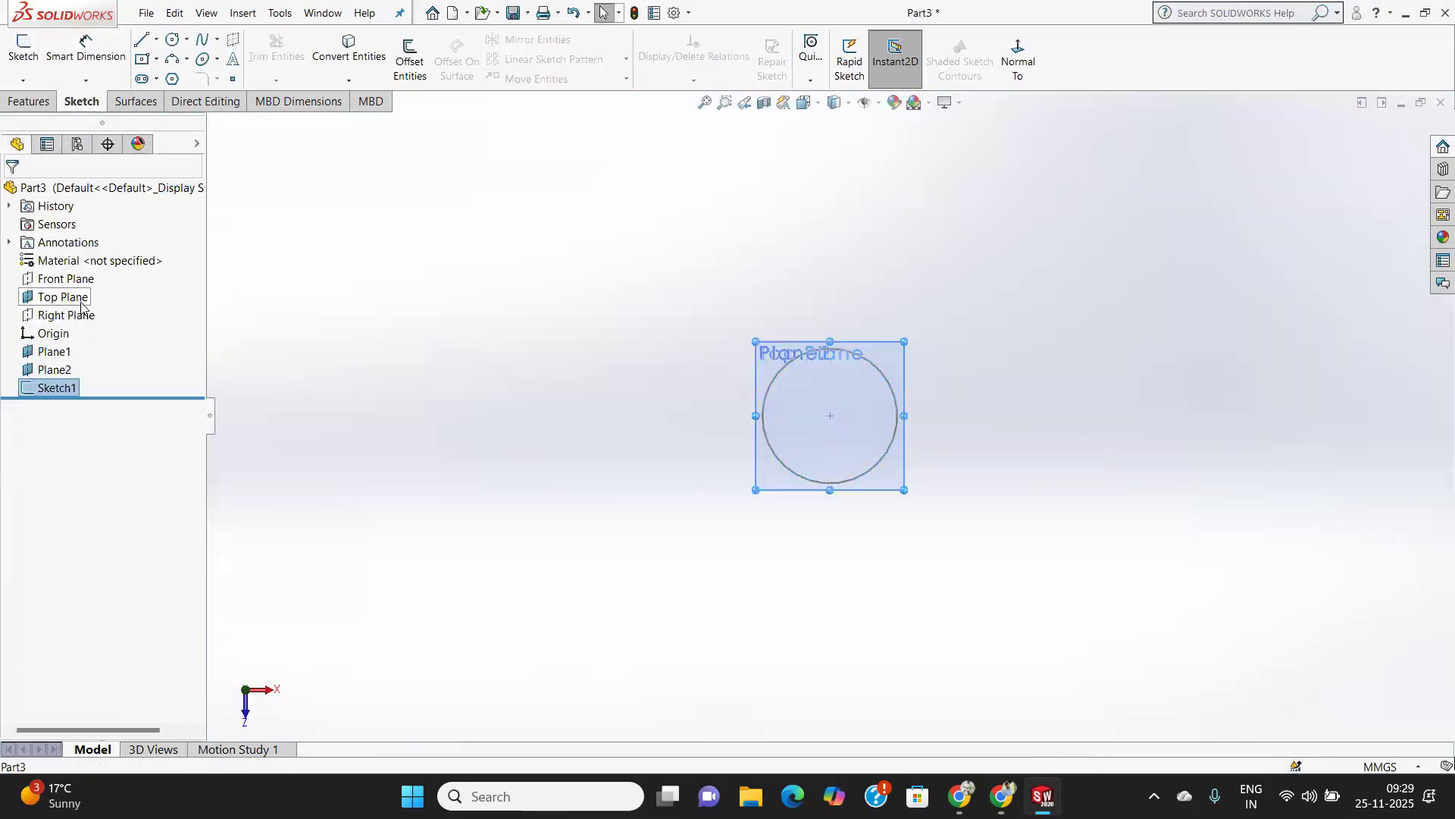
Start a sketch on the Top Plane and draw a circle centred on the origin, about 19 mm in diameter.
click(68, 300)
click(23, 47)
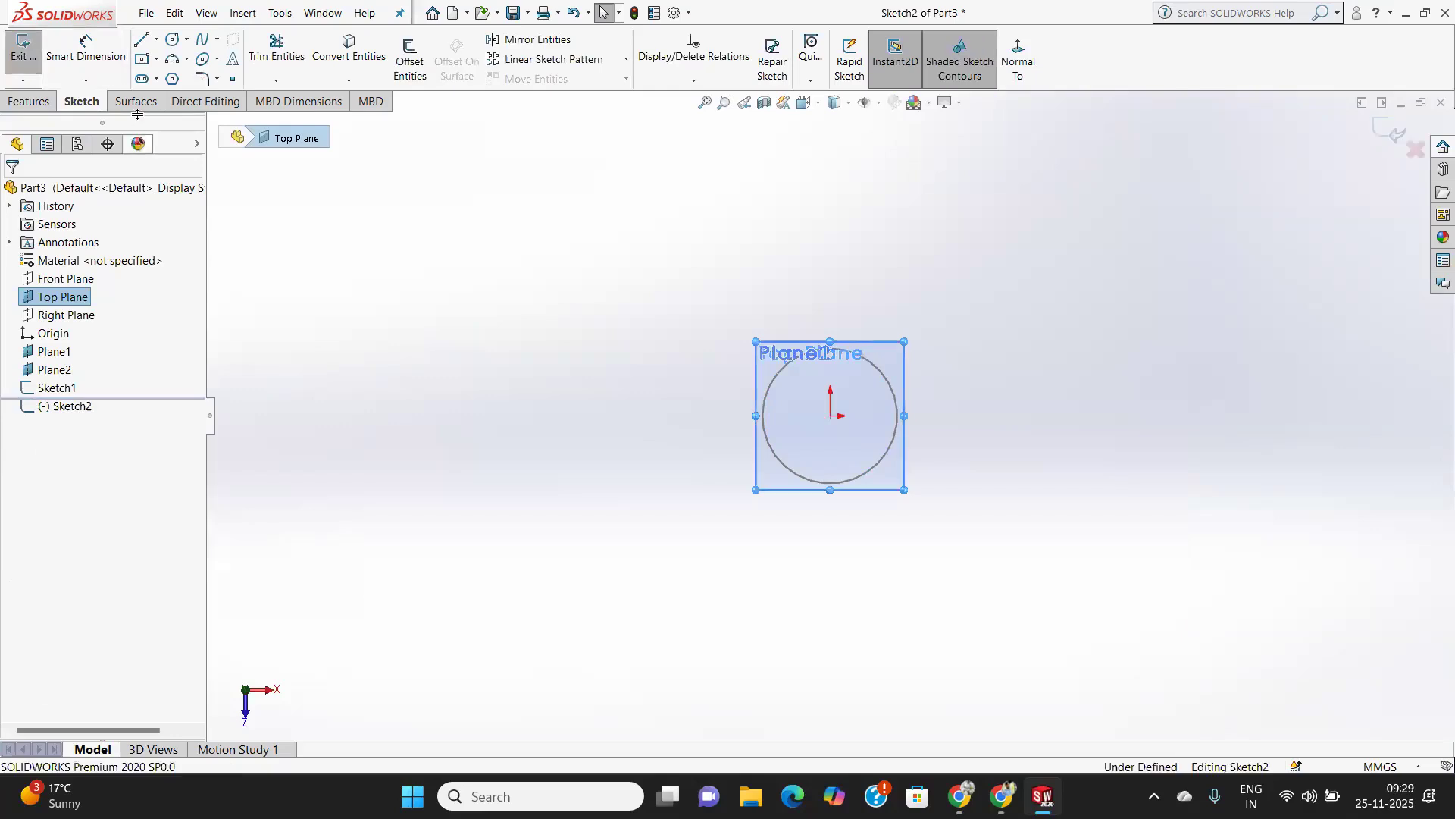
click(172, 39)
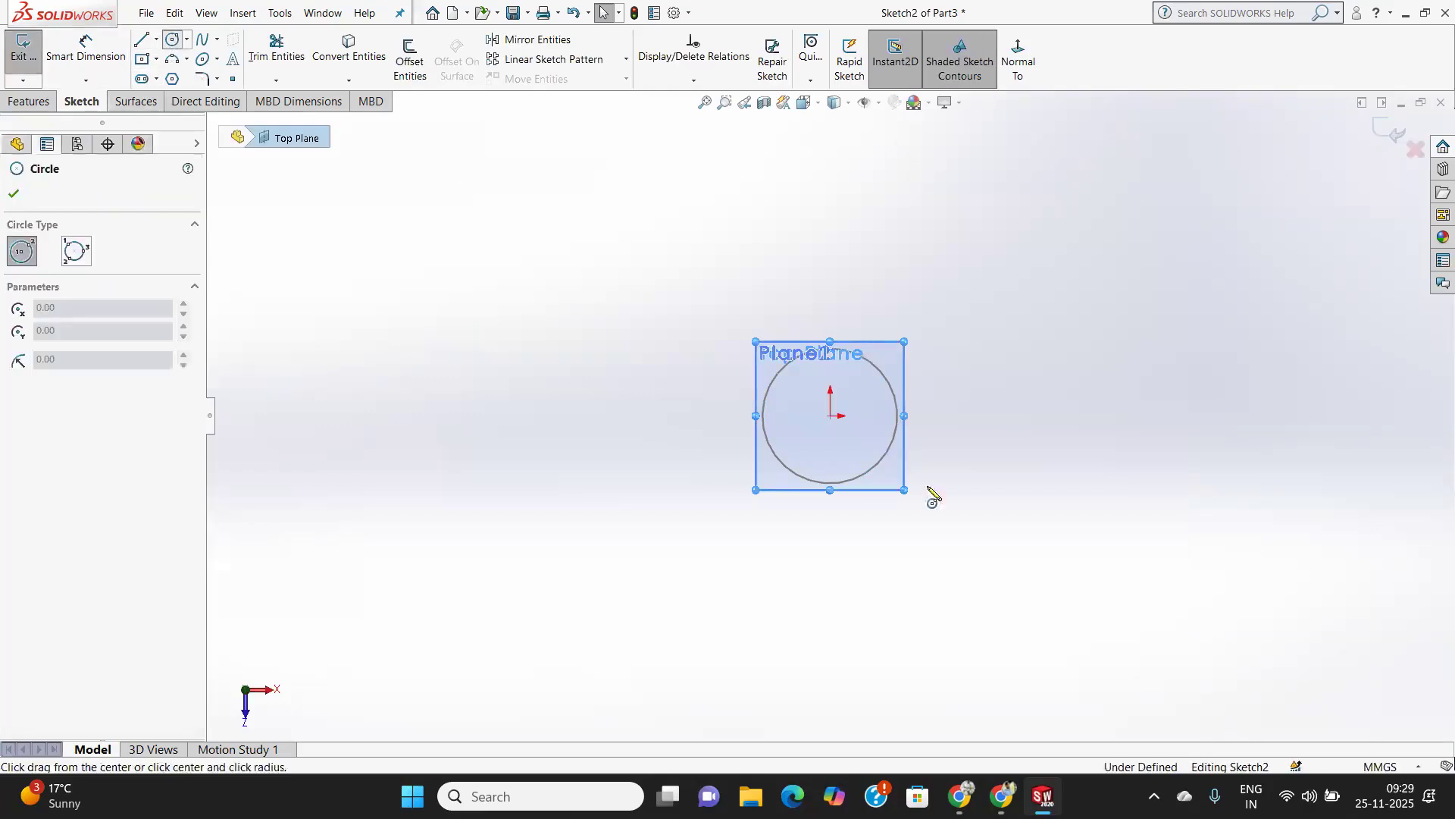
click(831, 416)
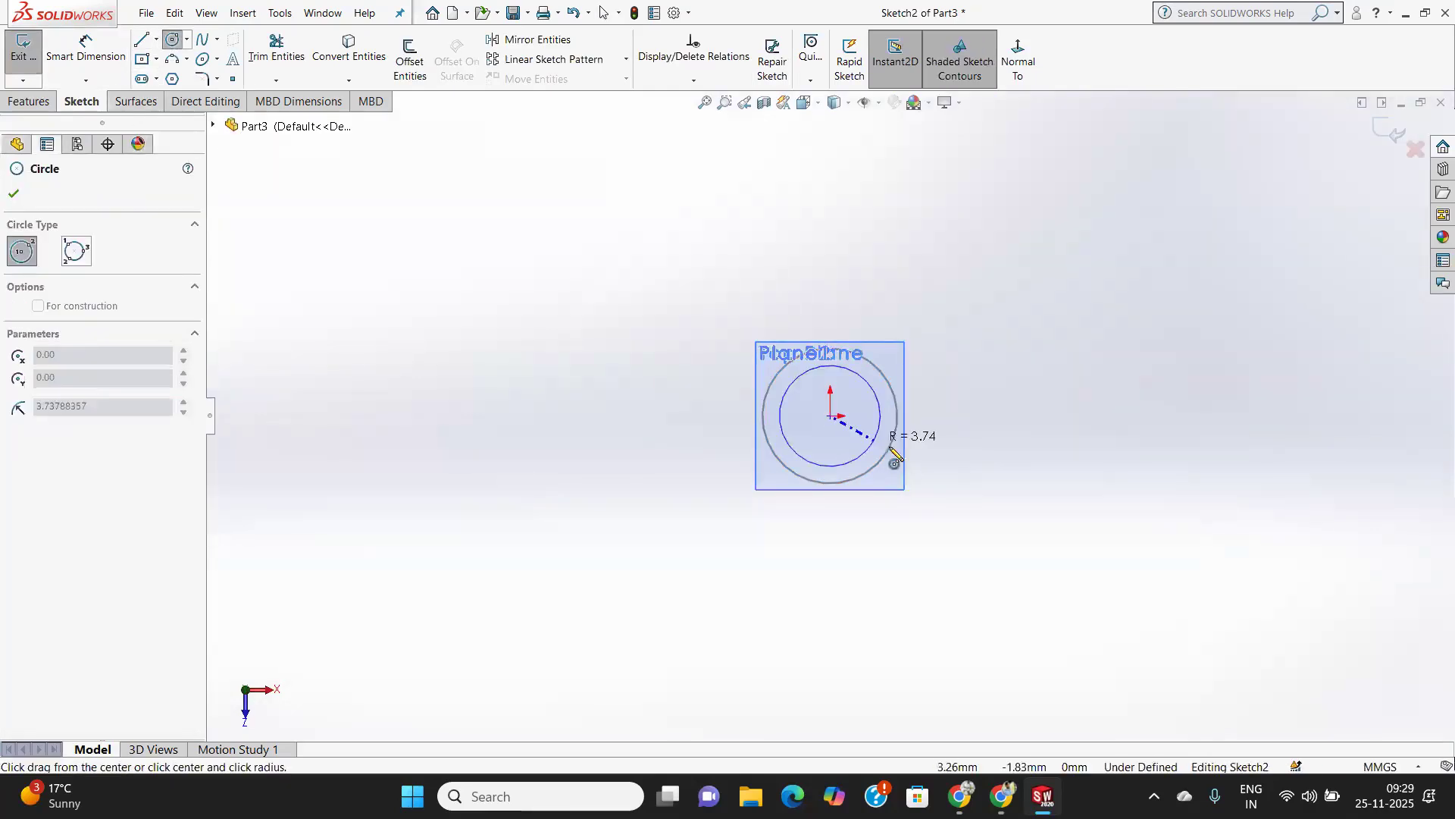
click(929, 500)
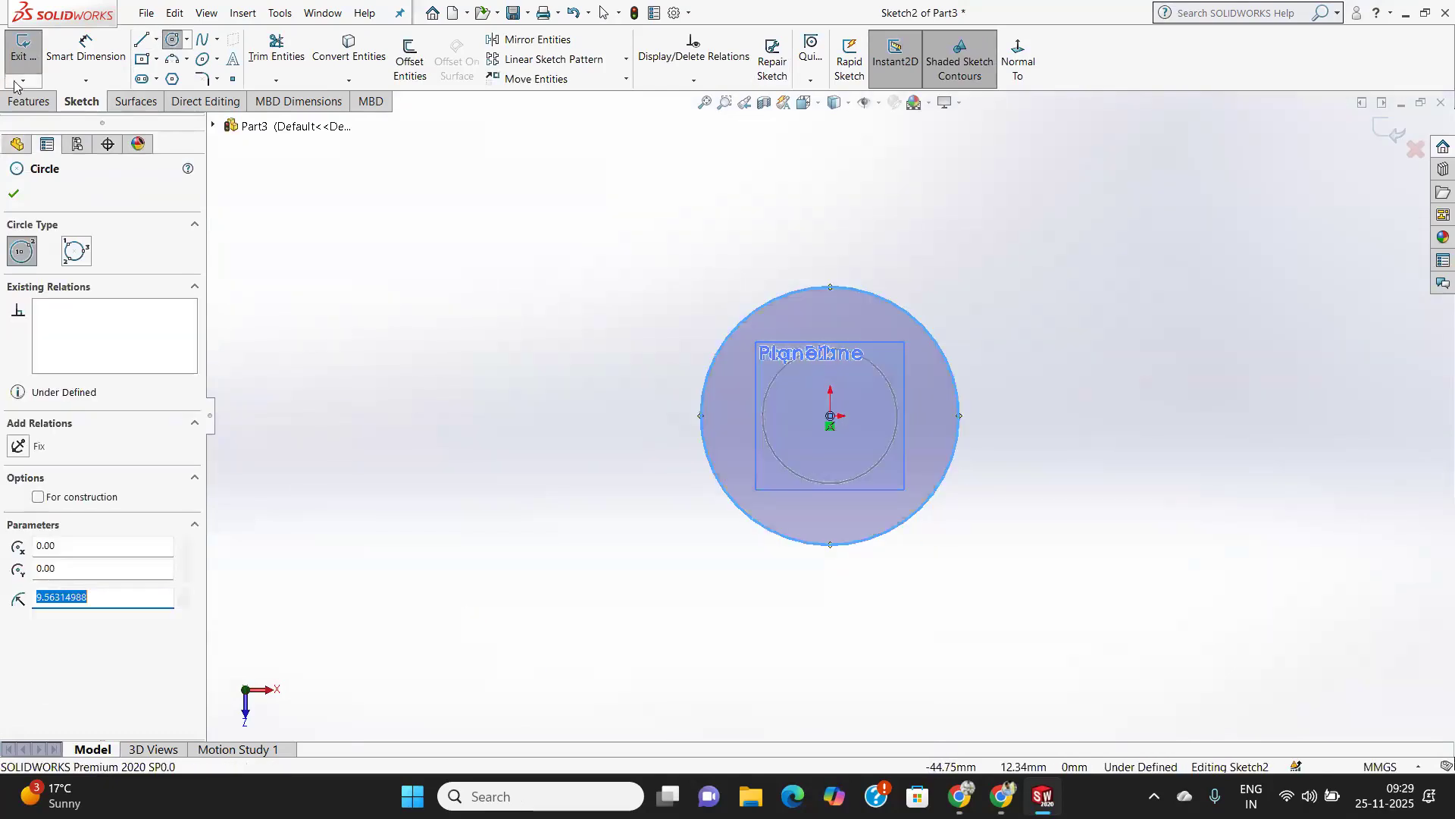
Dimension the Top Plane circle's diameter as 30 mm and close the sketch.
click(86, 49)
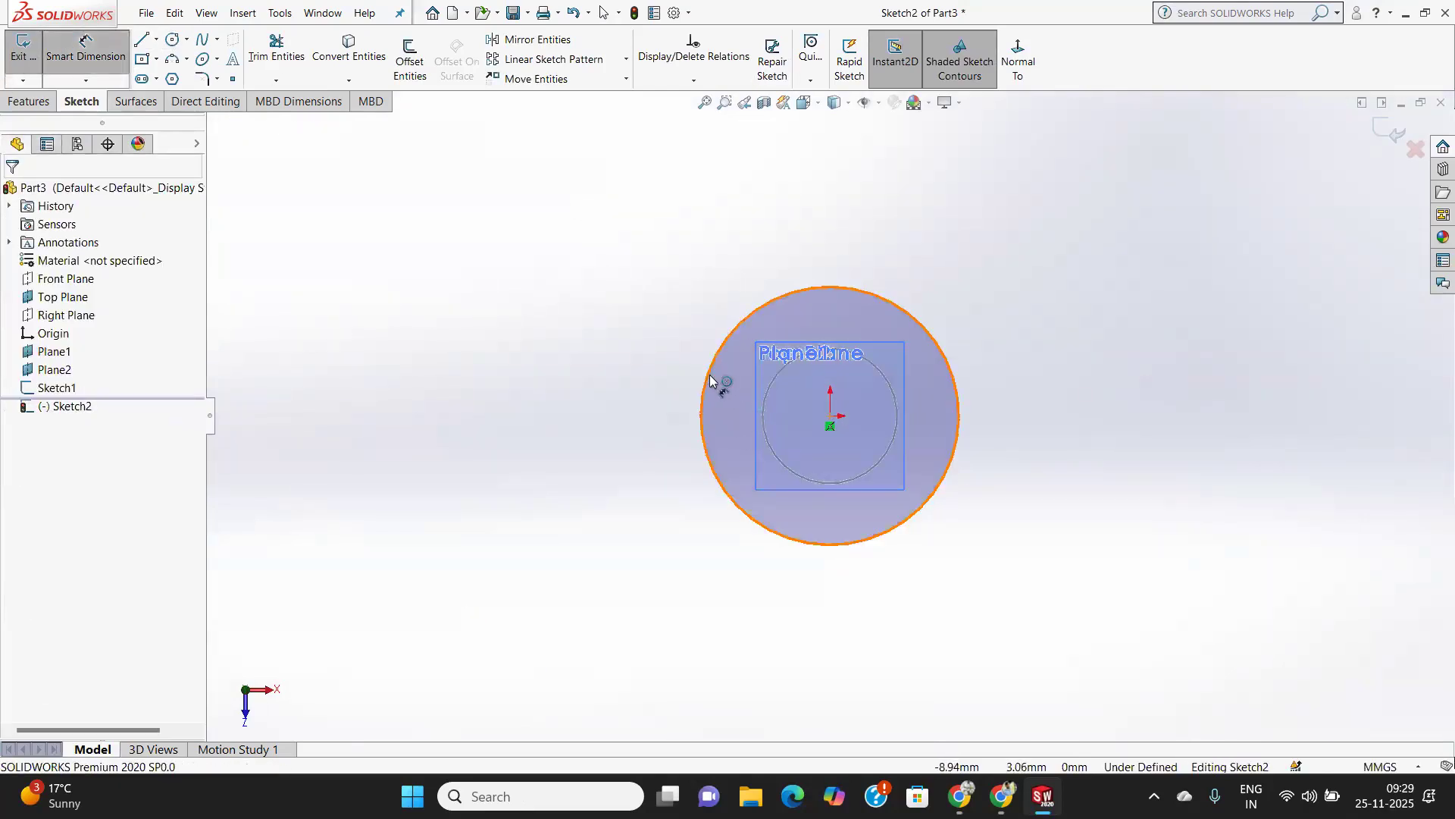
click(633, 350)
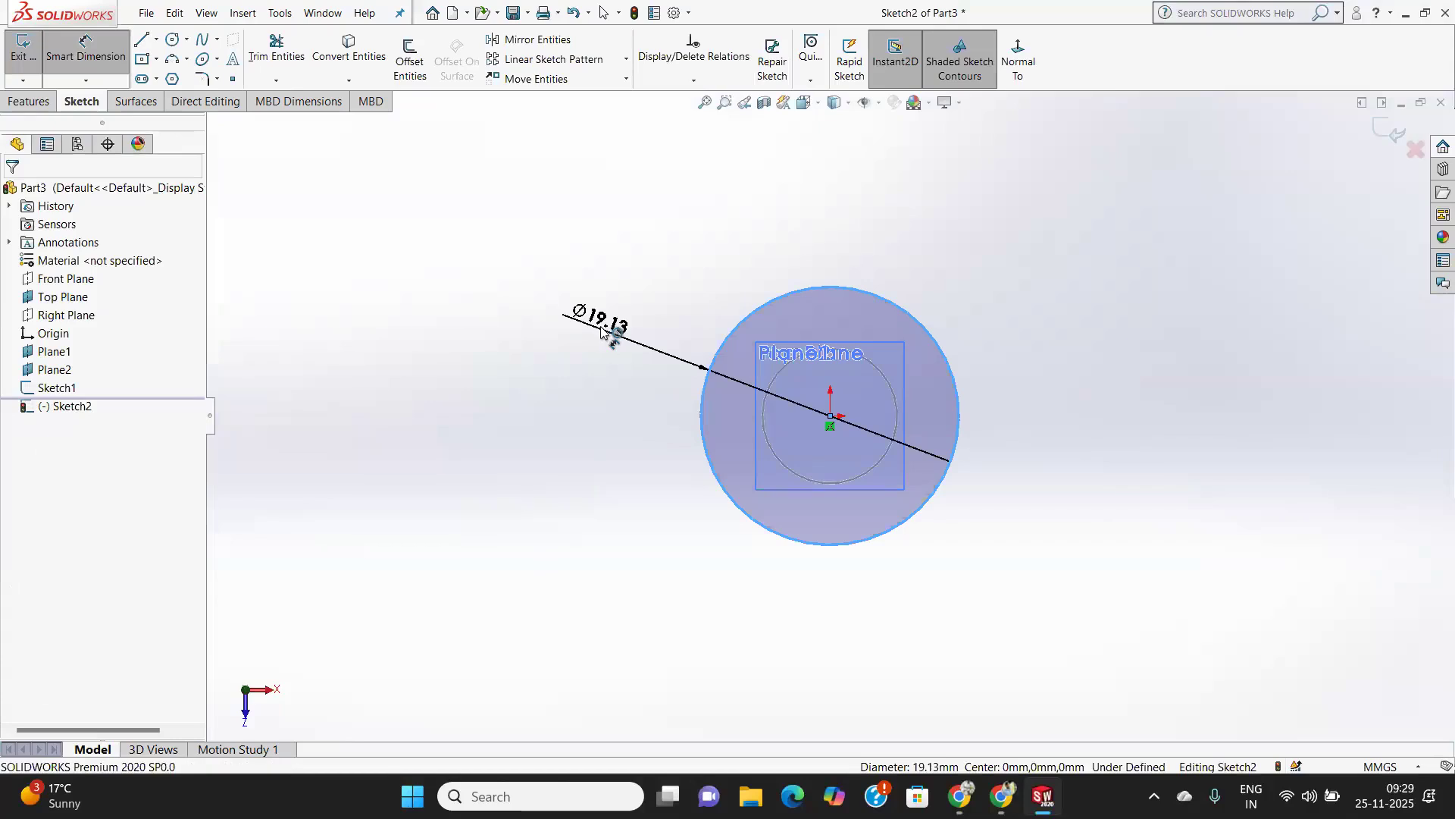
click(599, 330)
text(30)
key(Return)
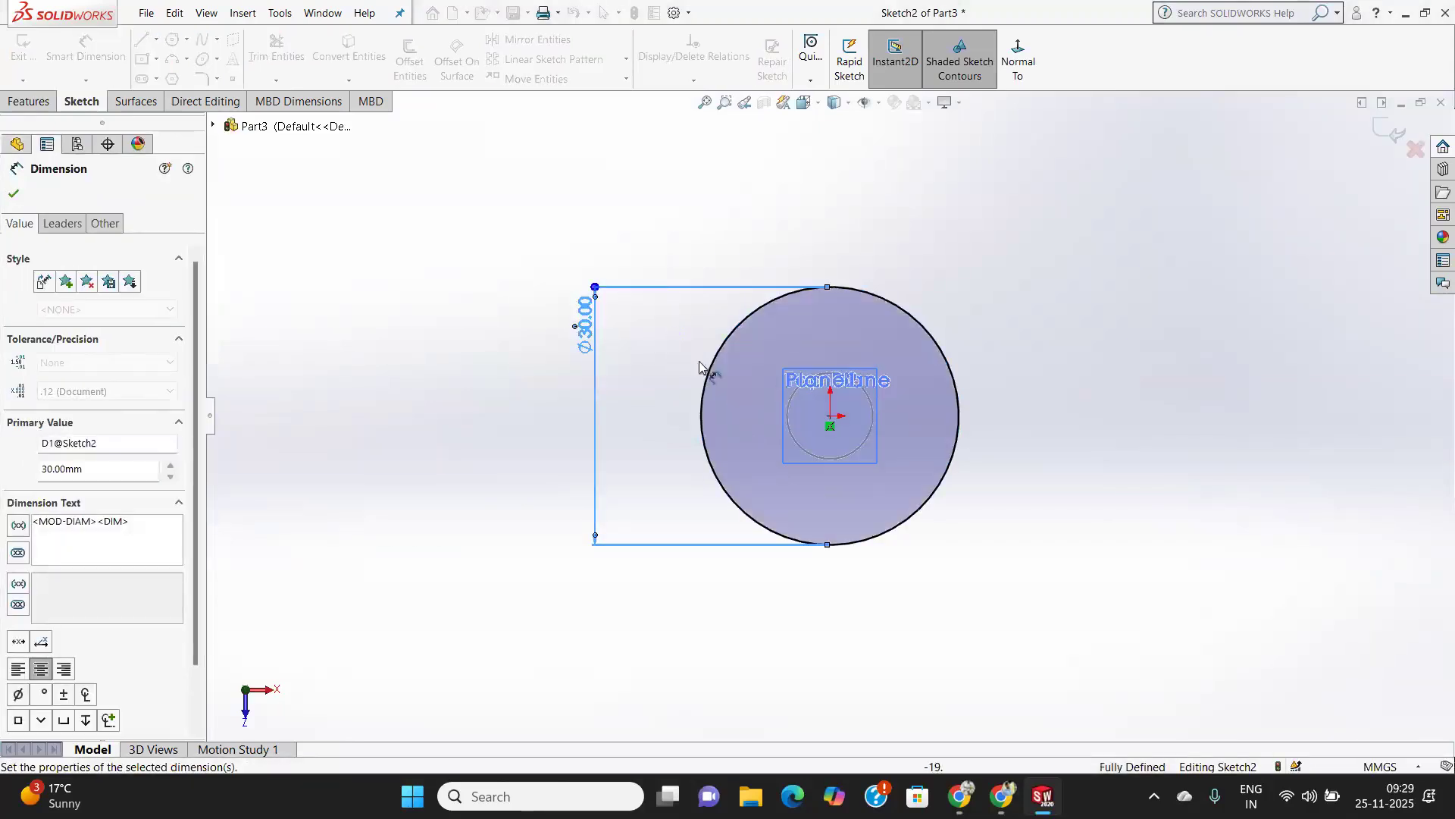
click(13, 193)
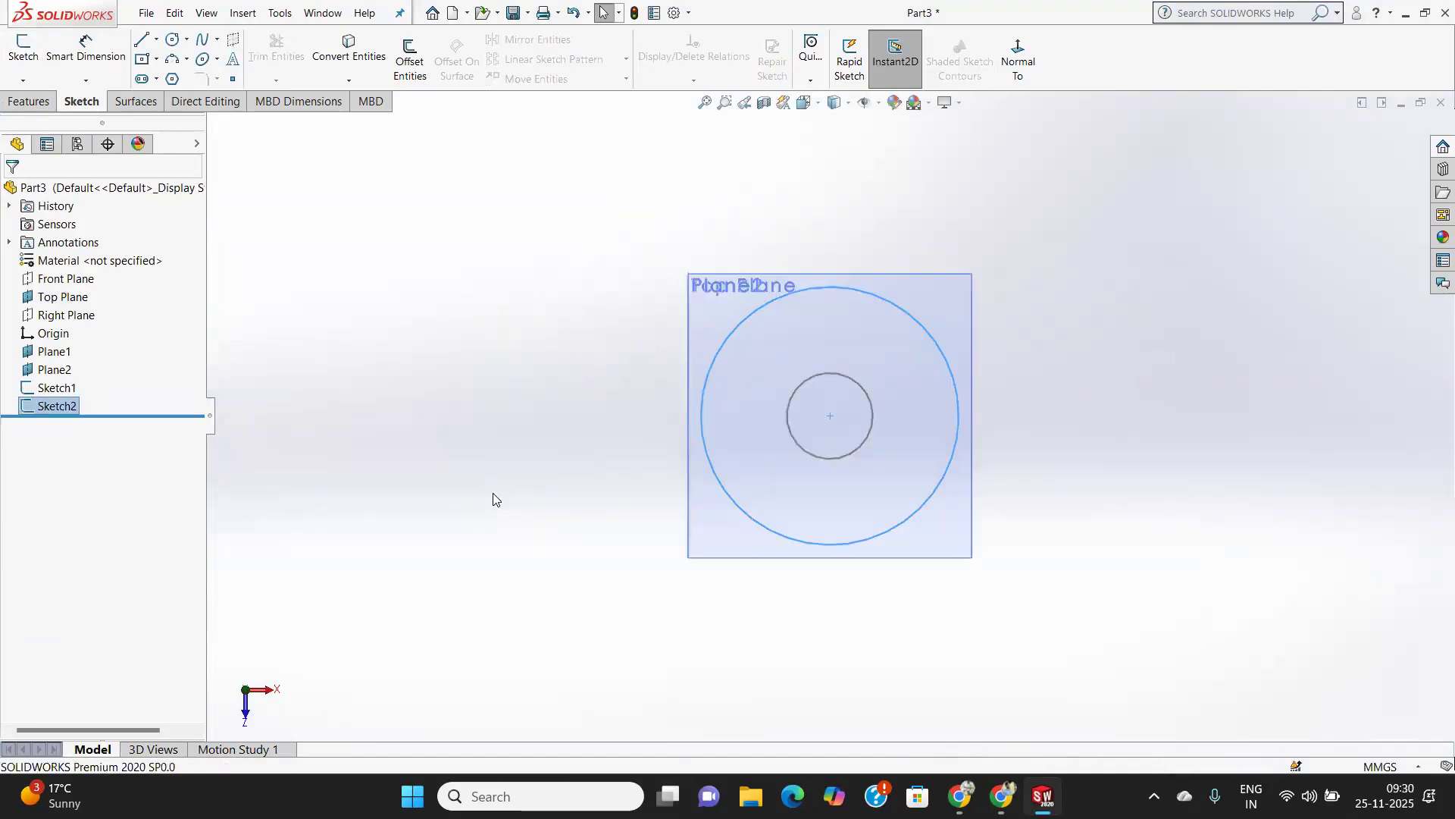
Create a Loft from the 10 mm circle on Plane2 to the 30 mm circle on the Top Plane.
middle_drag(866, 540, 879, 319)
scroll(879, 319, up, 3)
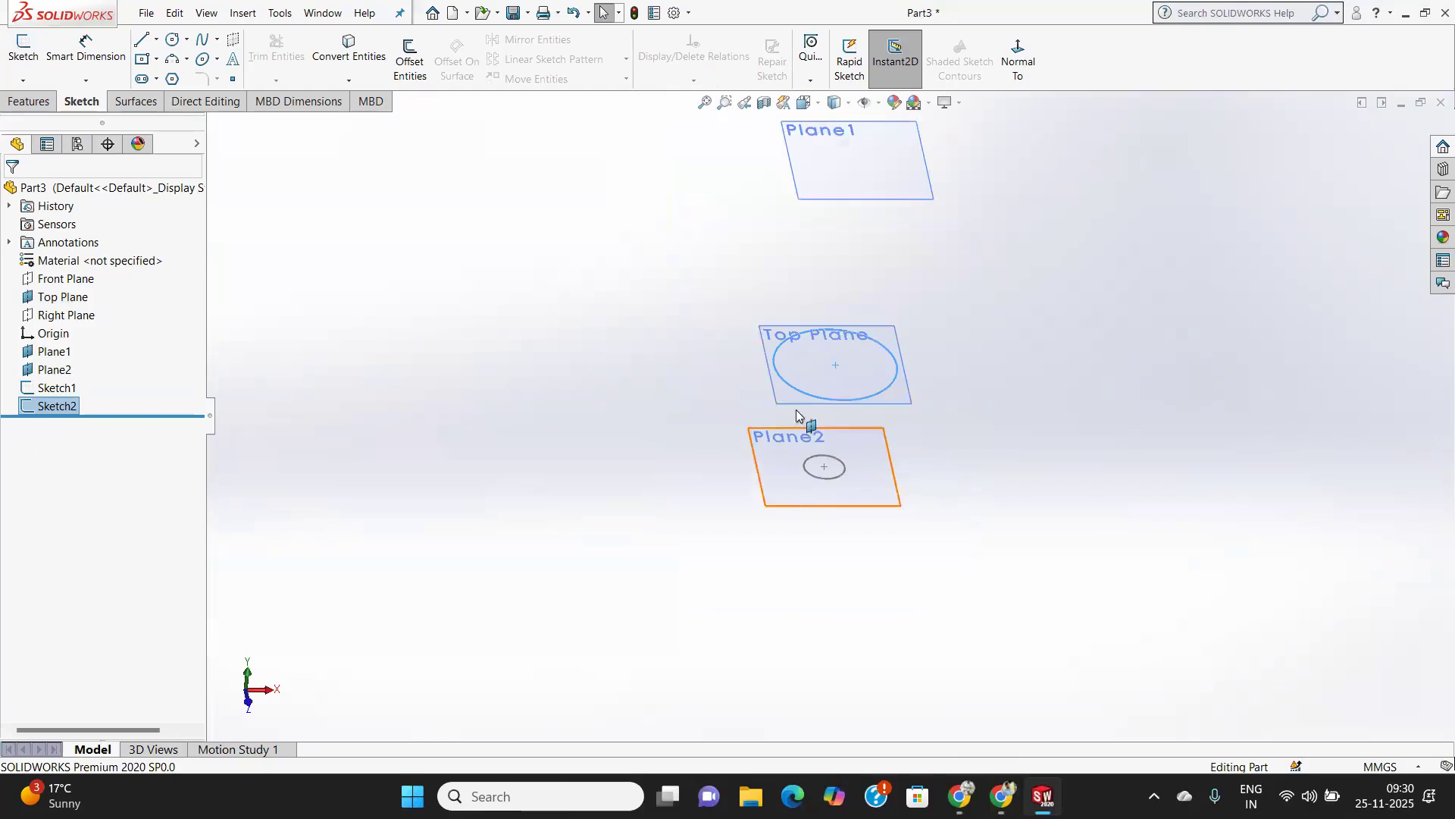
click(29, 101)
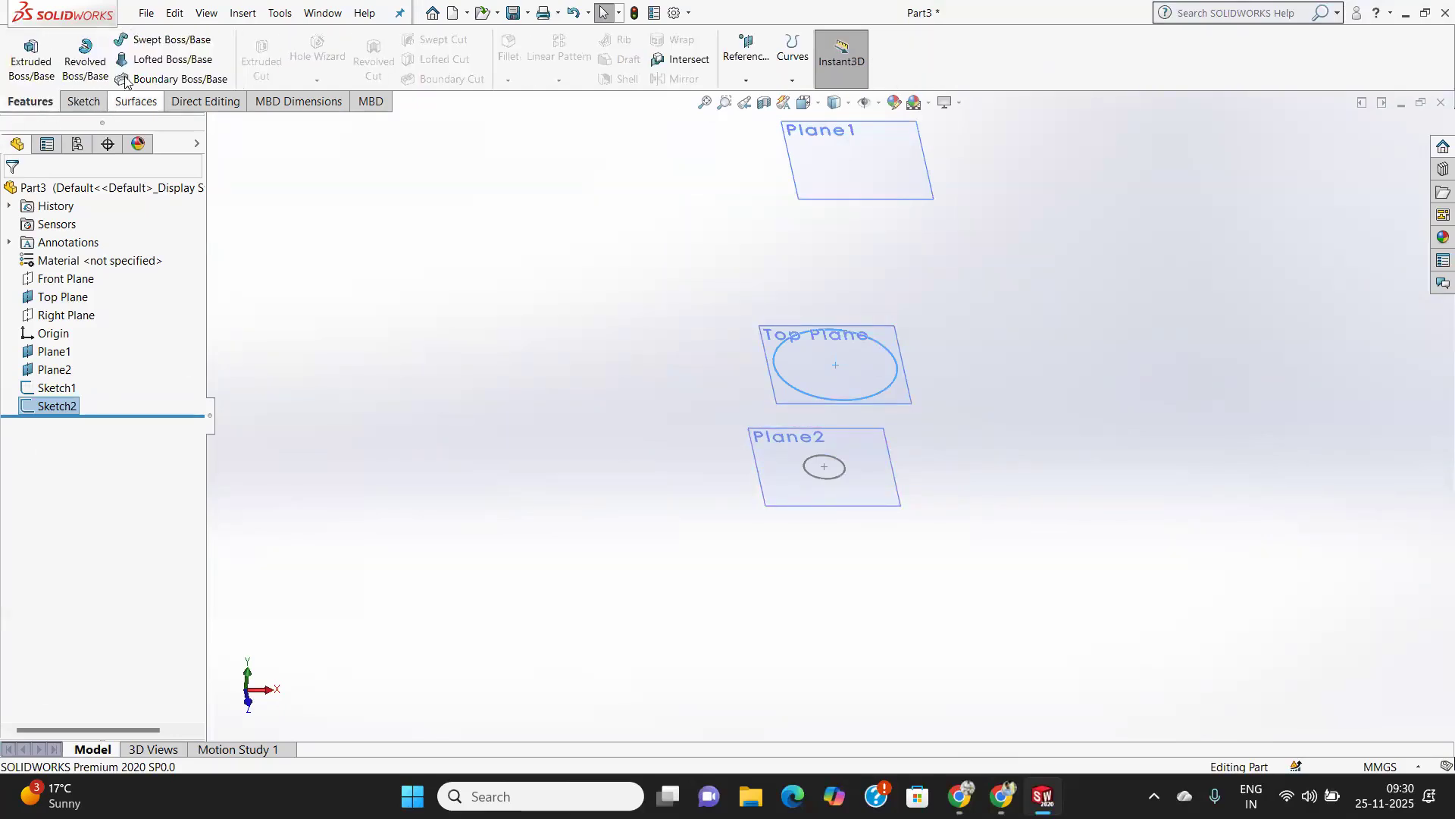
click(843, 470)
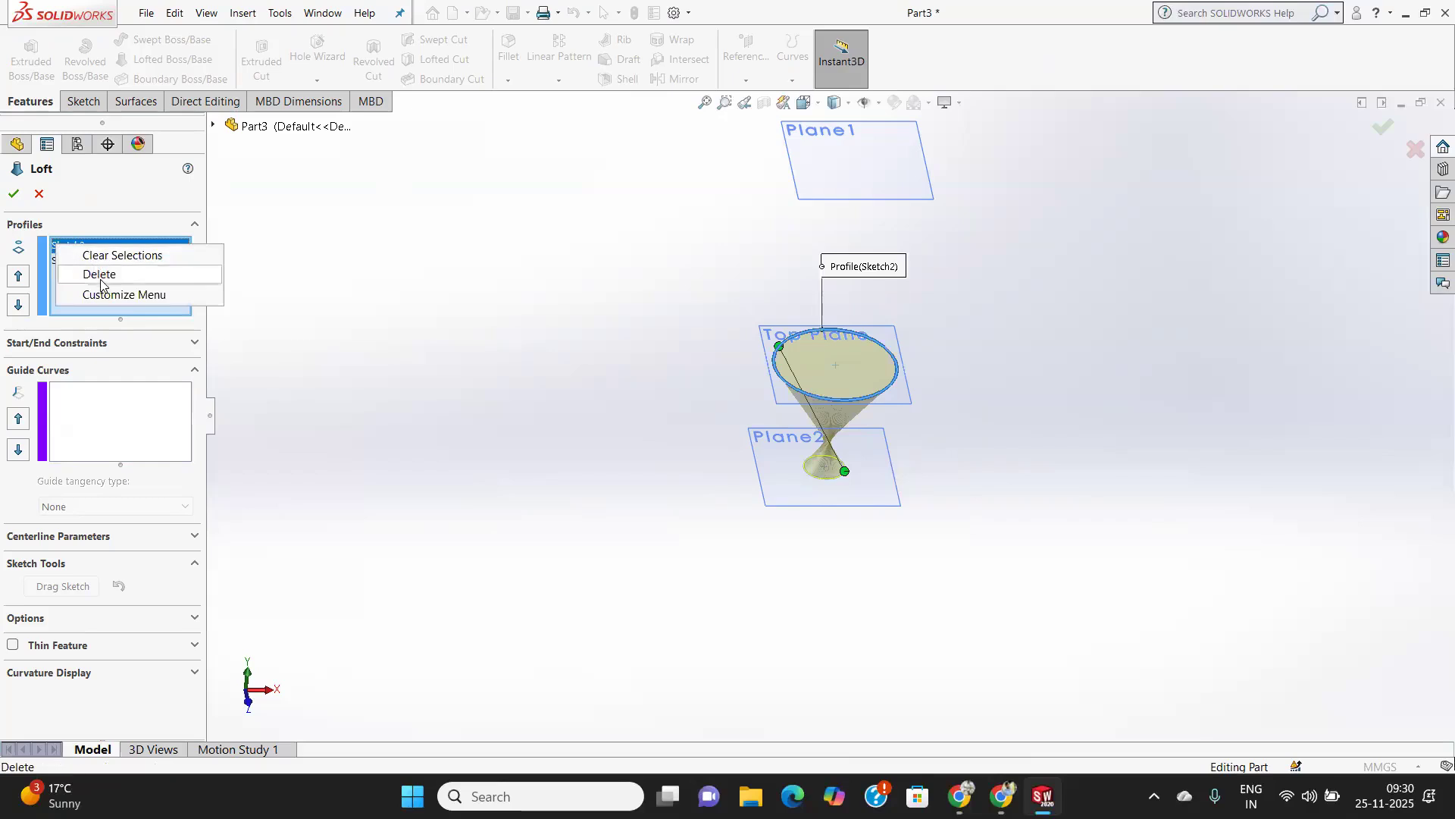
click(99, 274)
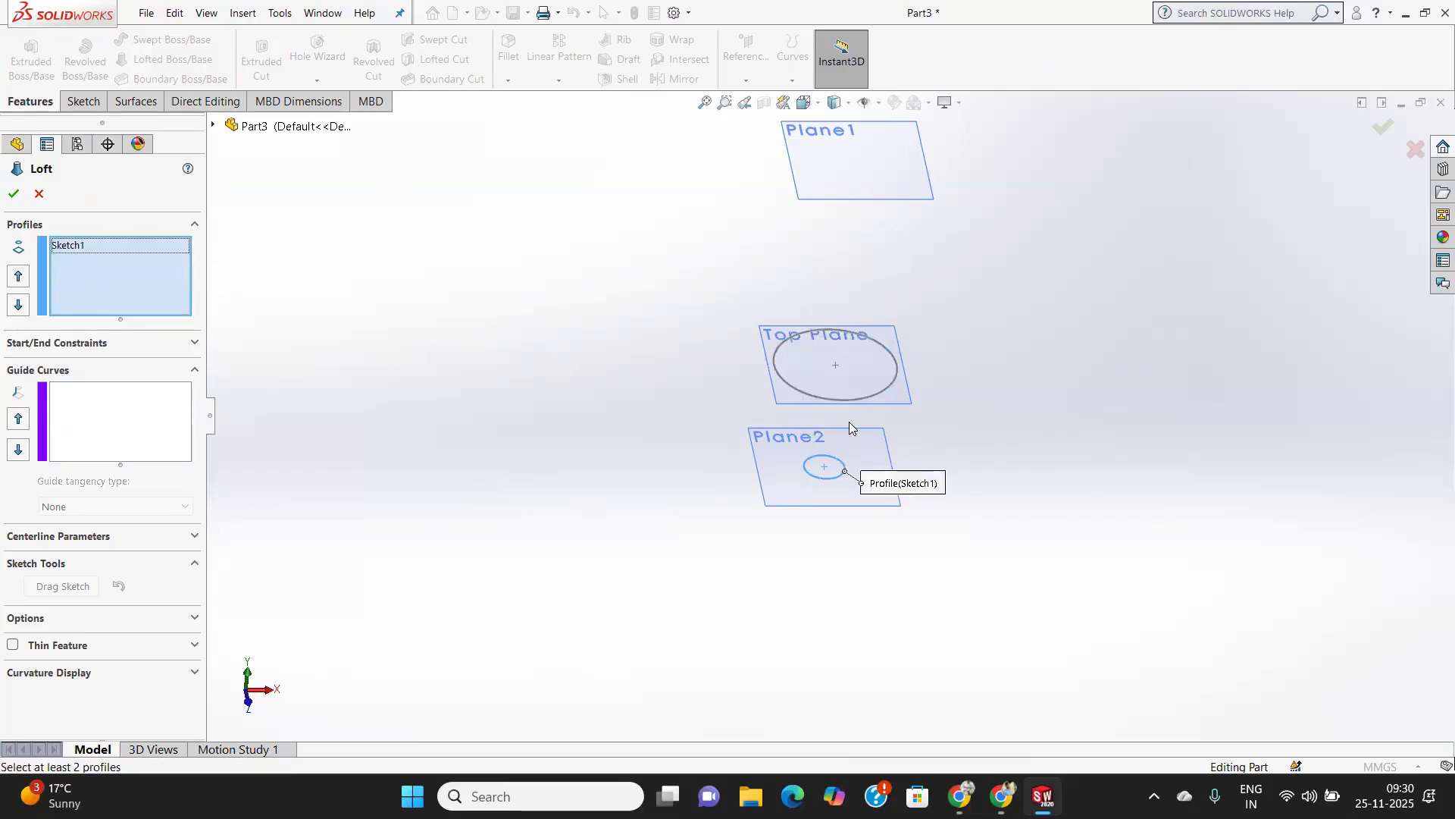
click(844, 401)
middle_drag(922, 426, 953, 326)
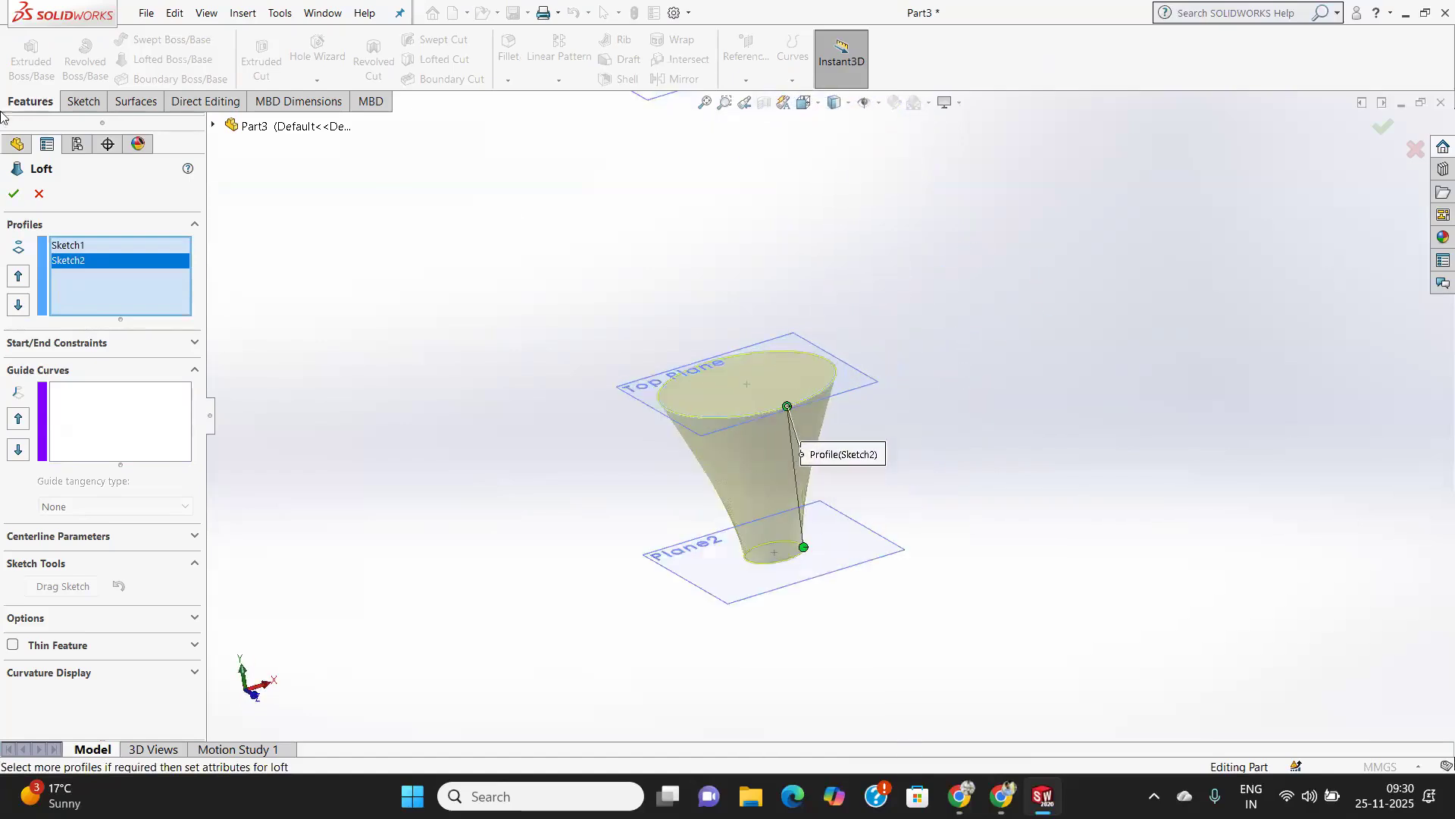
click(16, 194)
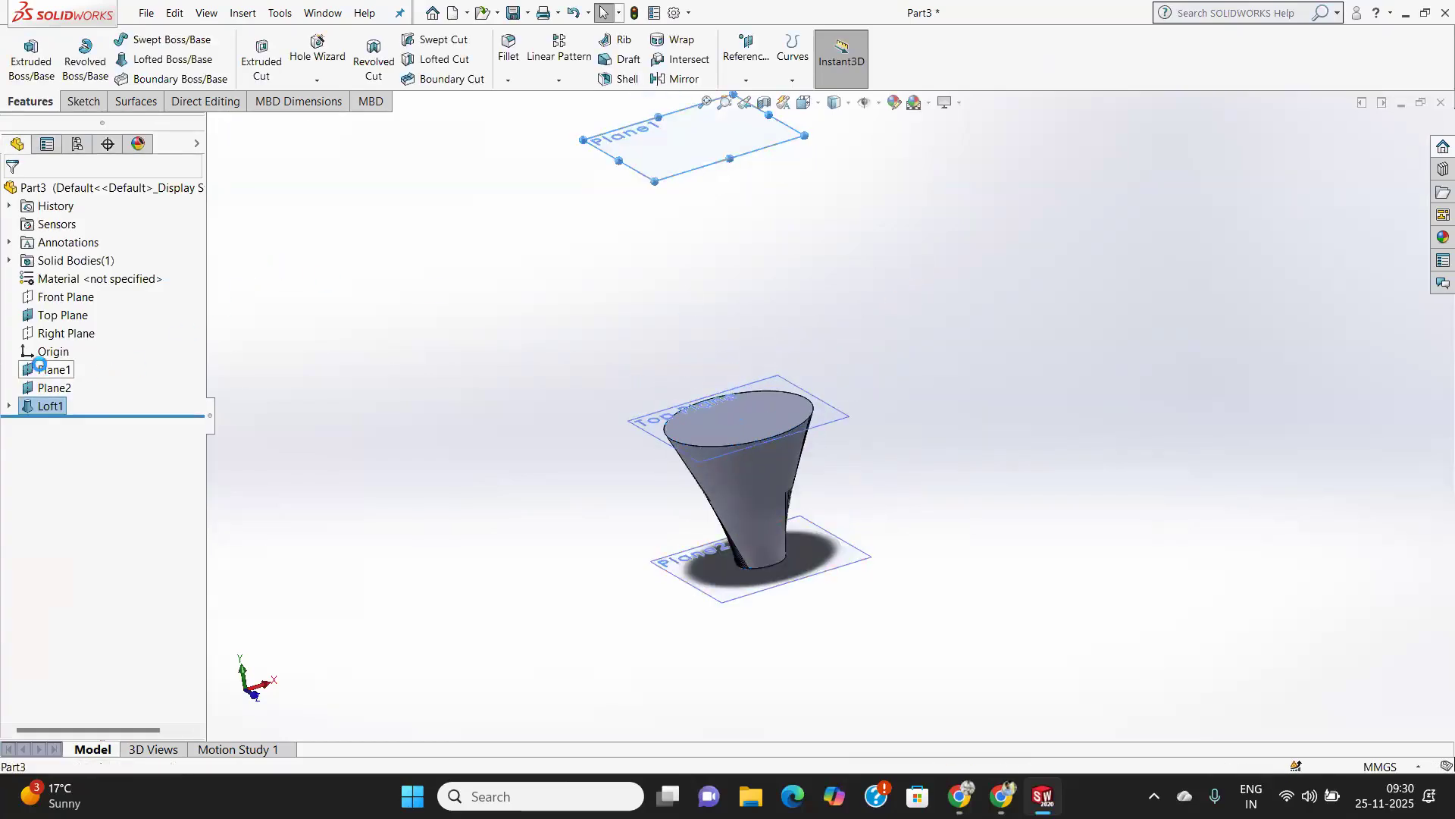
Open a new sketch on Plane1.
click(54, 369)
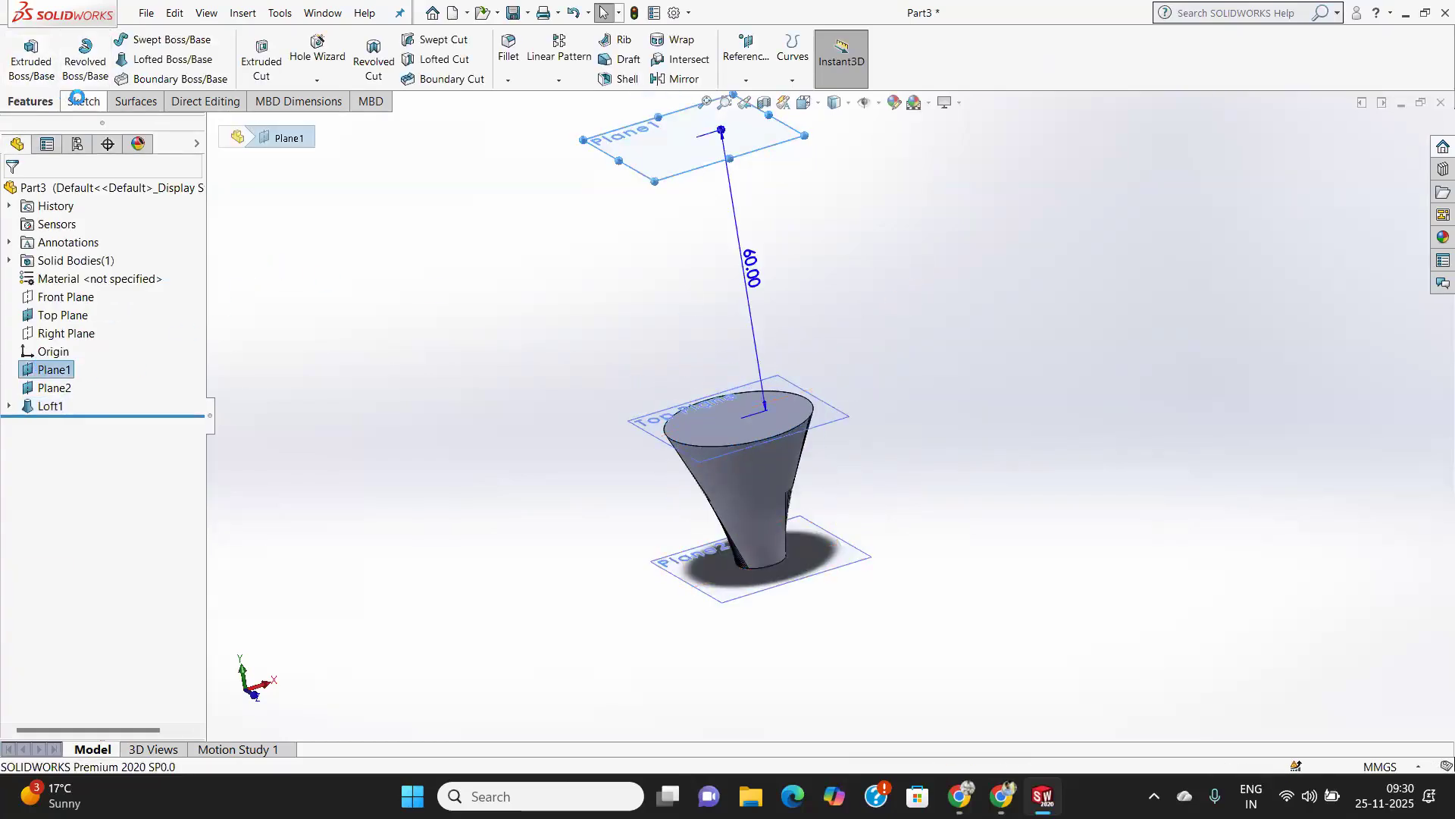
click(81, 100)
click(23, 51)
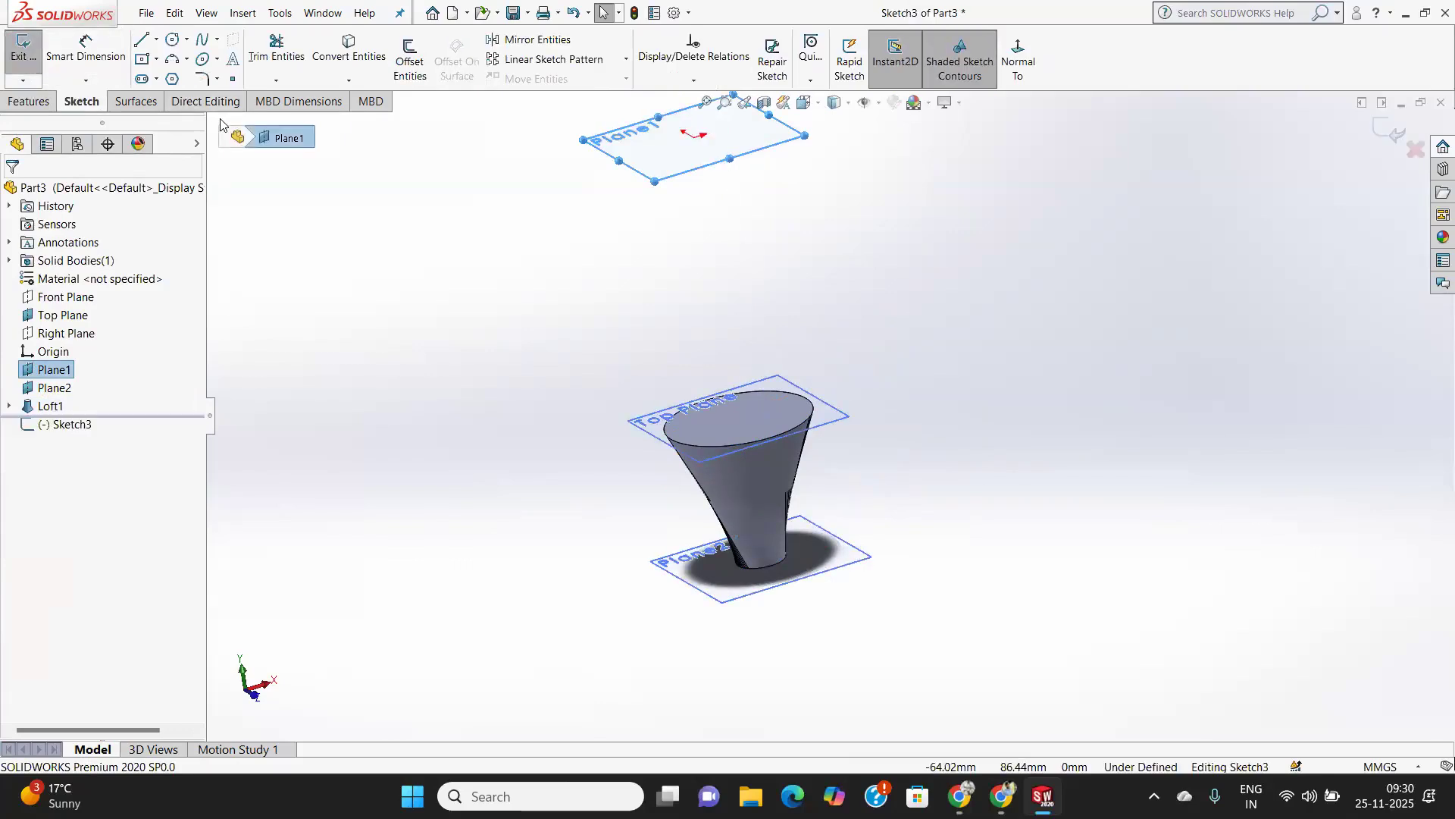
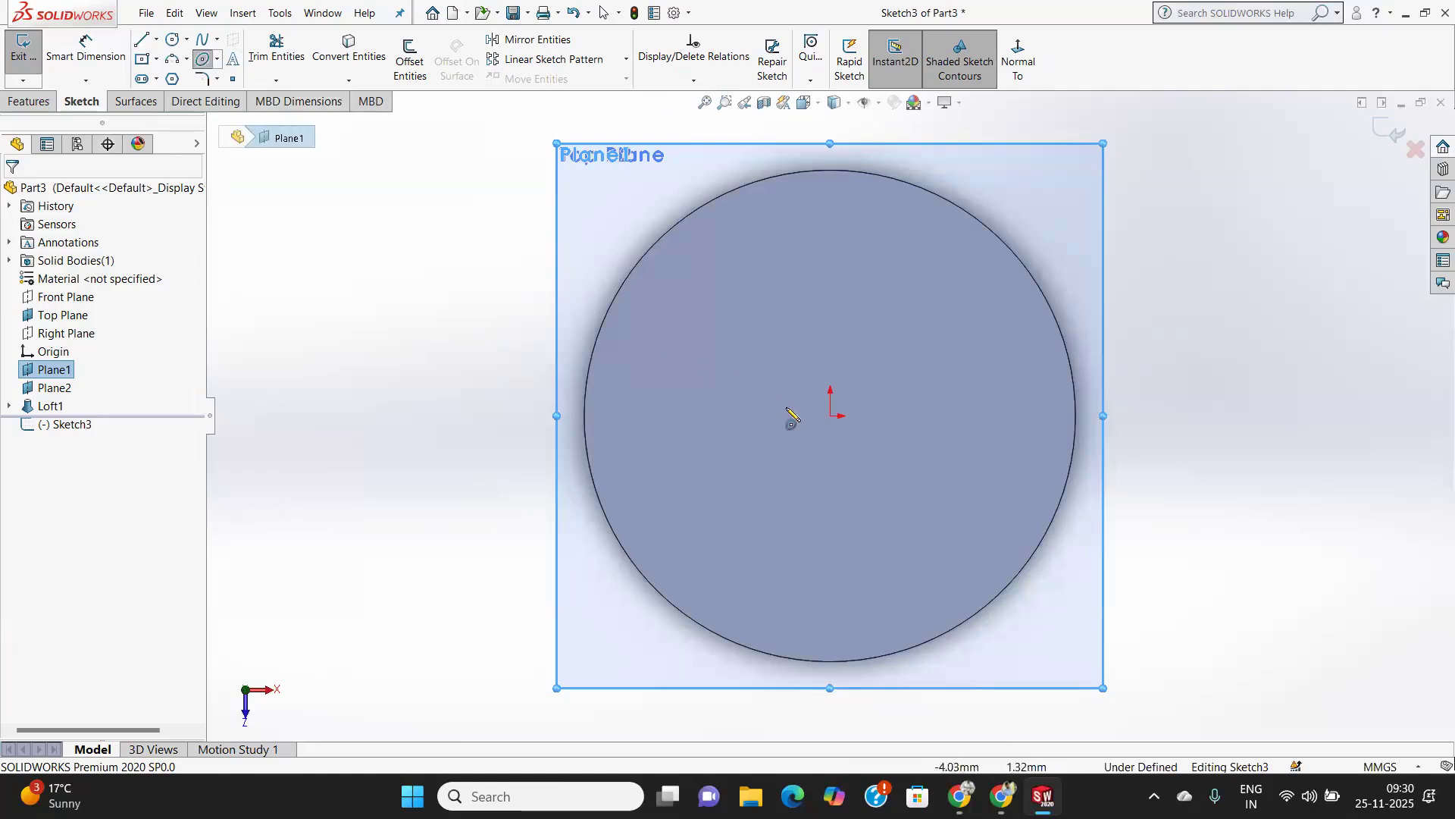
Draw an ellipse centred on the origin with semi-axes of about 19.8 mm horizontally and 13.1 mm vertically.
click(830, 416)
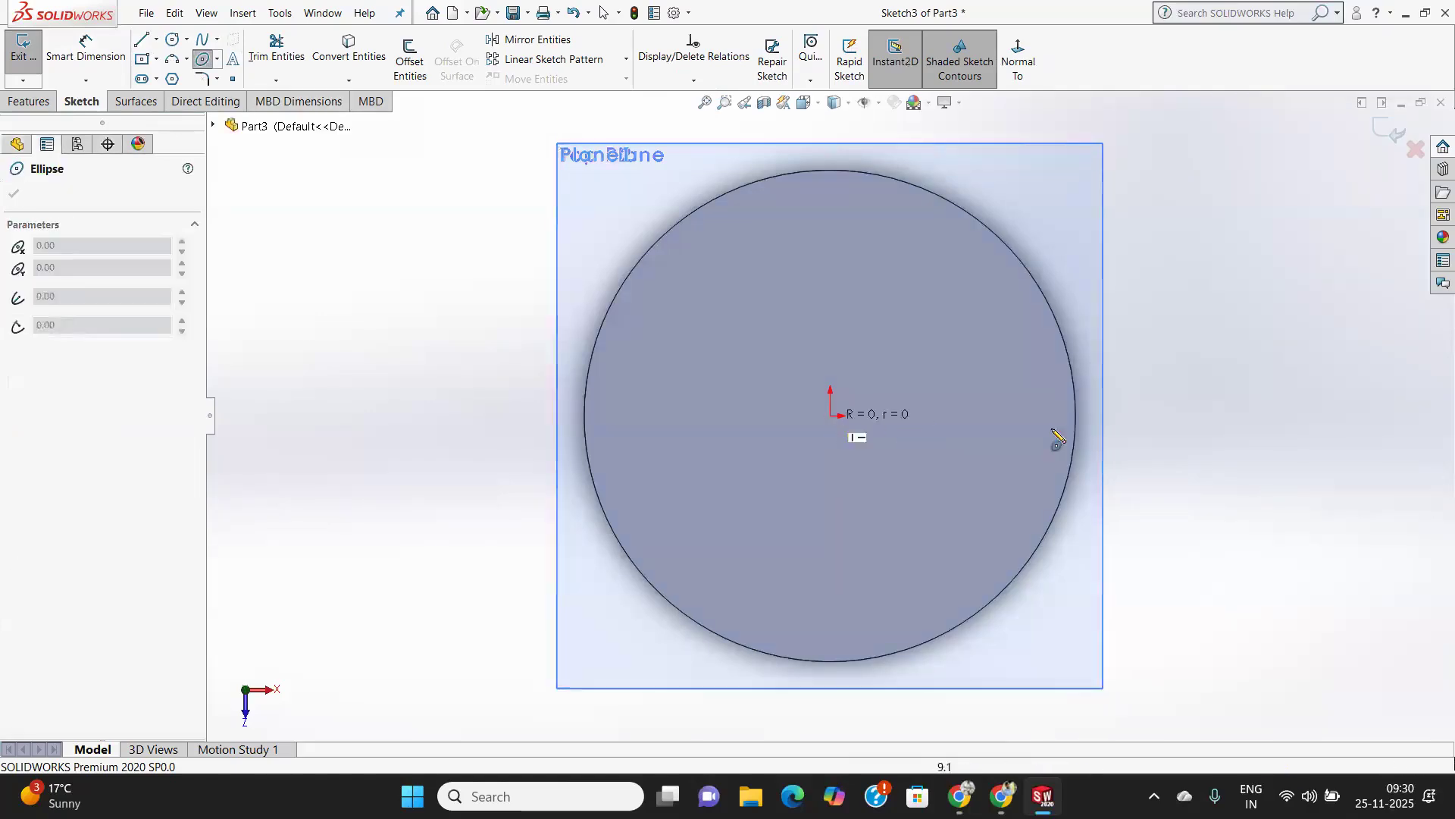
click(1154, 419)
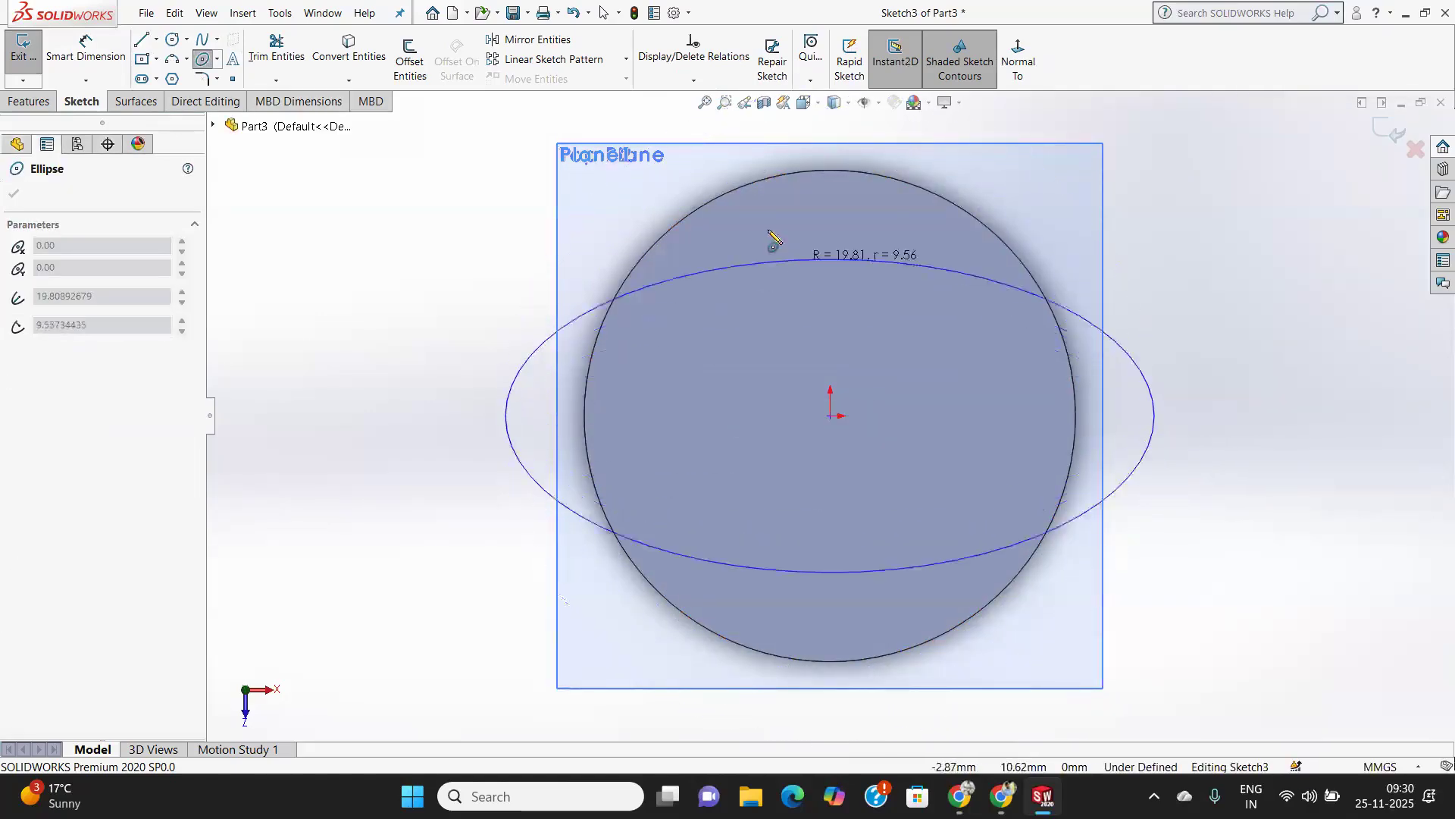
click(818, 203)
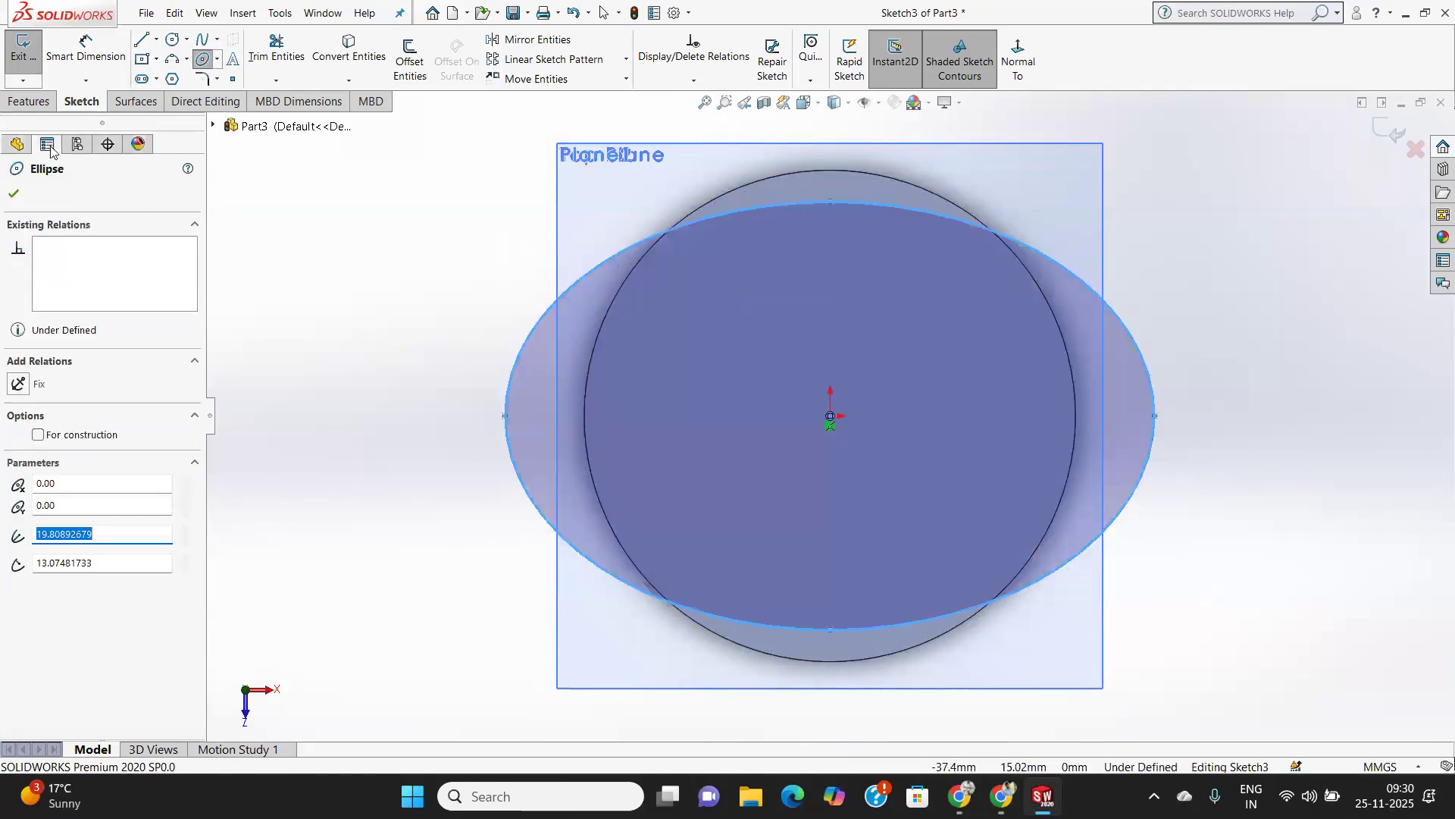
click(15, 192)
Dimension the ellipse's full horizontal width between its two end vertices as 80 mm.
click(85, 50)
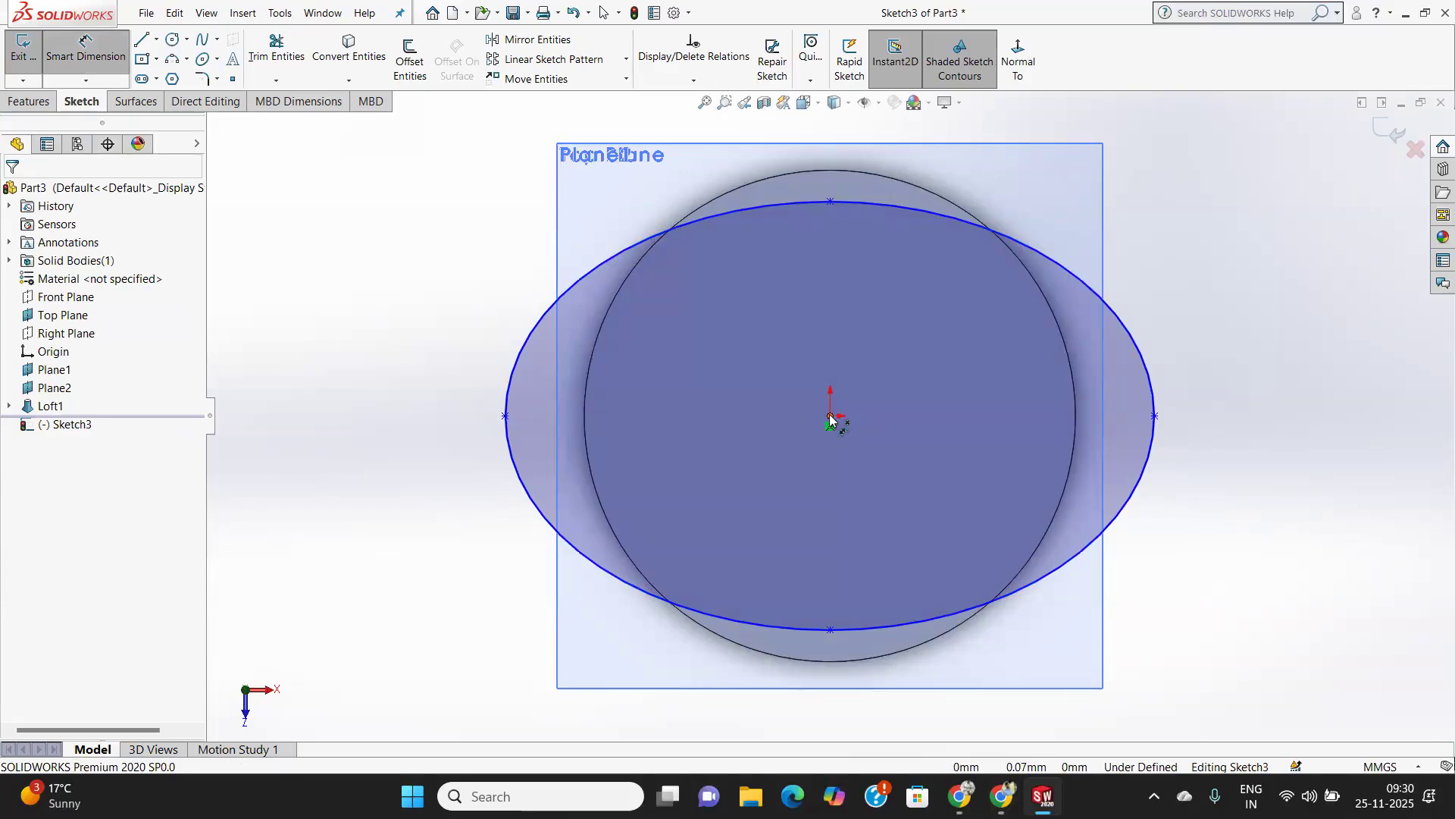
click(504, 417)
click(1155, 417)
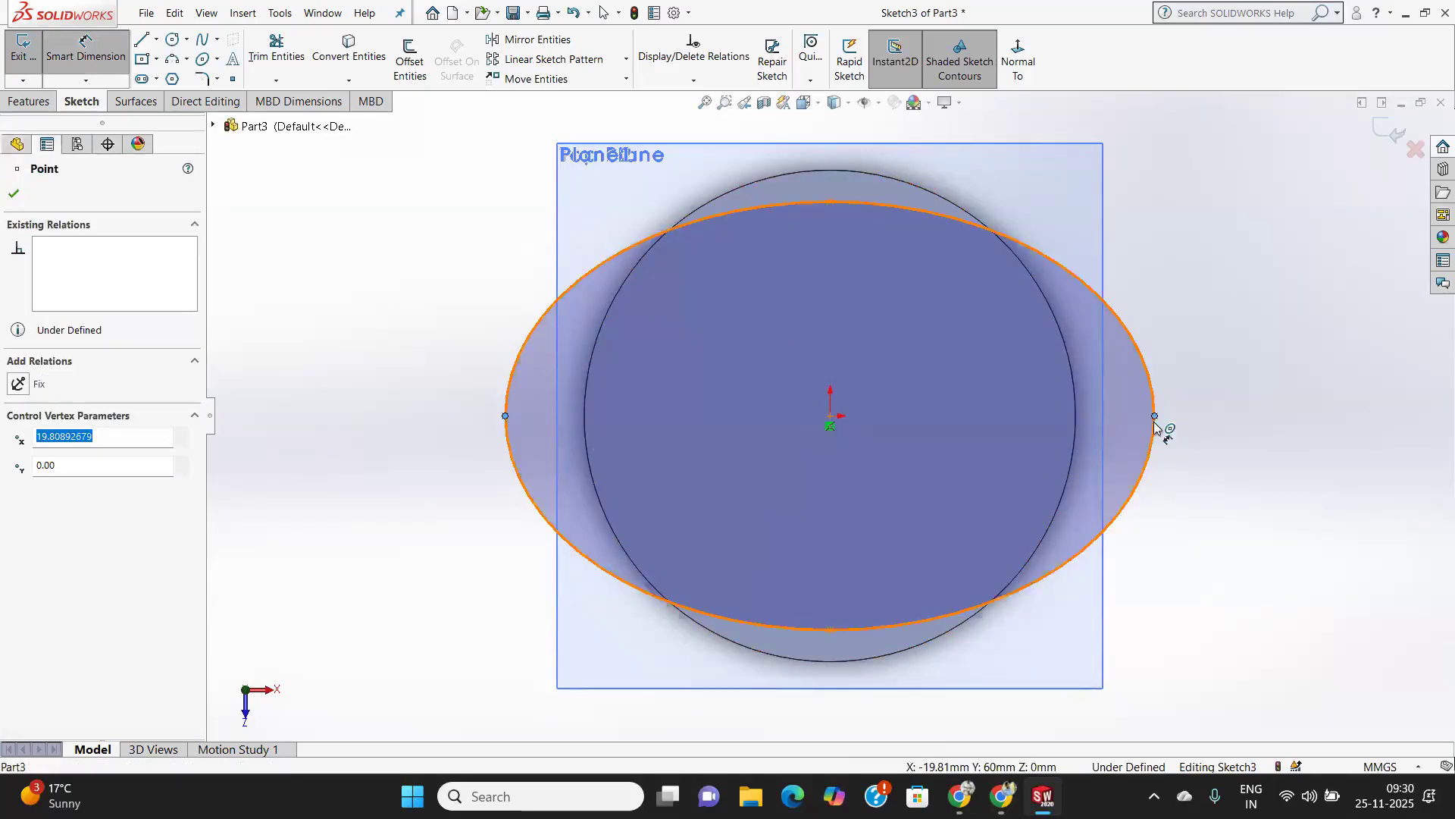
click(1122, 711)
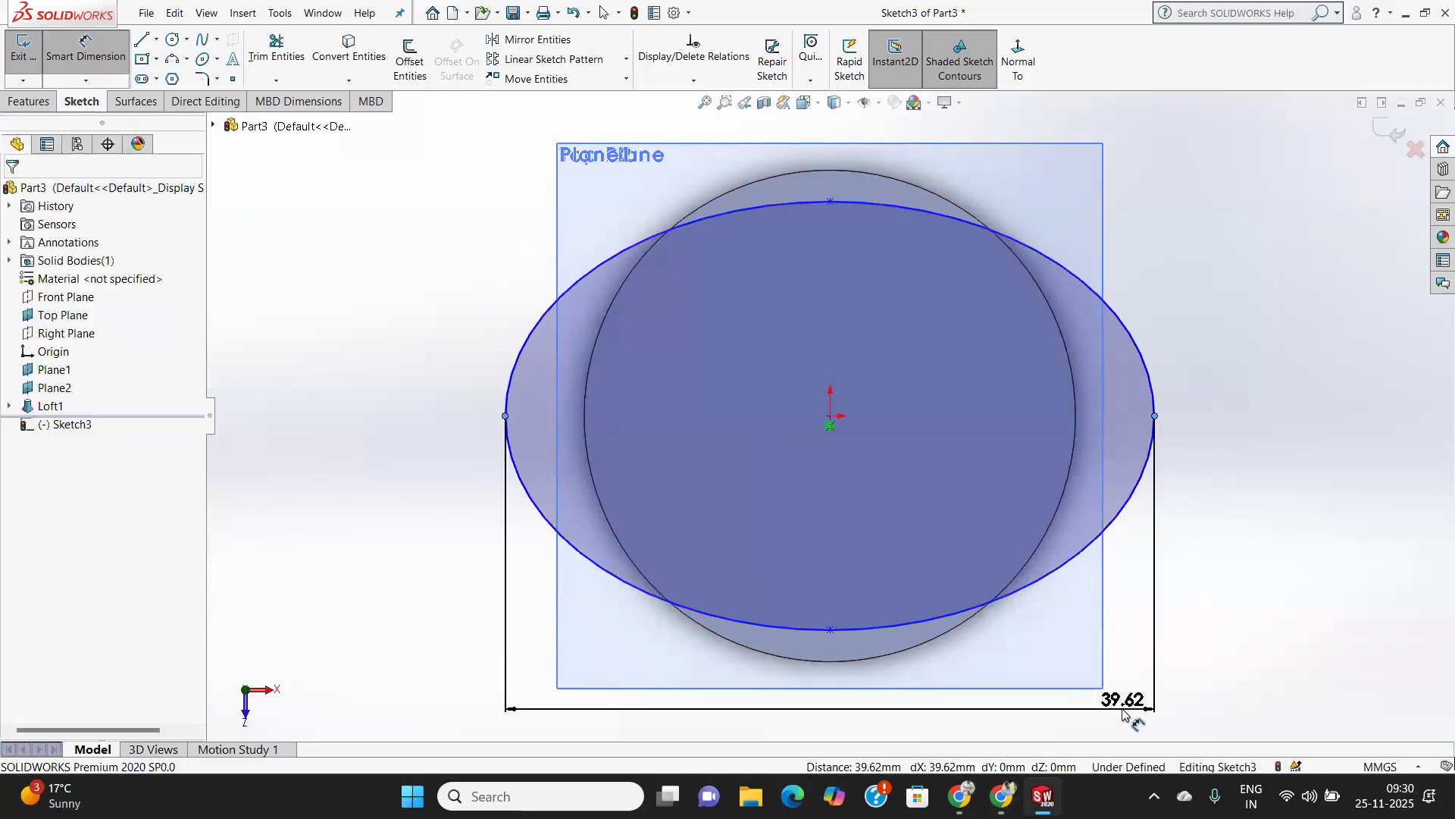
text(8)
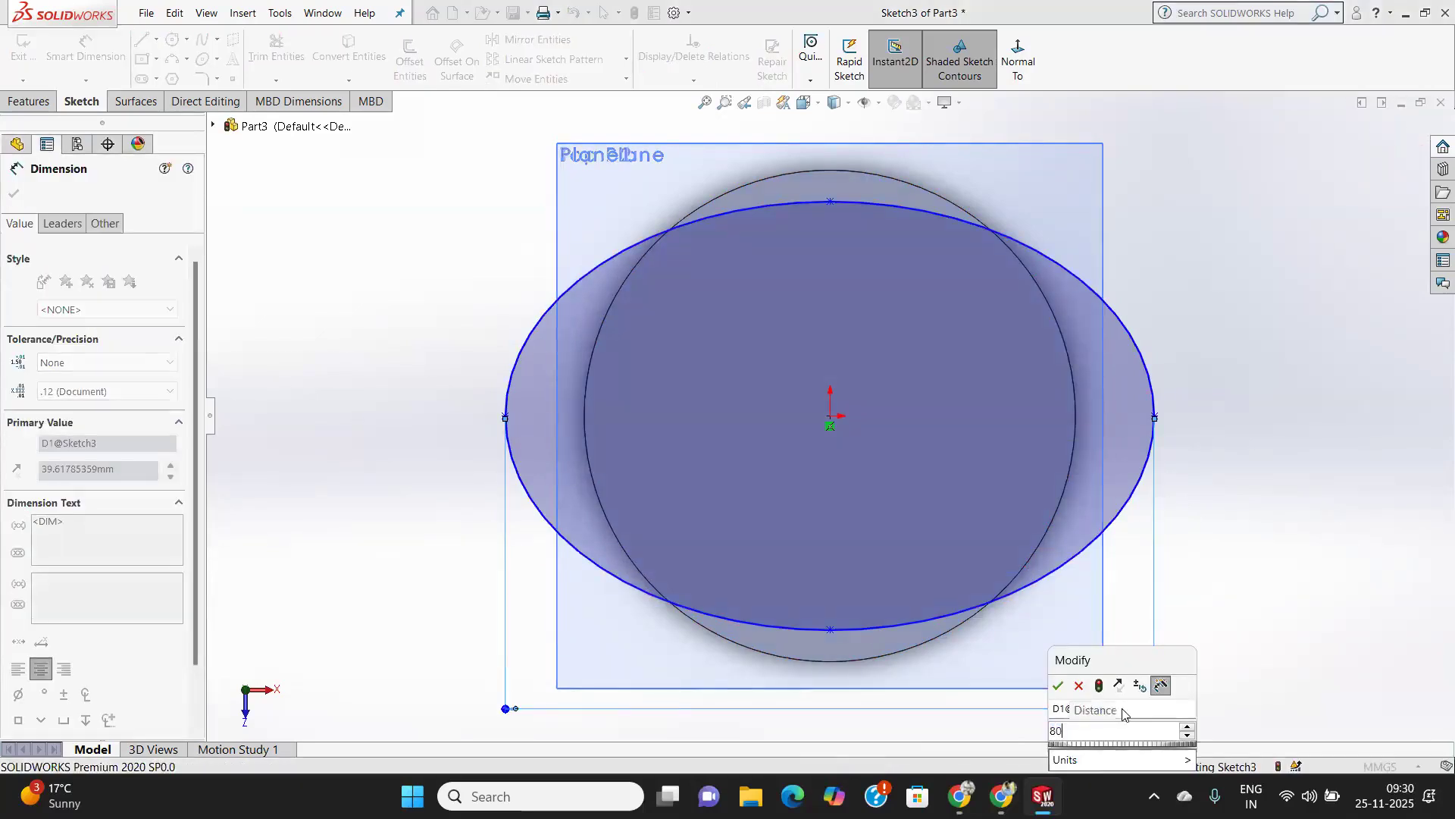
text(0)
key(Return)
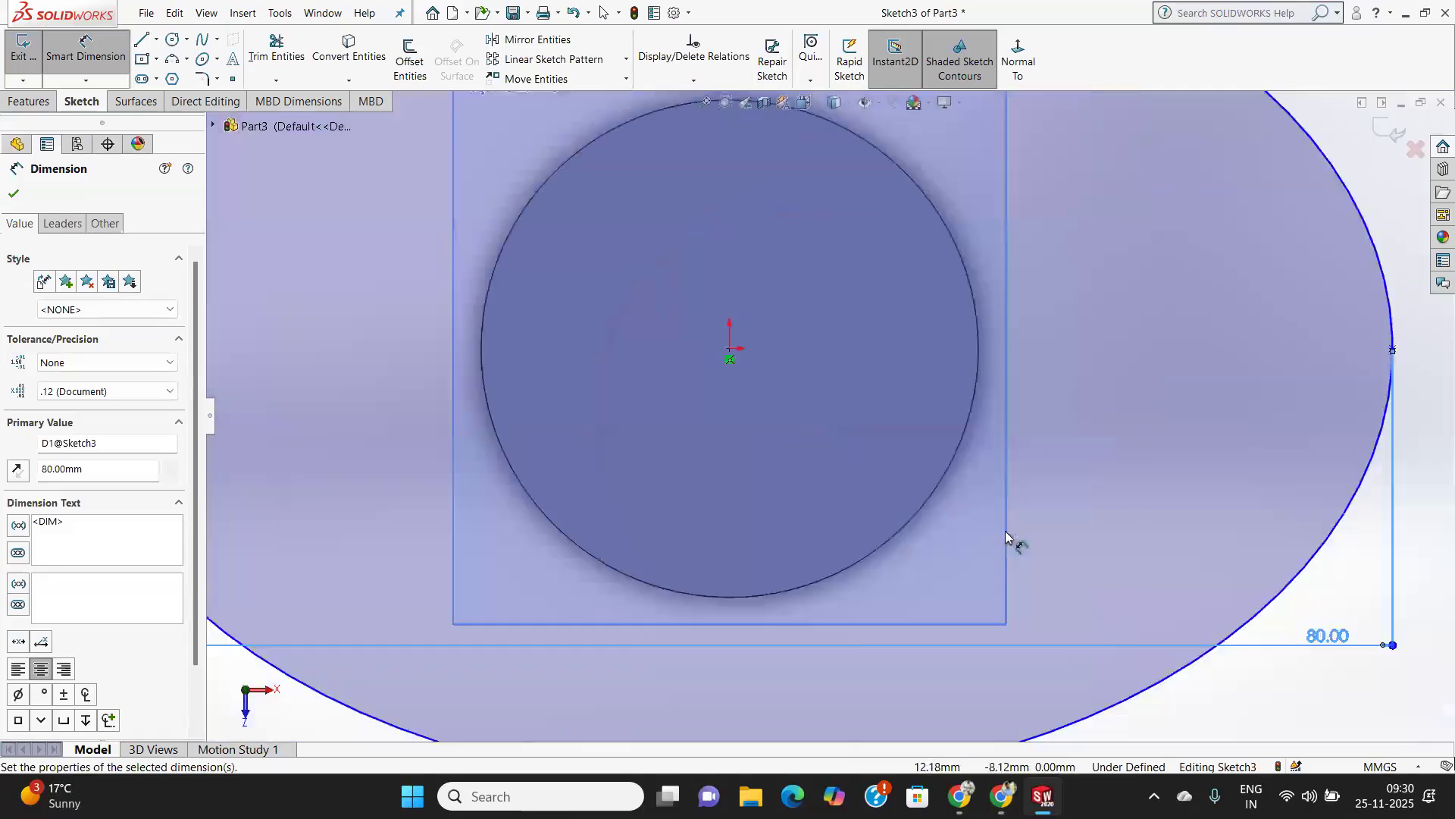
Dimension the distance from the ellipse's centre to its upper vertex as 20 mm and close the sketch.
key(f)
click(772, 378)
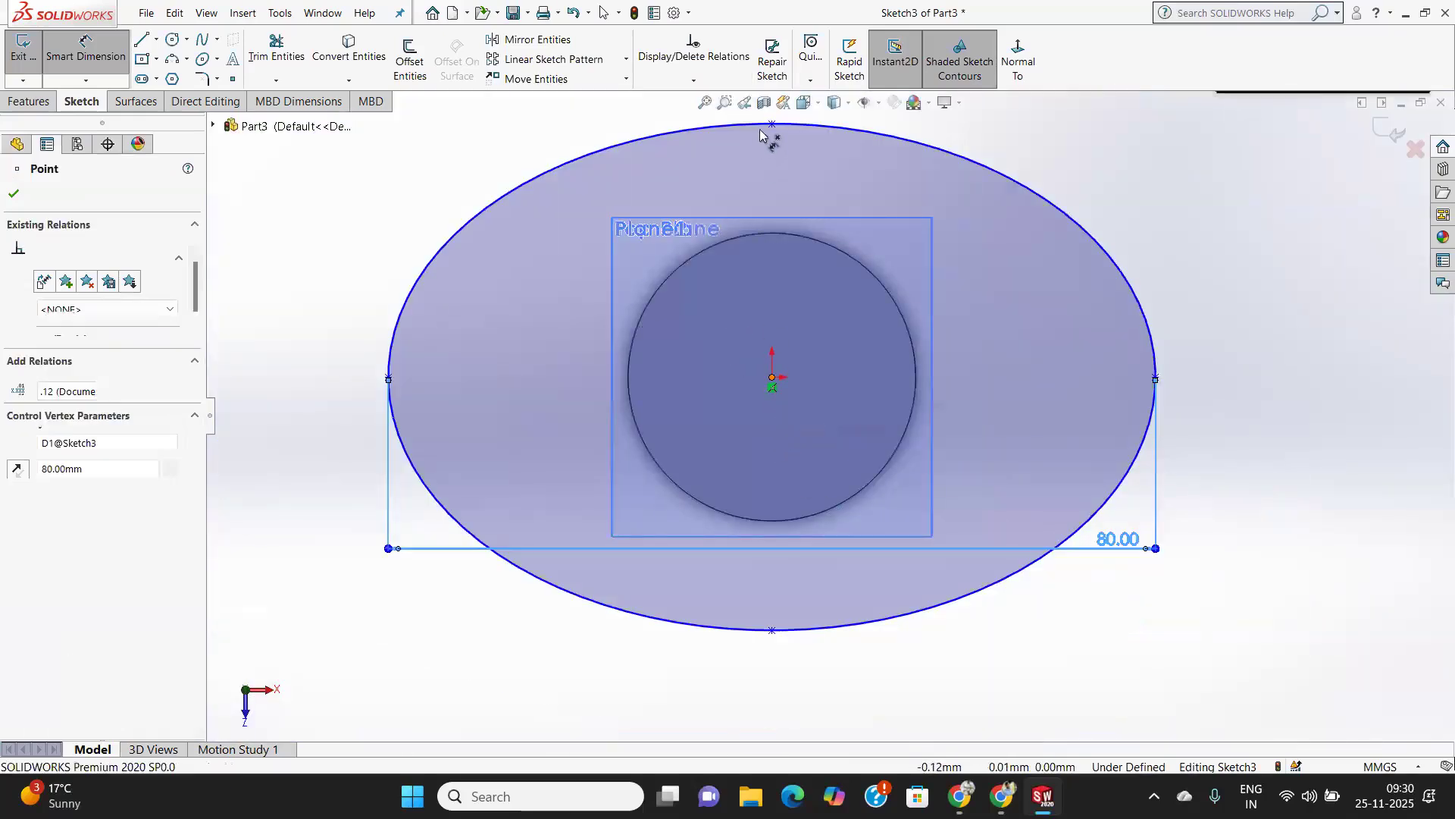
click(772, 124)
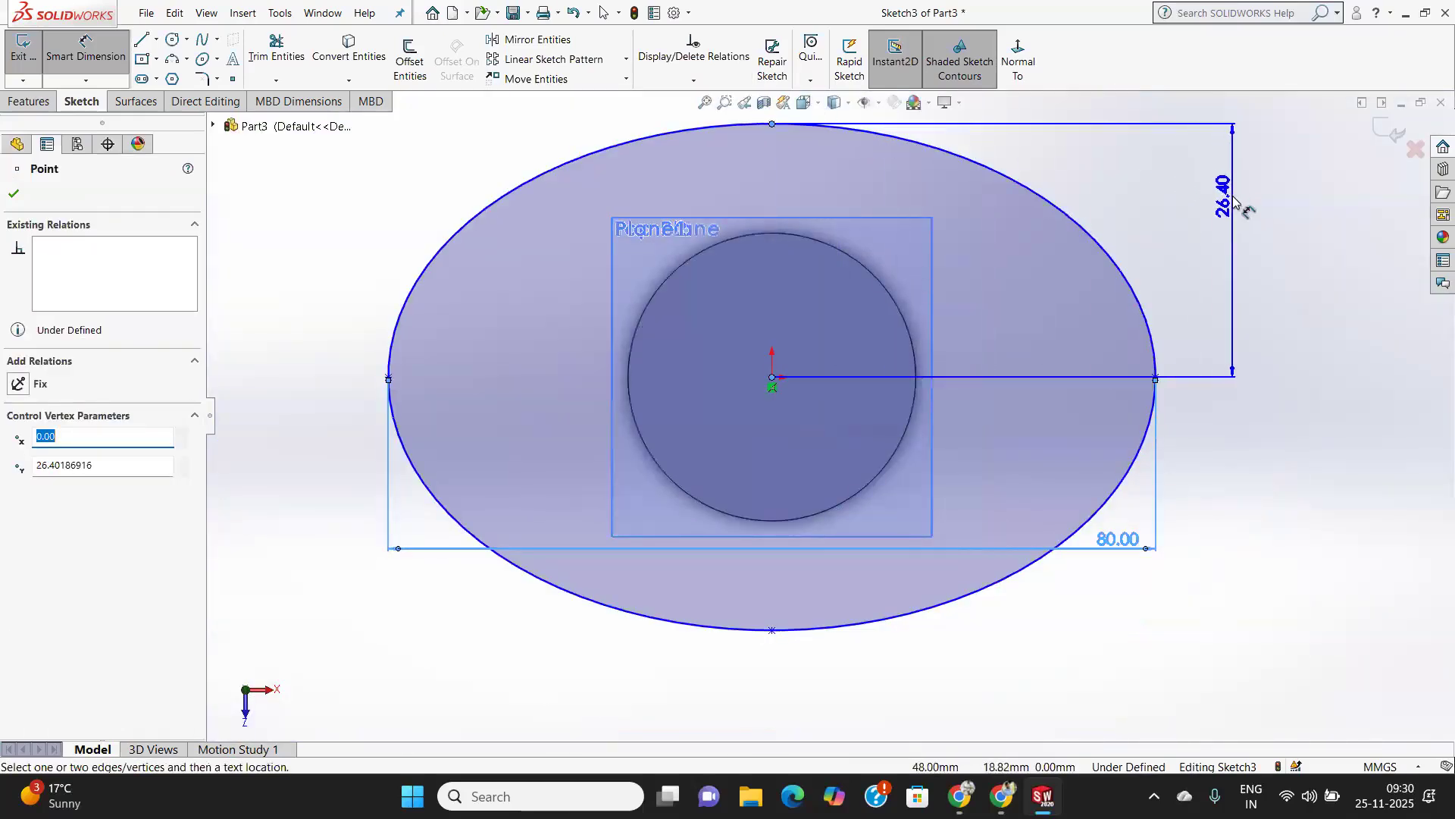
click(1239, 221)
text(20)
key(Return)
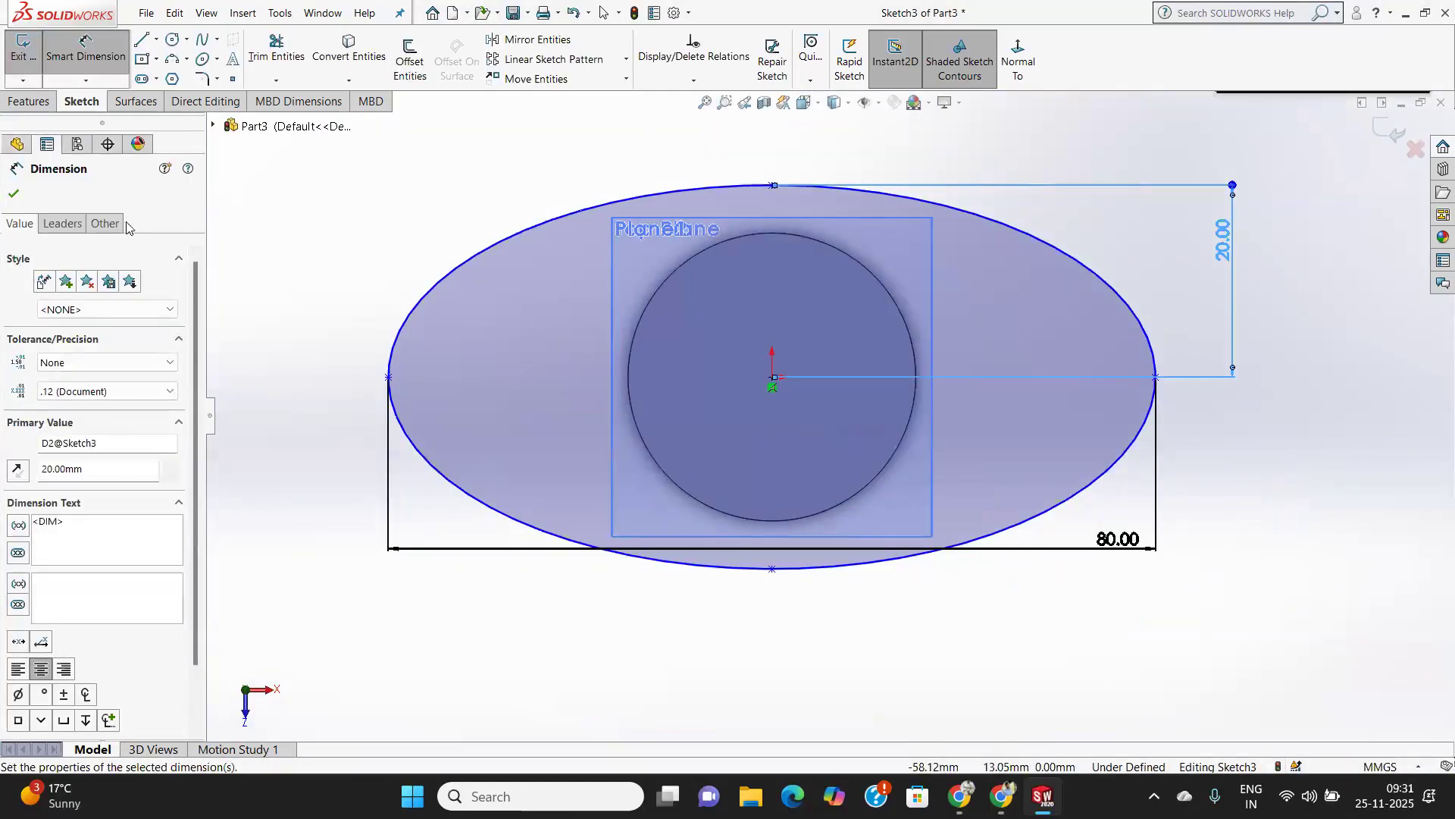
click(11, 196)
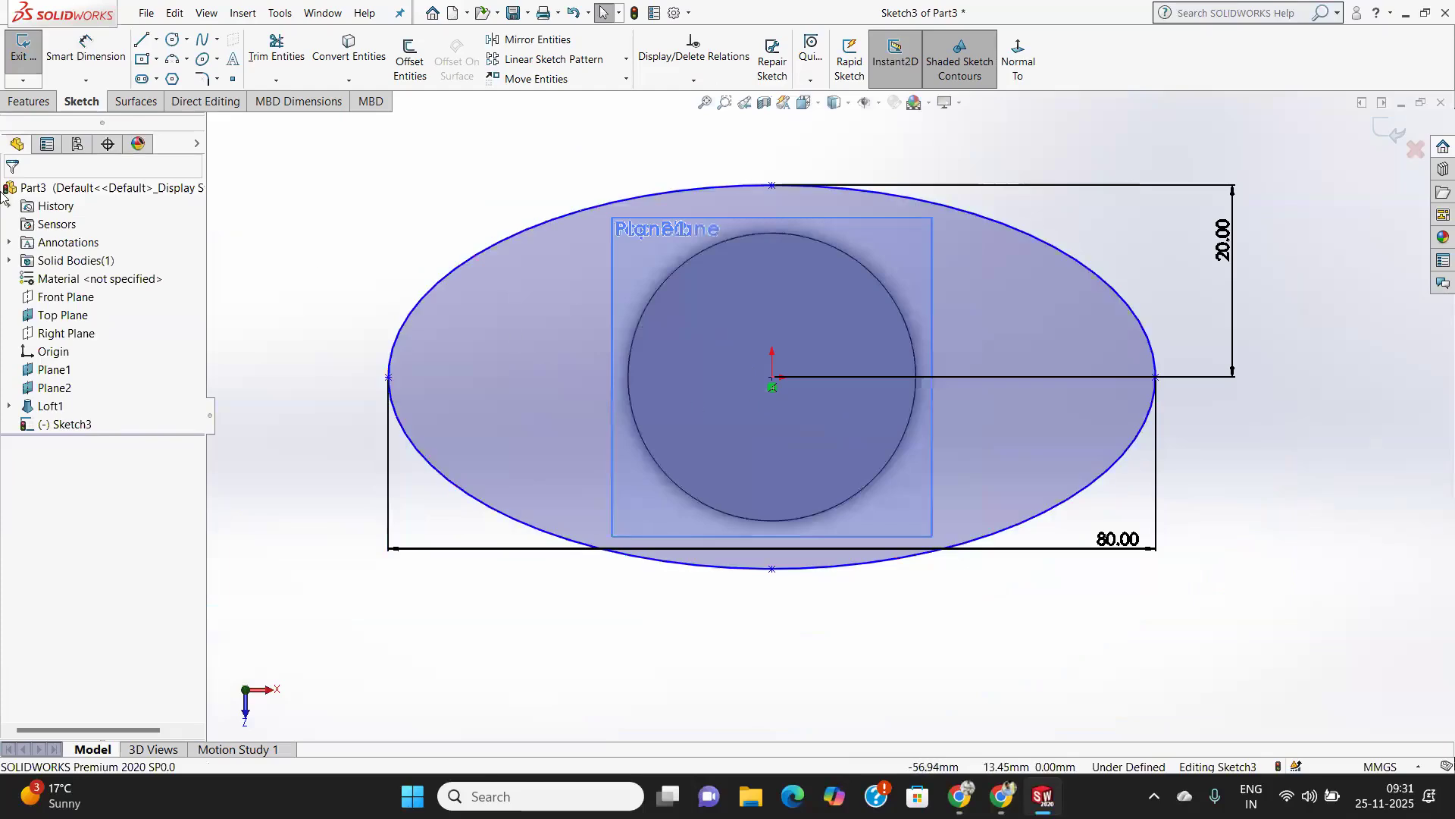
click(14, 57)
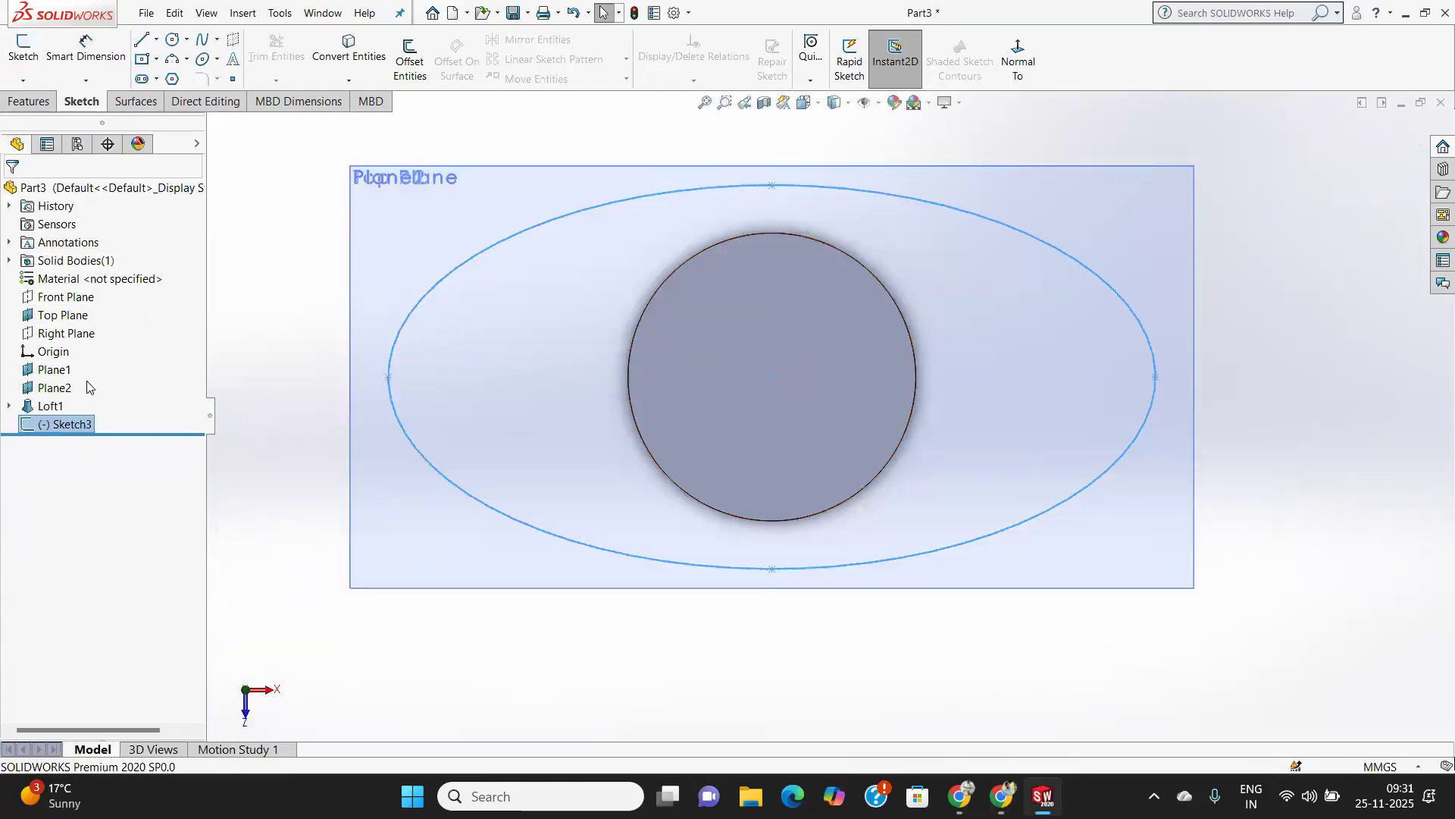
Start a Loft with the existing body's 30 mm circular edge and the Plane1 ellipse as profiles.
click(305, 552)
middle_drag(672, 453, 686, 298)
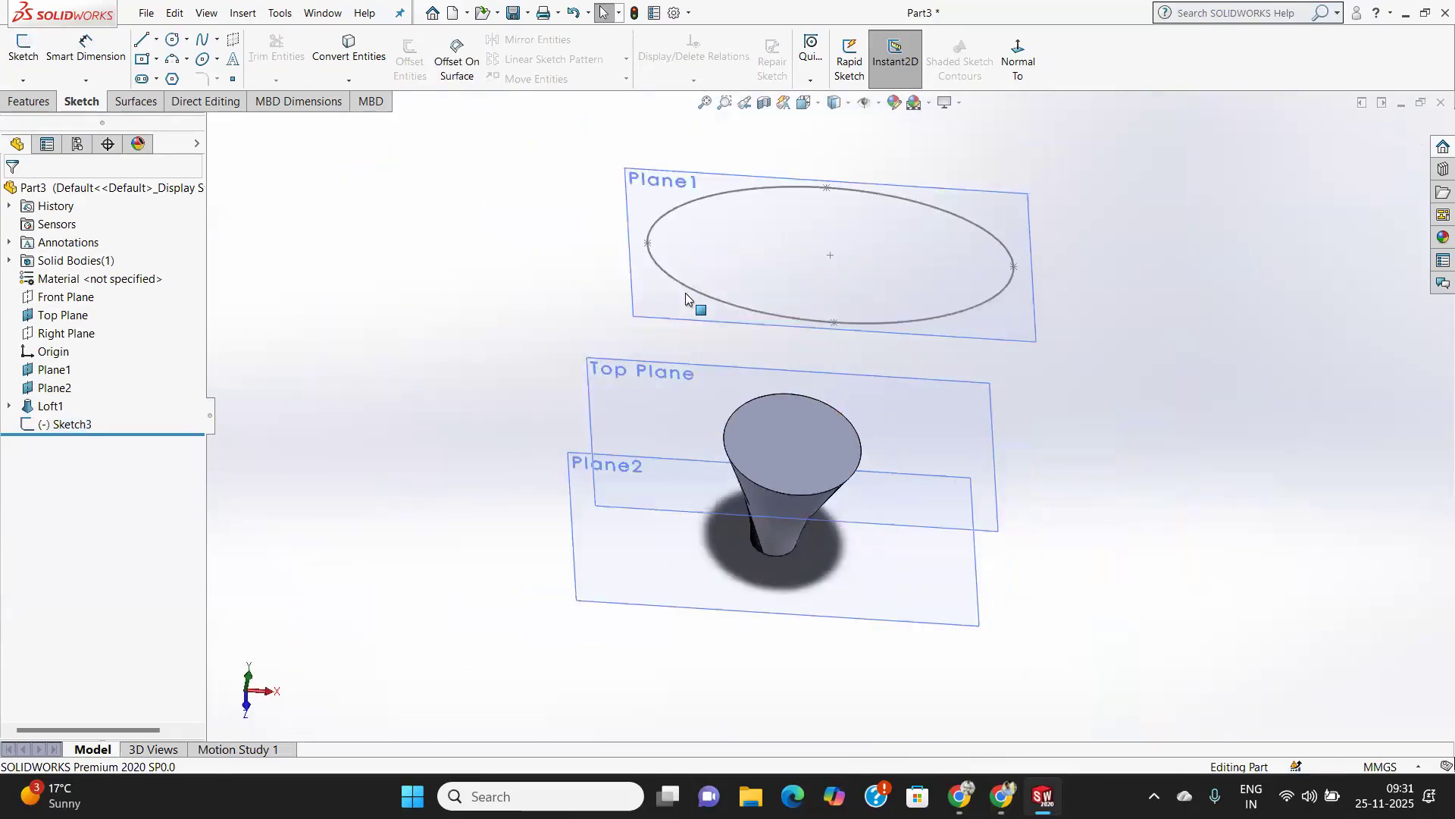
click(28, 101)
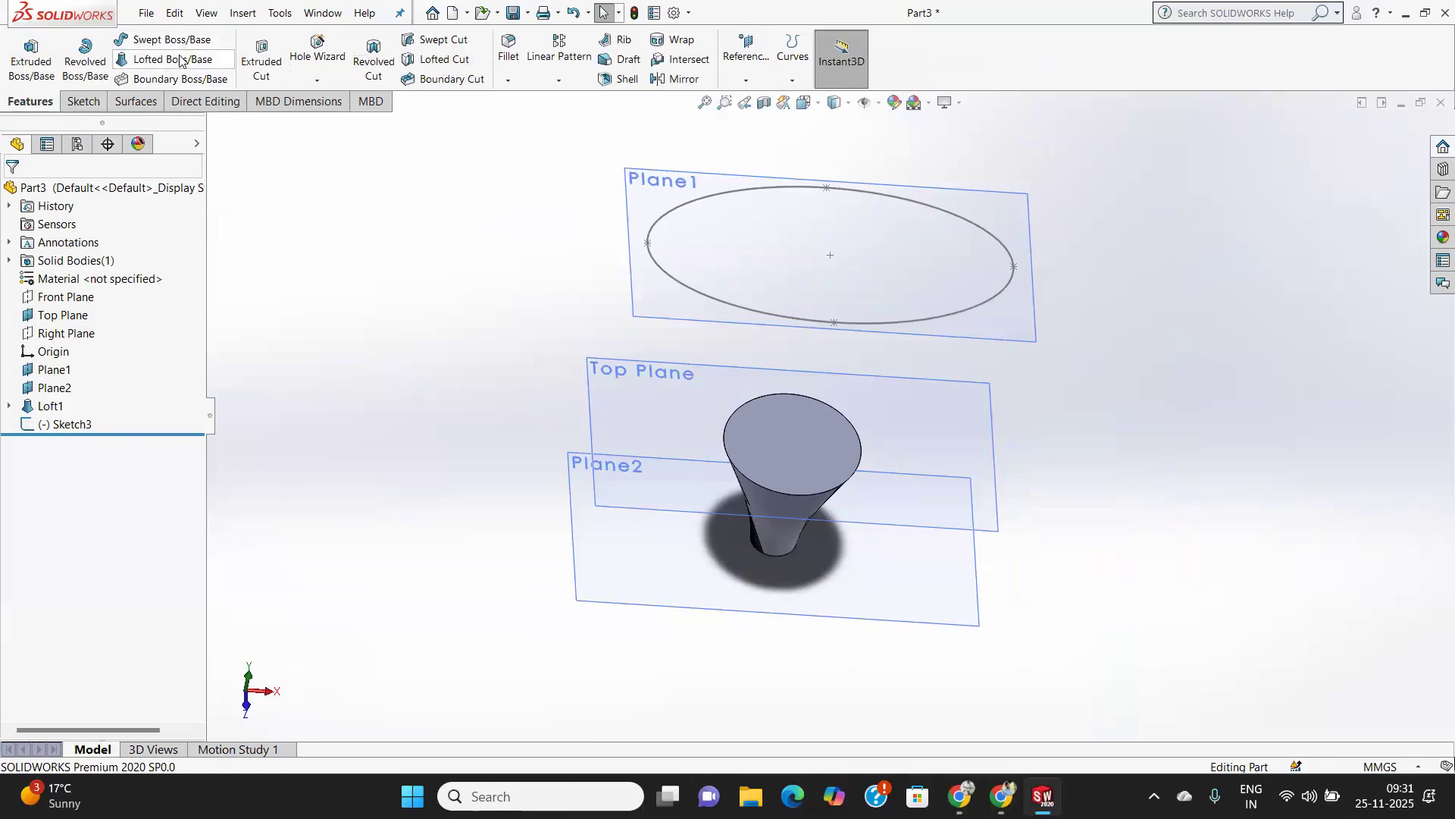
click(180, 60)
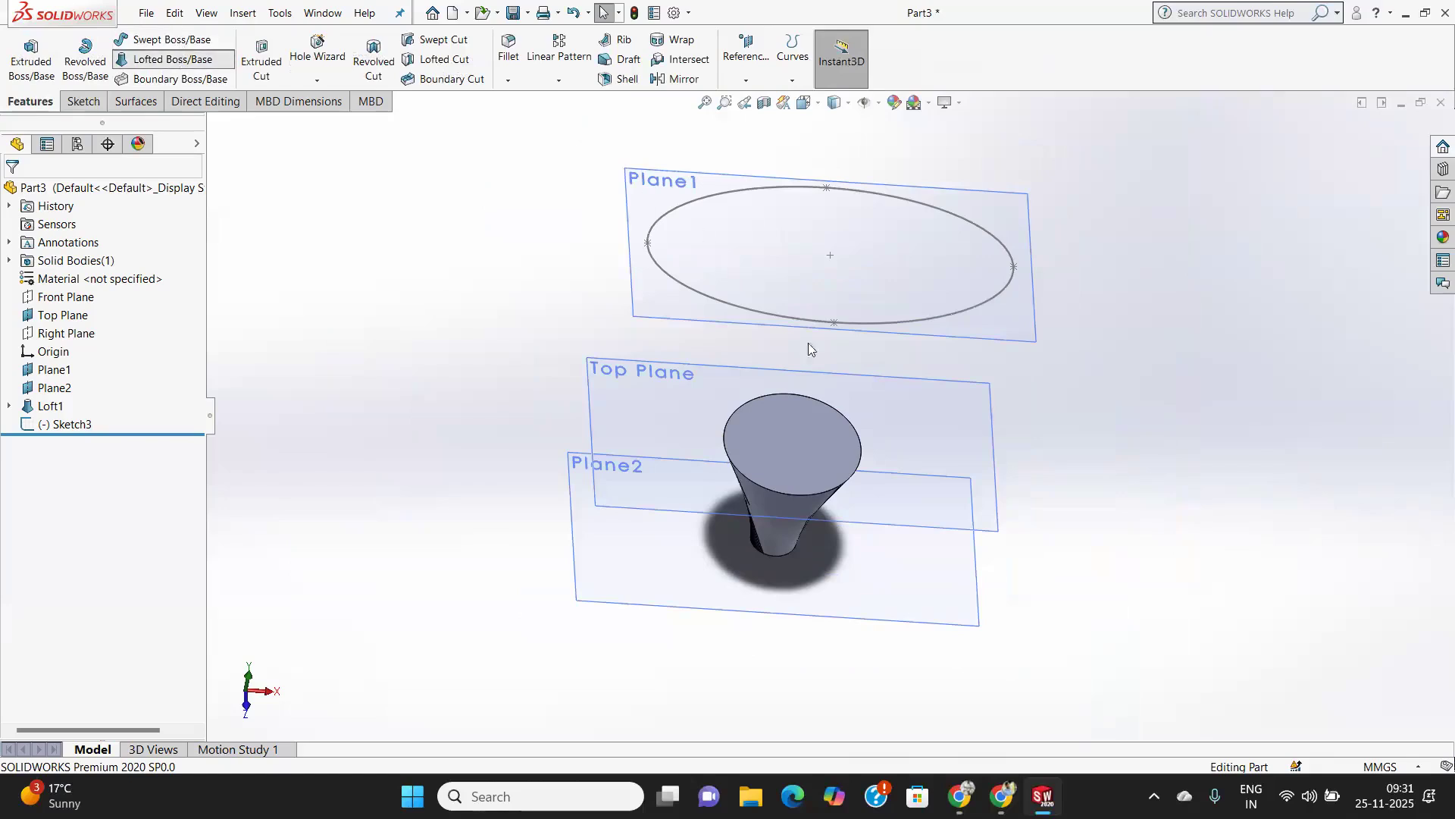
click(801, 497)
click(849, 328)
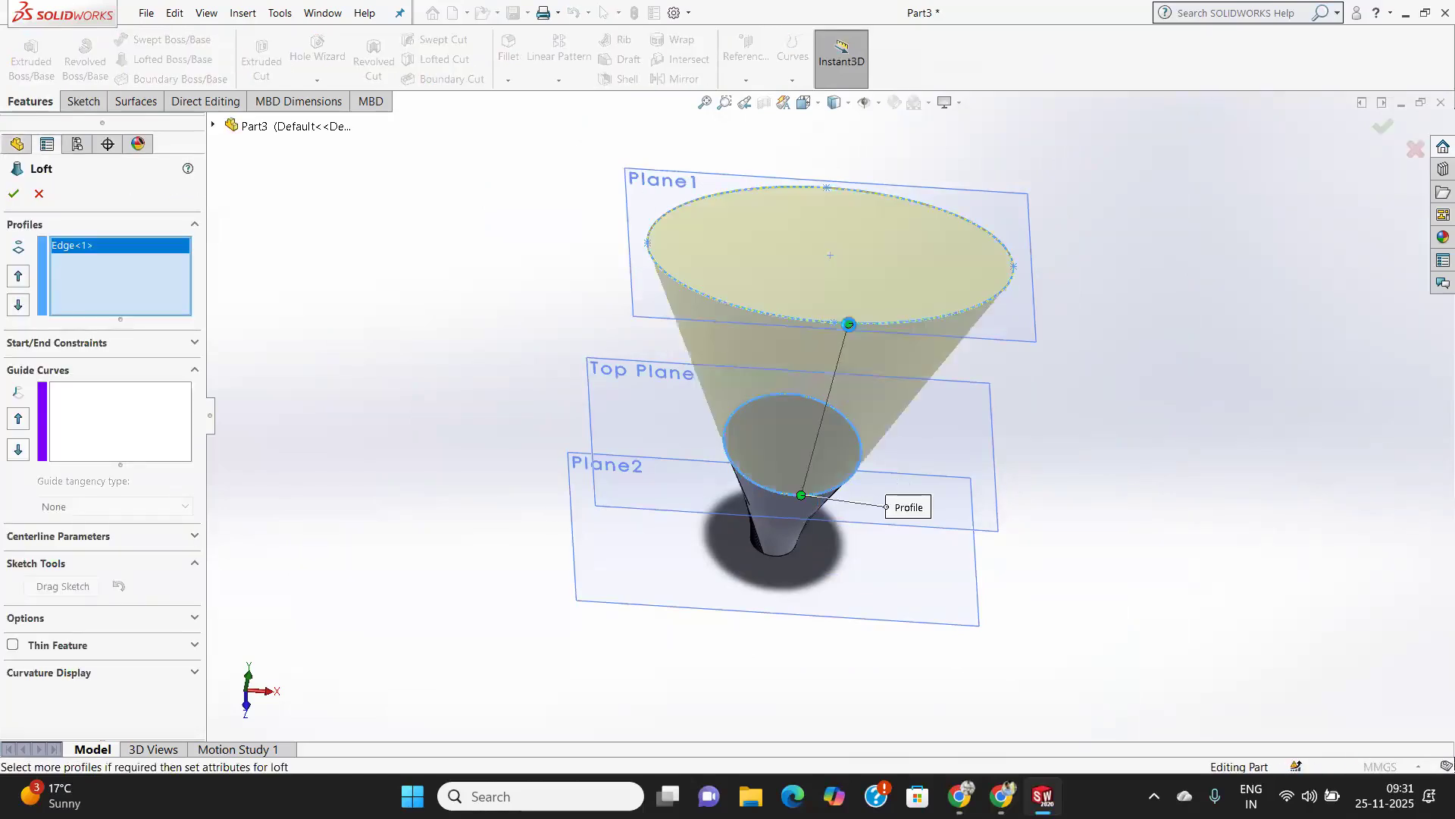
Make the loft a Thin Feature with Mid-Plane thickness and accept it.
mouse_move(830, 462)
middle_down()
mouse_move(820, 297)
mouse_move(789, 286)
mouse_move(783, 298)
mouse_move(916, 328)
mouse_move(894, 361)
mouse_move(1124, 413)
mouse_move(991, 490)
mouse_move(869, 525)
middle_up()
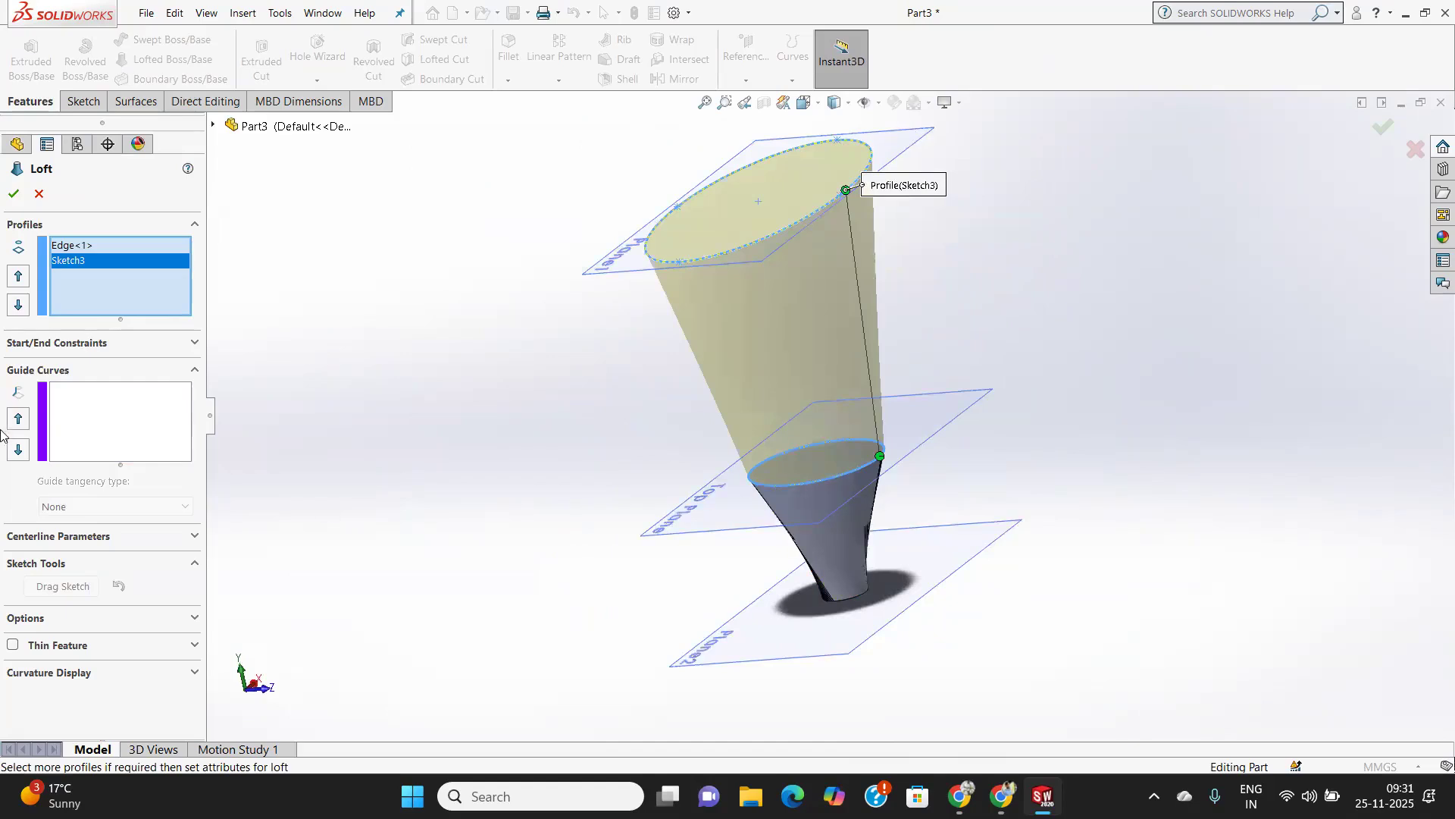
click(55, 646)
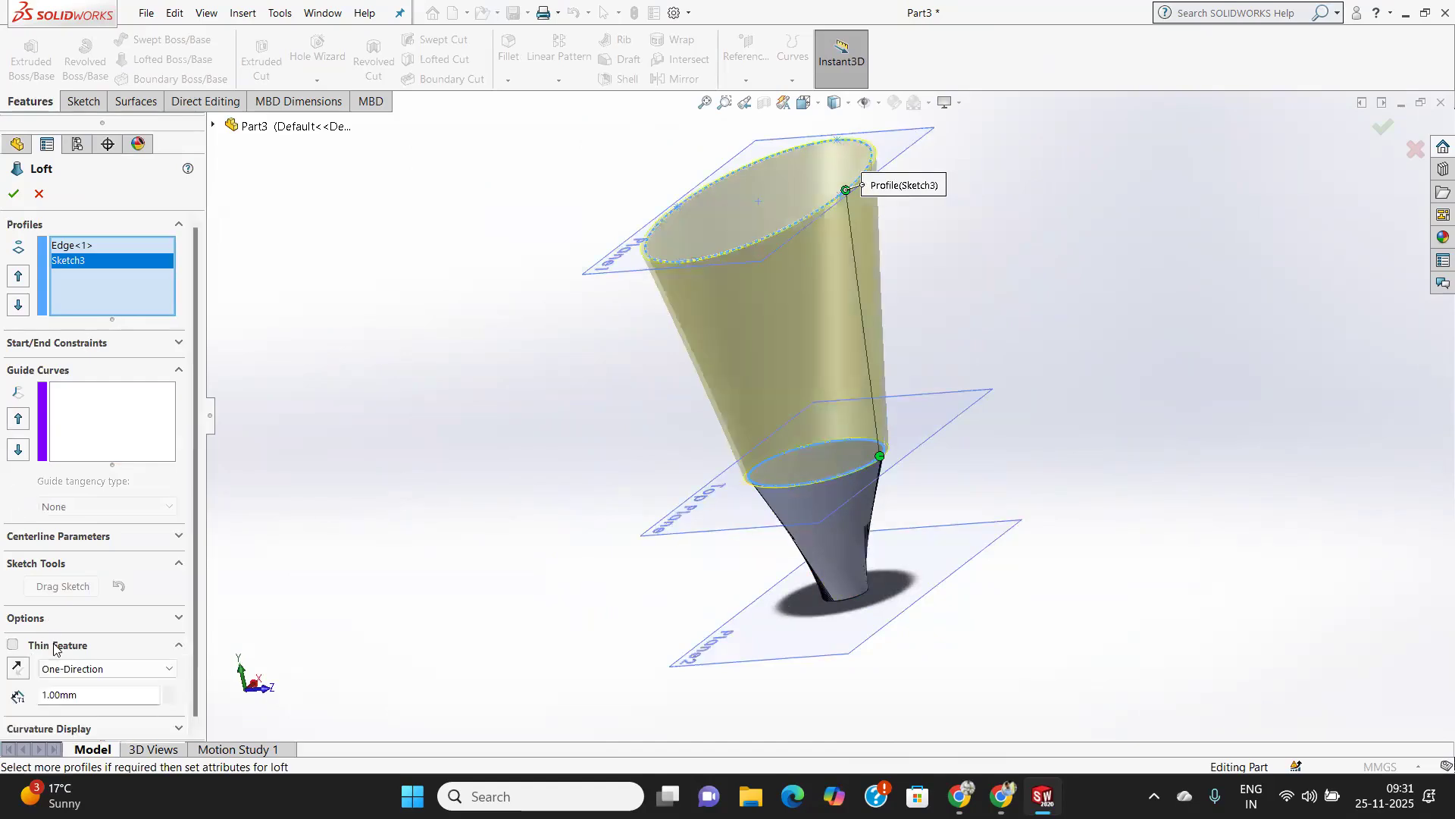
click(106, 667)
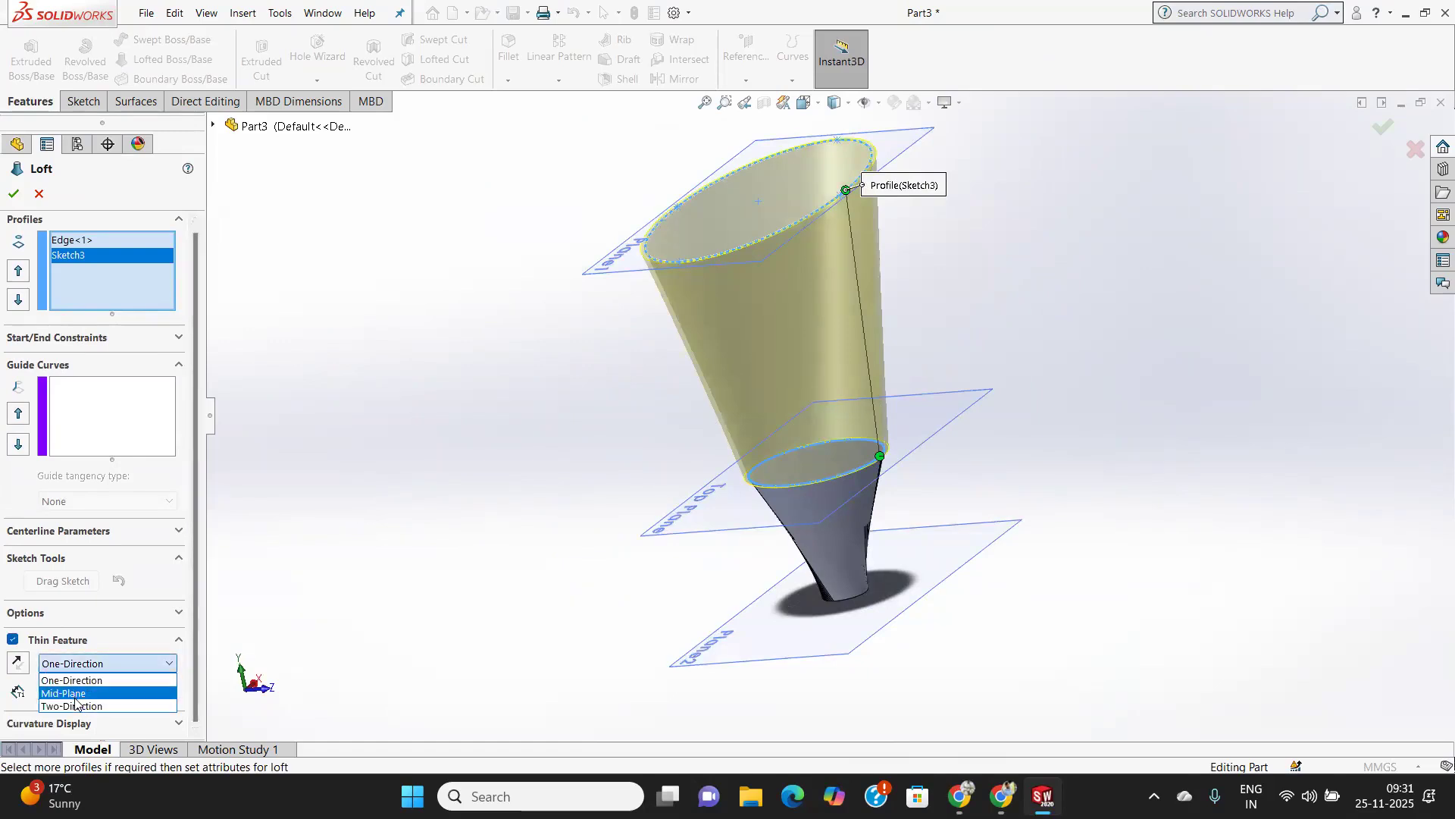
click(74, 693)
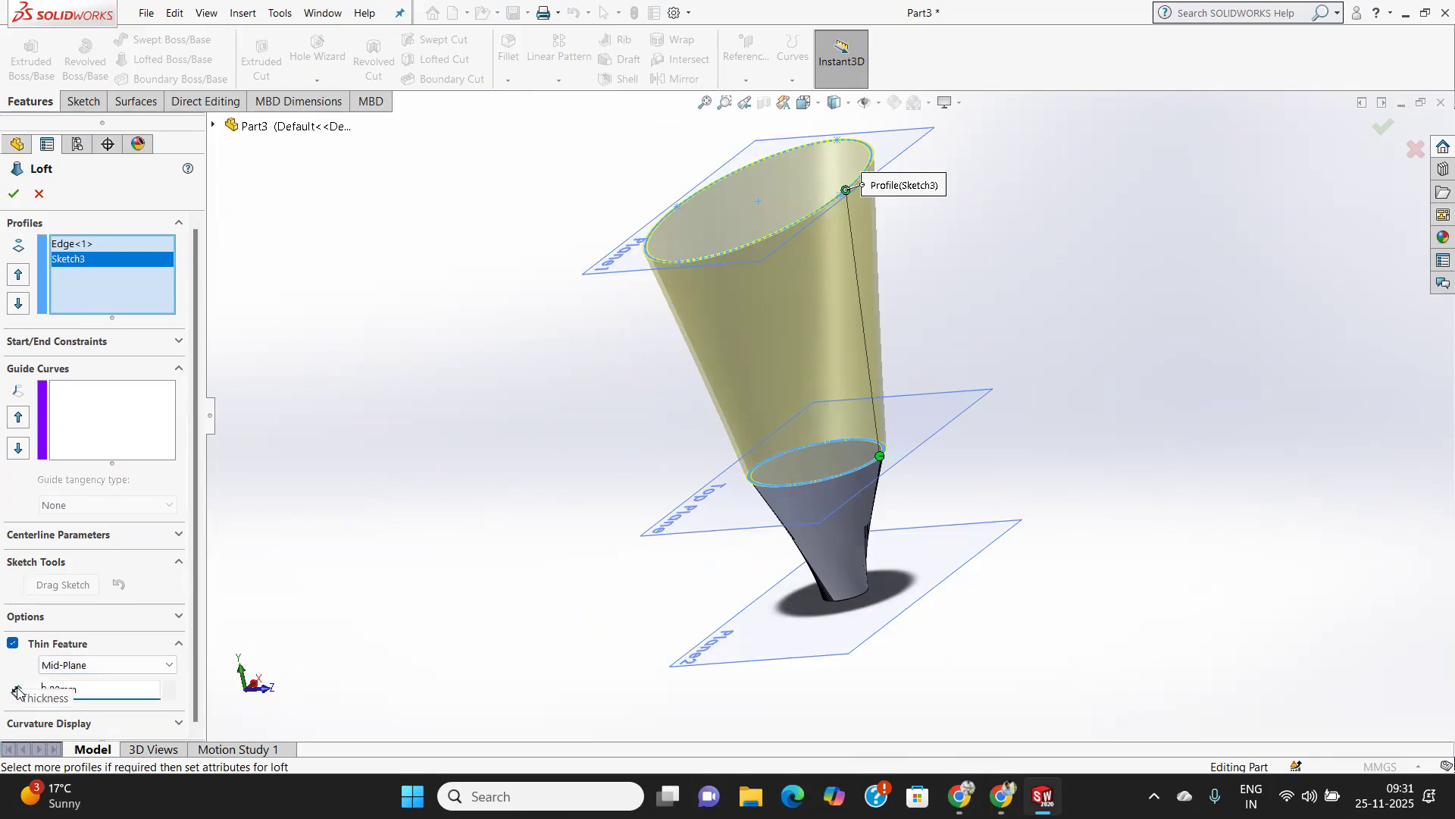
click(11, 193)
middle_drag(711, 337, 866, 285)
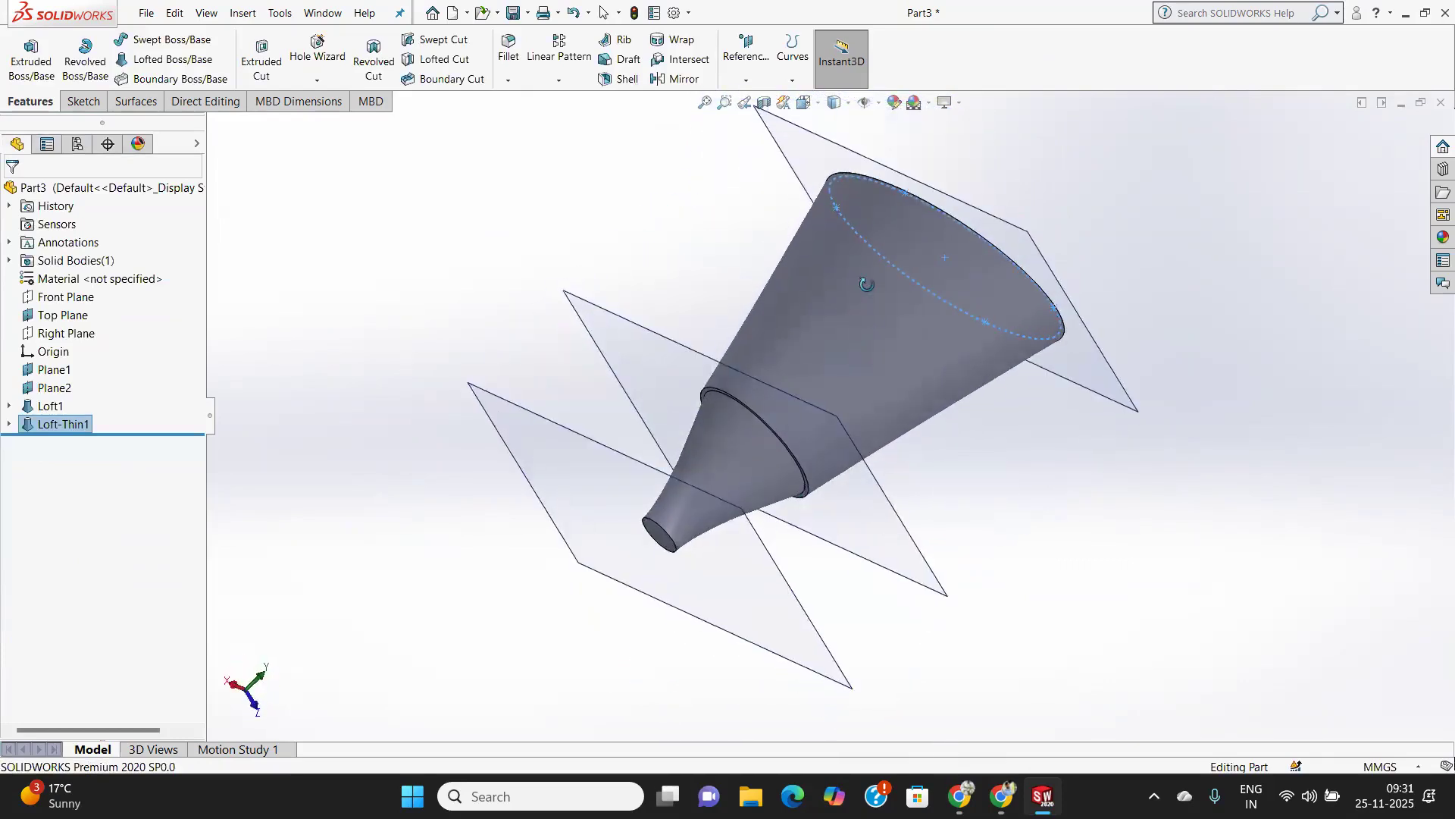
middle_drag(743, 497, 793, 680)
middle_drag(807, 361, 930, 478)
scroll(808, 393, up, 2)
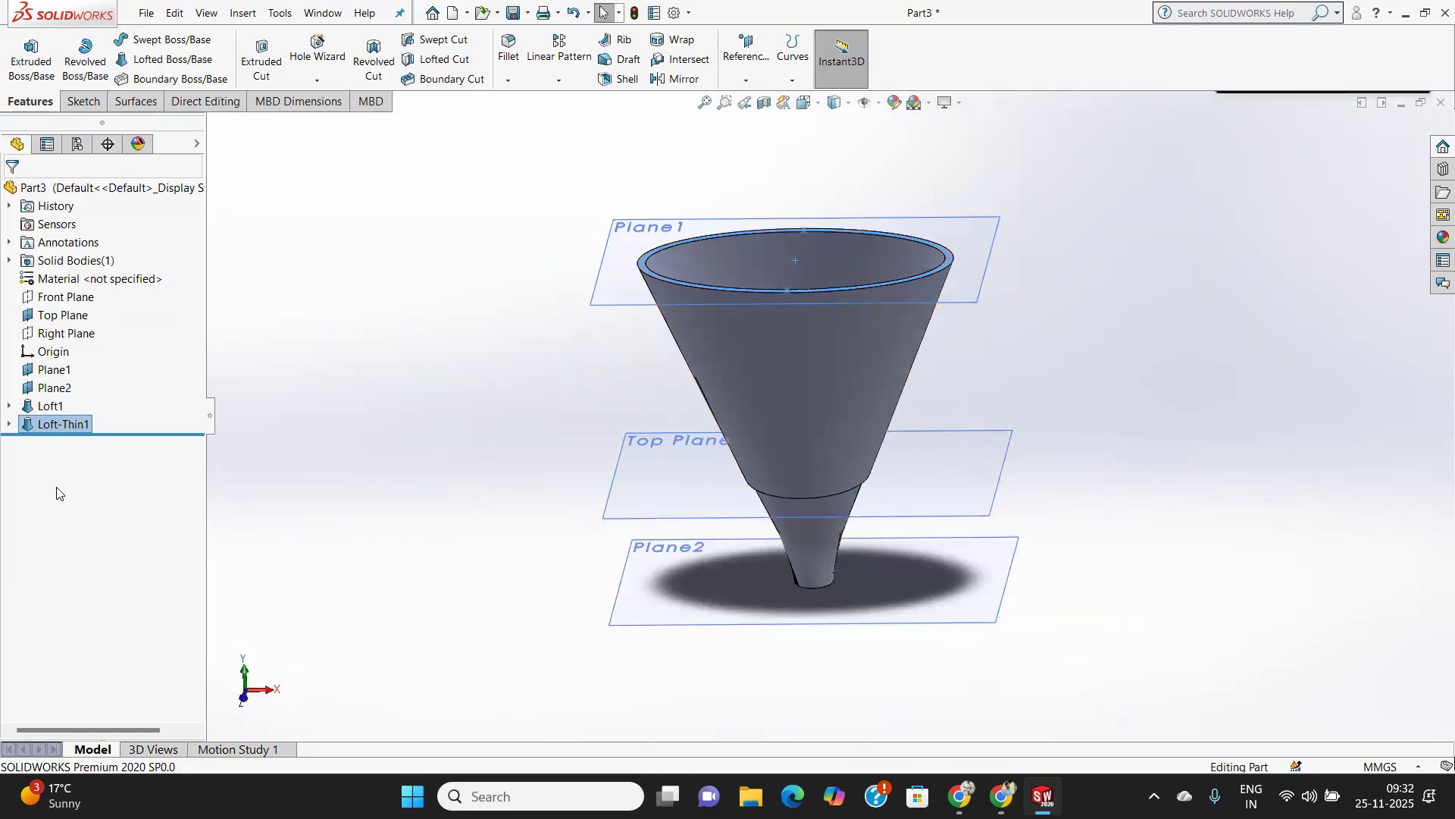
Create a new document from the Part template.
click(146, 13)
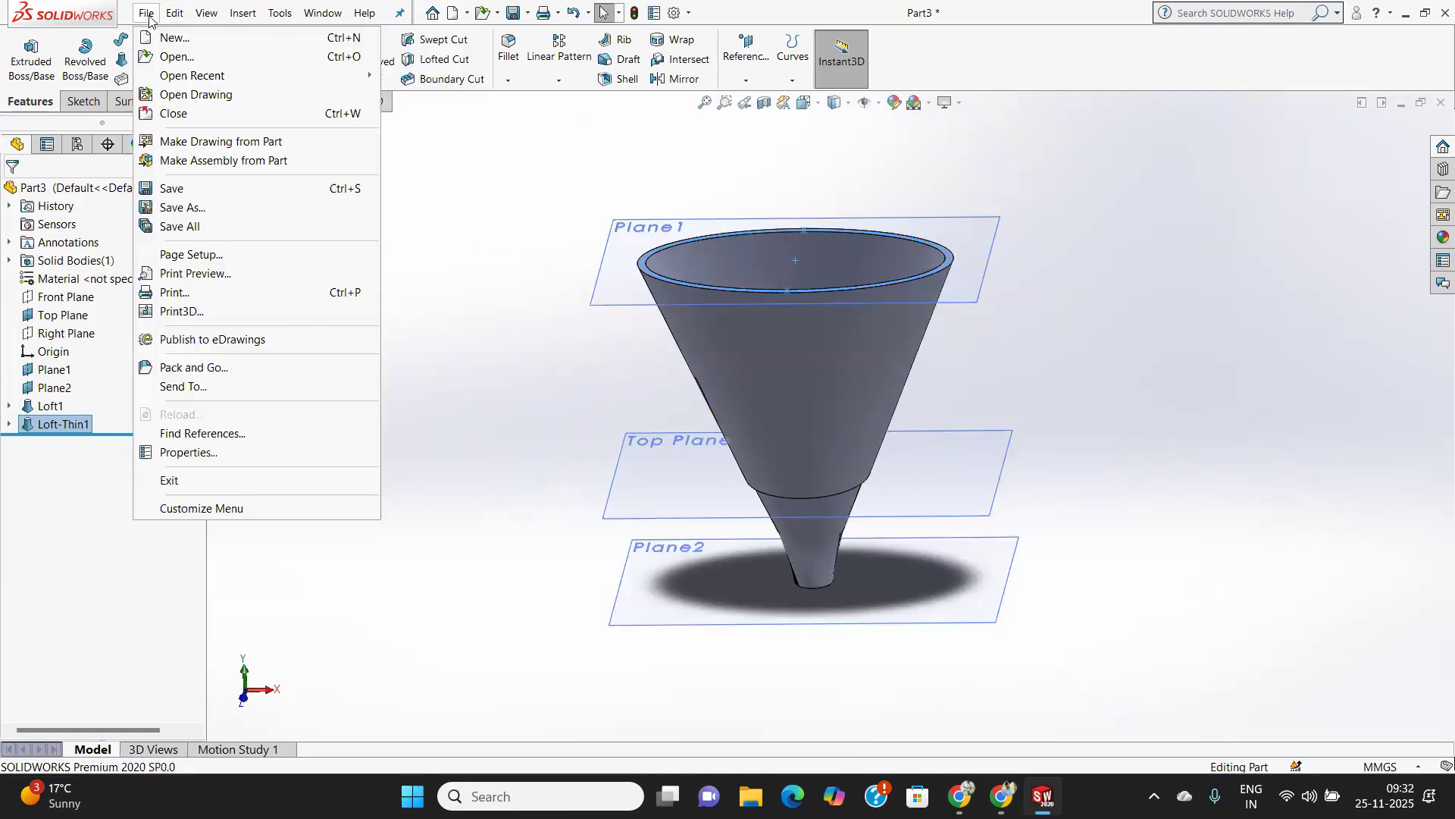
click(158, 30)
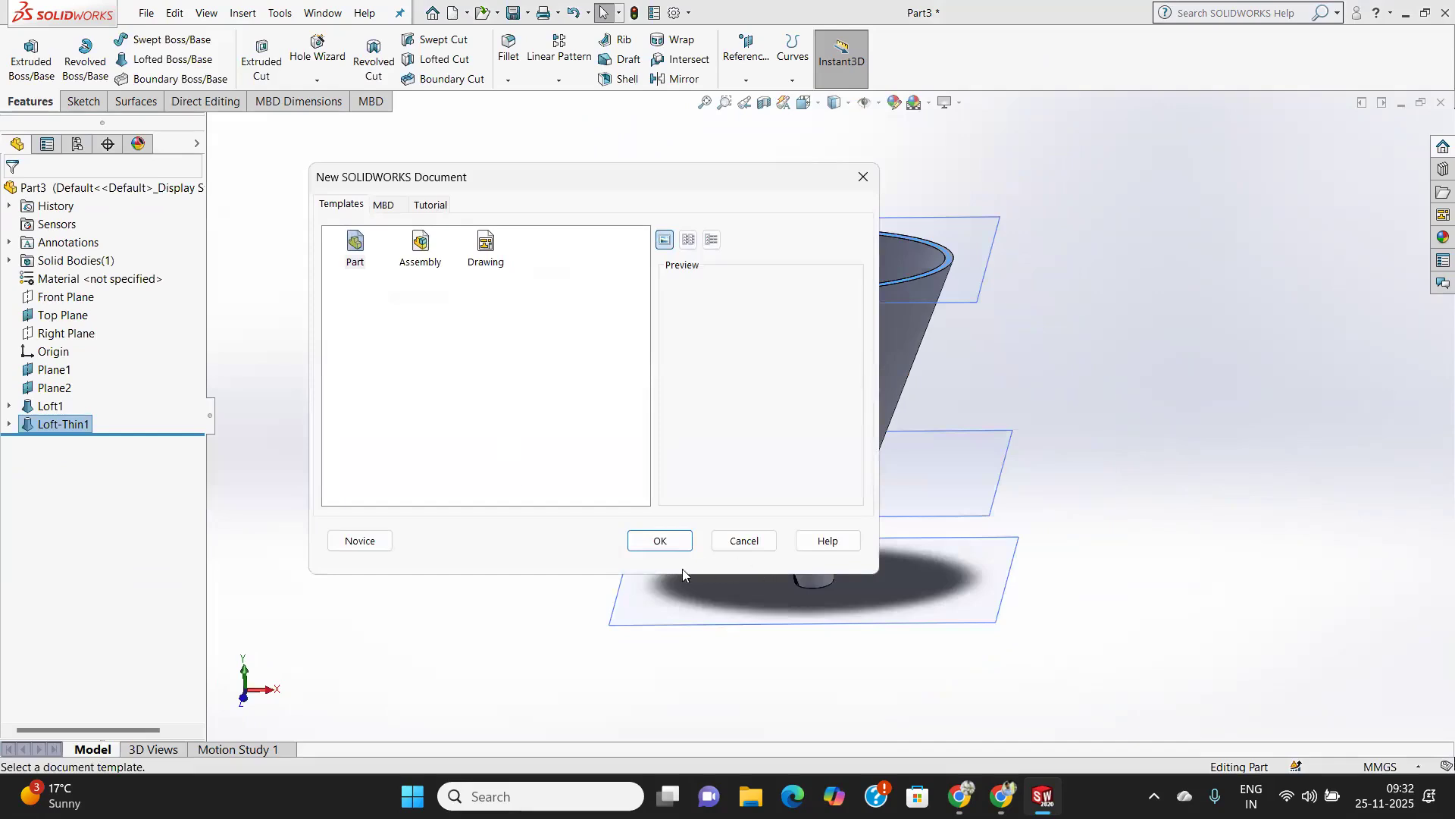
click(660, 540)
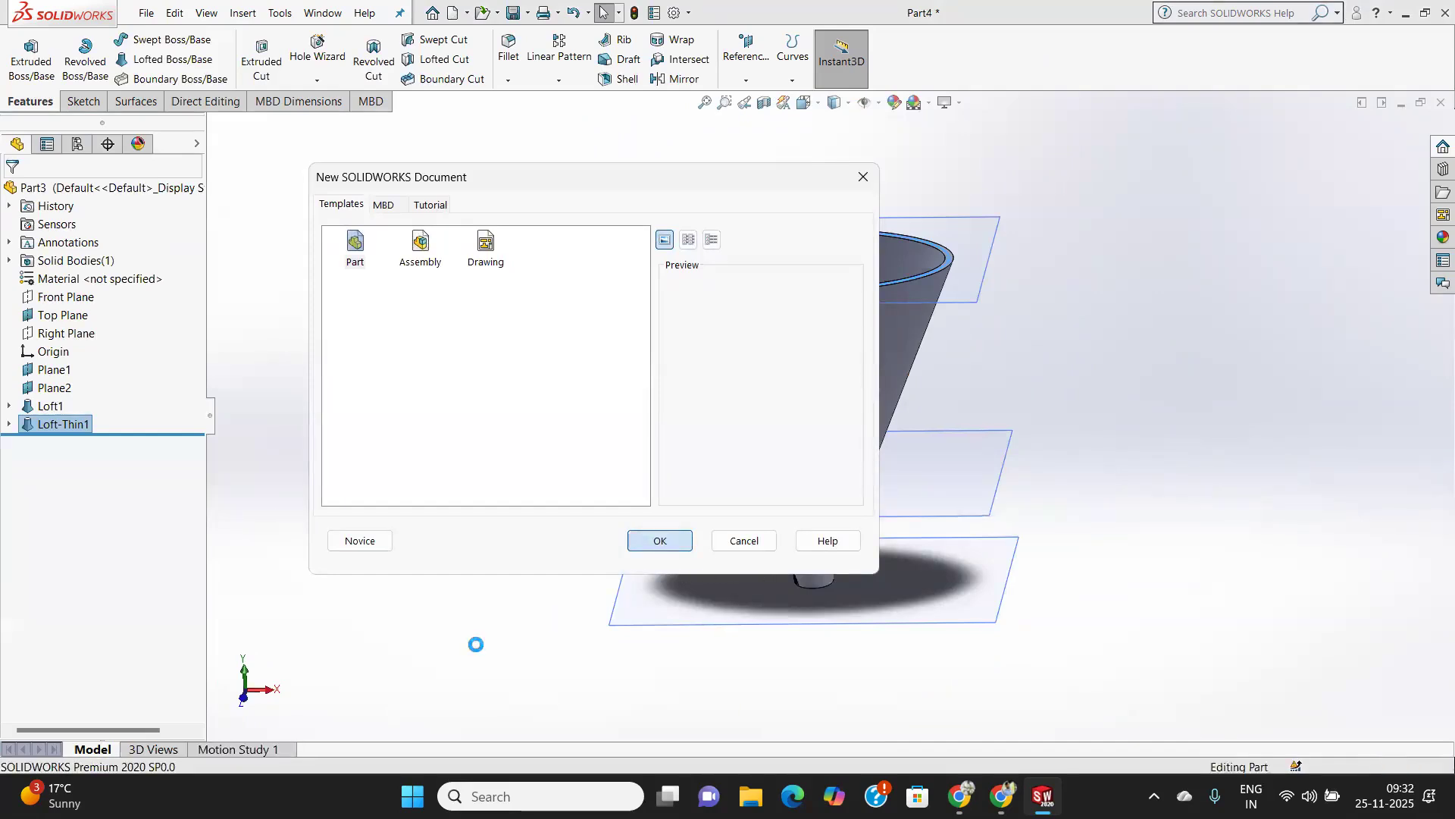
Create a reference plane offset 40 mm above the Top Plane and show the Top Plane.
click(72, 296)
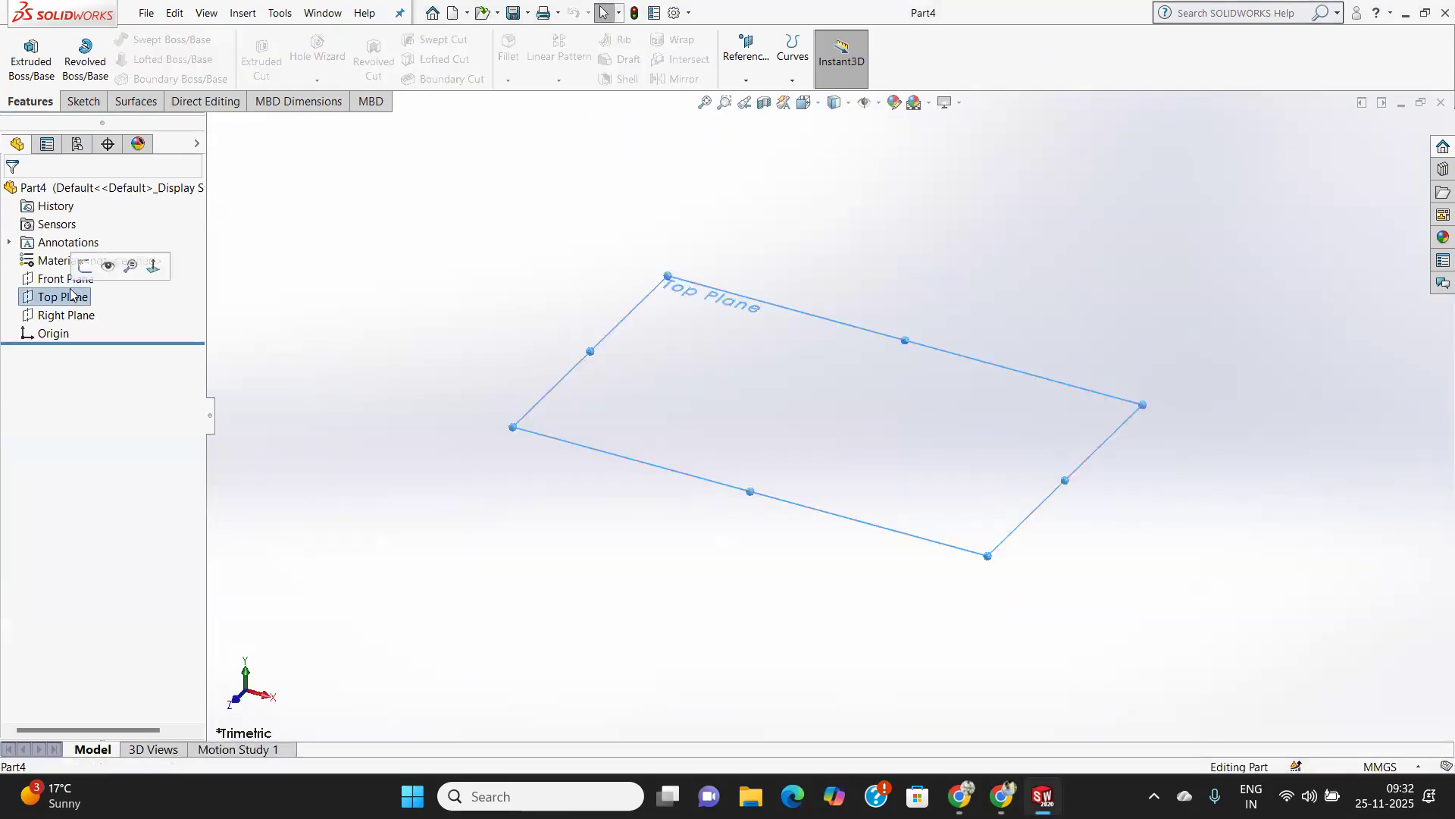
click(742, 76)
click(768, 97)
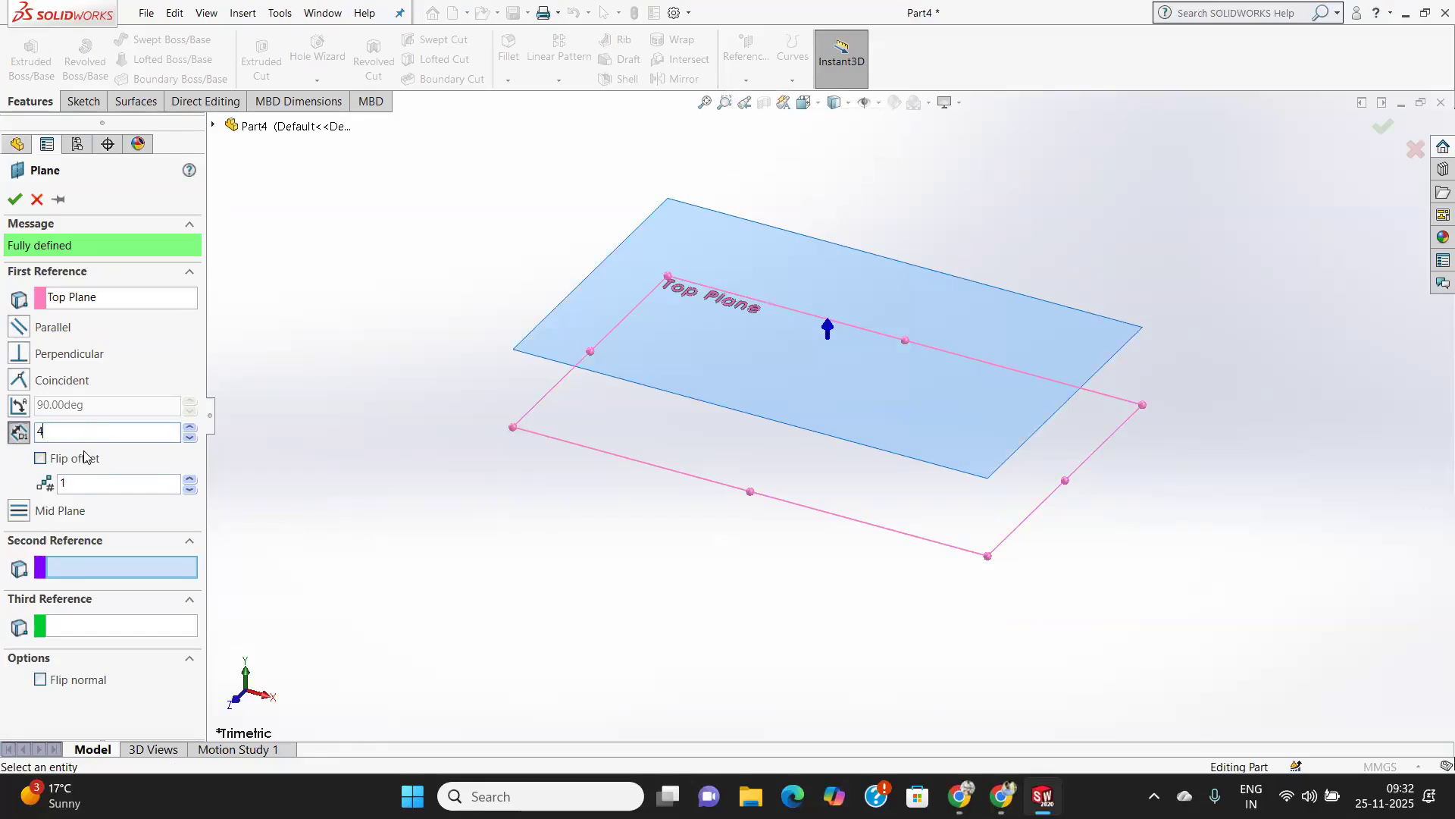
text(0)
key(Return)
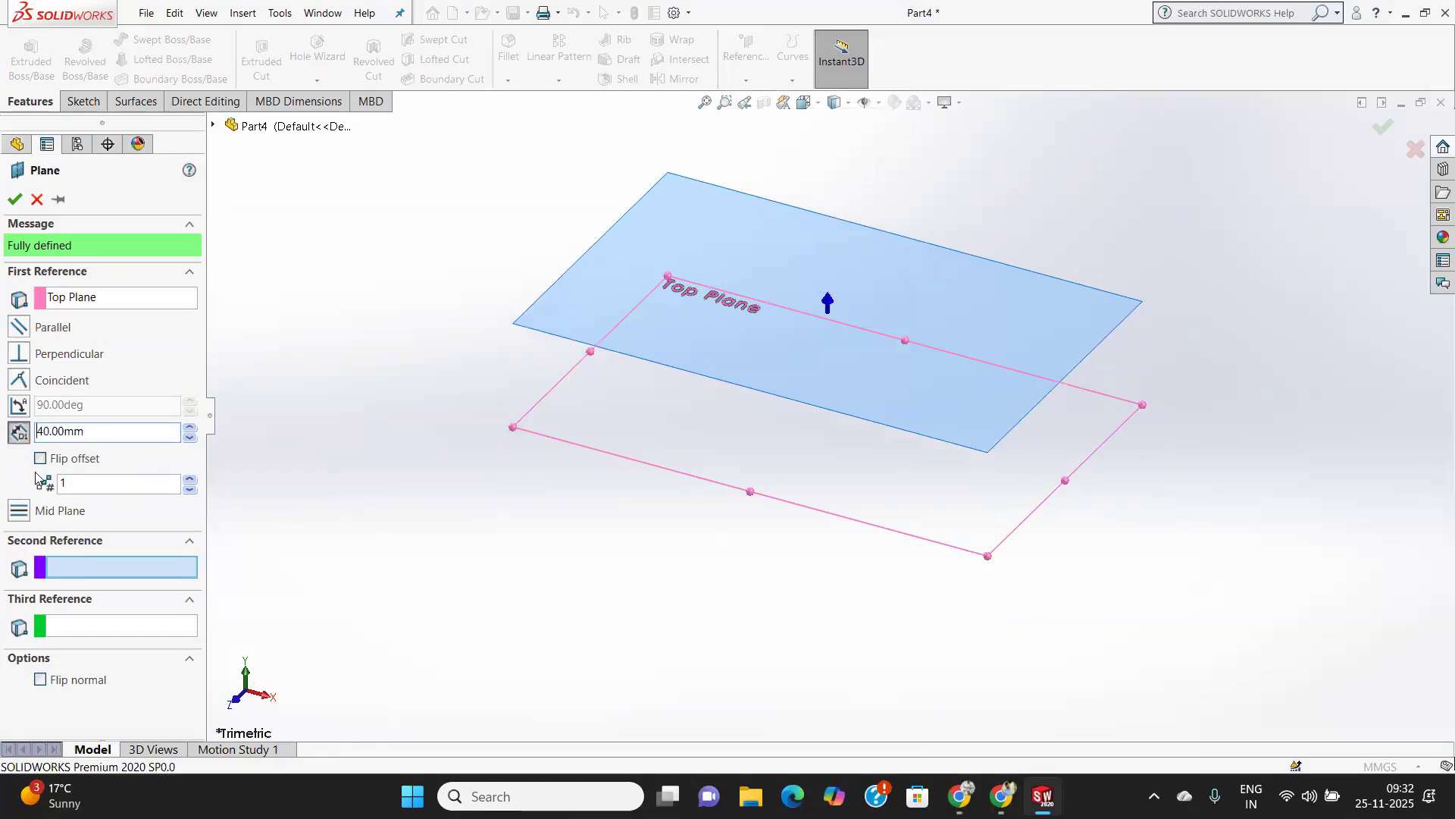
click(10, 199)
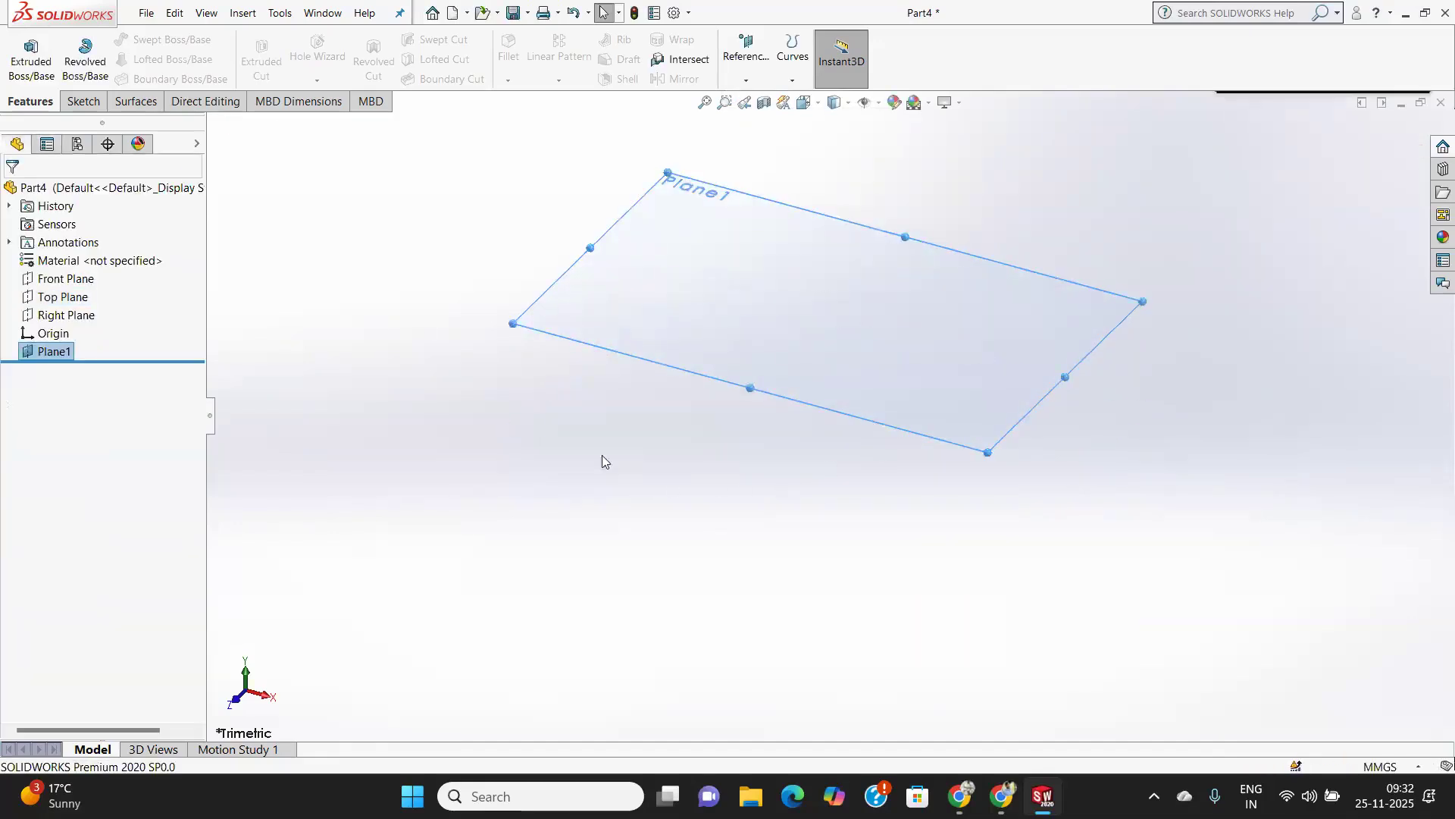
right_click(64, 296)
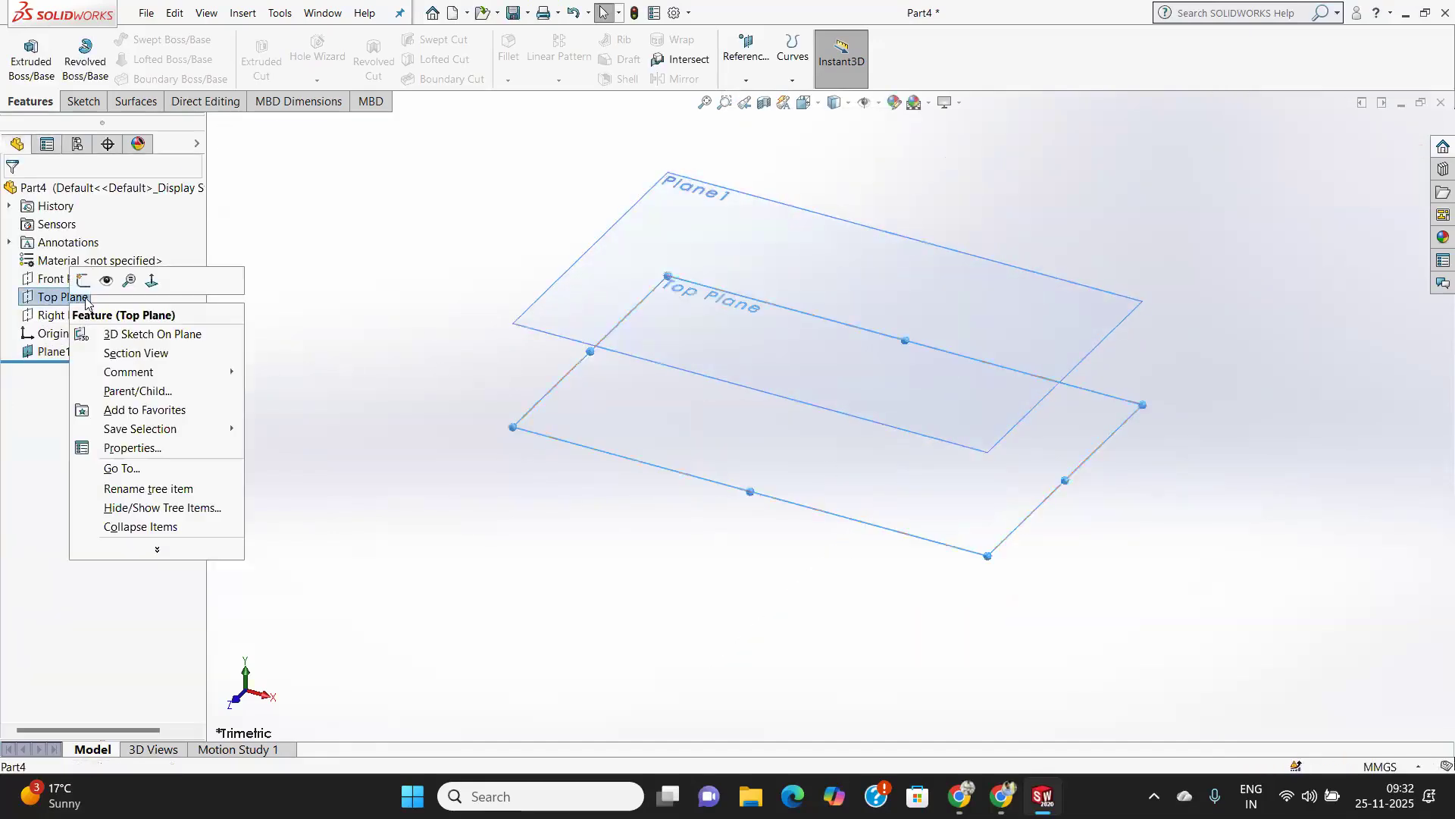
click(106, 282)
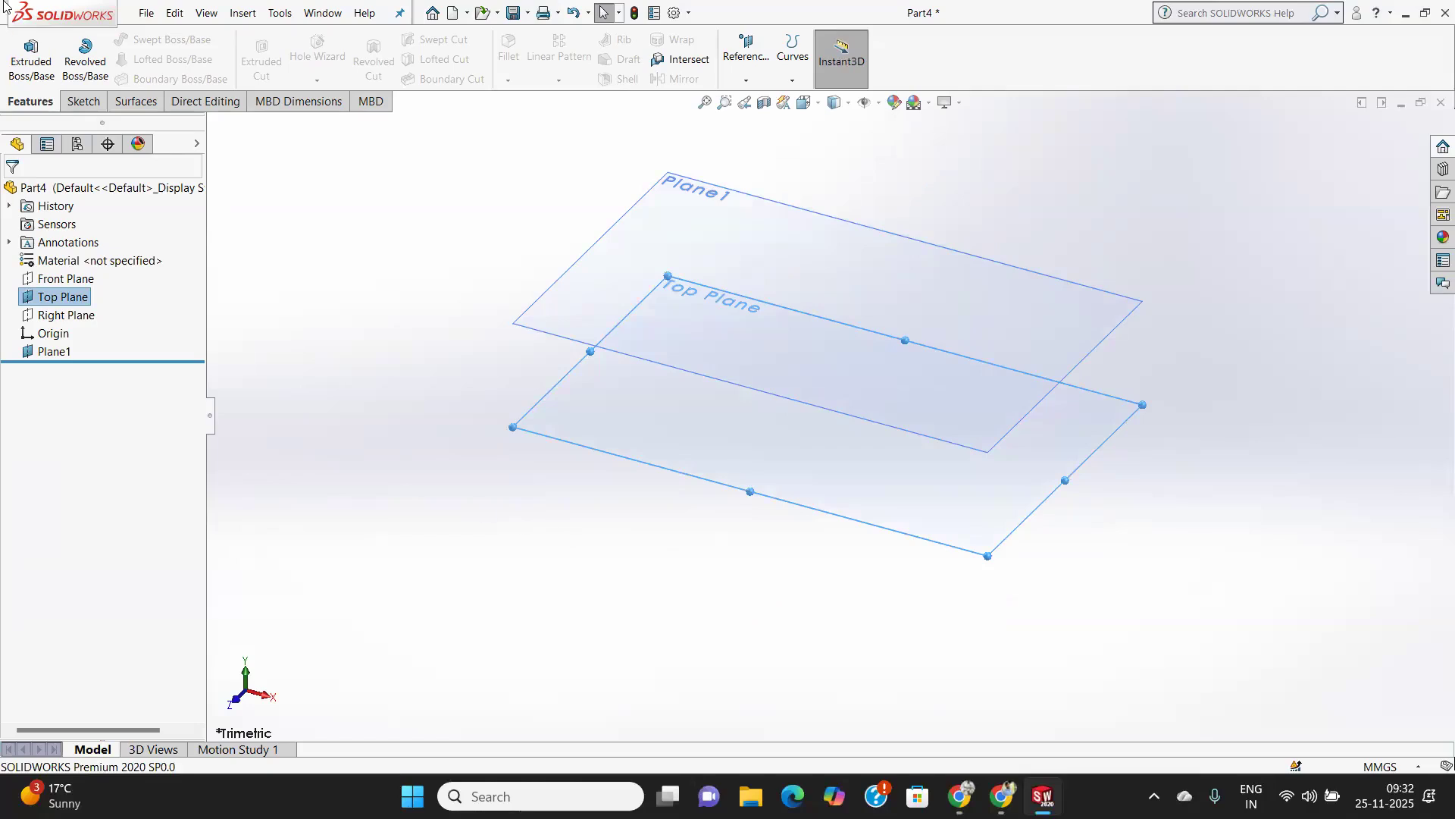
Sketch a center rectangle about 61 by 42 mm on the Top Plane, centred on the origin.
click(101, 103)
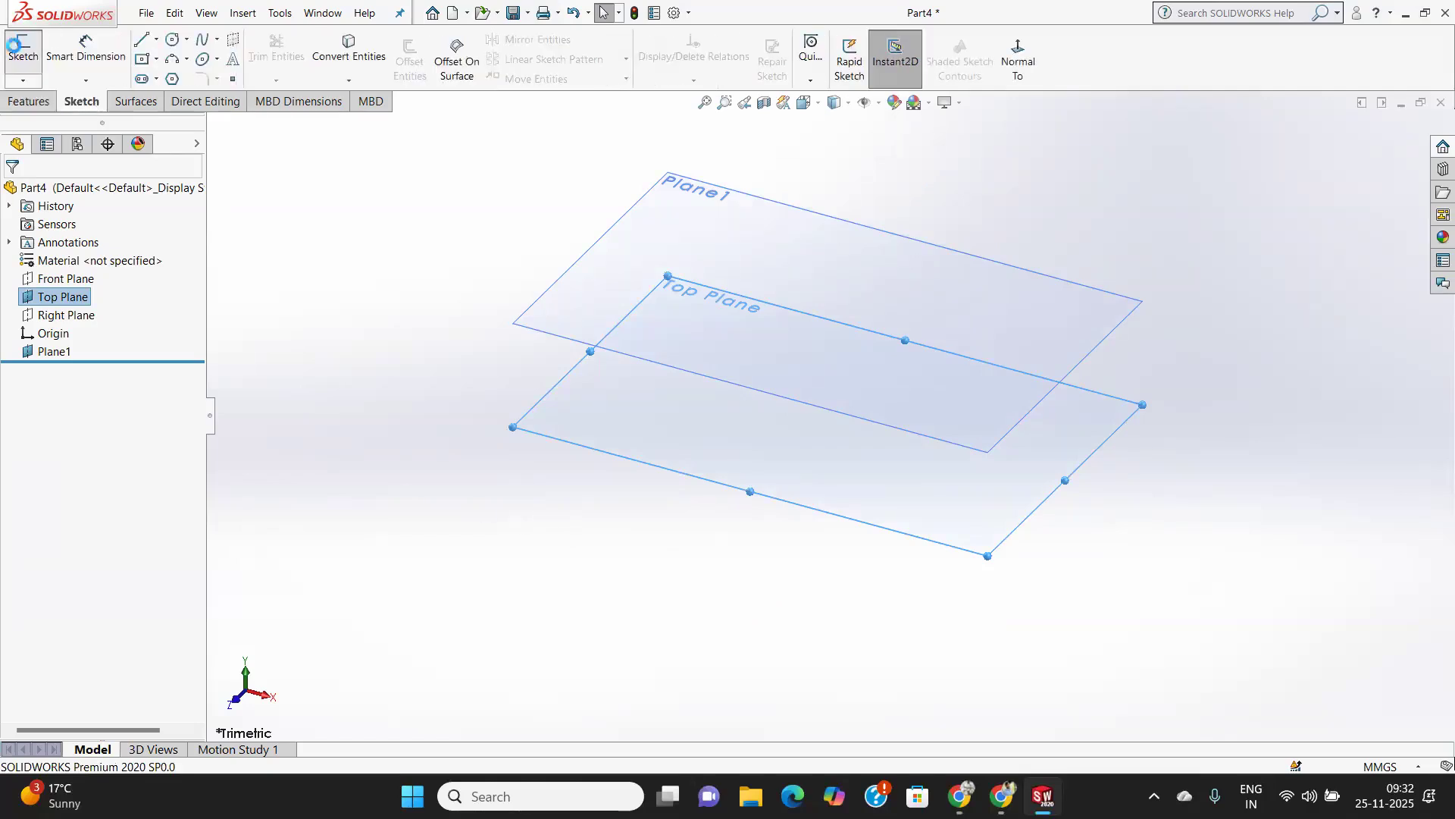
click(14, 46)
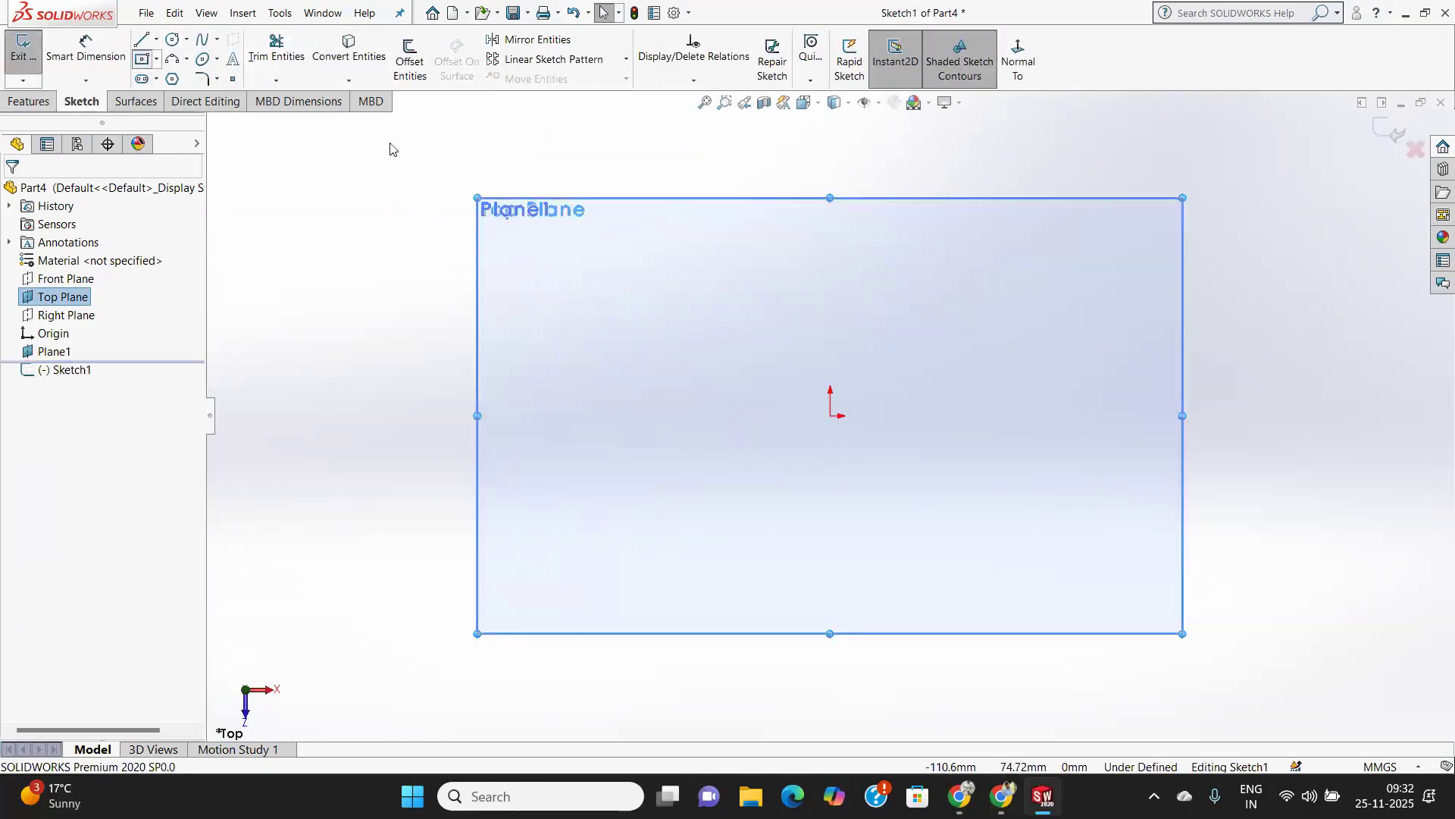
click(830, 415)
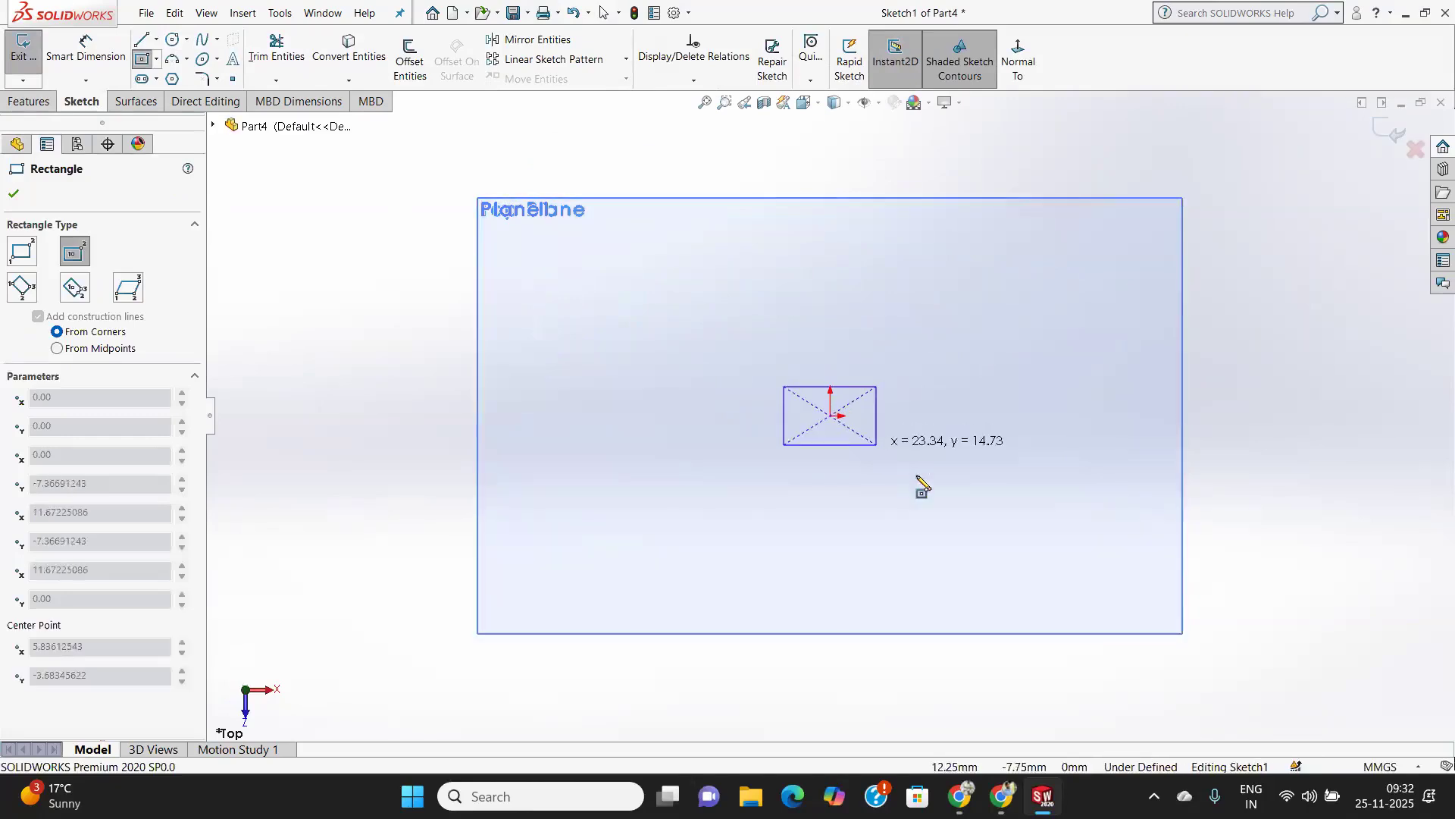
click(955, 497)
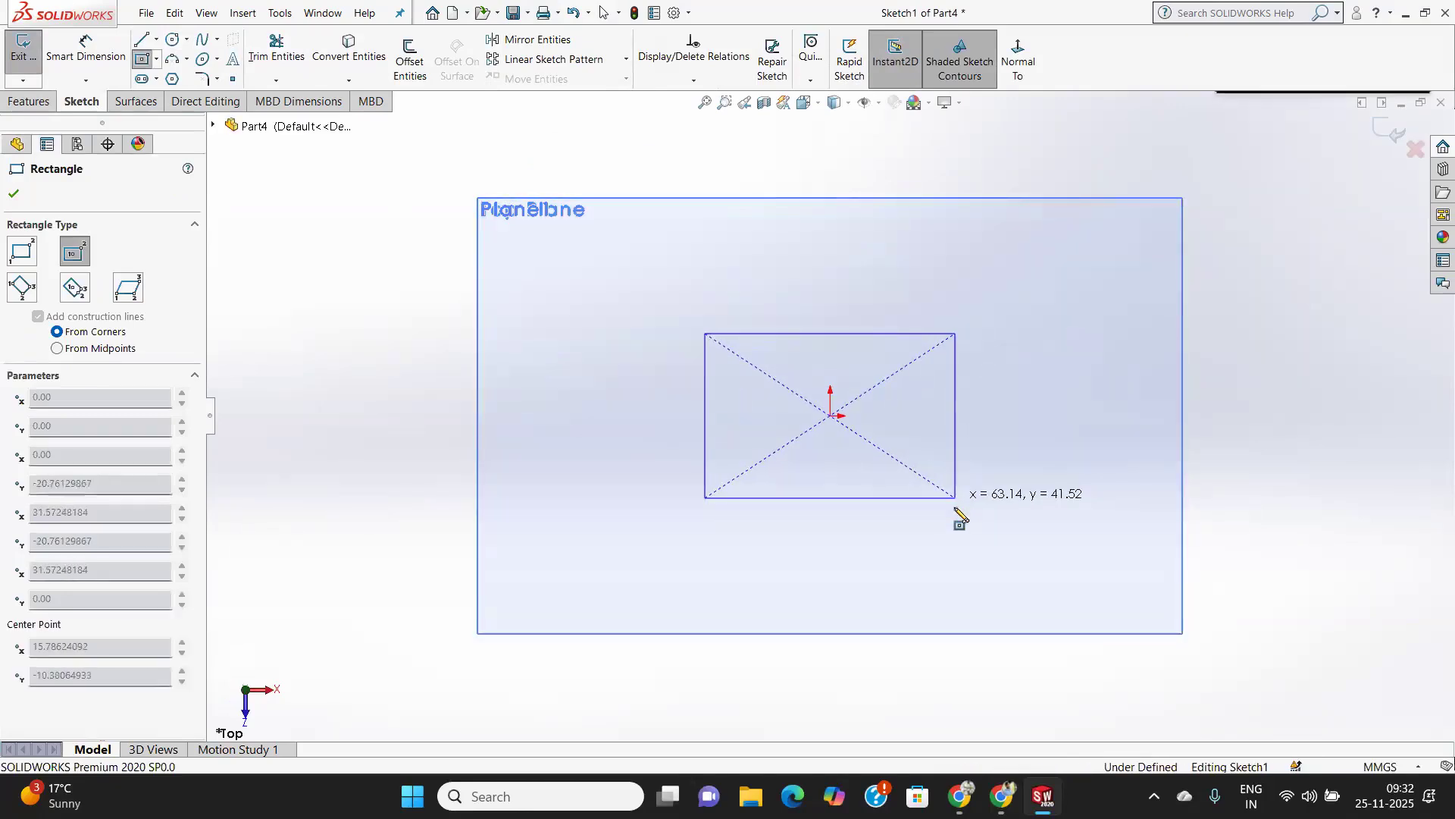
click(14, 195)
Dimension the rectangle to 40 mm by 40 mm and exit the sketch.
click(85, 47)
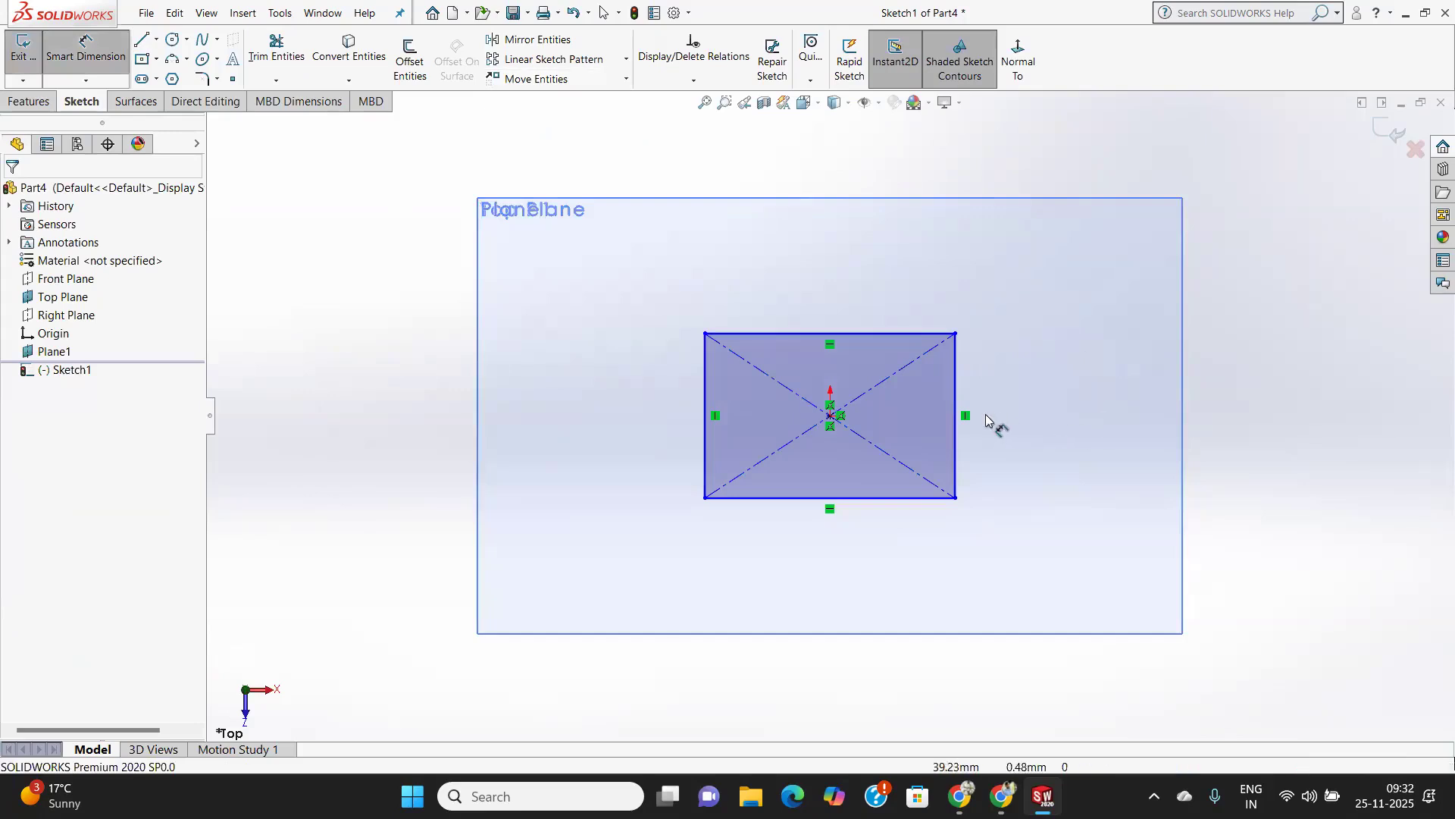
click(958, 419)
click(1075, 429)
text(40)
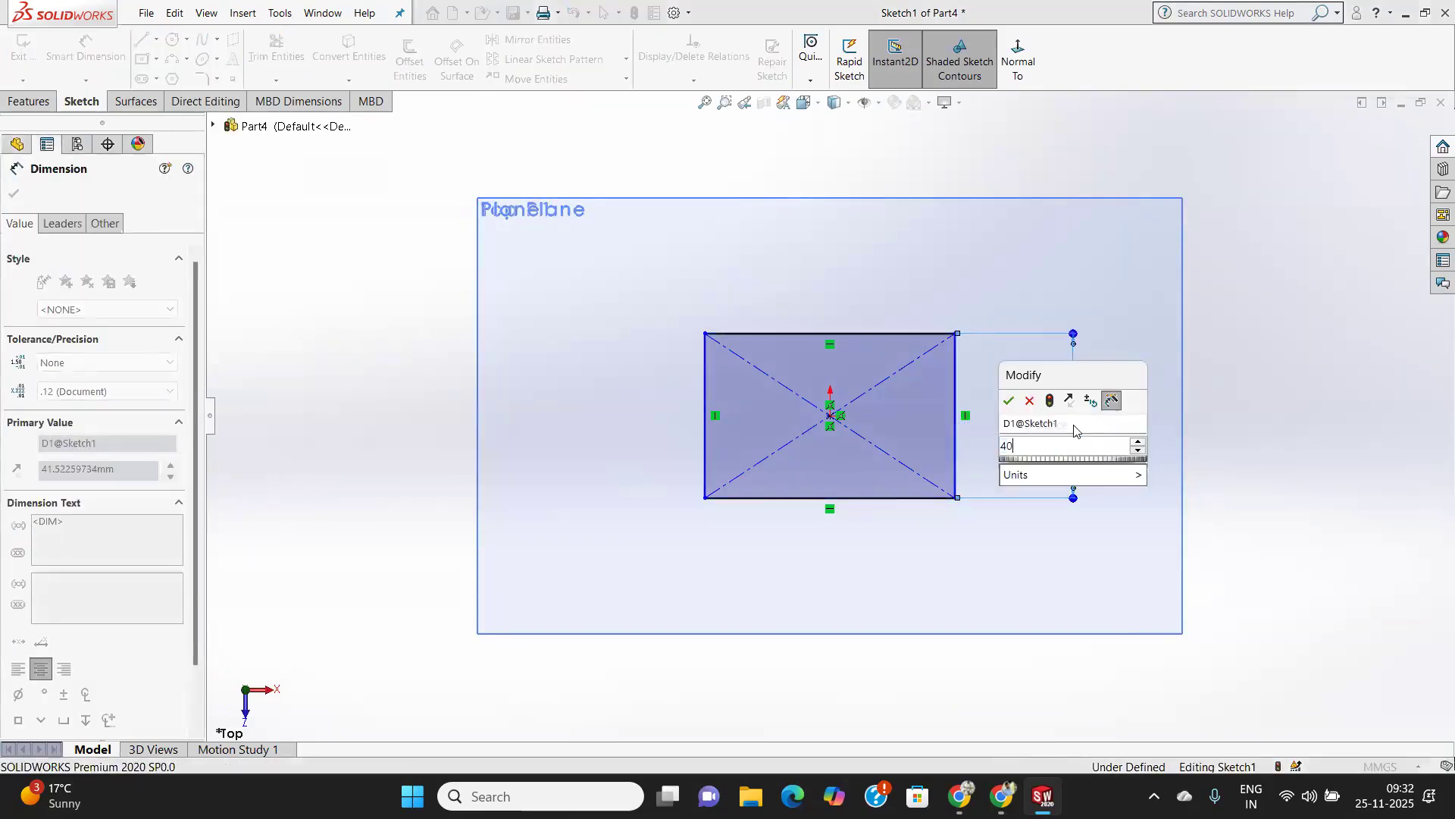
key(Return)
click(891, 499)
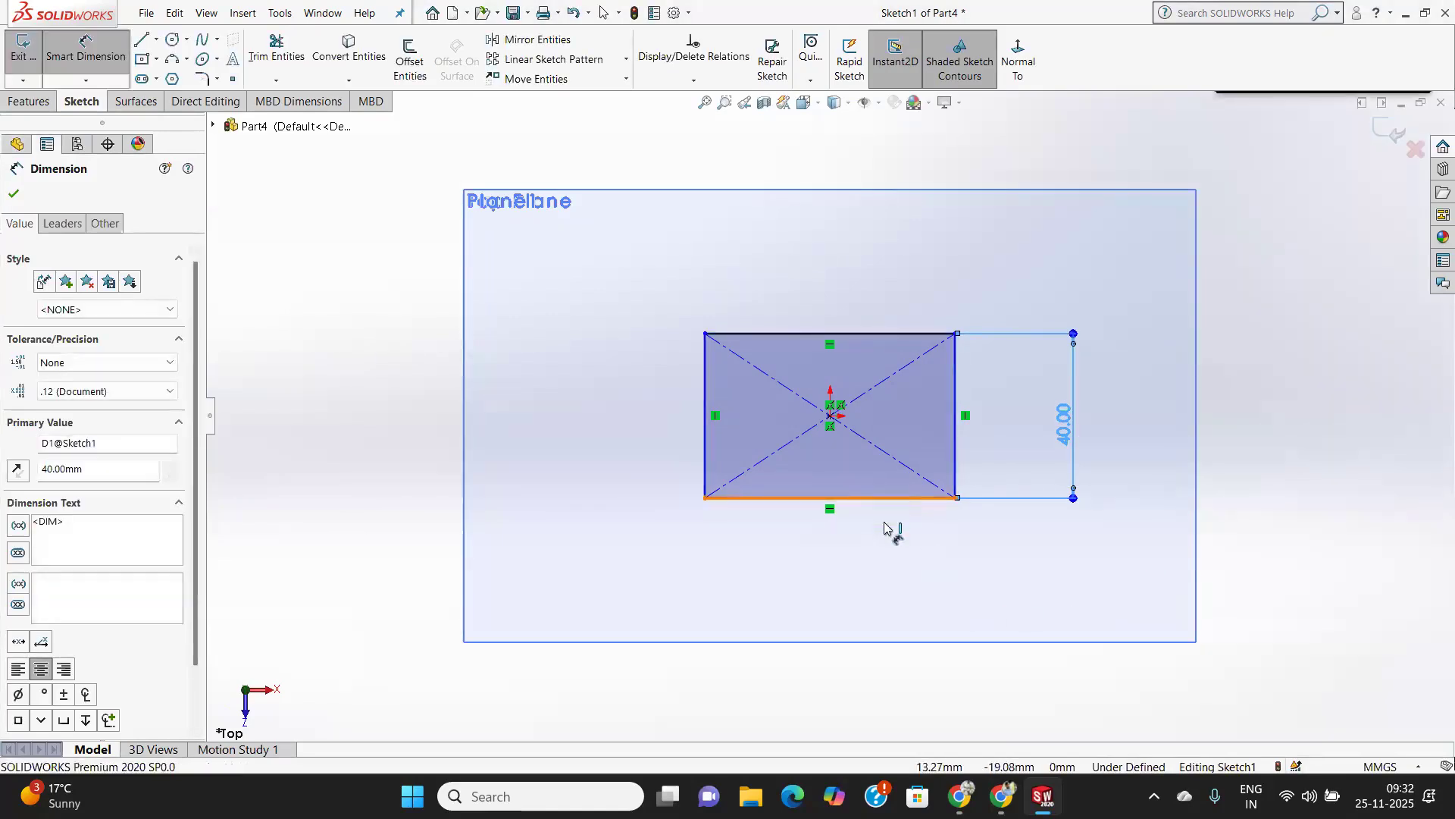
click(883, 557)
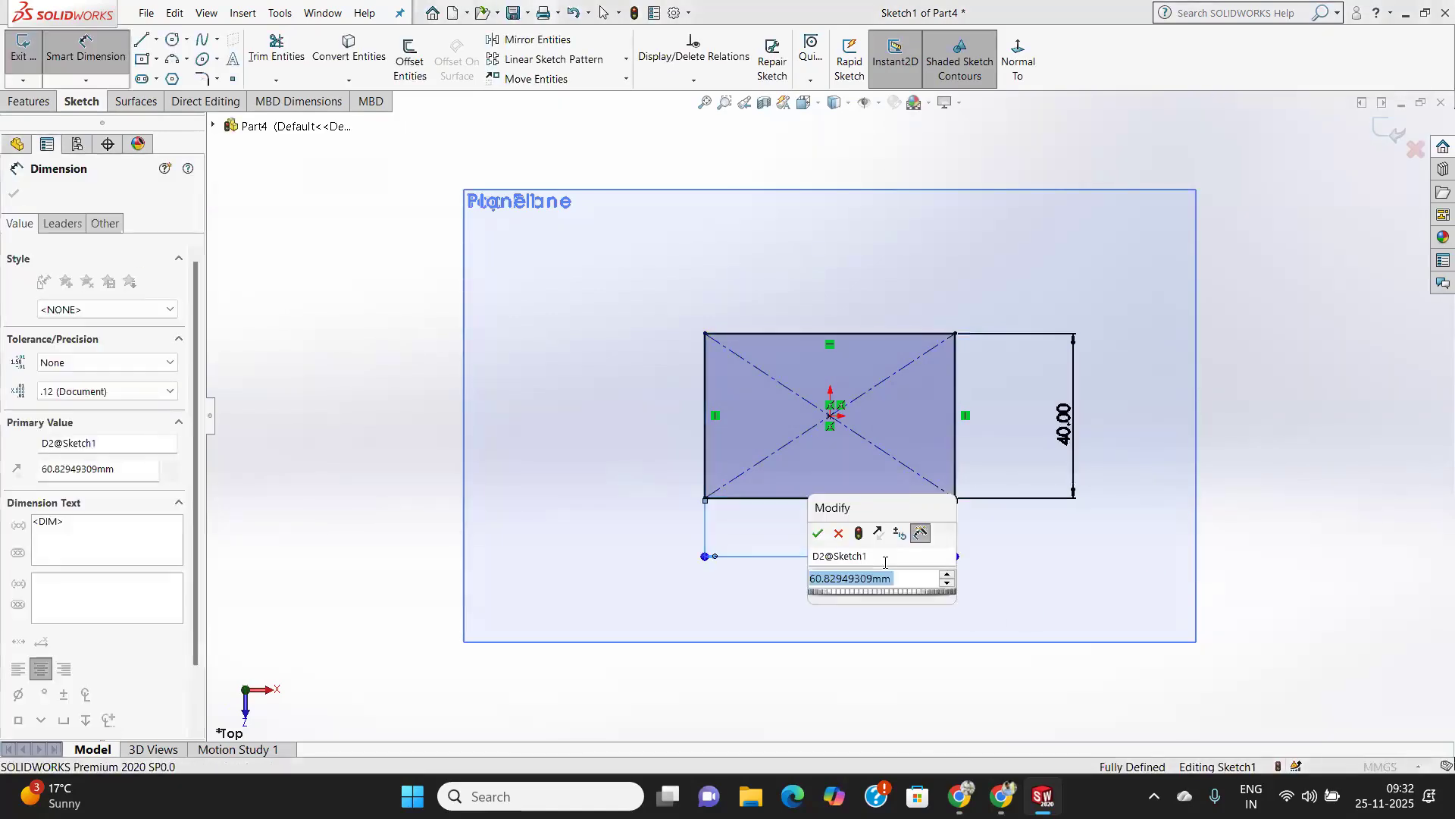
text(60)
key(Return)
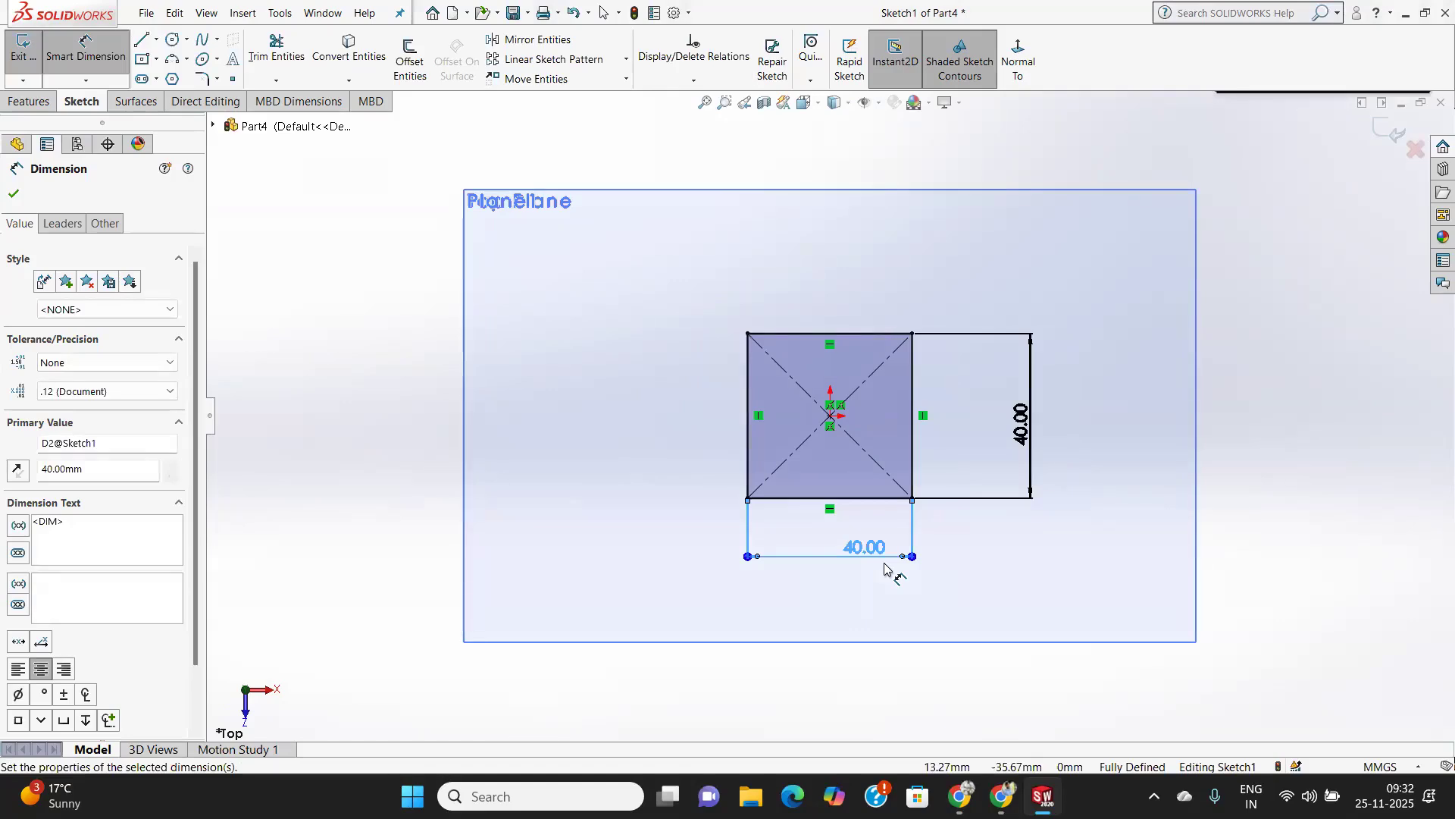
click(14, 195)
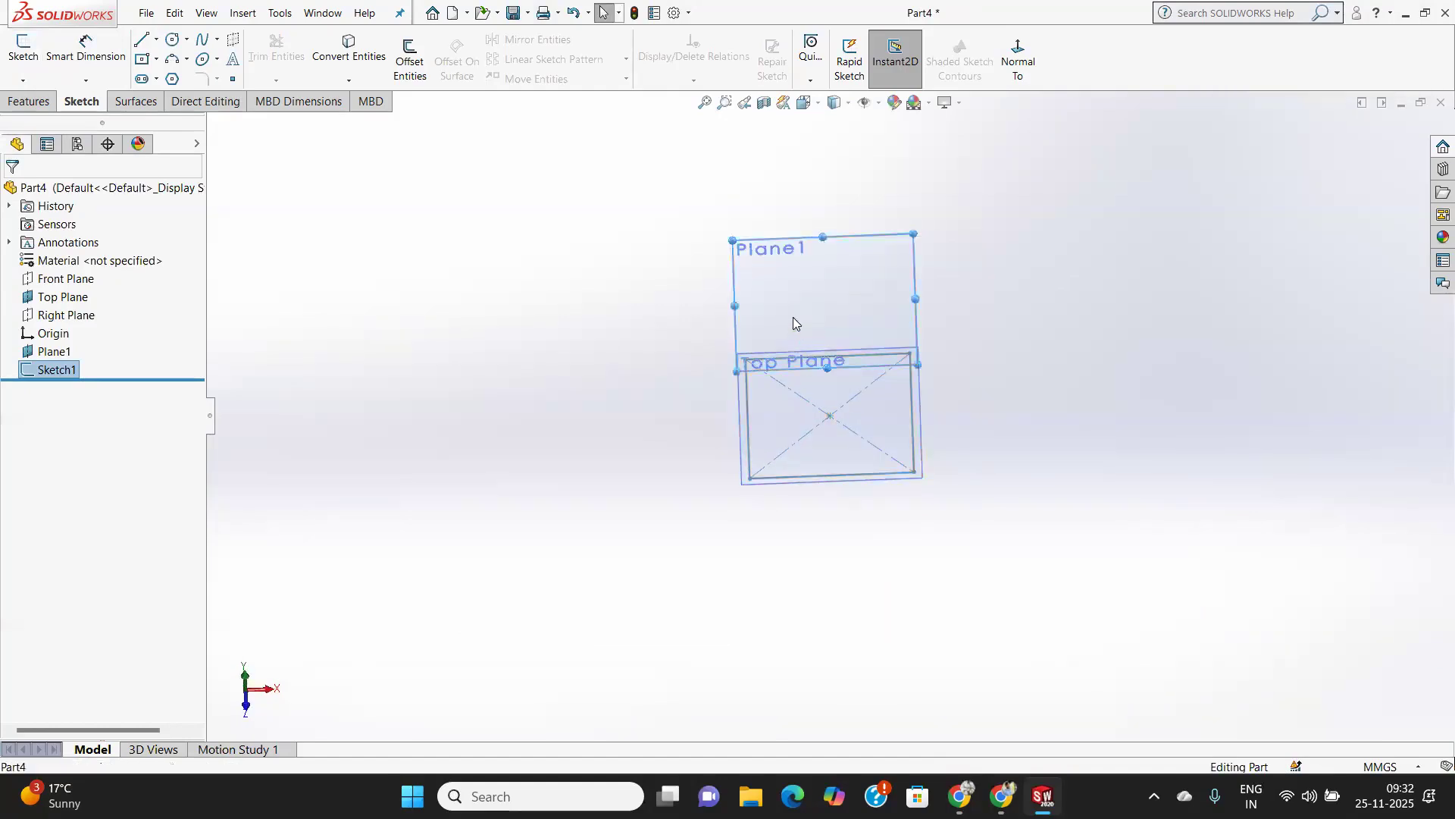
Sketch a circle about 24 mm in diameter on Plane1, centred on the origin.
click(793, 316)
click(36, 47)
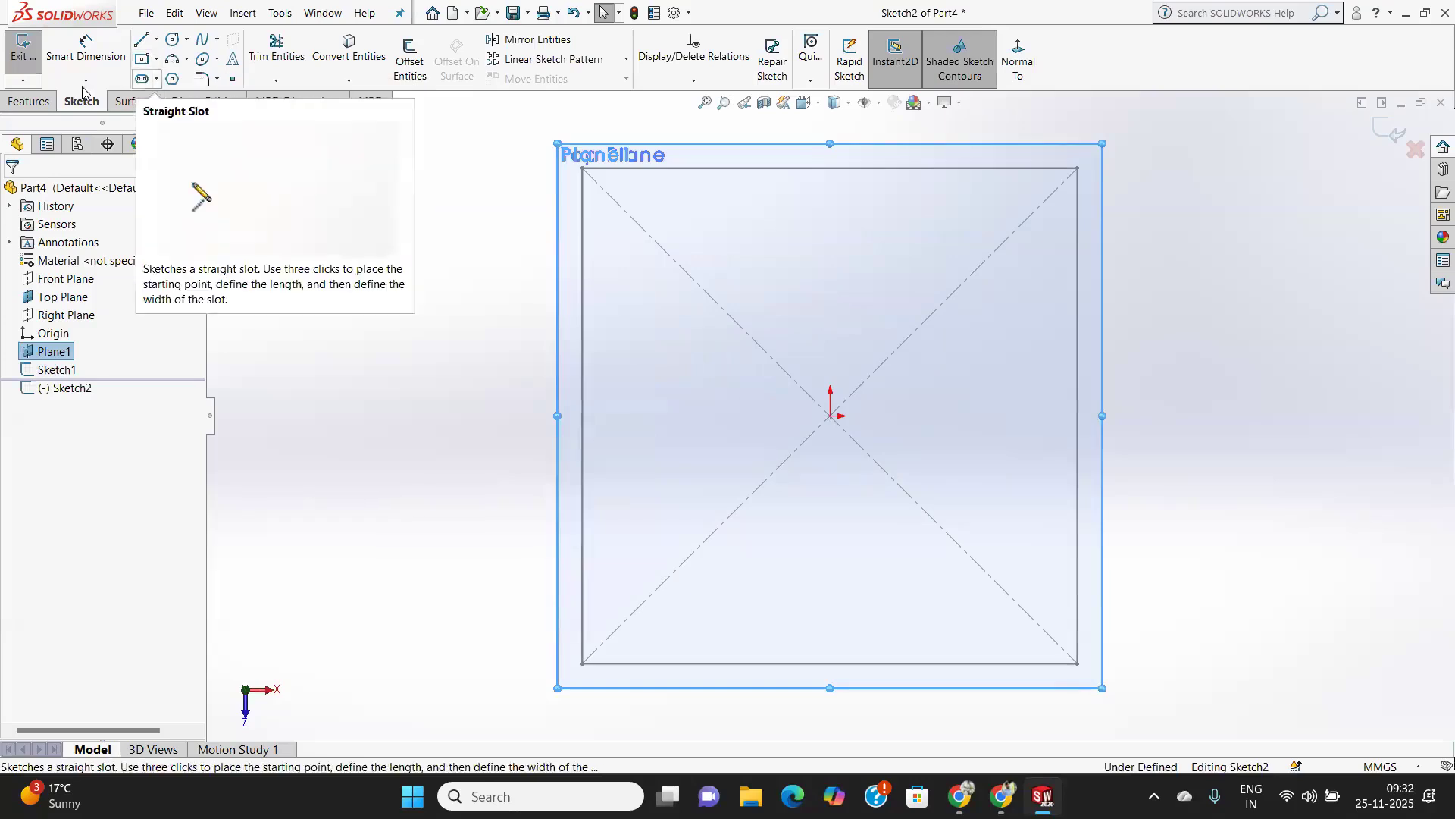
click(172, 44)
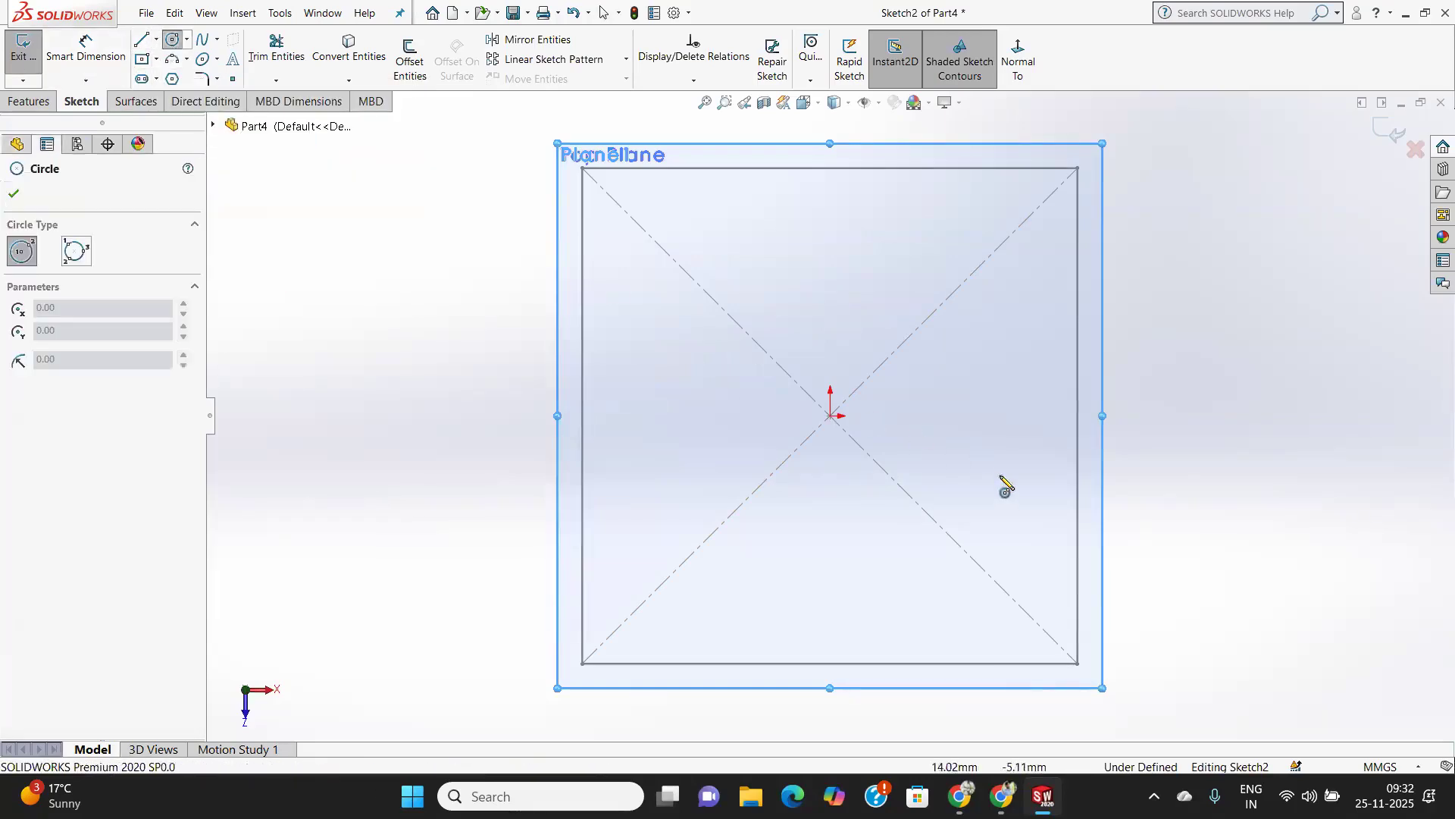
click(830, 415)
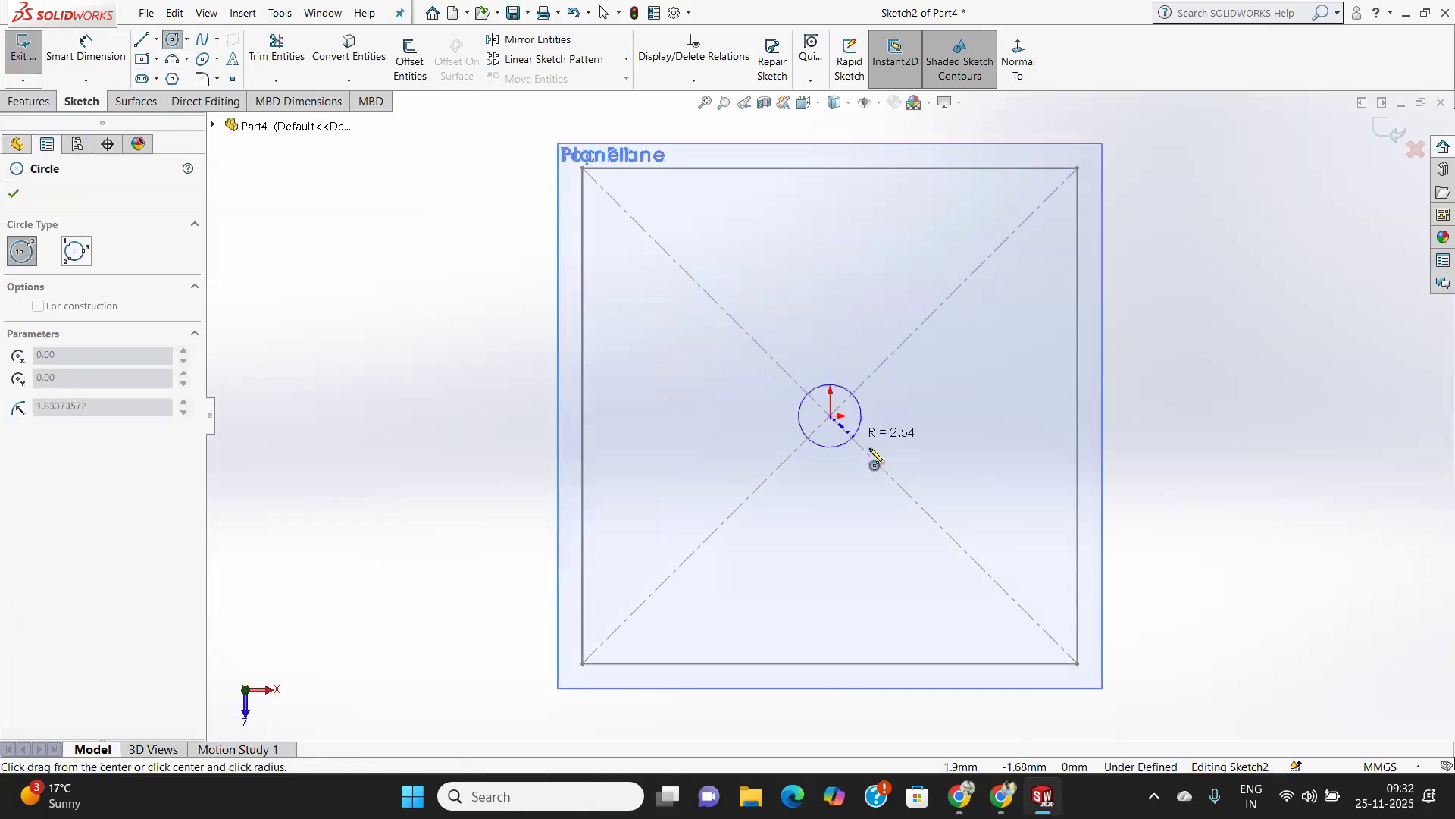
click(934, 523)
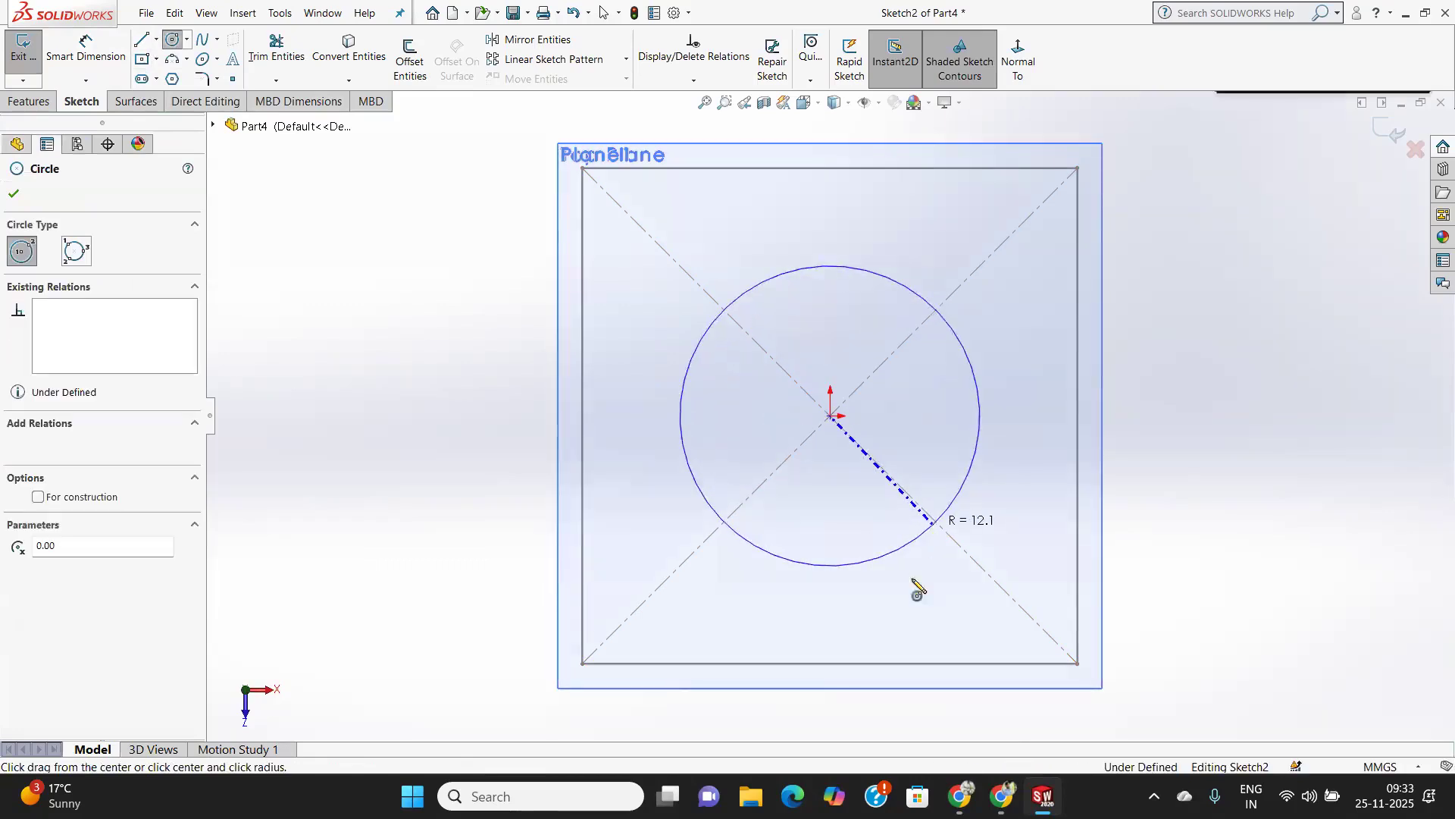
Set the circle's diameter to 20 mm and exit the sketch.
click(70, 83)
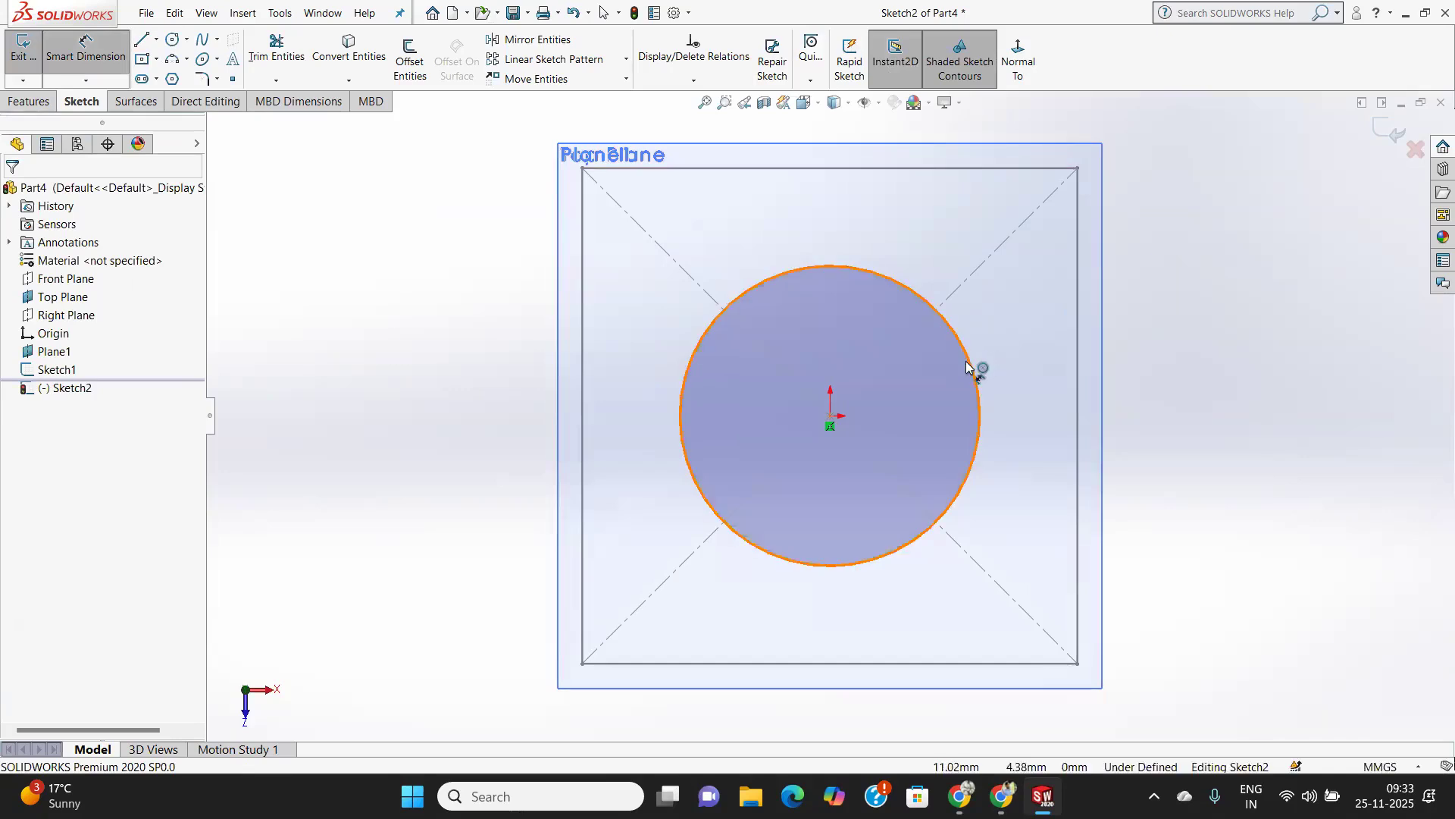
click(970, 368)
click(1196, 311)
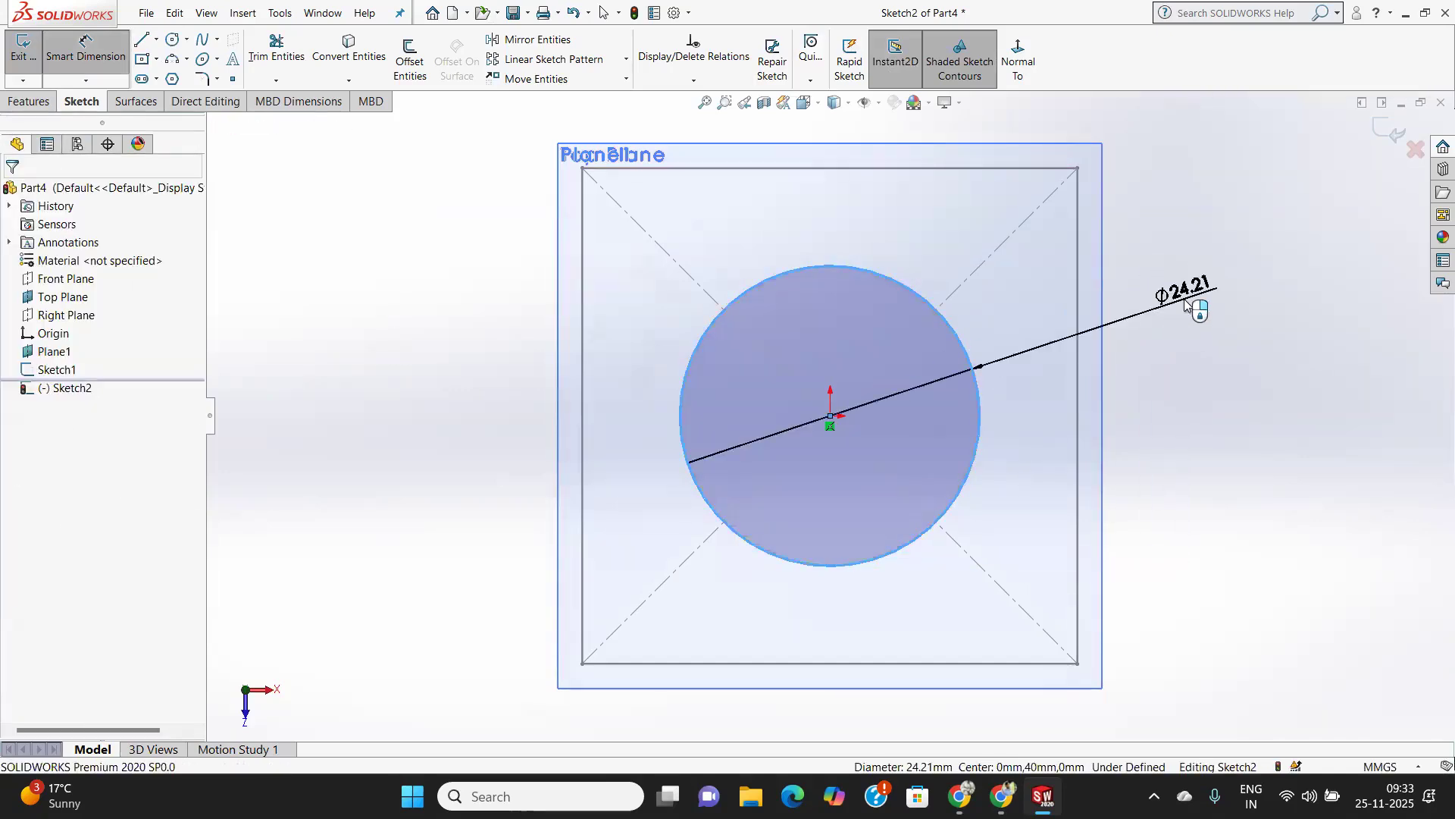
click(1187, 300)
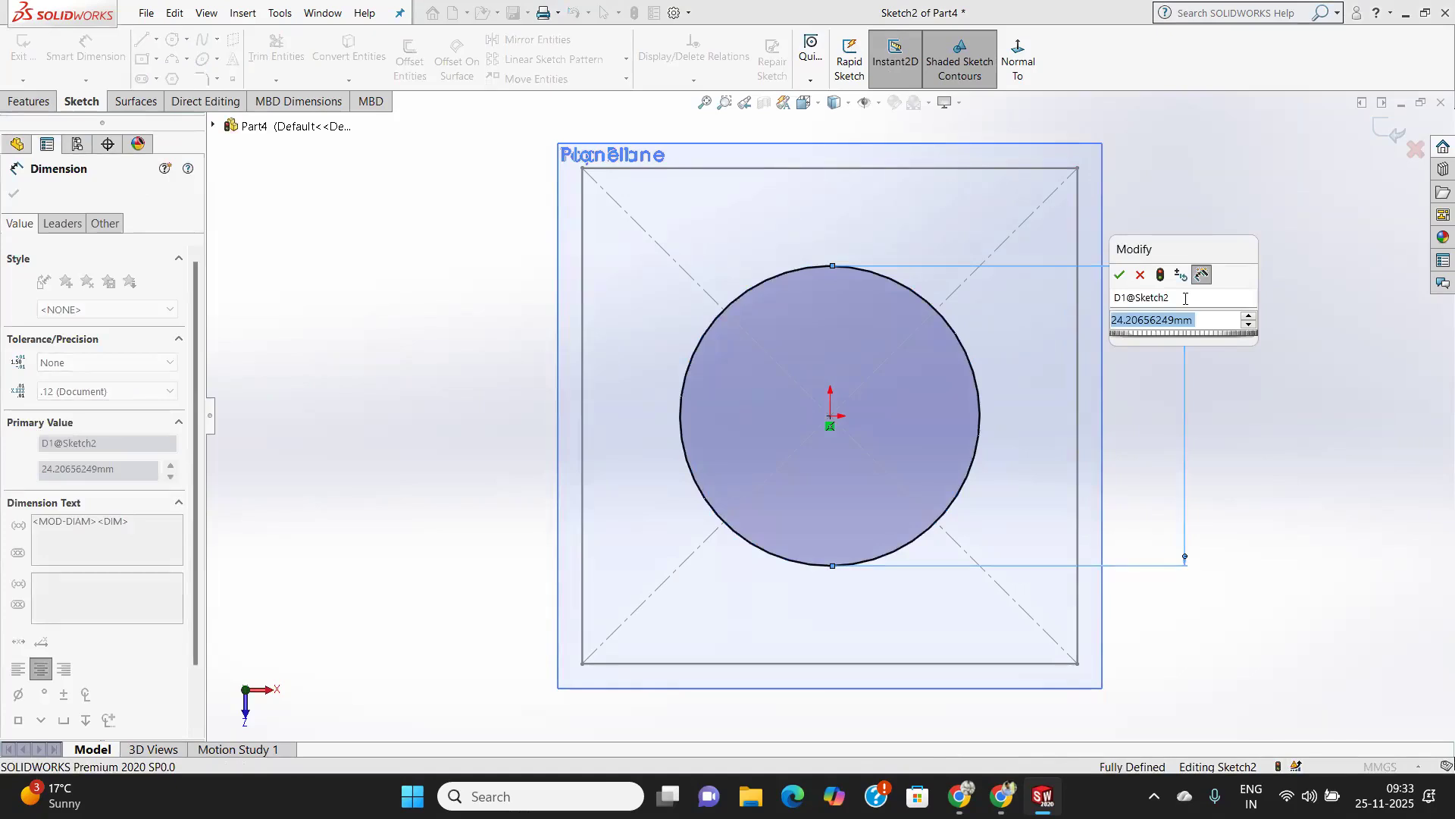
text(20)
key(Return)
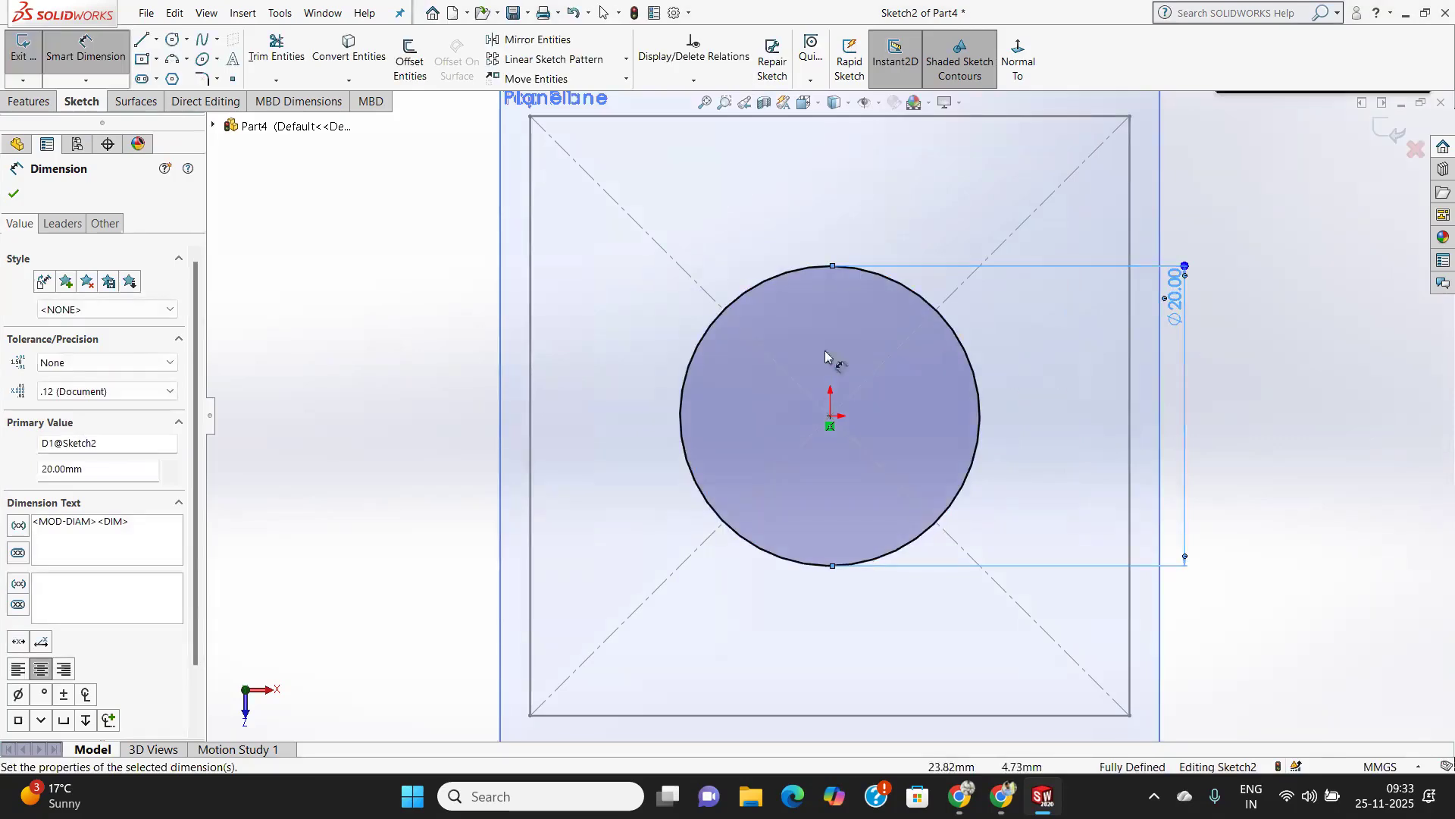
click(10, 188)
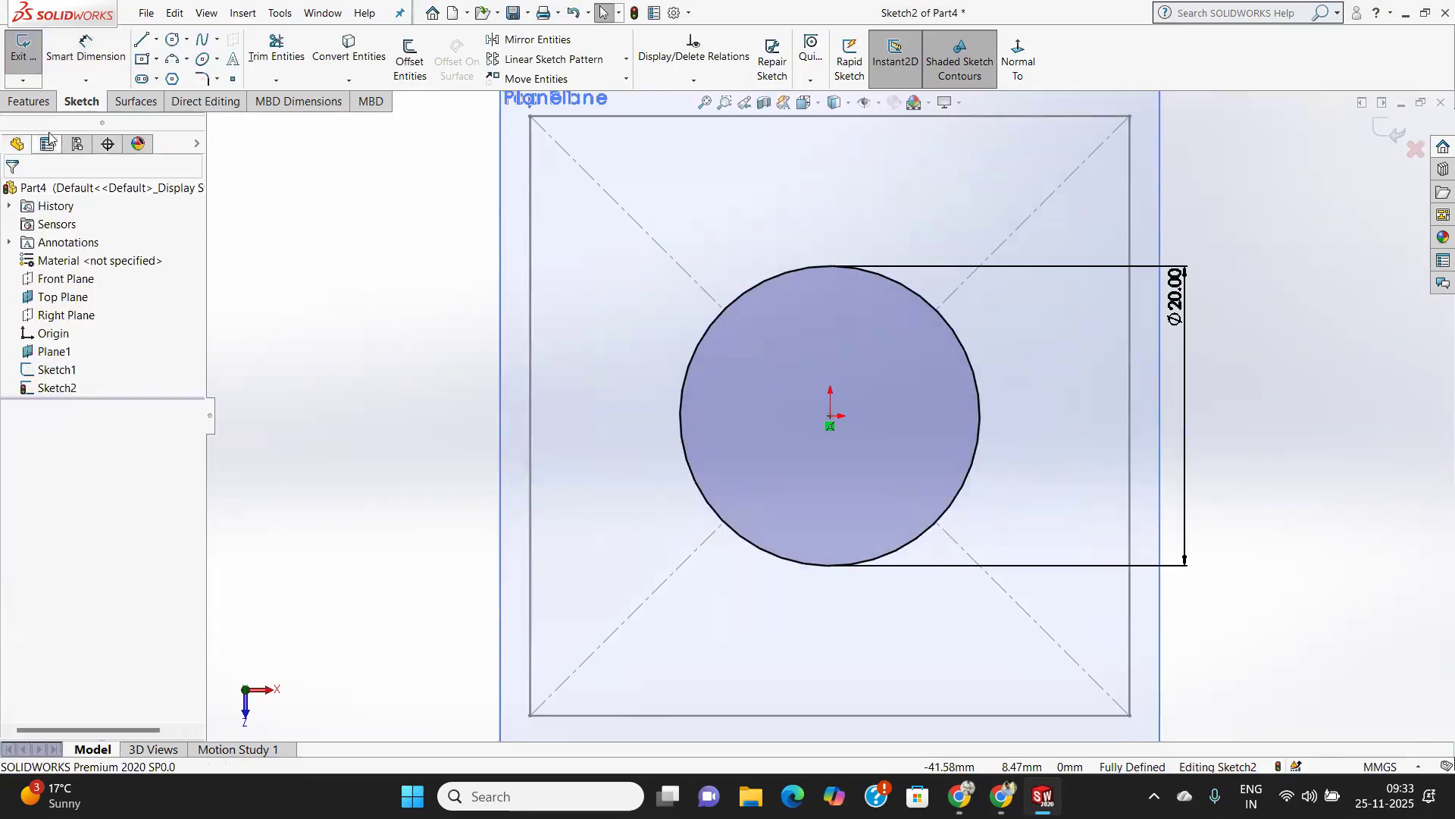
click(15, 60)
Create a Lofted Boss/Base between the circle on Plane1 and the square on the Top Plane.
middle_drag(1077, 535, 1093, 367)
scroll(1096, 369, up, 5)
mouse_move(919, 423)
middle_down()
mouse_move(844, 416)
mouse_move(876, 386)
mouse_move(912, 409)
middle_up()
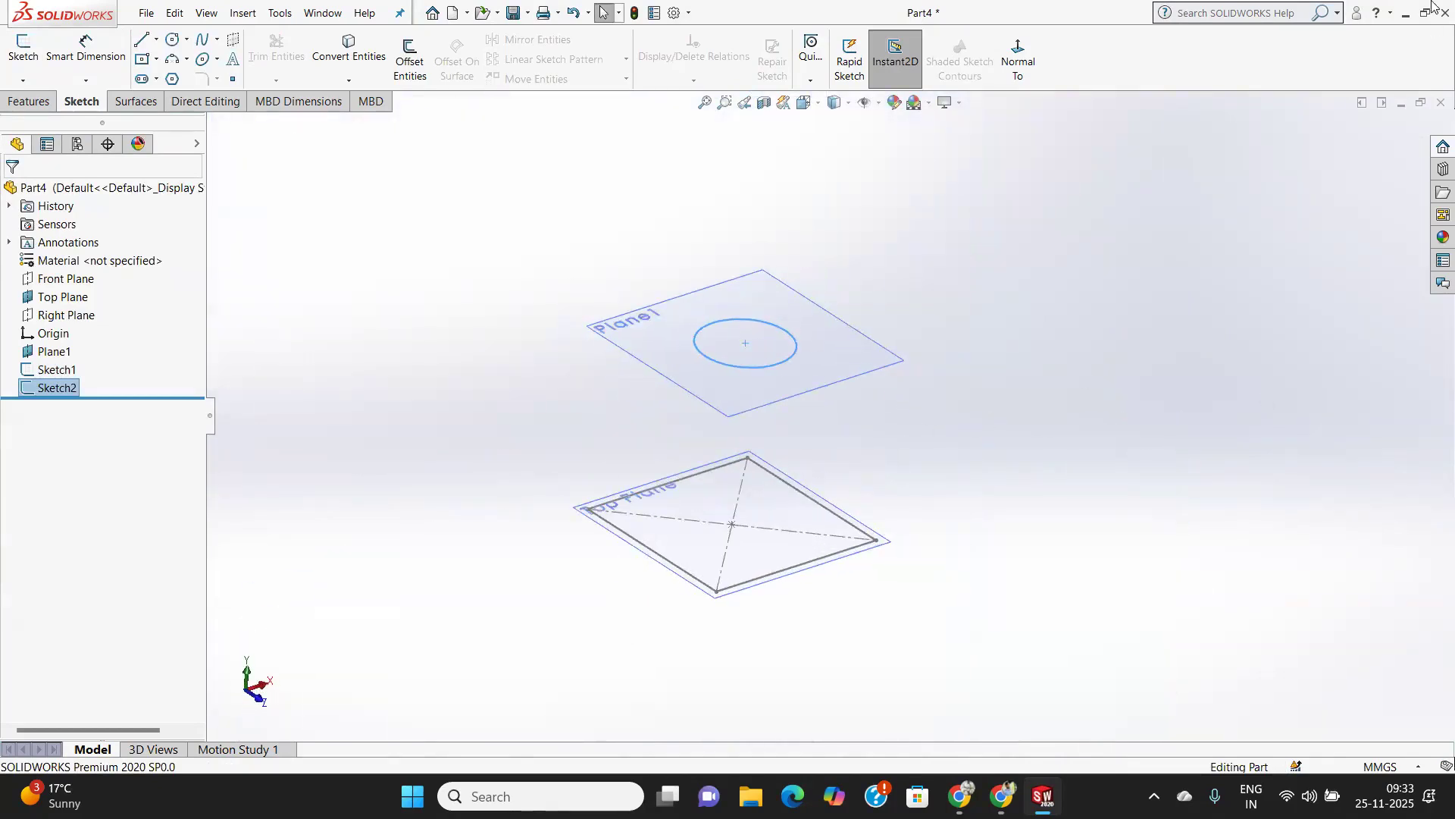
click(28, 101)
click(172, 59)
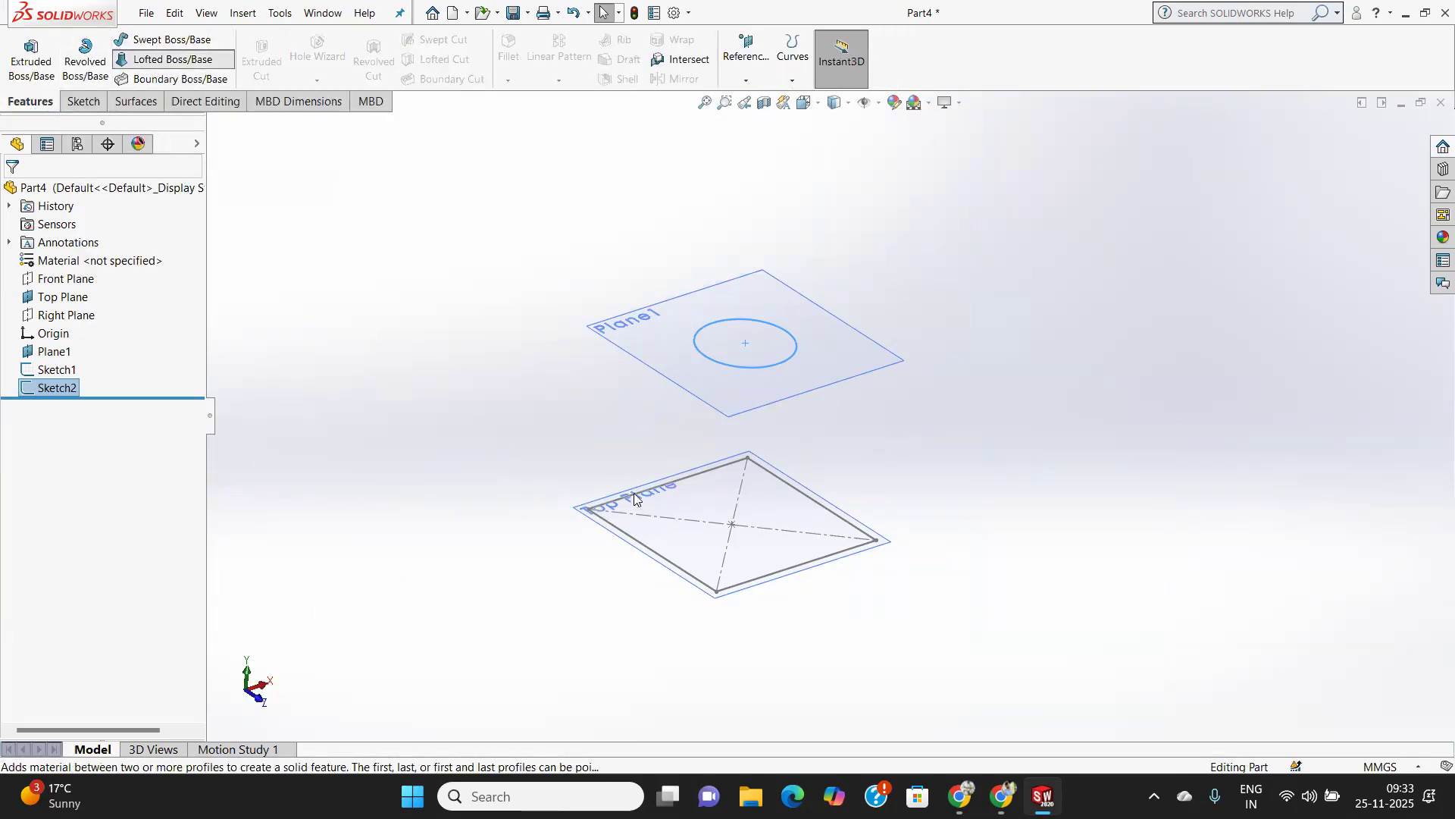
click(661, 558)
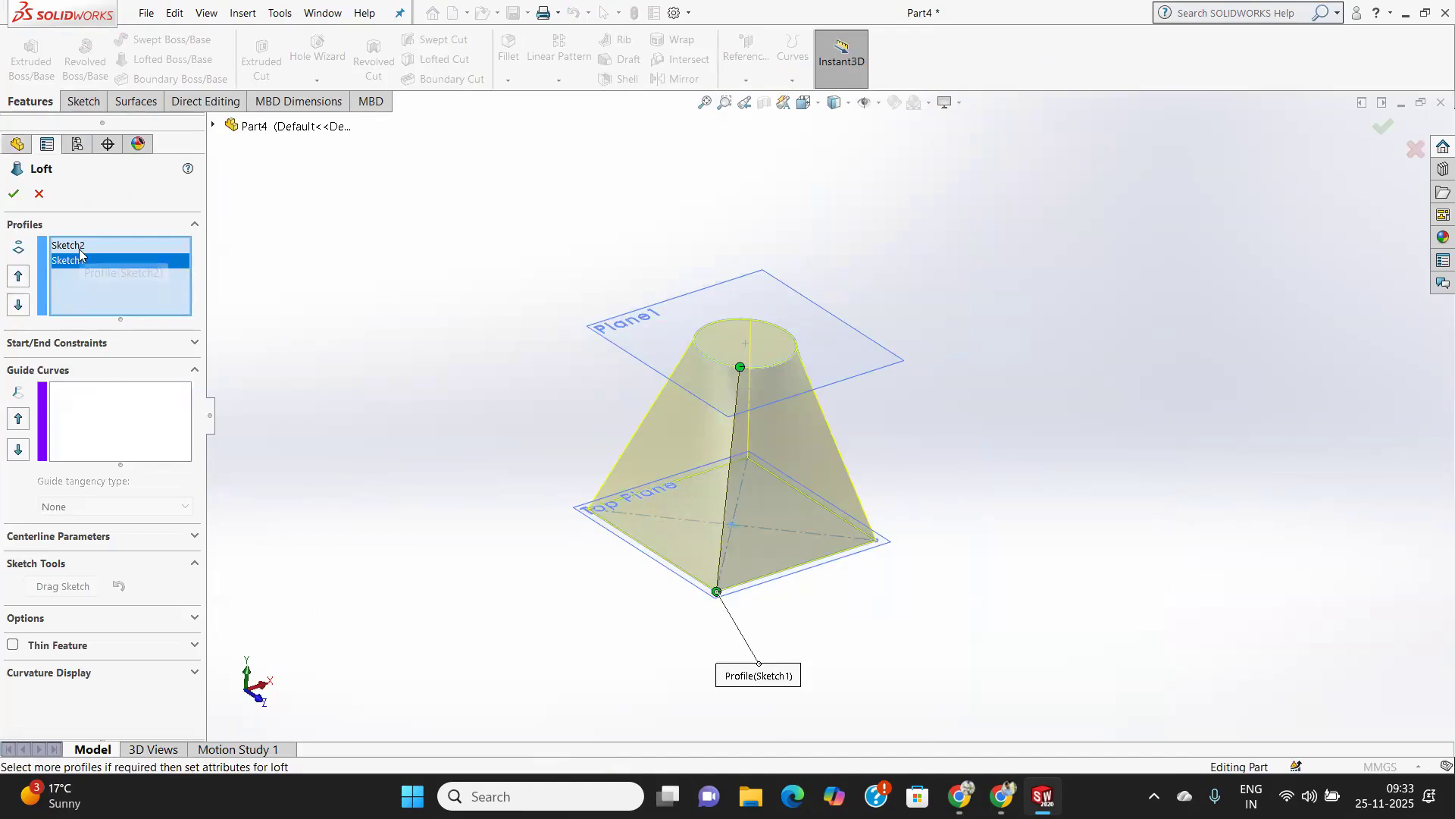
click(12, 192)
Extrude the loft's circle sketch 40 mm upward from Plane1, merged with the body.
middle_drag(805, 490, 796, 621)
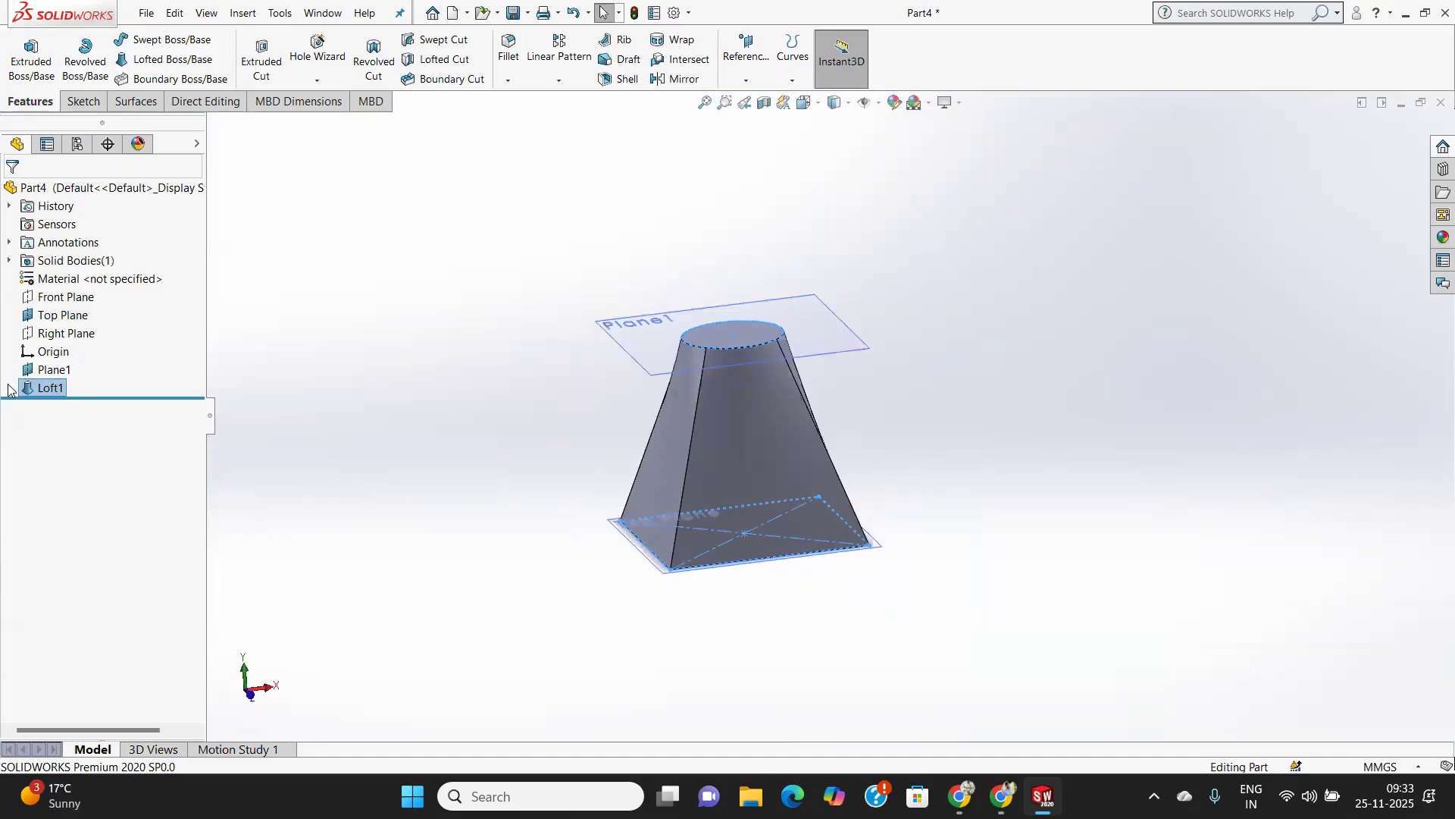
click(8, 388)
click(84, 407)
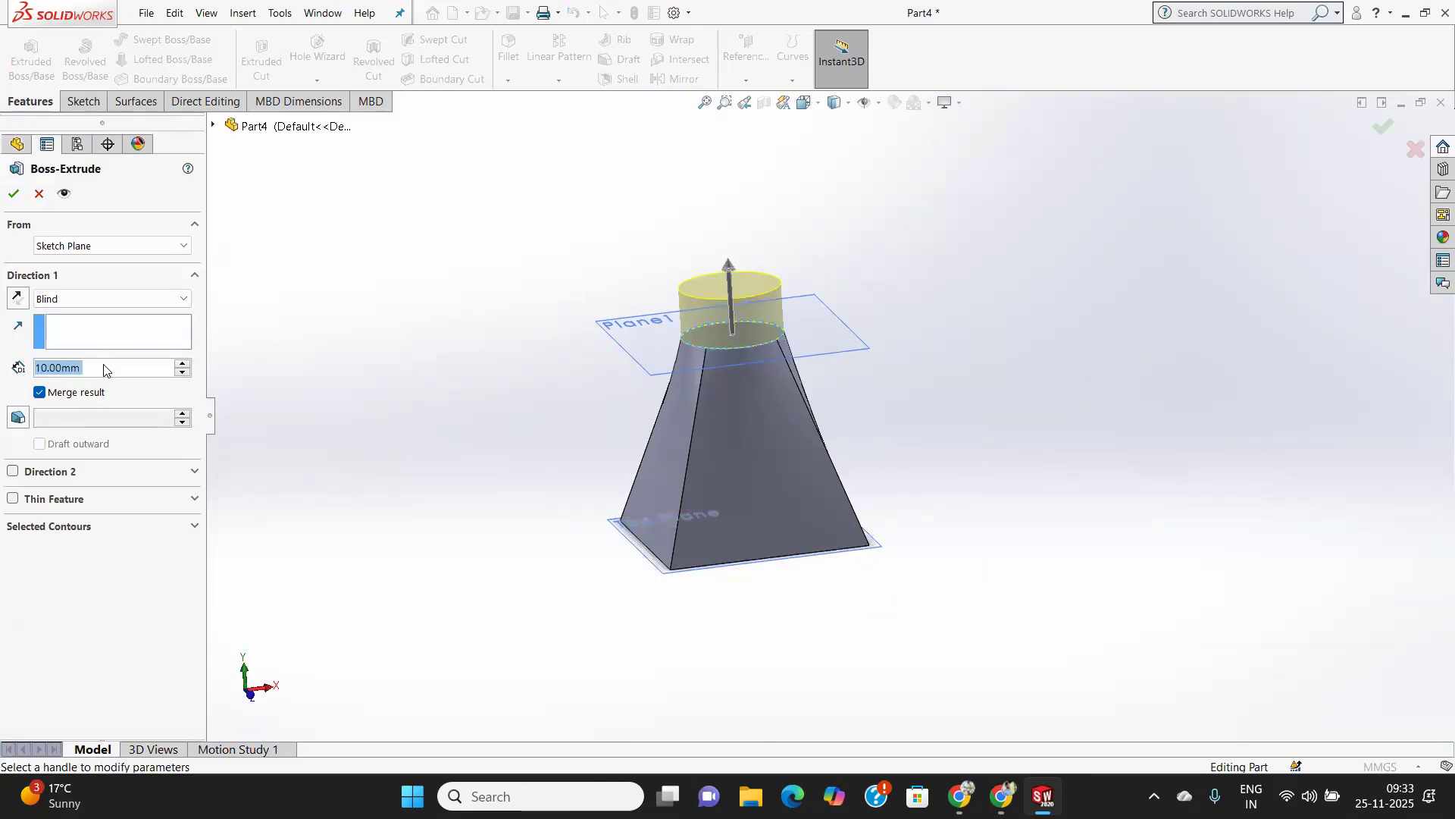
text(40)
key(Return)
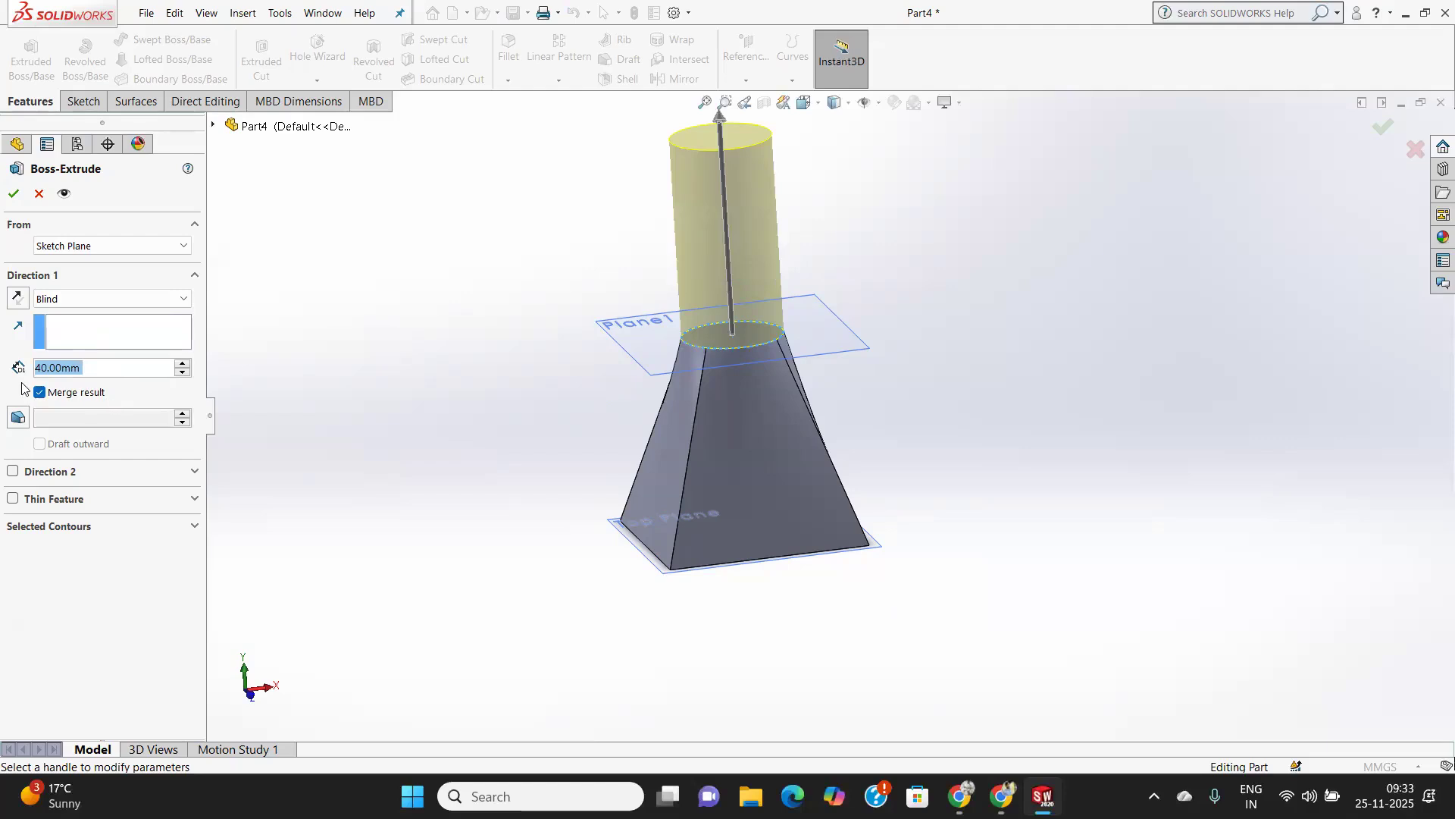
click(13, 195)
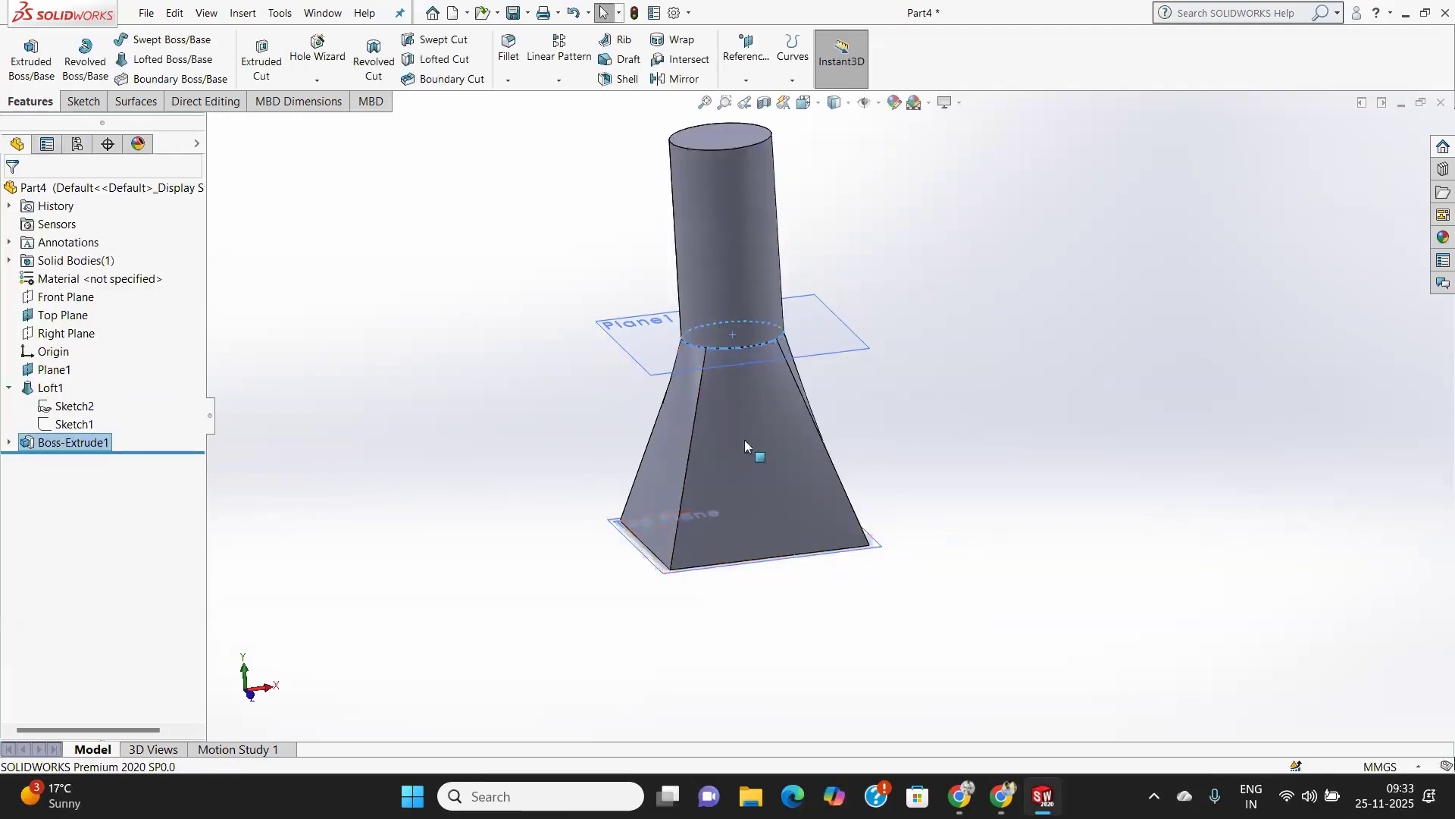
Extrude the loft's square sketch 60 mm in the reversed direction, below the Top Plane, merged with the body.
click(73, 424)
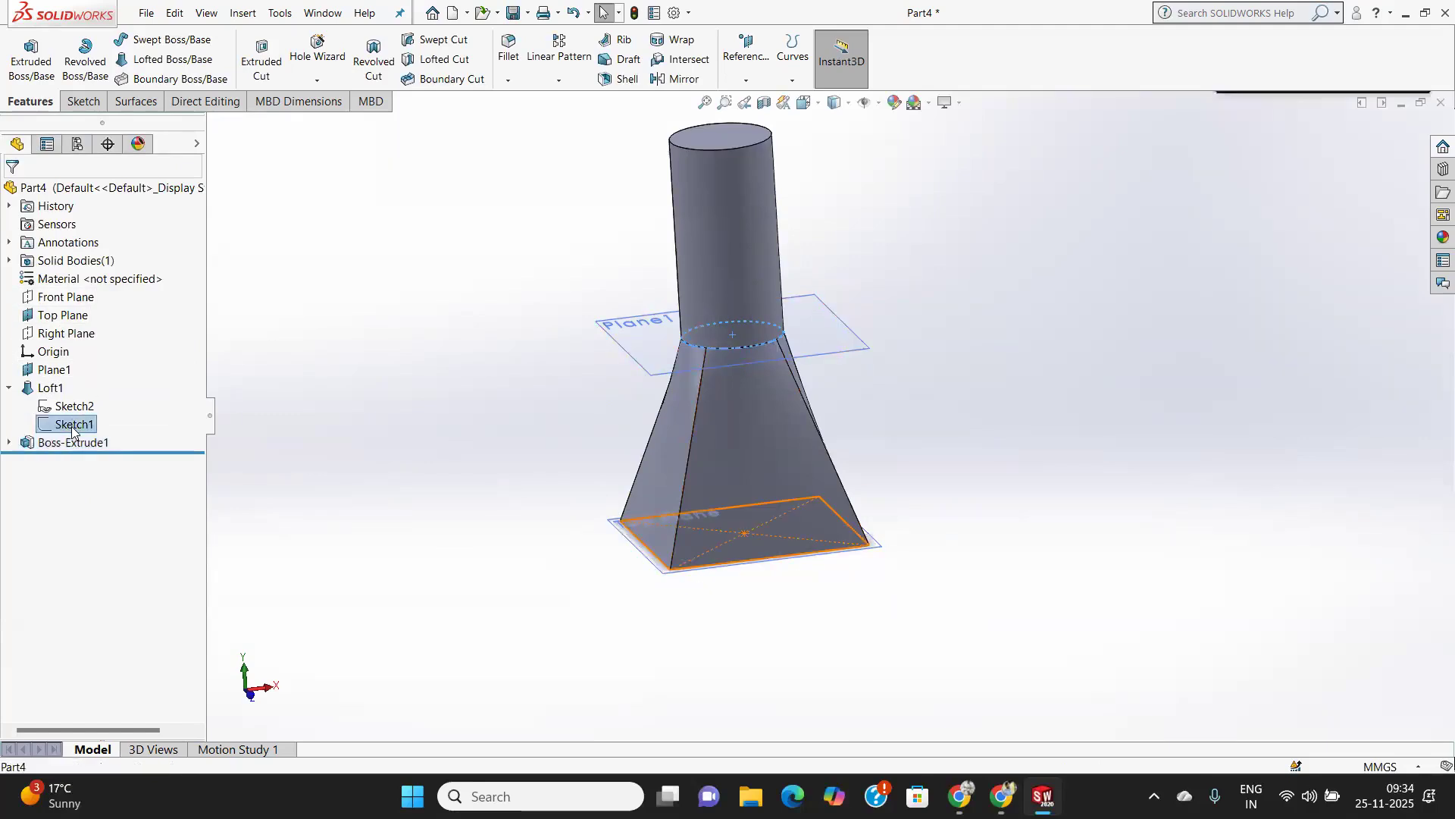
click(31, 55)
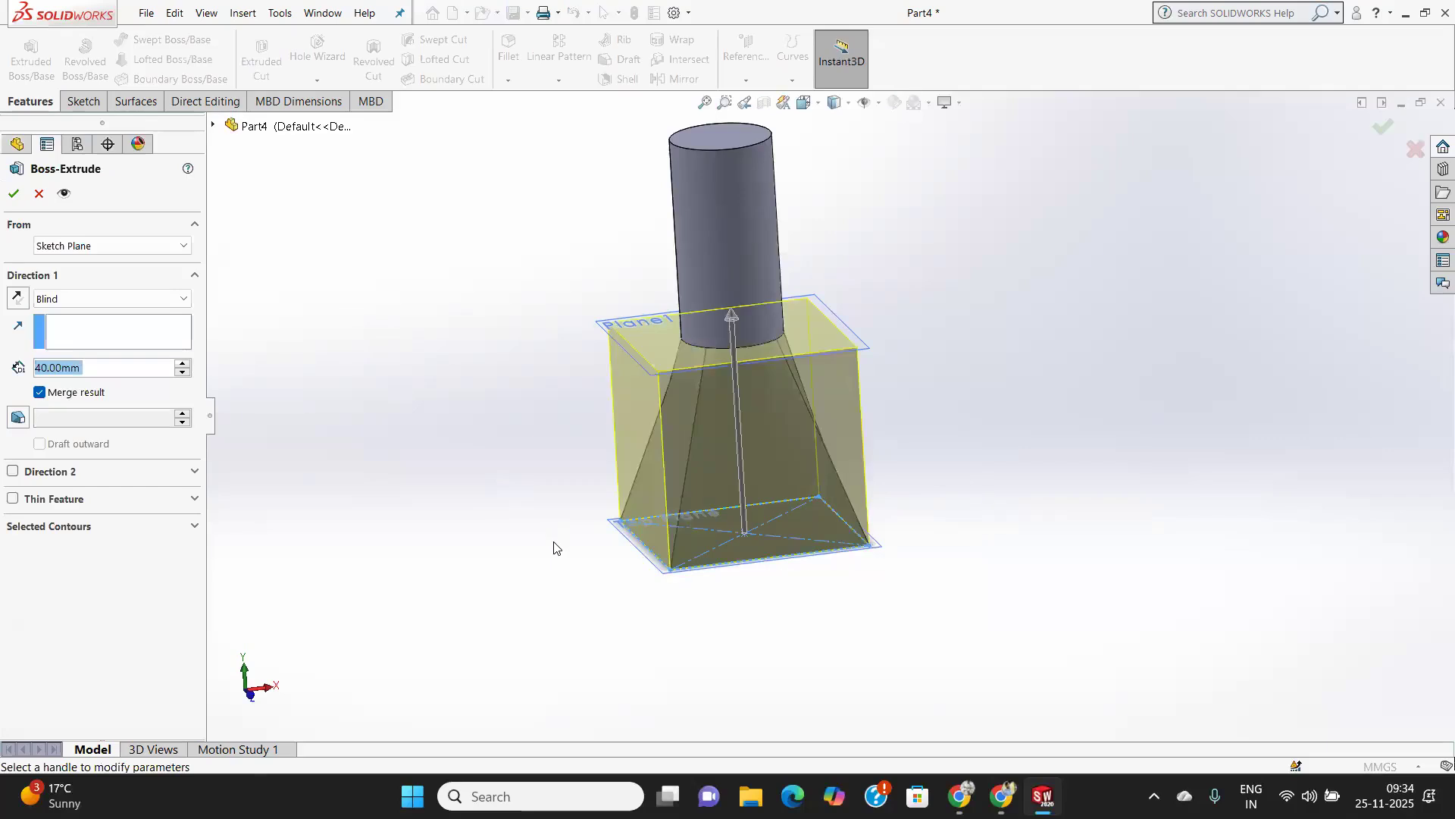
click(18, 298)
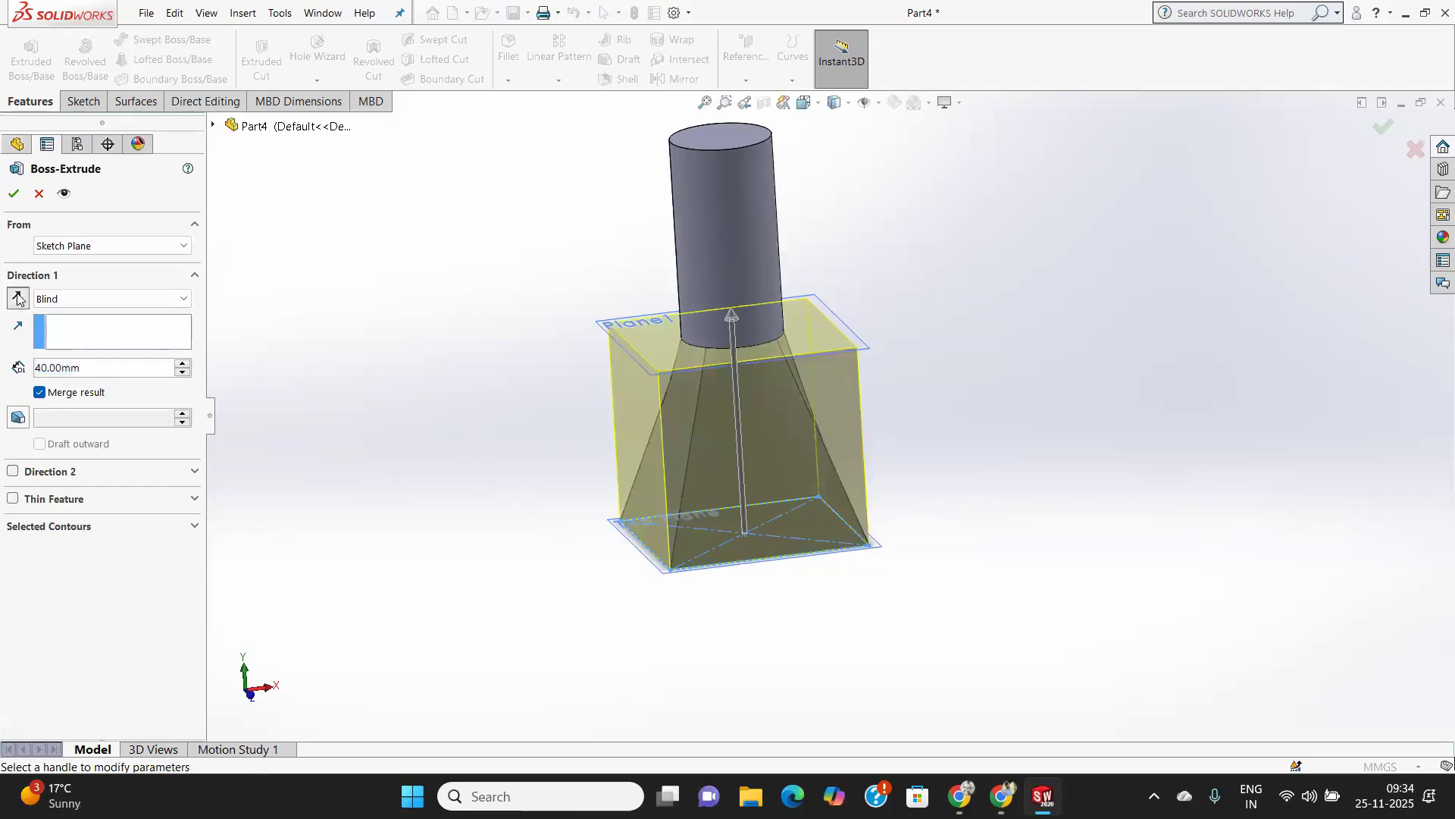
double_click(66, 367)
text(60)
key(Return)
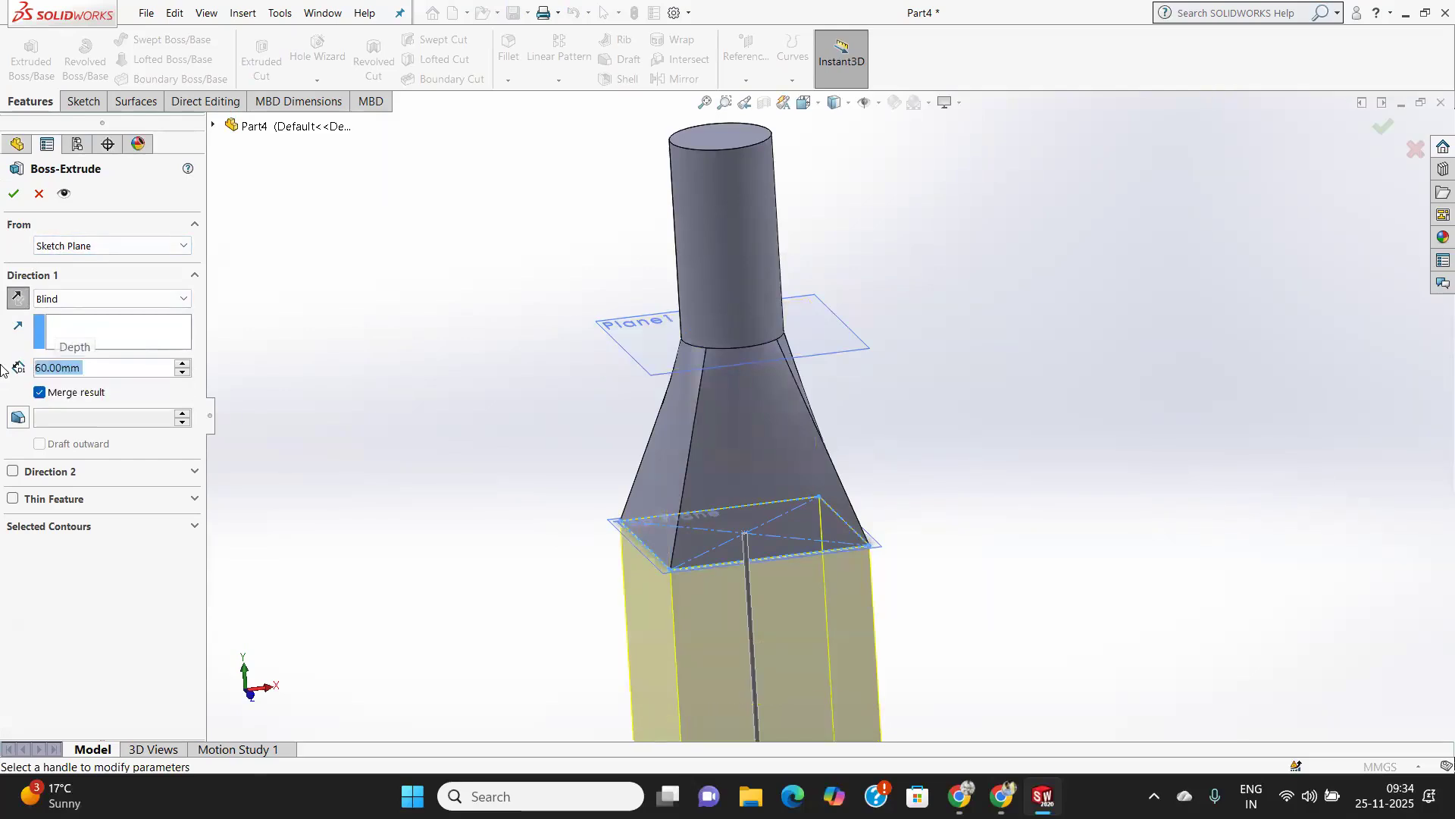
scroll(582, 484, down, 4)
scroll(581, 472, up, 8)
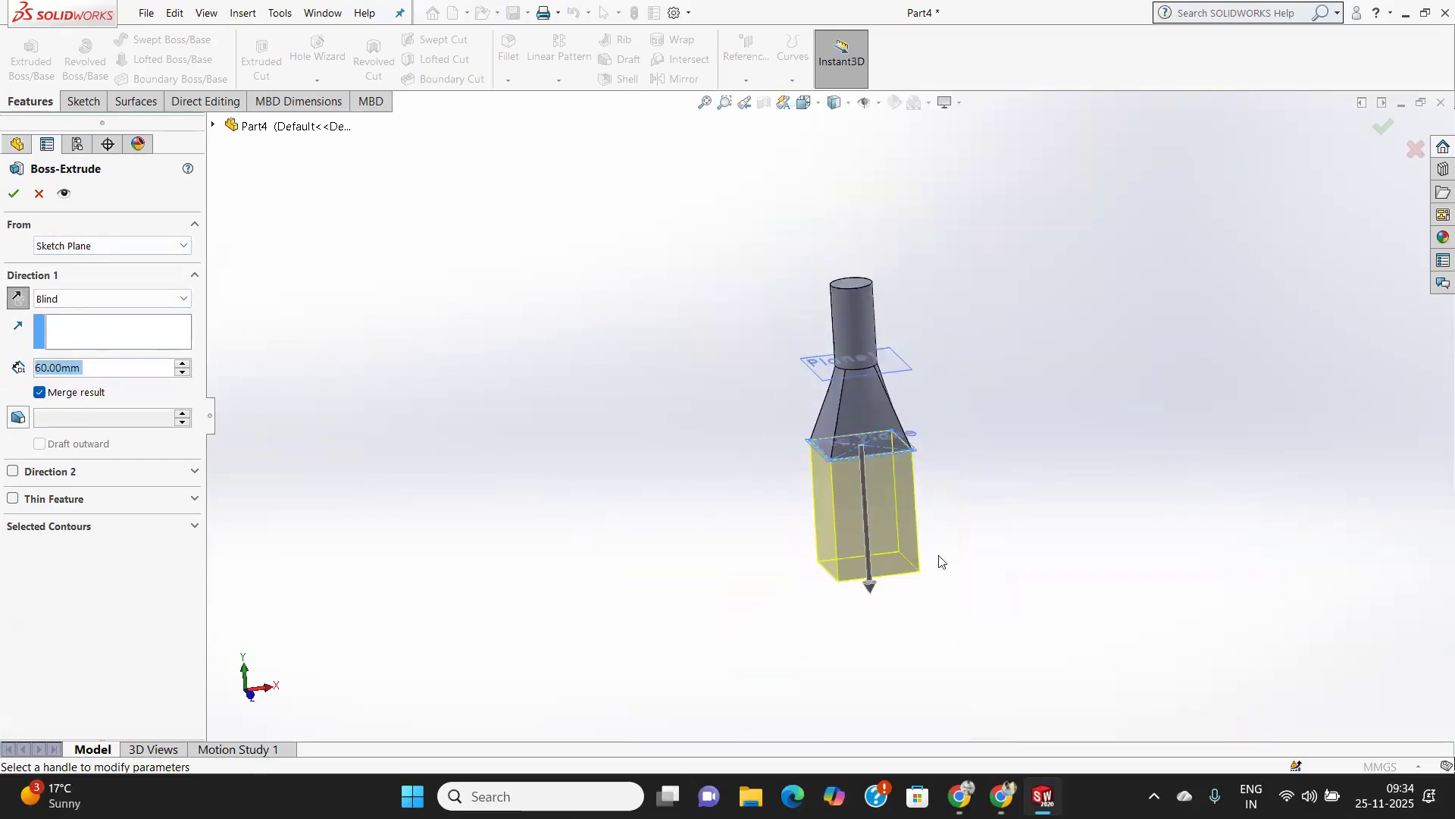
click(13, 195)
Start a Fillet on one slanted corner edge of the loft with a 20 mm radius.
middle_drag(879, 479, 834, 525)
scroll(912, 528, down, 3)
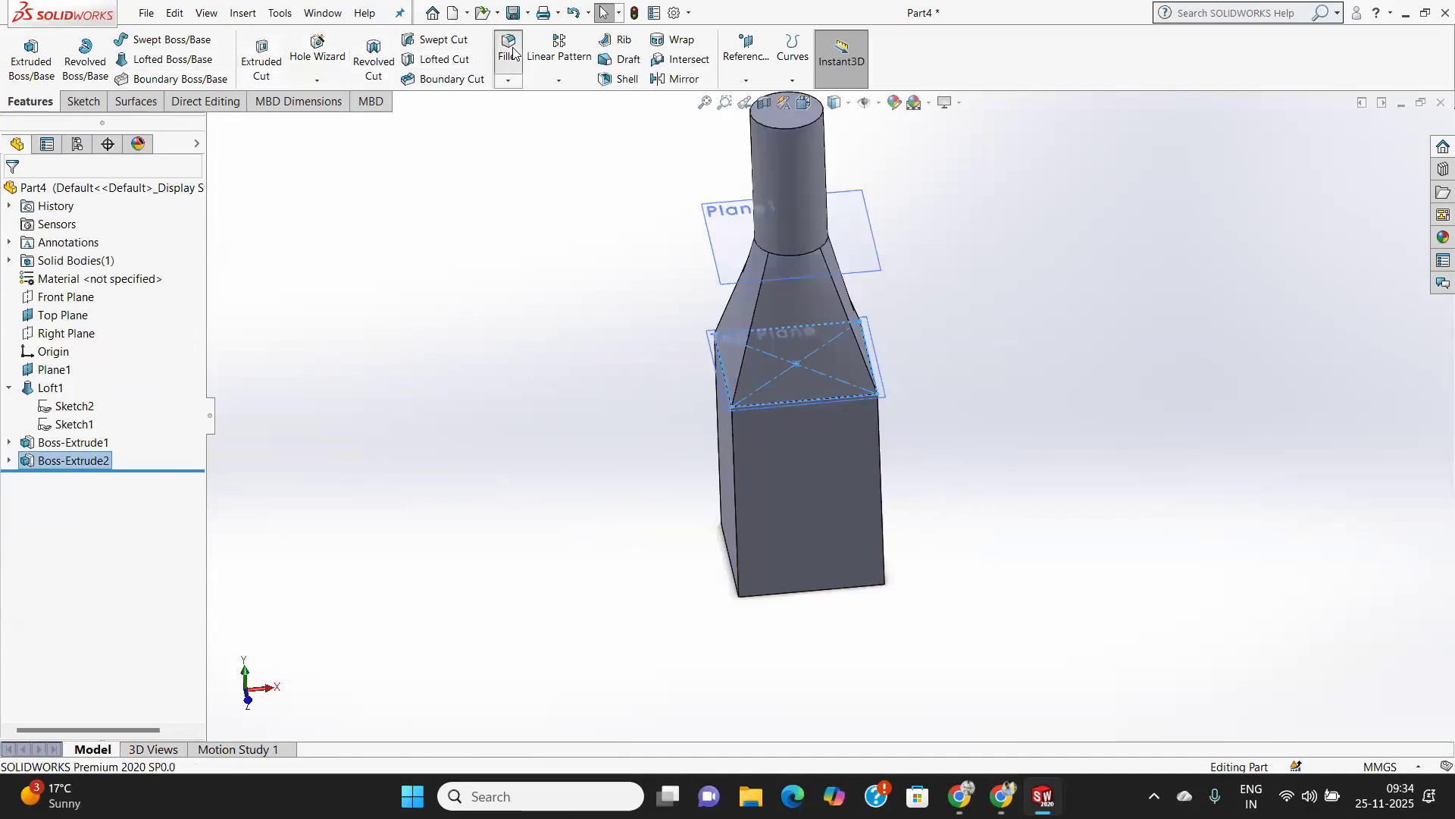
middle_drag(699, 580, 722, 578)
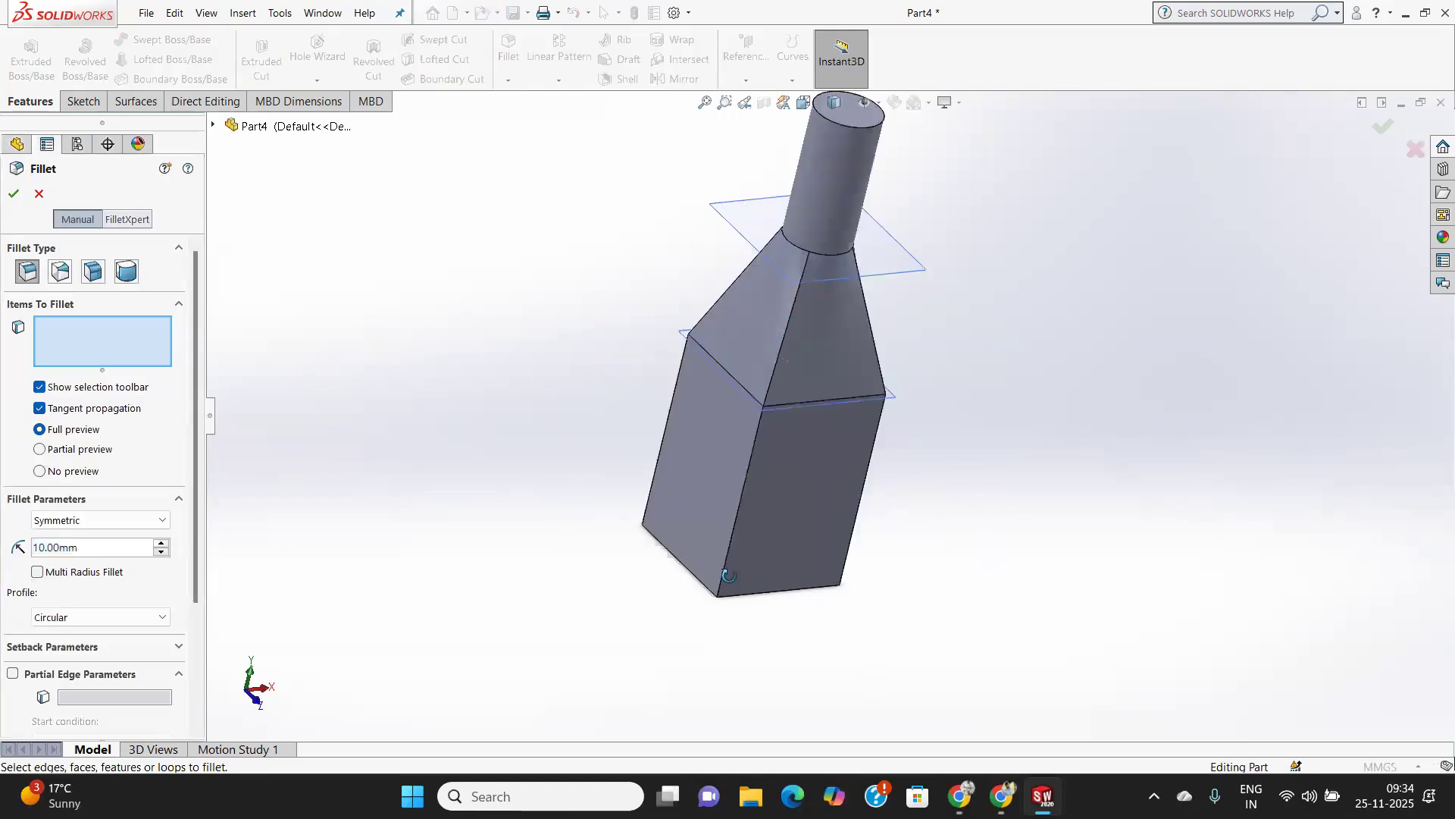
click(774, 351)
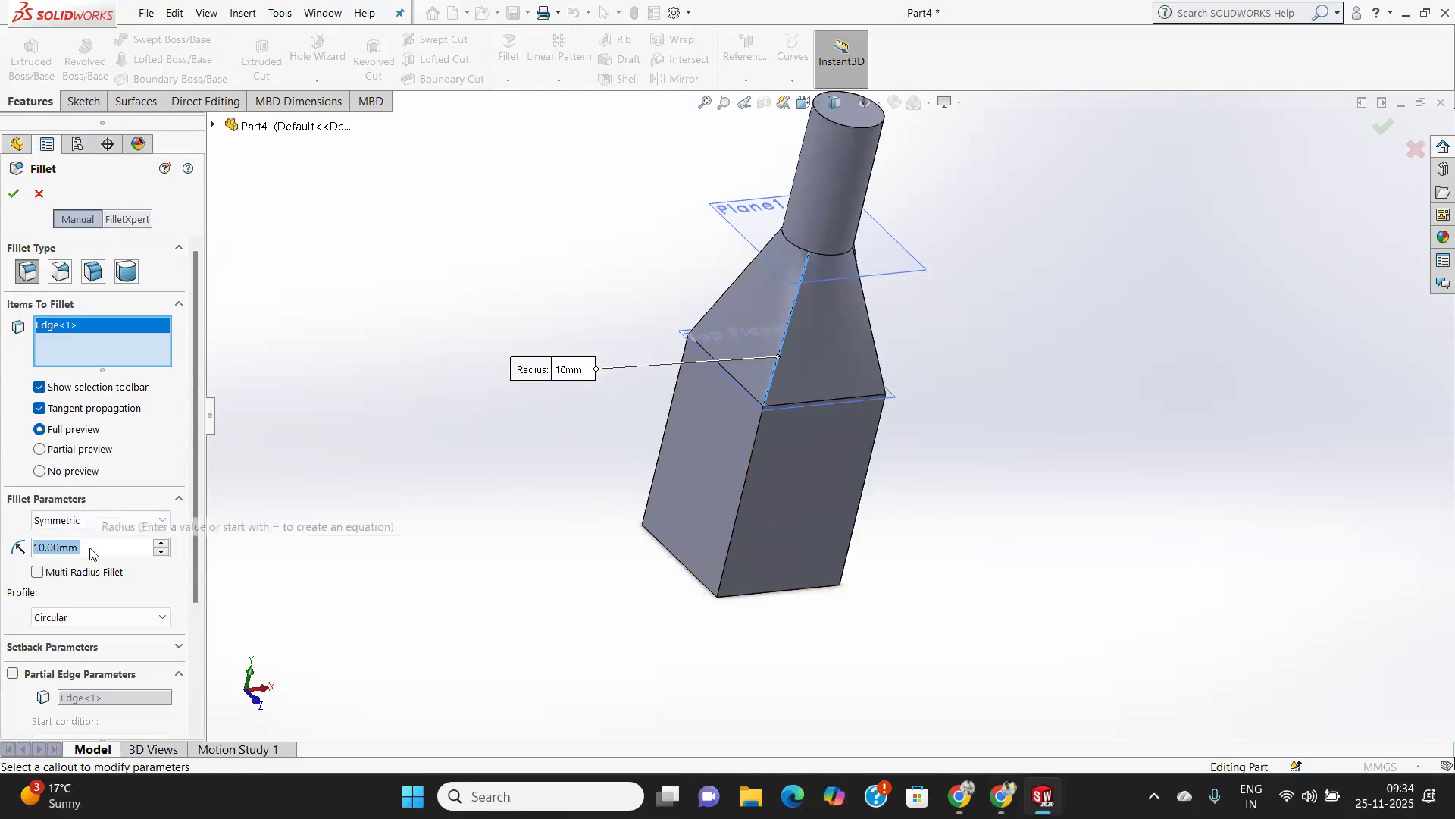
text(20)
key(Return)
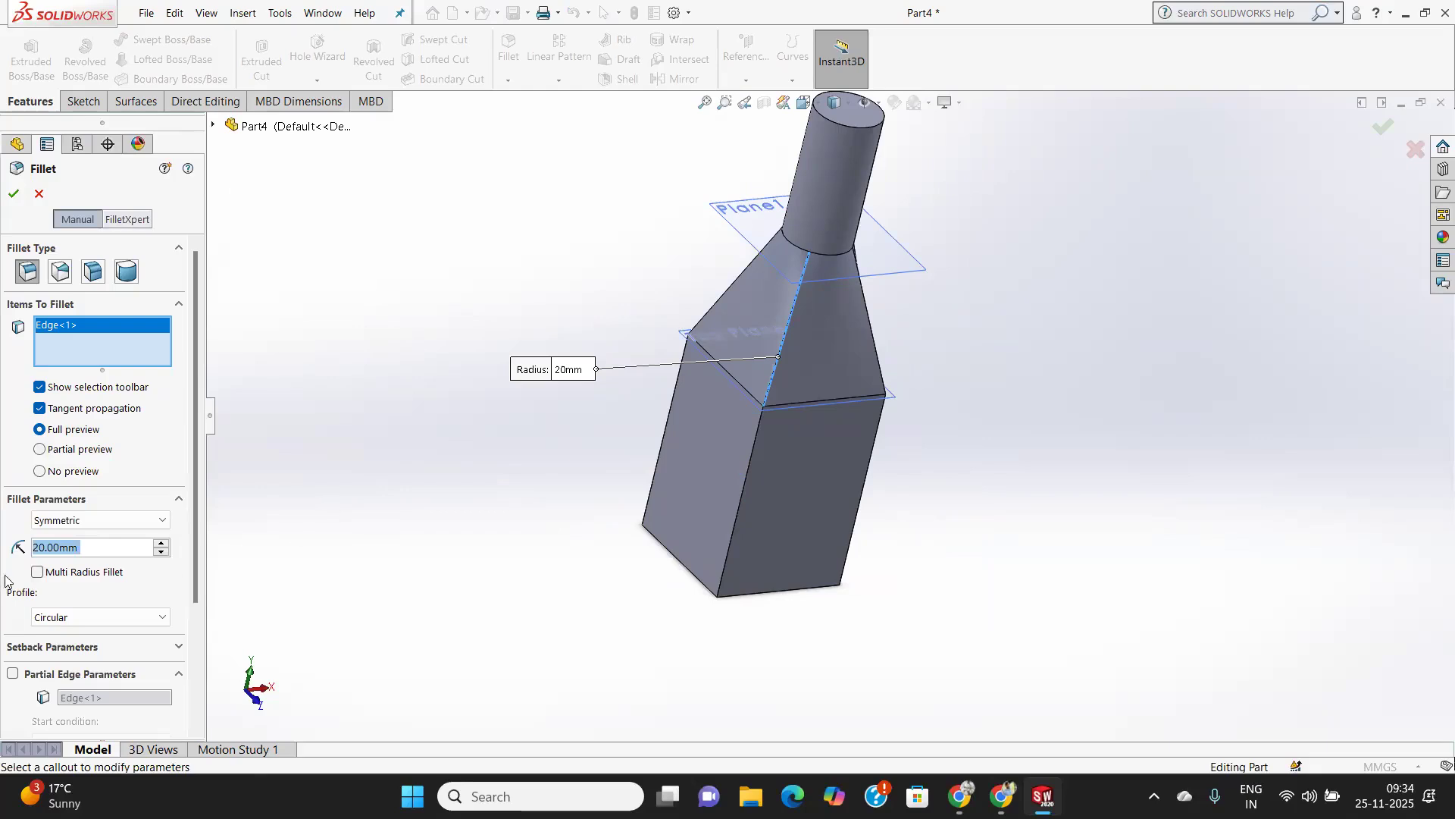
Try to apply the 20 mm fillet to all four slanted loft edges, and cancel the command.
middle_drag(760, 477, 804, 542)
click(823, 332)
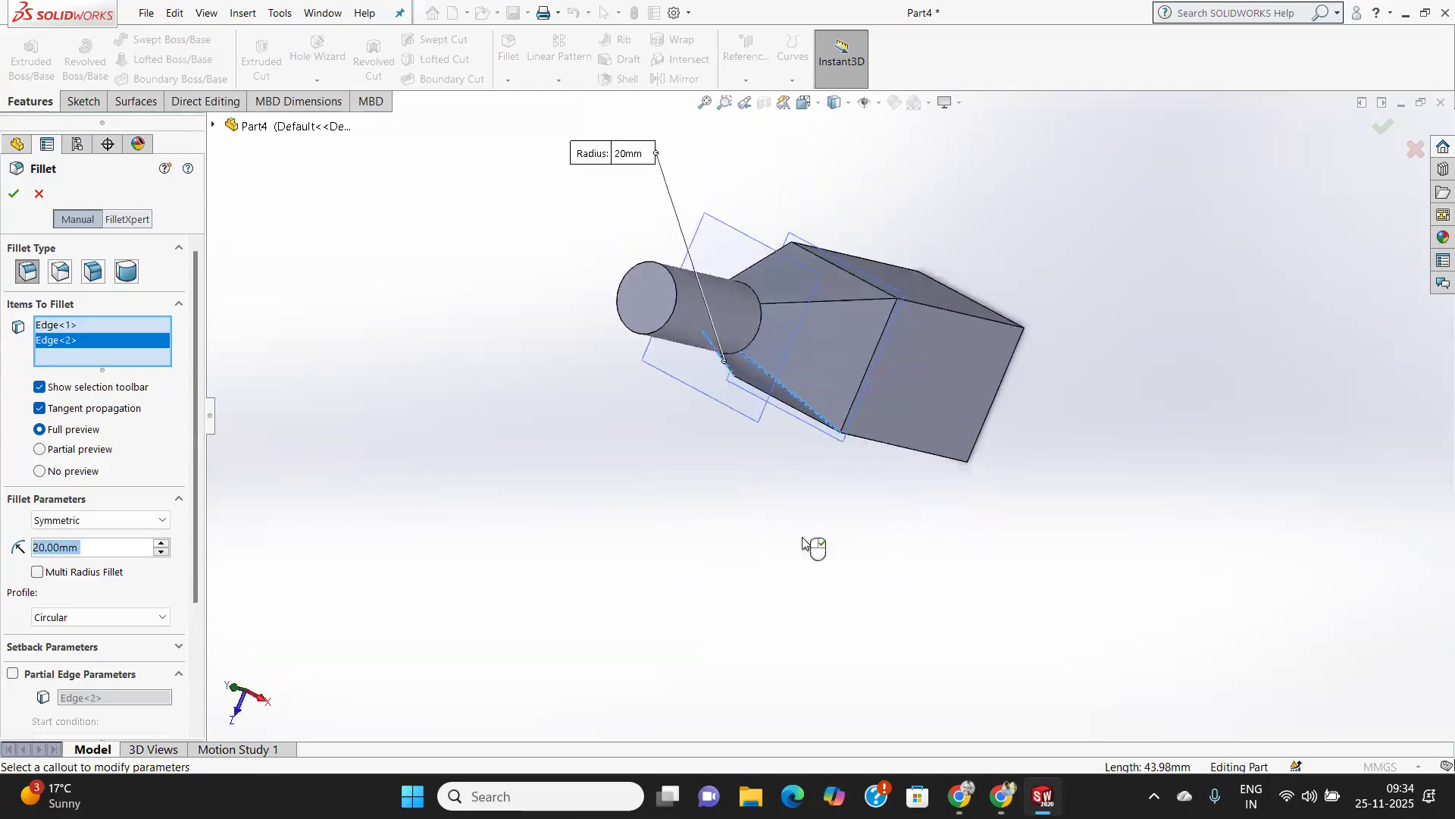
click(857, 304)
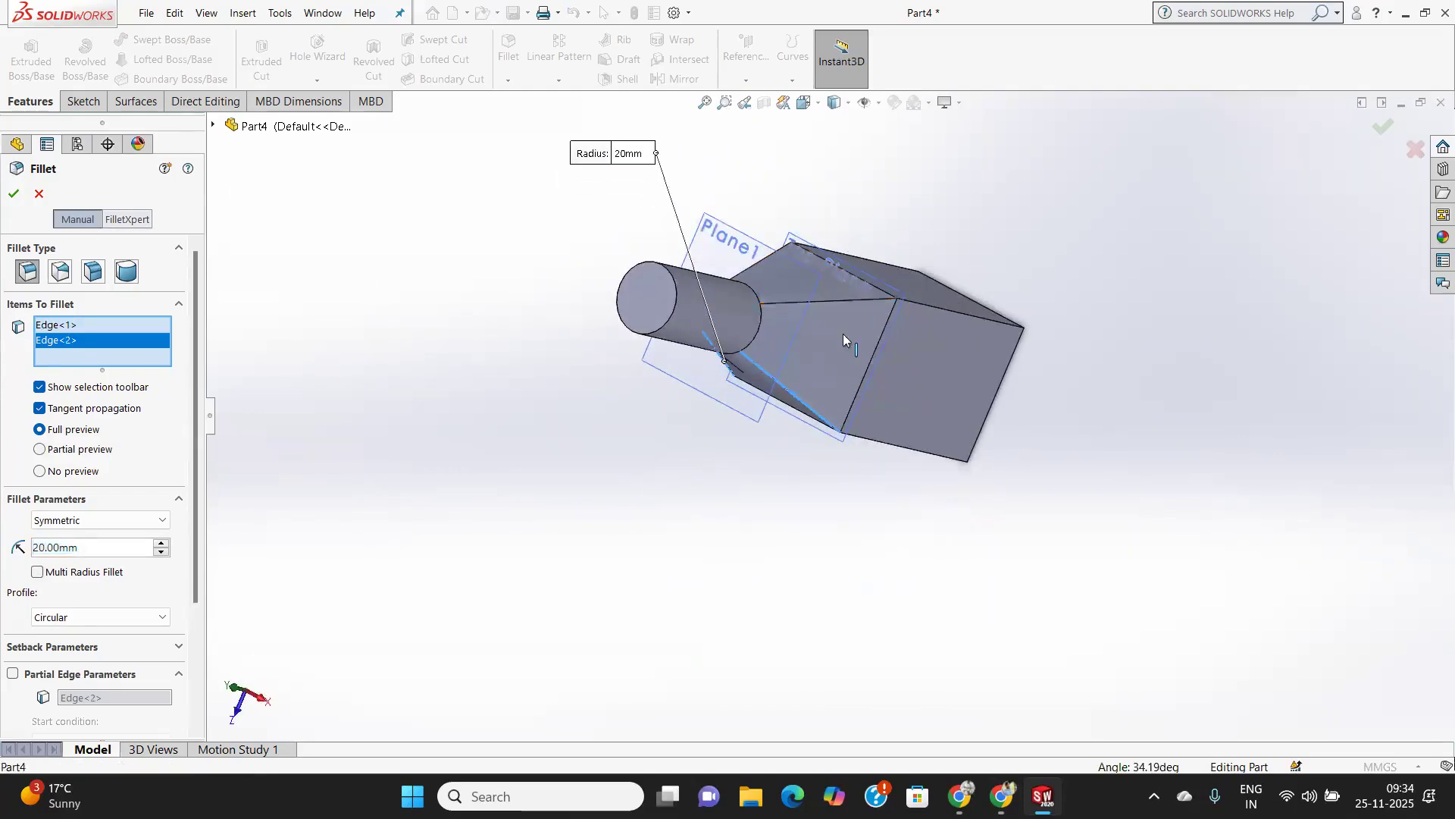
middle_drag(799, 362, 813, 390)
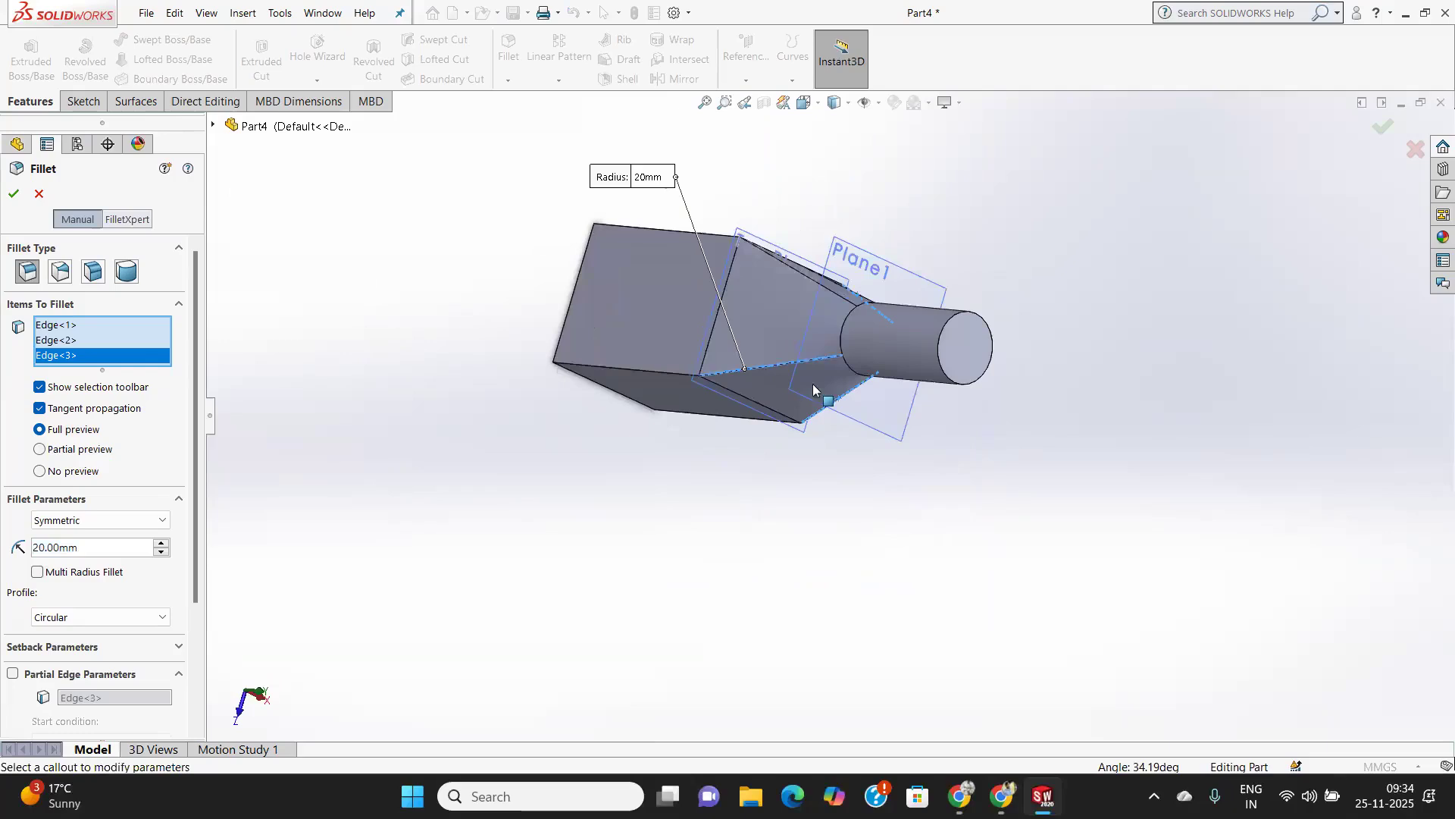
click(808, 280)
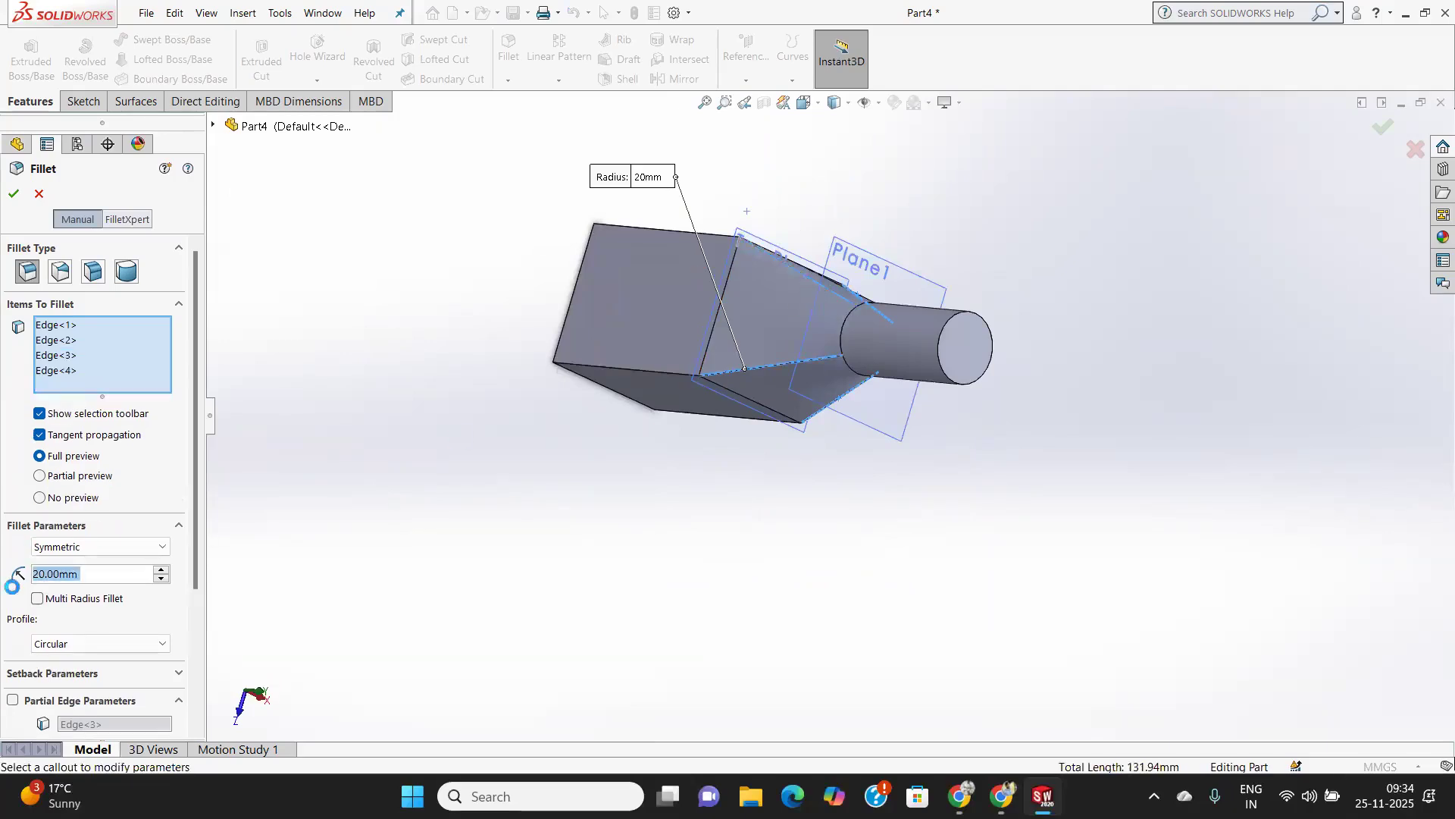
click(40, 476)
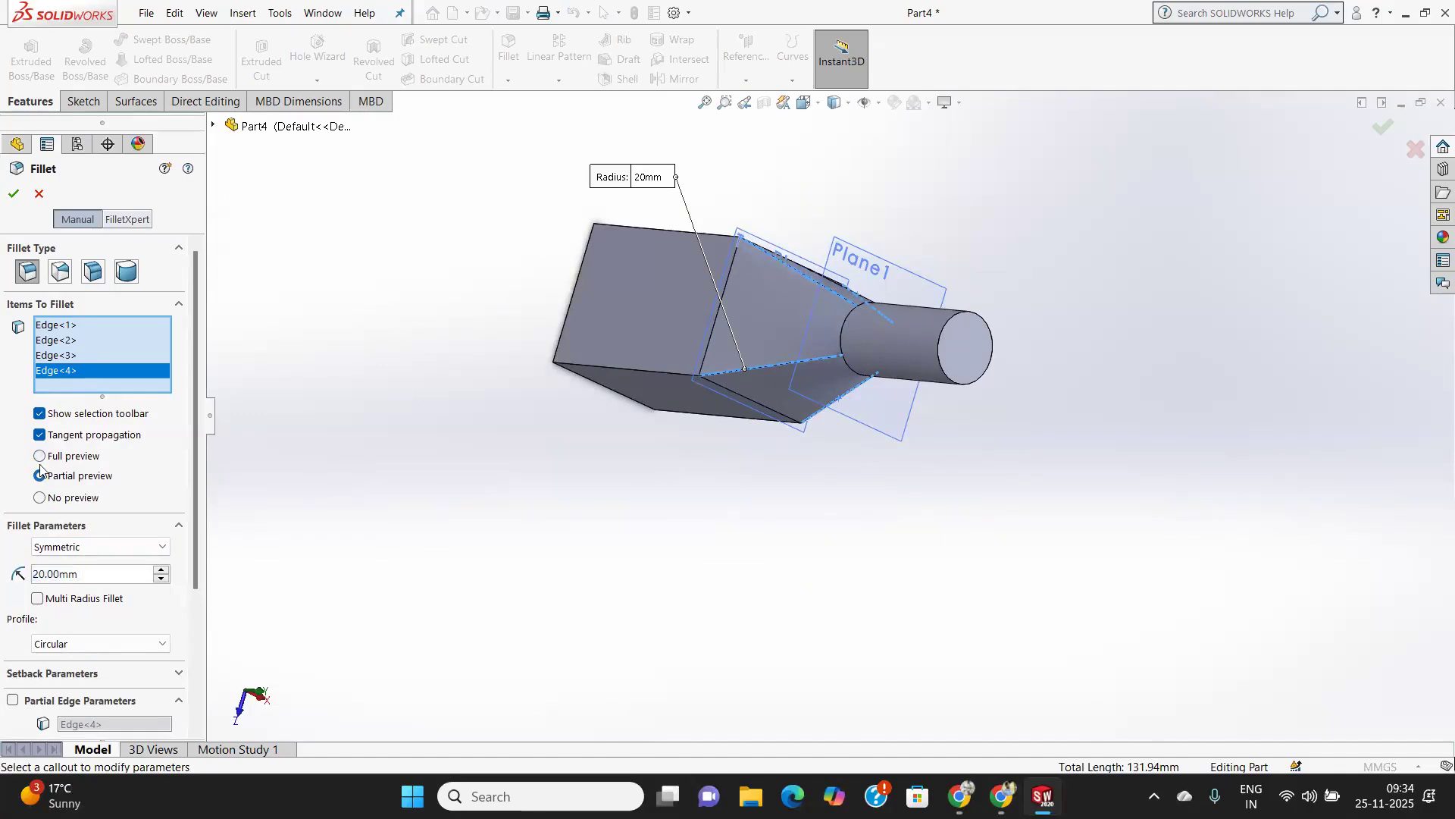
middle_drag(488, 500, 442, 285)
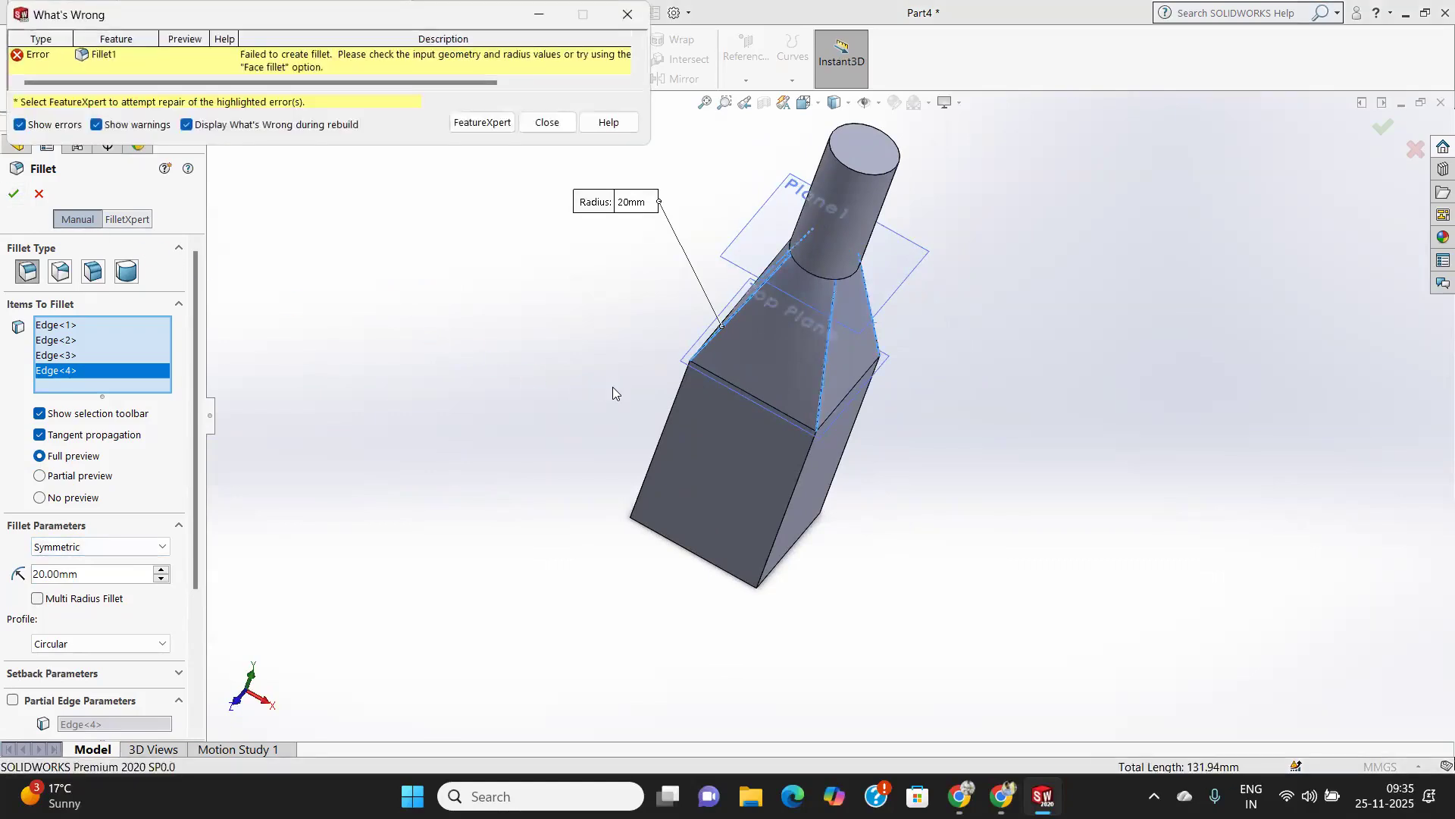
click(545, 122)
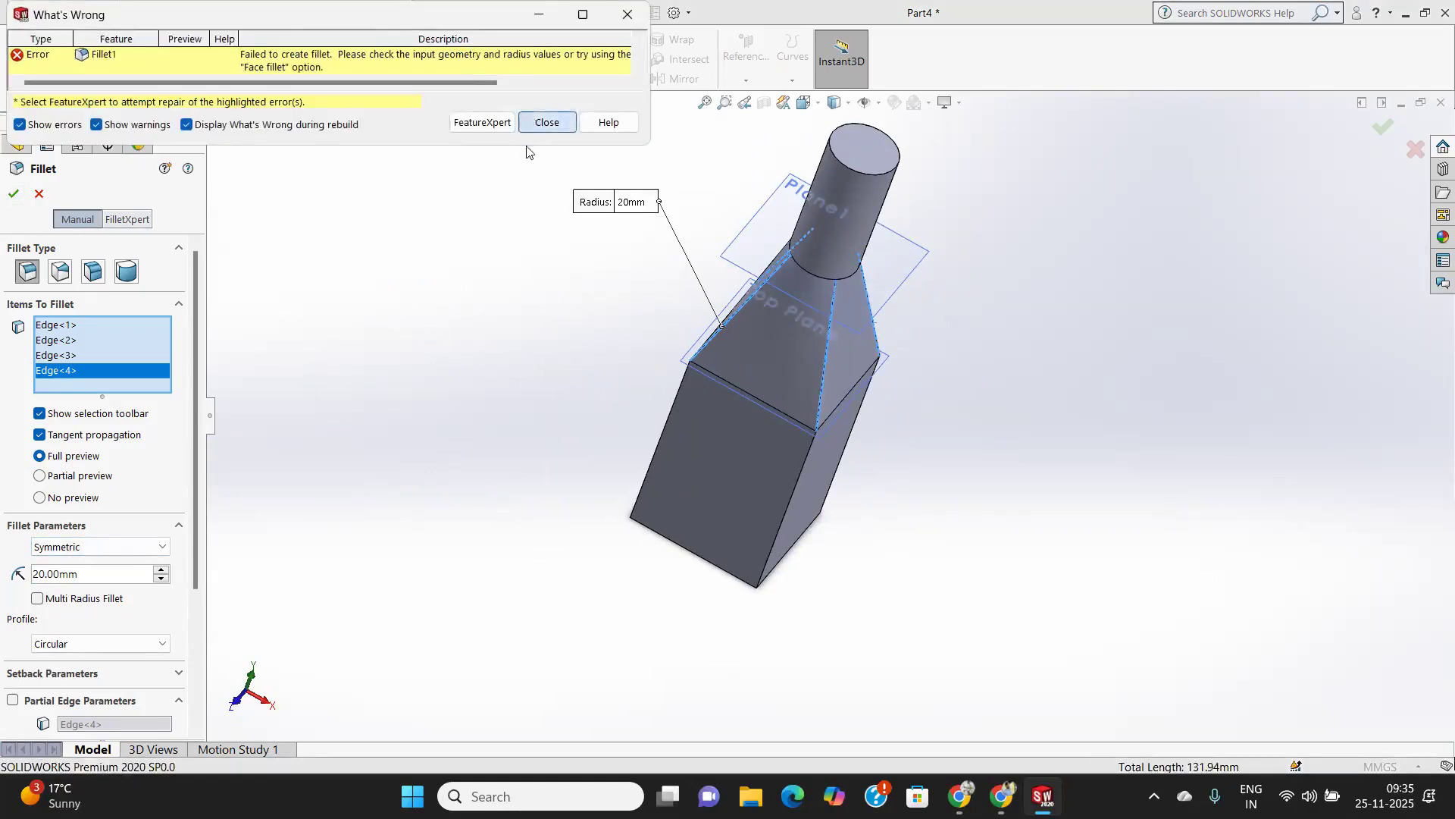
middle_drag(758, 387, 1023, 377)
key(ctrl+7)
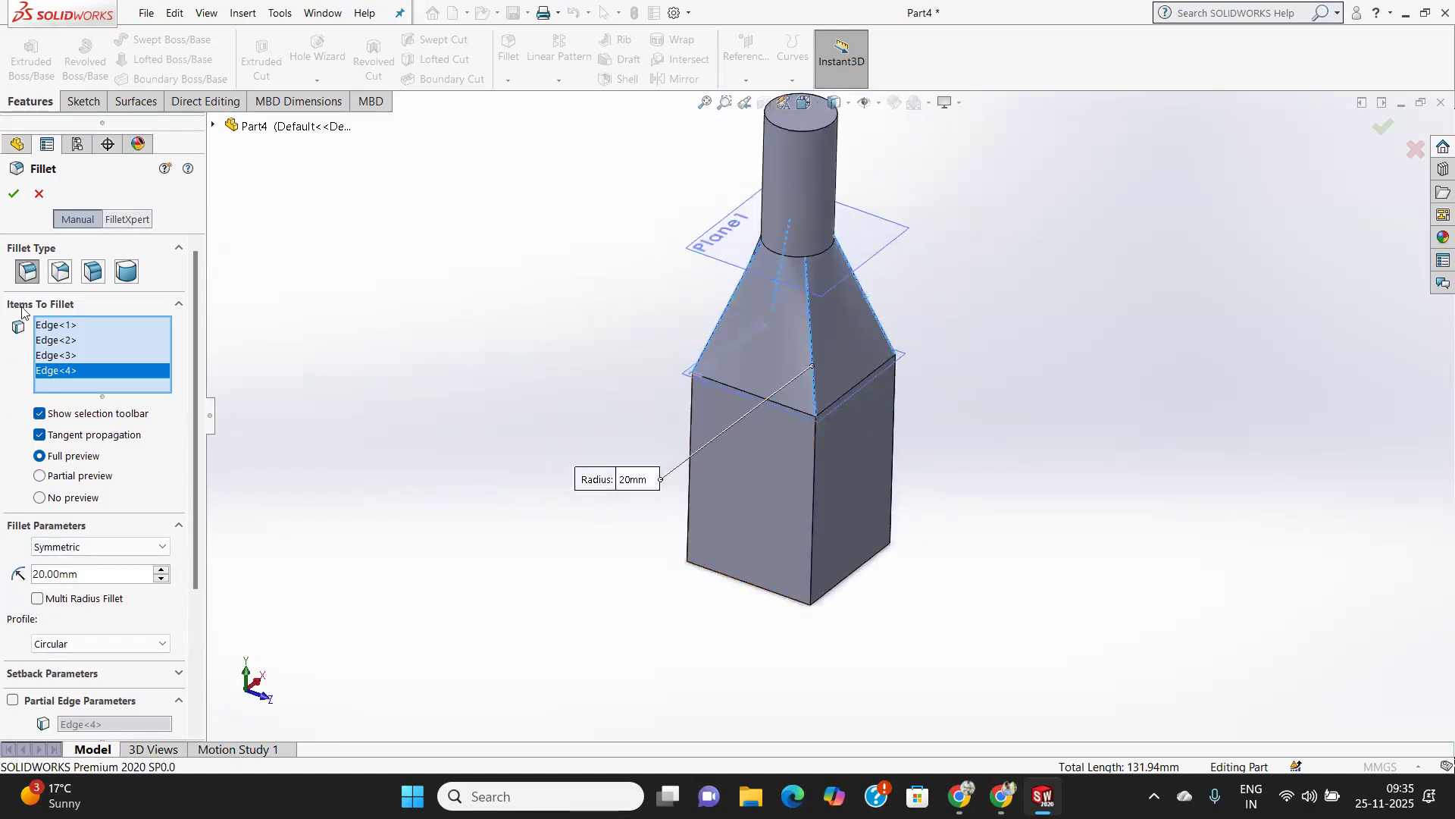
click(39, 193)
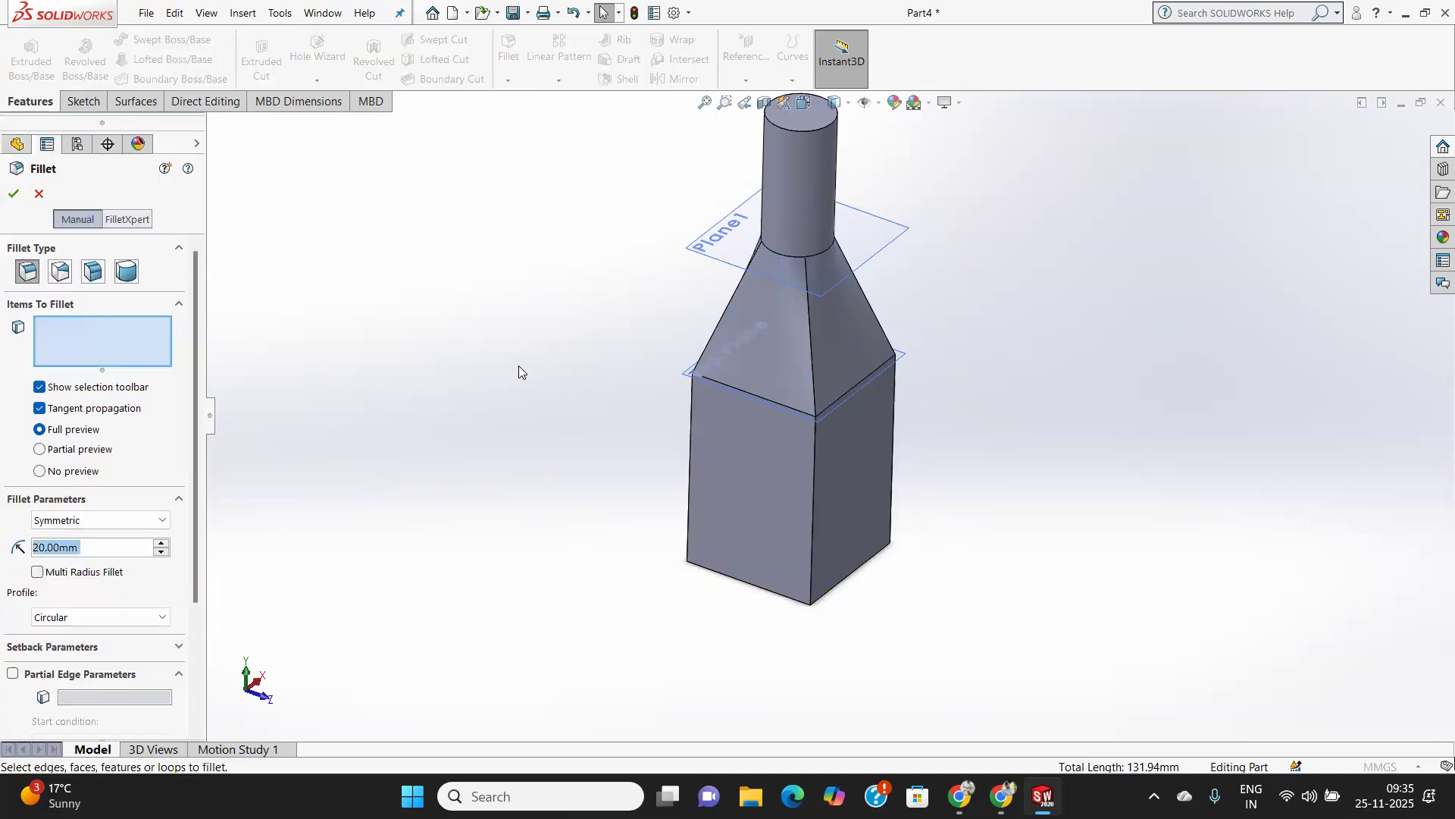
Start a Fillet with a 5 mm radius on three vertical edges of the square base.
text(10)
key(Return)
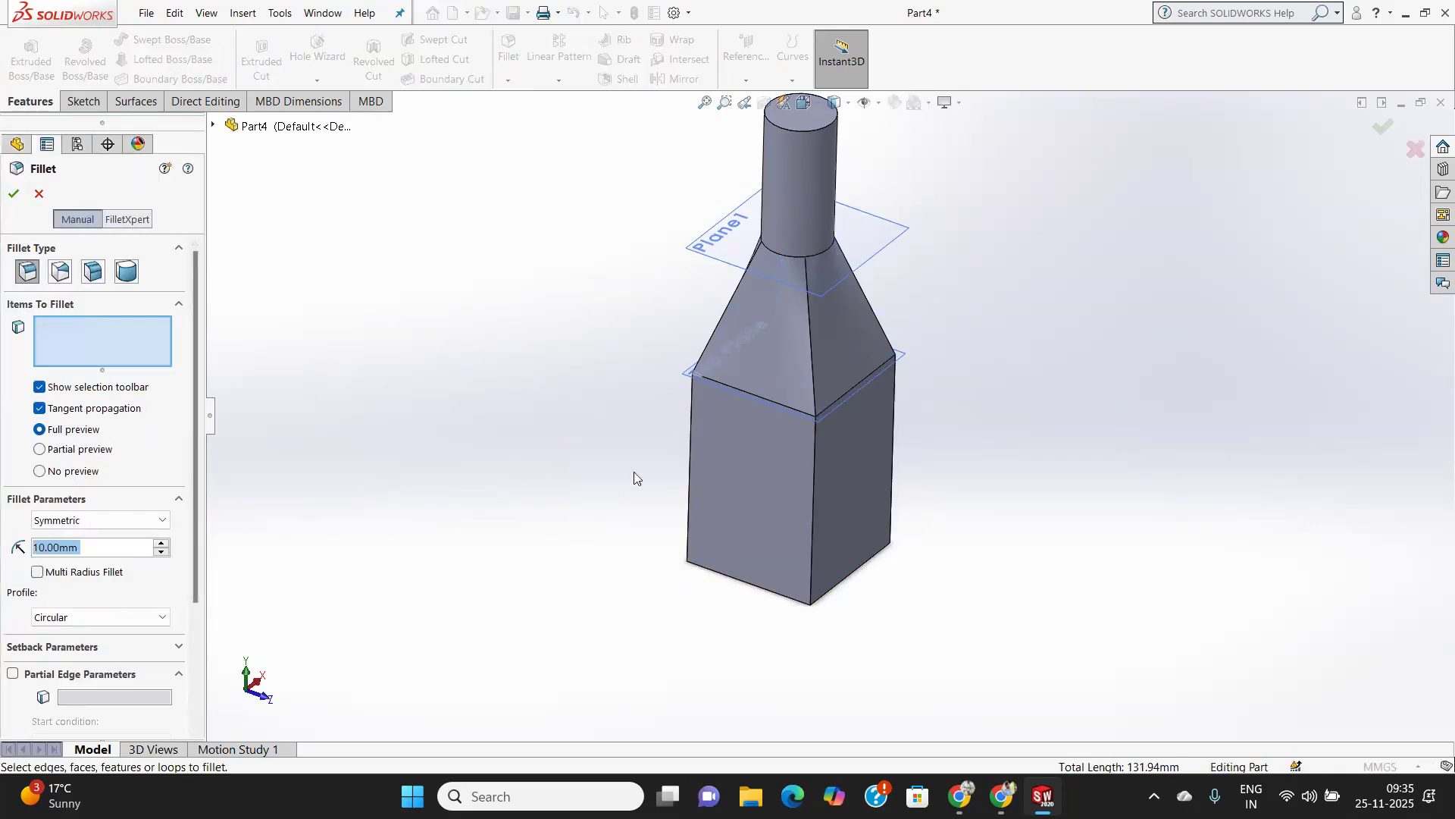
click(815, 495)
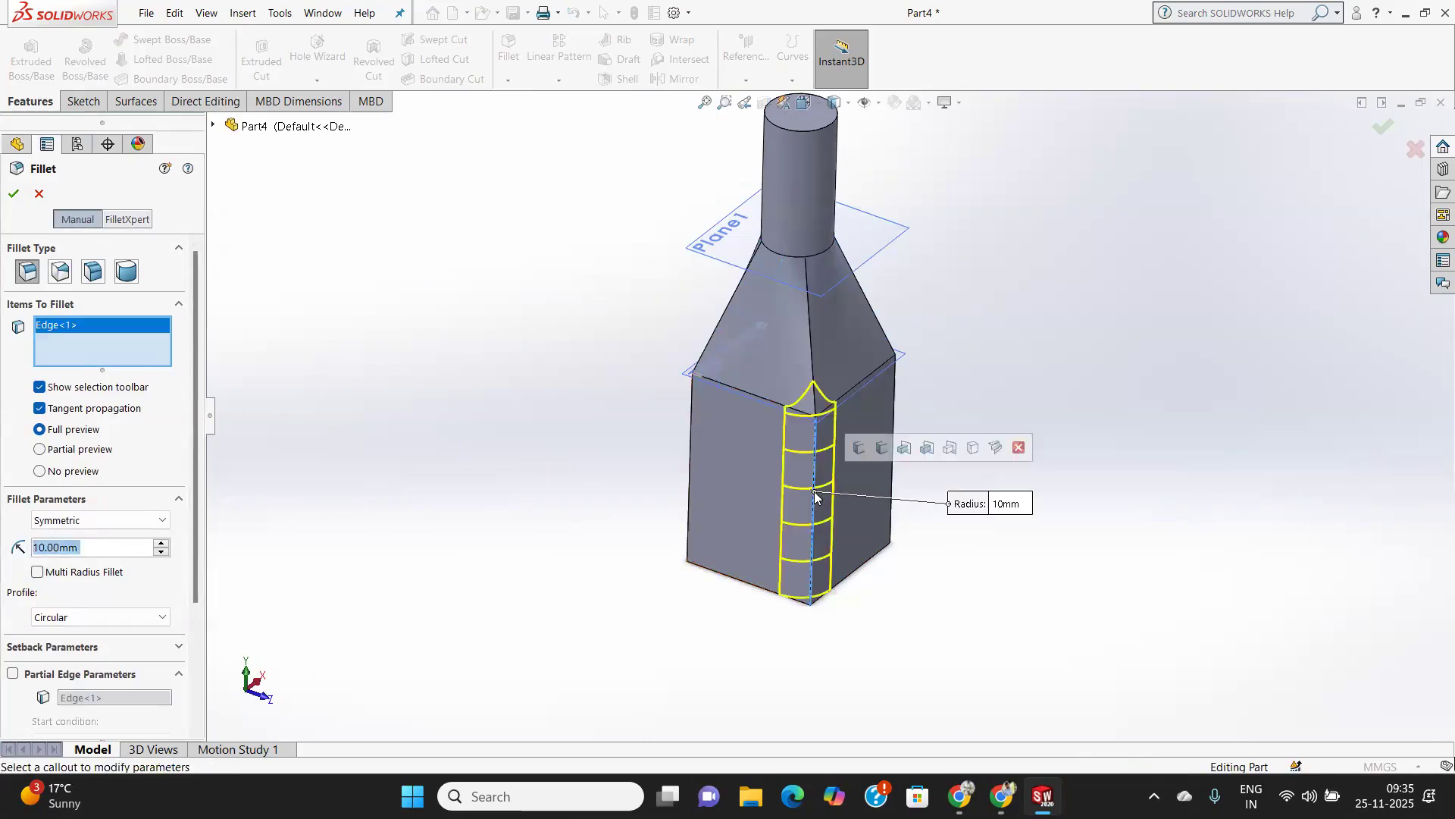
text(5)
key(Return)
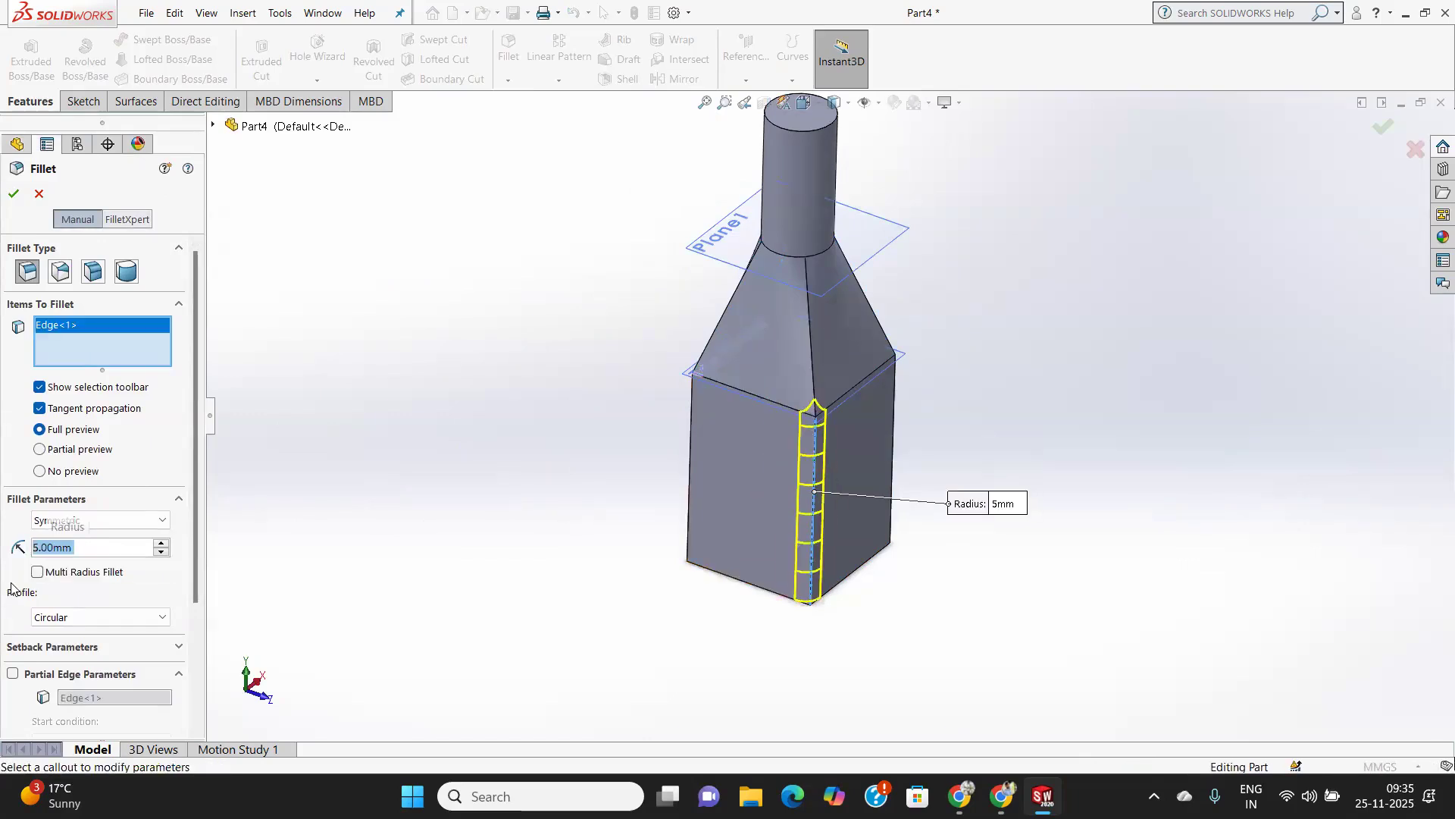
middle_drag(709, 580, 751, 598)
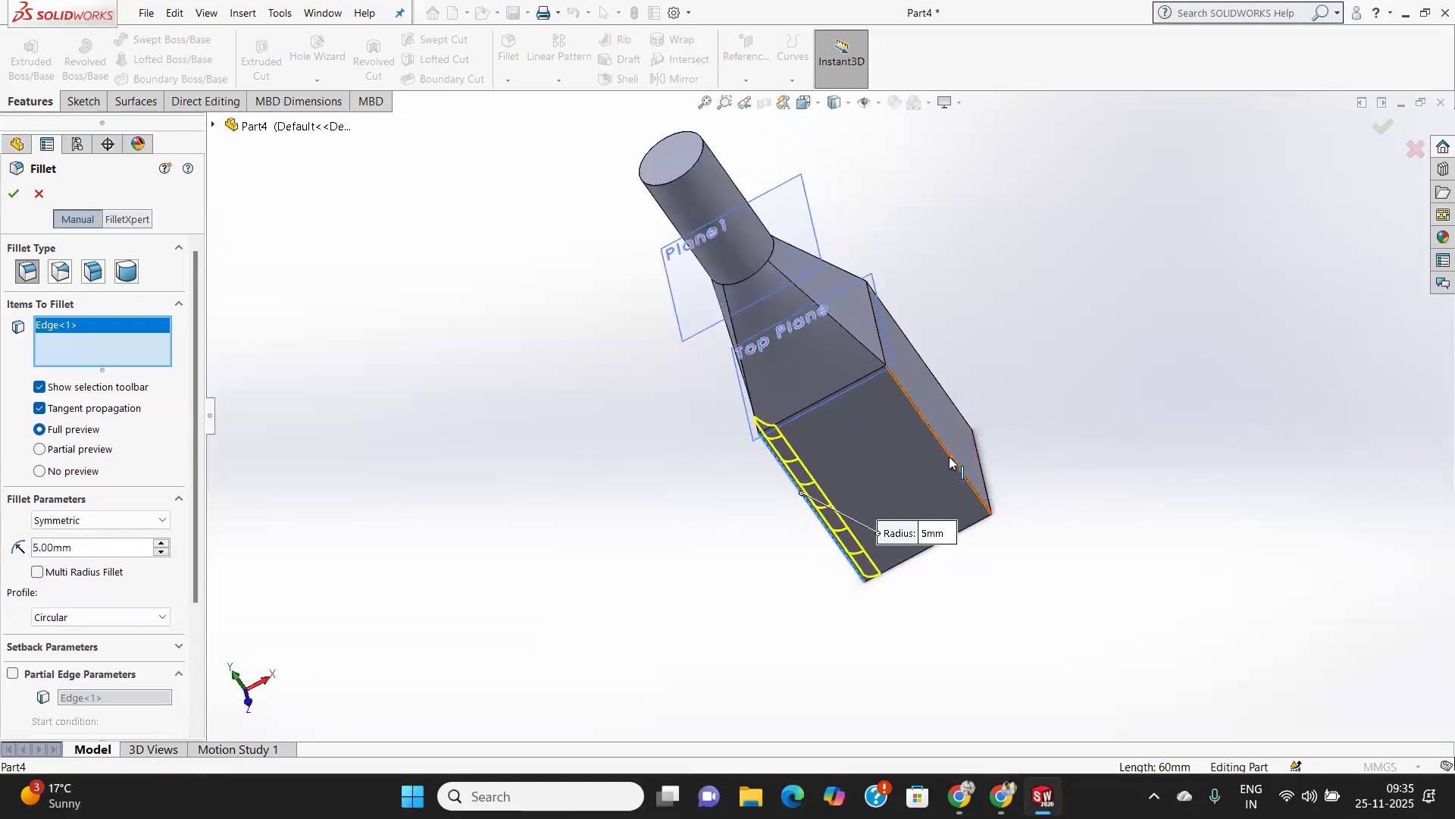
click(979, 455)
middle_drag(980, 455, 926, 607)
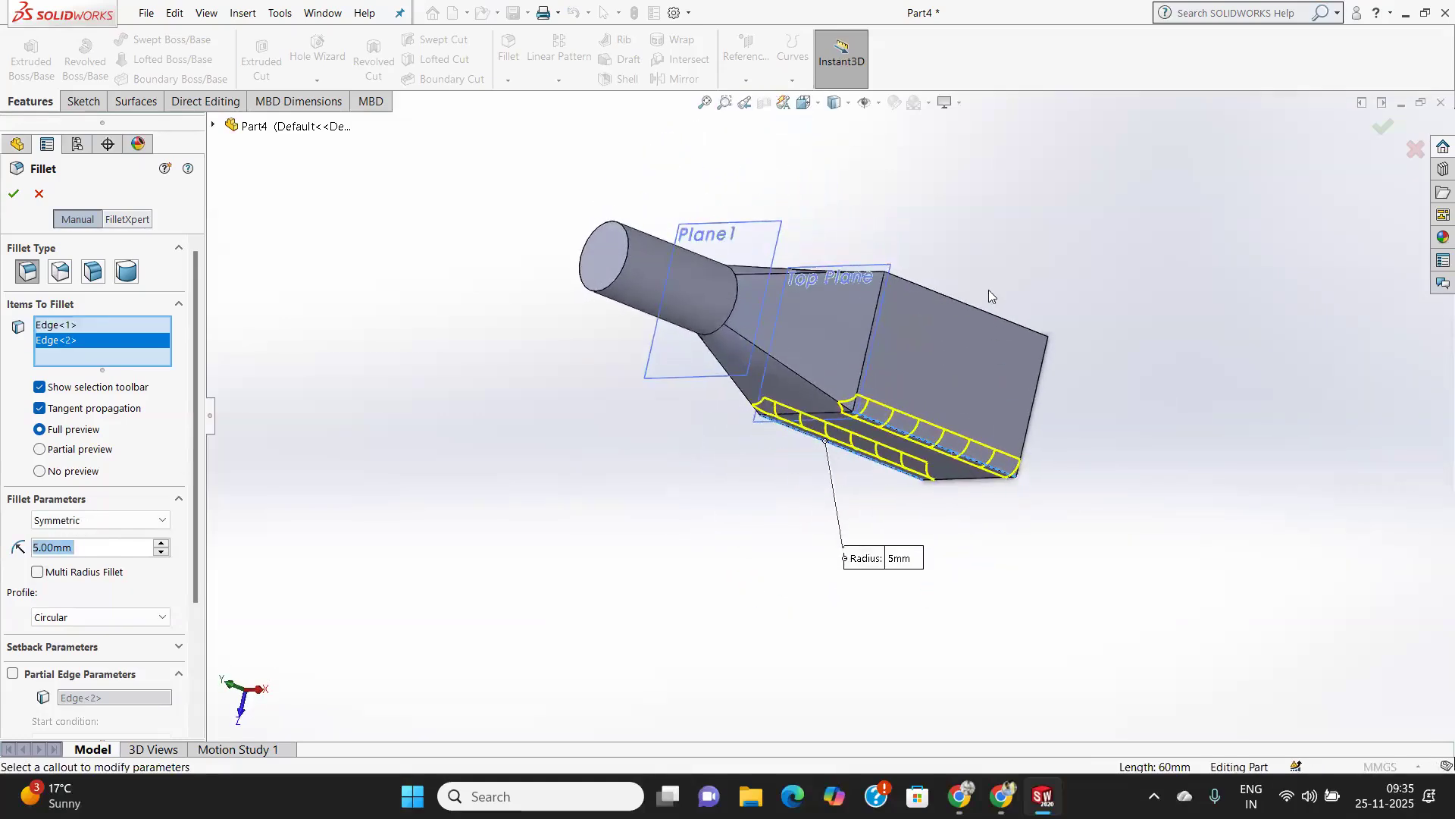
click(980, 313)
middle_drag(962, 367, 1145, 388)
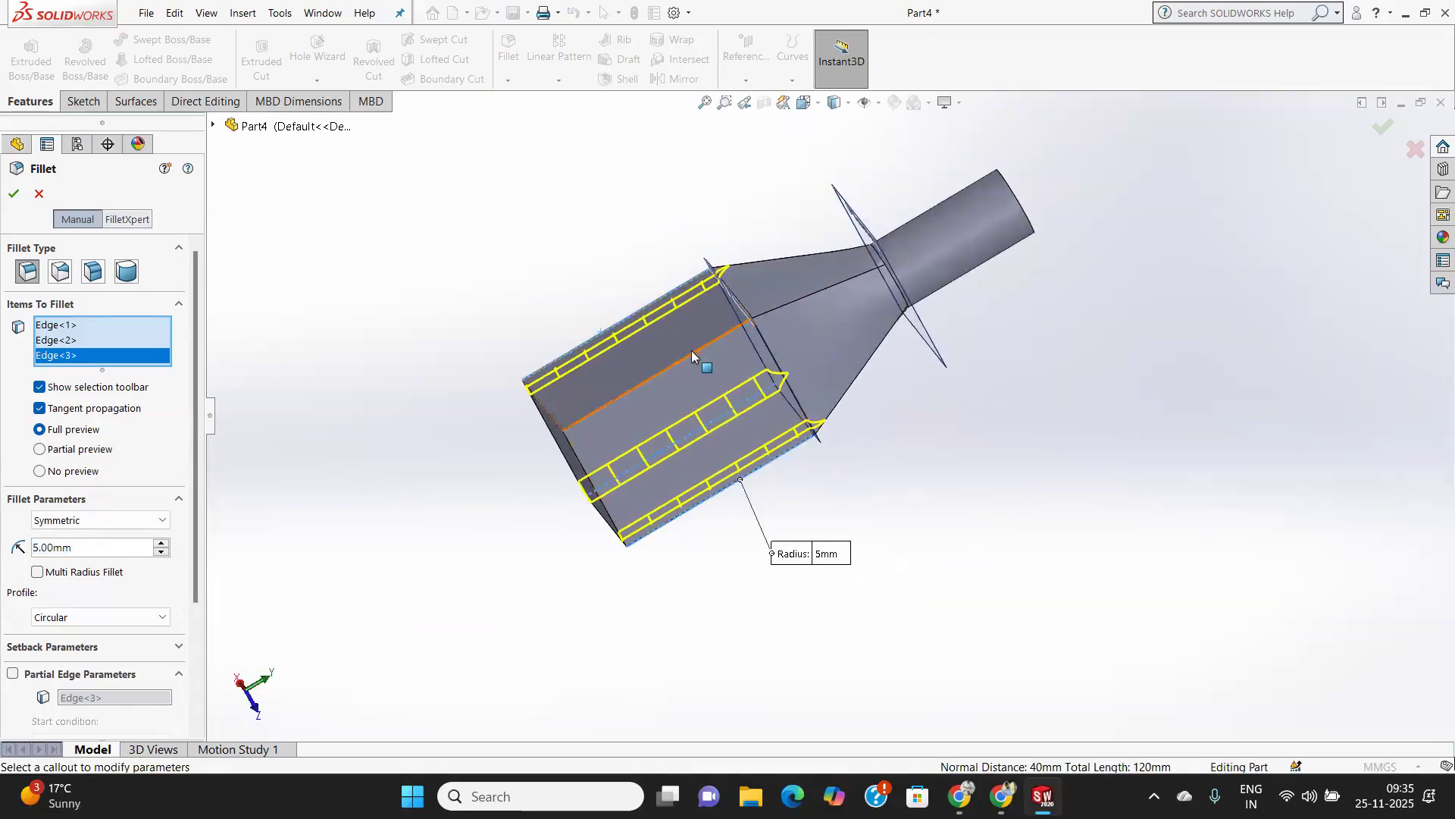
Add the side face at the fourth vertical edge and the three remaining bottom edges to the 5 mm fillet, and apply it.
click(693, 350)
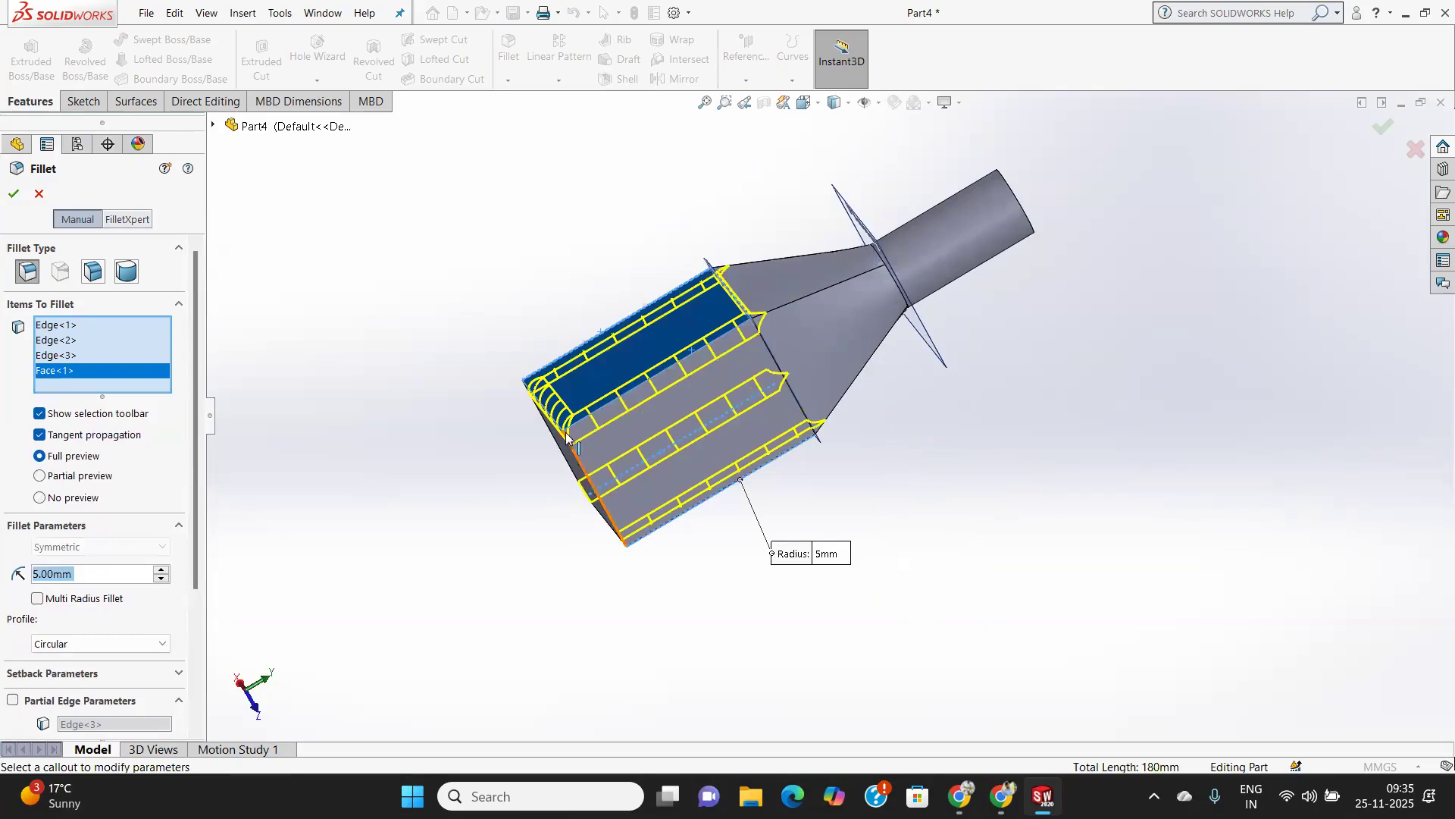
middle_drag(623, 408, 670, 506)
click(683, 491)
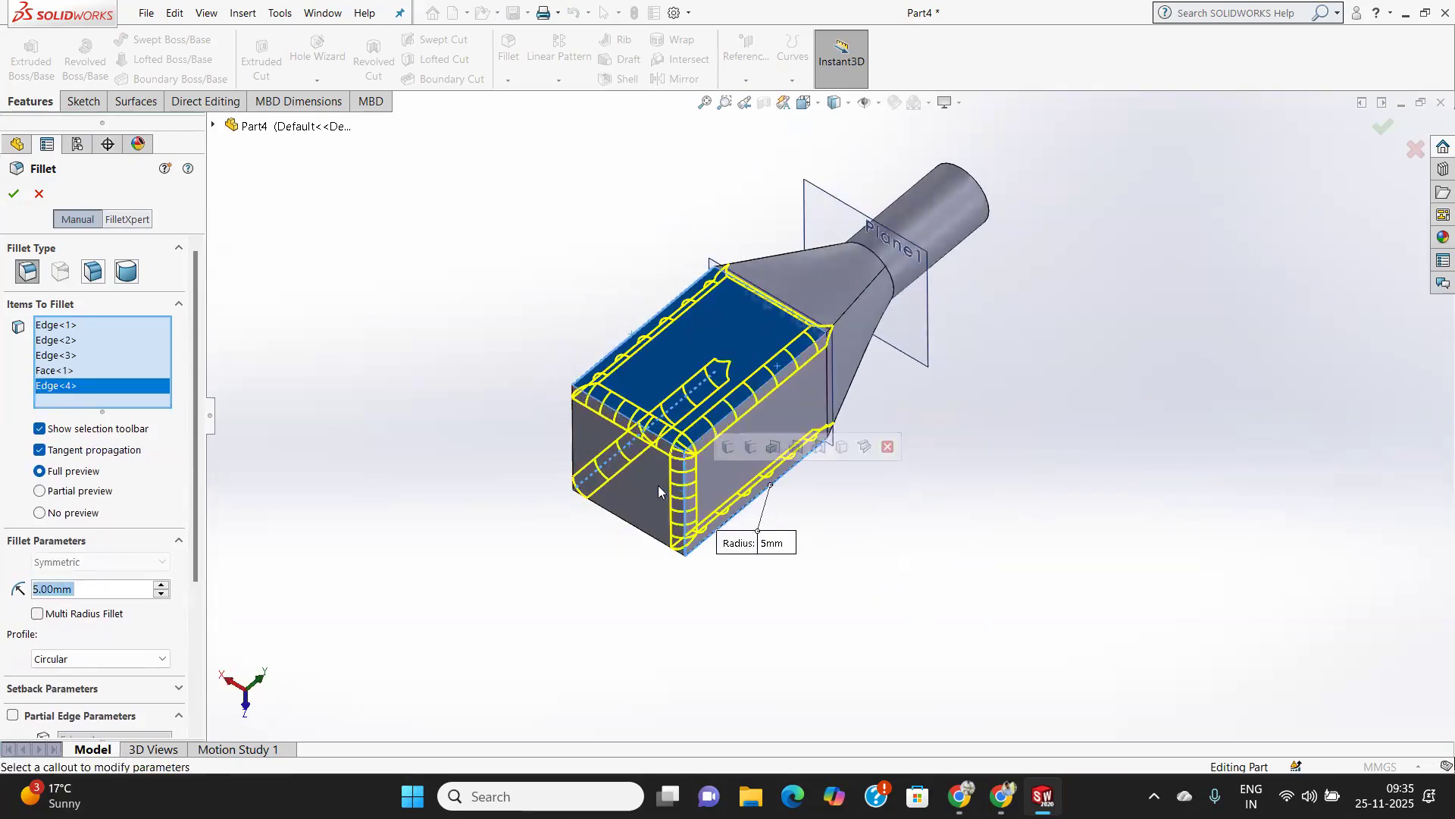
middle_drag(648, 458, 725, 505)
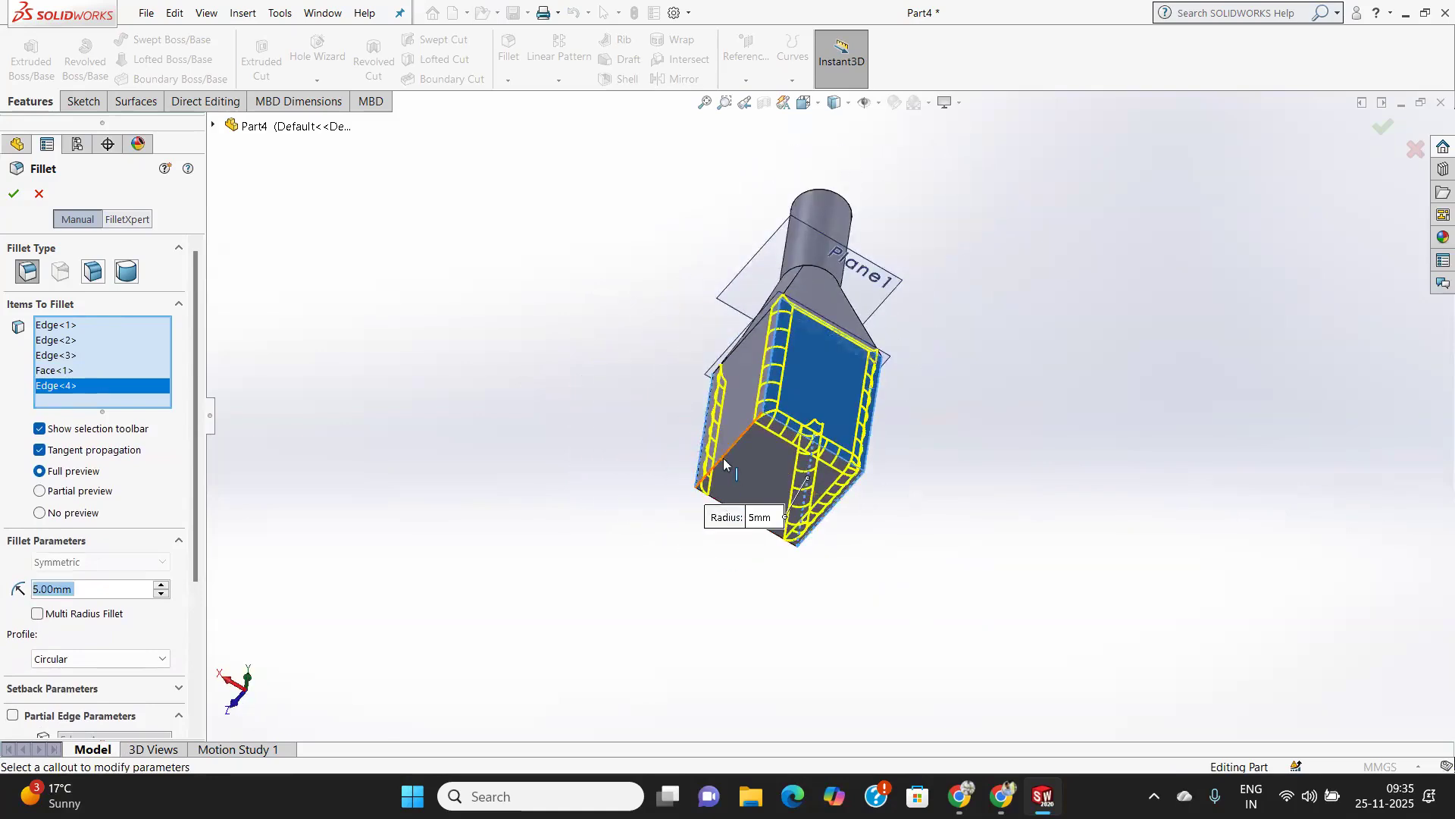
click(724, 464)
middle_drag(728, 455, 877, 358)
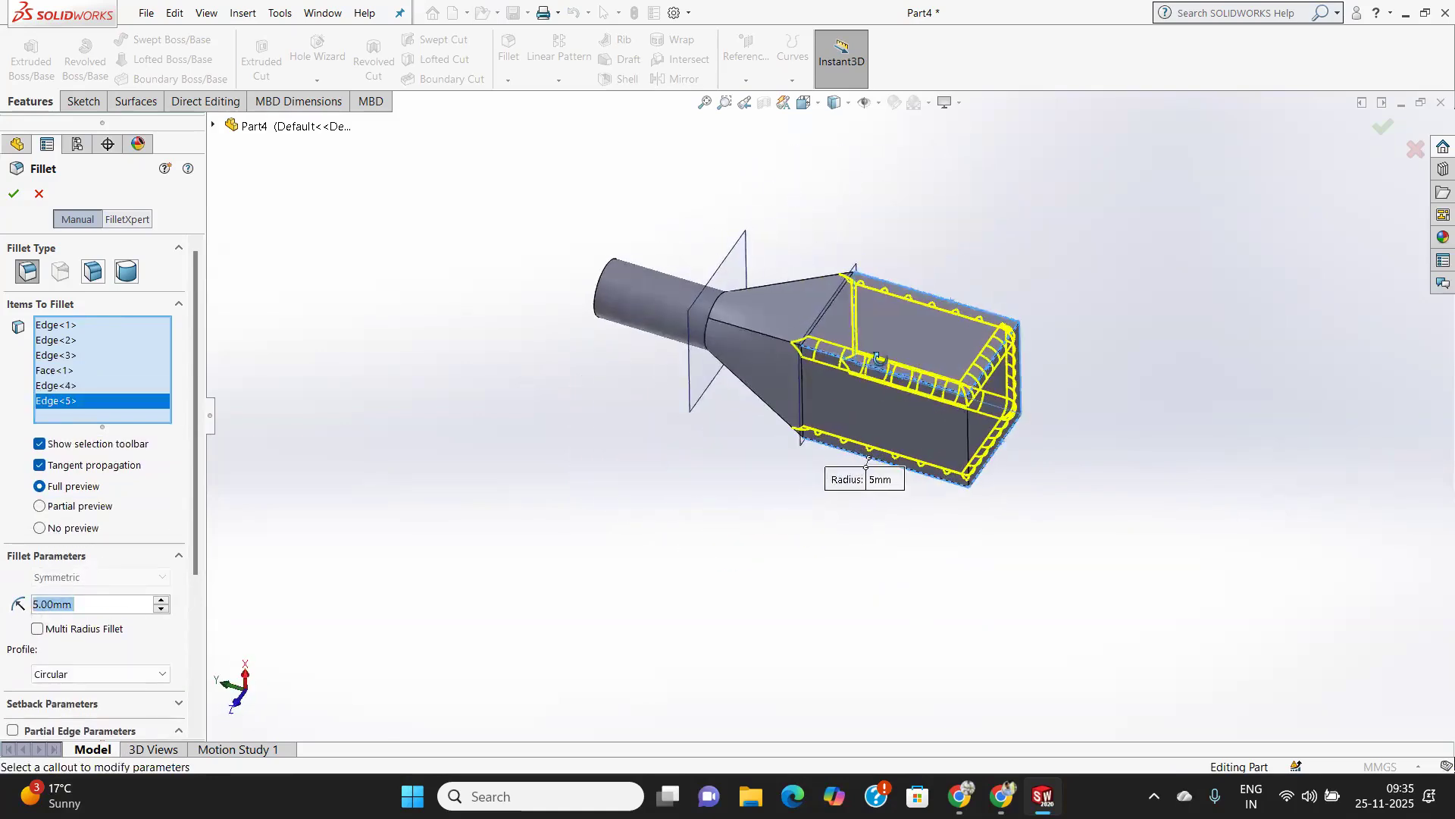
click(965, 432)
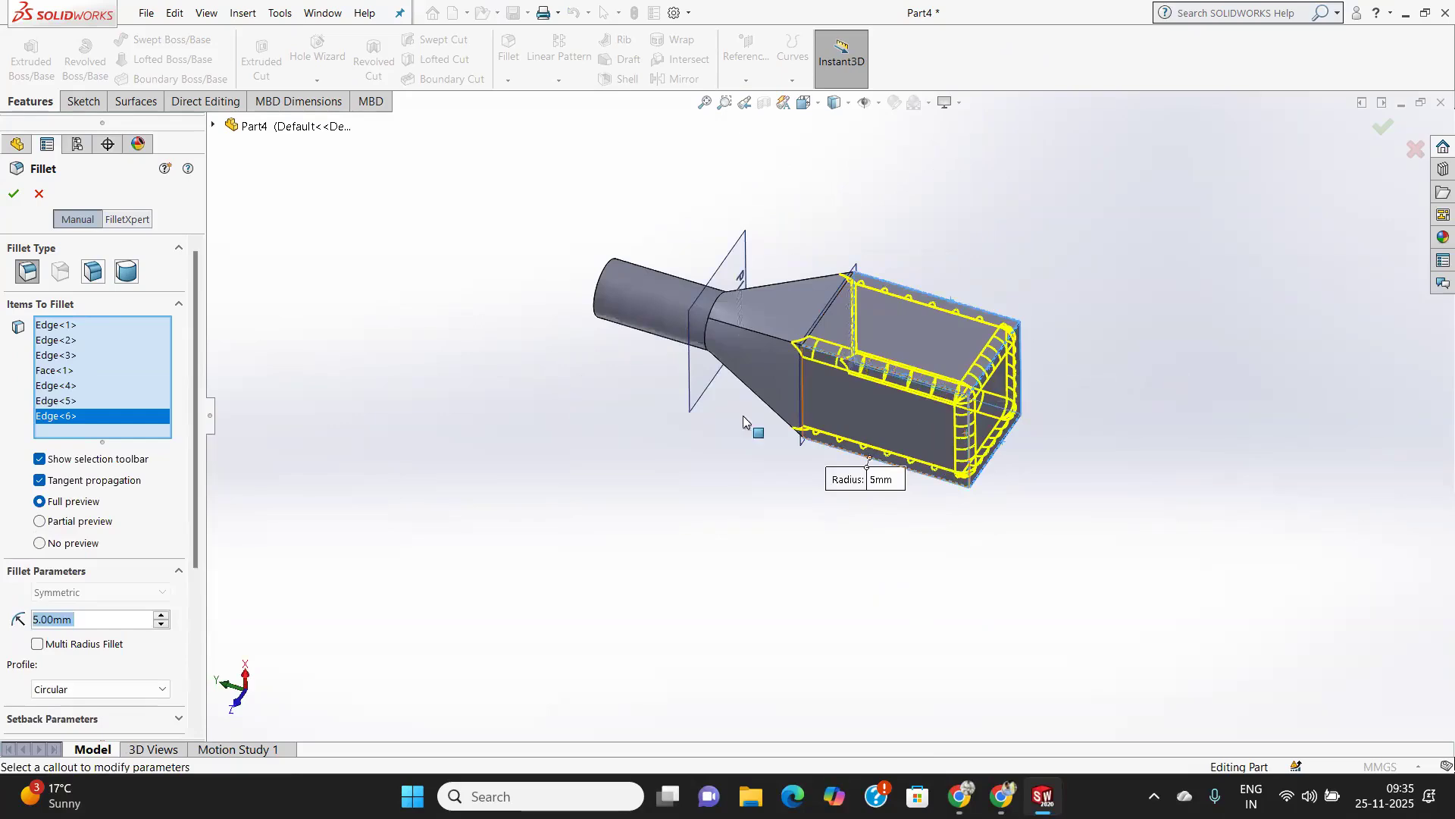
click(13, 194)
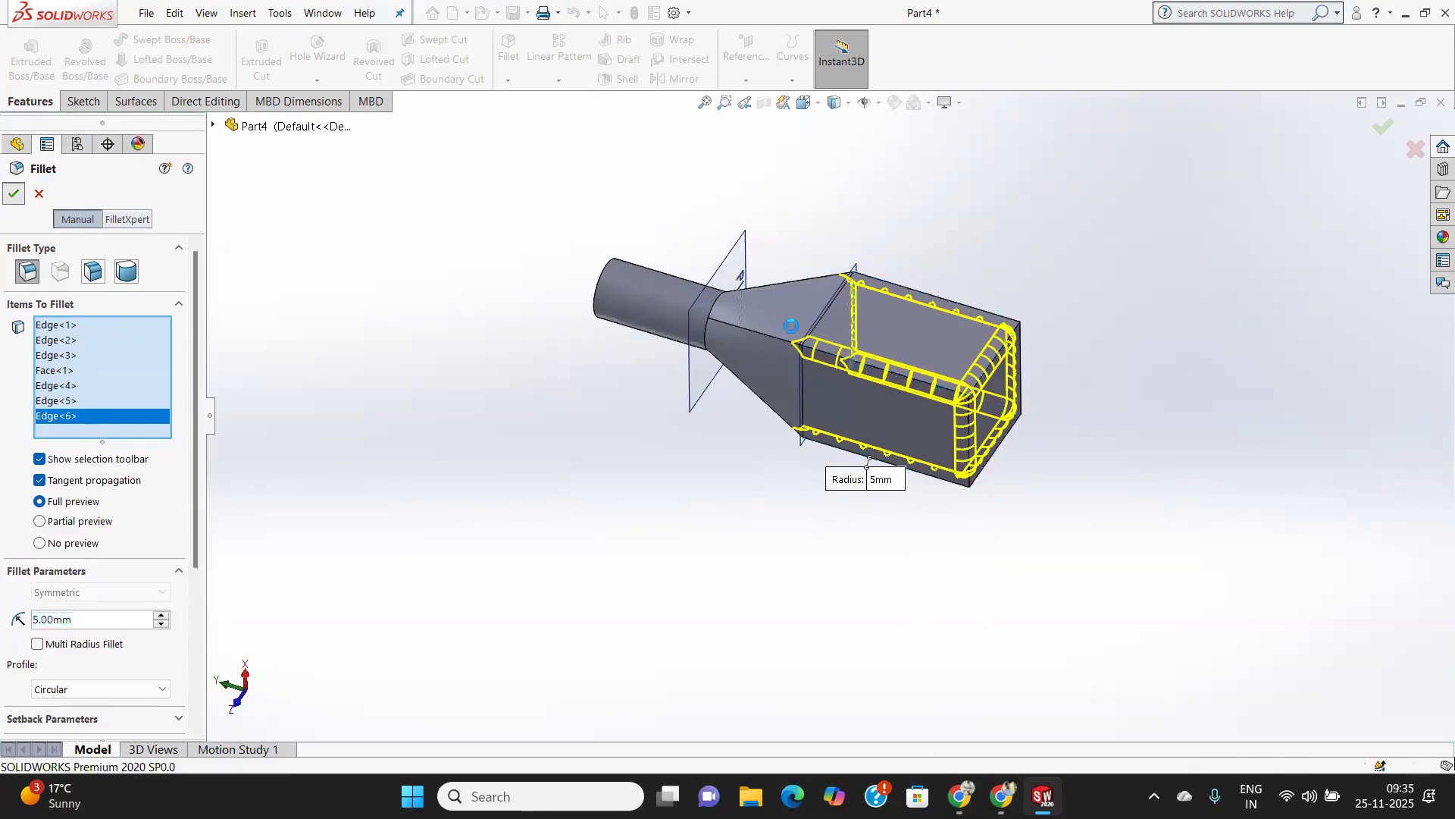
Start another Fillet on one slanted corner edge of the loft with a 4 mm radius.
middle_drag(922, 339, 816, 518)
middle_drag(826, 438, 828, 393)
scroll(827, 392, up, 3)
scroll(829, 375, down, 5)
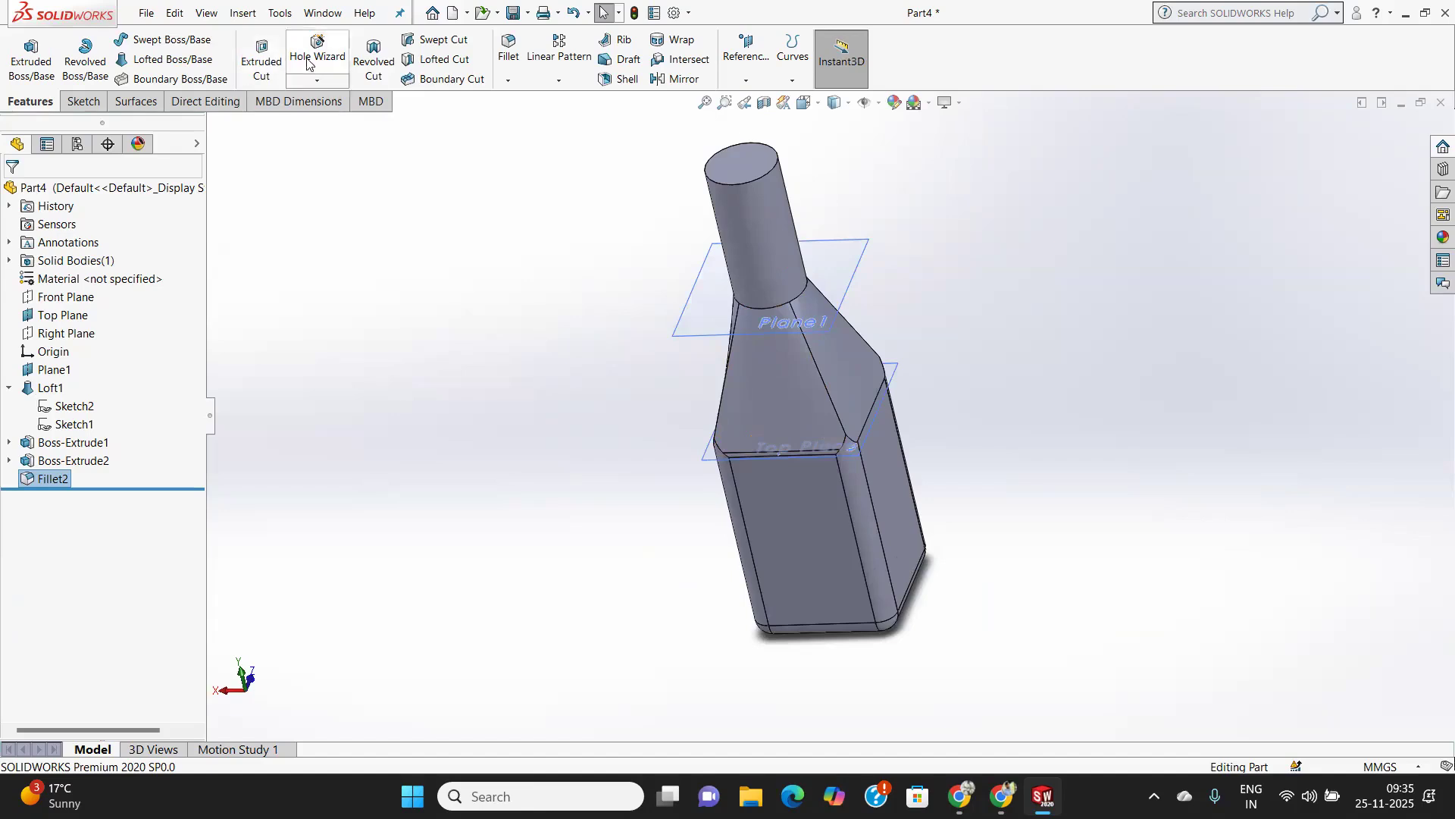
click(817, 374)
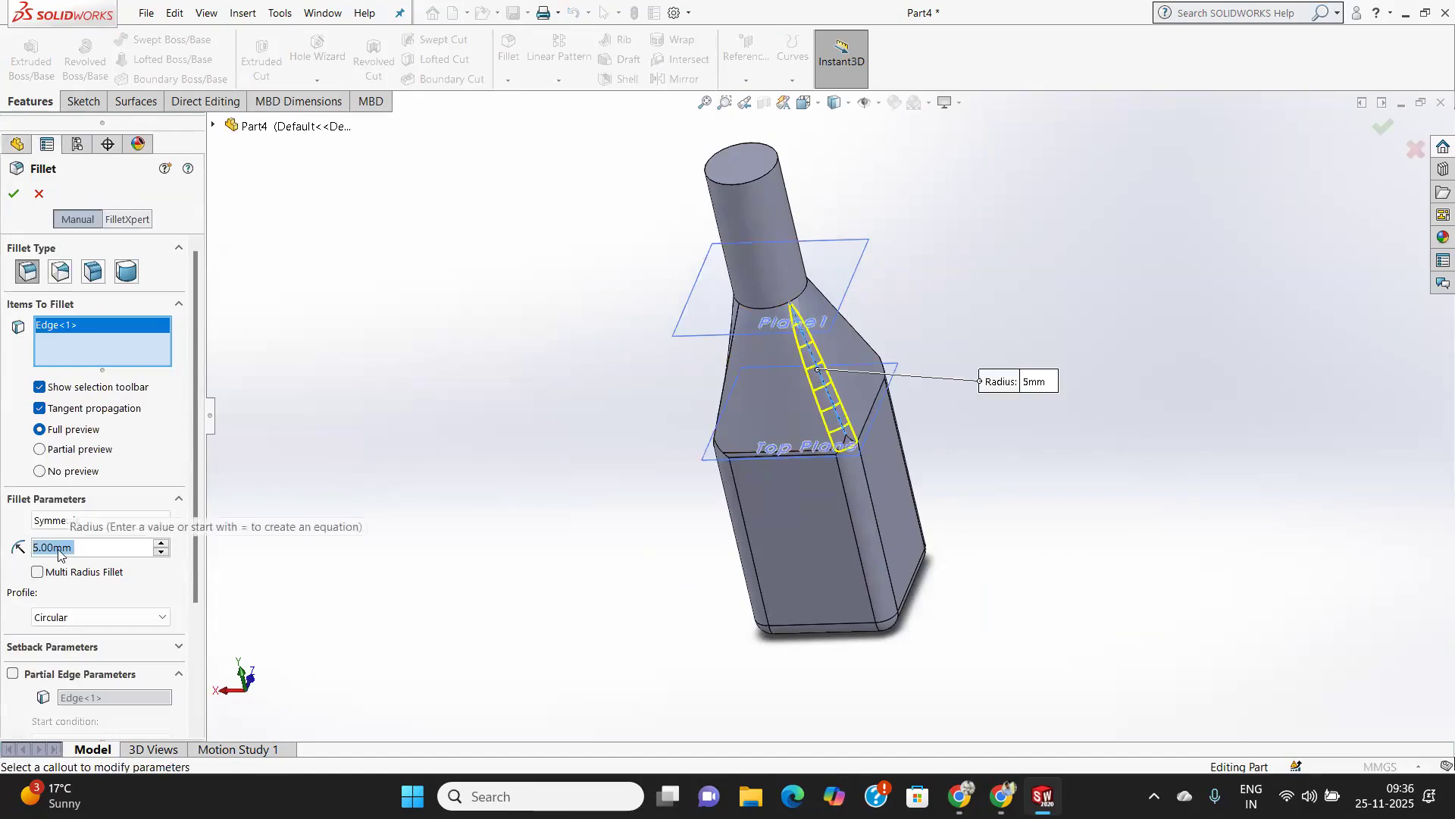
text(3)
key(Return)
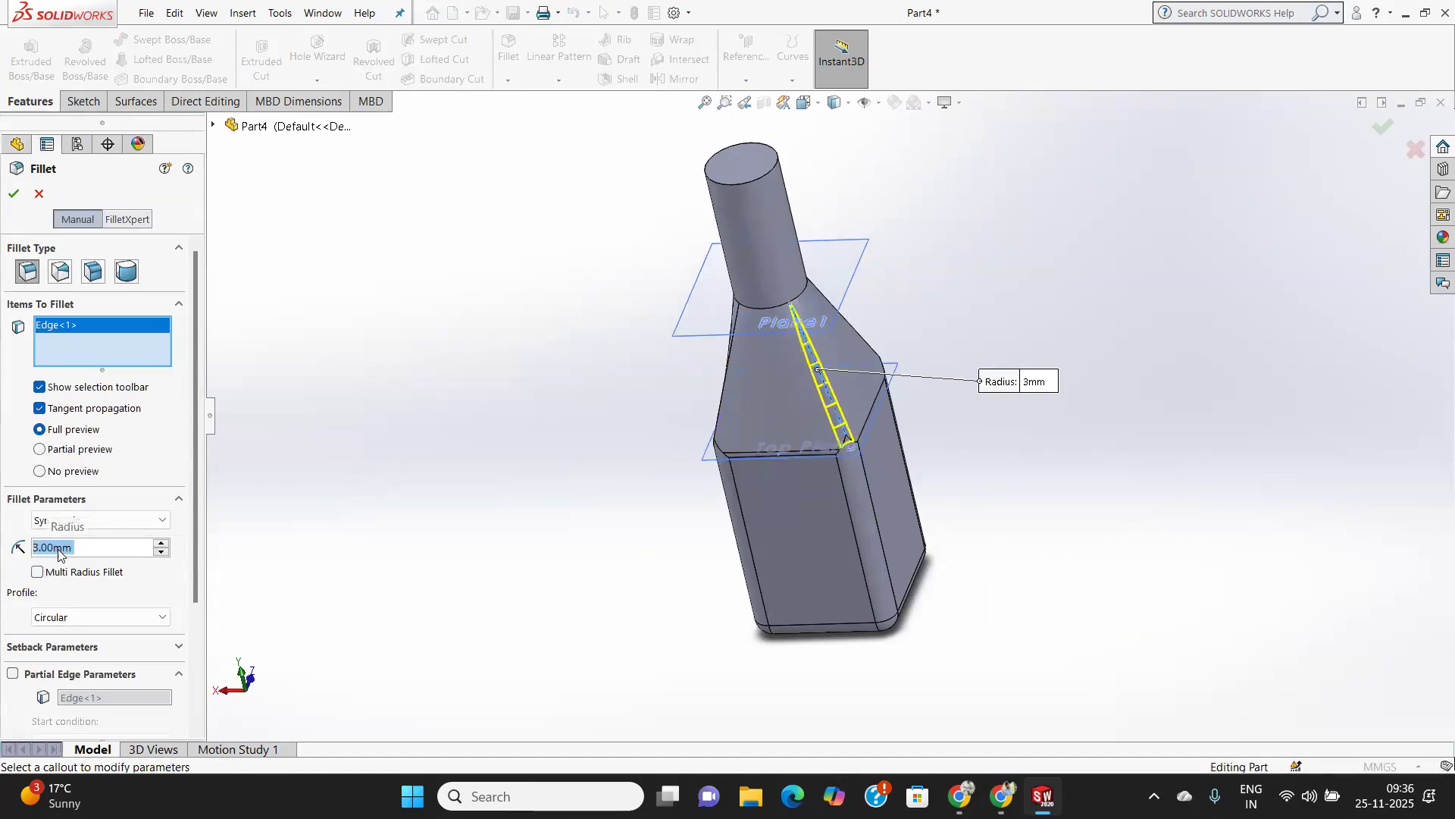
text(4)
key(Return)
Add the other three slanted loft edges to the 4 mm fillet and apply it.
middle_drag(669, 465, 753, 558)
click(762, 423)
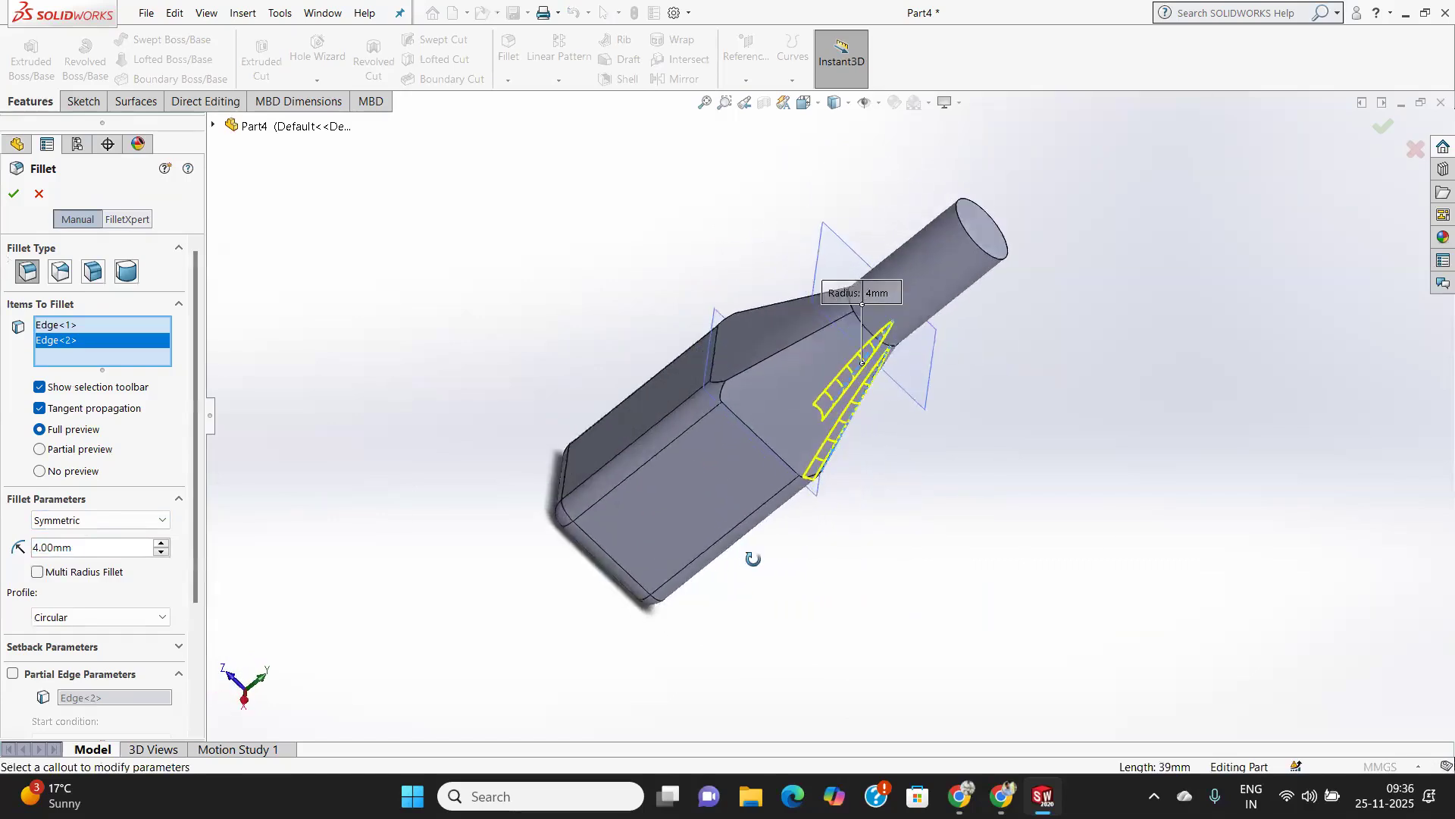
click(731, 388)
middle_drag(731, 388, 601, 397)
click(785, 387)
click(15, 196)
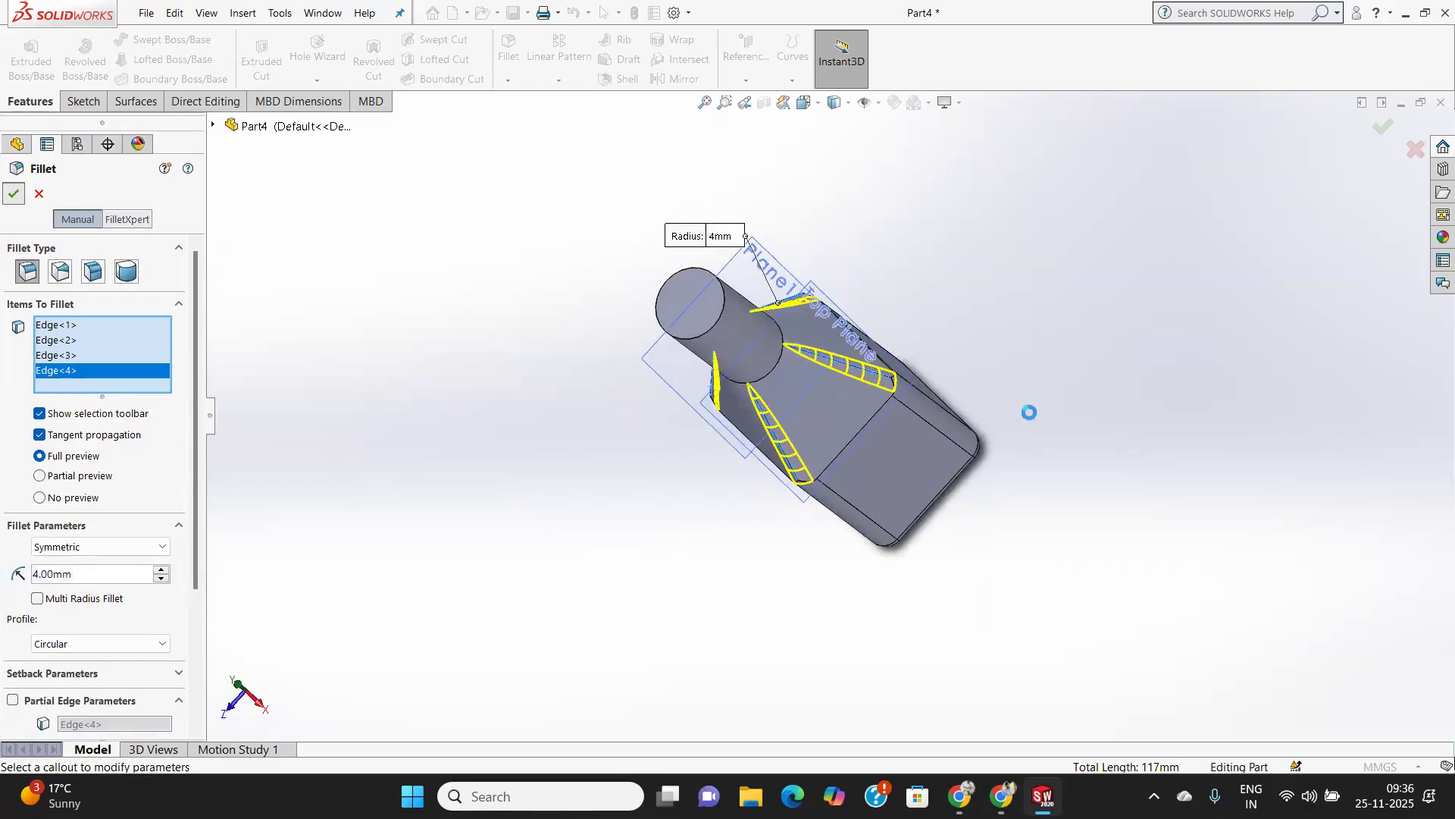
Fillet the circular edge where the cylindrical neck meets the loft with an 8 mm radius.
middle_drag(820, 432, 792, 317)
scroll(789, 317, down, 4)
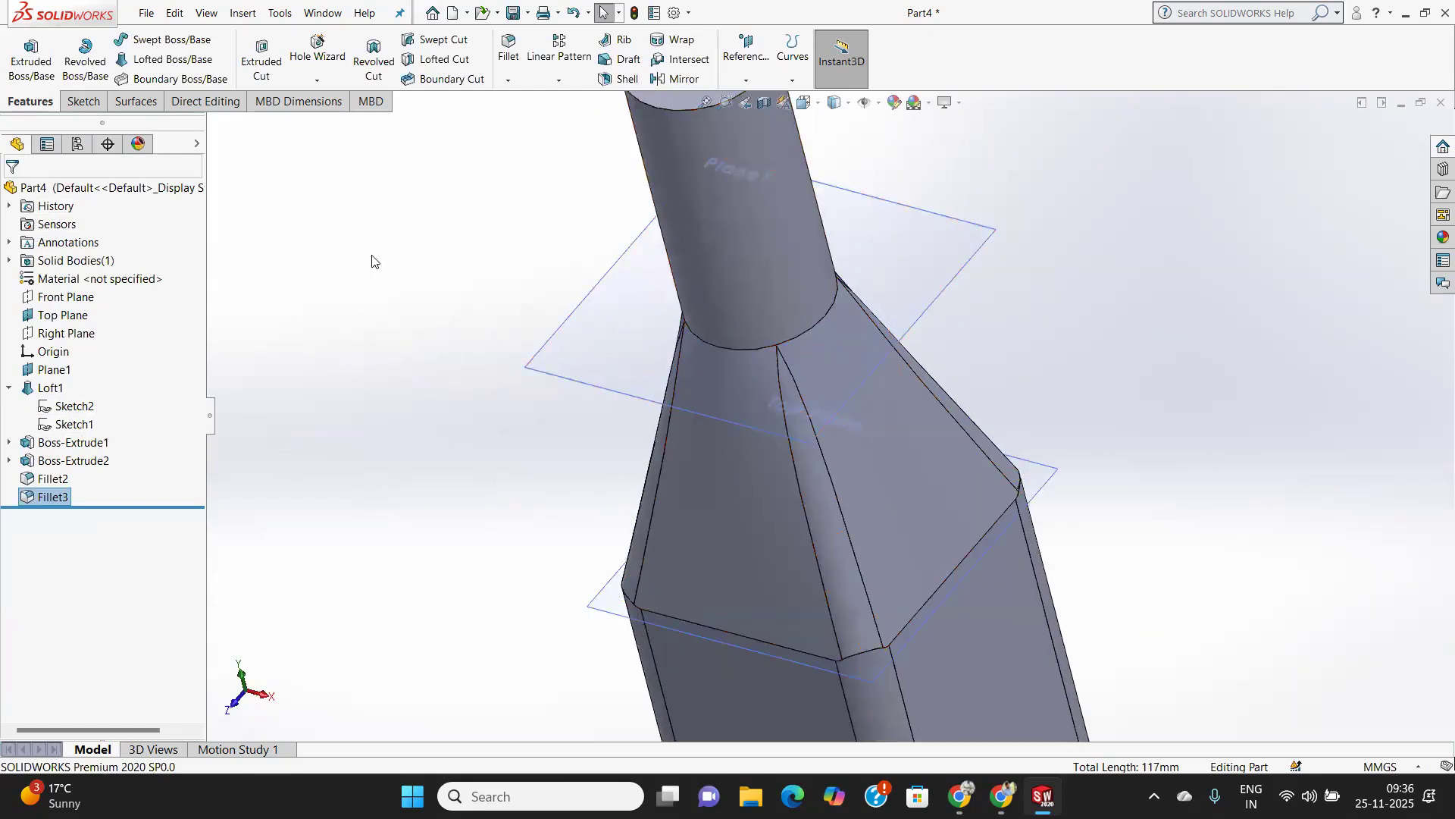
click(730, 349)
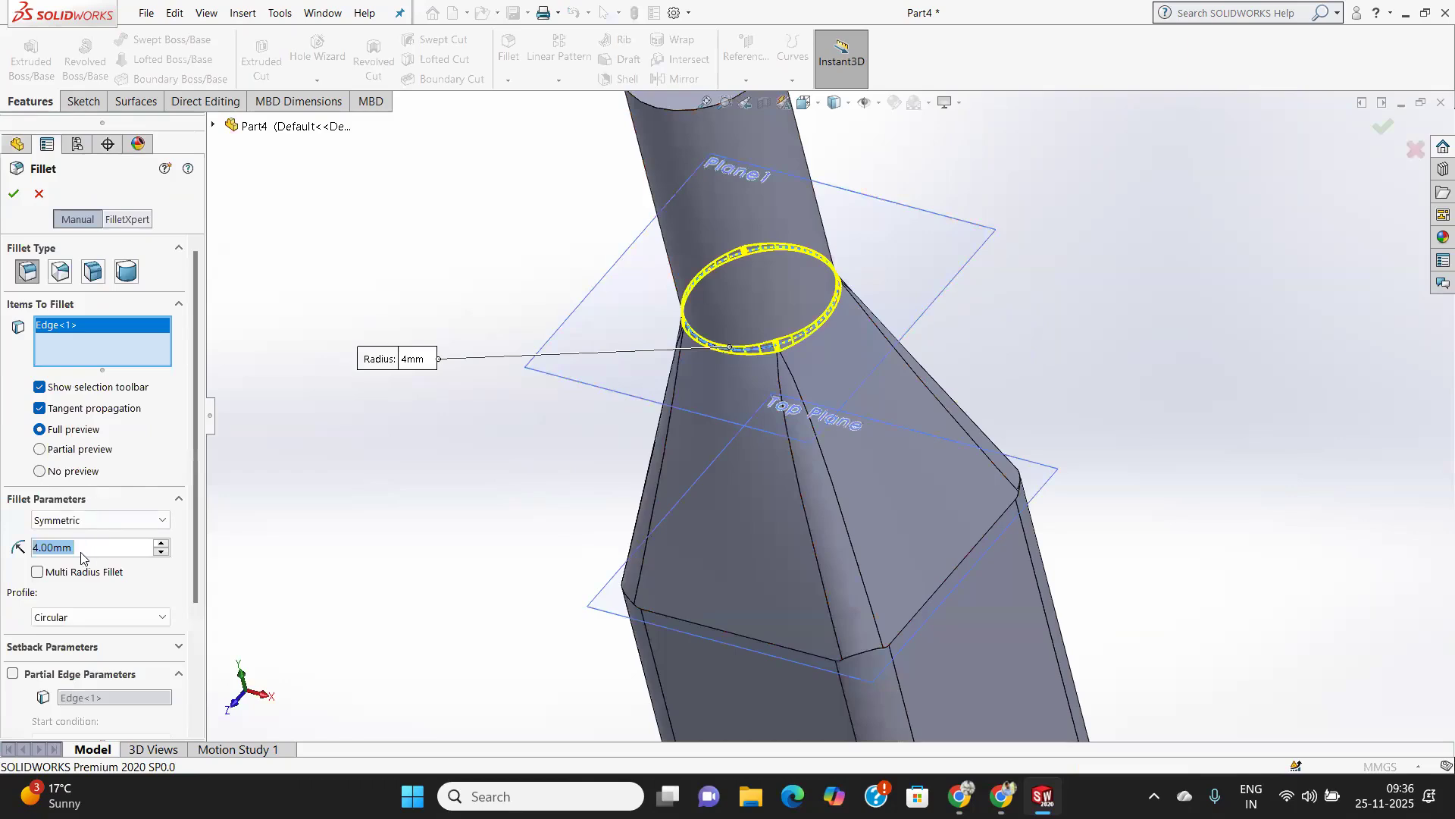
text(8)
key(Return)
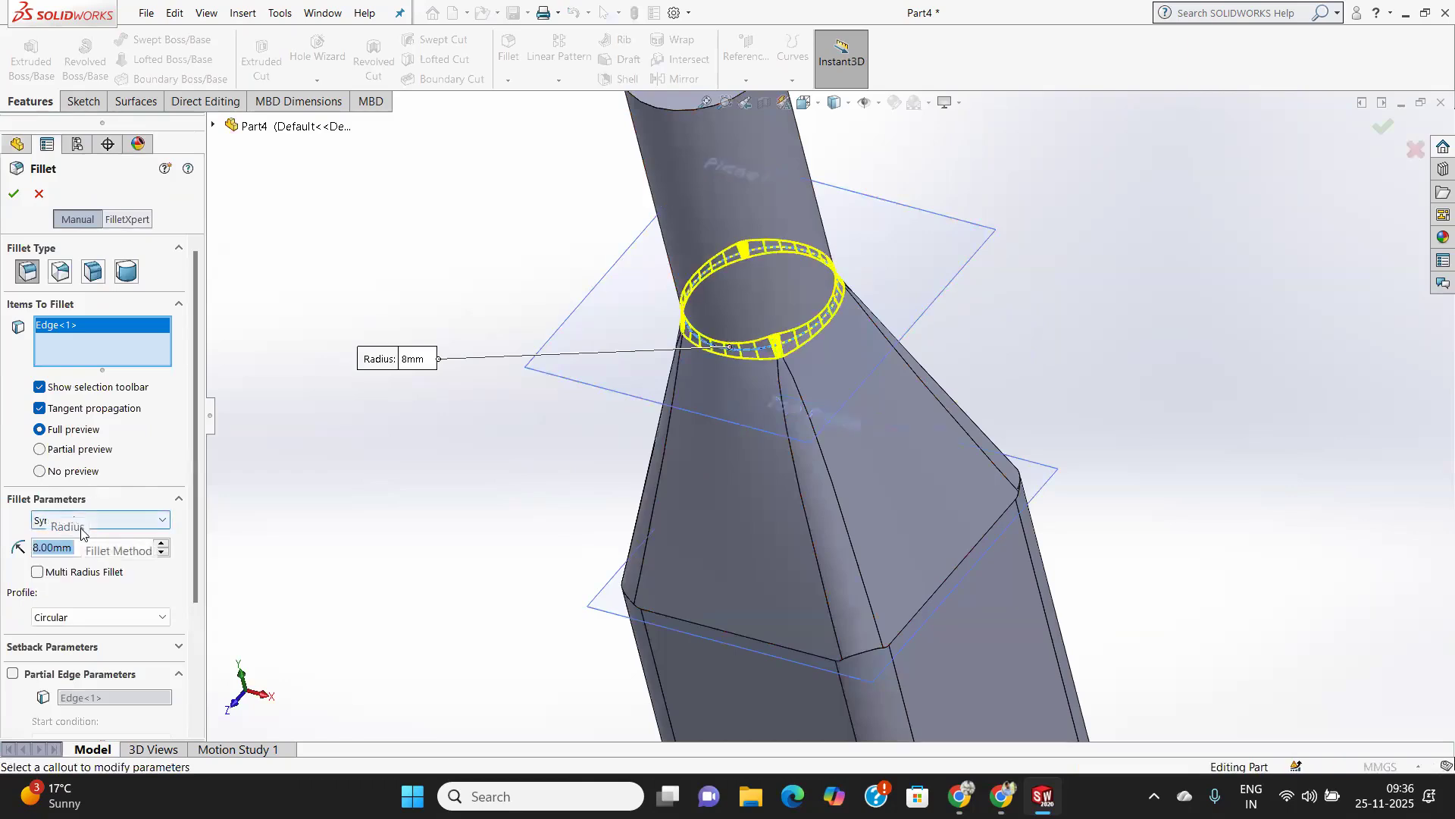
click(14, 193)
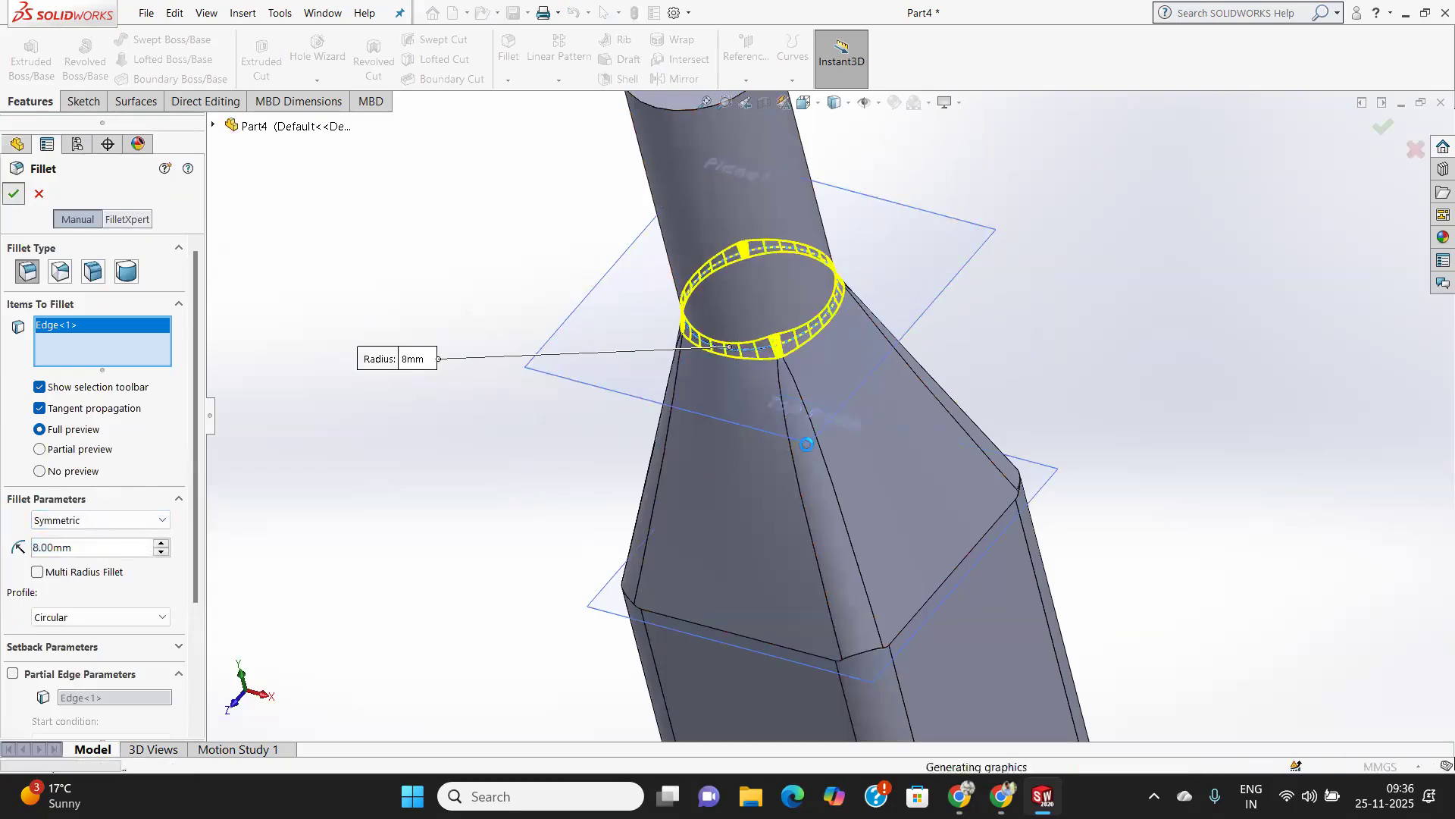
middle_drag(789, 412, 825, 329)
scroll(793, 394, down, 3)
scroll(793, 394, up, 5)
scroll(825, 331, down, 3)
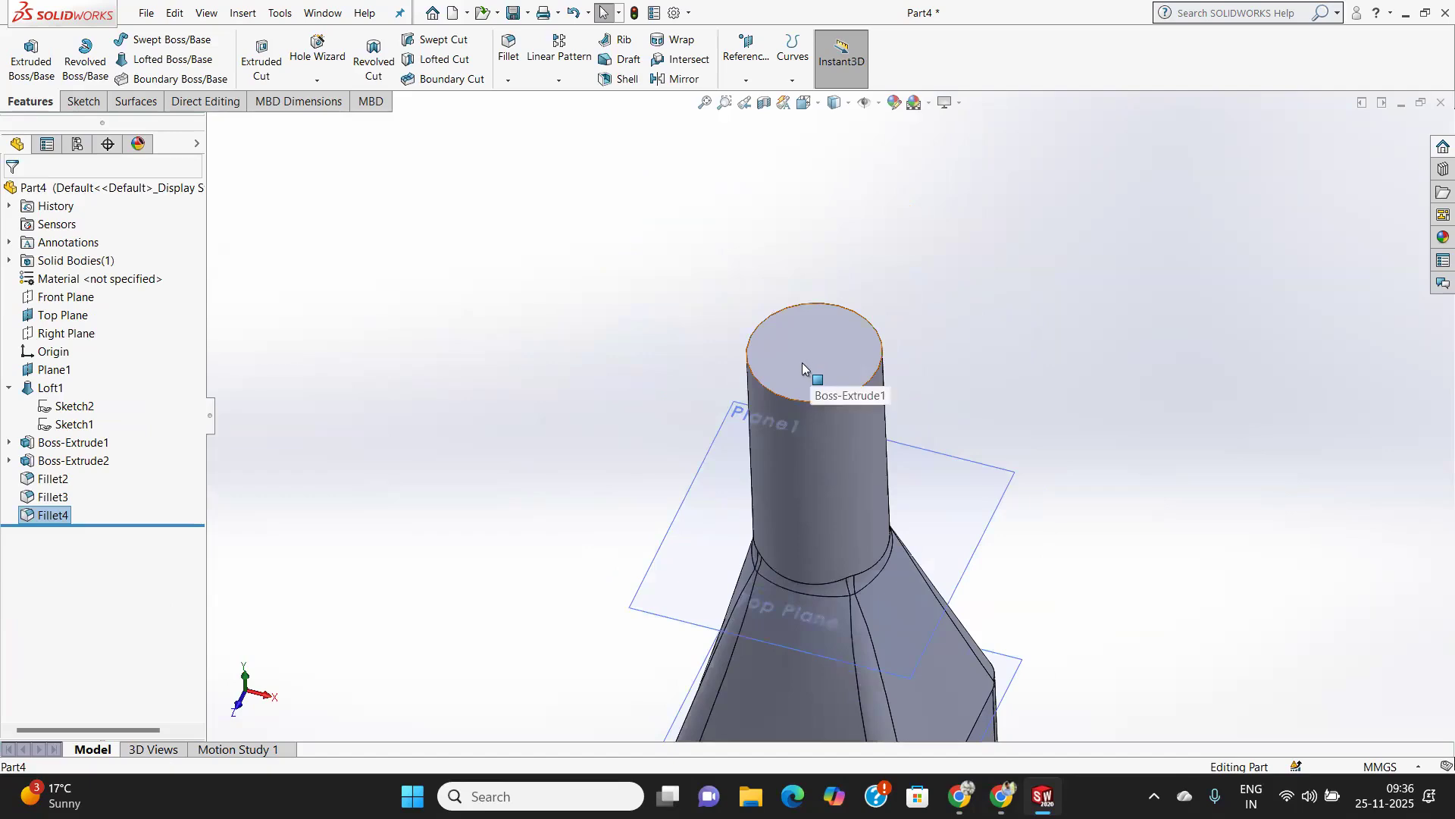
scroll(837, 519, down, 1)
scroll(834, 509, up, 5)
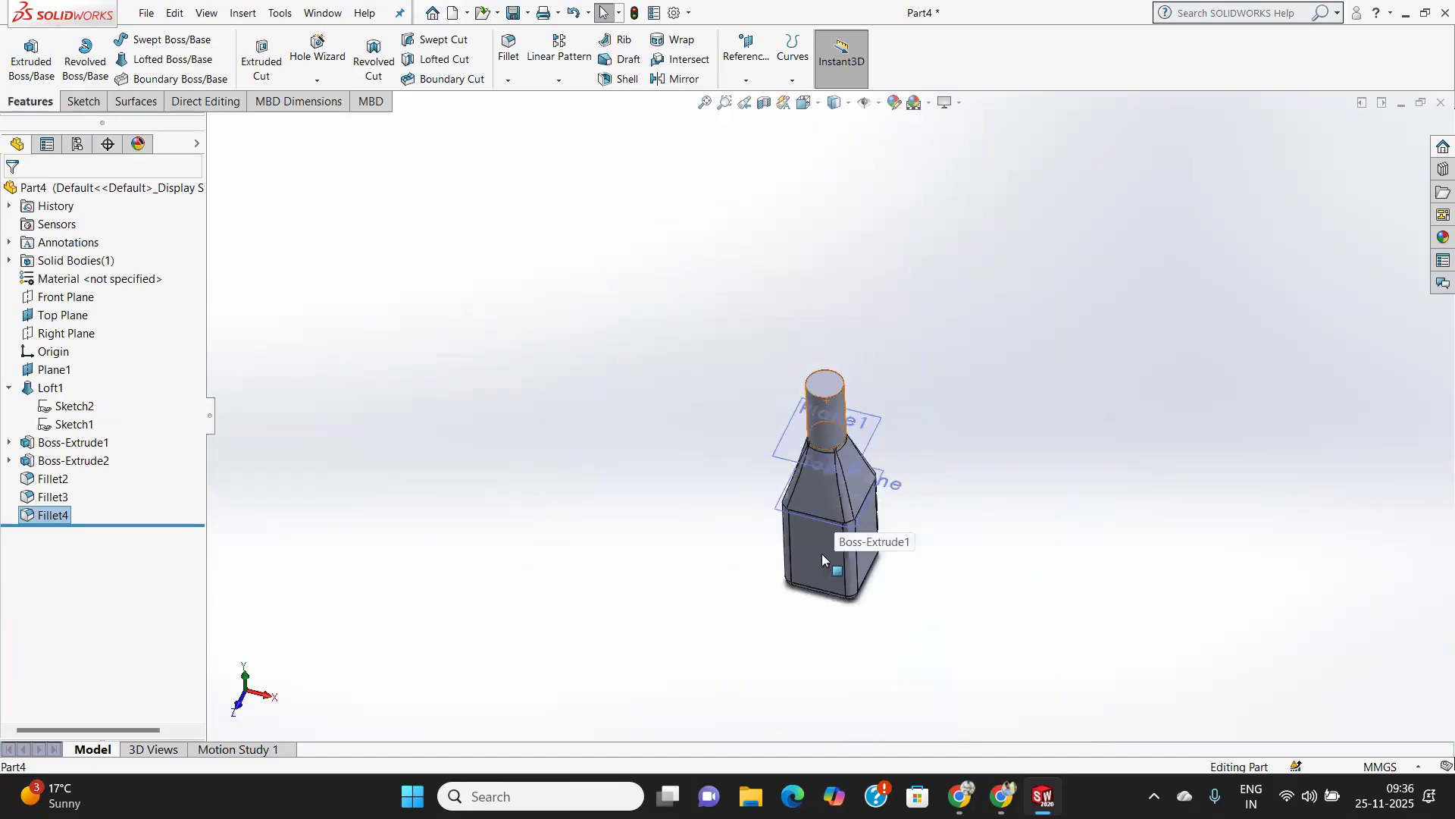
Shell the bottle to a 1 mm wall thickness, removing the circular end face of the neck.
scroll(820, 519, down, 2)
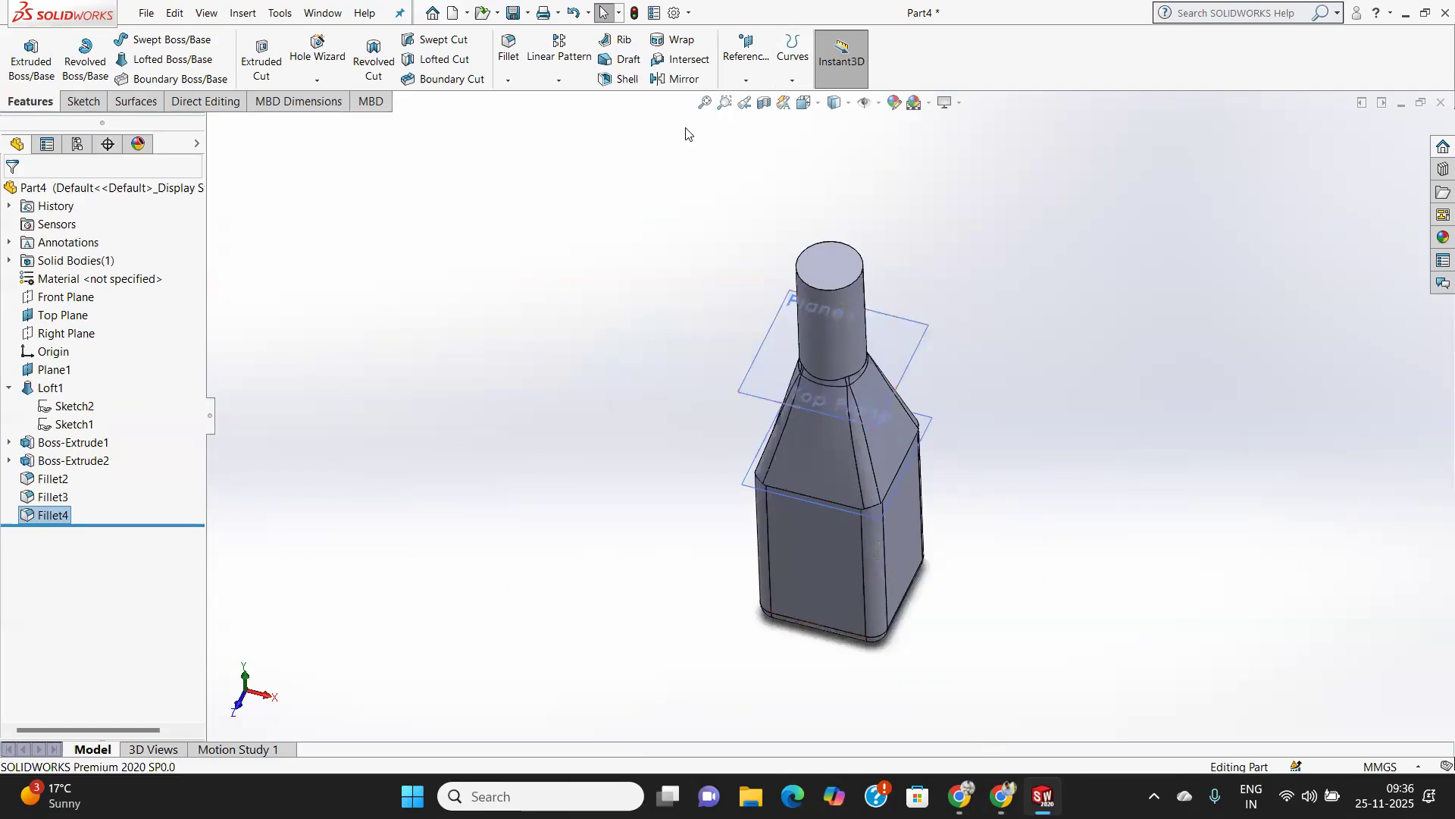
click(626, 79)
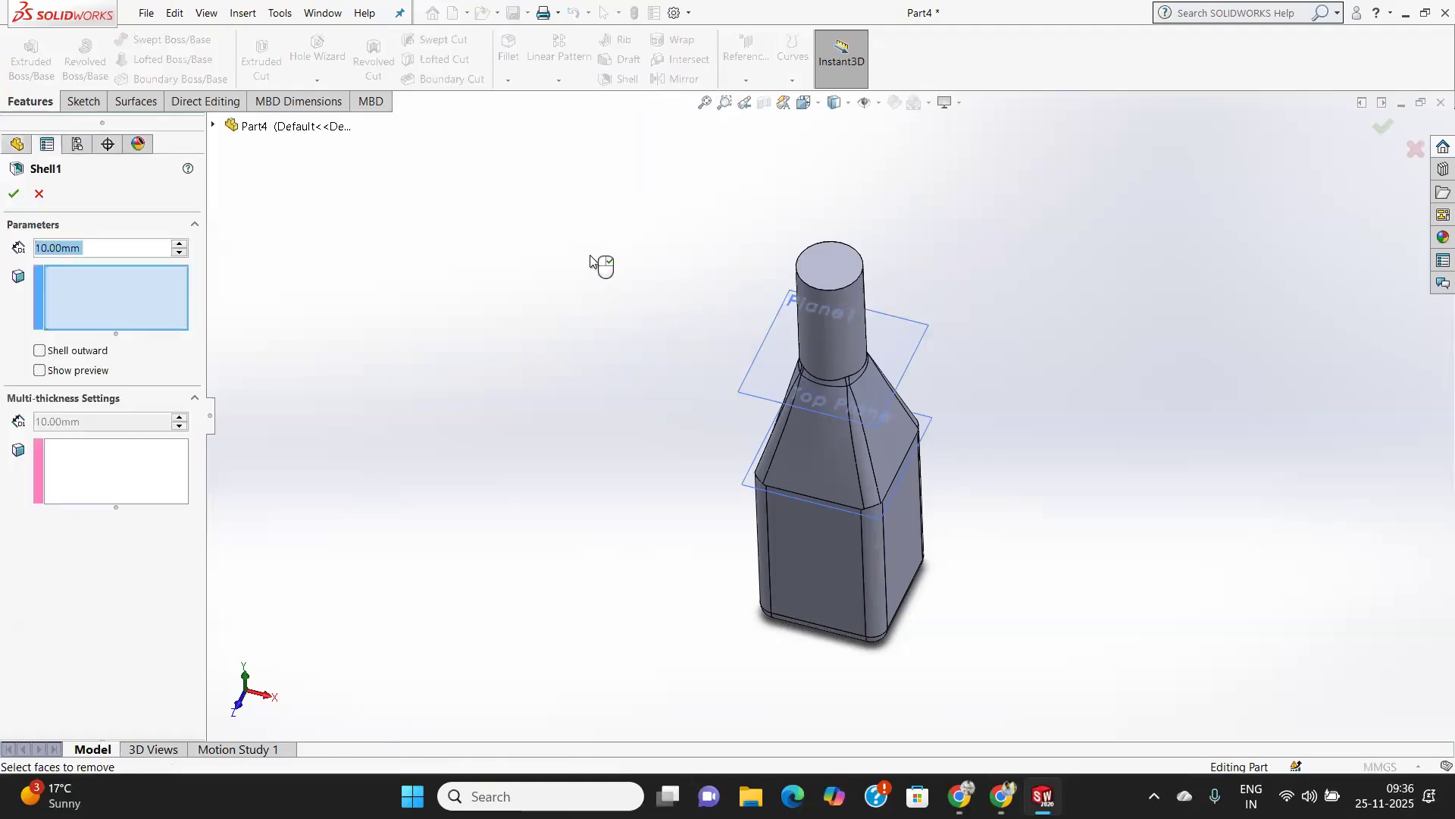
click(833, 266)
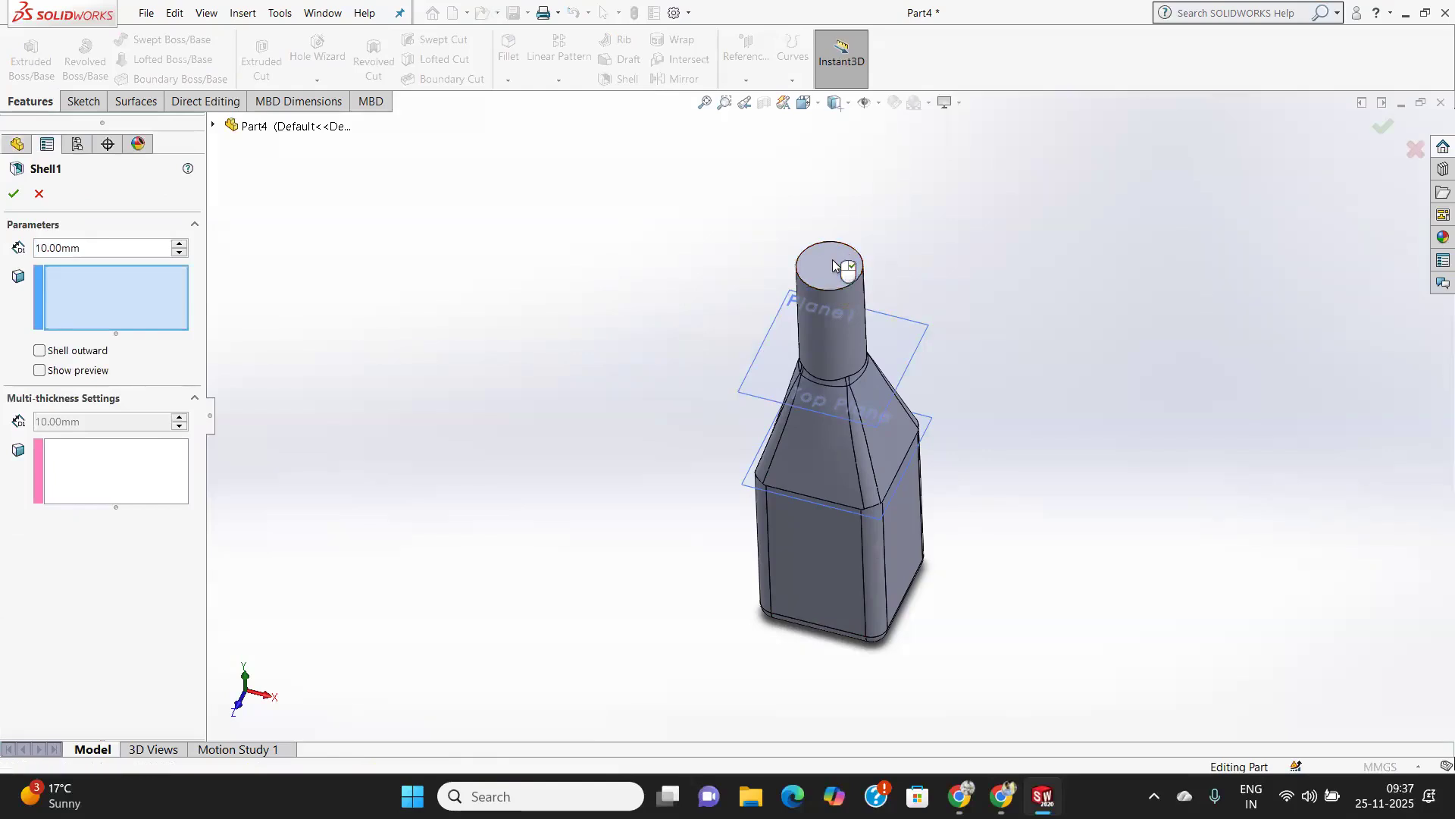
drag(96, 249, 8, 244)
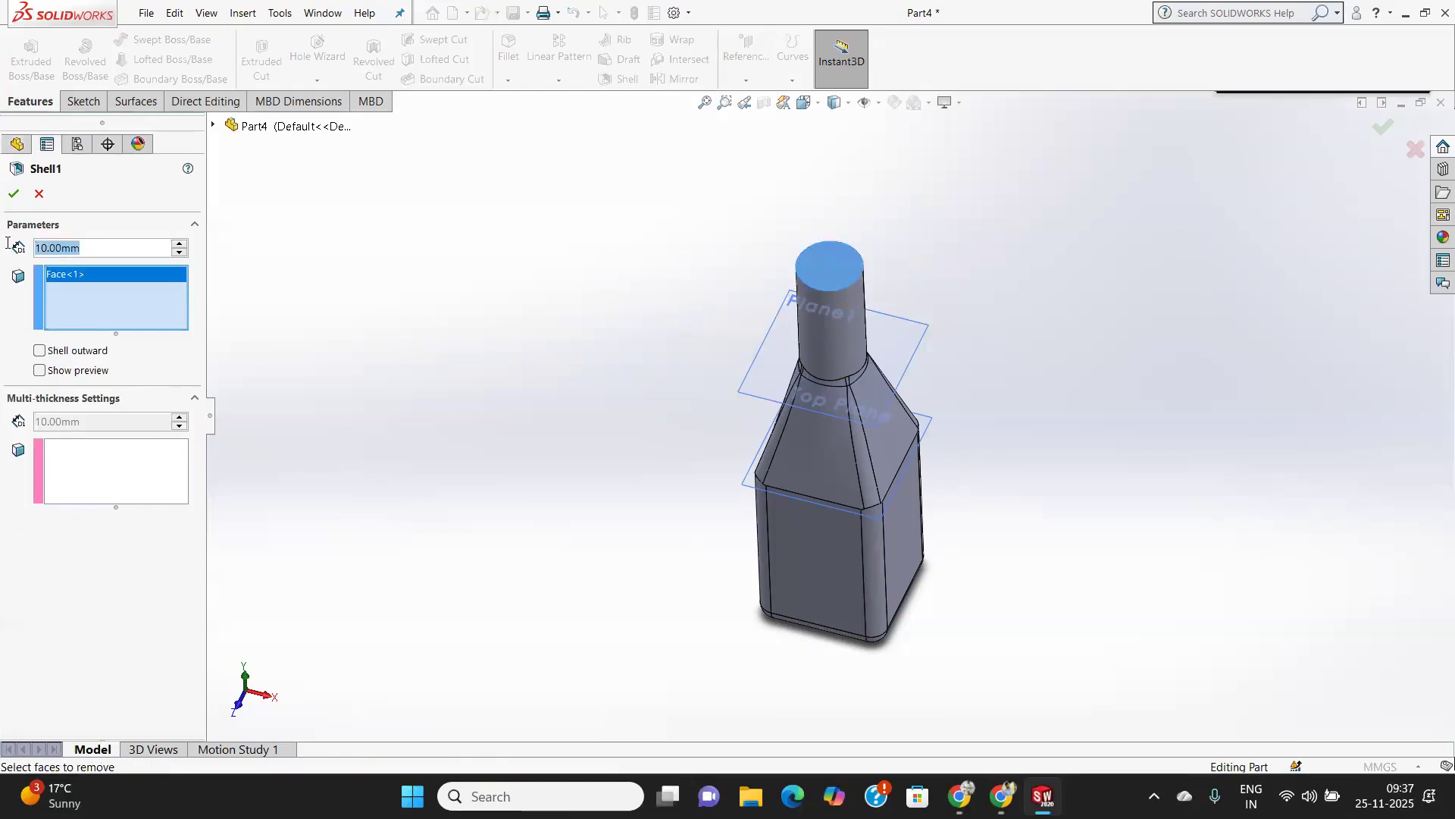
text(1)
key(Return)
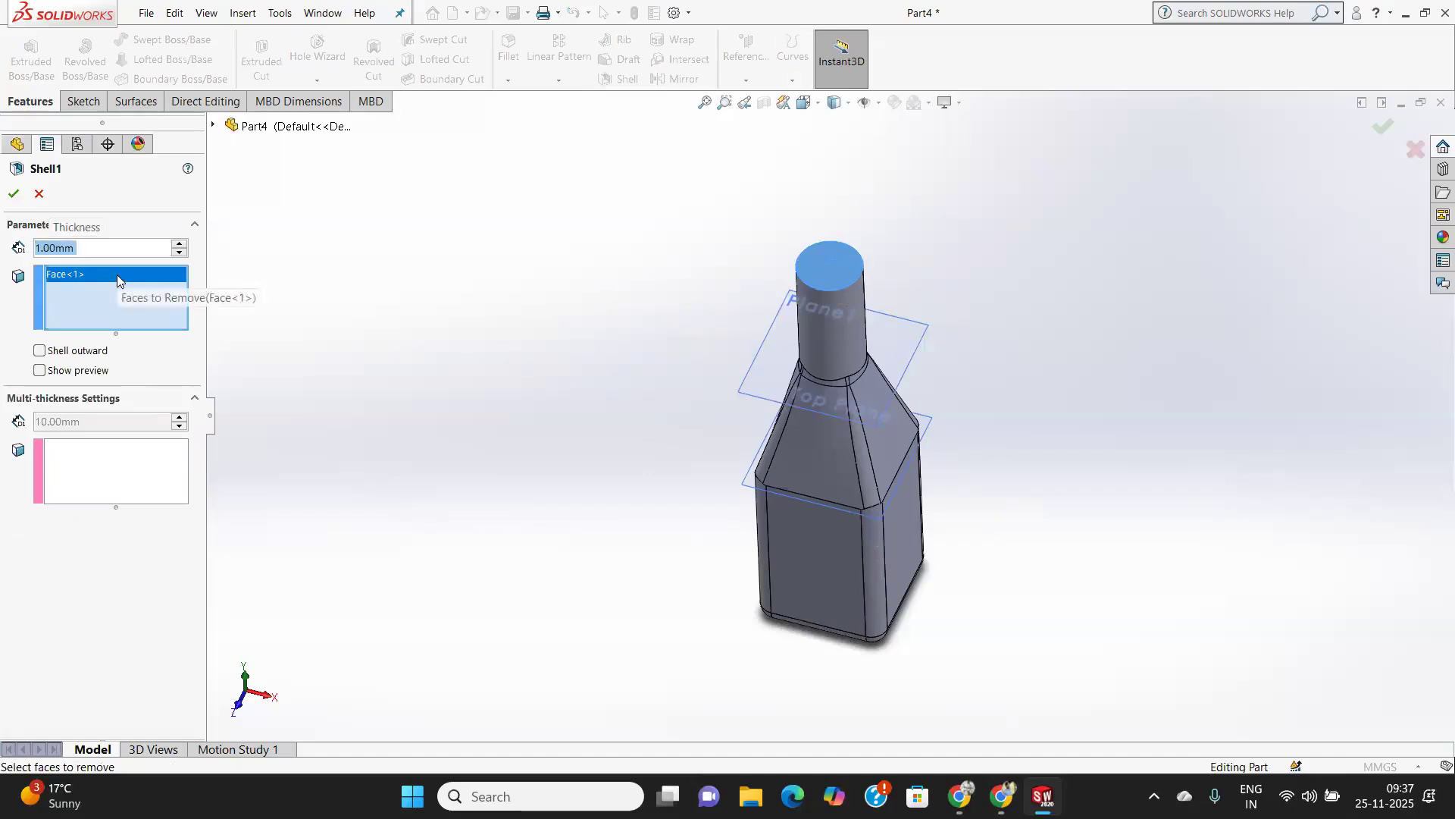
click(13, 195)
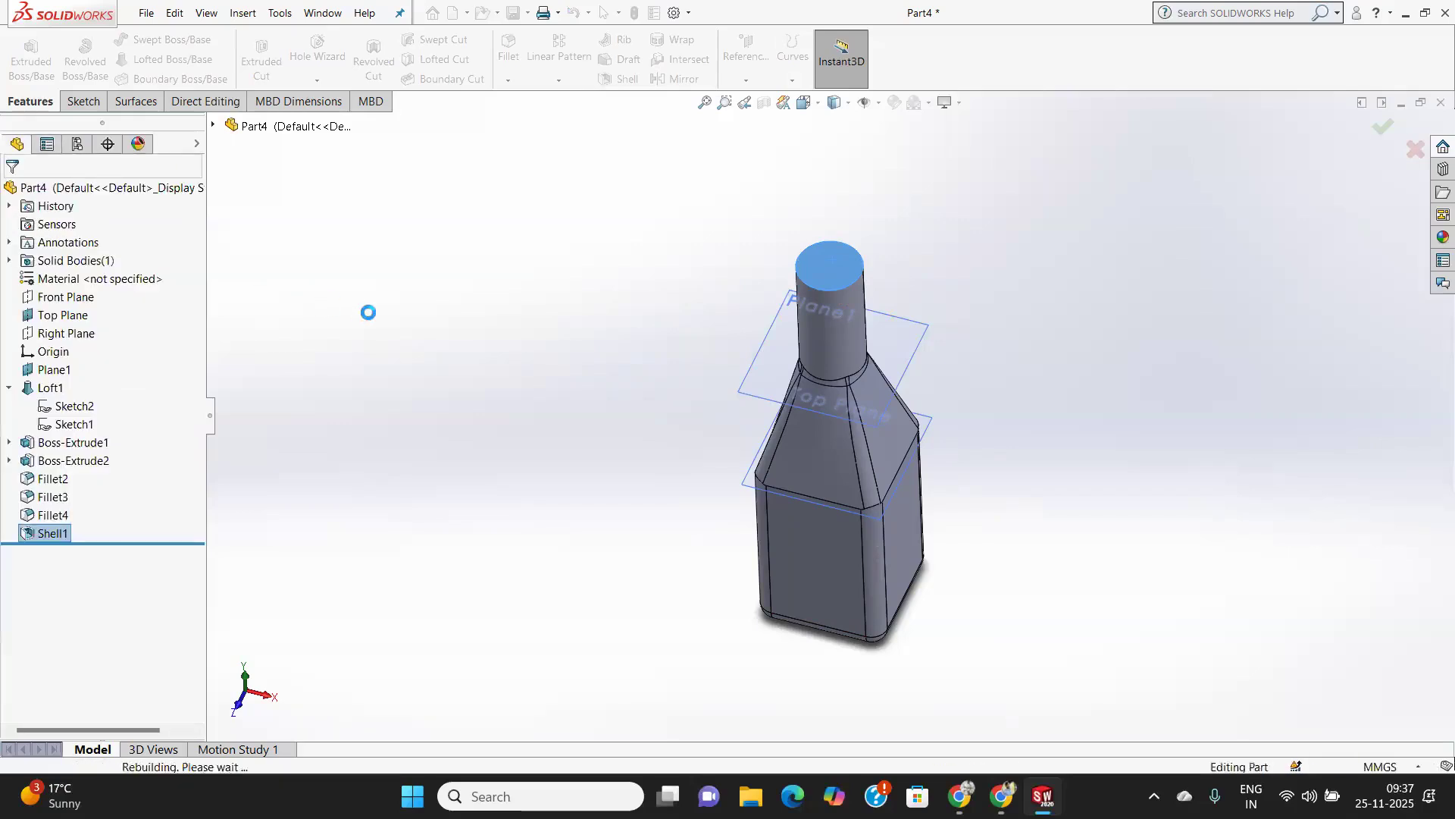
Examine the hollow bottle's wall in a temporary section view along the Front Plane, and close the section without keeping it.
middle_drag(952, 221, 841, 336)
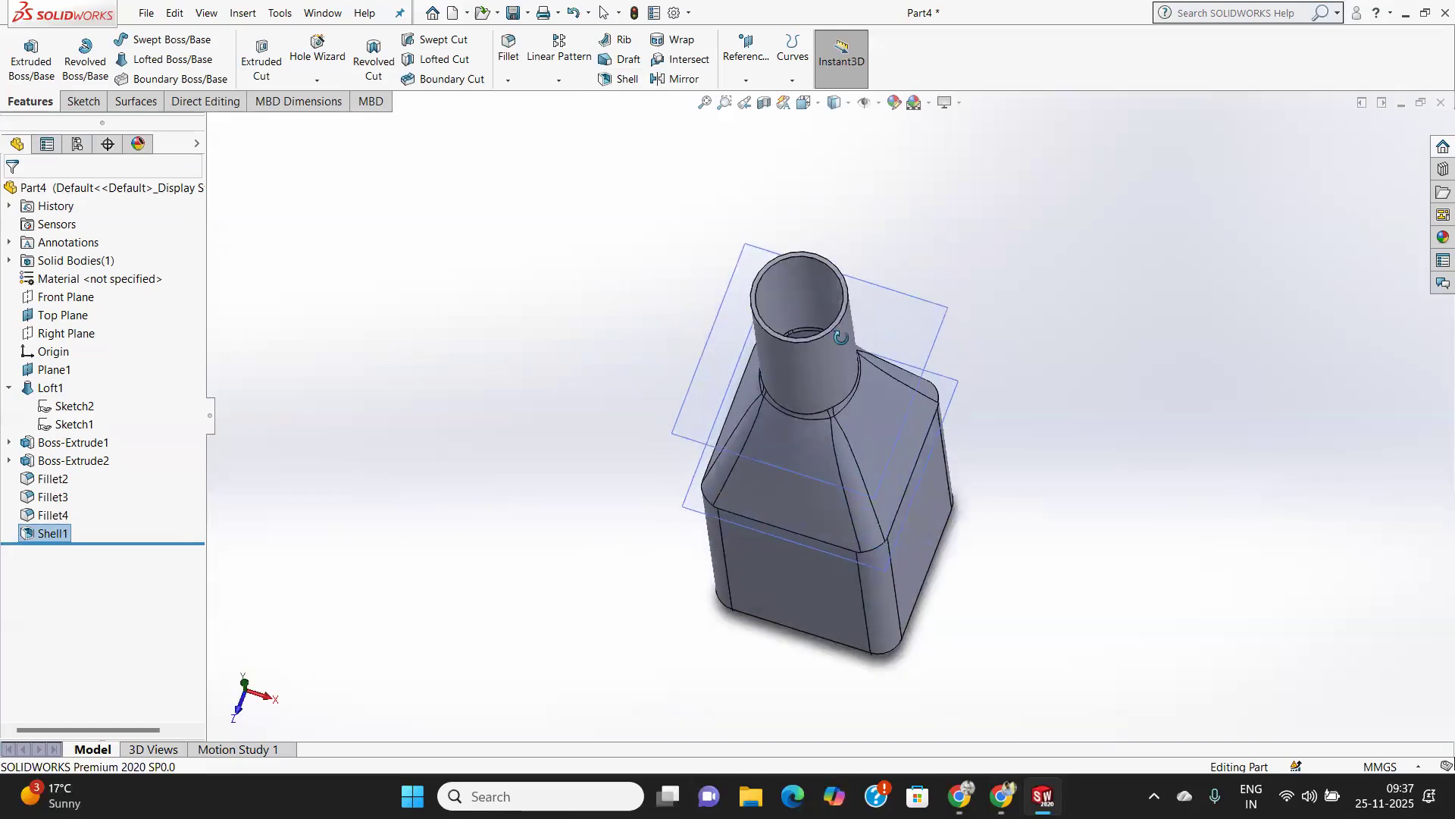
click(761, 108)
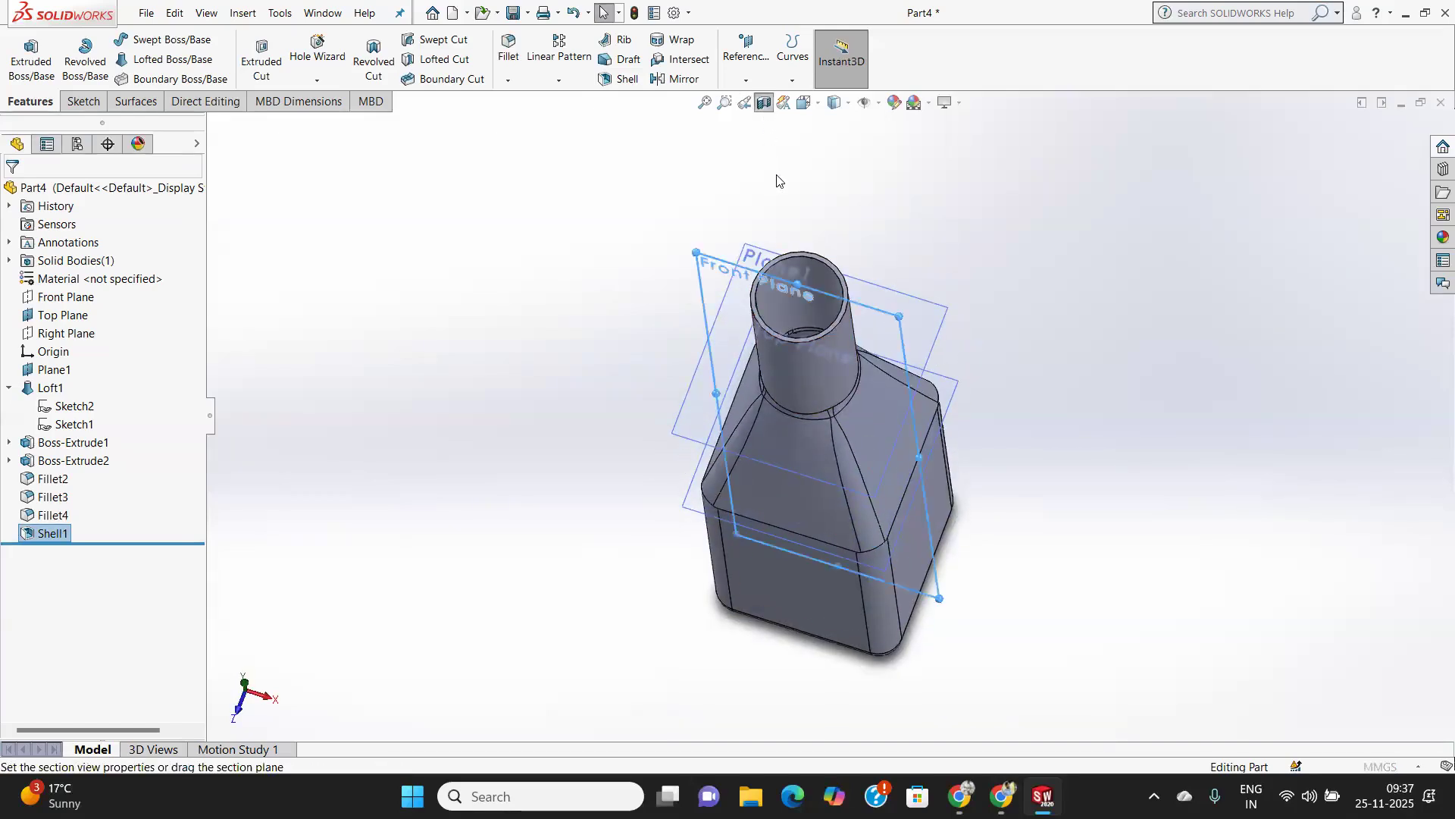
middle_drag(846, 460, 815, 470)
mouse_move(819, 569)
middle_down()
mouse_move(961, 559)
mouse_move(827, 564)
middle_up()
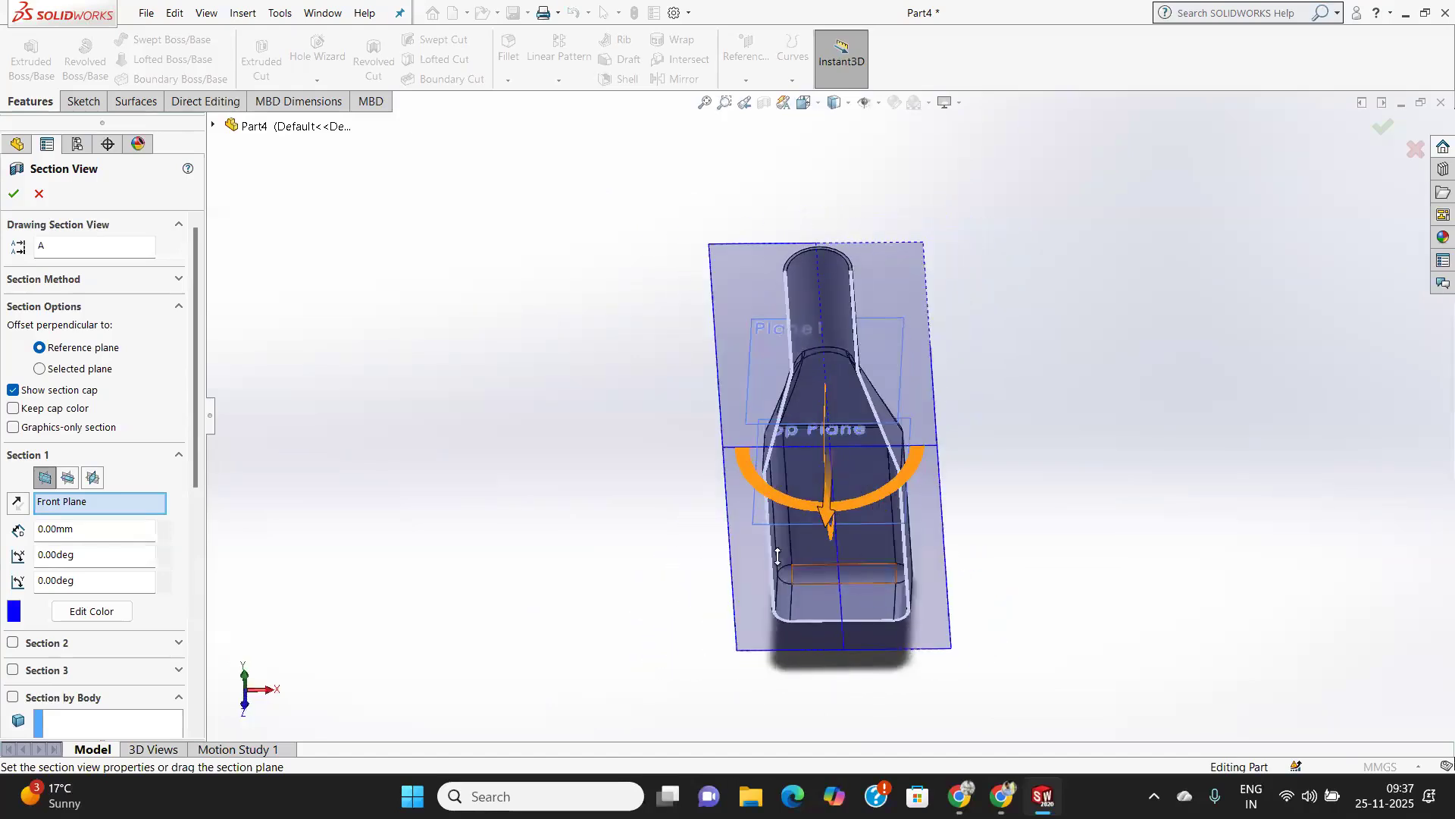
scroll(832, 364, down, 3)
scroll(826, 374, up, 3)
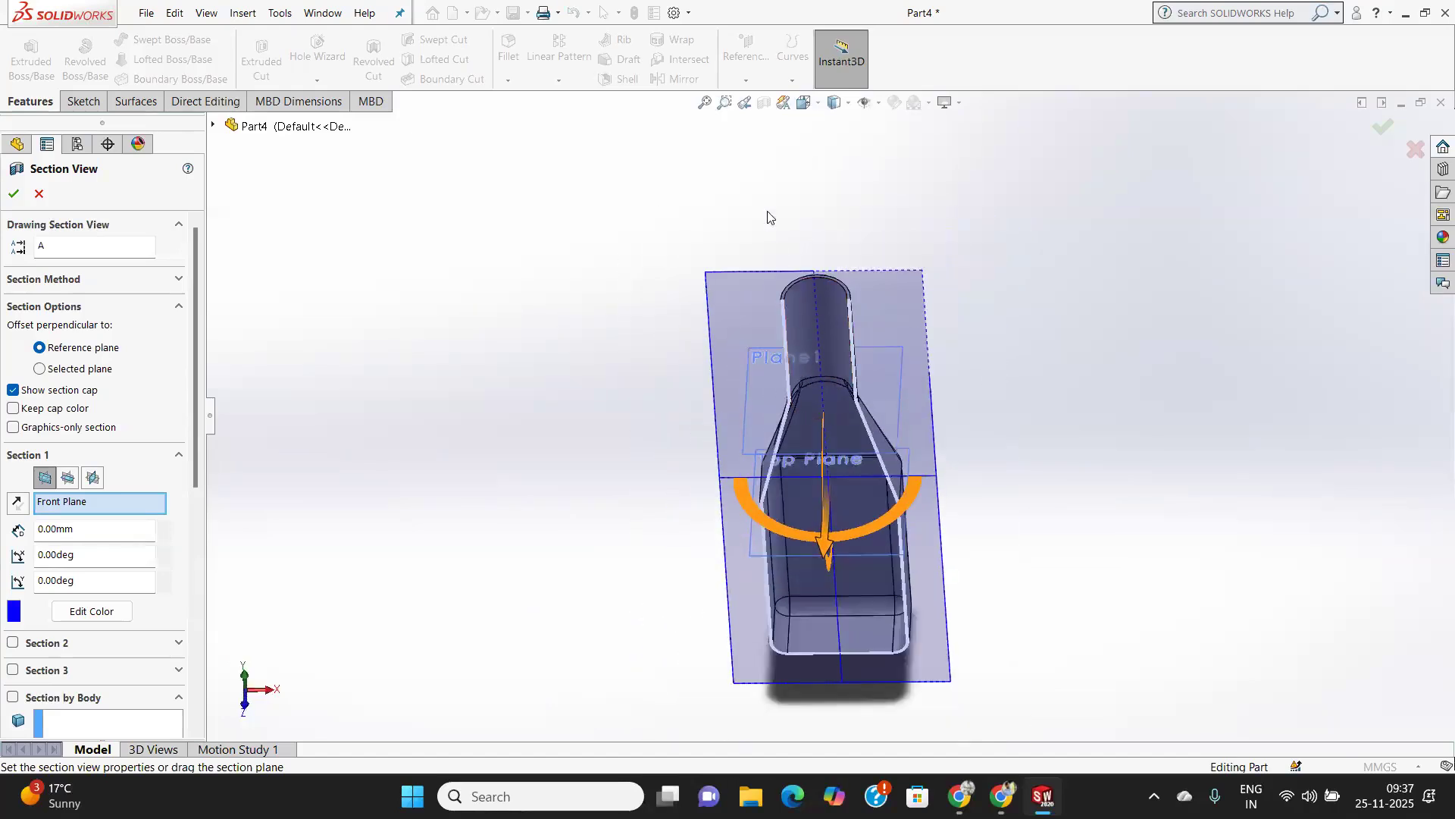
click(38, 194)
scroll(951, 361, down, 2)
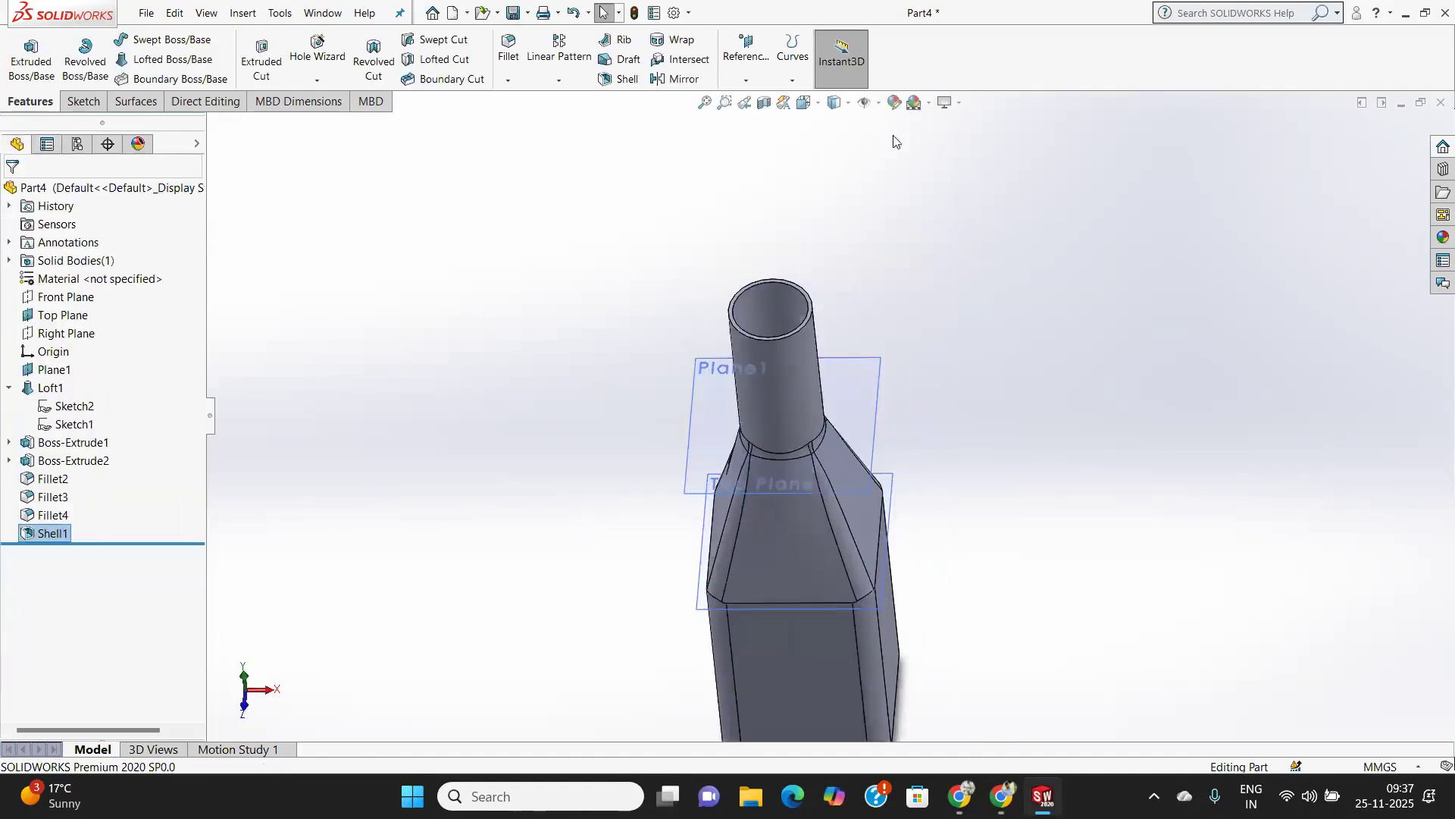
Change the bottle's display style to Shaded, without edge lines.
click(849, 108)
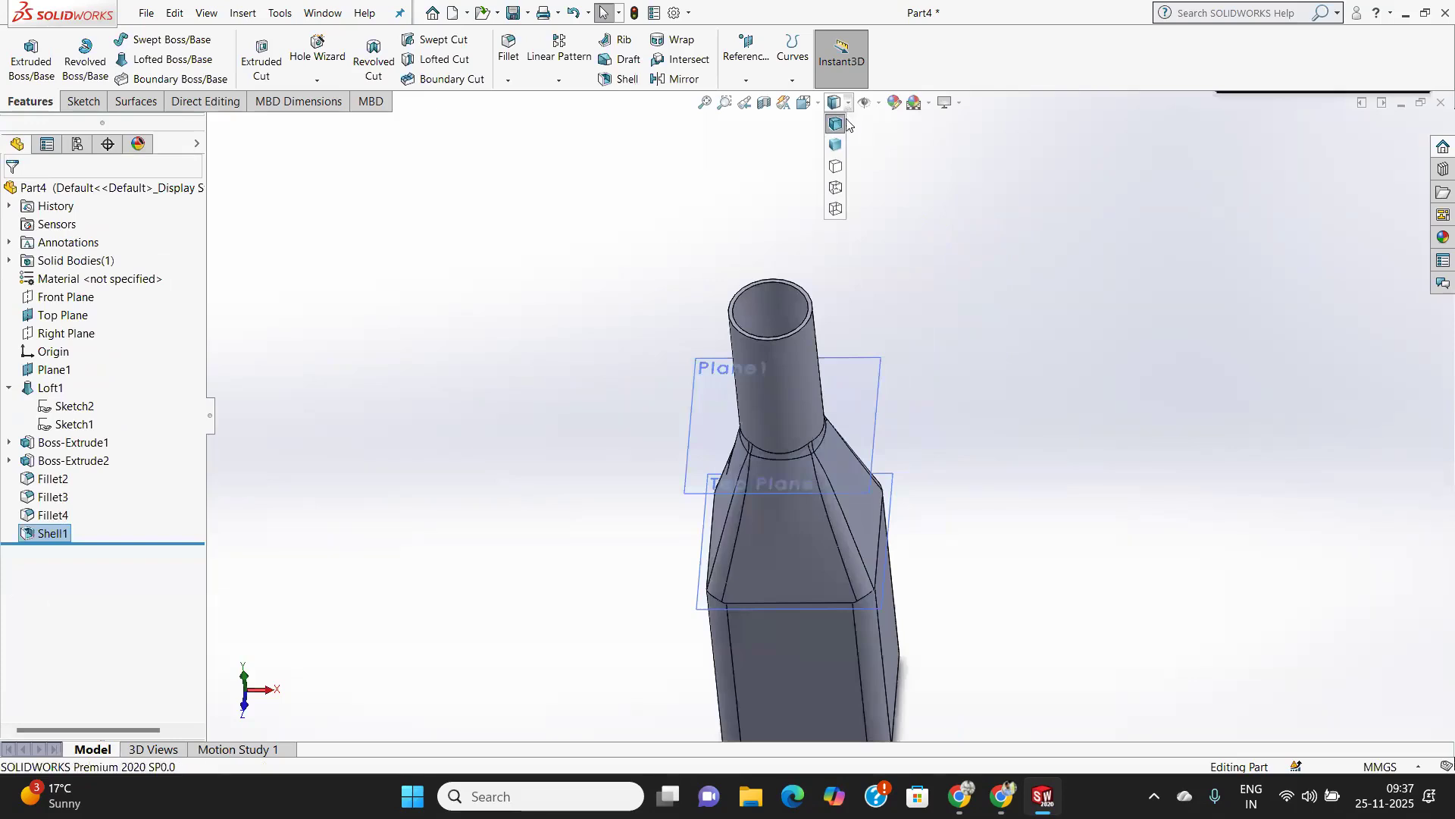
click(836, 144)
middle_drag(838, 267, 886, 410)
scroll(787, 564, down, 4)
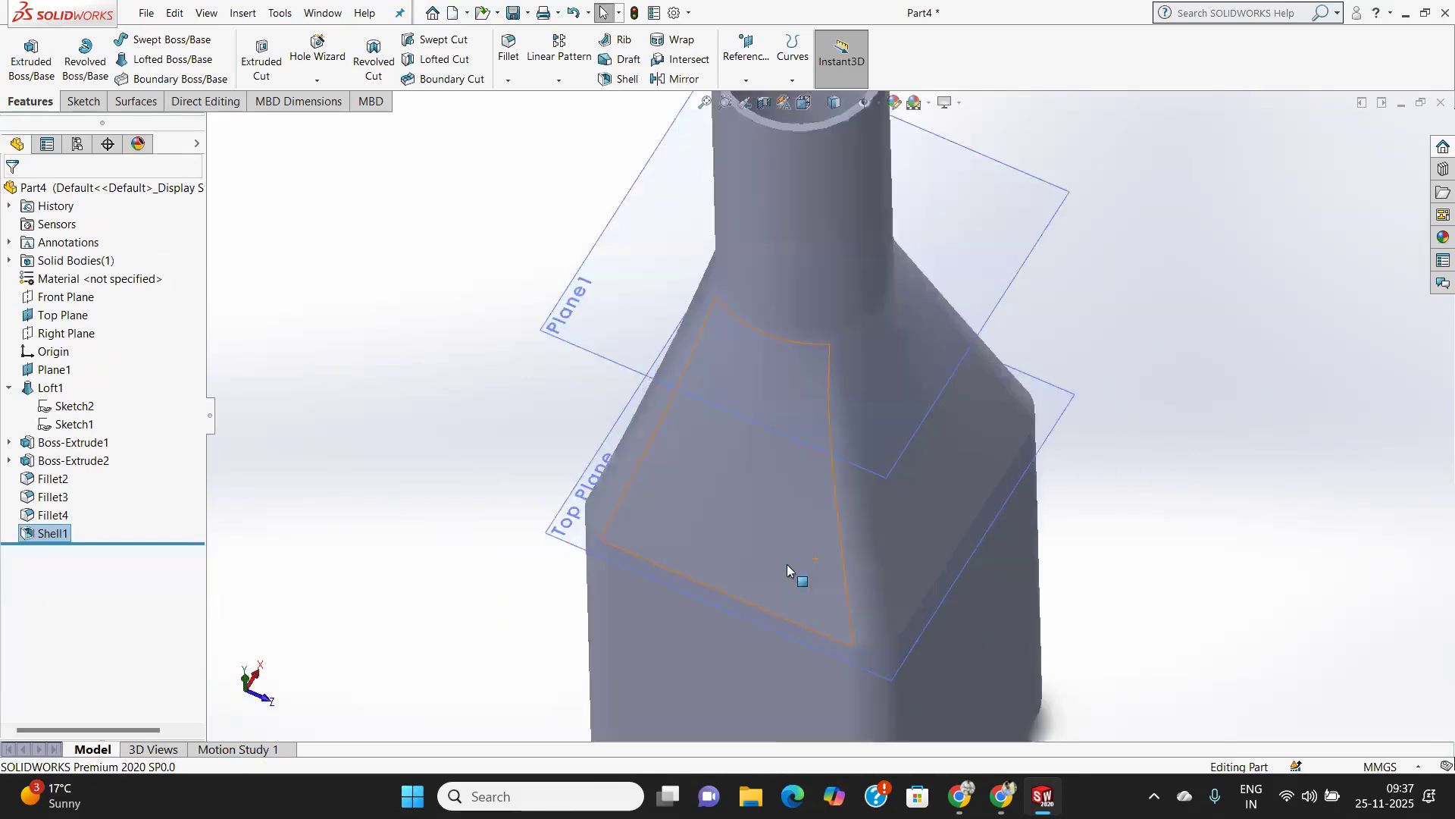
scroll(787, 564, up, 5)
middle_drag(804, 553, 818, 479)
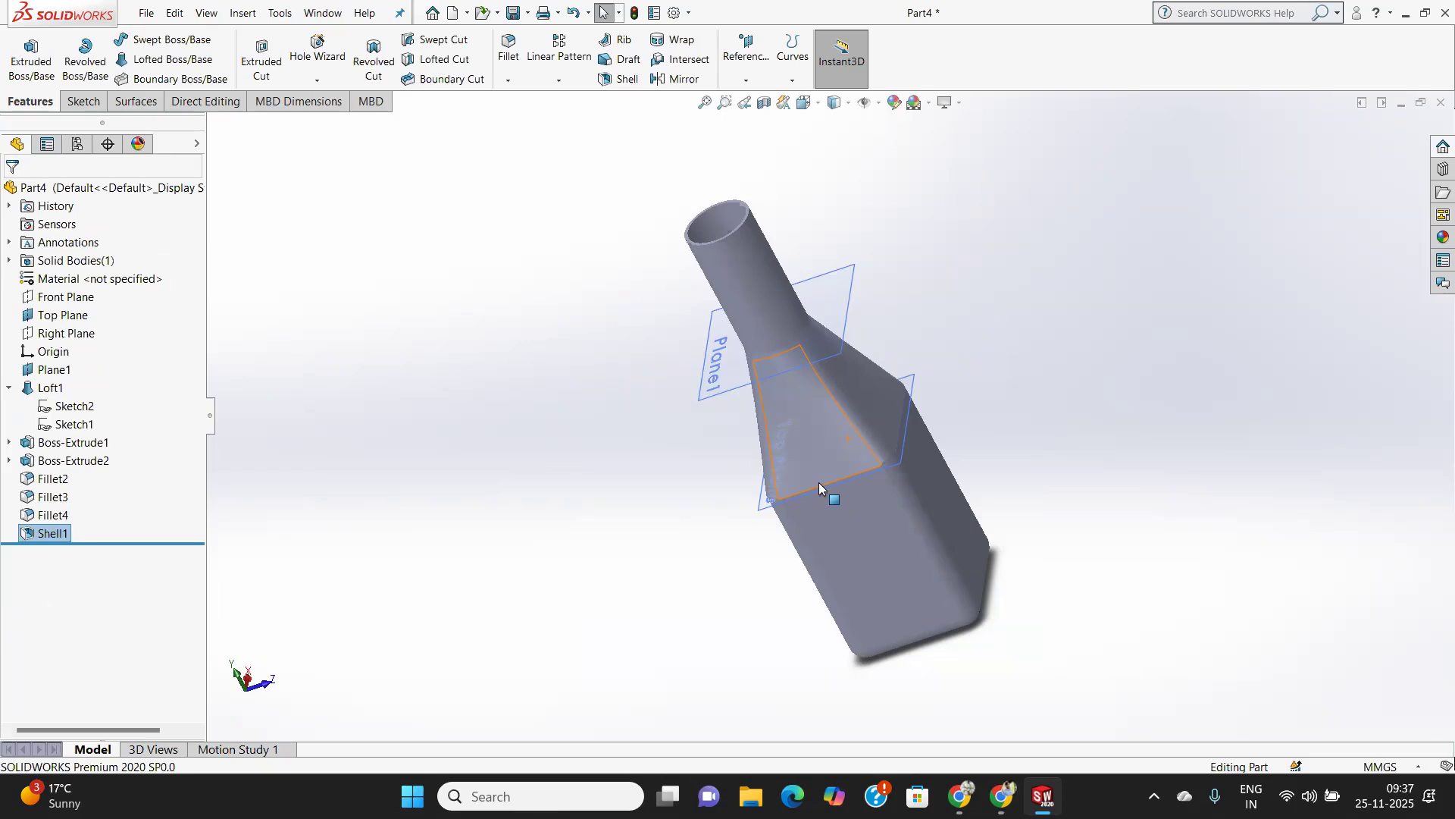
scroll(828, 426, down, 2)
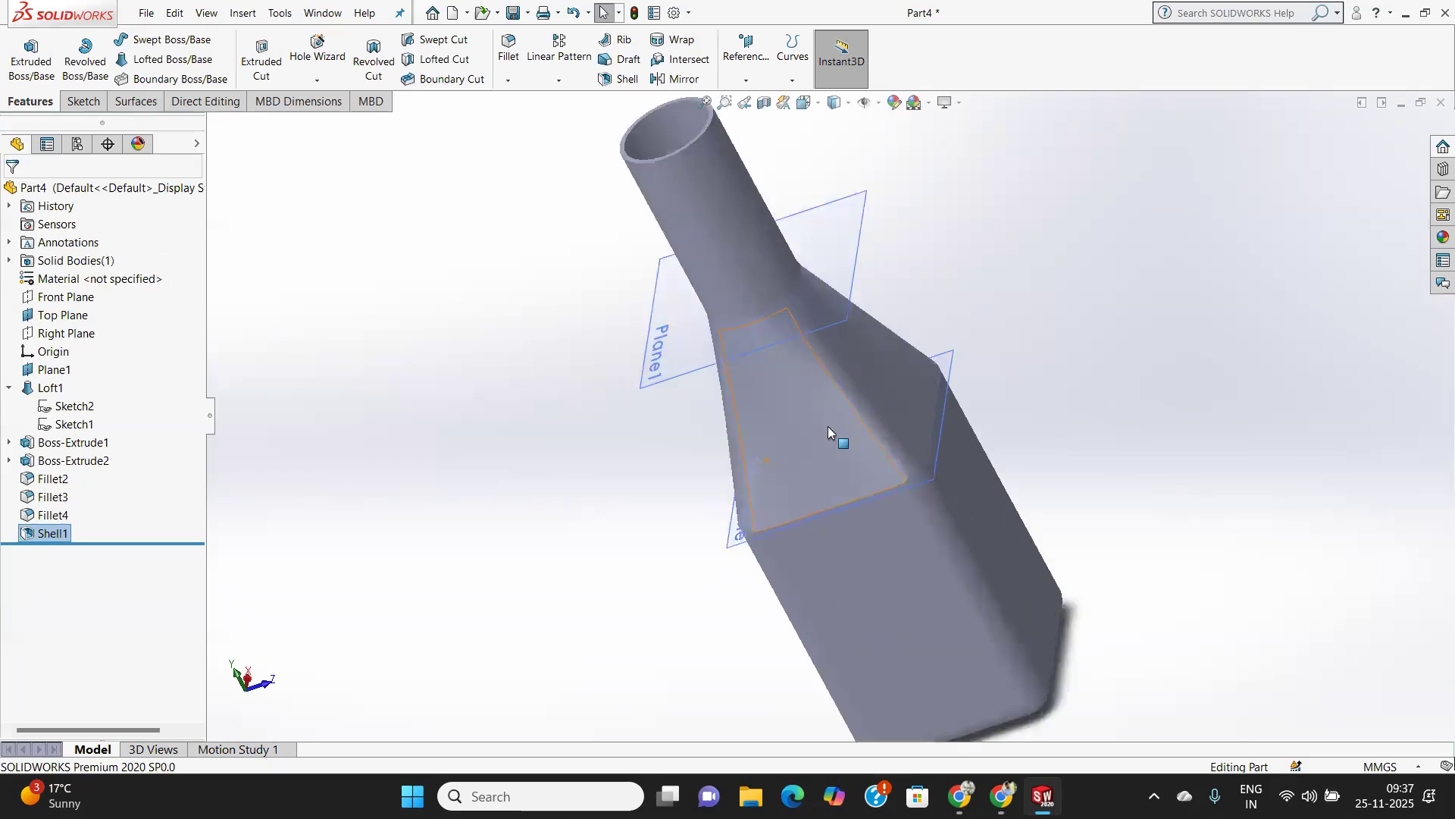
scroll(828, 427, up, 3)
middle_drag(827, 428, 889, 414)
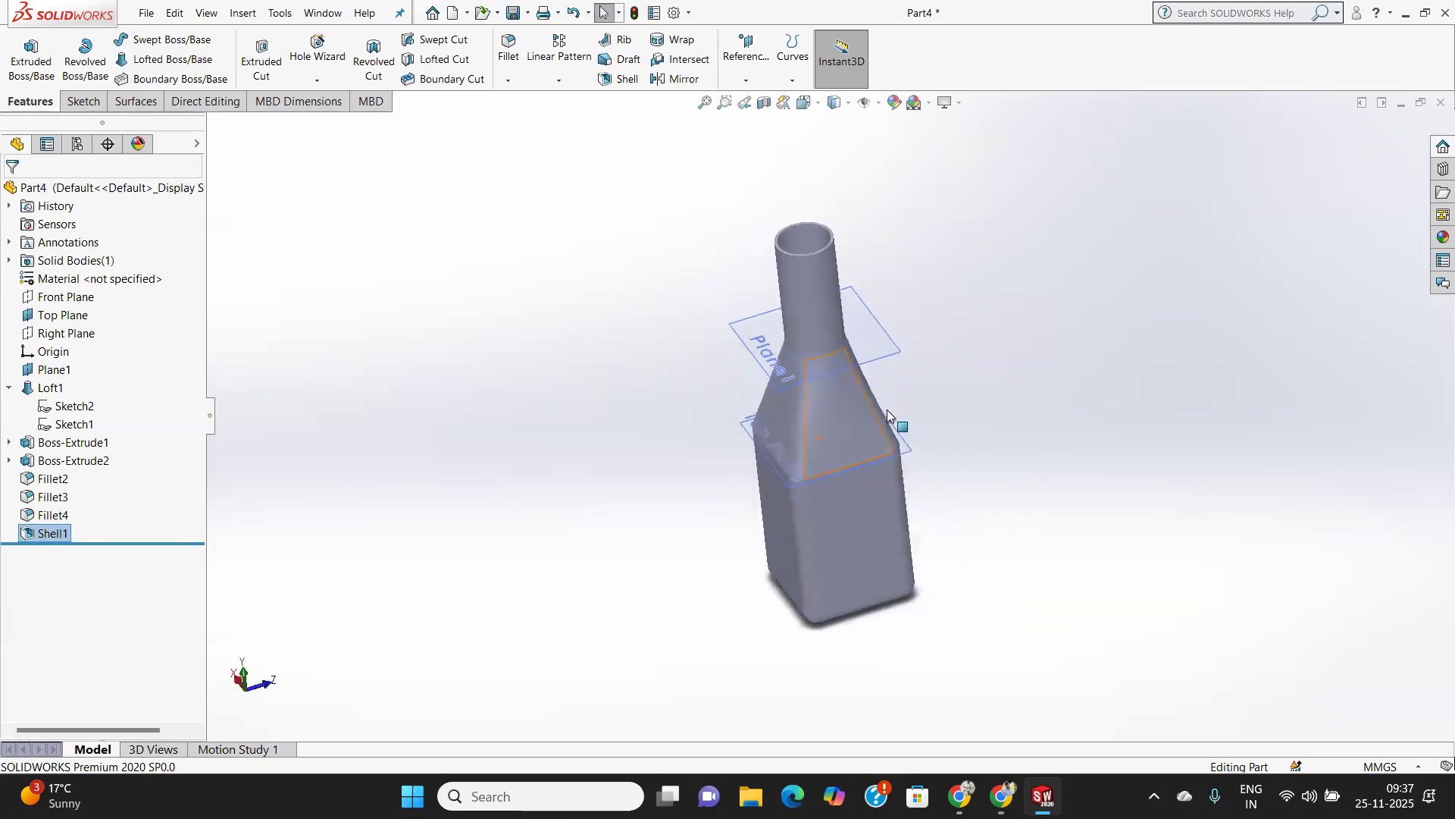
scroll(877, 430, down, 1)
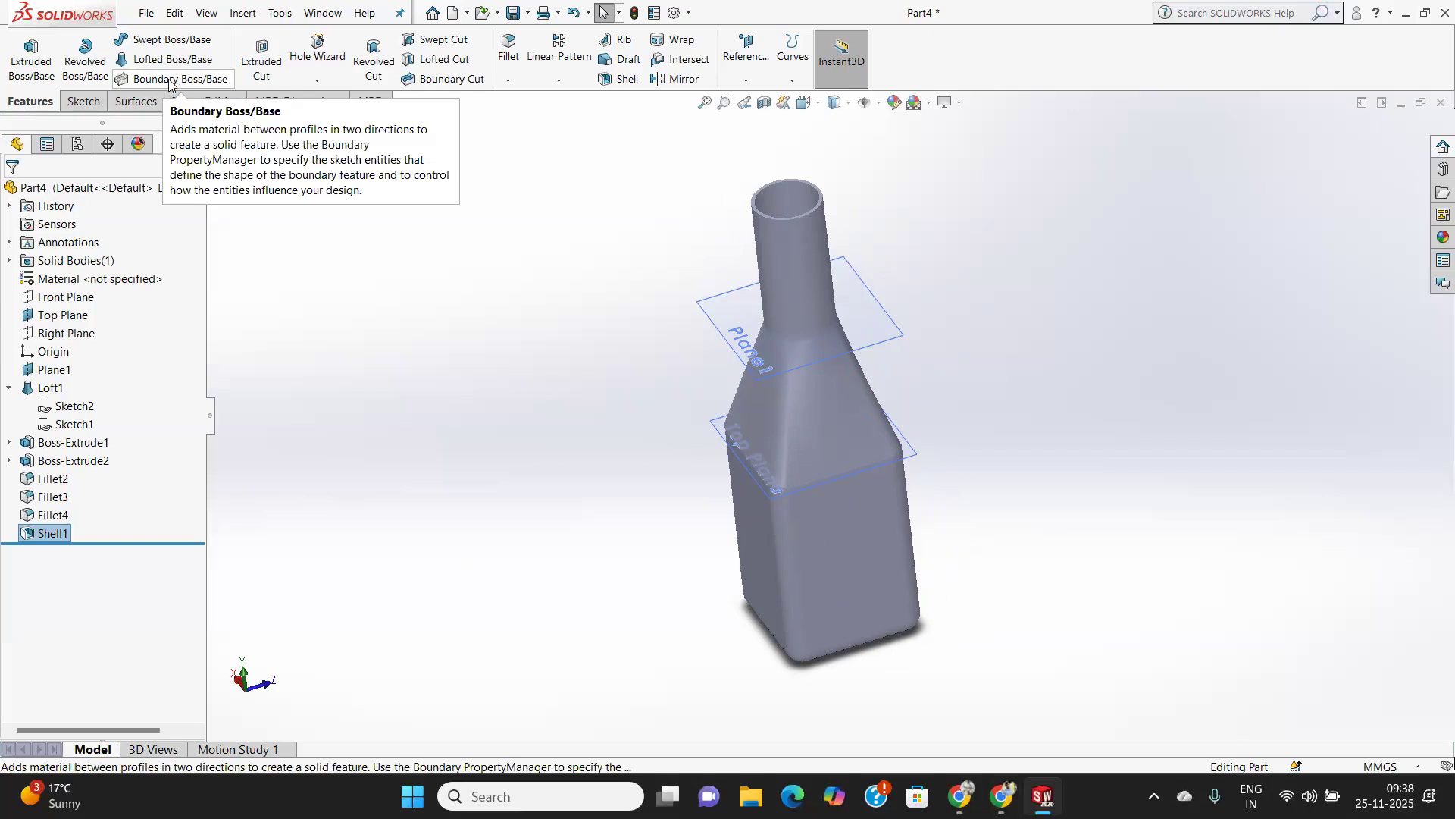
Create a new part document and make its Top Plane visible.
click(148, 10)
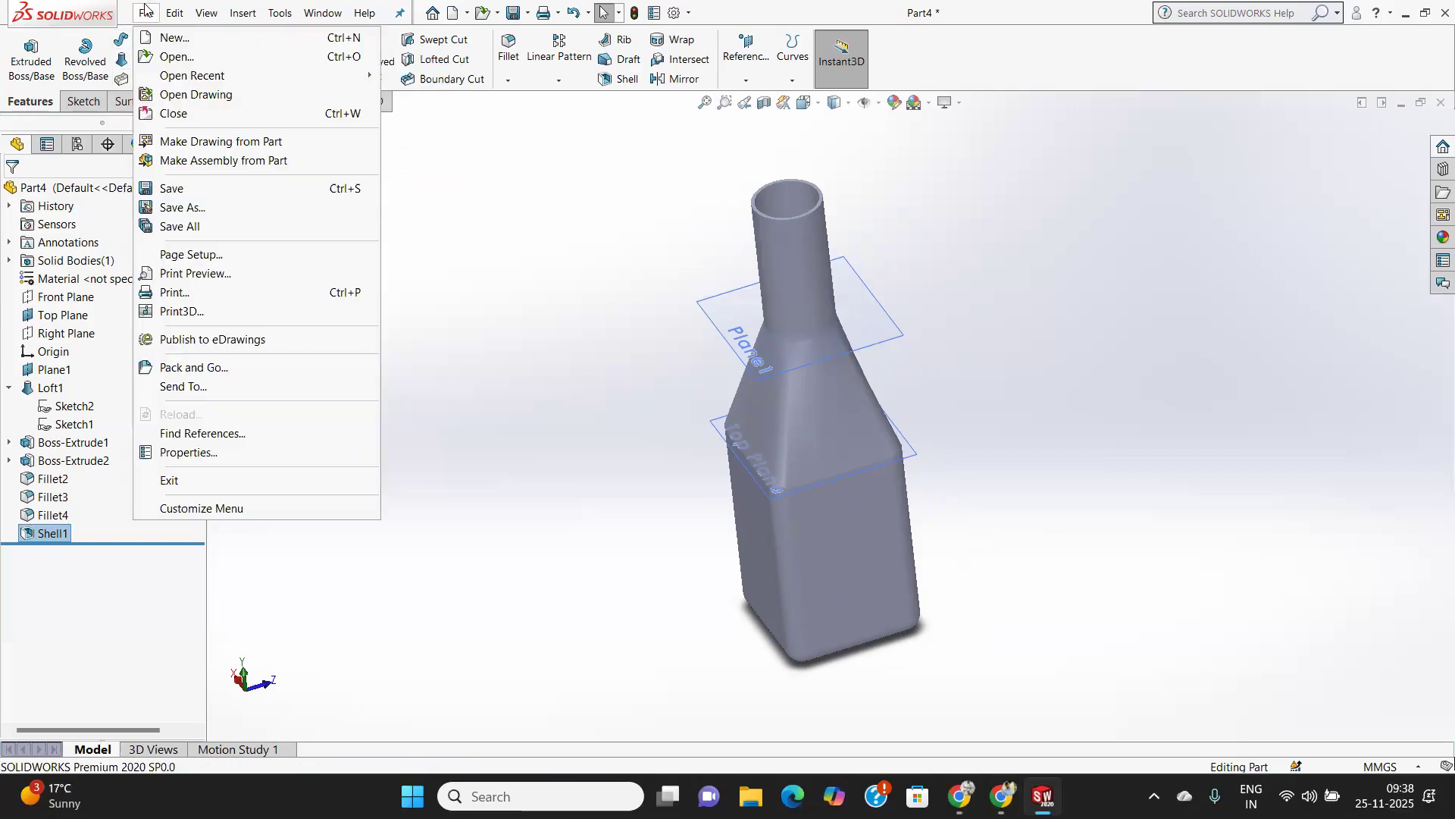
click(167, 38)
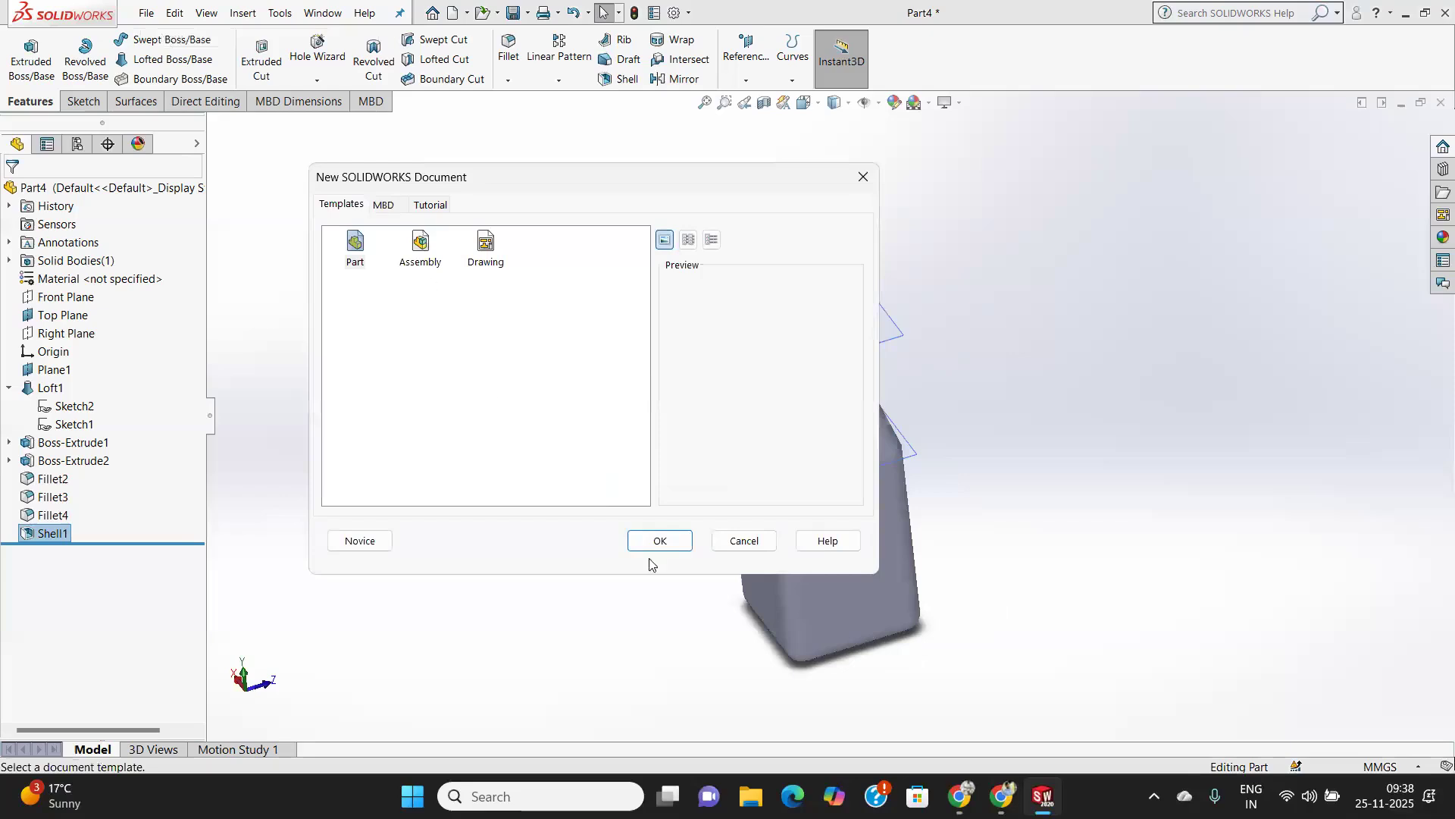
click(657, 541)
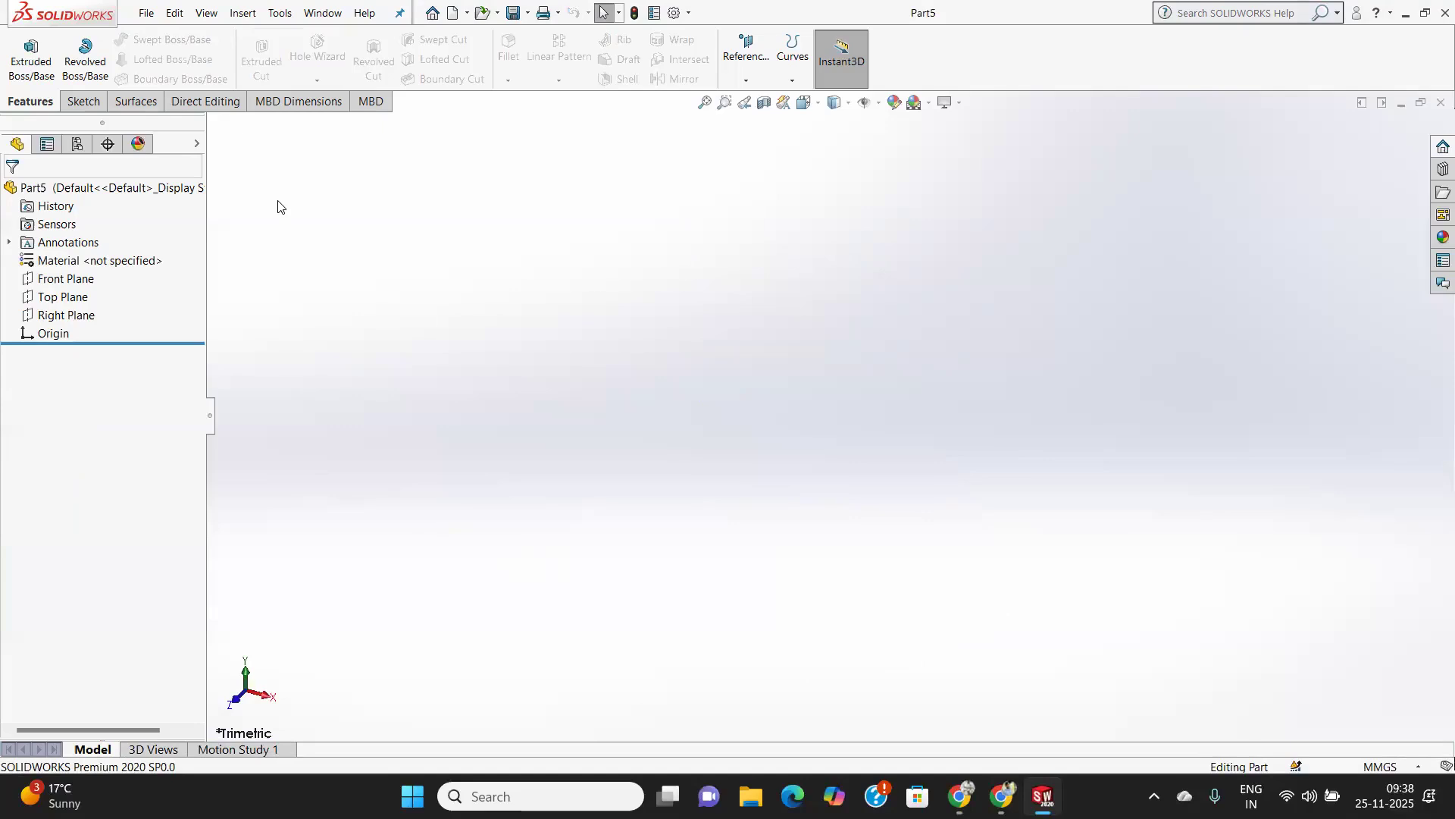
click(97, 297)
right_click(94, 299)
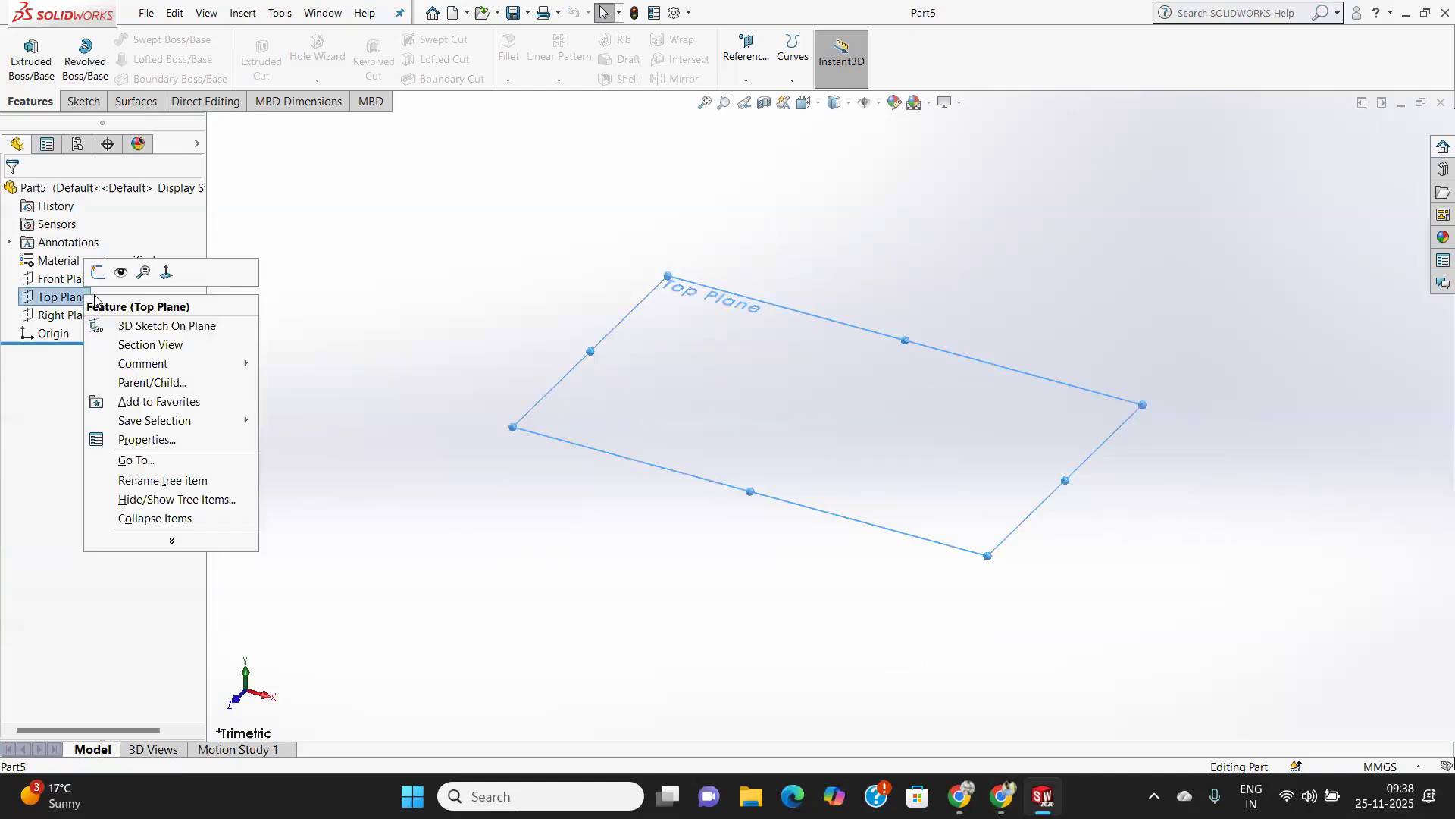
click(116, 286)
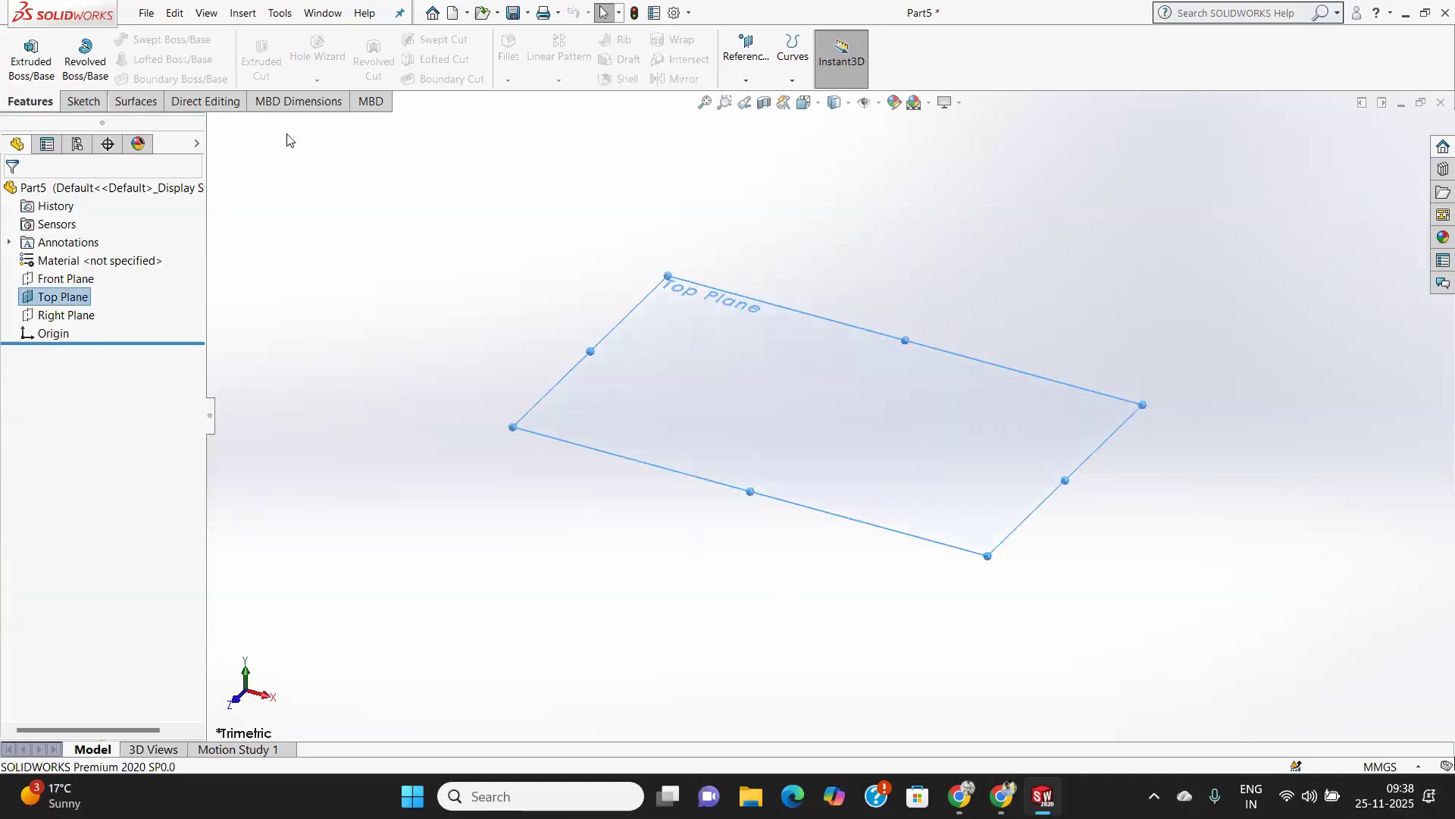
Create two reference planes above the Top Plane, each offset by 60 mm.
click(746, 78)
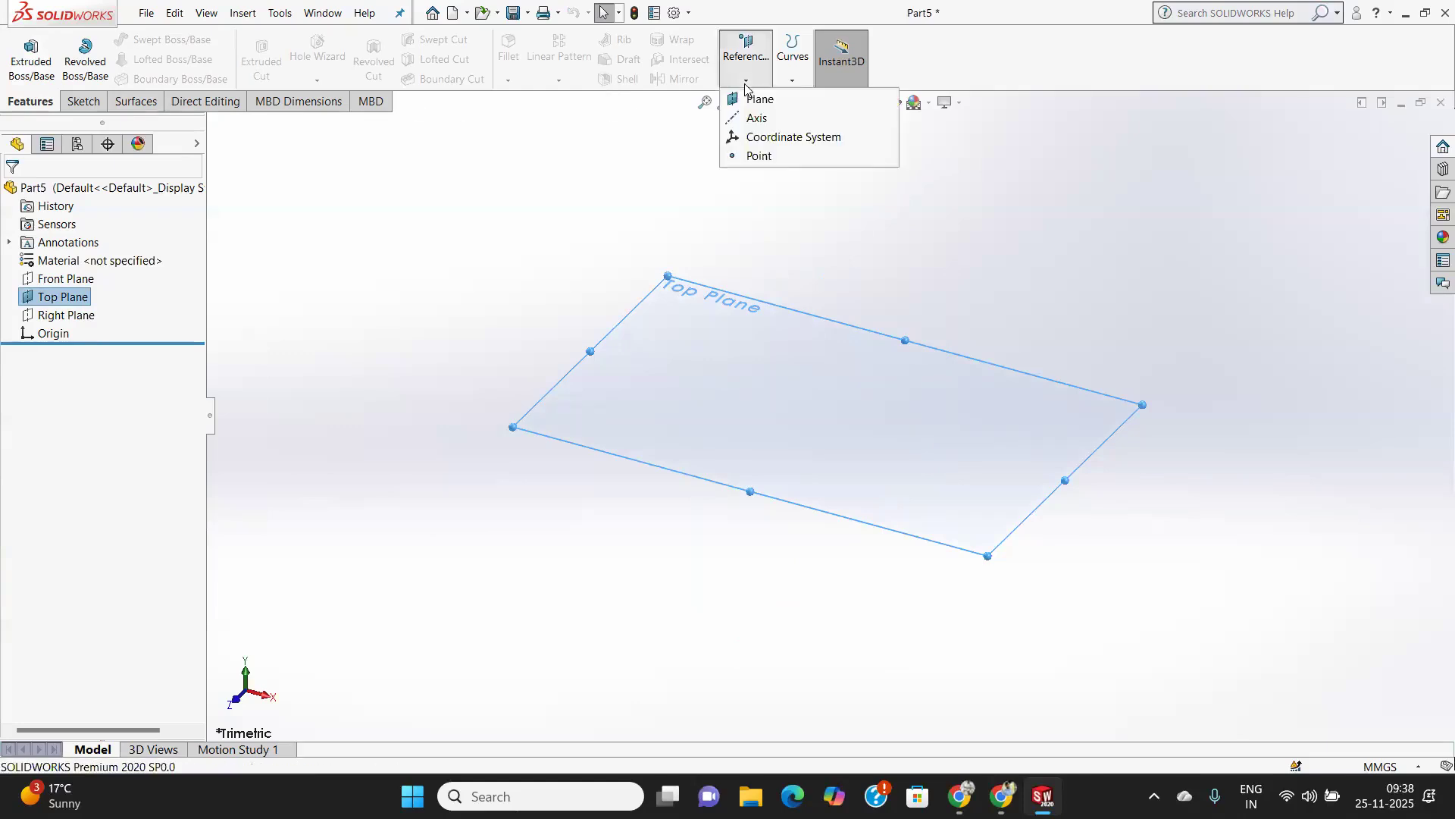
click(758, 99)
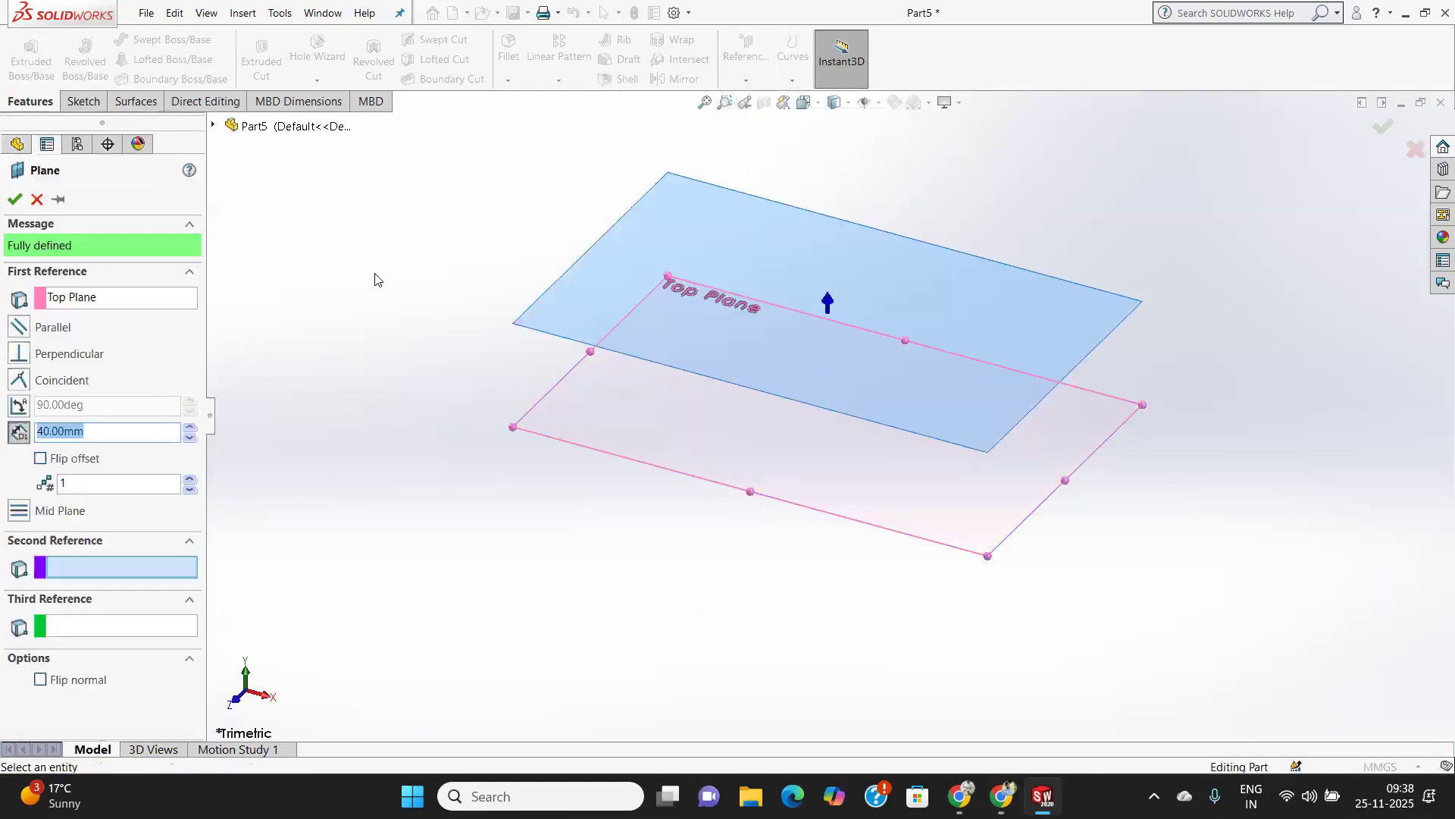
text(60)
key(Return)
click(133, 484)
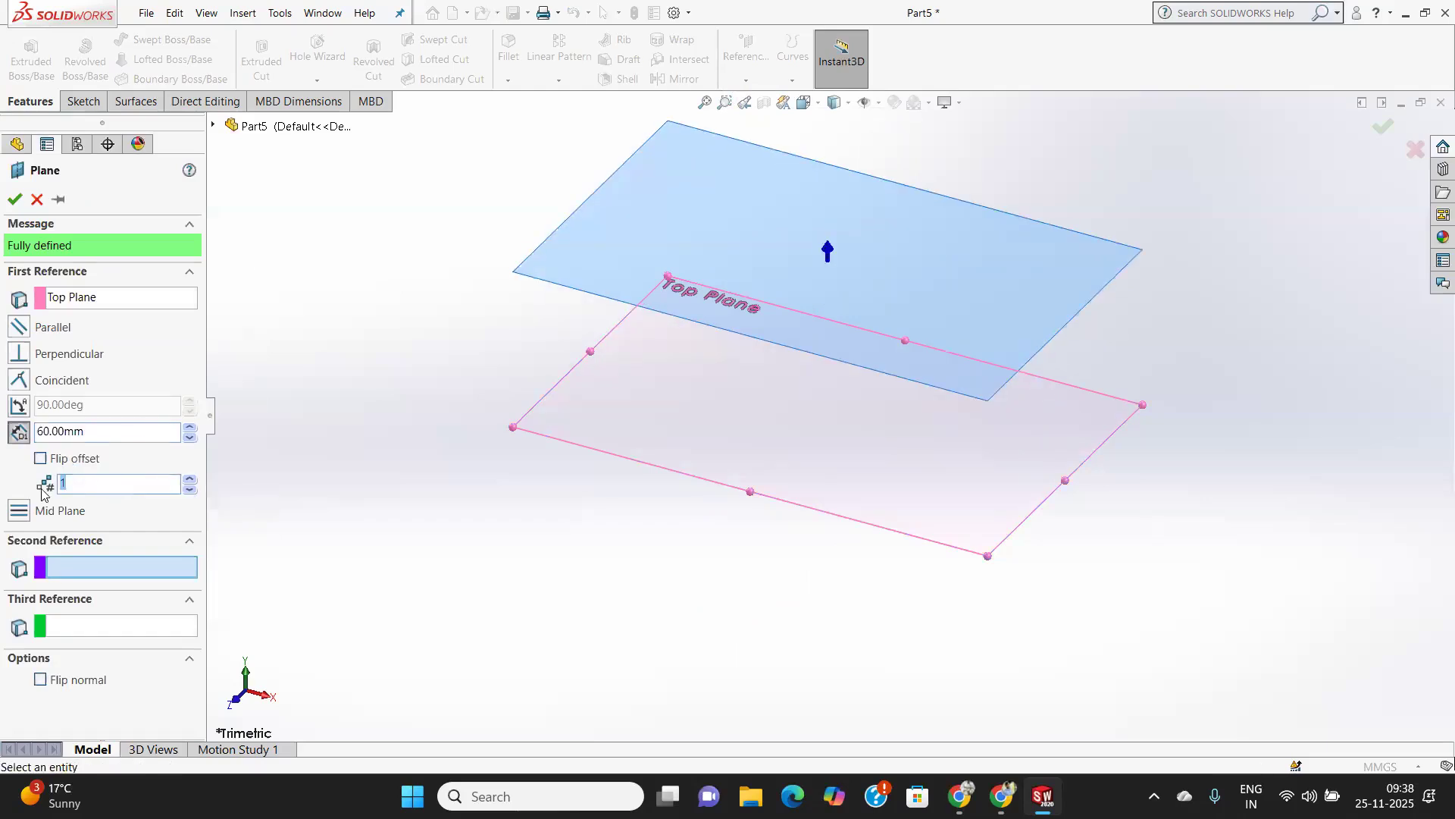
text(2)
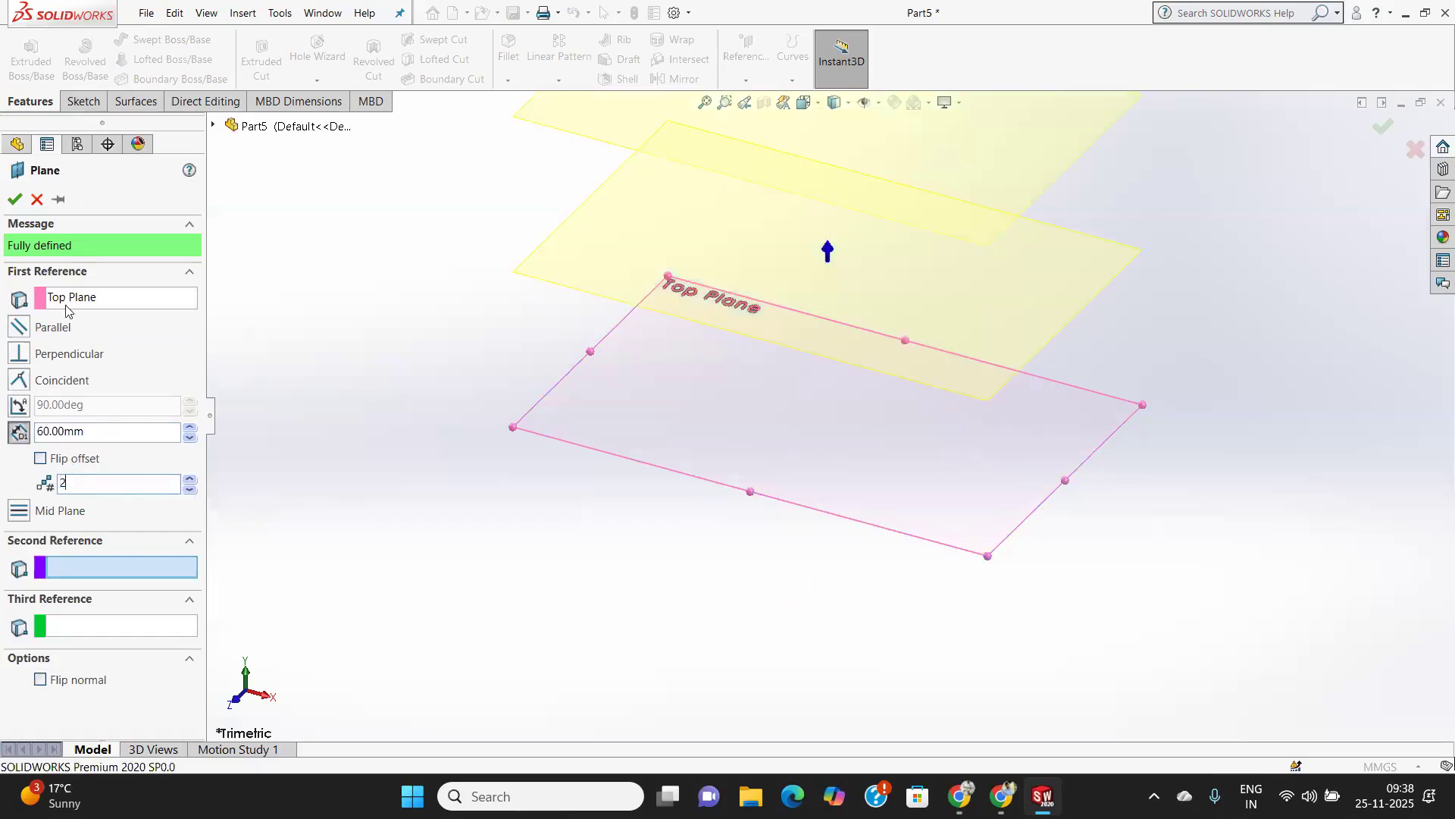
click(16, 200)
scroll(731, 411, down, 3)
scroll(732, 411, up, 5)
scroll(735, 410, up, 3)
scroll(750, 402, down, 5)
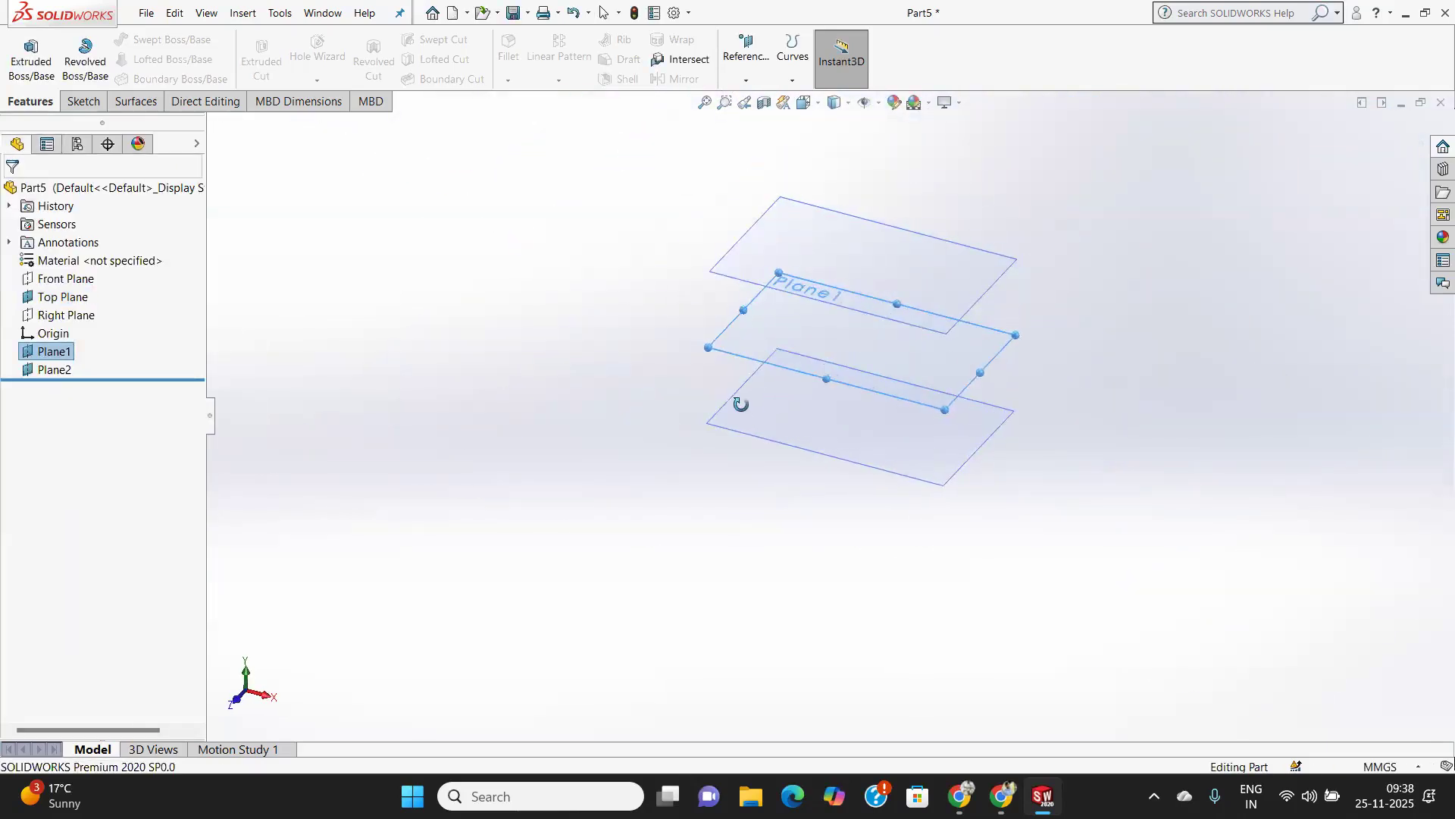
scroll(769, 386, up, 1)
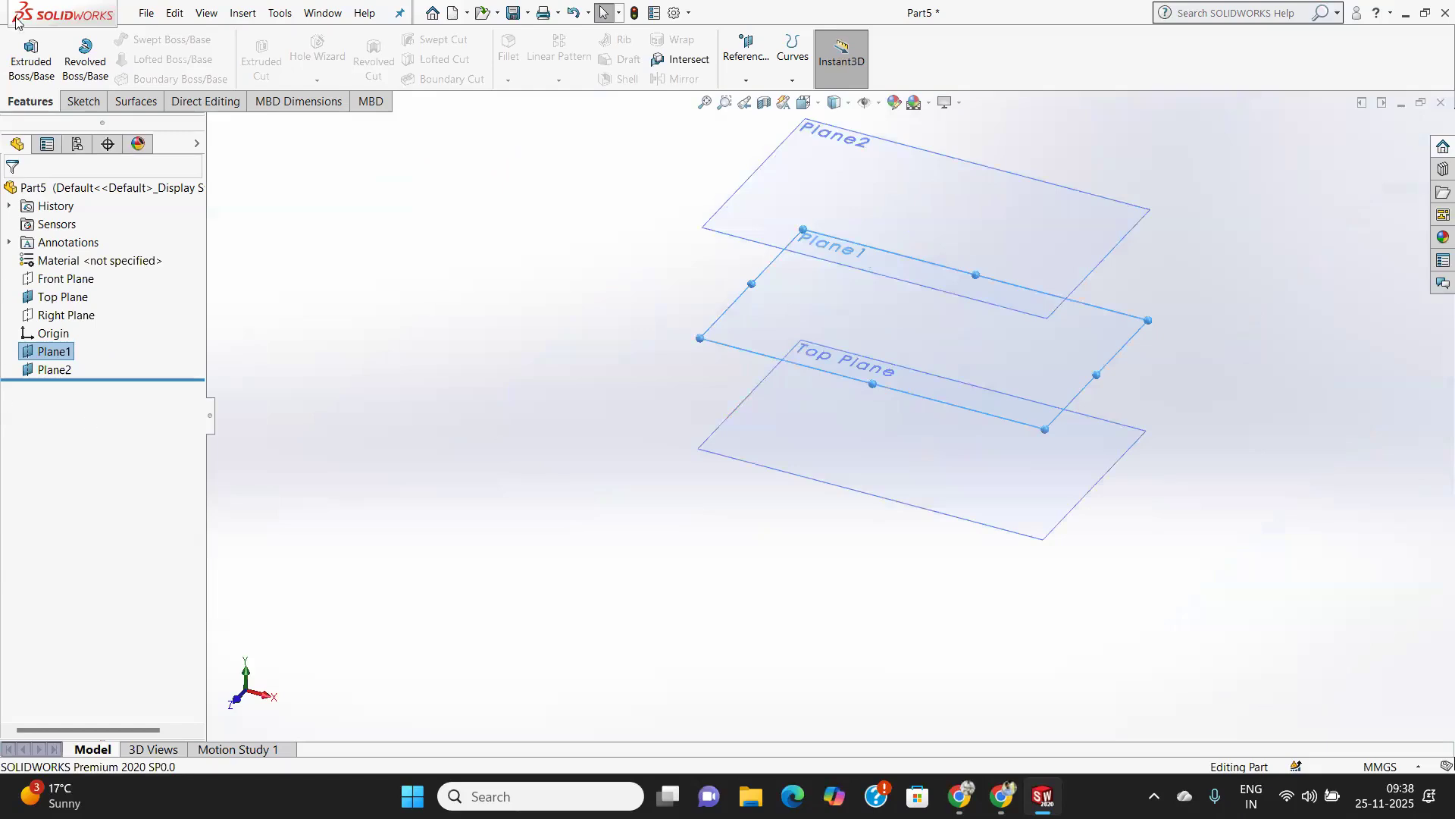
Sketch a center rectangle about 136 by 79 mm on the Top Plane, centred on the origin, and close the sketch.
click(83, 101)
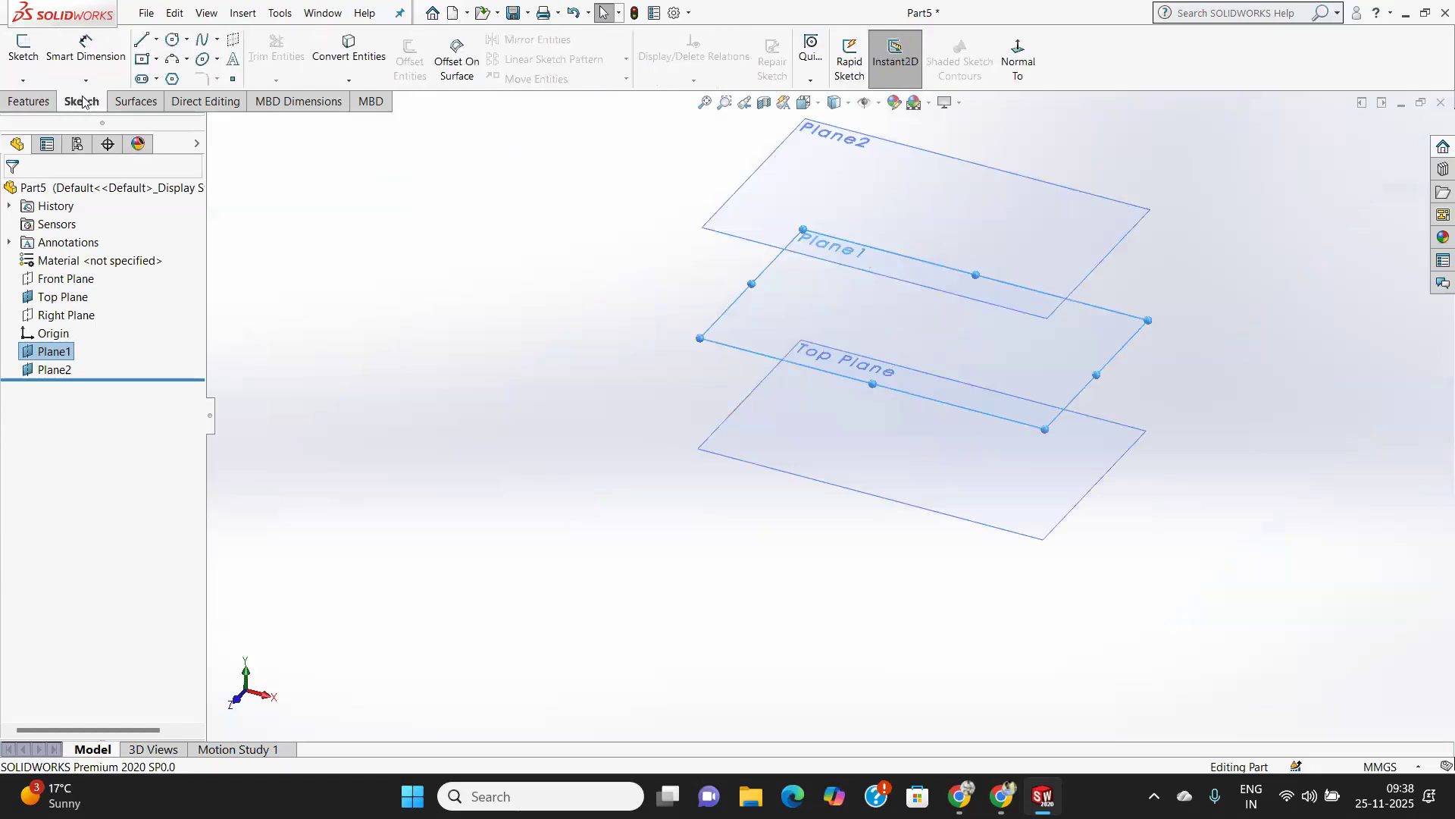
click(856, 453)
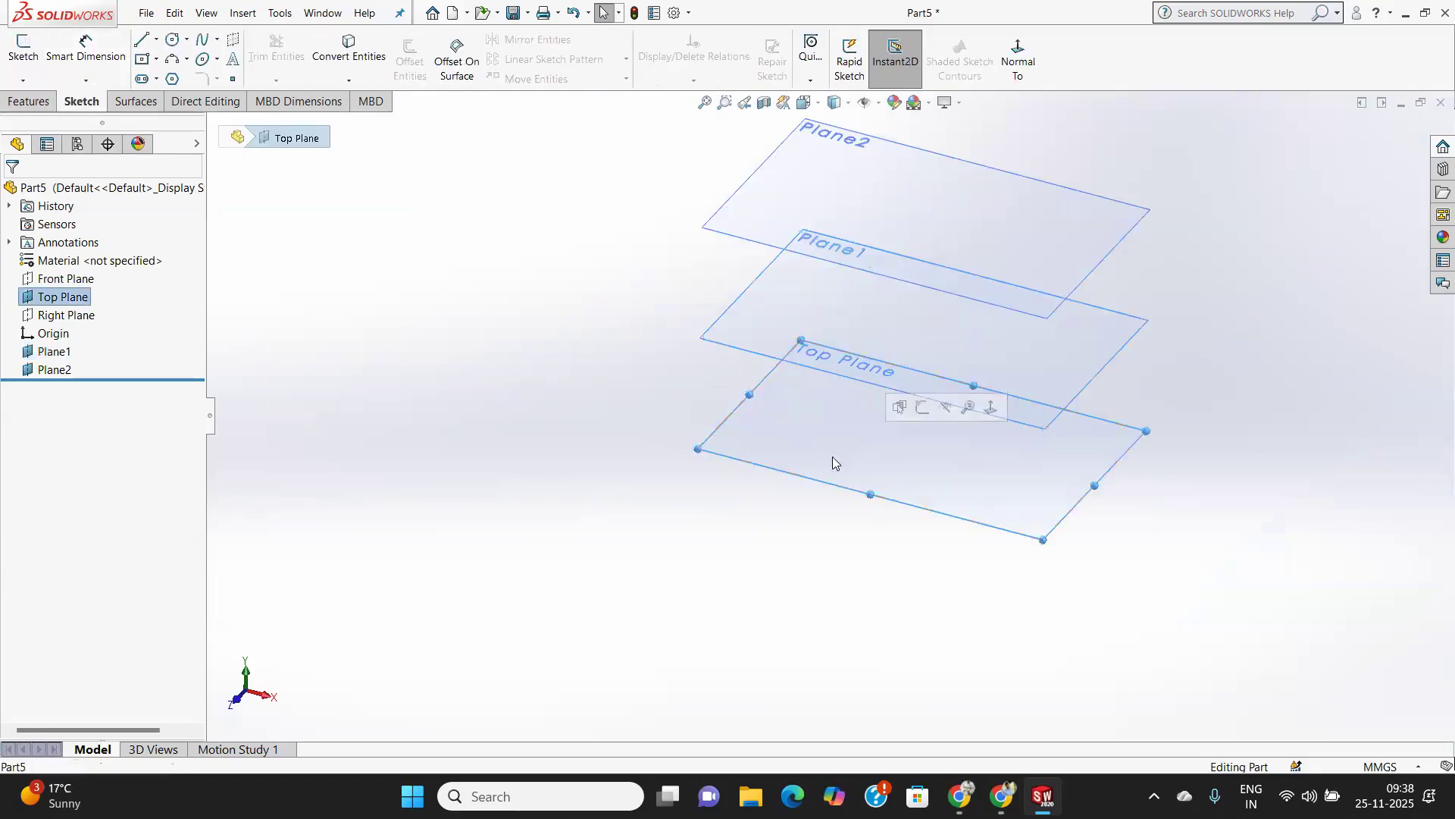
click(21, 51)
click(148, 59)
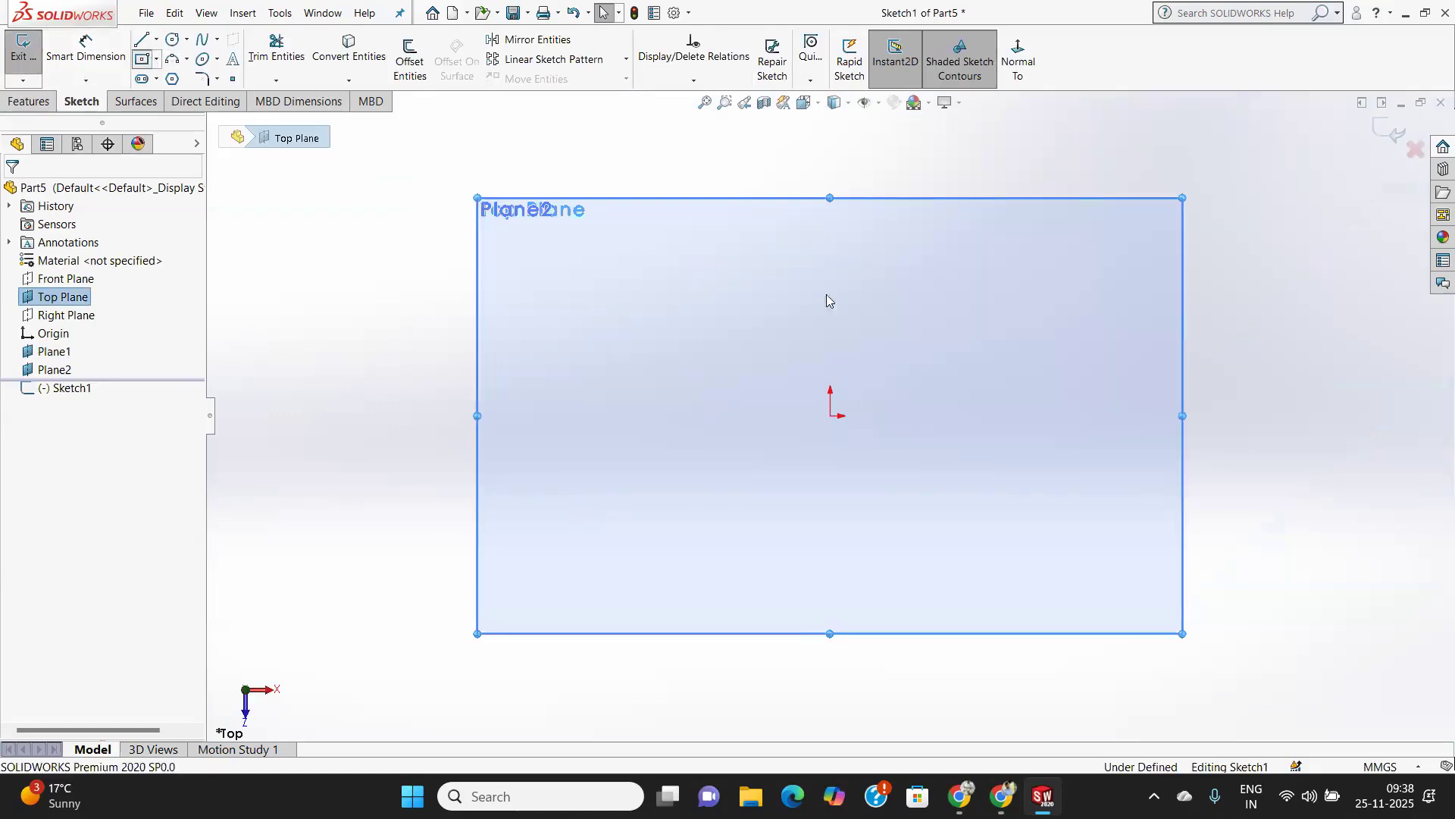
click(832, 417)
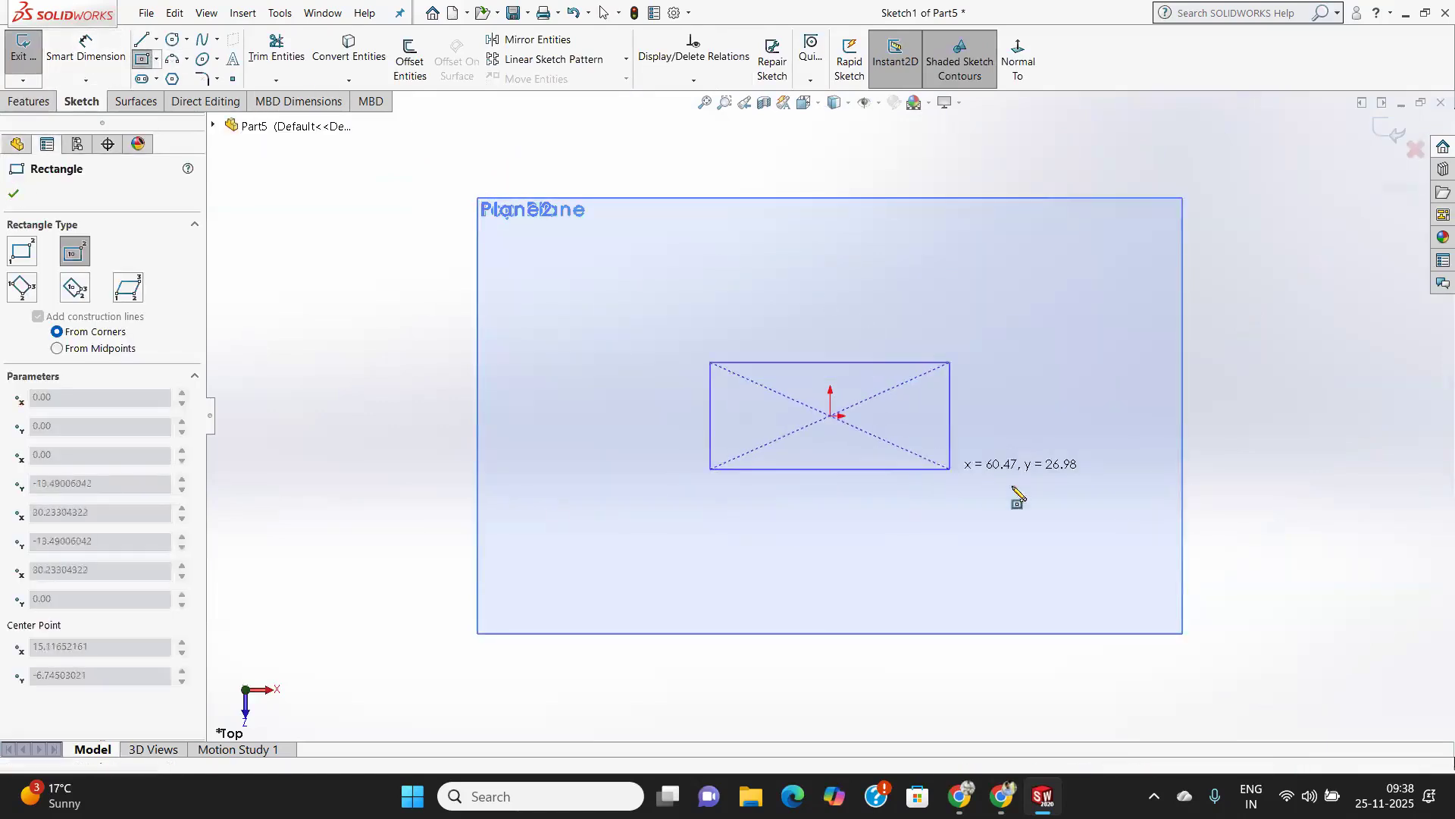
click(1100, 572)
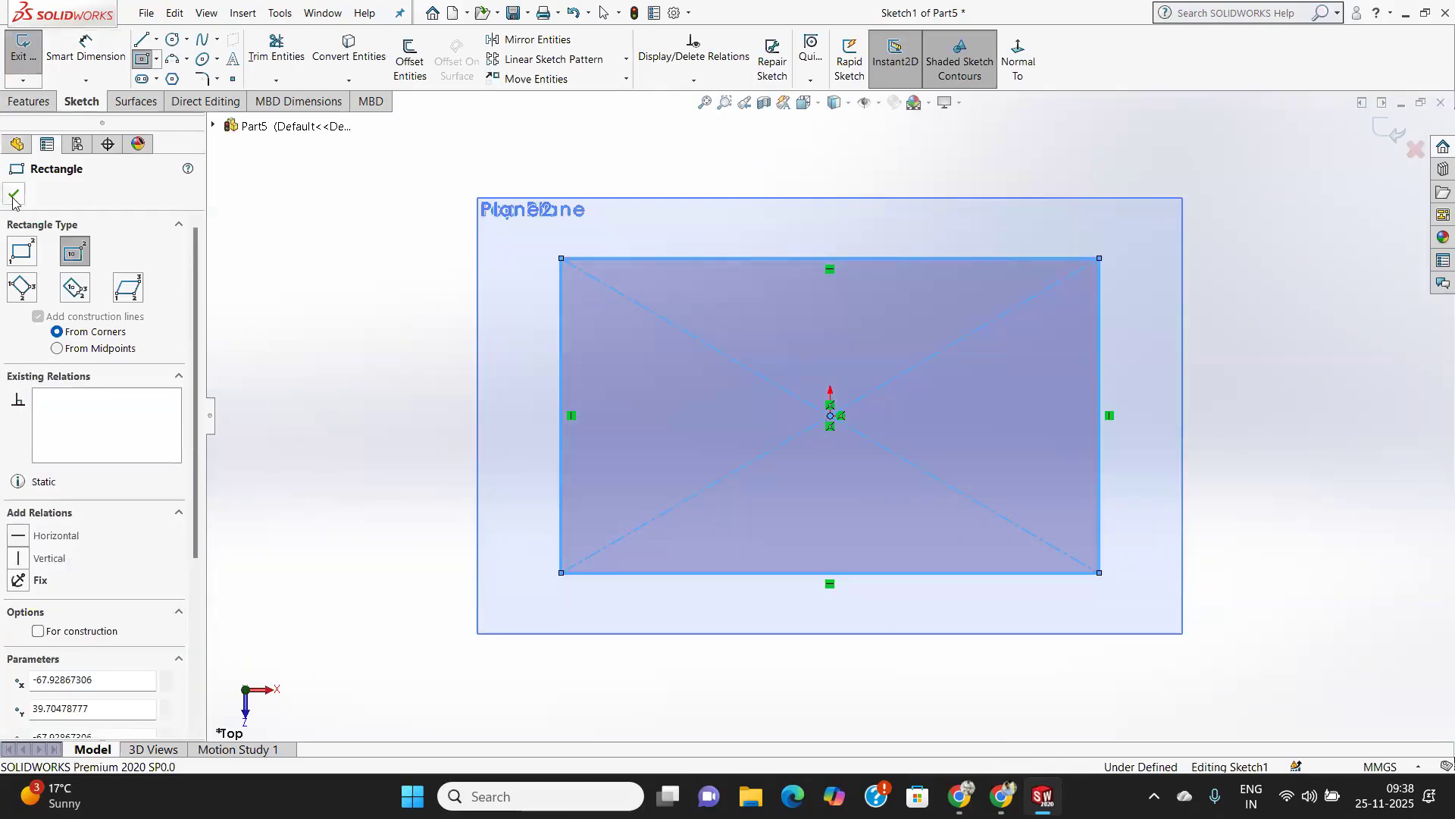
click(14, 195)
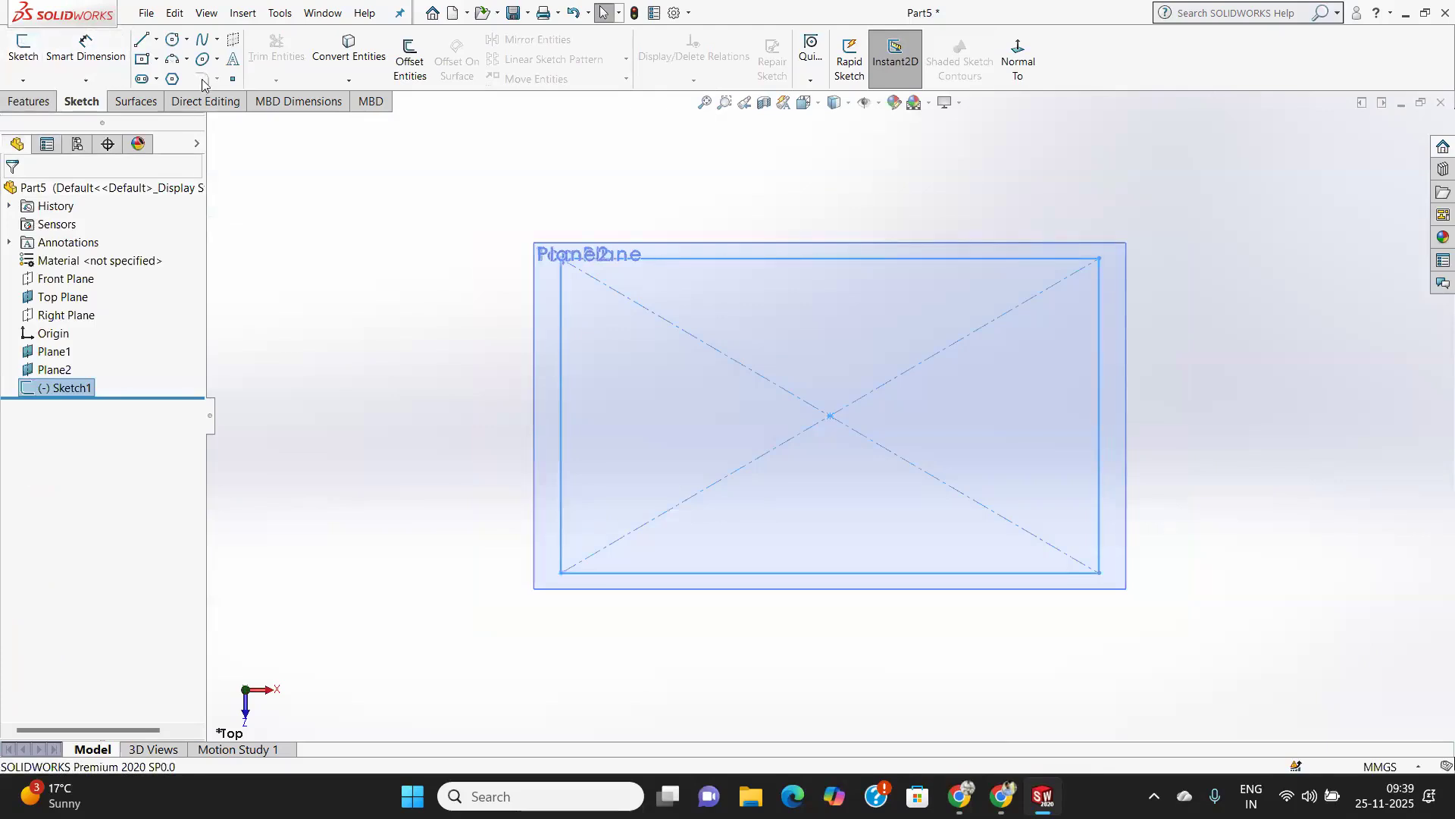
Sketch a circle centred on the origin on Plane1, sized to fit inside the base rectangle, and close the sketch.
click(61, 354)
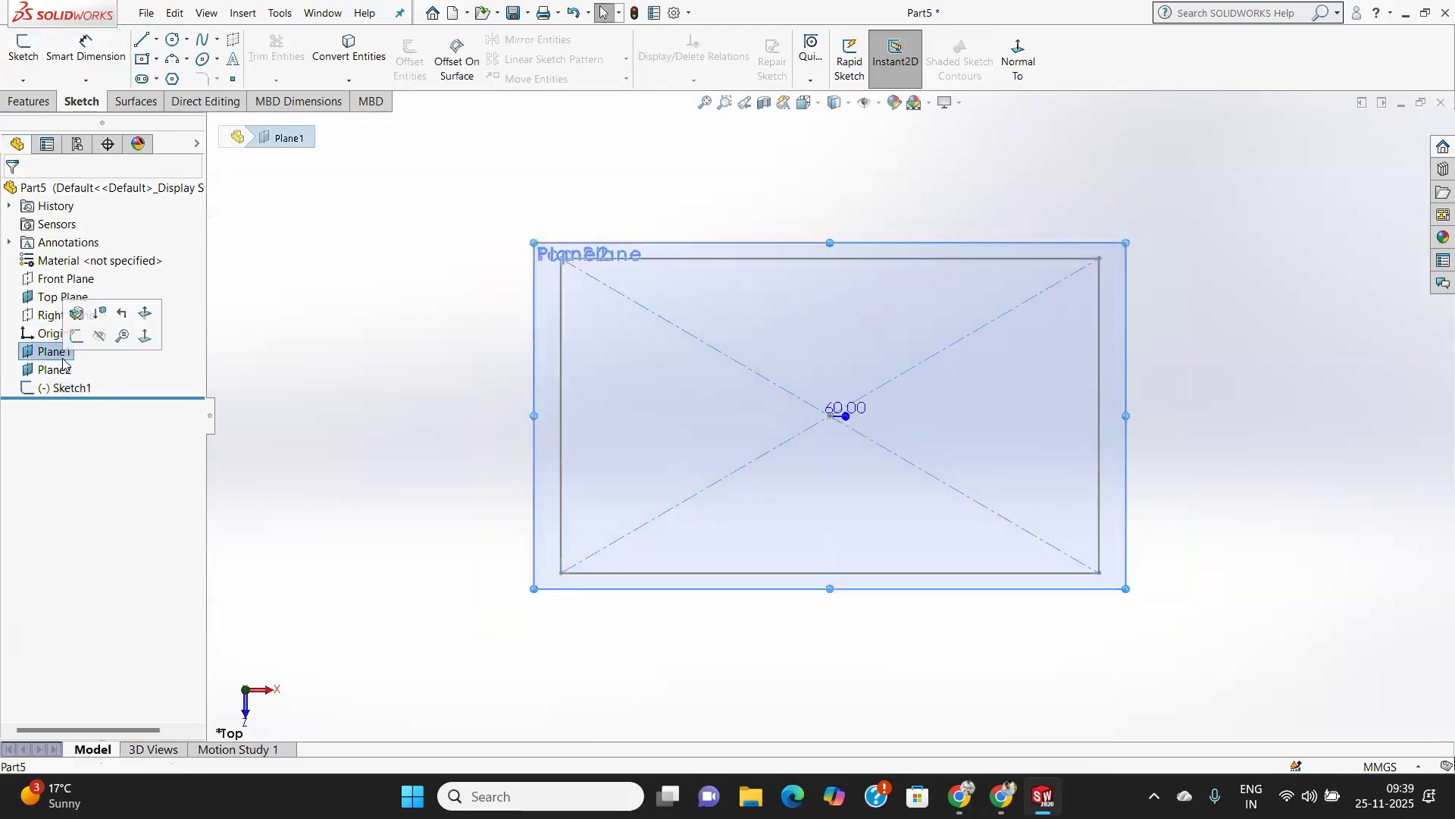
click(23, 49)
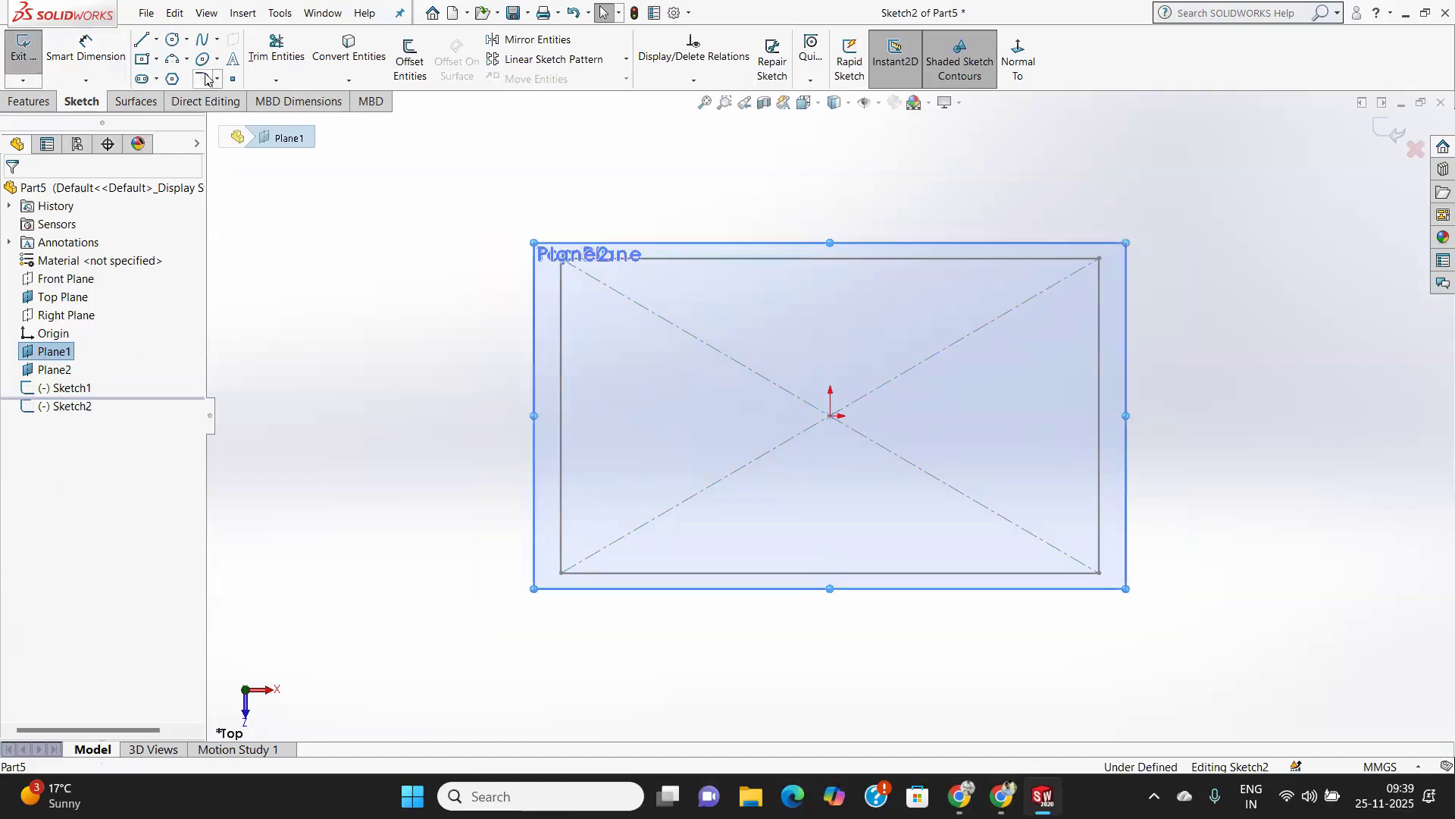
click(182, 45)
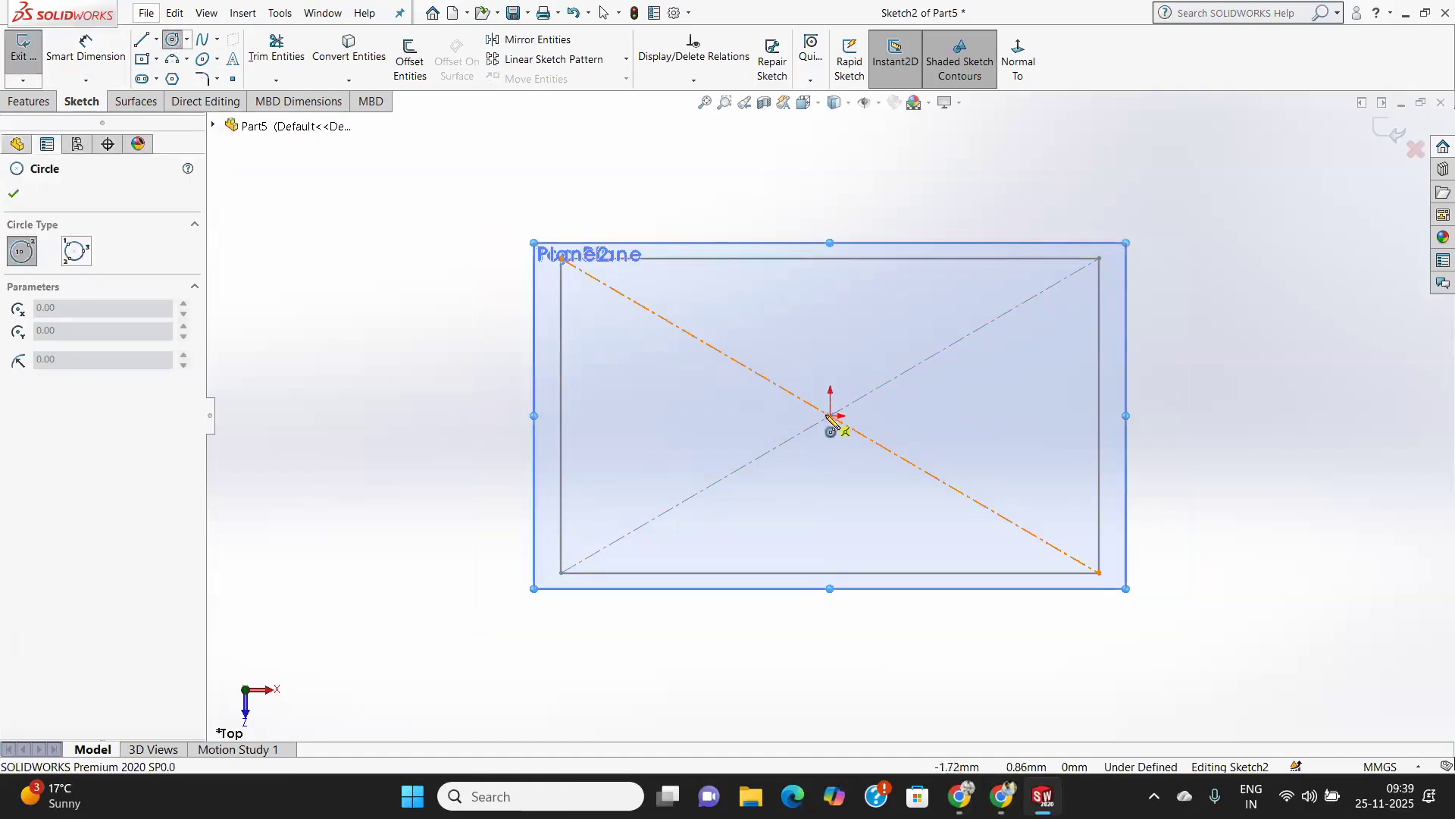
drag(830, 416, 926, 503)
click(13, 194)
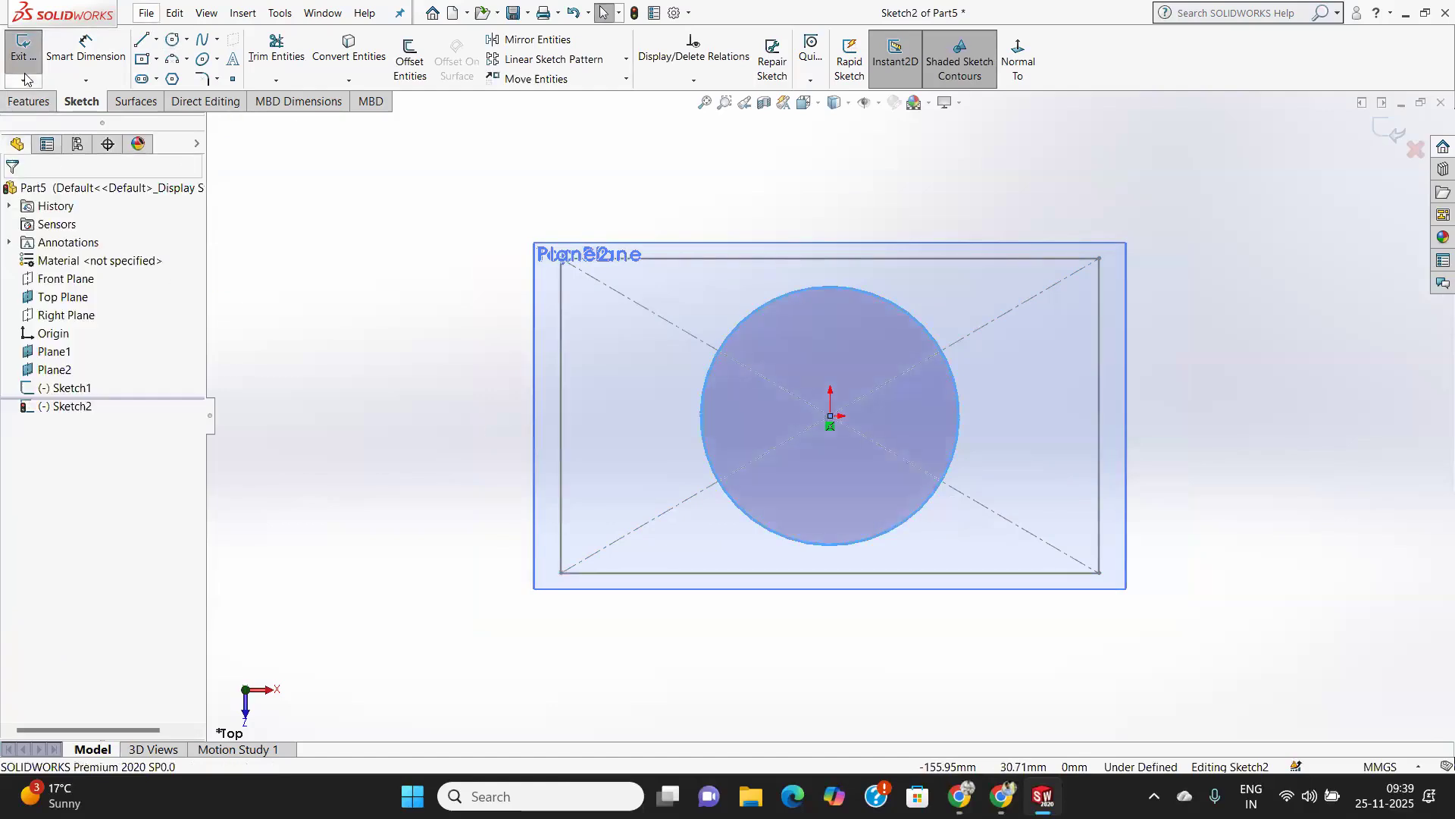
click(23, 47)
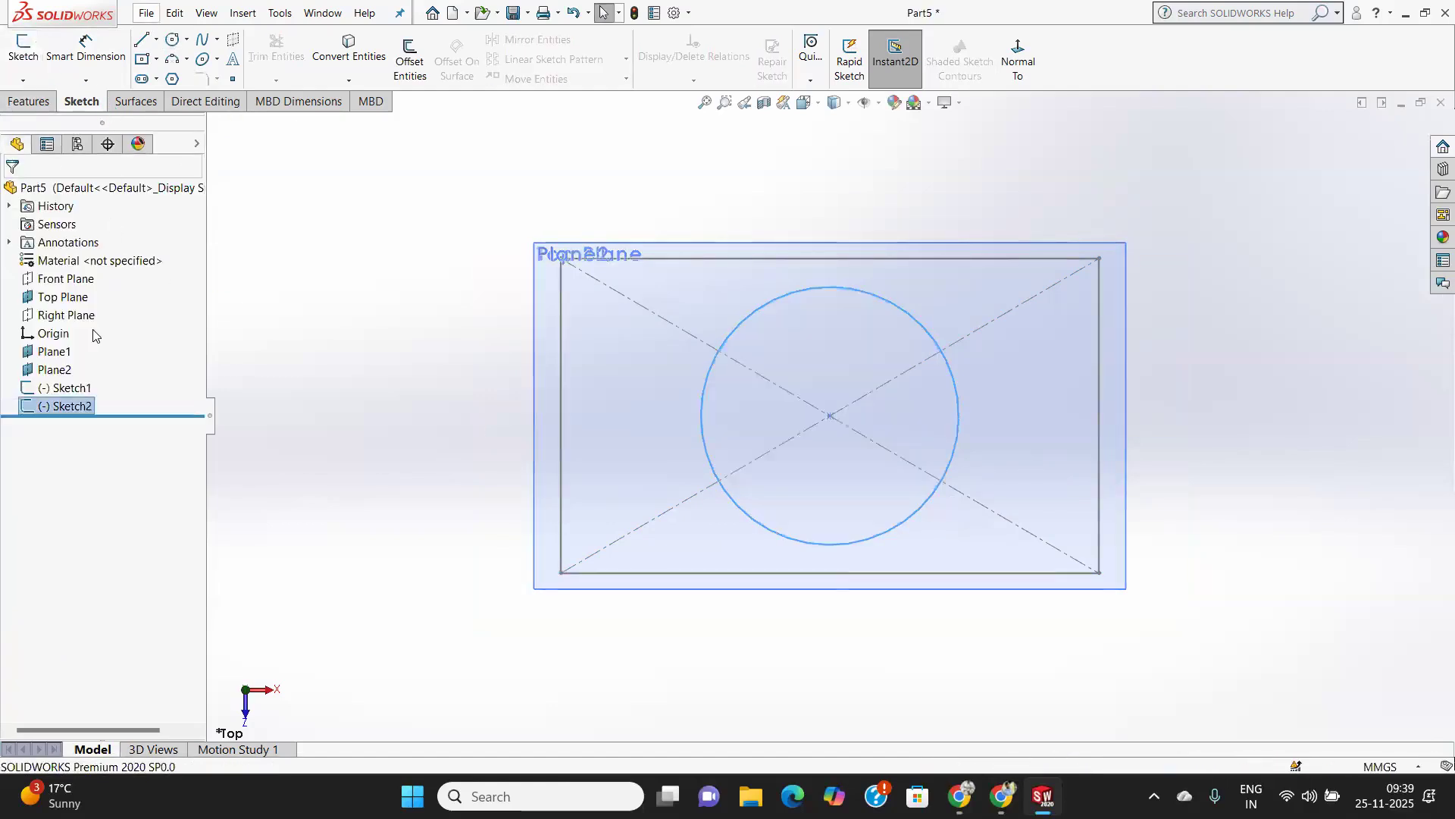
Sketch a center rectangle on Plane2, centred on the origin and smaller than the base rectangle, and close the sketch.
click(55, 369)
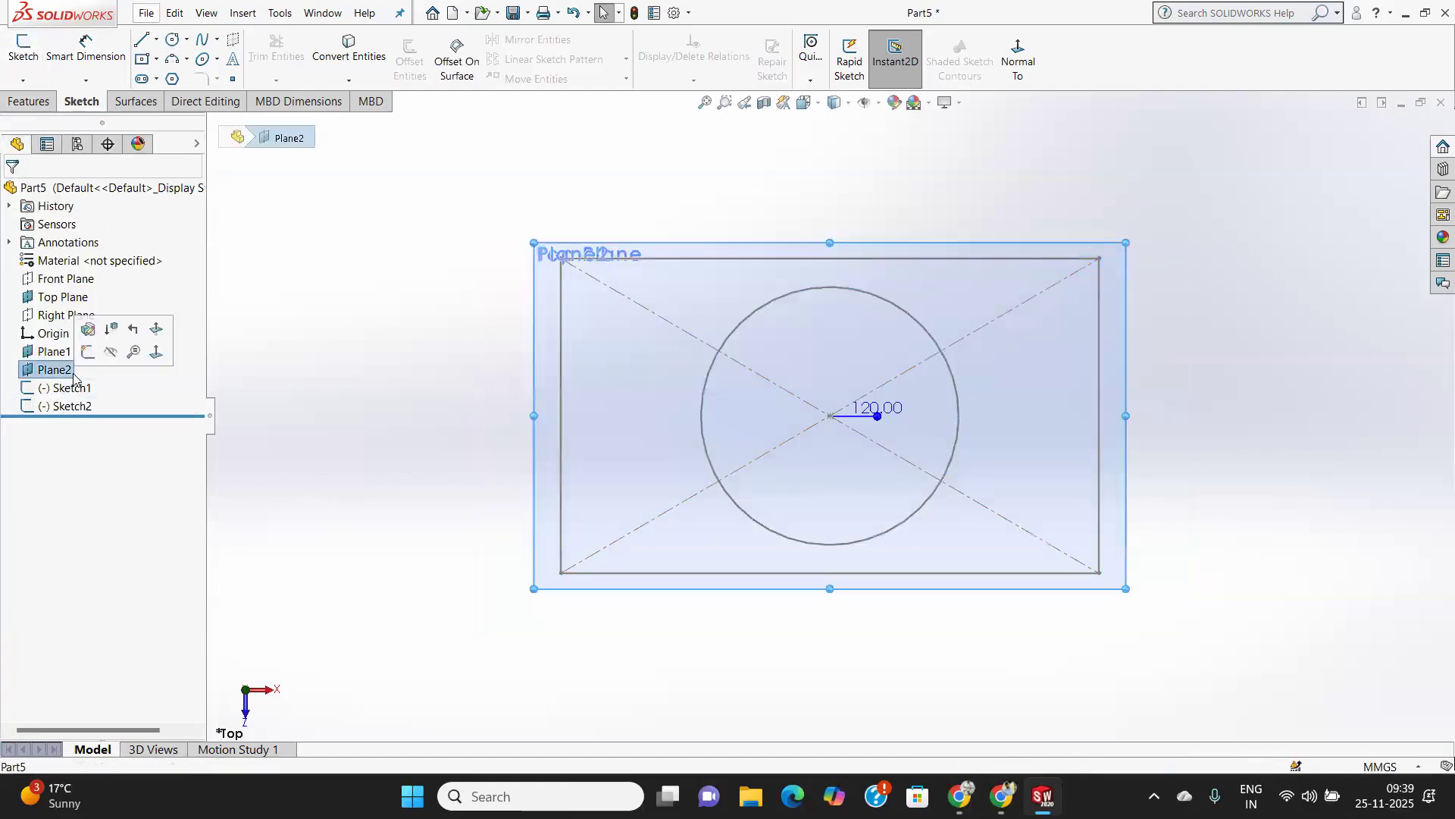
click(142, 60)
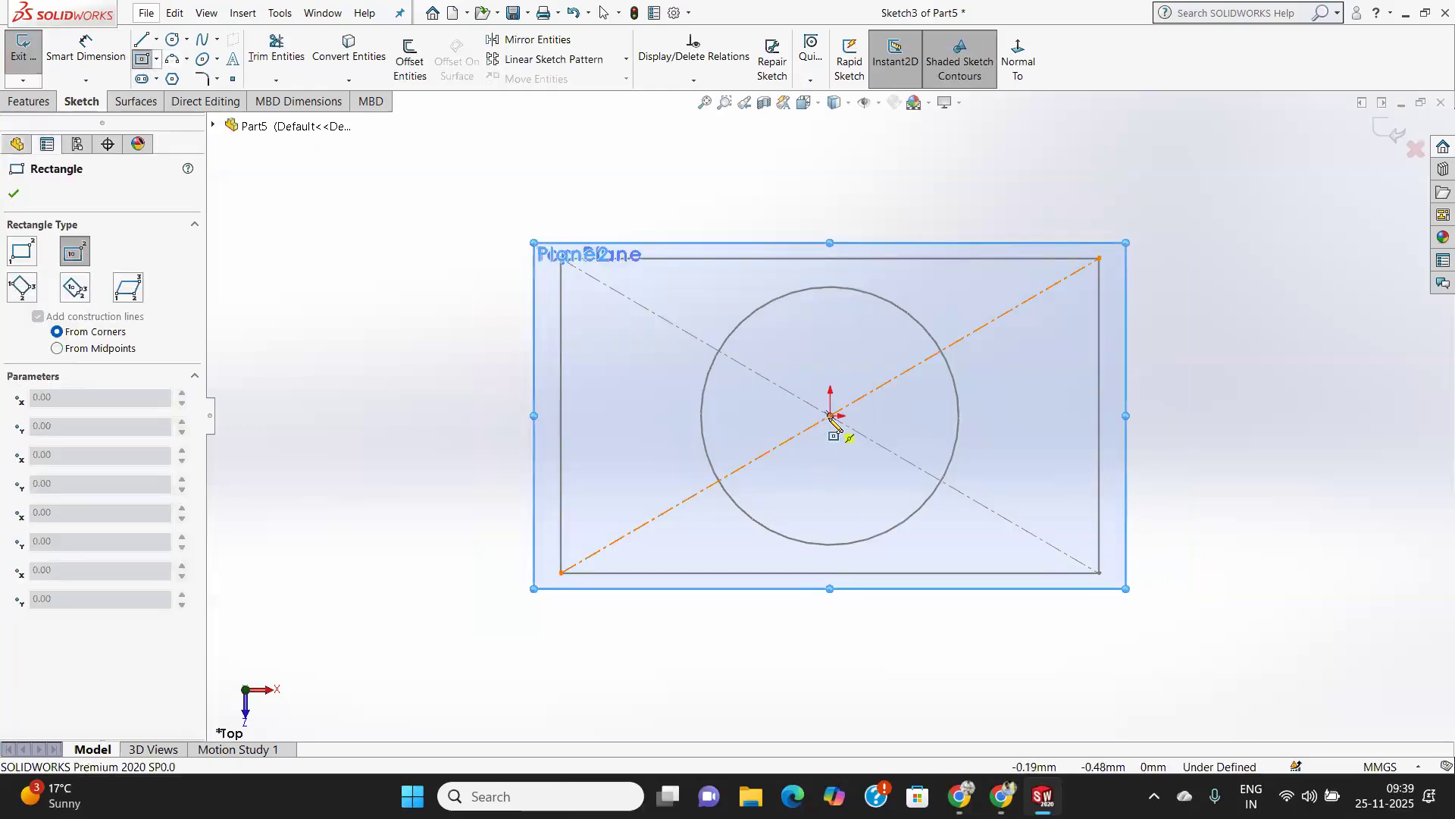
click(832, 416)
click(1010, 490)
click(14, 194)
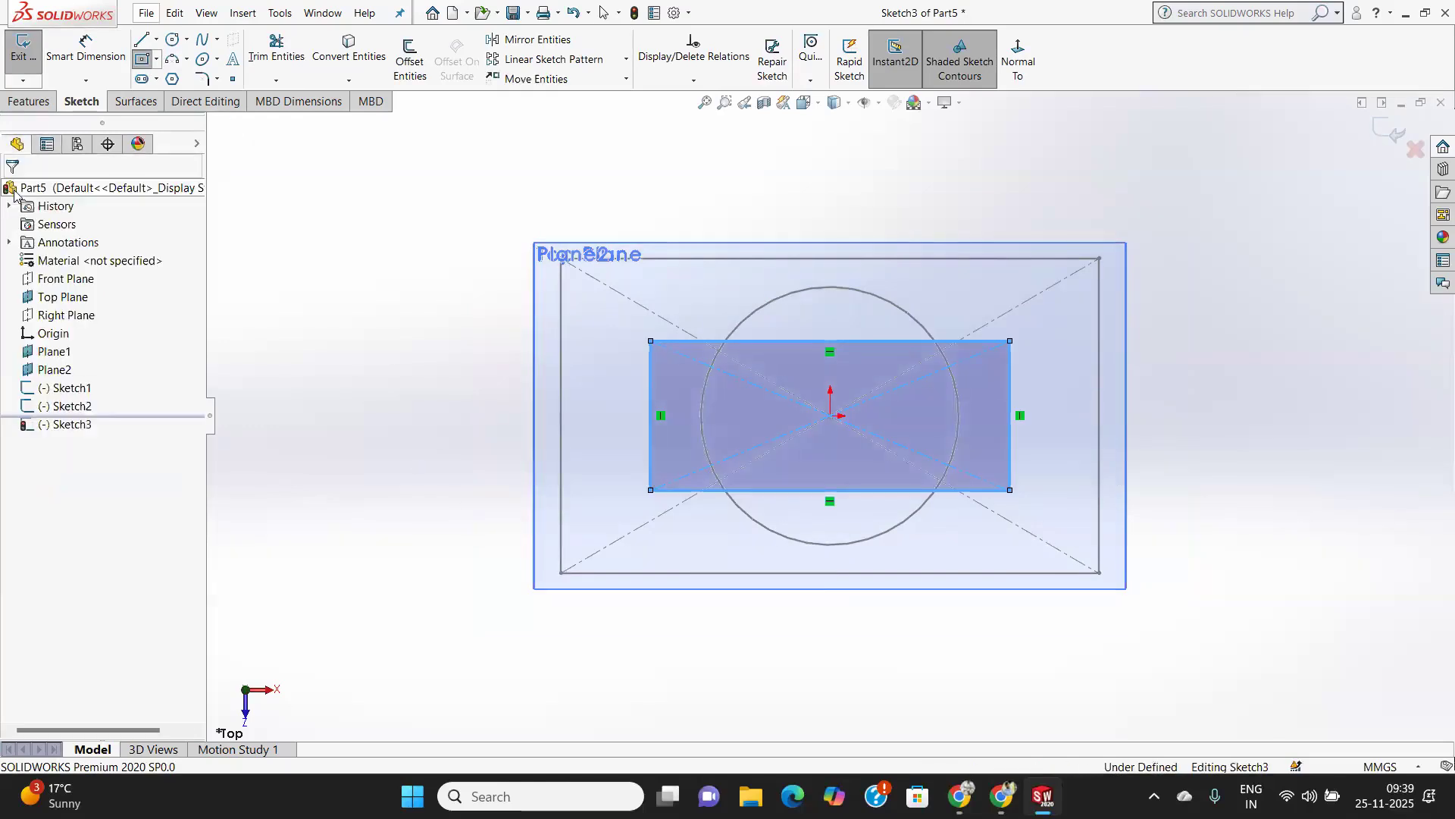
click(23, 51)
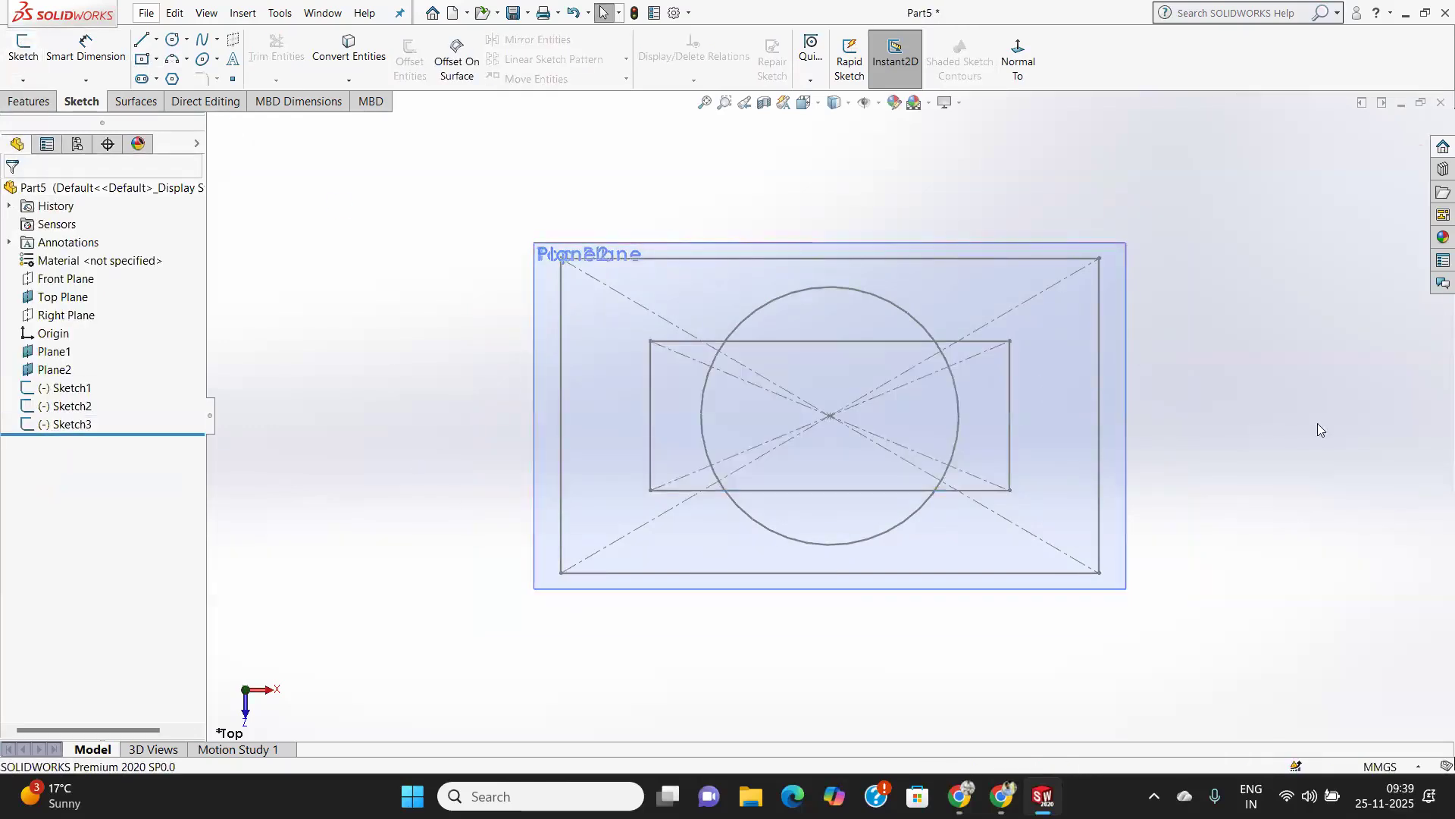
Examine the three stacked profiles, look through the other open parts and bring up Part2.
middle_drag(1177, 438, 1185, 202)
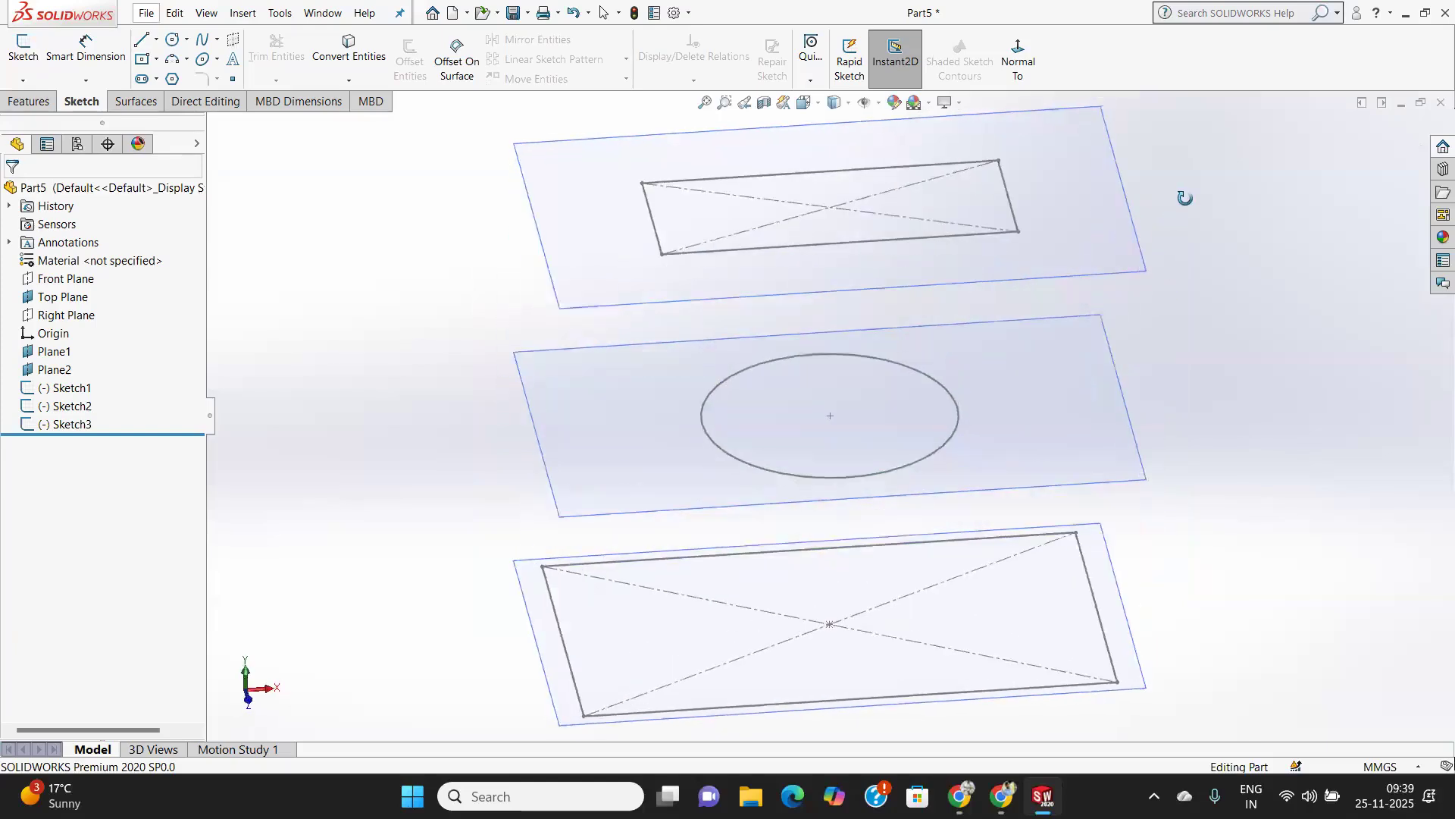
scroll(1001, 444, down, 3)
scroll(997, 446, up, 3)
middle_drag(1001, 447, 996, 384)
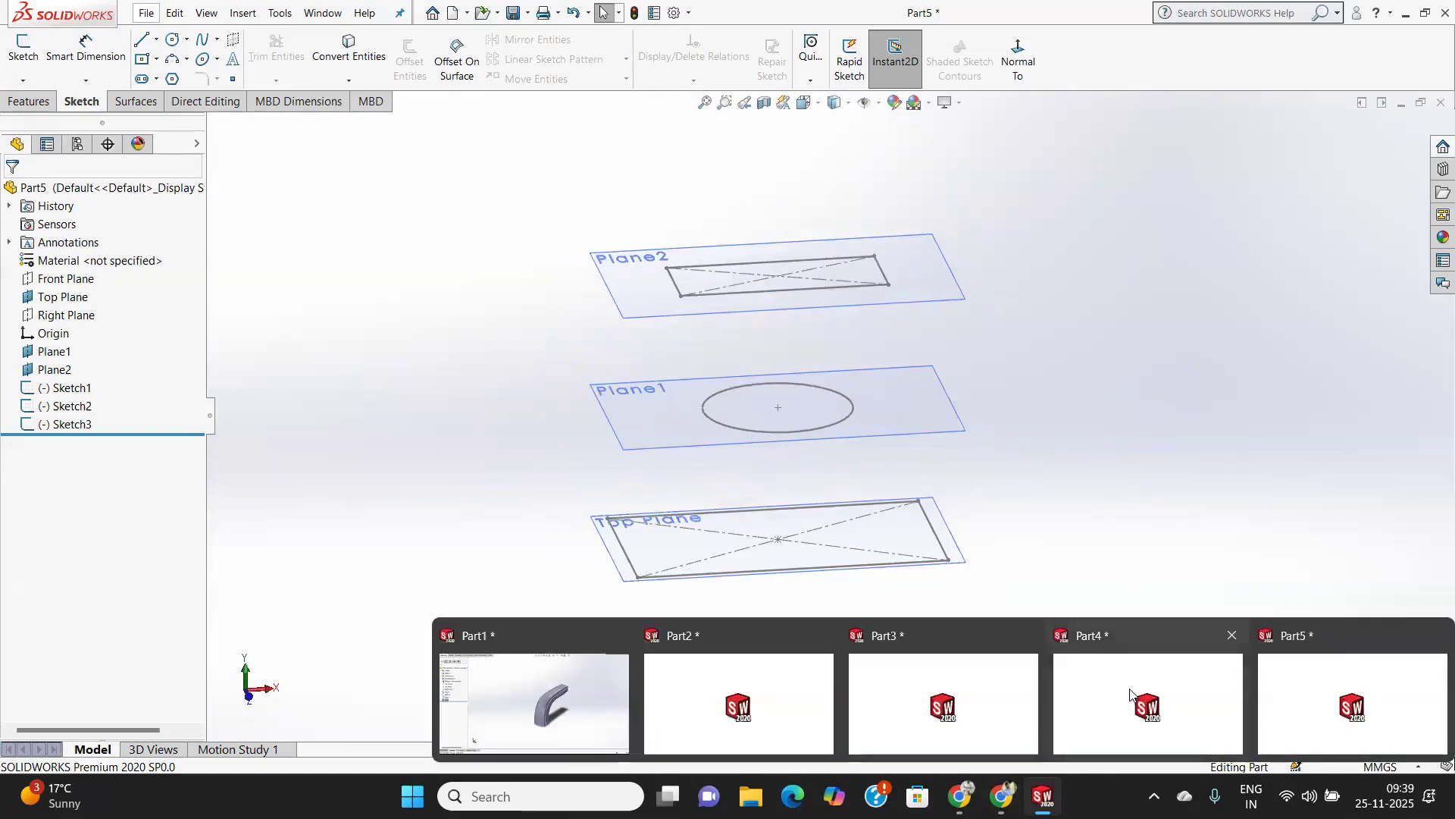
click(1043, 796)
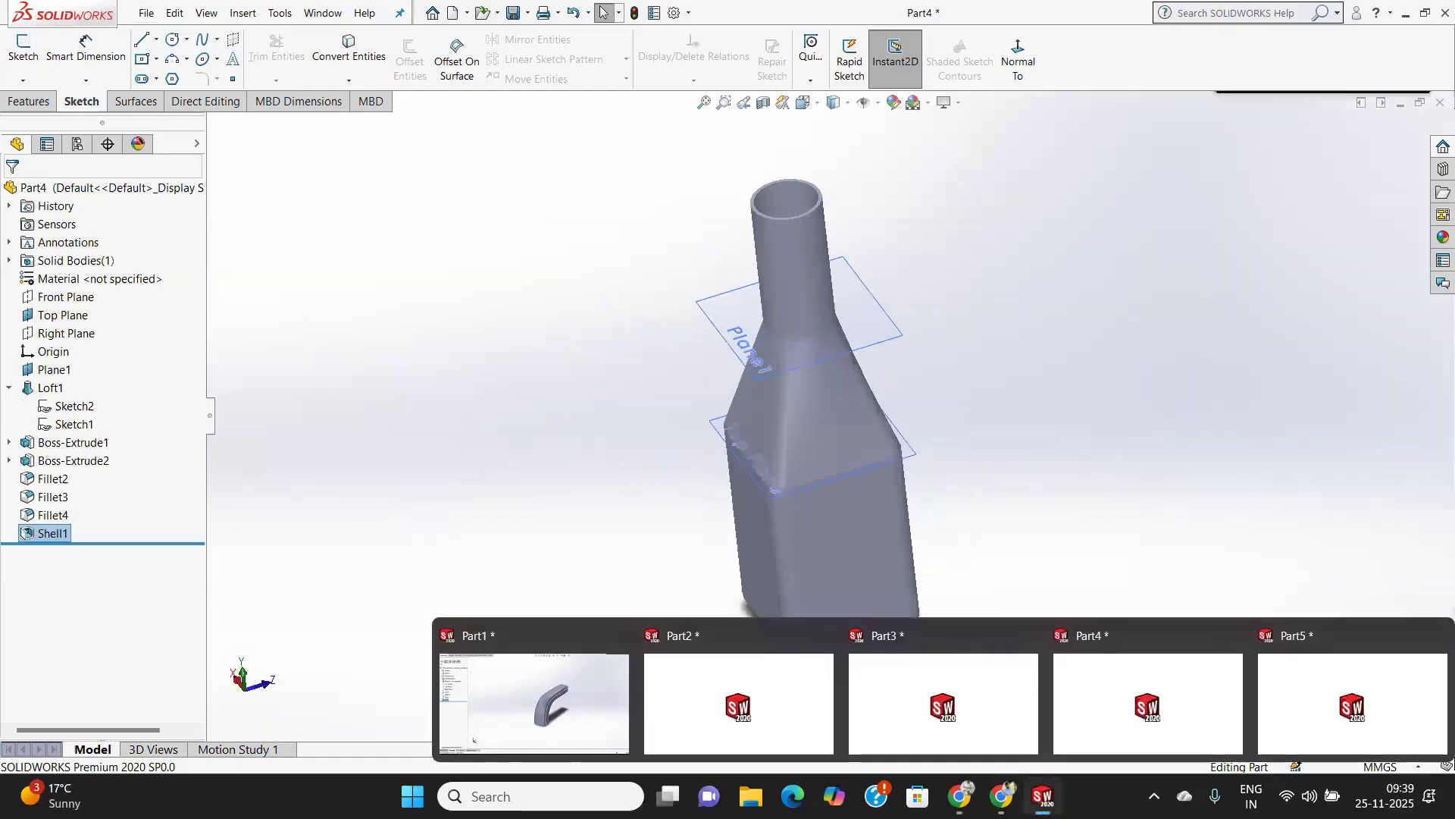
click(970, 714)
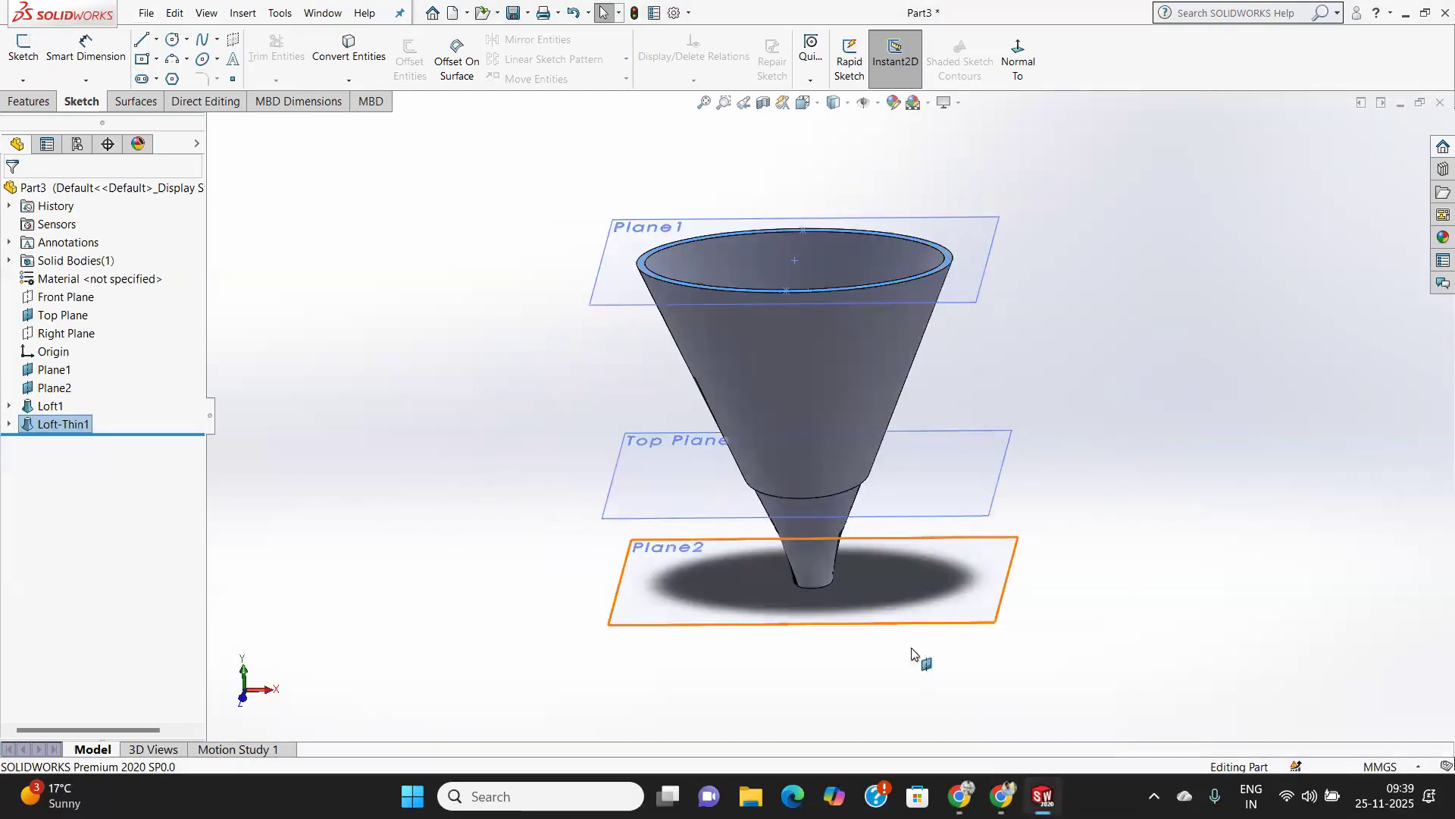
mouse_move(1043, 796)
click(761, 712)
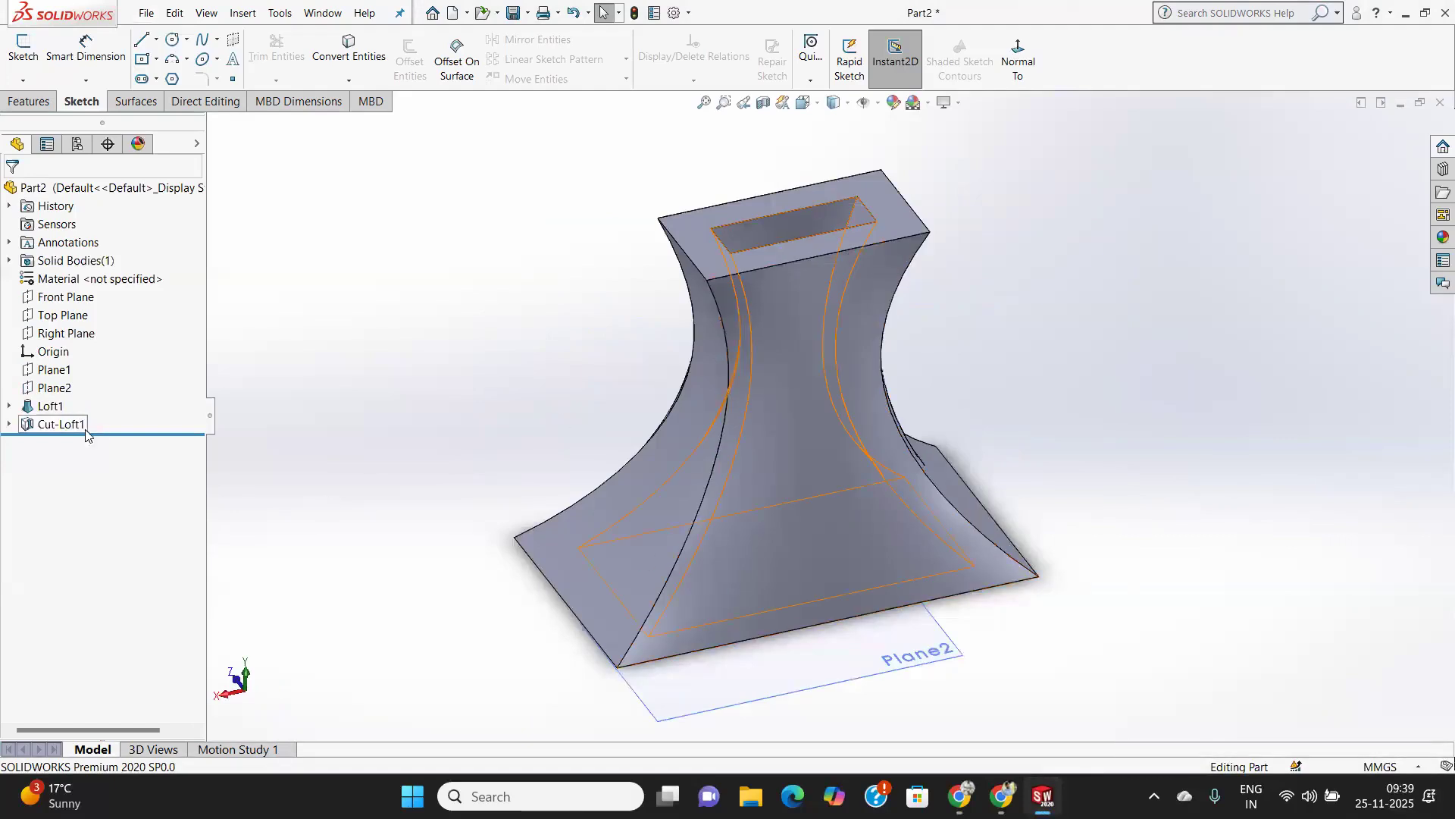
Delete the Cut-Loft1 feature from Part2 while keeping its absorbed sketches.
right_click(64, 425)
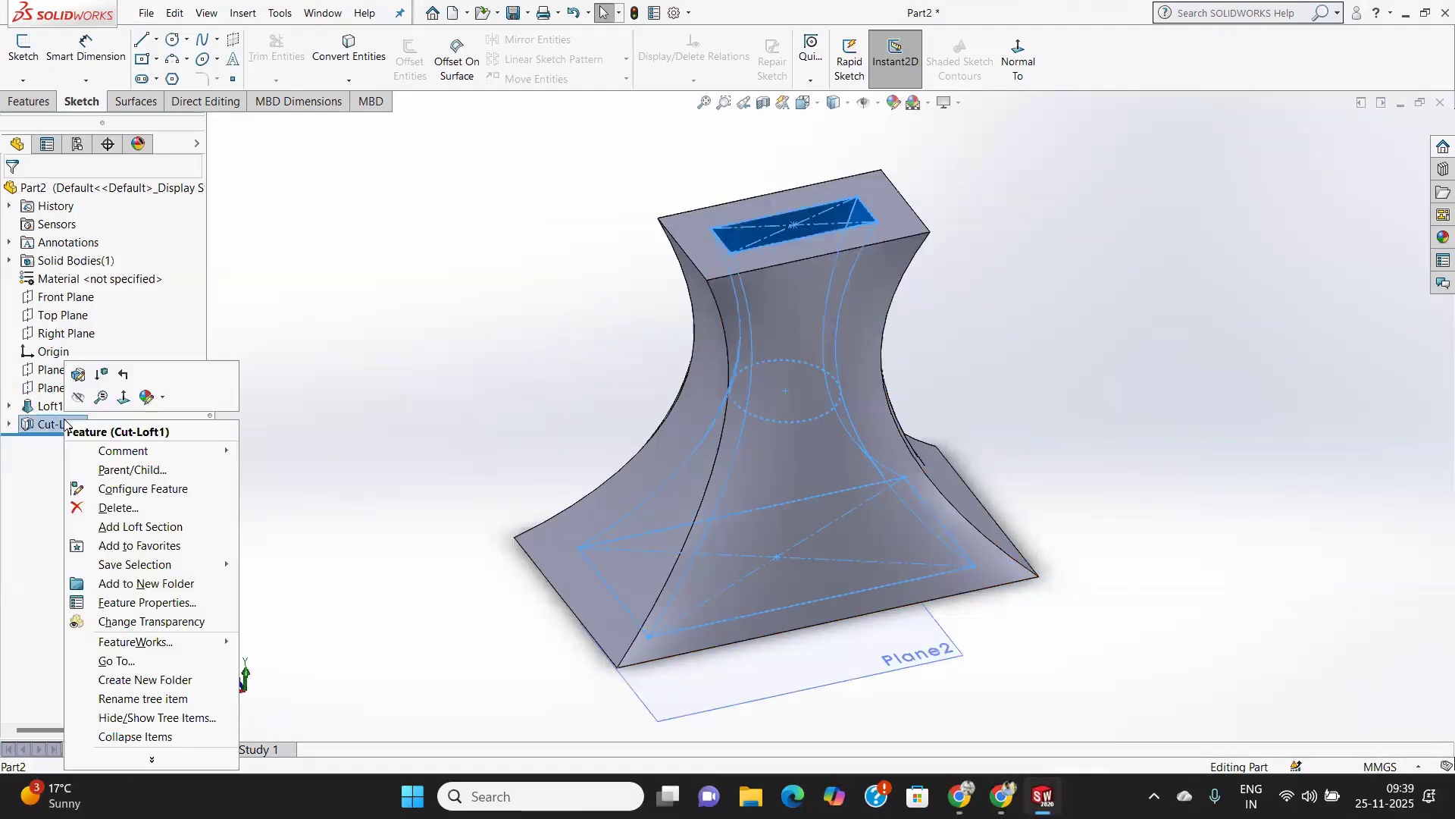
click(123, 508)
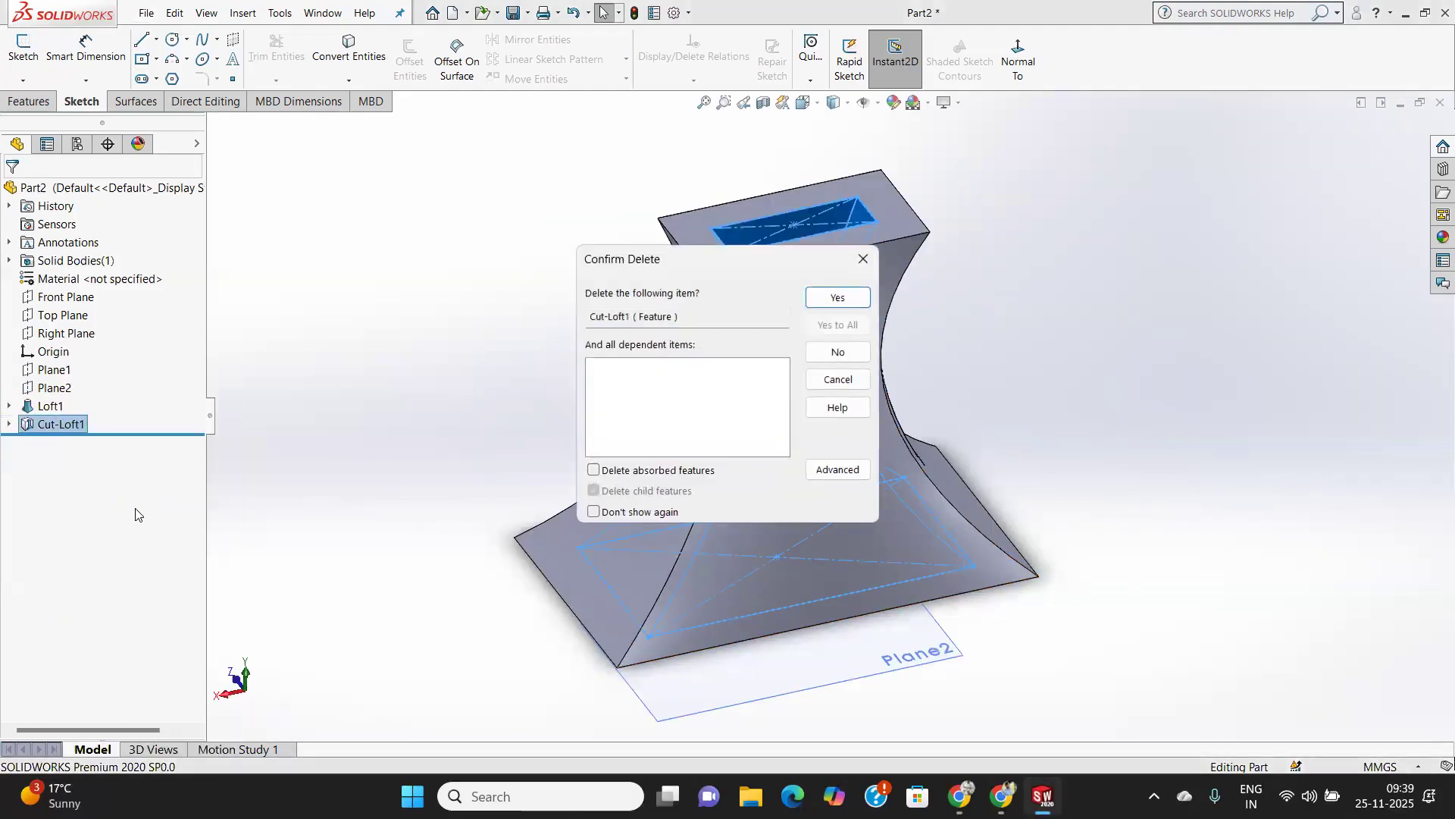
click(853, 297)
middle_drag(769, 424, 833, 682)
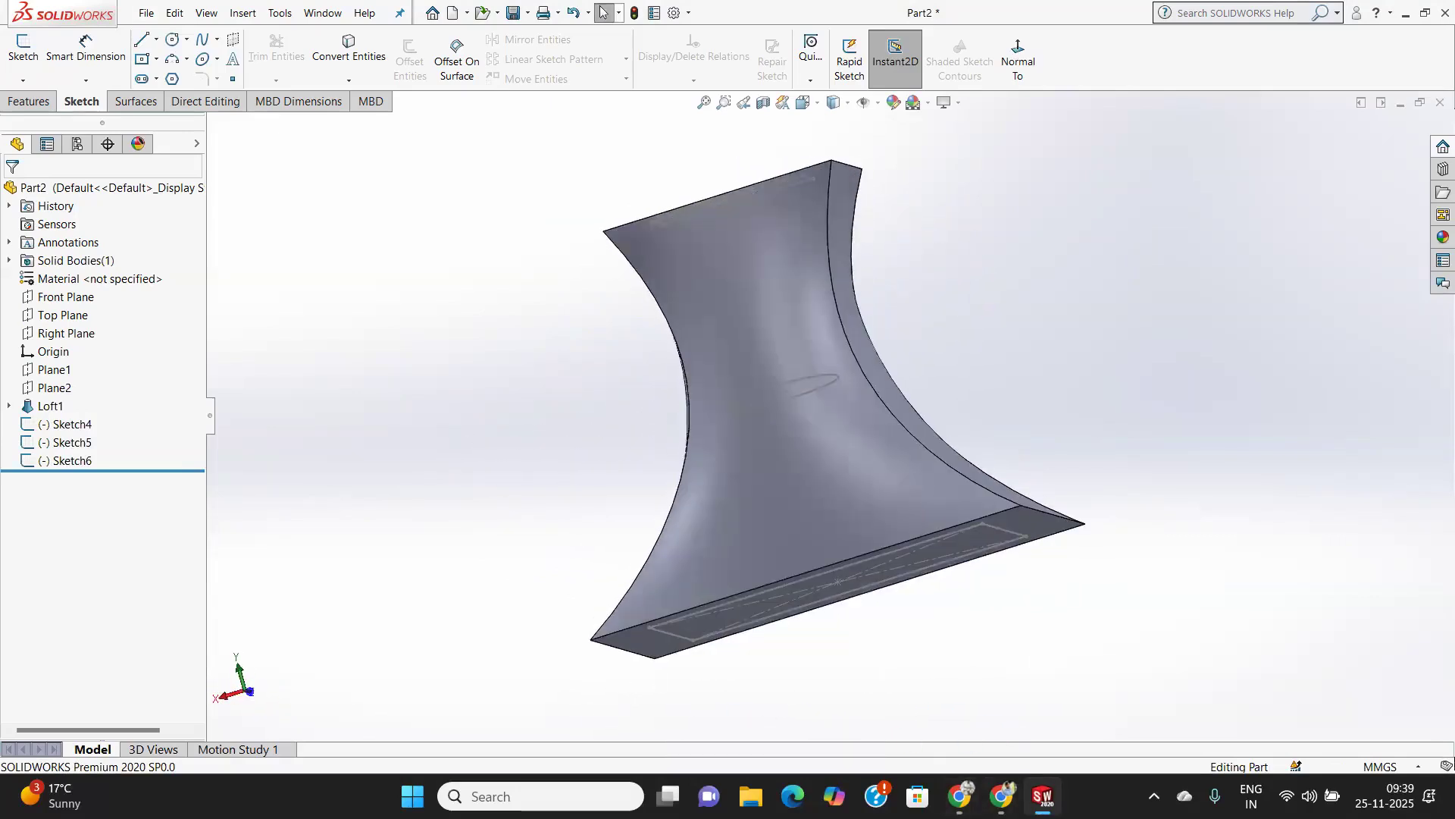
Return to Part5 and create a Boundary Boss/Base with the base rectangle, circle and upper rectangle as Direction 1 profiles.
mouse_move(1043, 796)
click(1288, 692)
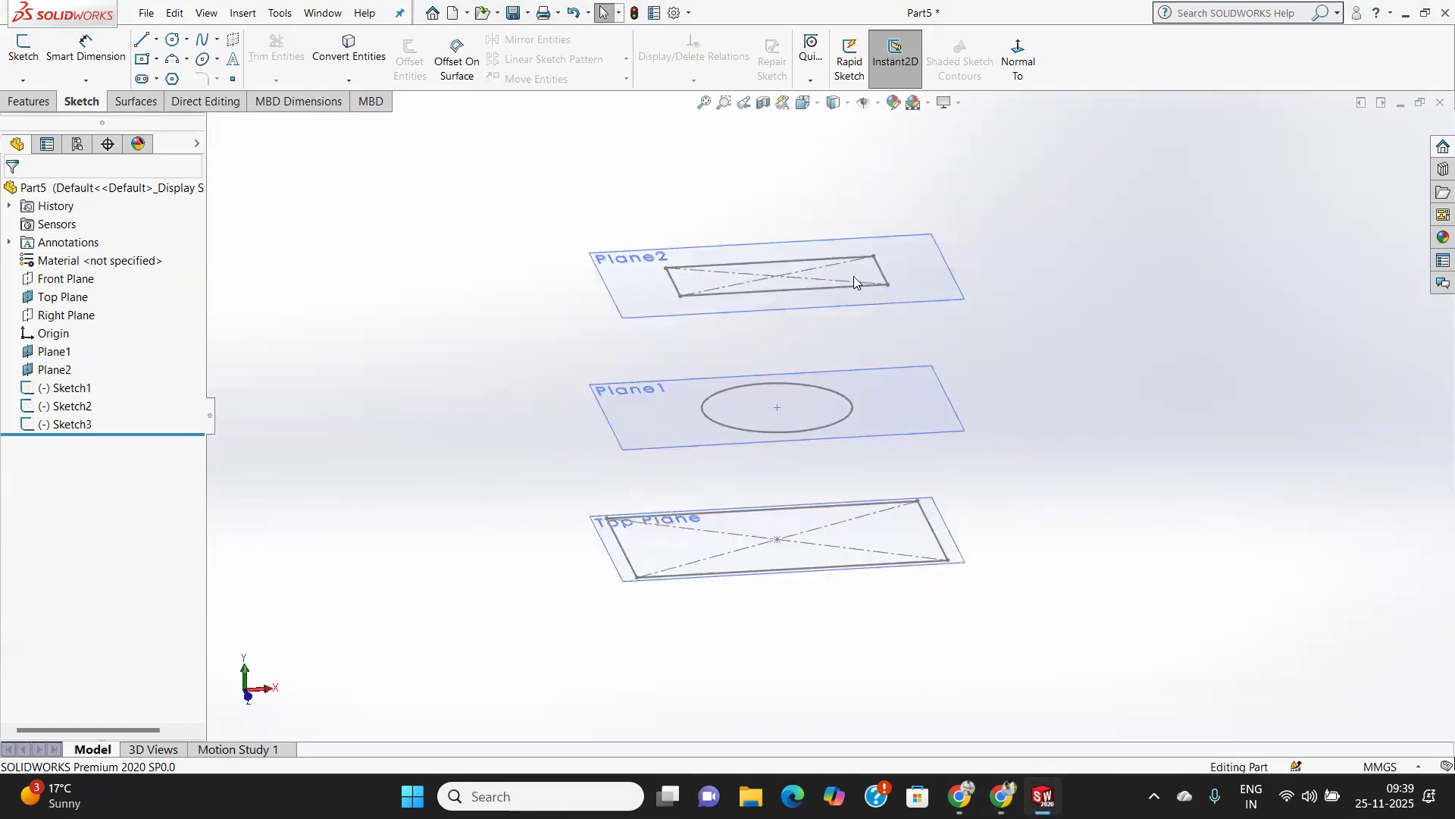
click(40, 104)
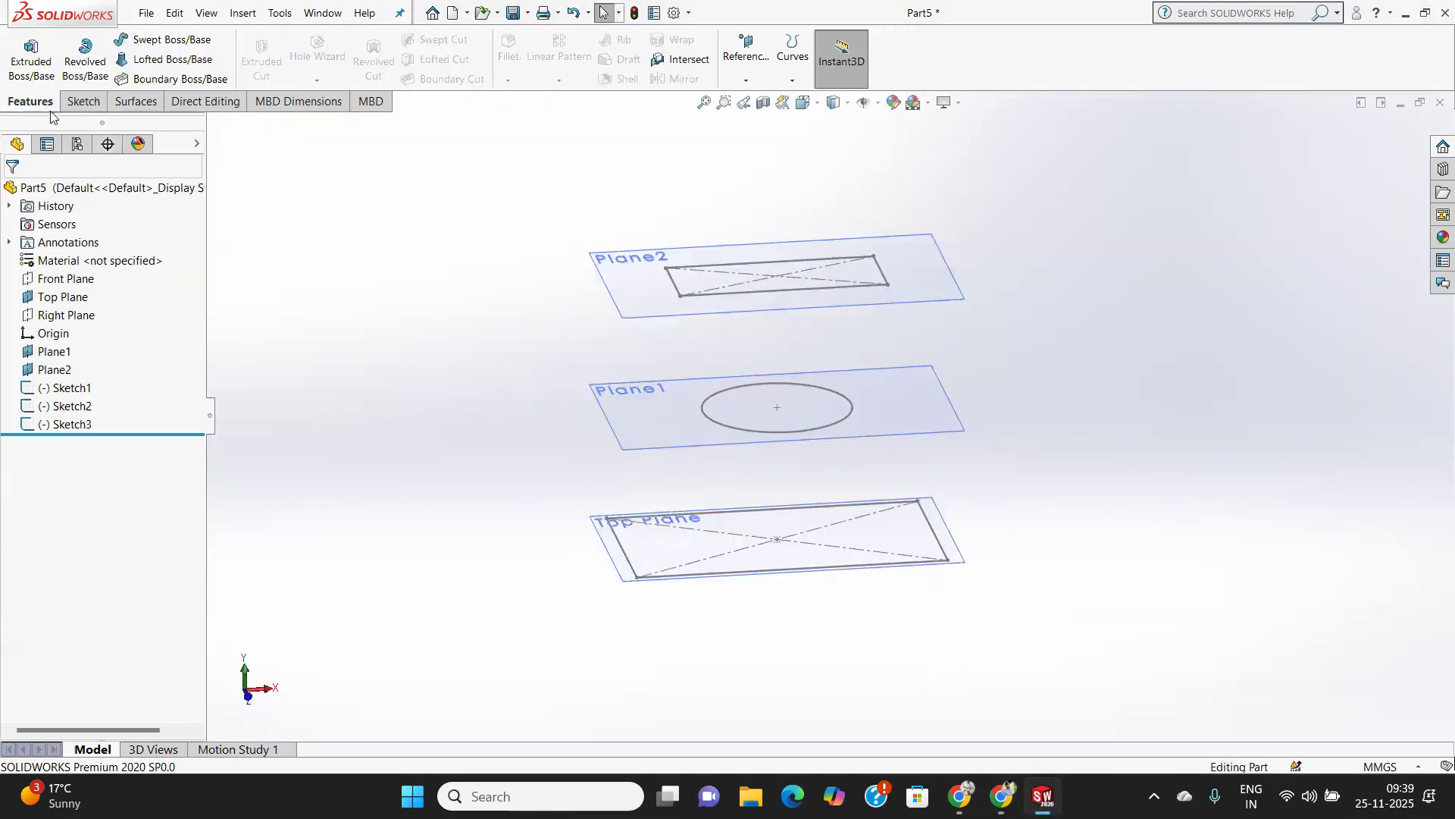
click(151, 80)
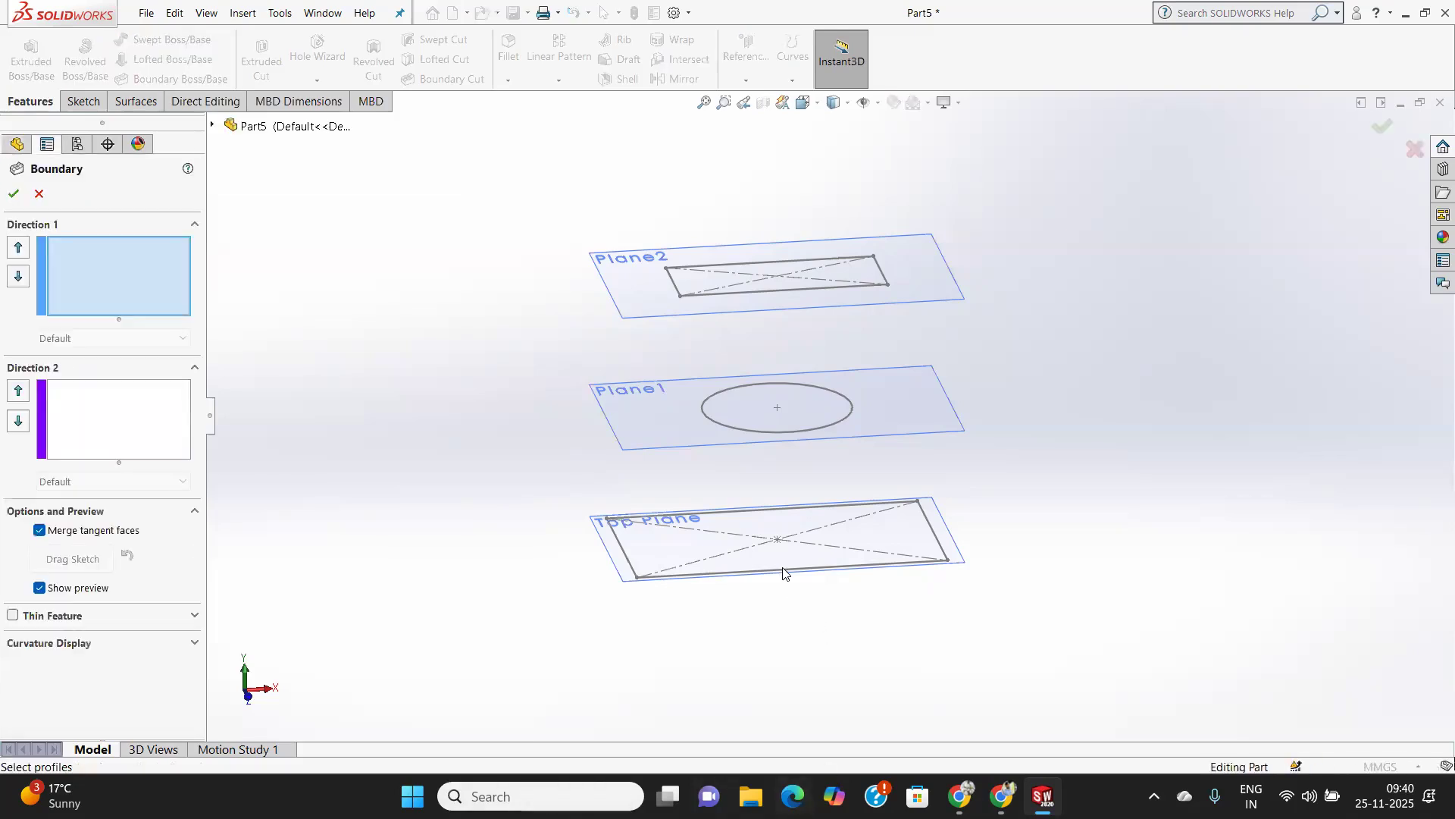
scroll(781, 572, down, 2)
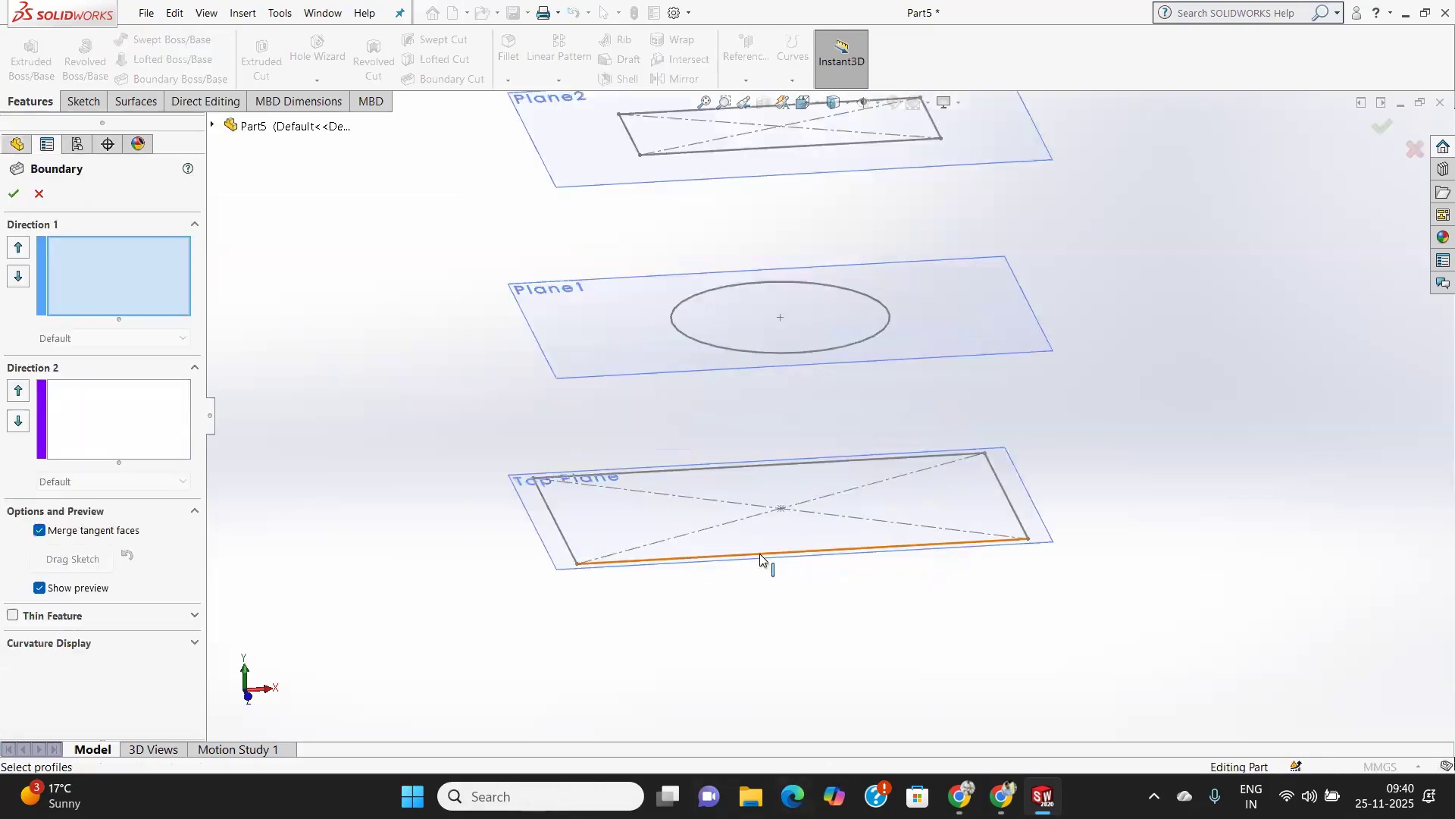
click(761, 558)
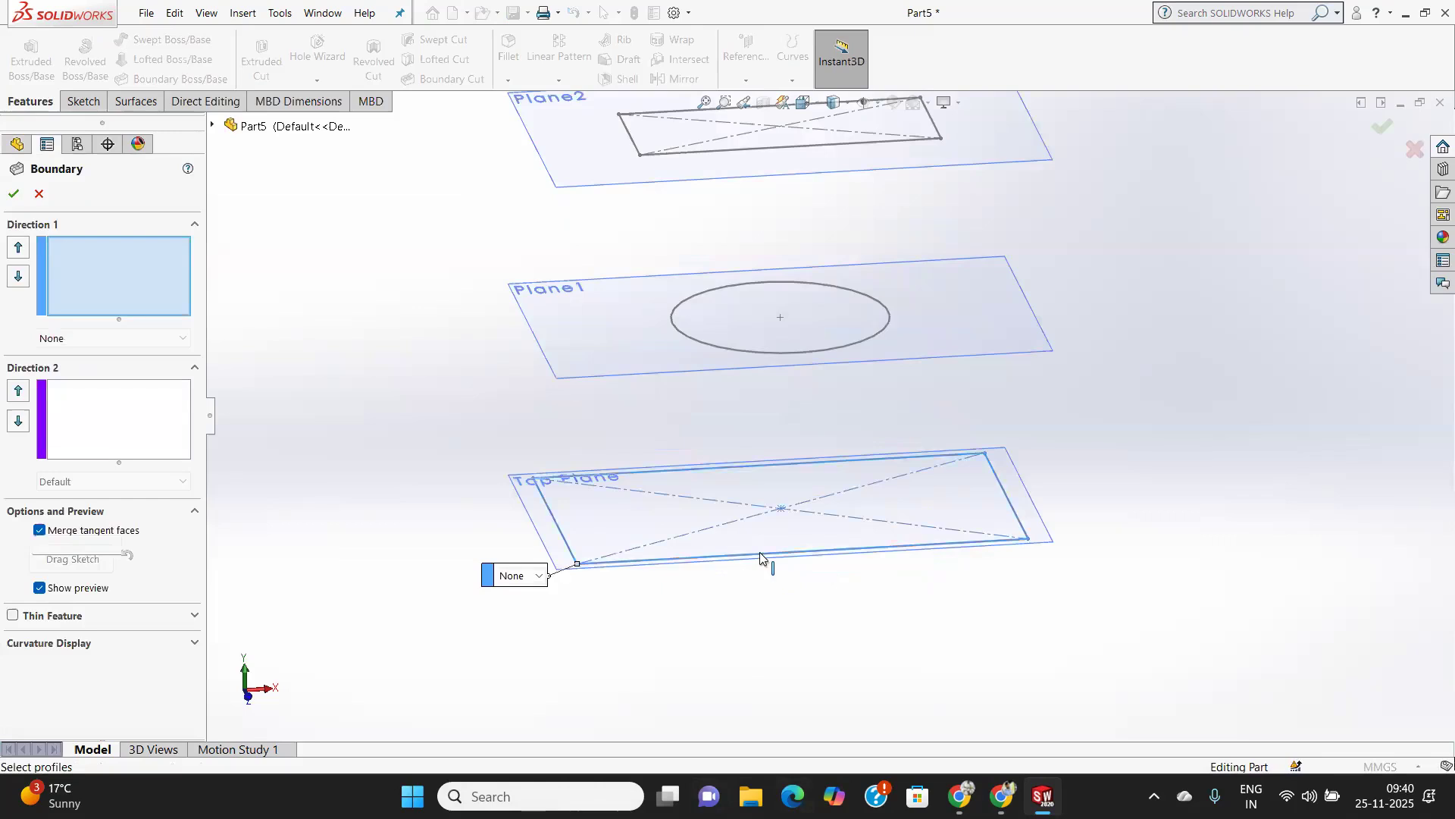
click(787, 353)
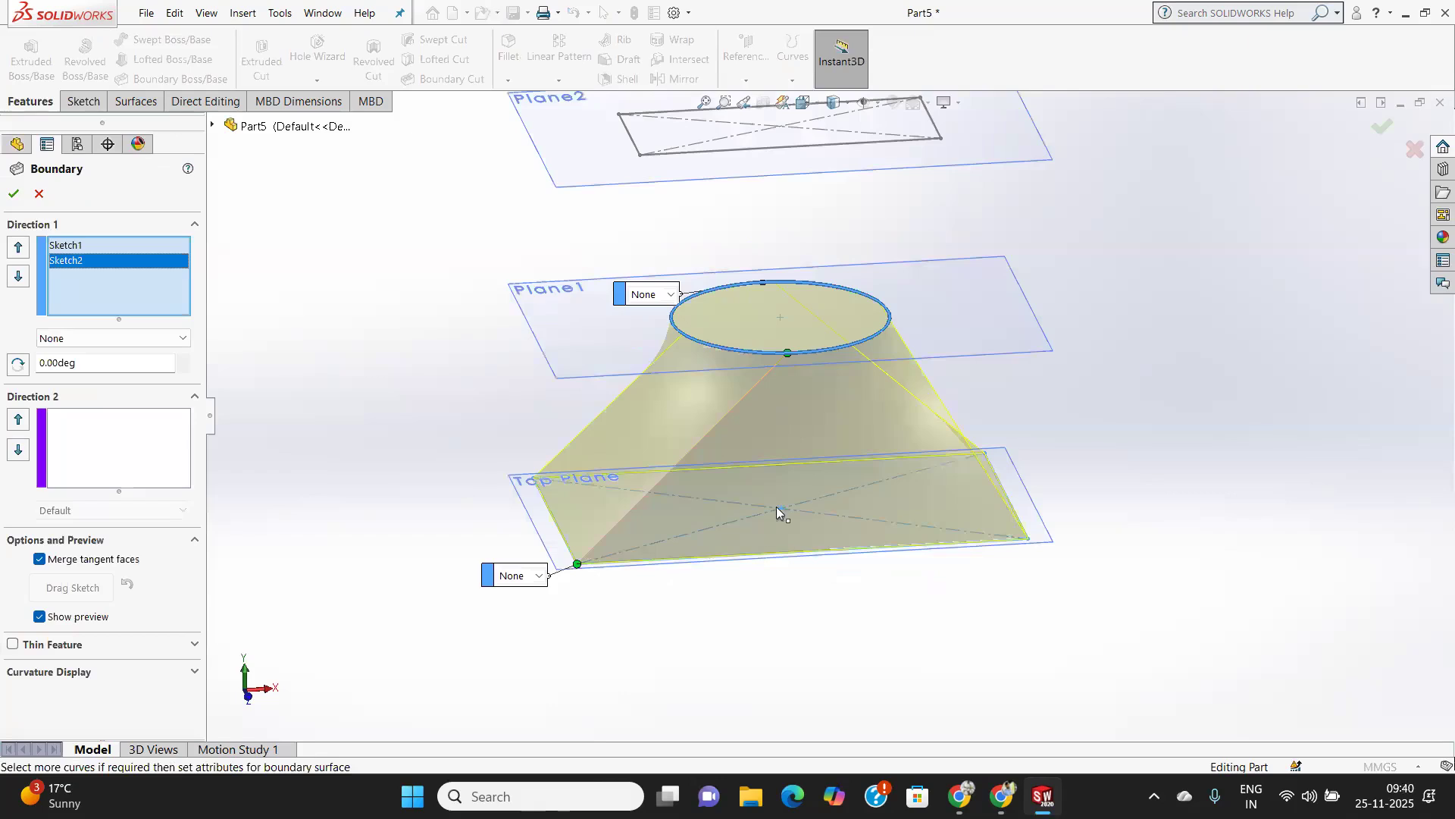
scroll(792, 479, up, 5)
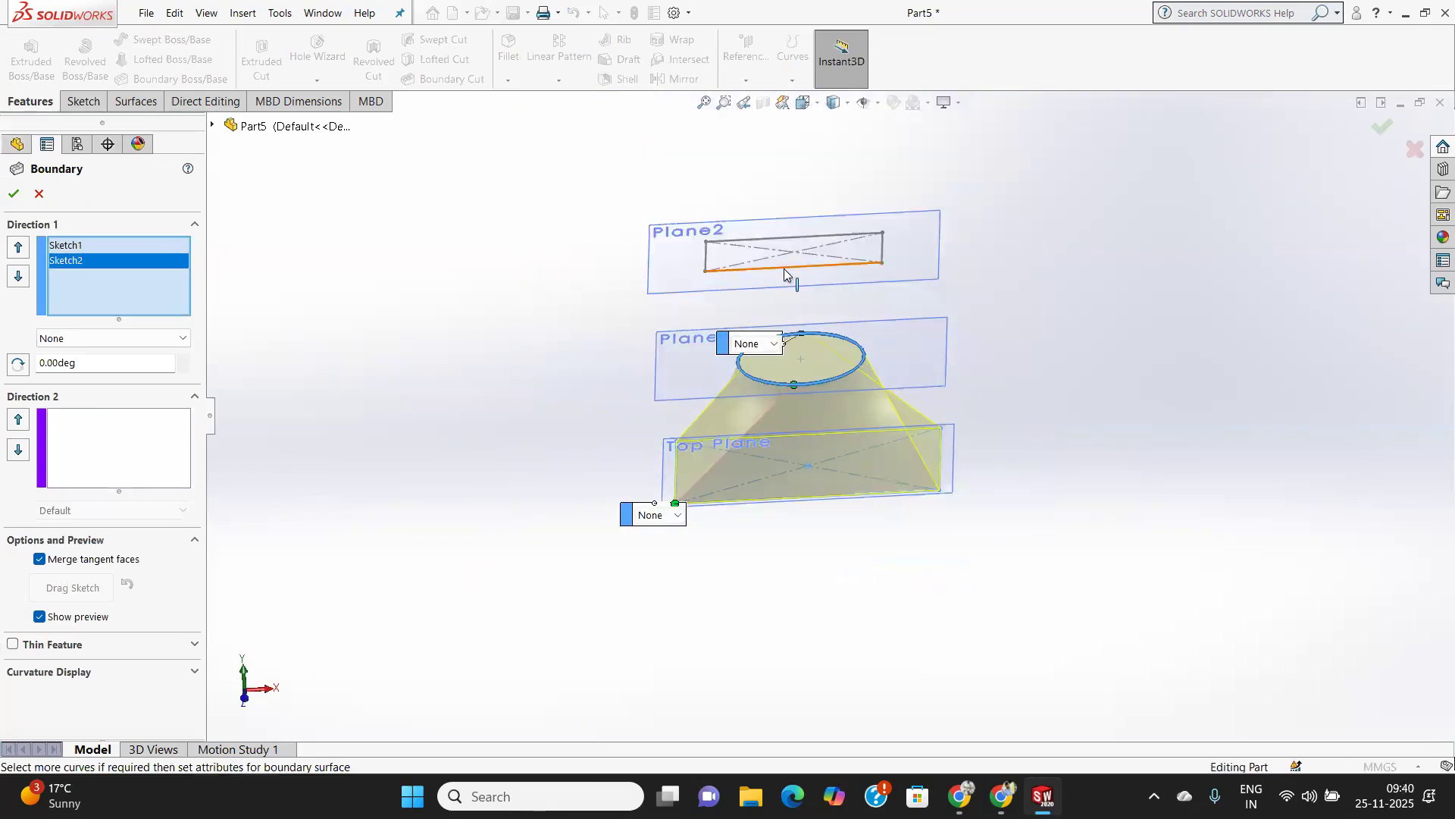
click(784, 269)
Shift the boundary's connector point along the middle circle towards the side of the rectangles' connected corners.
scroll(790, 354, up, 2)
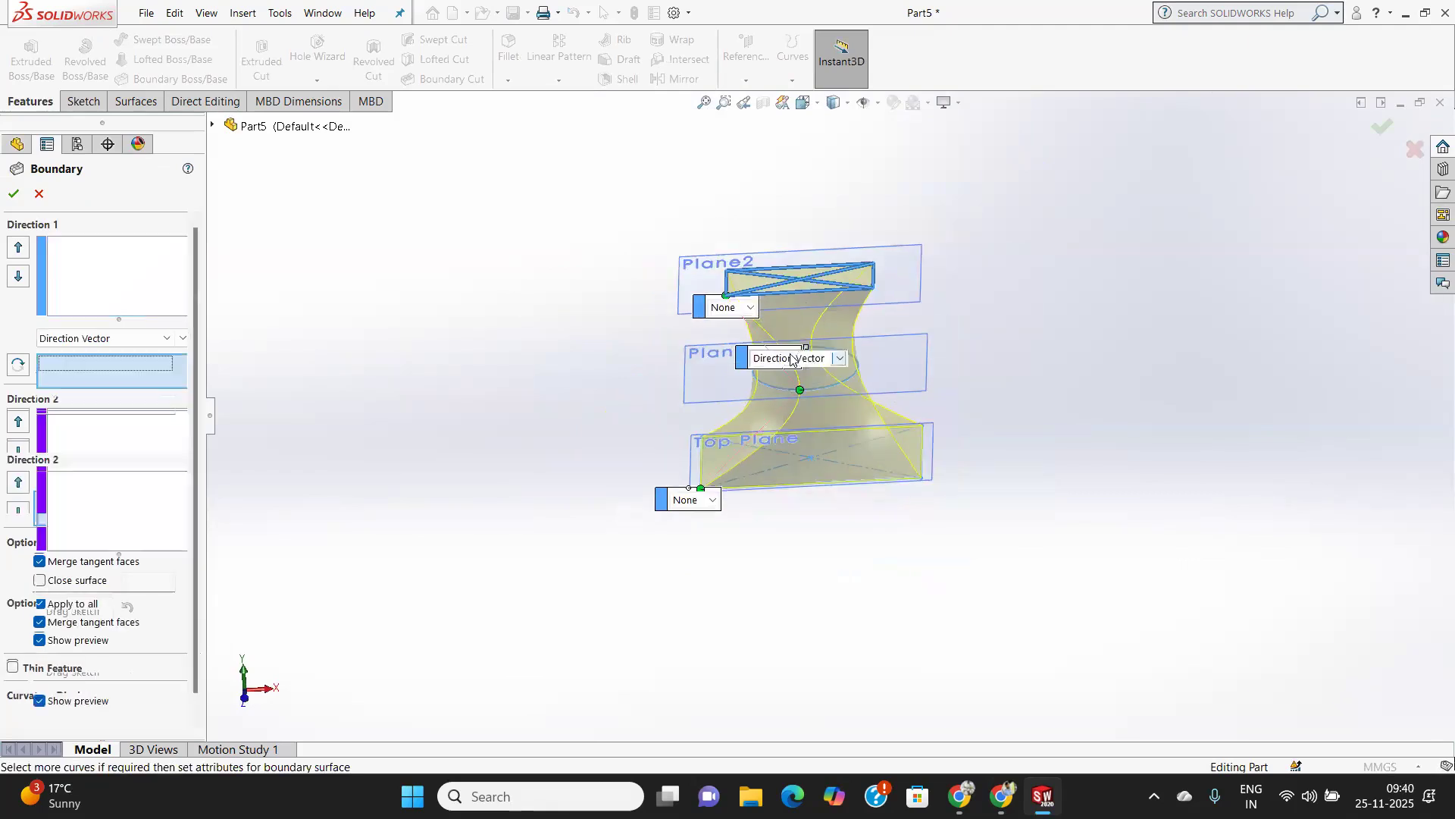
click(873, 304)
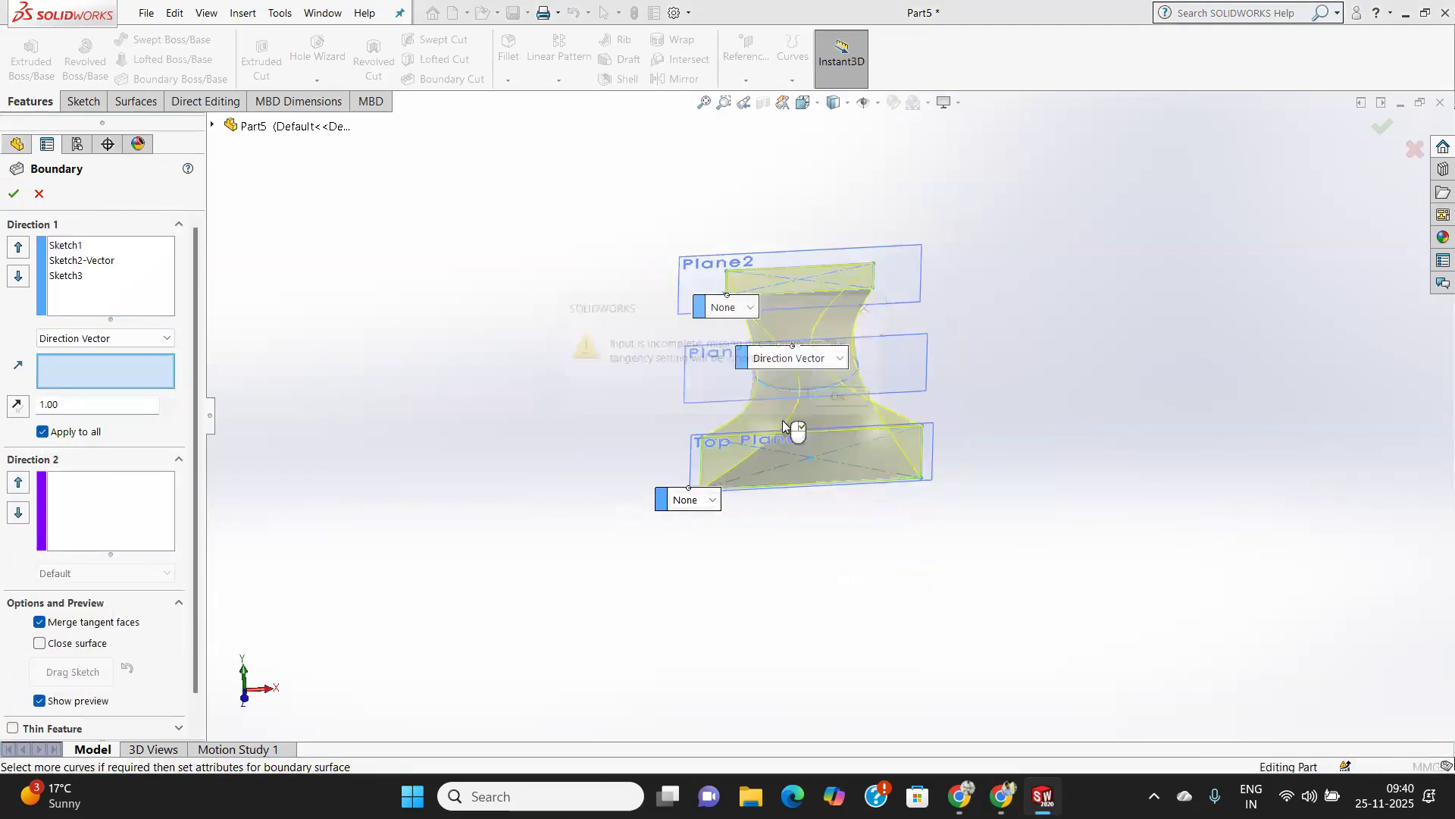
scroll(782, 420, down, 4)
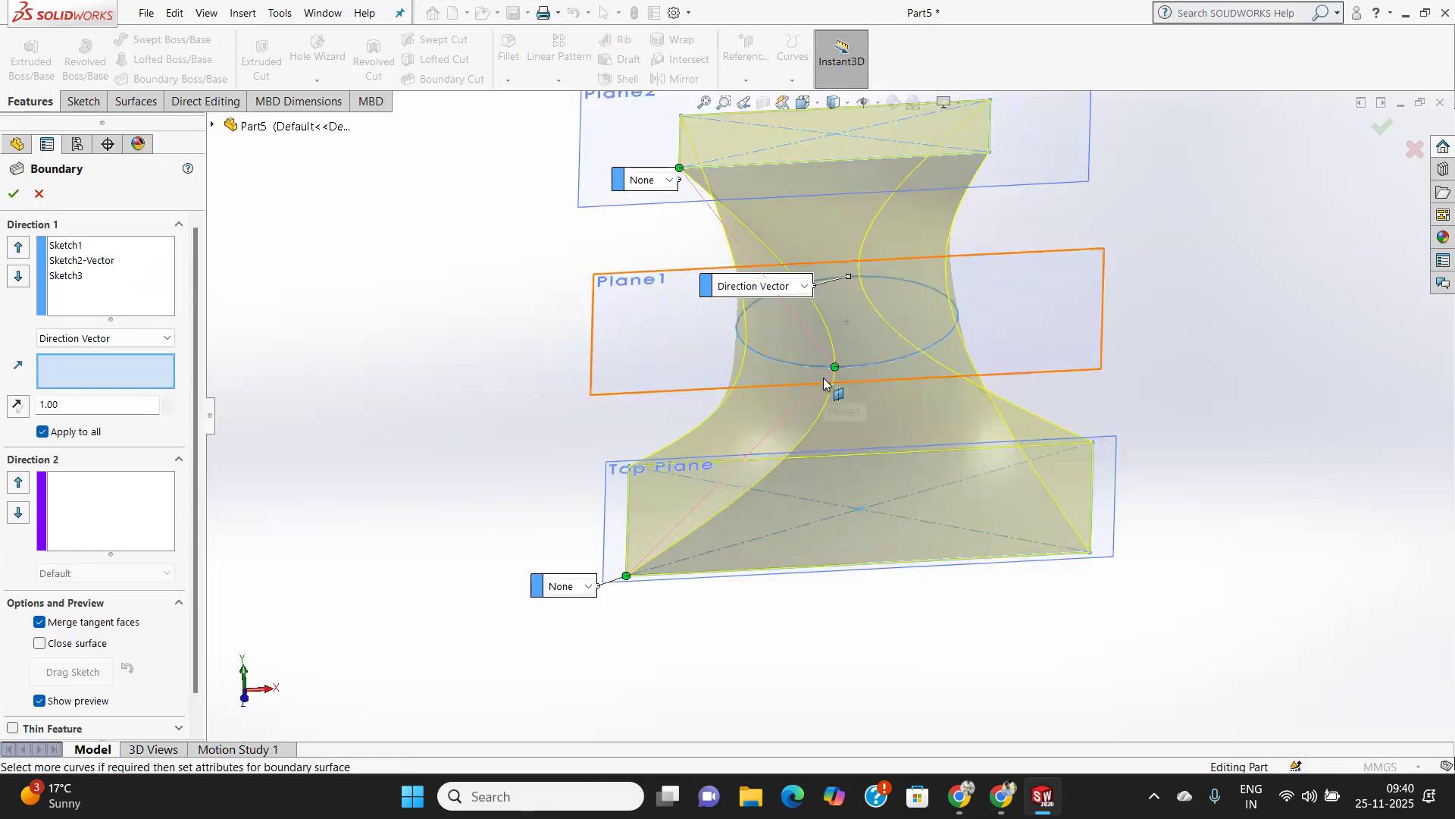
drag(834, 372, 770, 367)
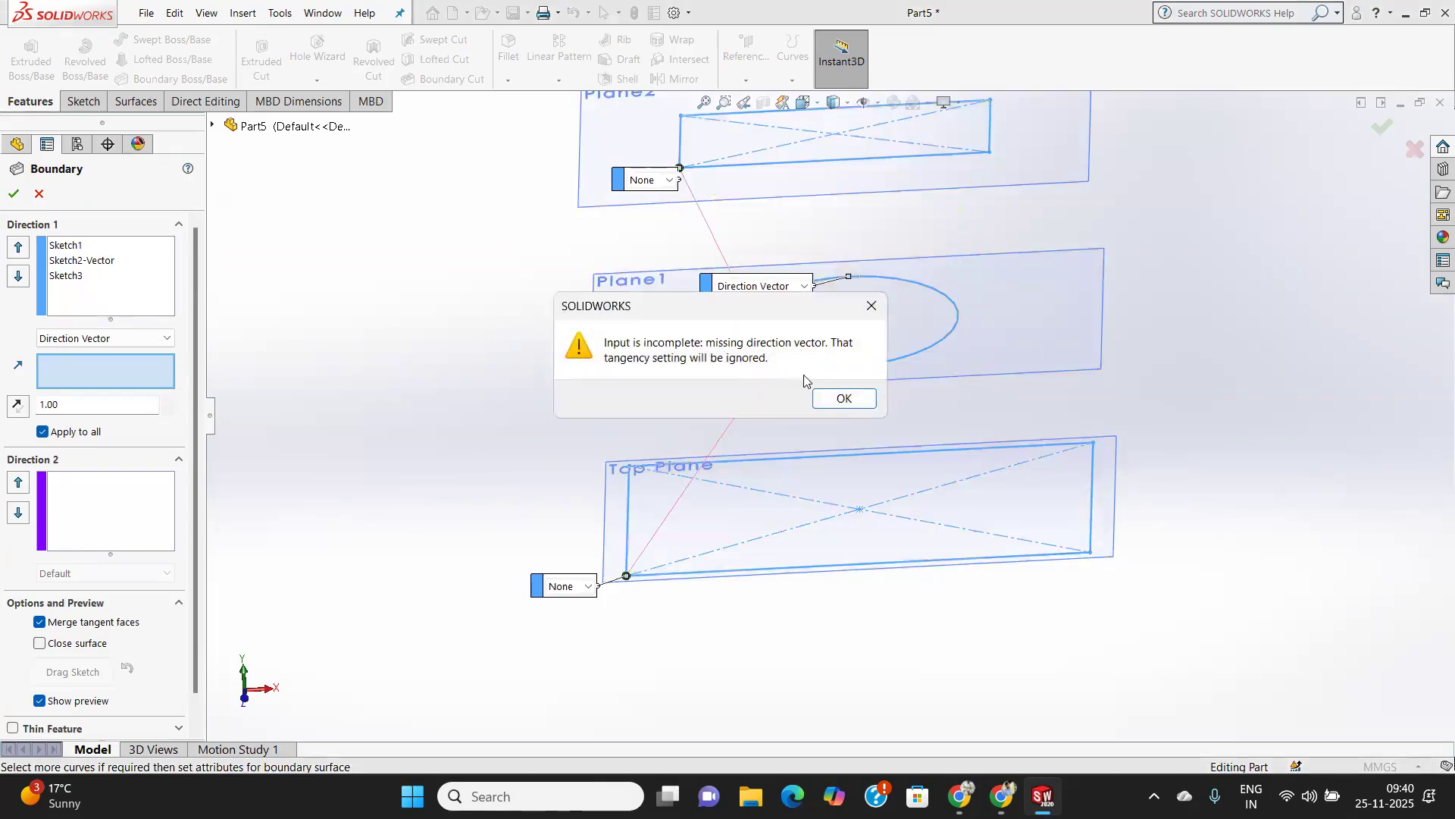
click(840, 398)
Set the tangency type of the middle circle profile to None.
middle_drag(975, 299, 994, 371)
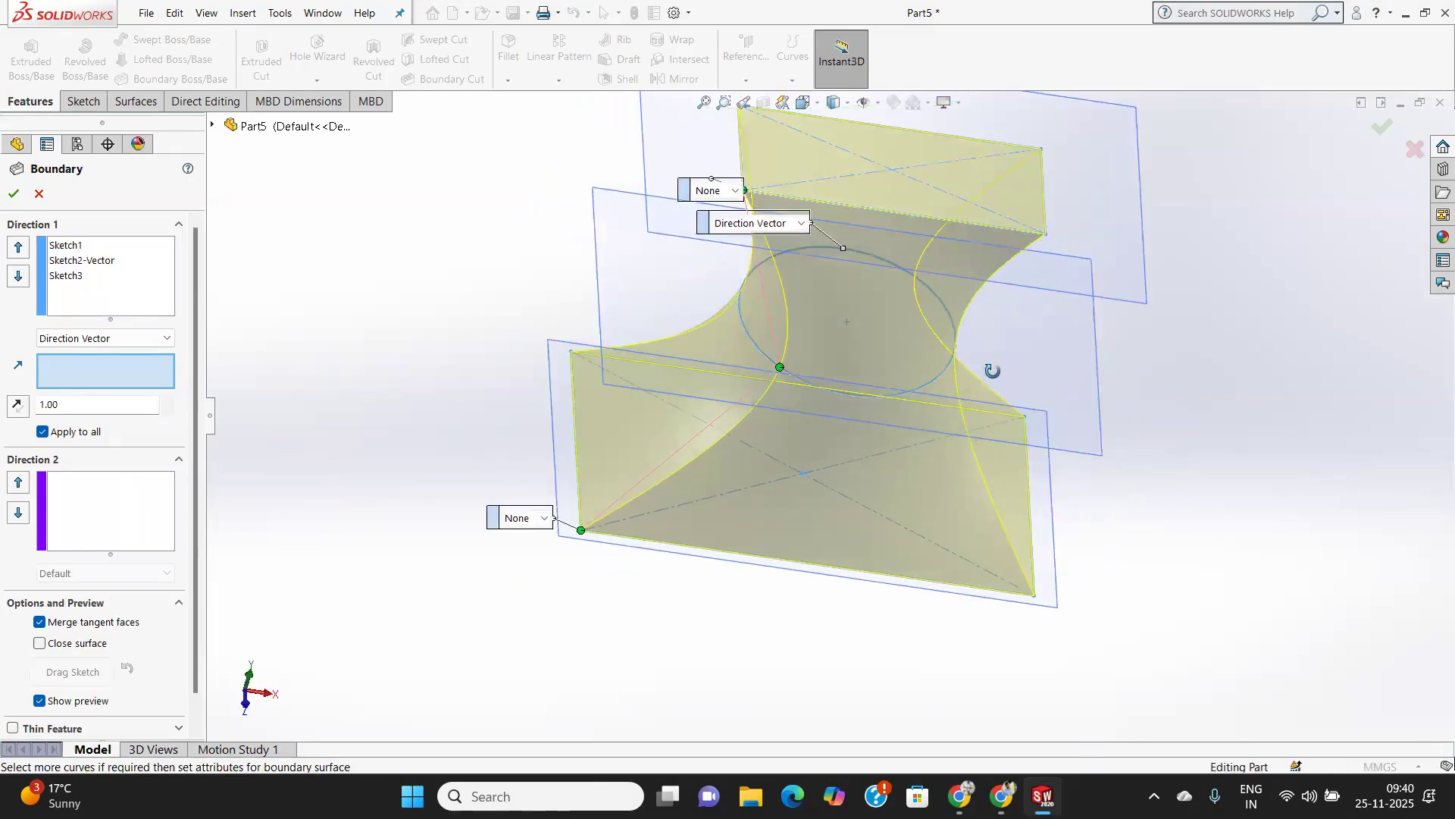
scroll(917, 385, up, 3)
middle_drag(864, 357, 682, 386)
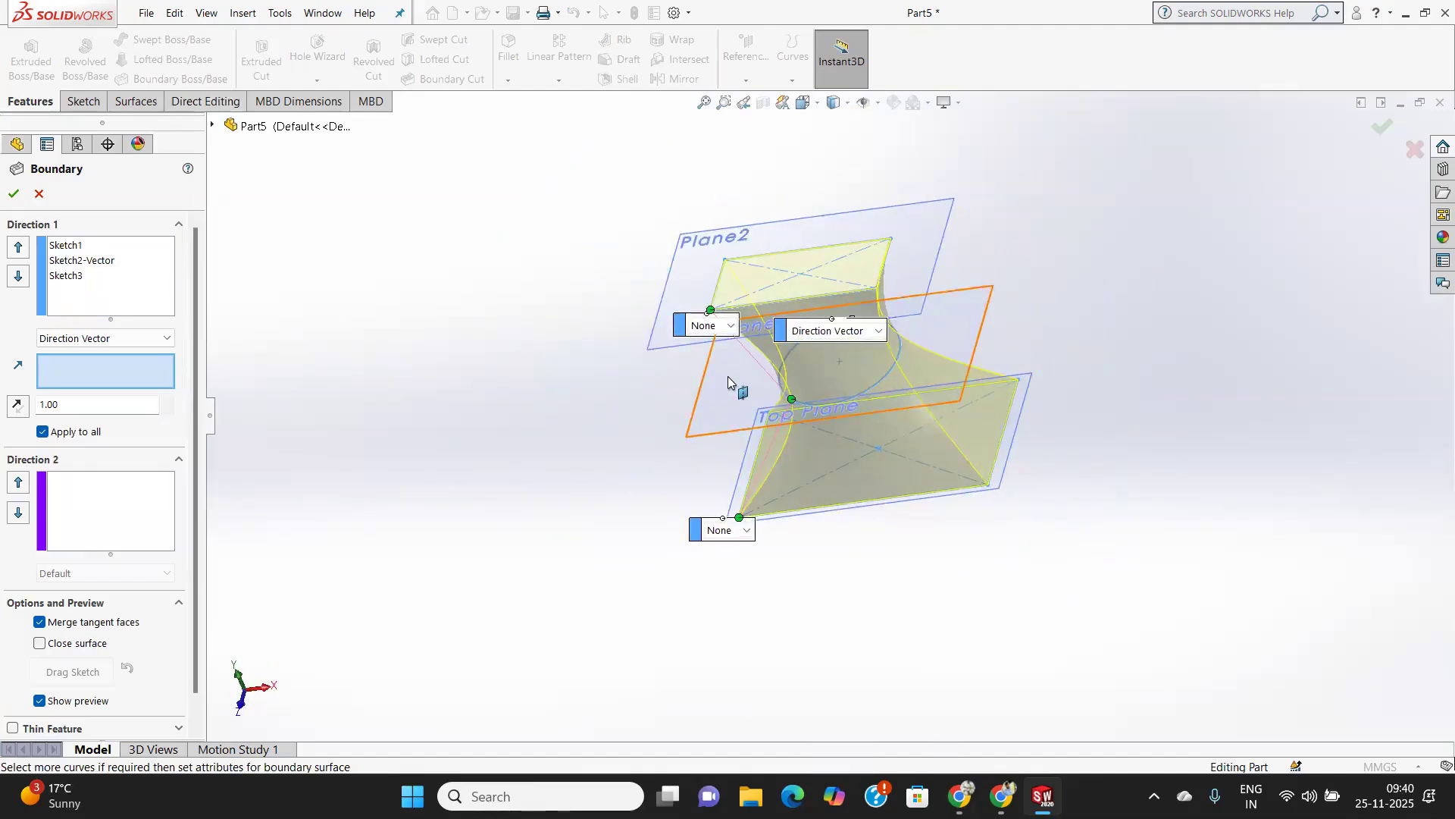
scroll(738, 383, up, 3)
scroll(730, 377, down, 3)
scroll(730, 376, down, 2)
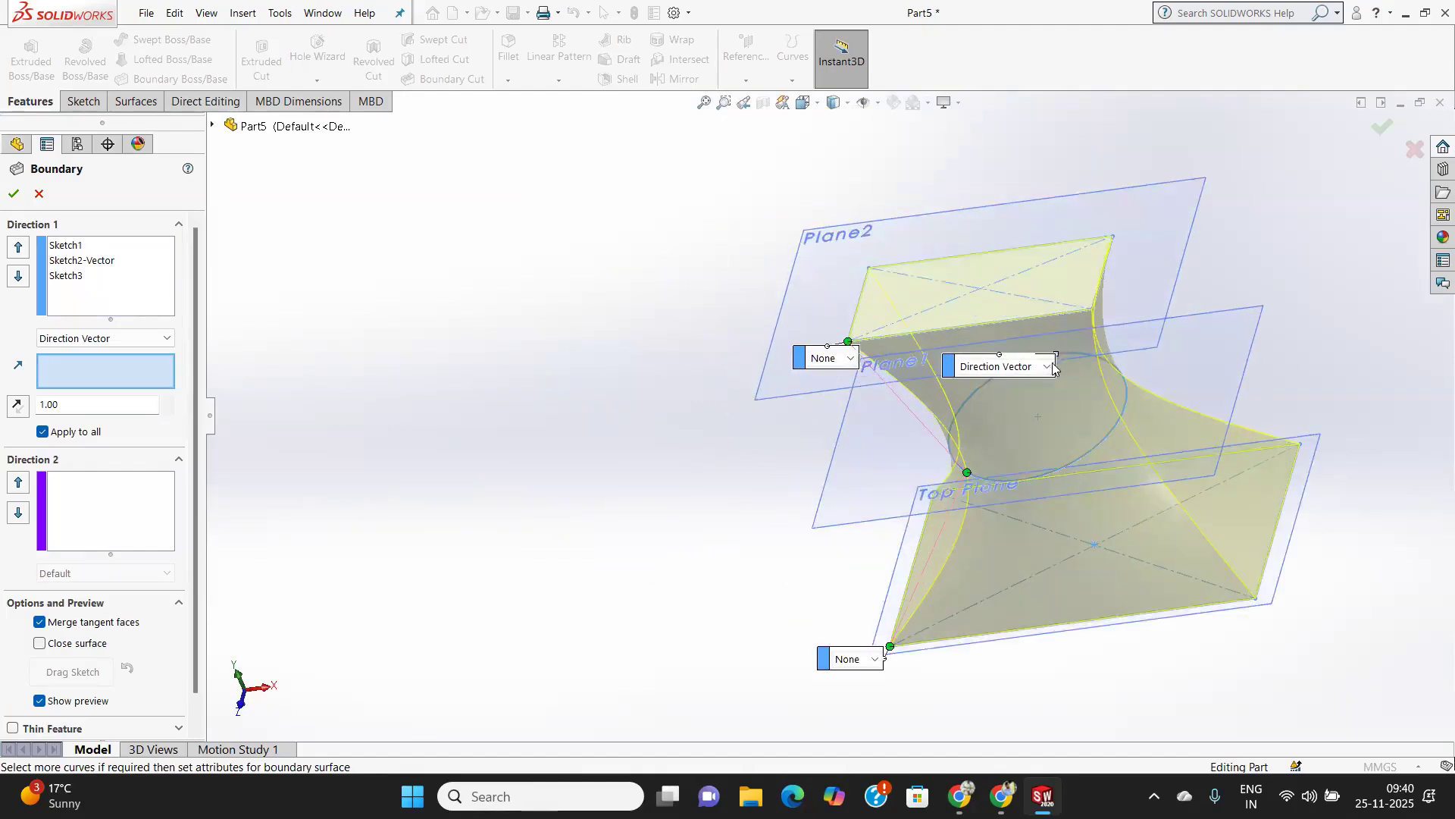
click(1045, 367)
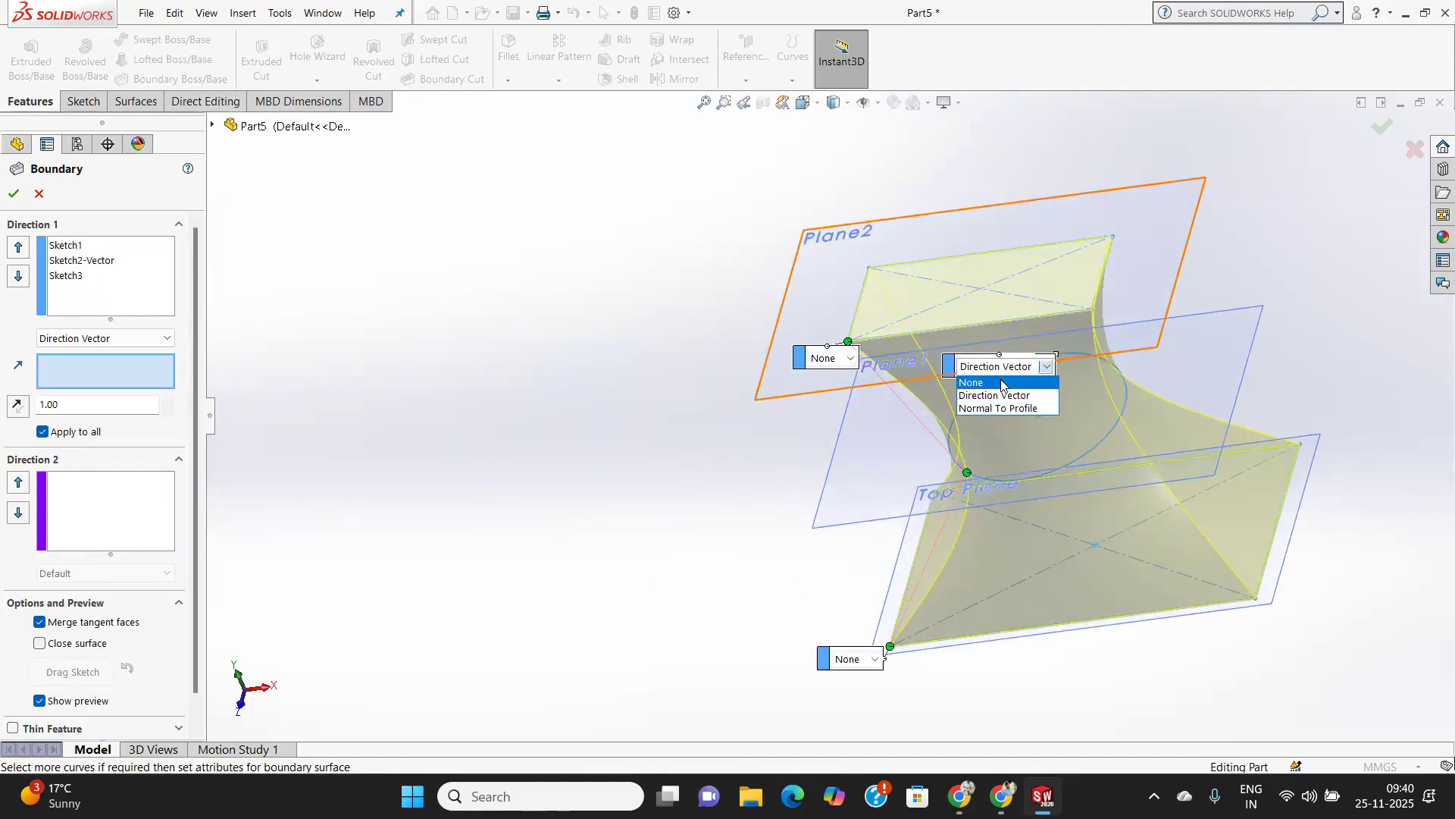
click(974, 383)
Try shifting the upper rectangle's connector point along its edge, and snap it back to the original corner.
middle_drag(907, 459, 917, 307)
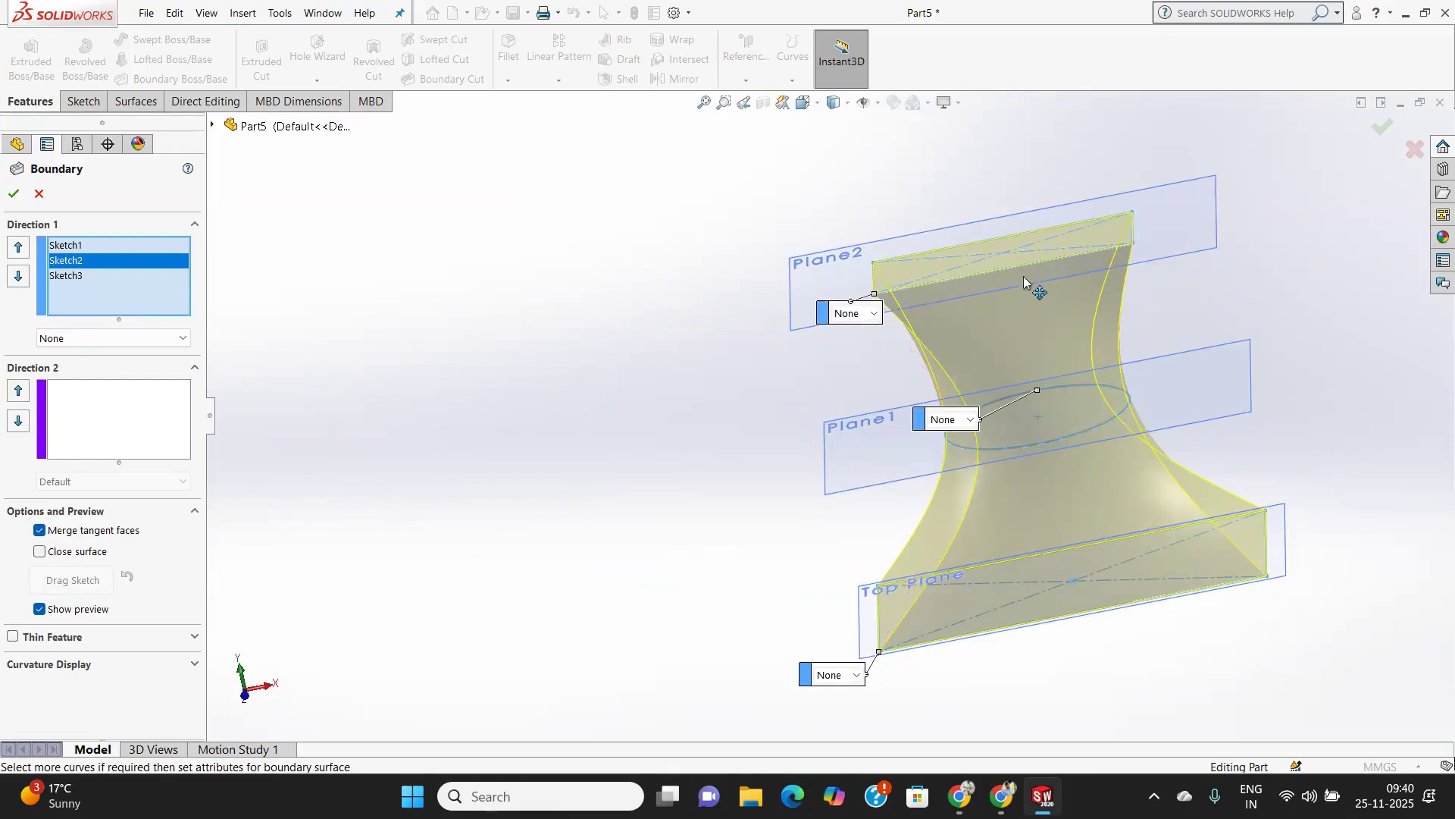
drag(1142, 250, 1135, 245)
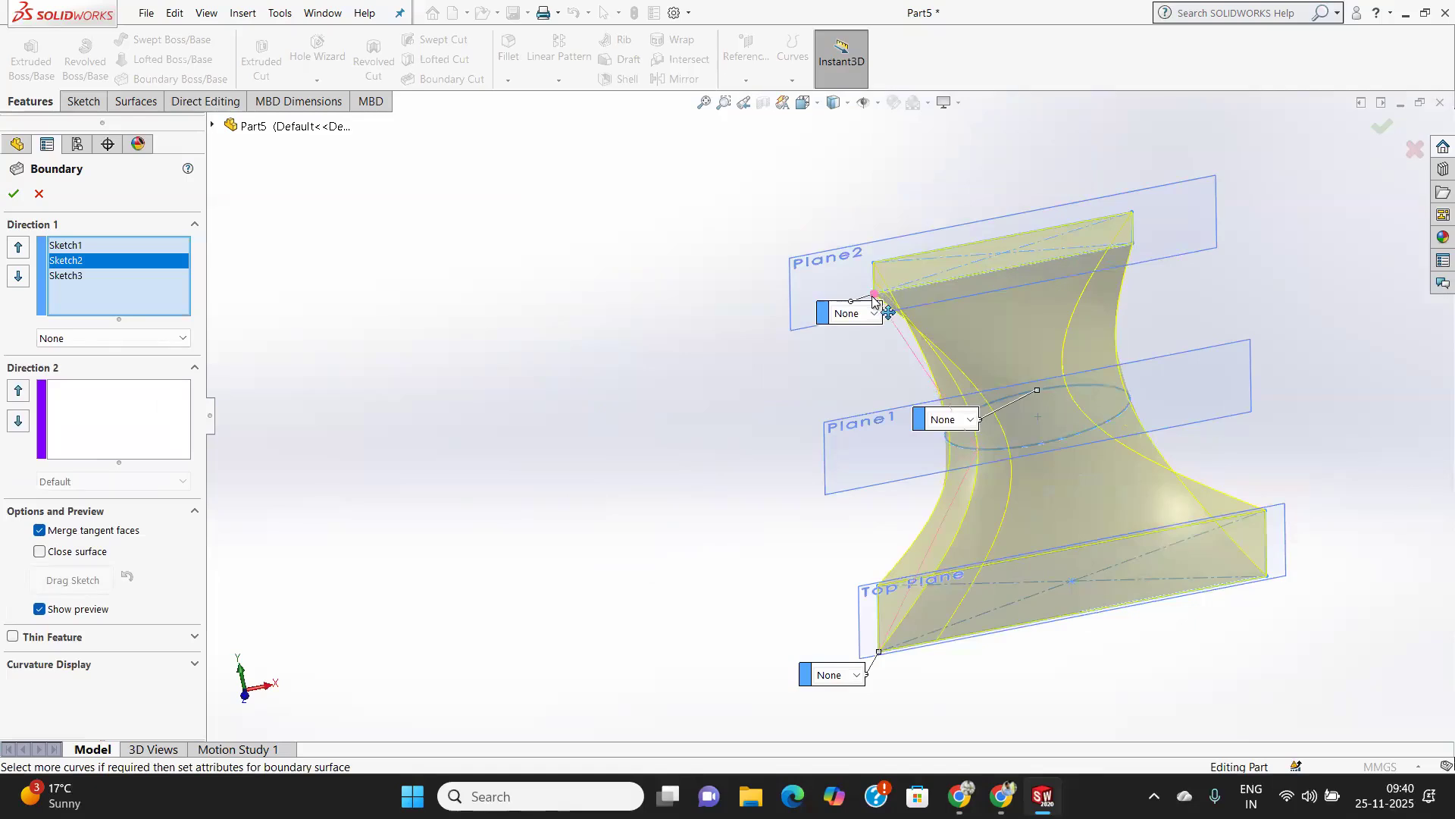
scroll(886, 334, down, 3)
scroll(876, 307, down, 2)
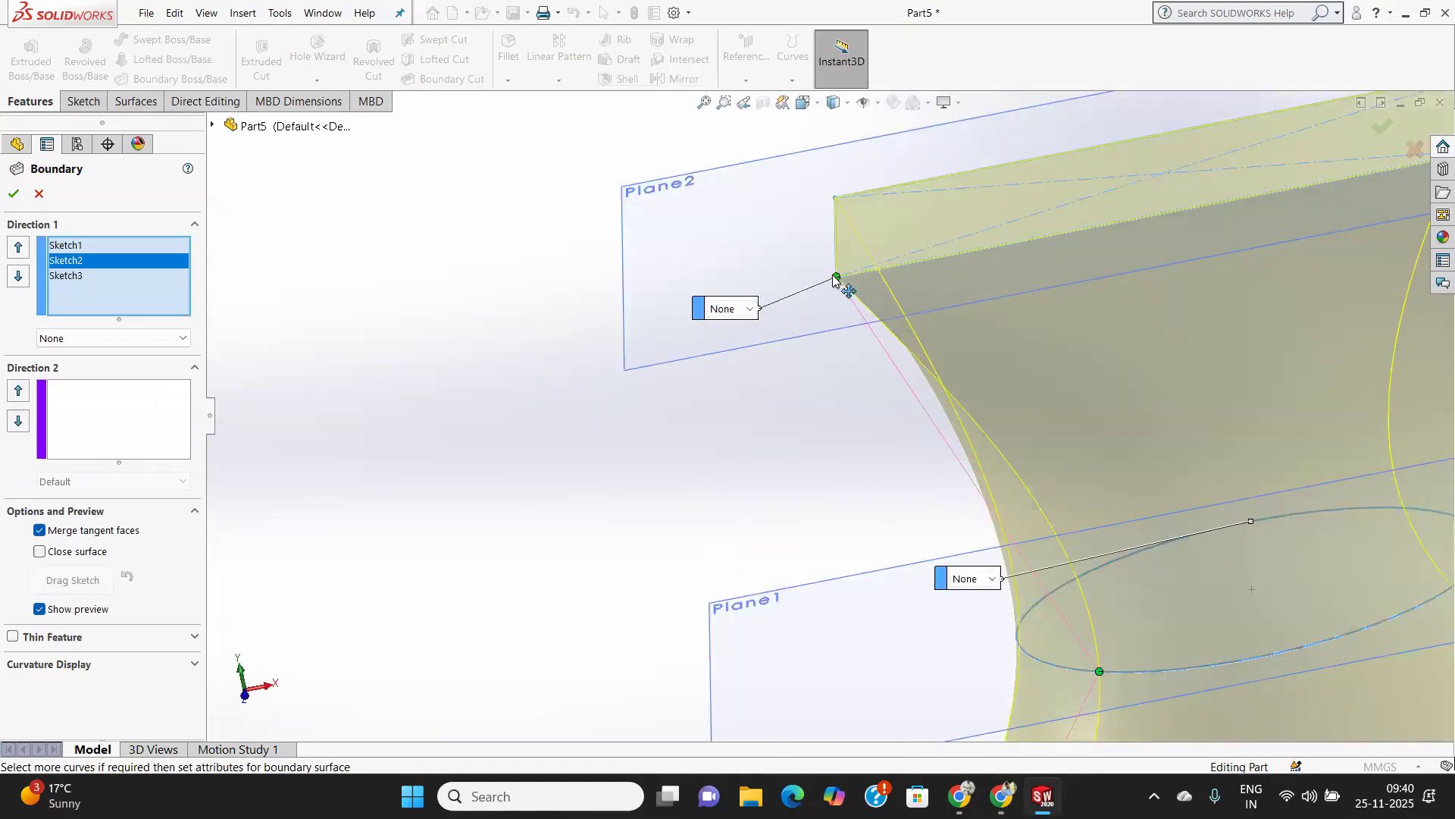
drag(833, 242, 837, 277)
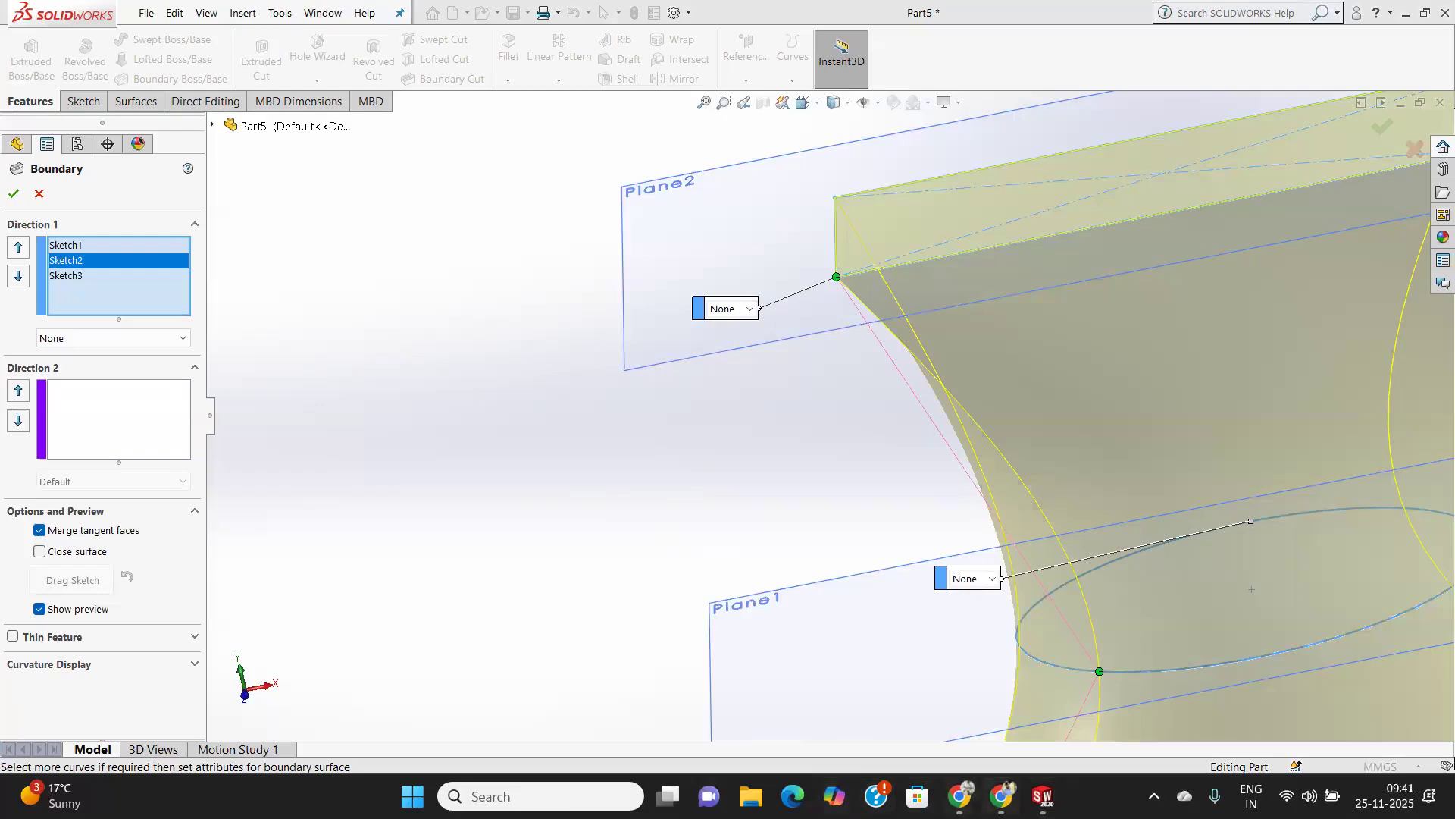
Try the upper rectangle's connector point at the adjacent corner, and return it to the corner above the base rectangle's connector.
mouse_move(1043, 796)
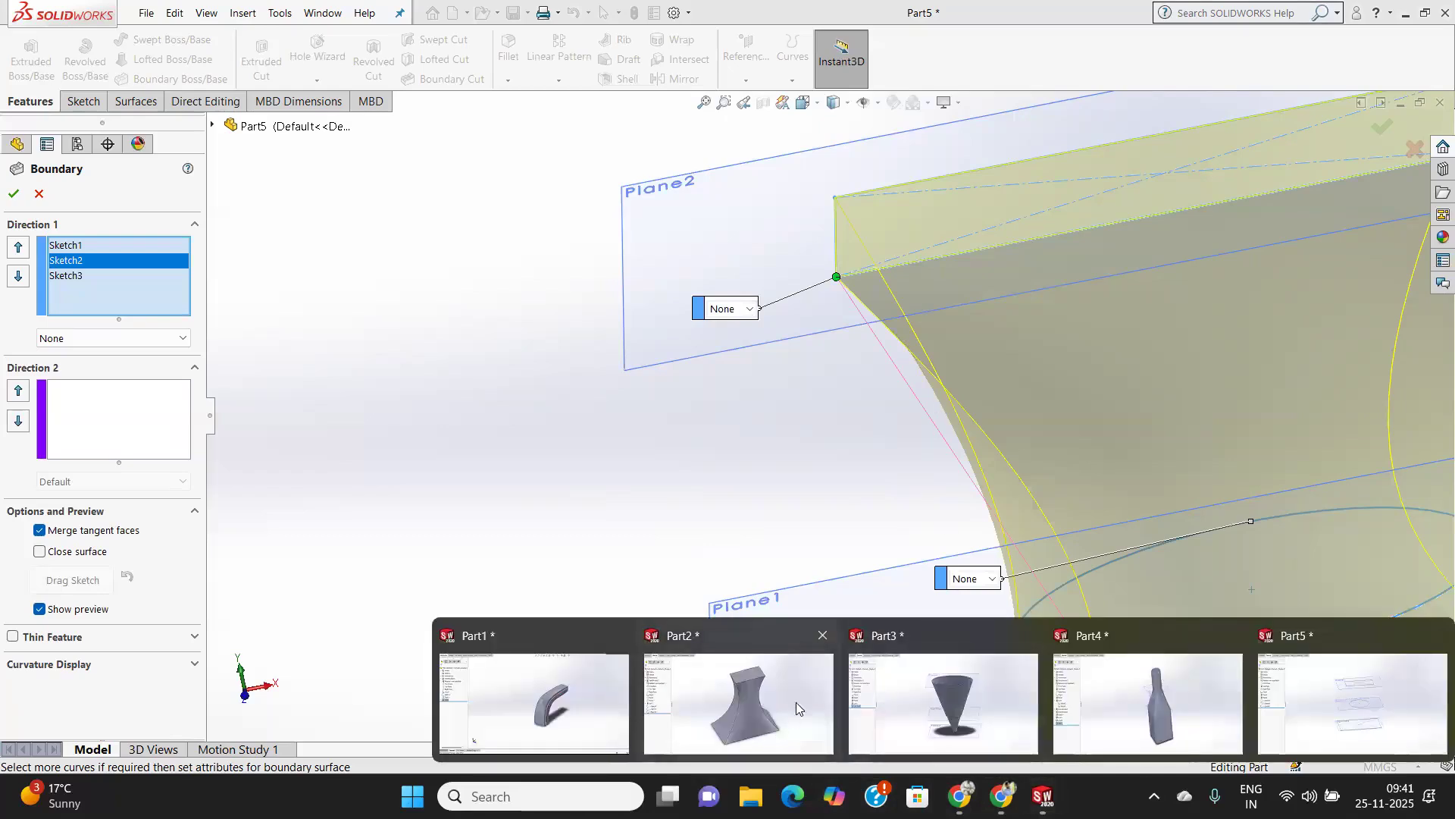
scroll(897, 523, up, 5)
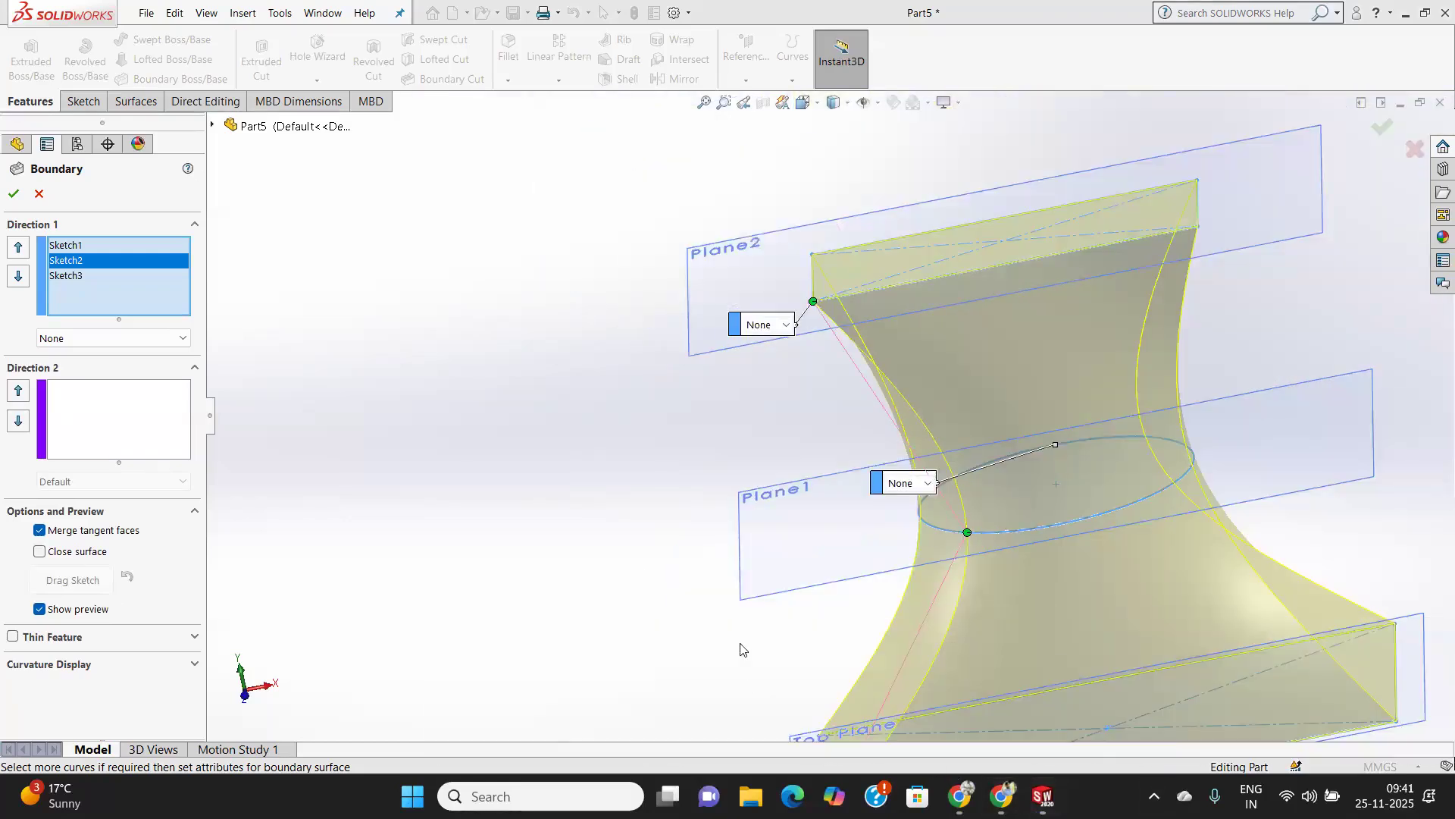
scroll(750, 595, down, 2)
scroll(815, 598, up, 5)
middle_drag(815, 597, 1003, 588)
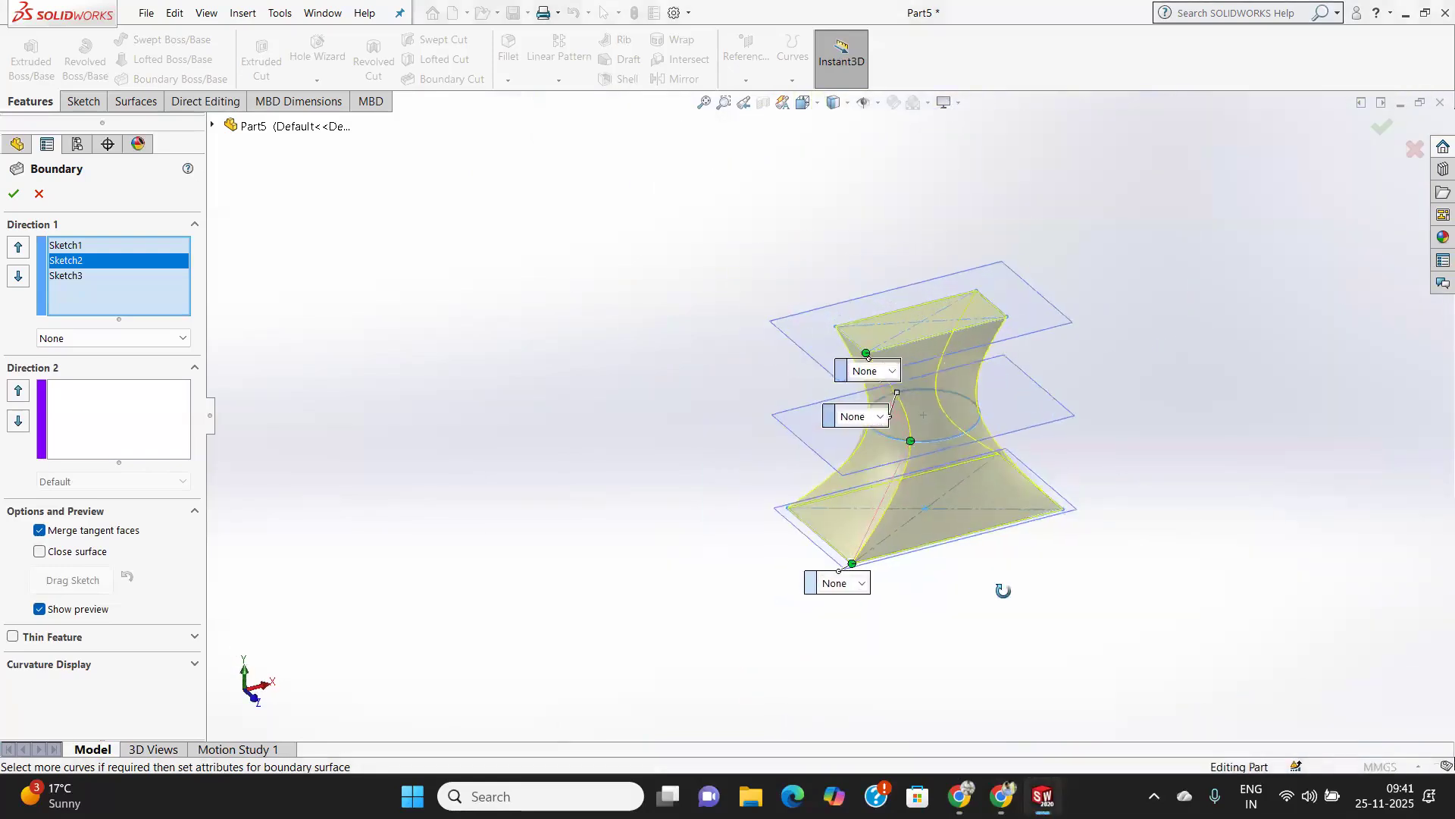
scroll(921, 361, down, 3)
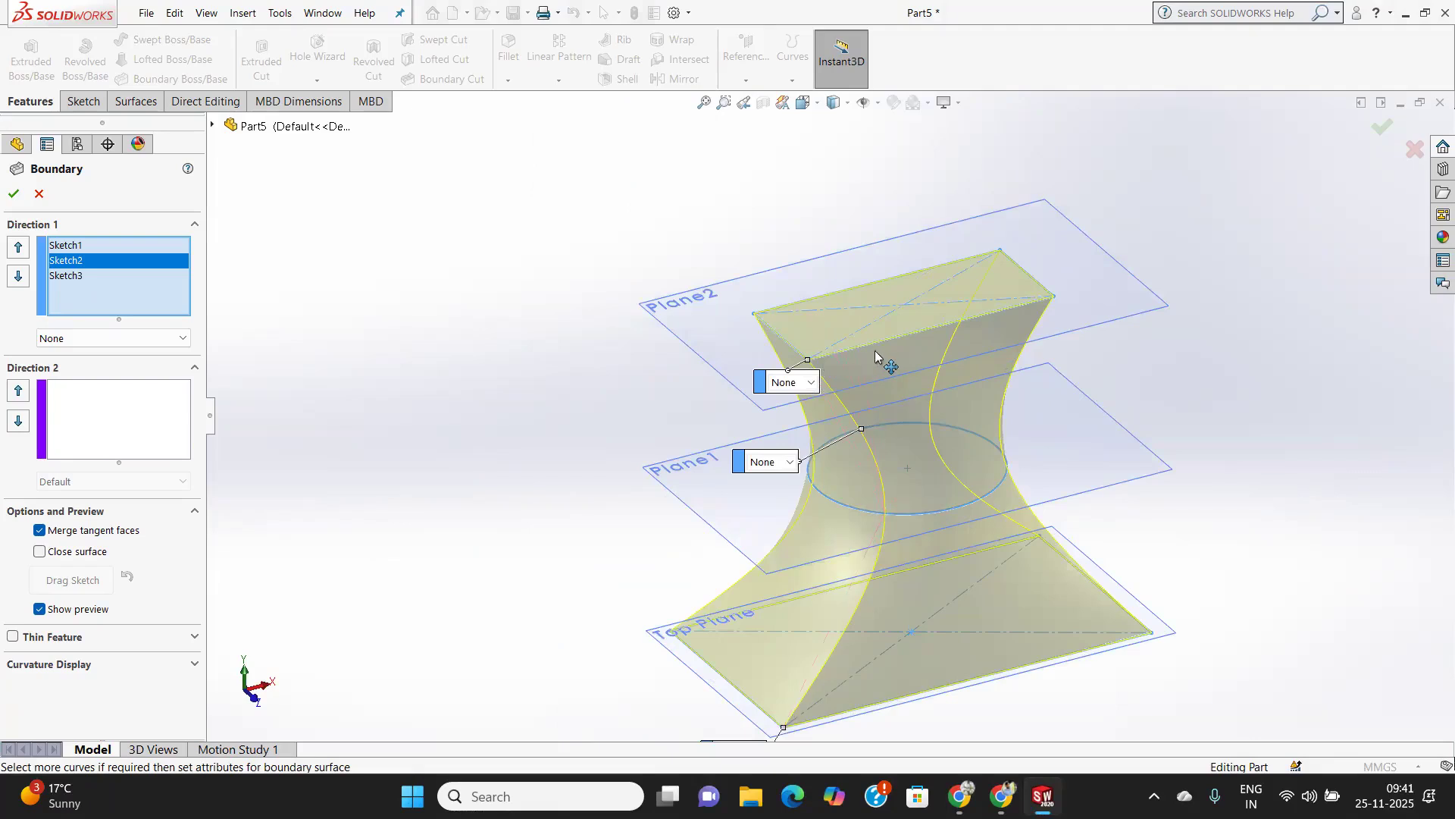
click(1052, 296)
drag(1050, 294, 809, 360)
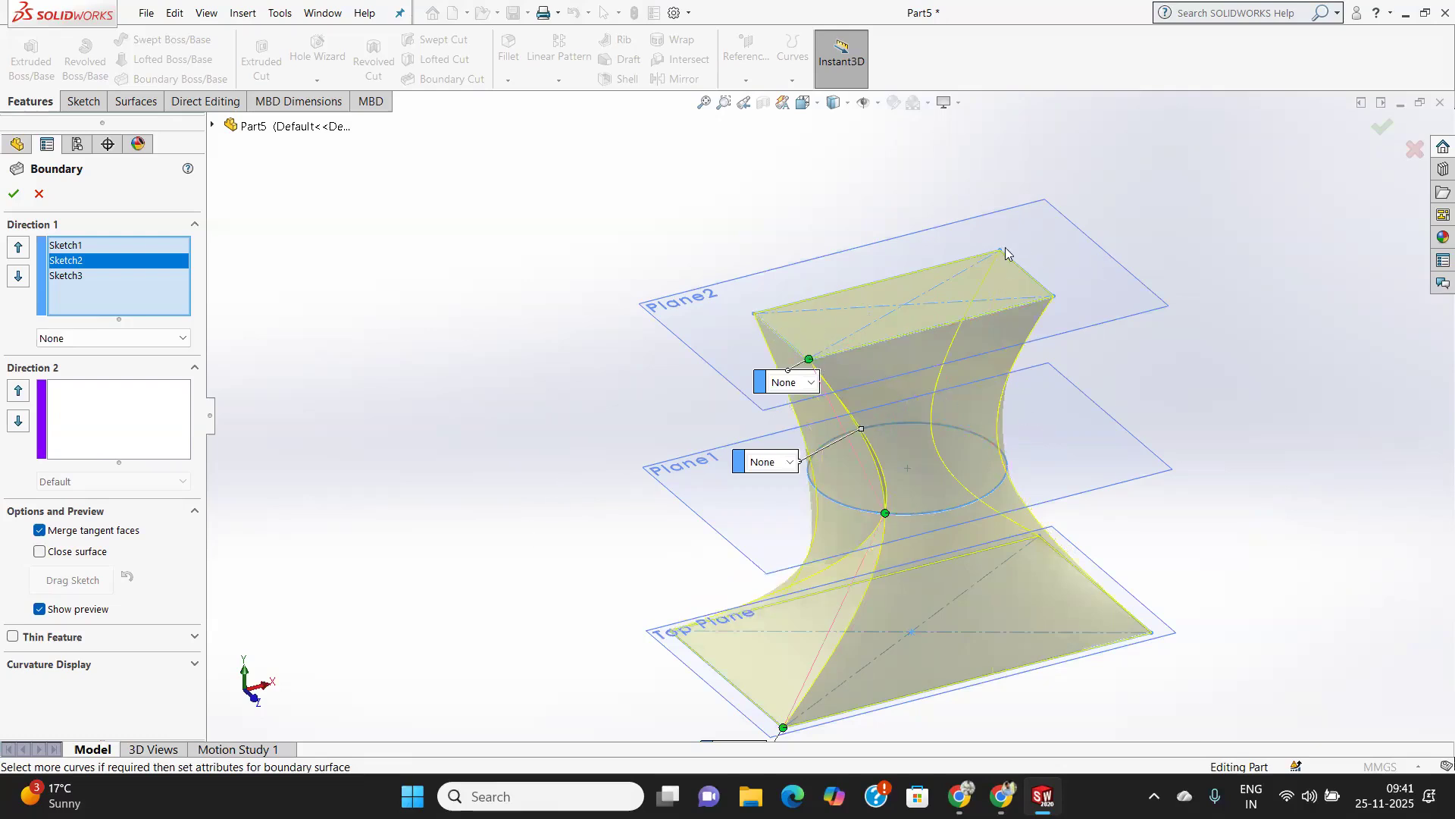
mouse_move(1044, 796)
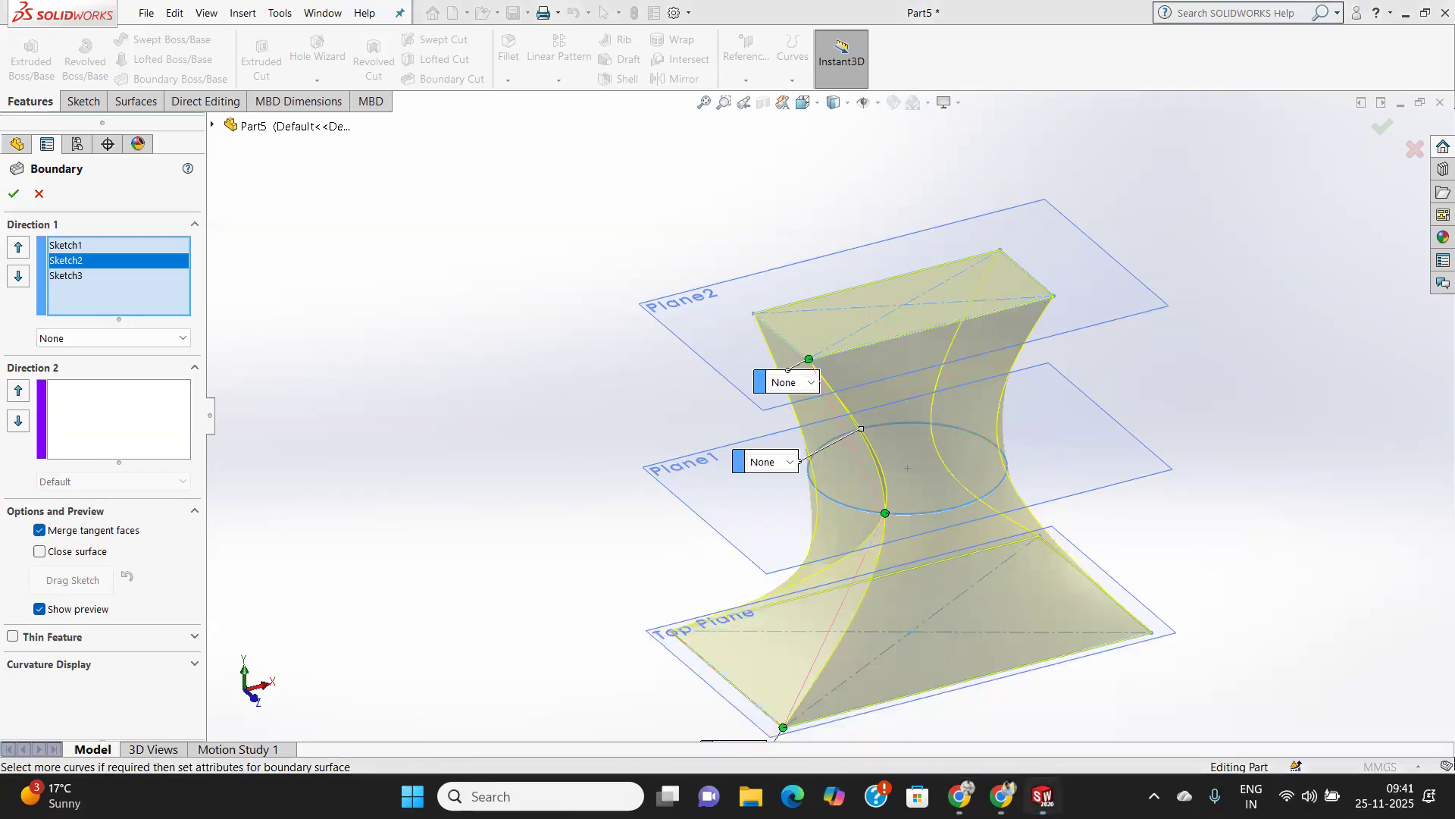
key(alt+Tab)
middle_drag(1095, 588, 909, 543)
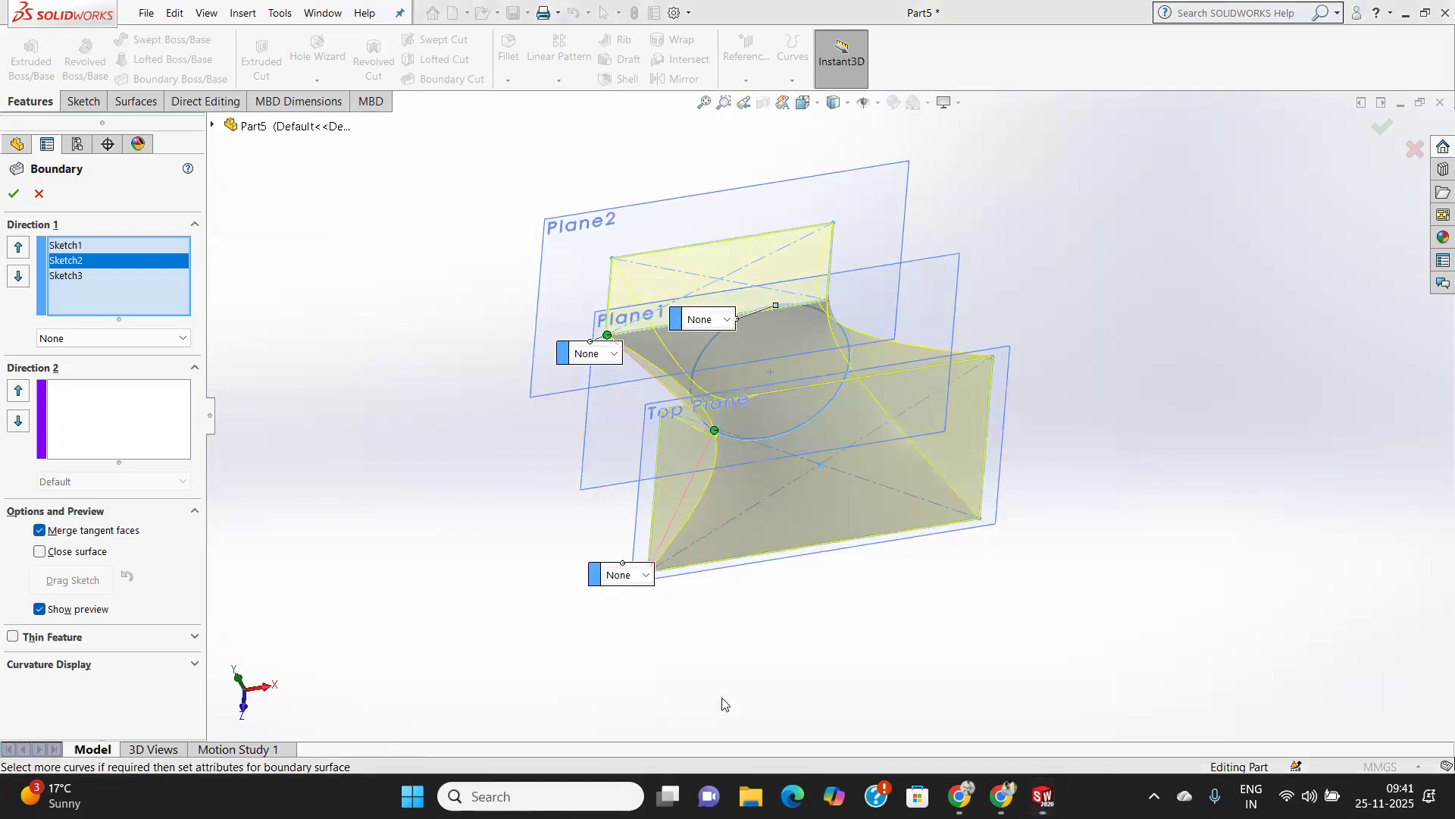
middle_drag(882, 515, 911, 470)
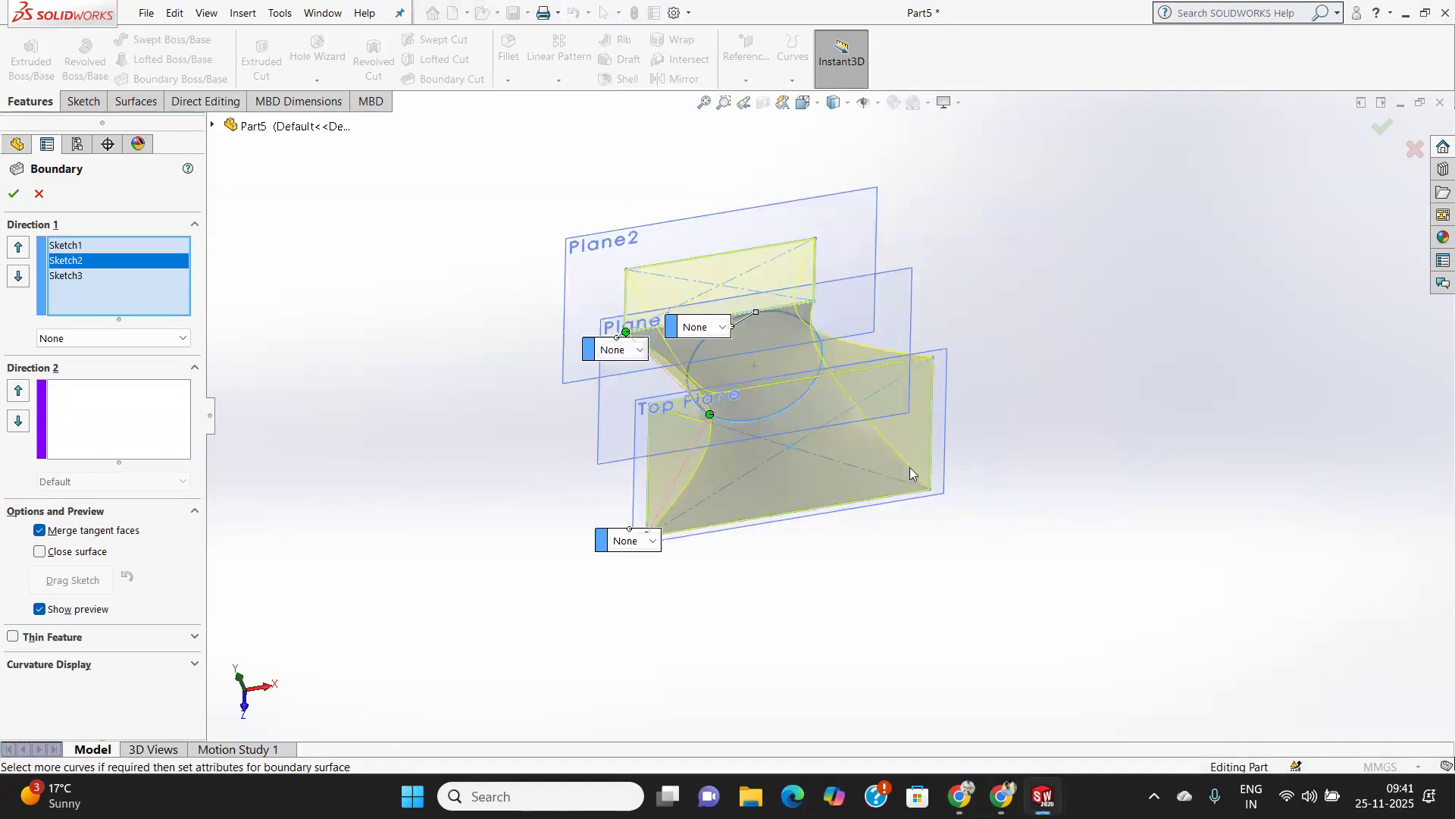
click(853, 45)
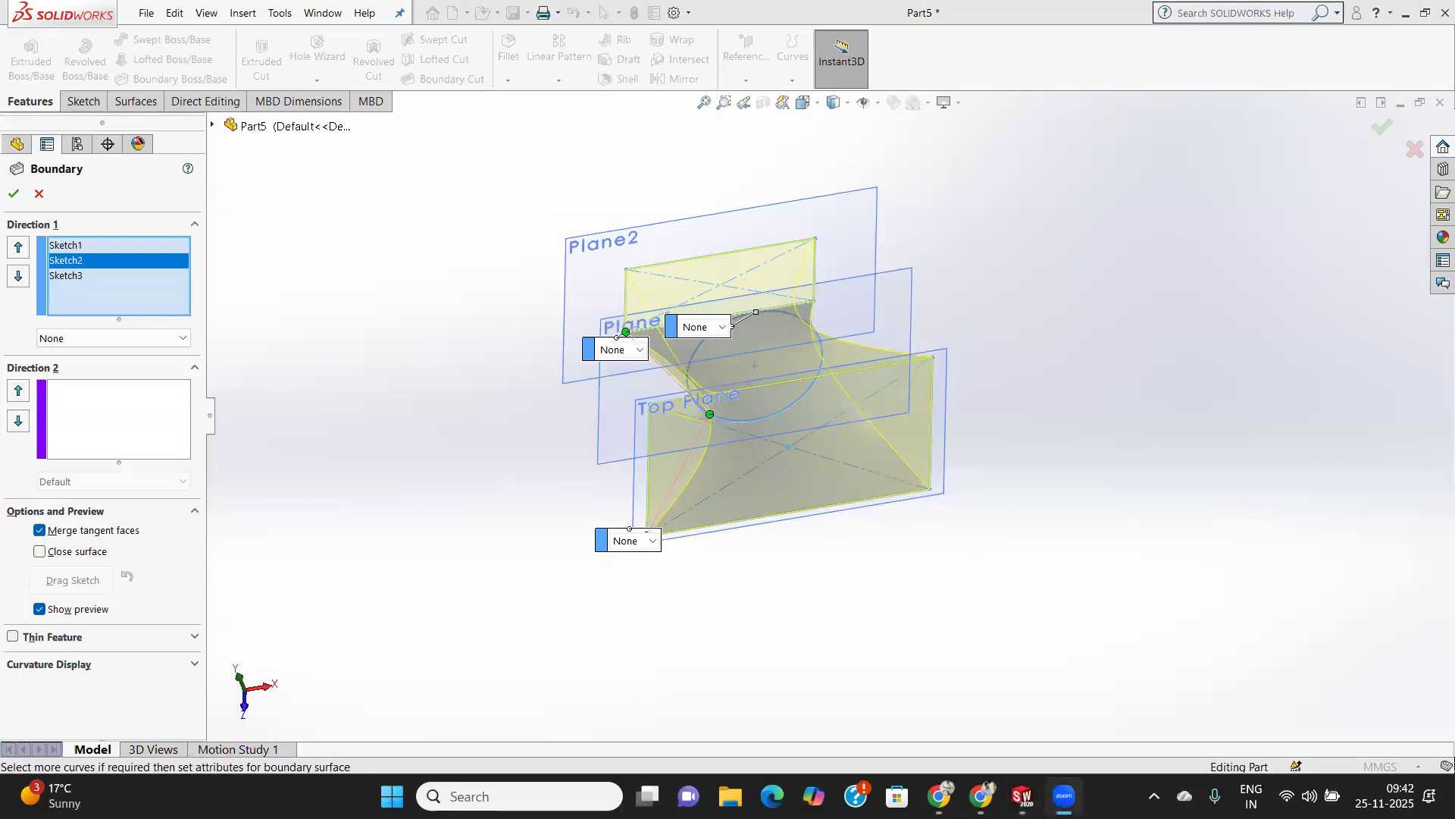
middle_drag(745, 385, 798, 282)
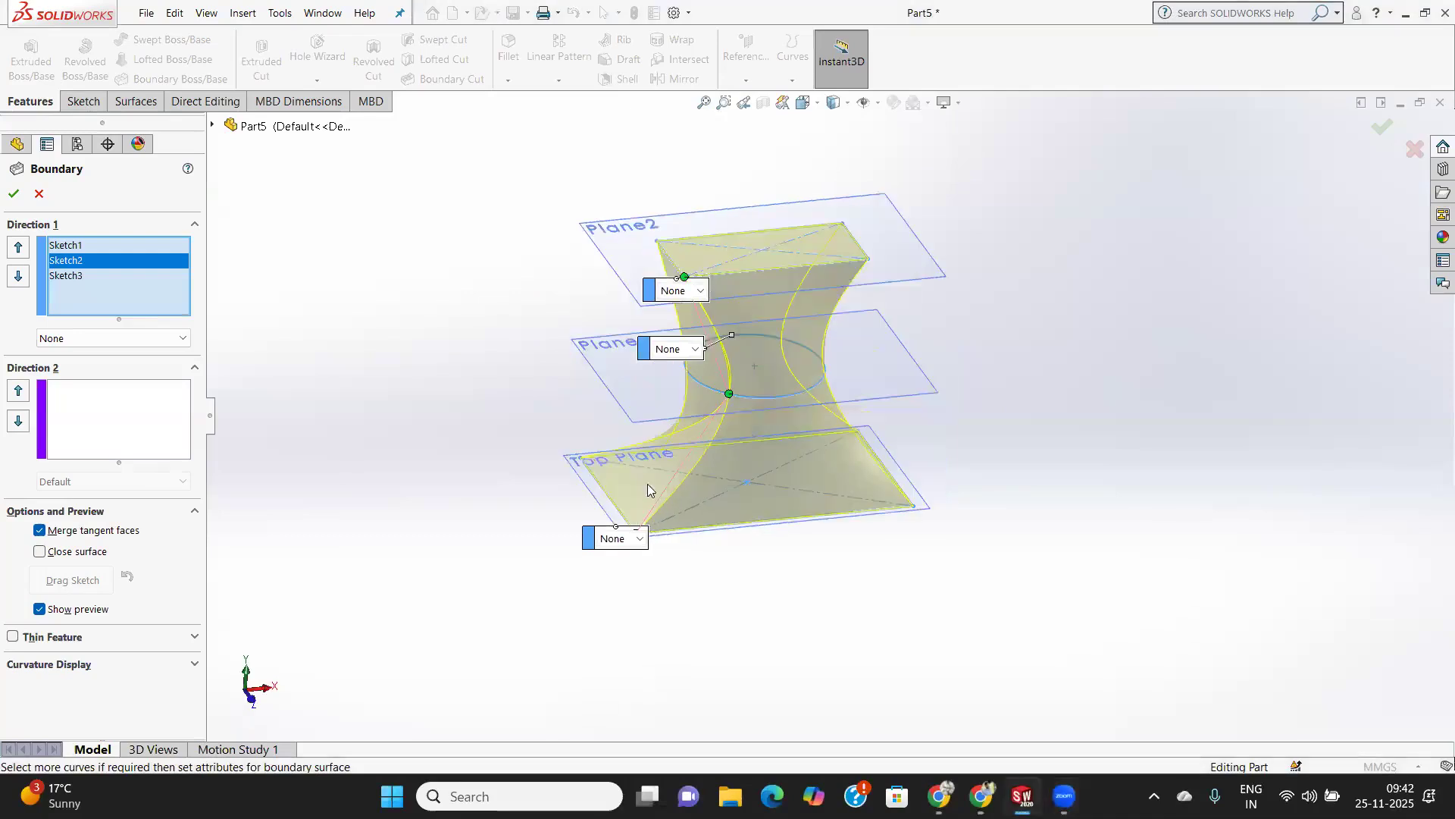
scroll(686, 454, down, 3)
middle_drag(785, 370, 840, 373)
scroll(840, 368, up, 2)
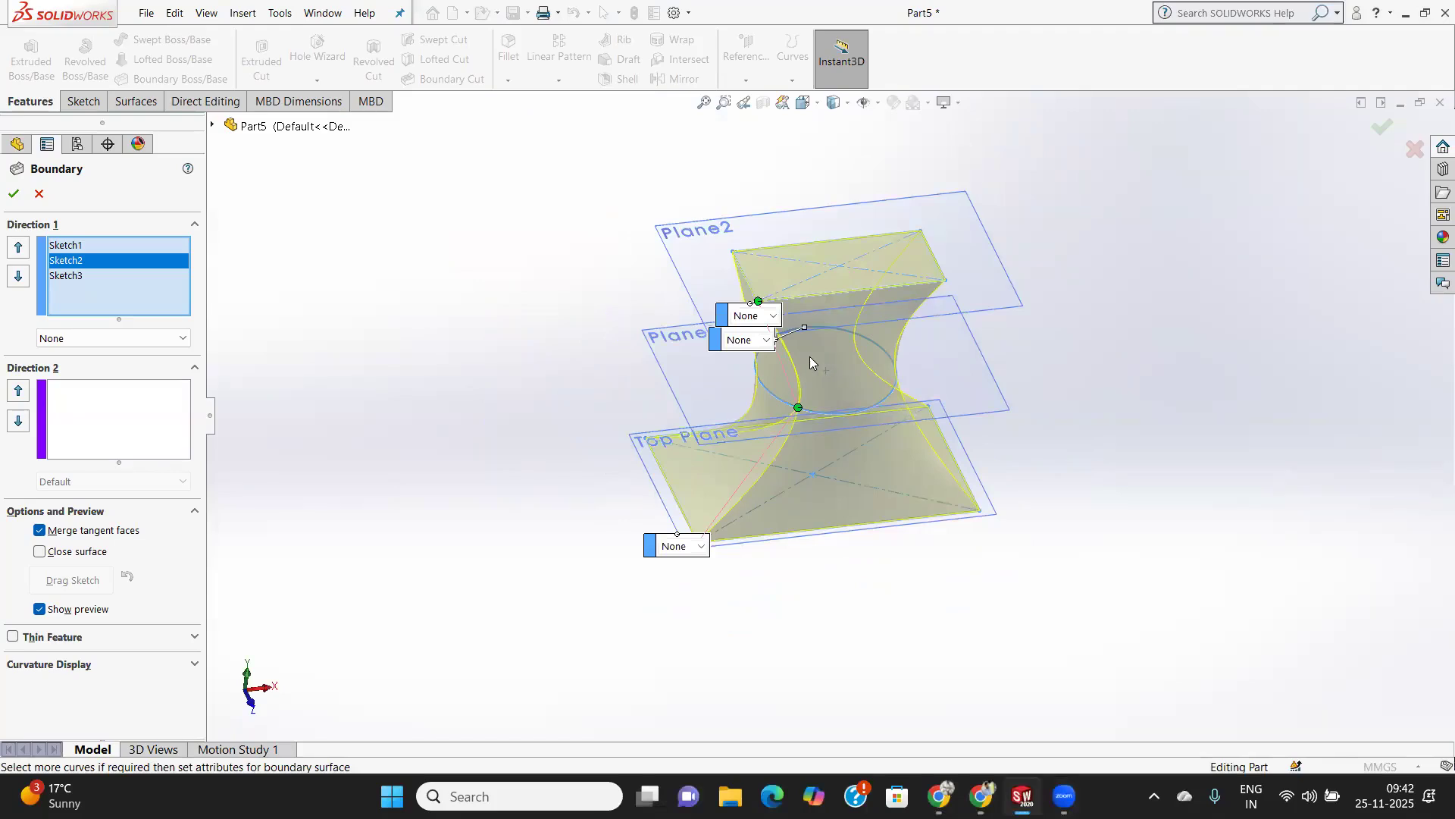
mouse_move(1025, 796)
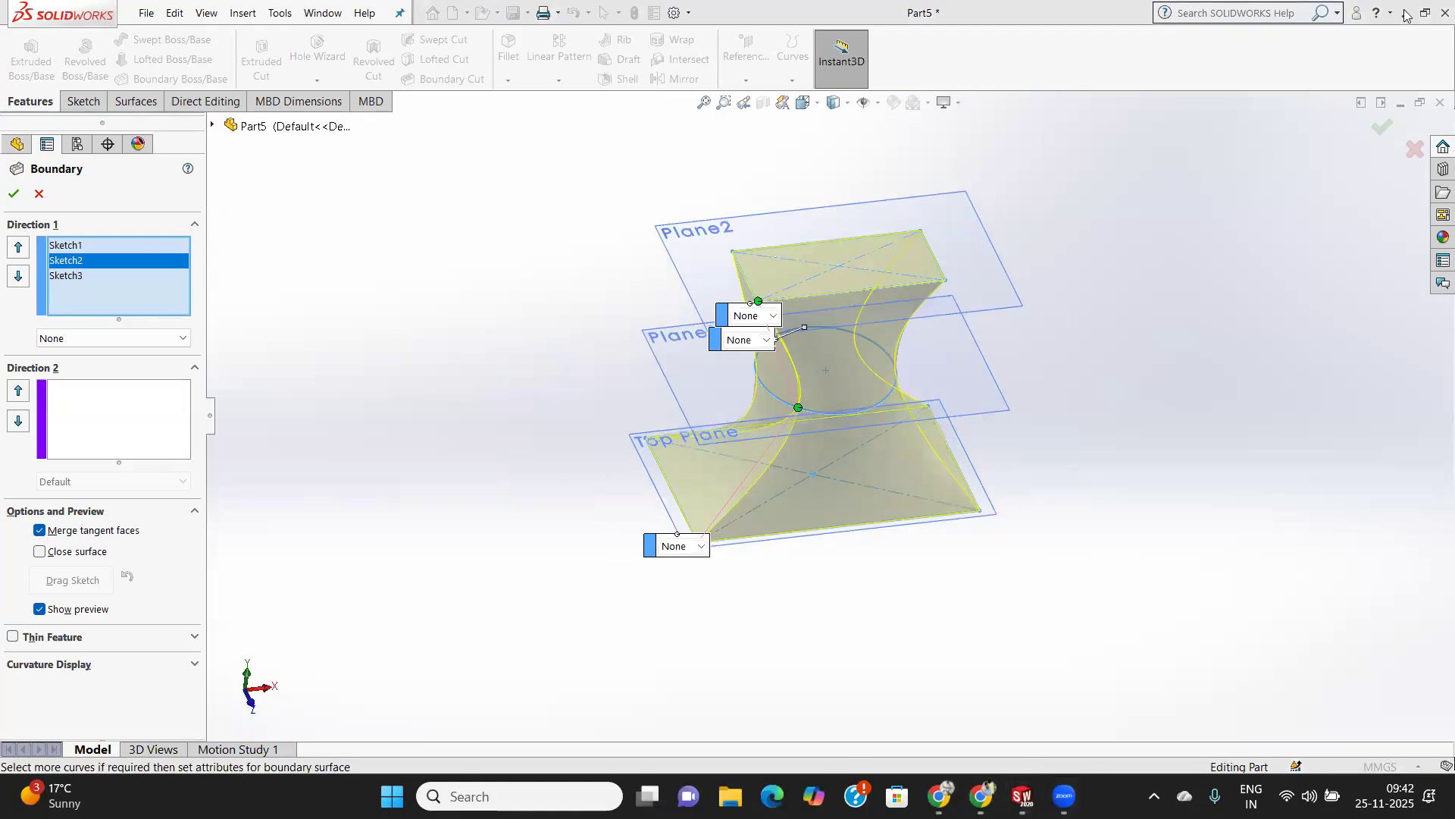
click(299, 368)
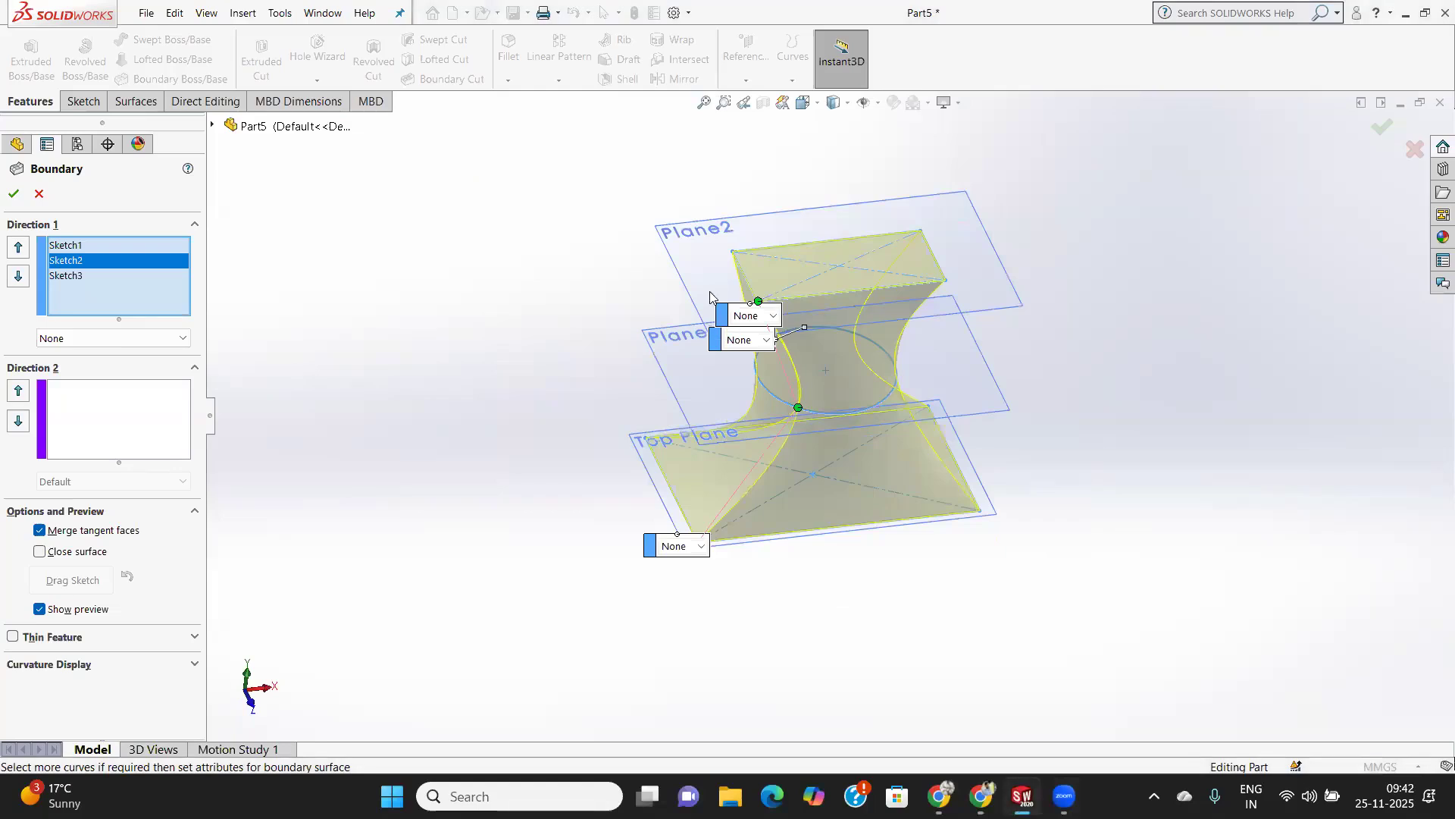
scroll(861, 344, down, 2)
scroll(805, 444, up, 2)
scroll(884, 447, down, 4)
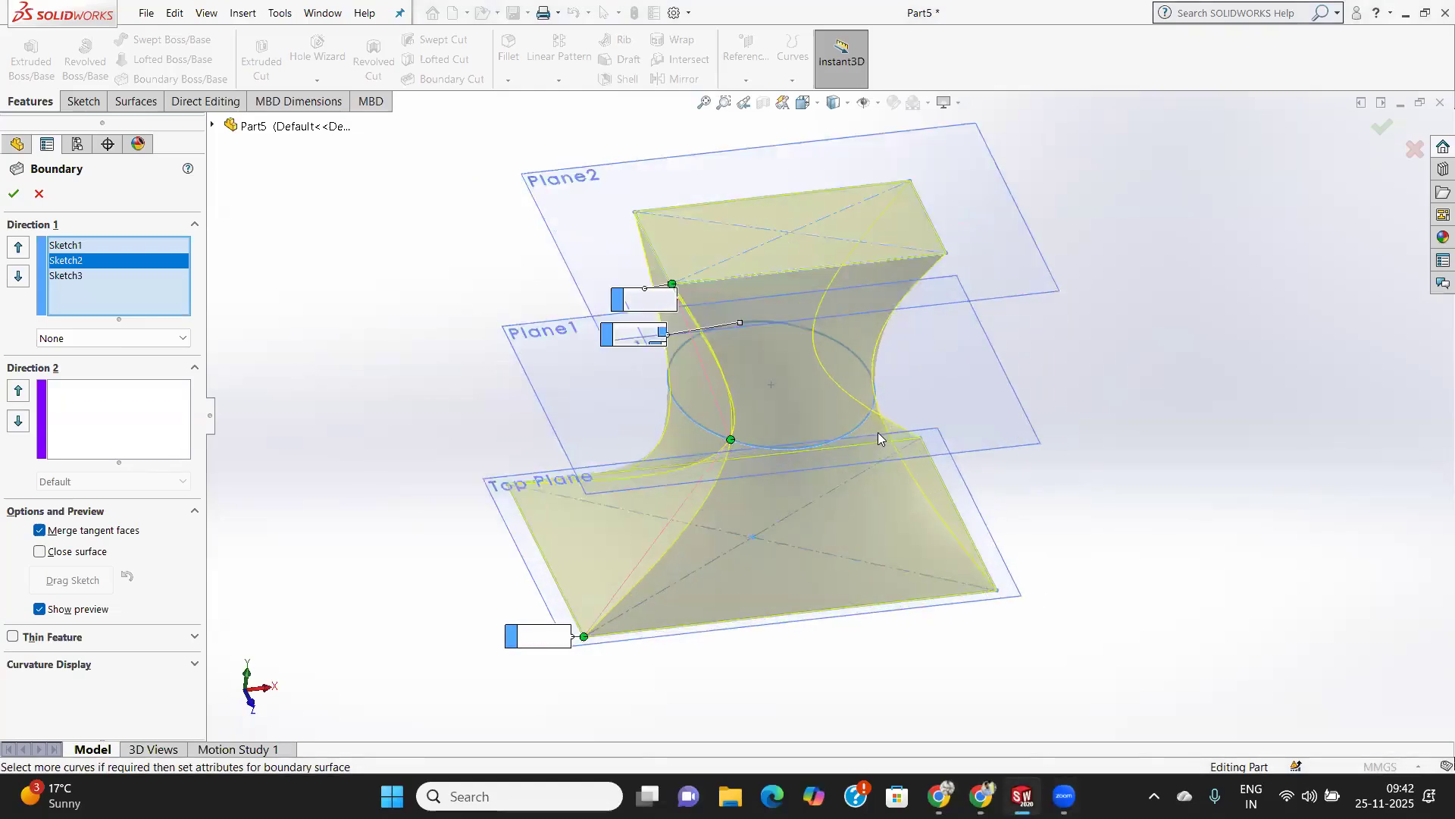
Shift the middle circle's connector point along the circle towards the line between the rectangles' connected corners.
middle_drag(934, 452, 834, 424)
scroll(675, 473, down, 2)
scroll(674, 473, up, 3)
middle_drag(654, 451, 747, 449)
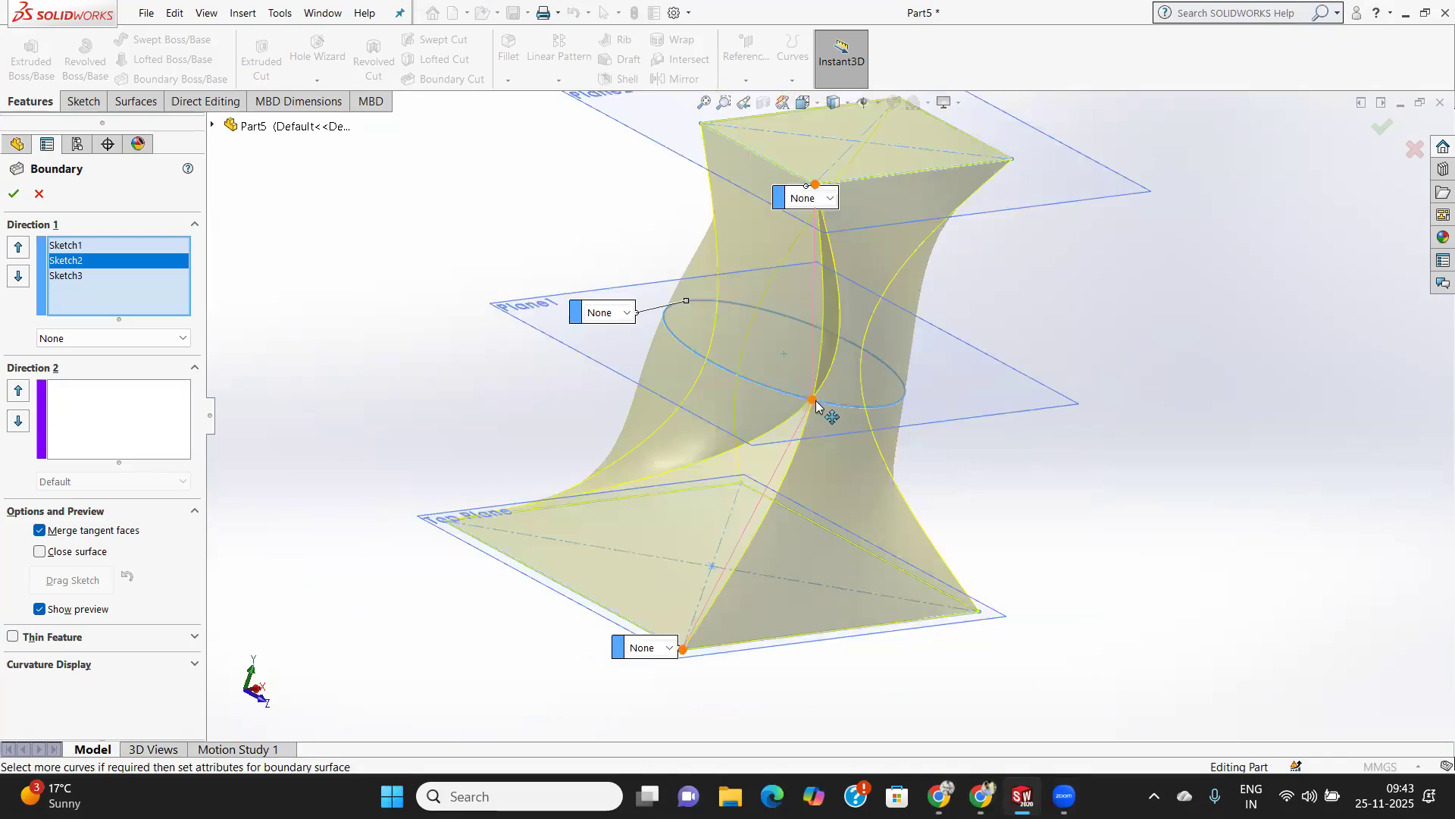
drag(805, 399, 773, 389)
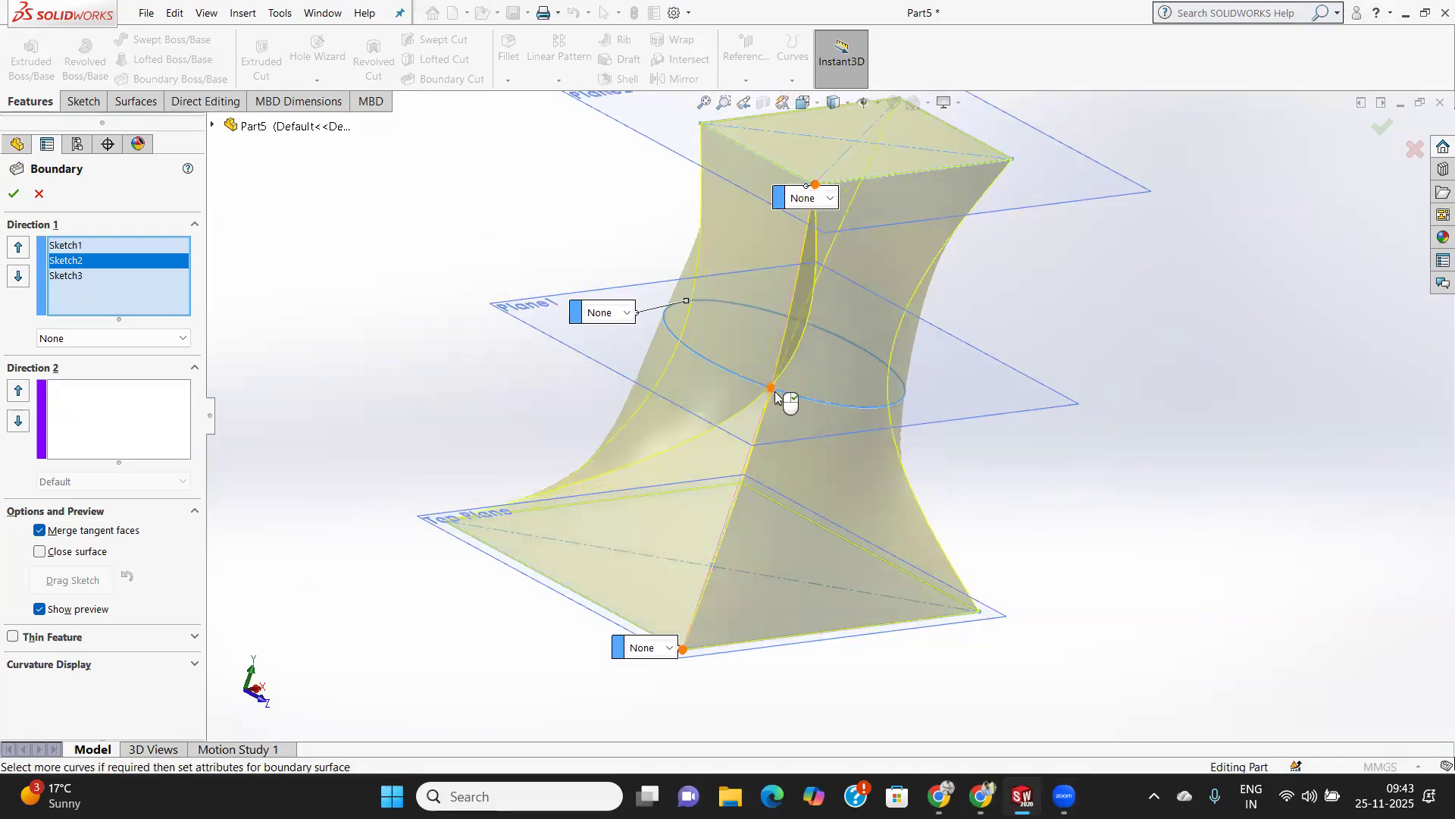
middle_drag(794, 433, 650, 410)
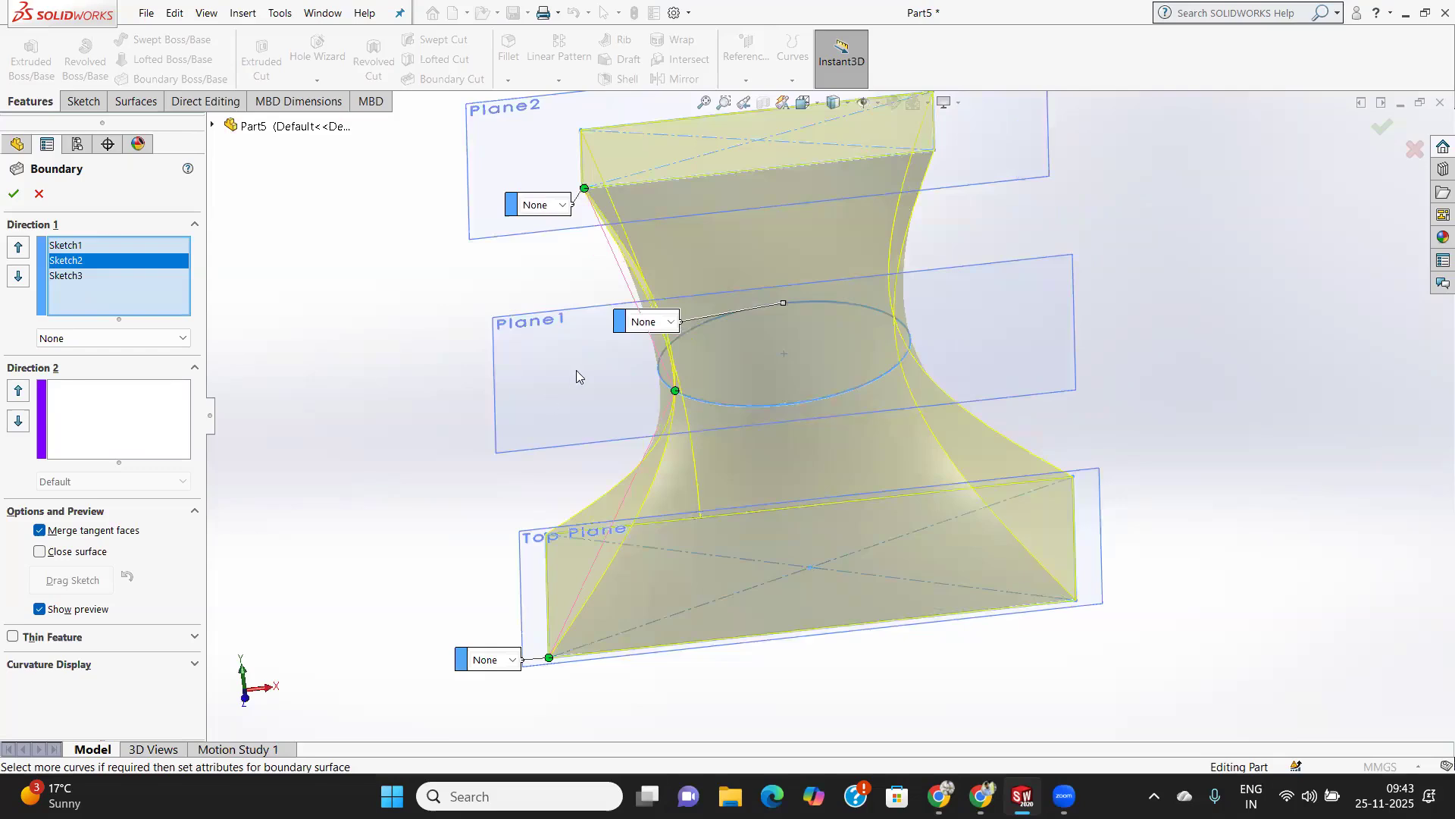
Try connecting the upper rectangle at its diagonally opposite corner, and move the connector point back to the corner above the base connector.
scroll(576, 370, down, 2)
scroll(668, 201, up, 4)
drag(725, 271, 970, 203)
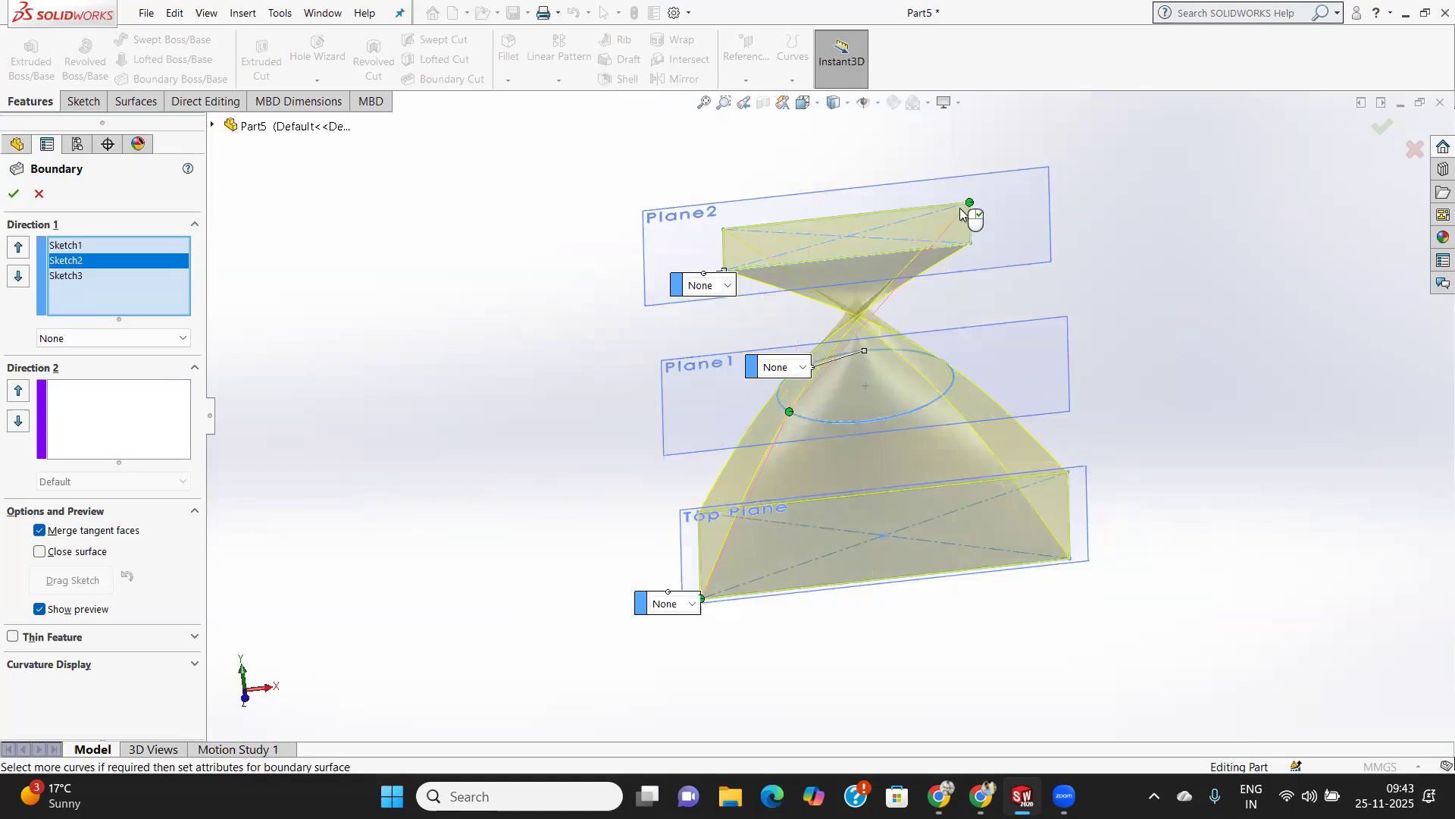
middle_drag(792, 447, 888, 375)
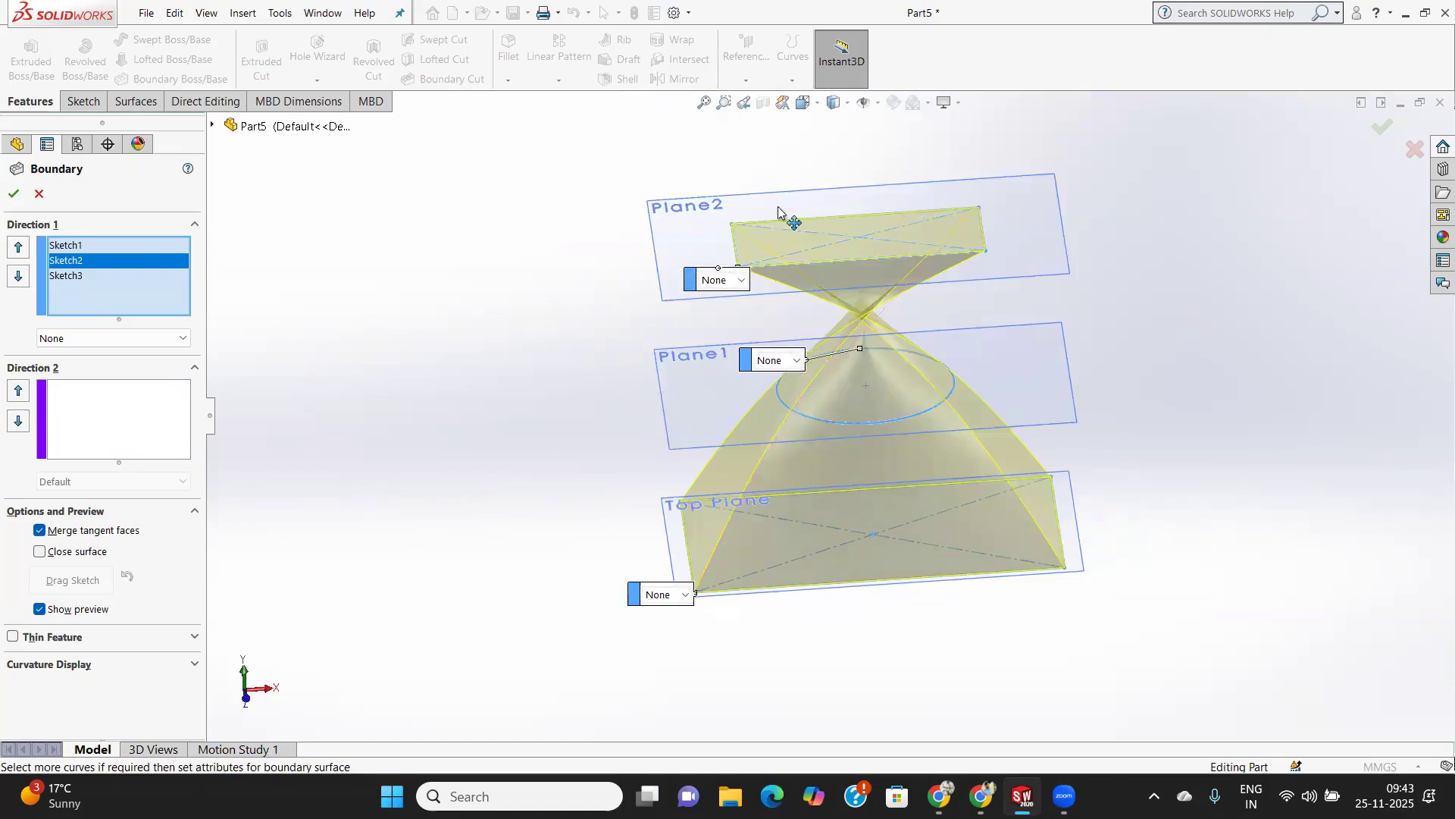
drag(733, 228, 736, 256)
drag(739, 265, 739, 266)
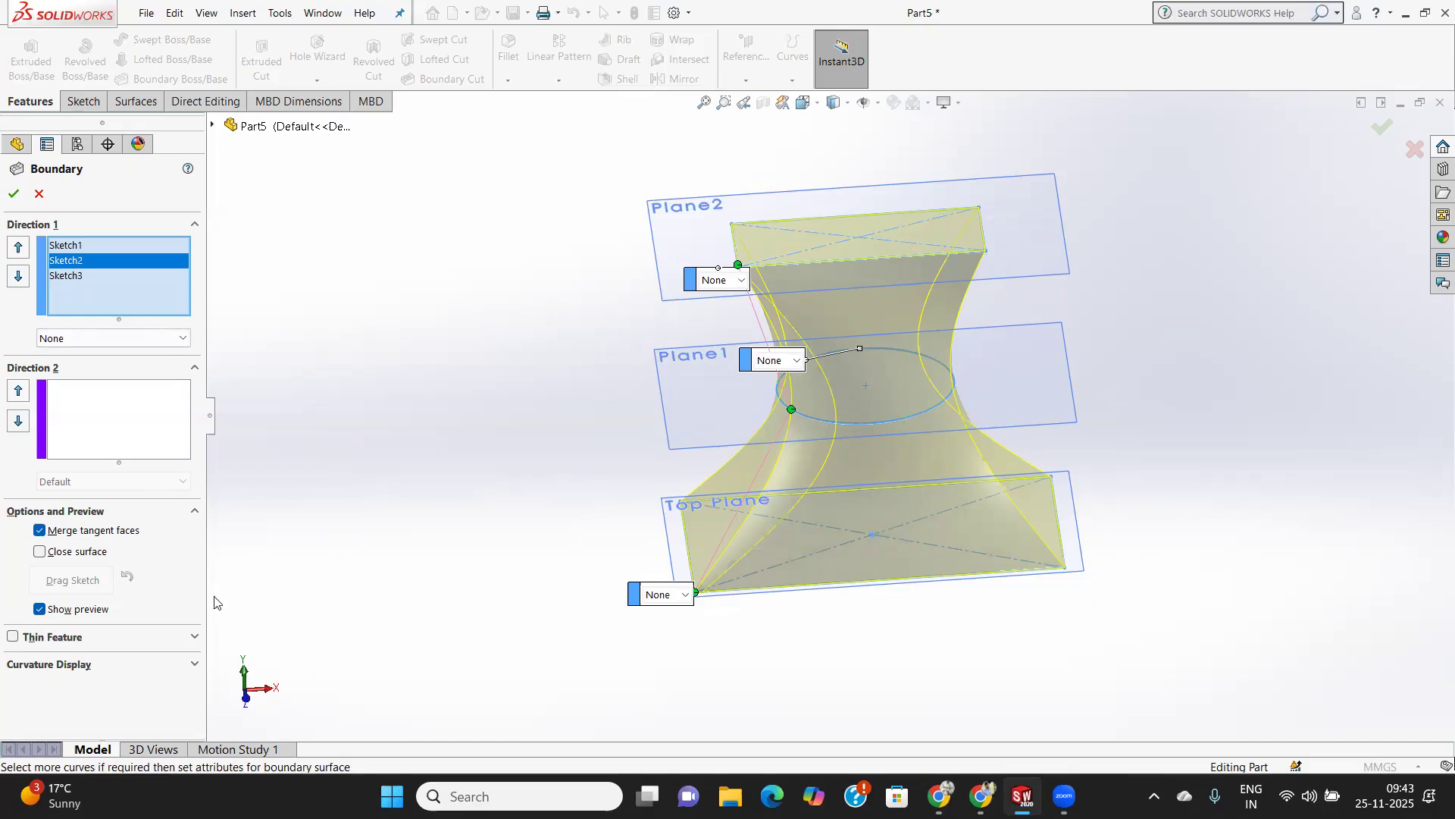
Enable a one-direction thin feature for the boundary with a thickness of 1 mm.
click(110, 636)
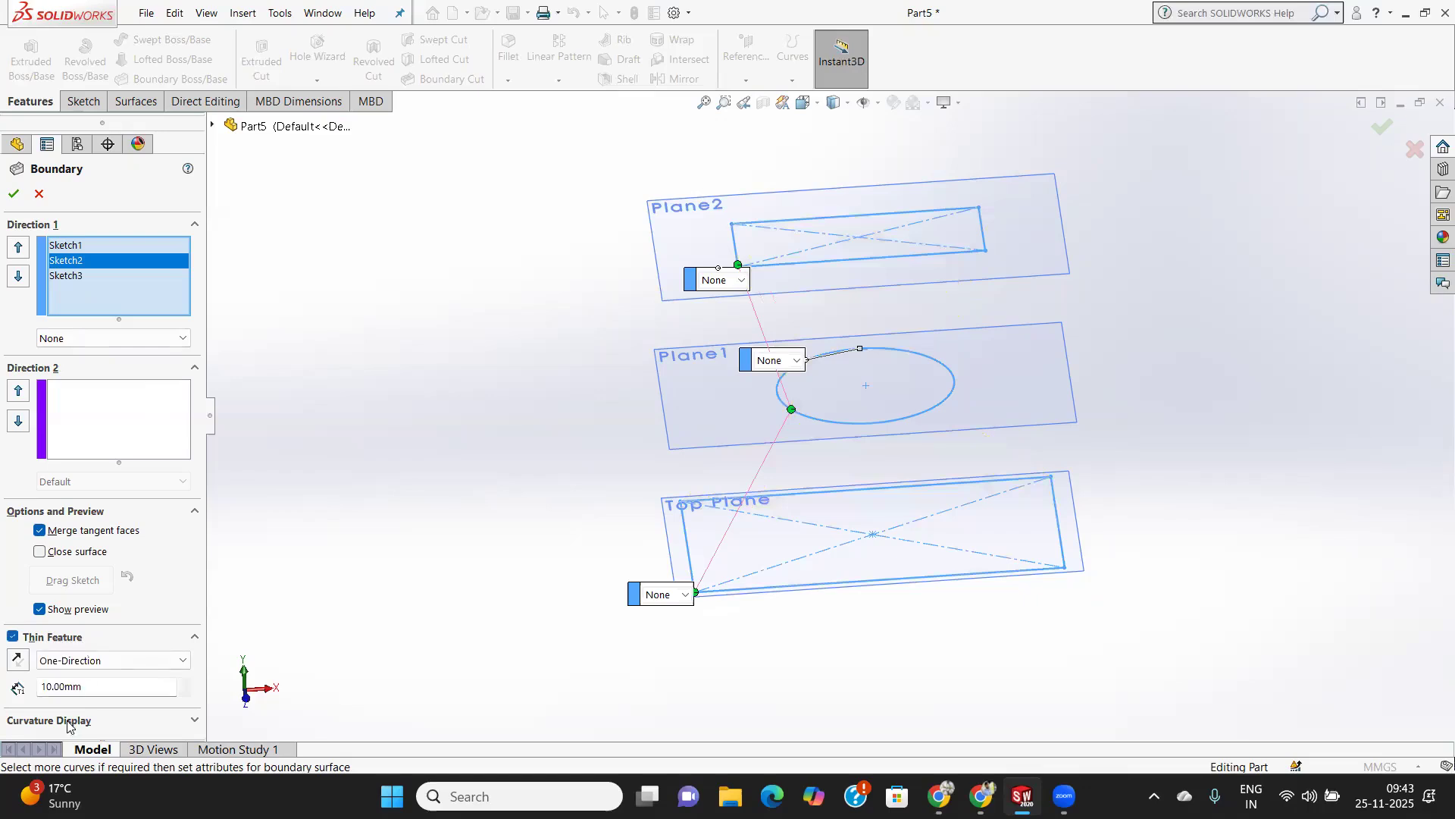
drag(88, 686, 15, 686)
text(1)
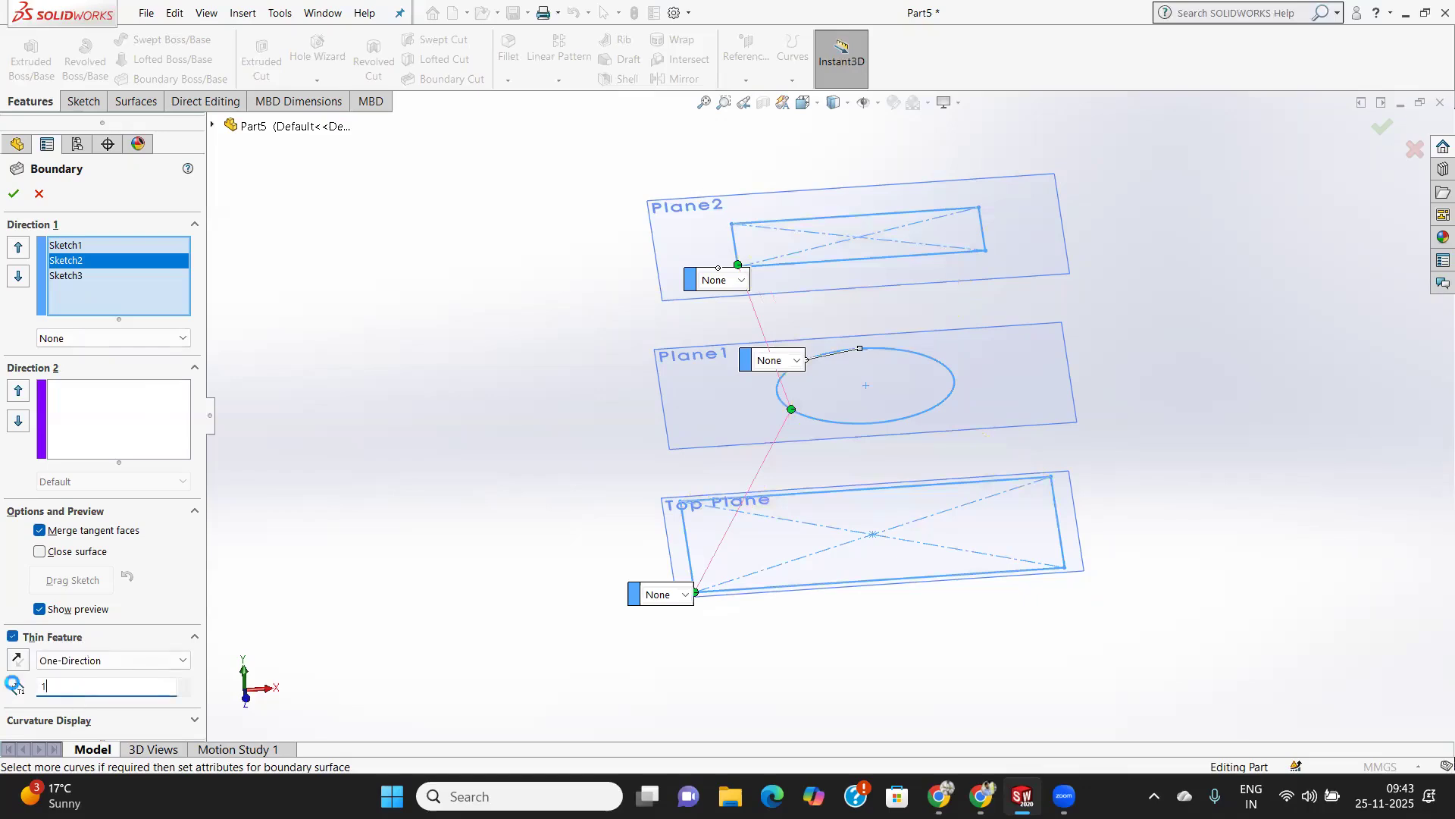
key(Return)
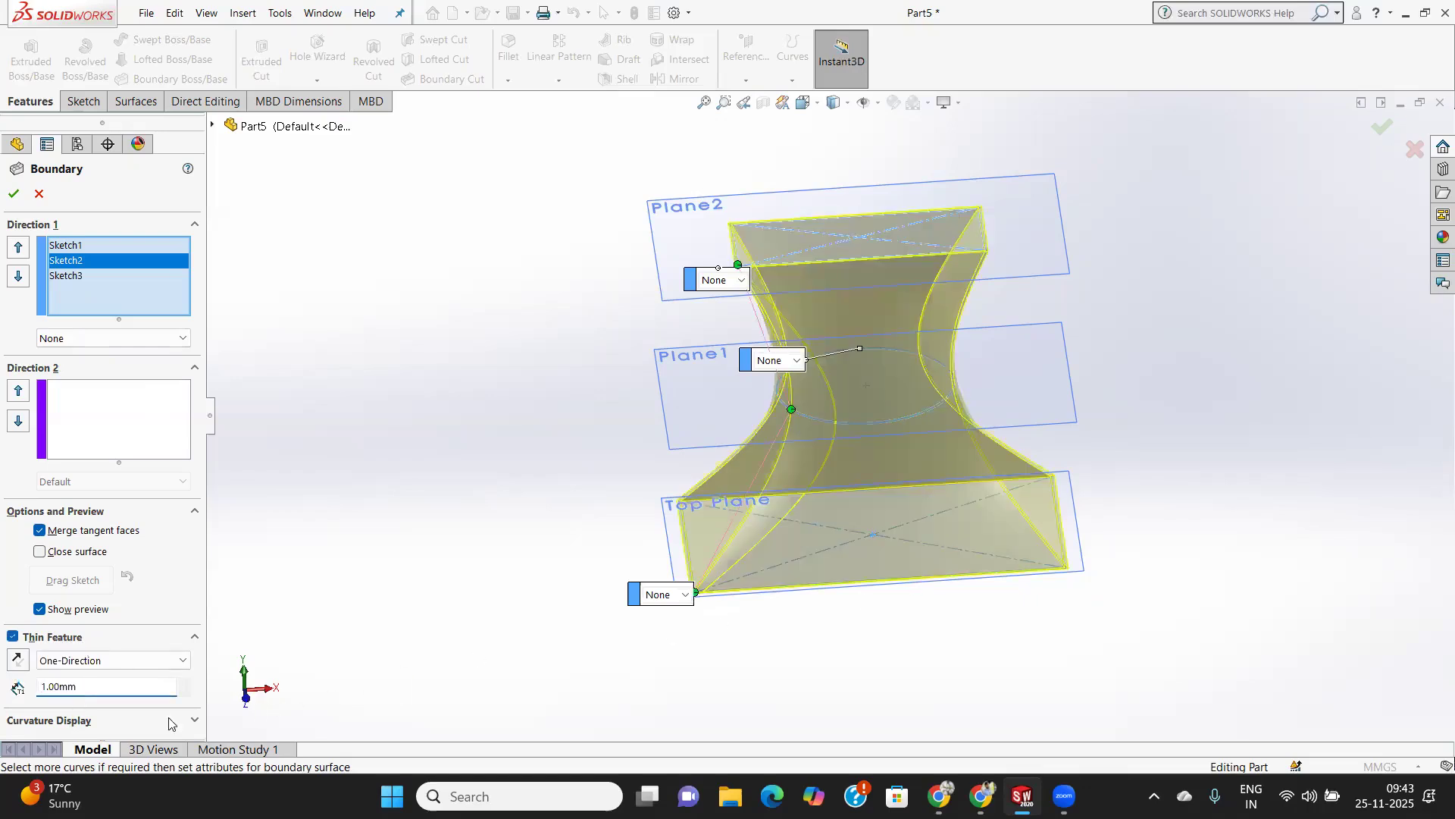
Try the Two-Direction and Mid-Plane thin feature types on the boundary, and return the type to One-Direction.
click(103, 659)
click(106, 645)
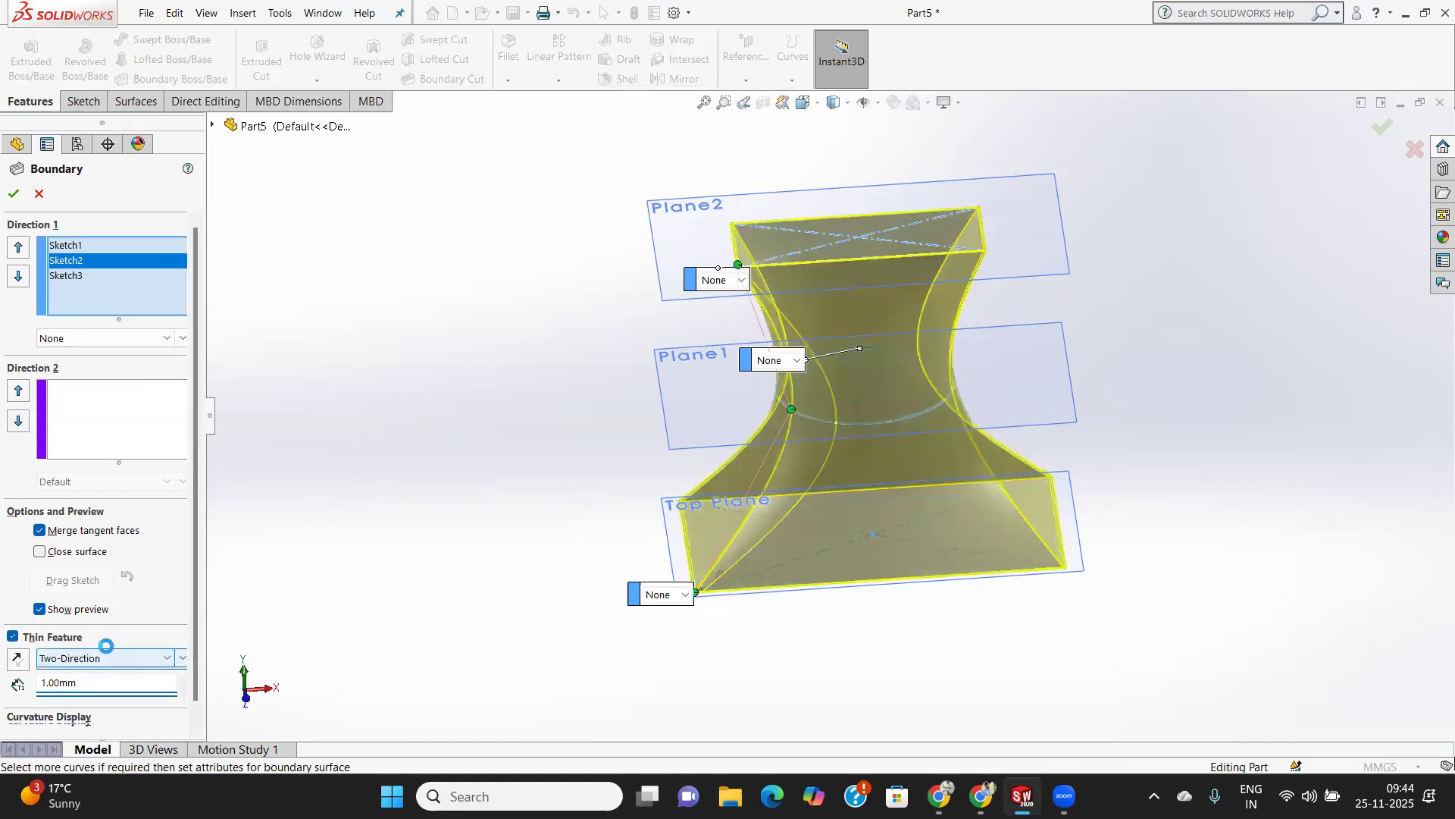
click(102, 658)
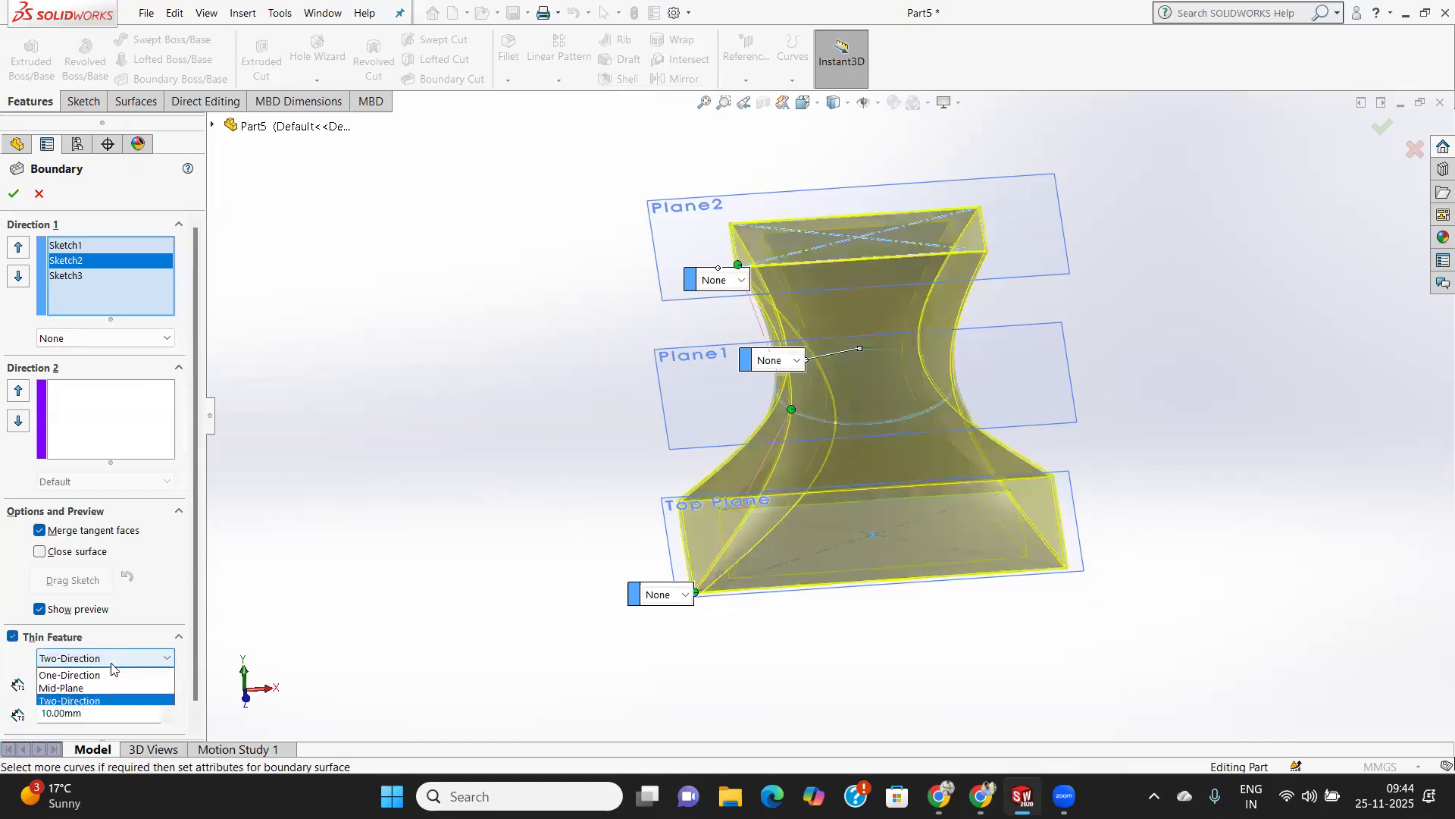
click(74, 687)
middle_drag(811, 470, 879, 529)
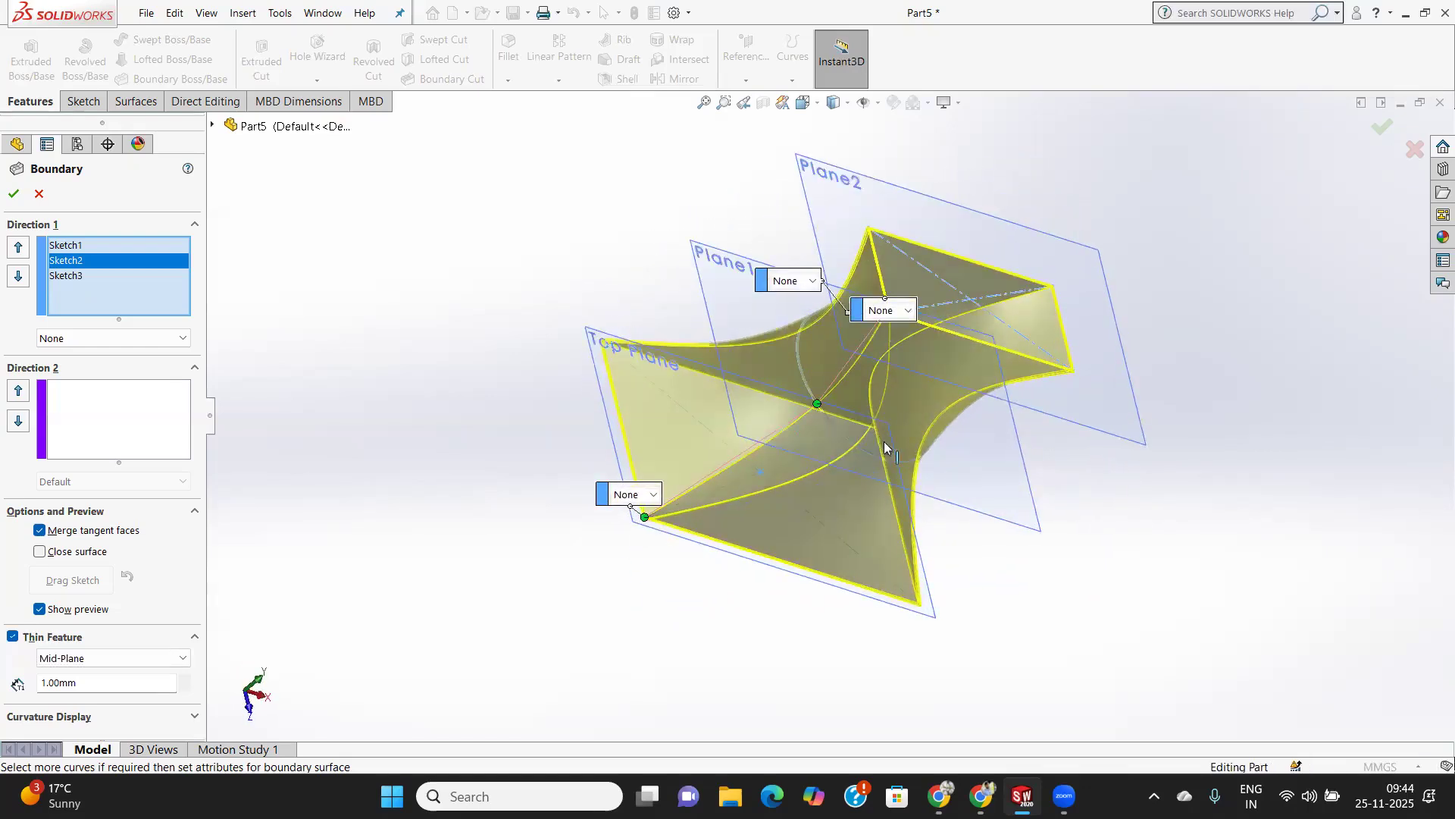
scroll(840, 454, down, 2)
scroll(840, 454, up, 4)
middle_drag(835, 456, 686, 536)
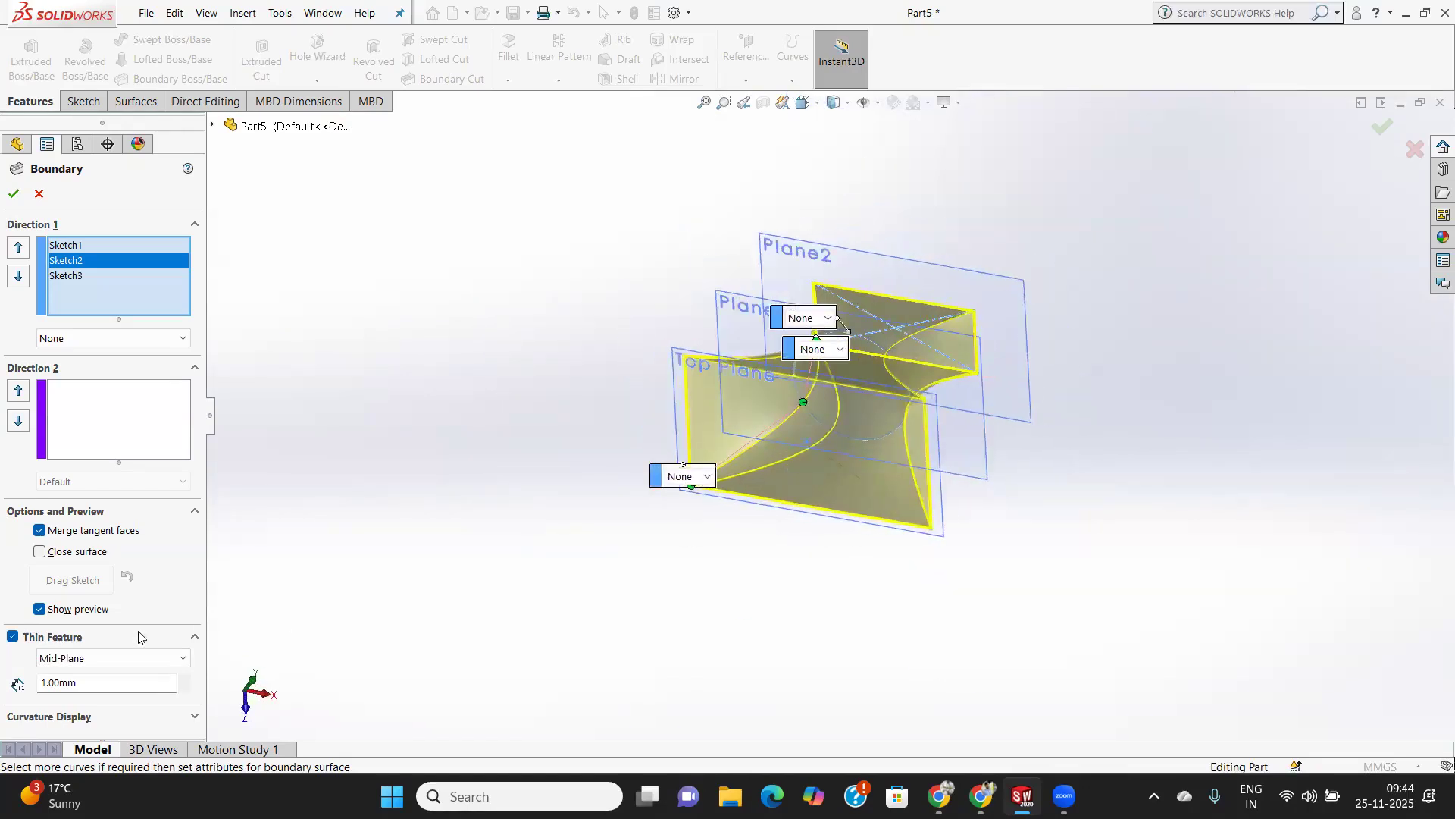
click(128, 659)
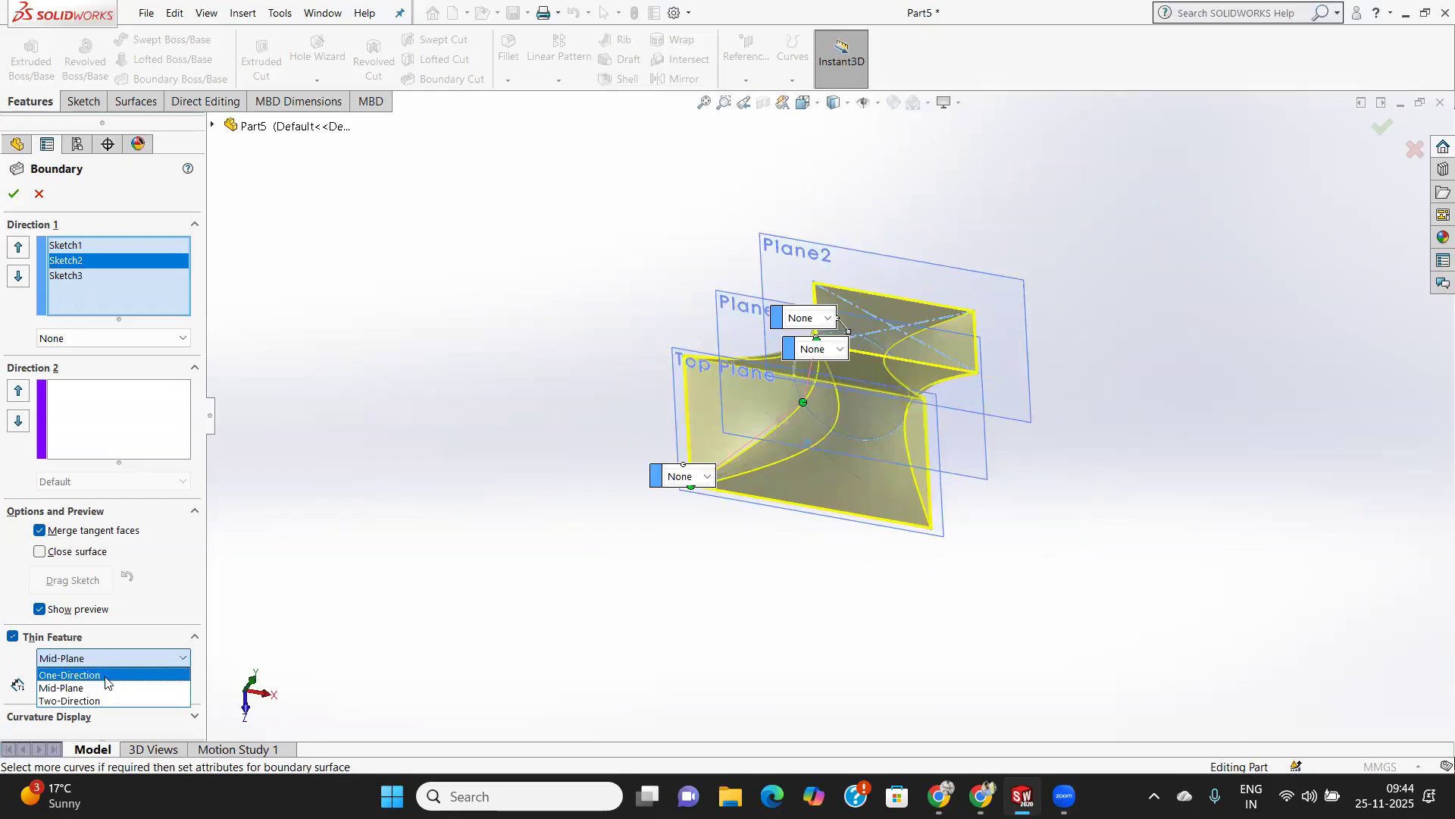
click(67, 675)
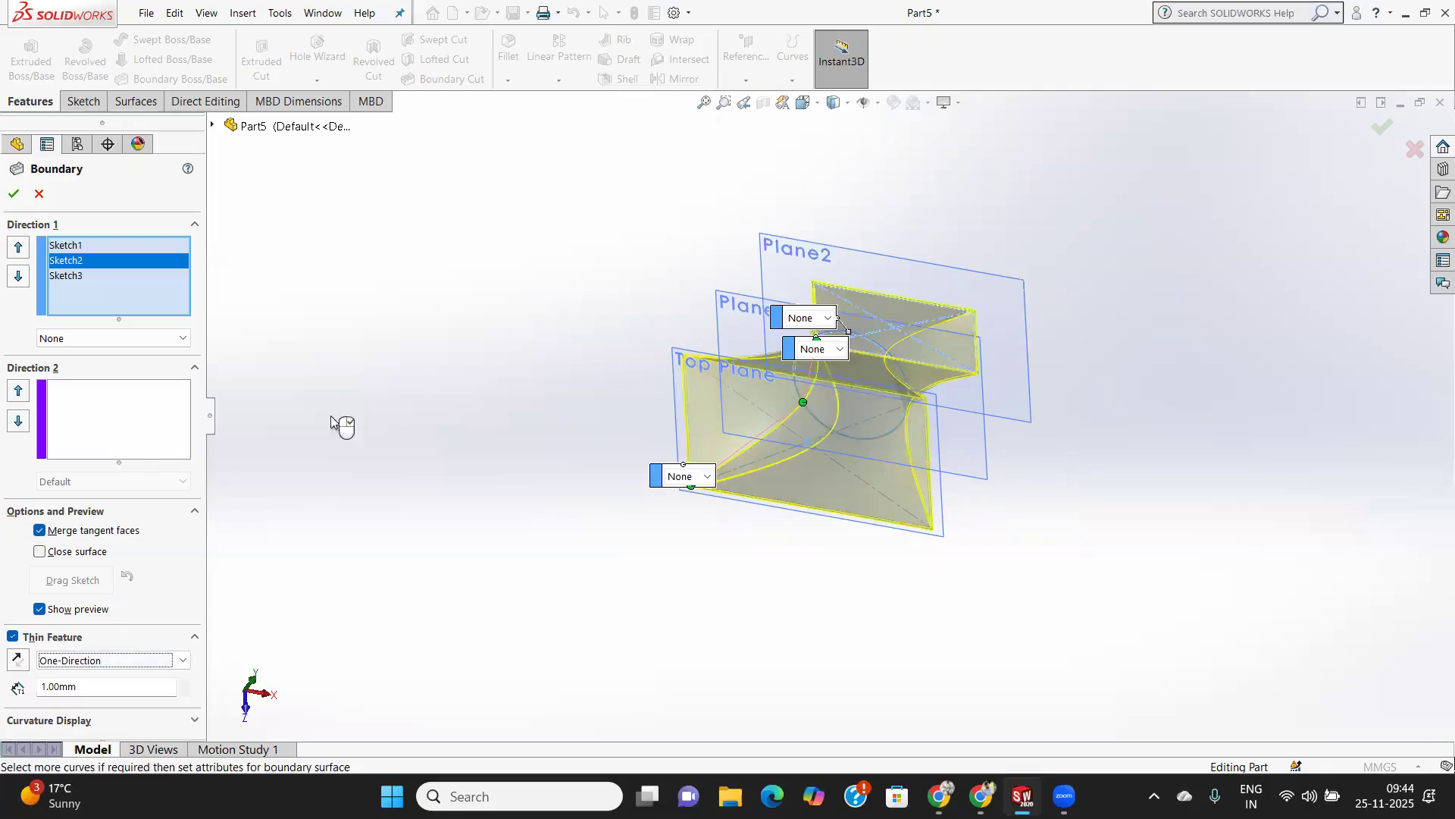
Try using the base rectangle as a Direction 2 curve of the boundary.
middle_drag(907, 434, 950, 338)
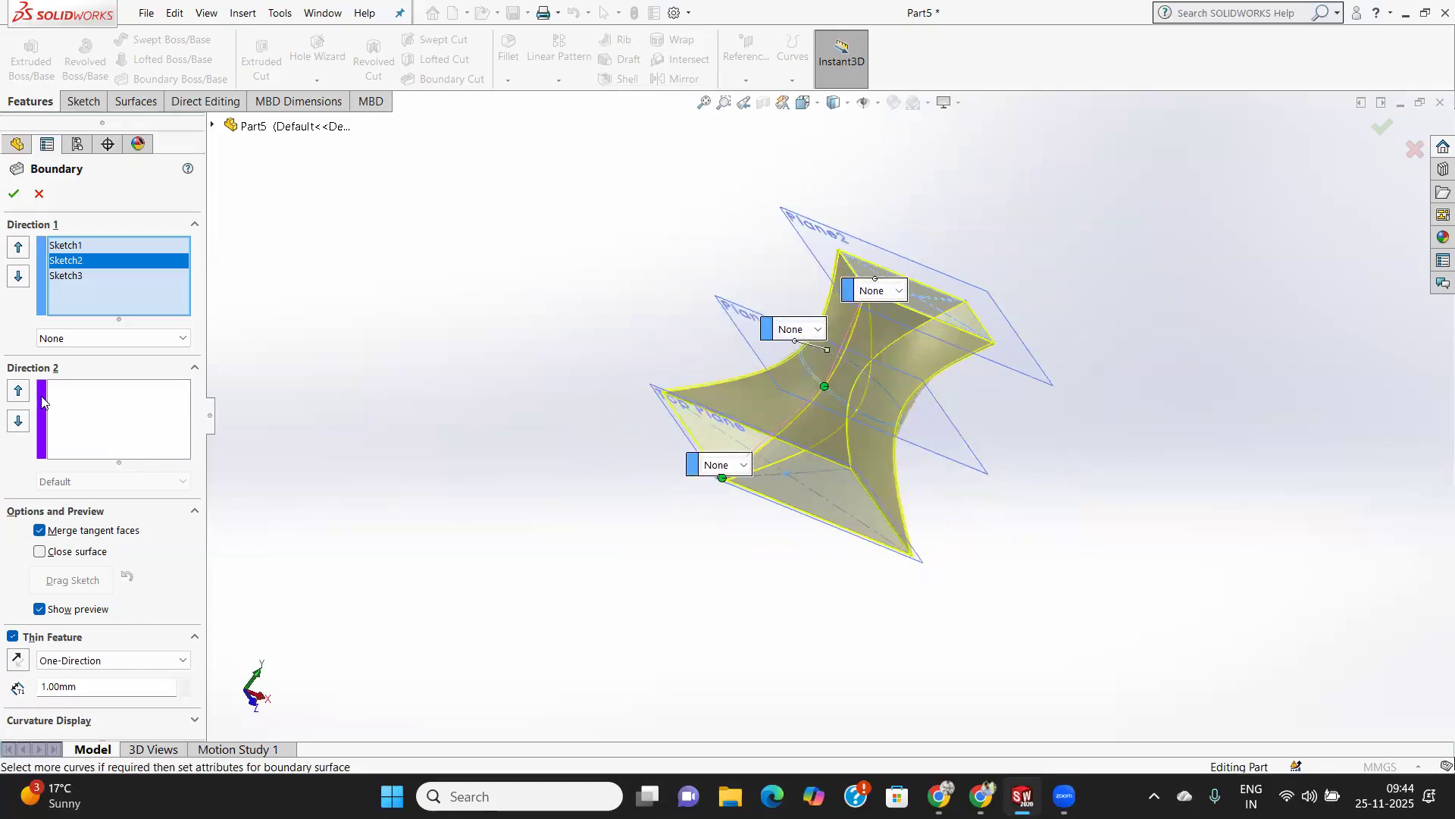
click(70, 412)
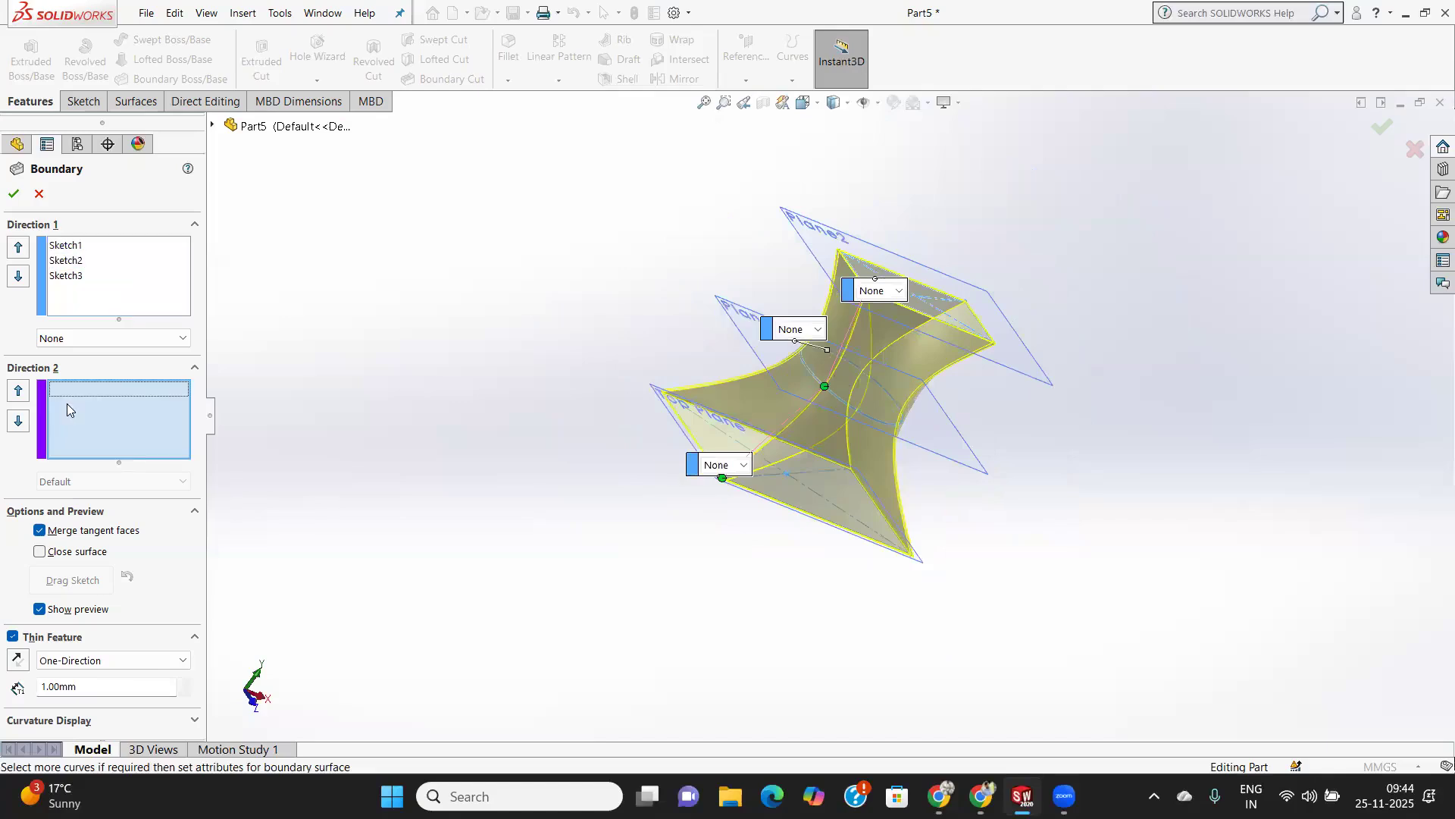
scroll(902, 550, down, 4)
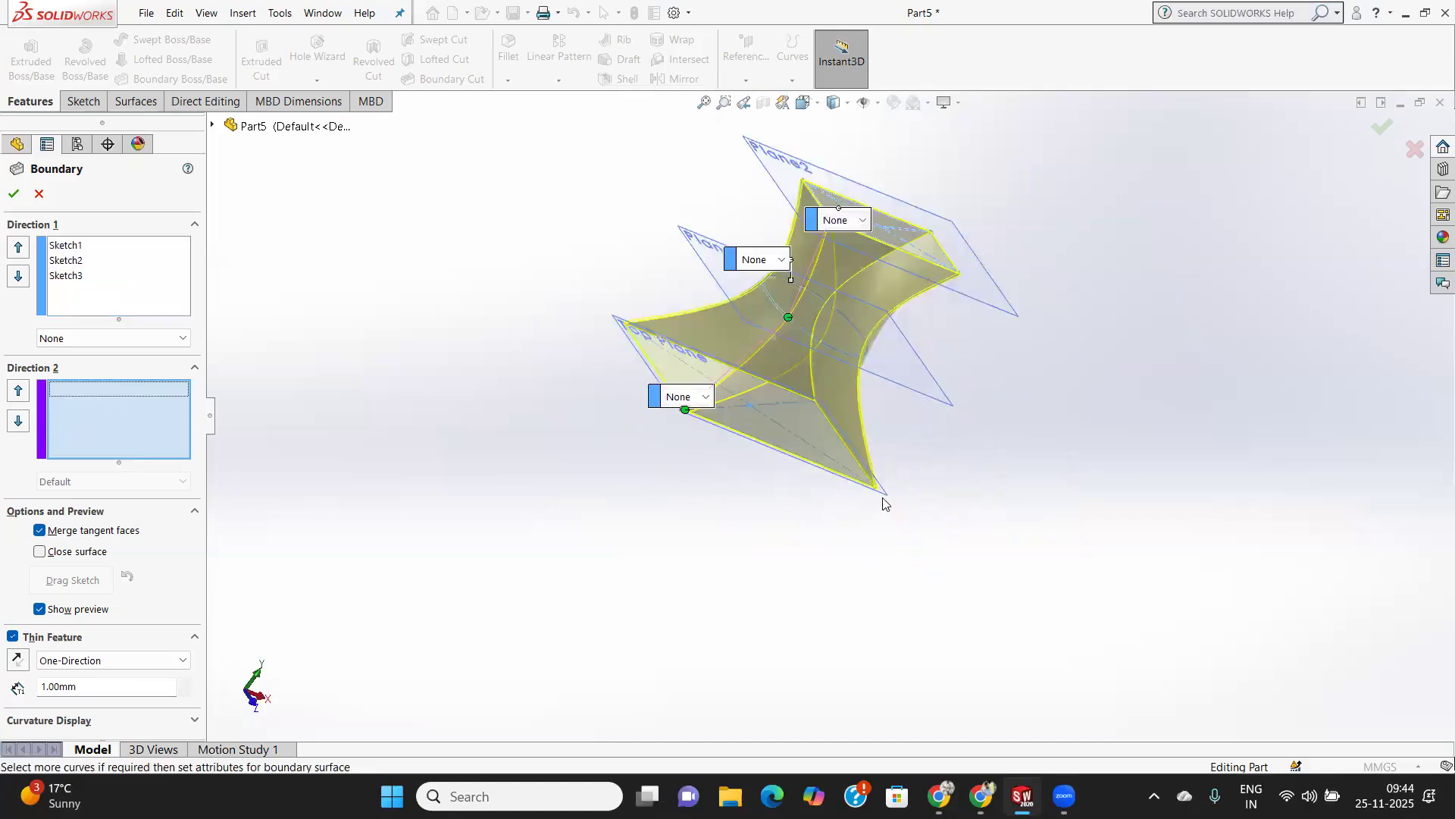
click(763, 435)
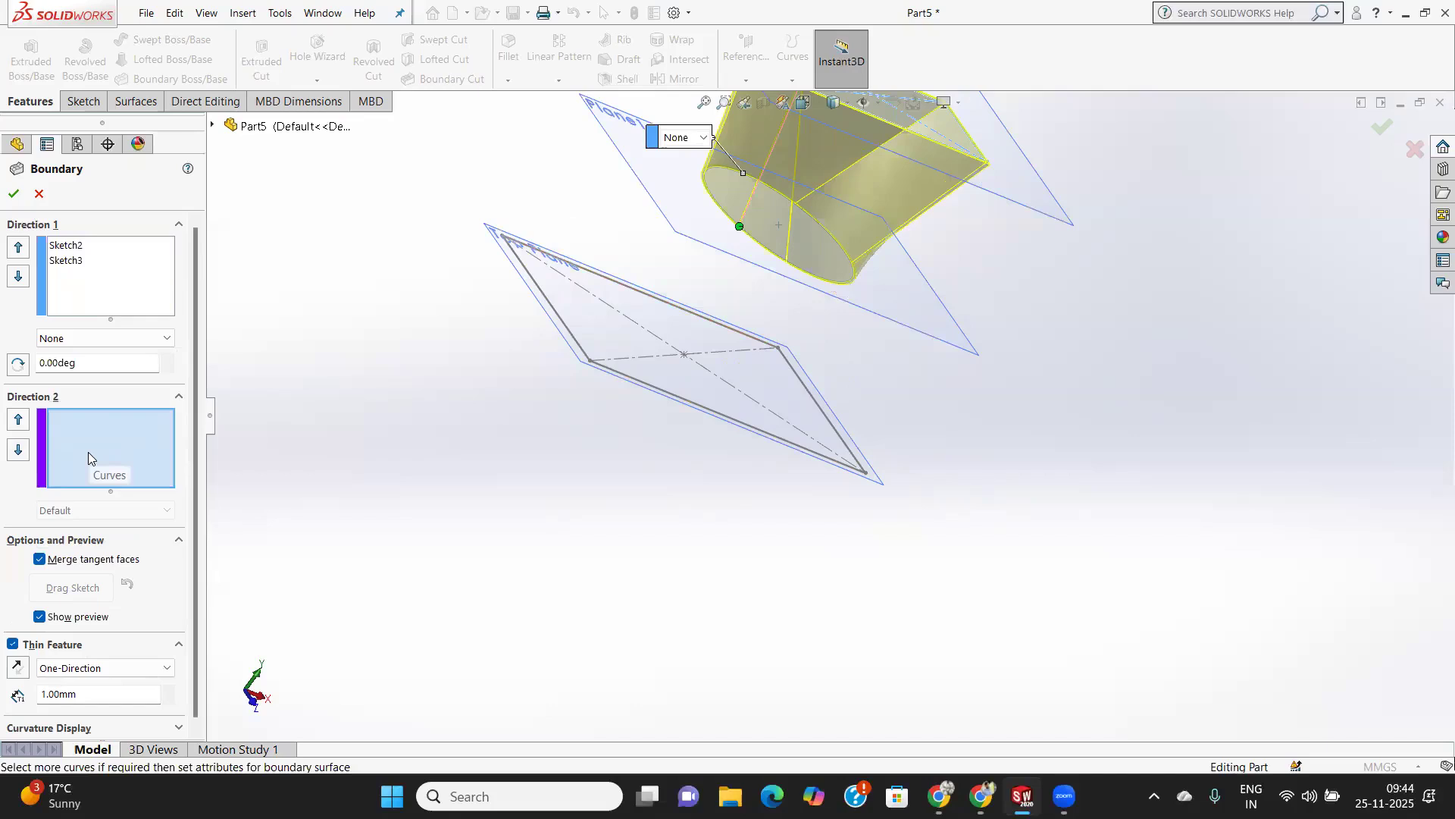
scroll(643, 370, up, 3)
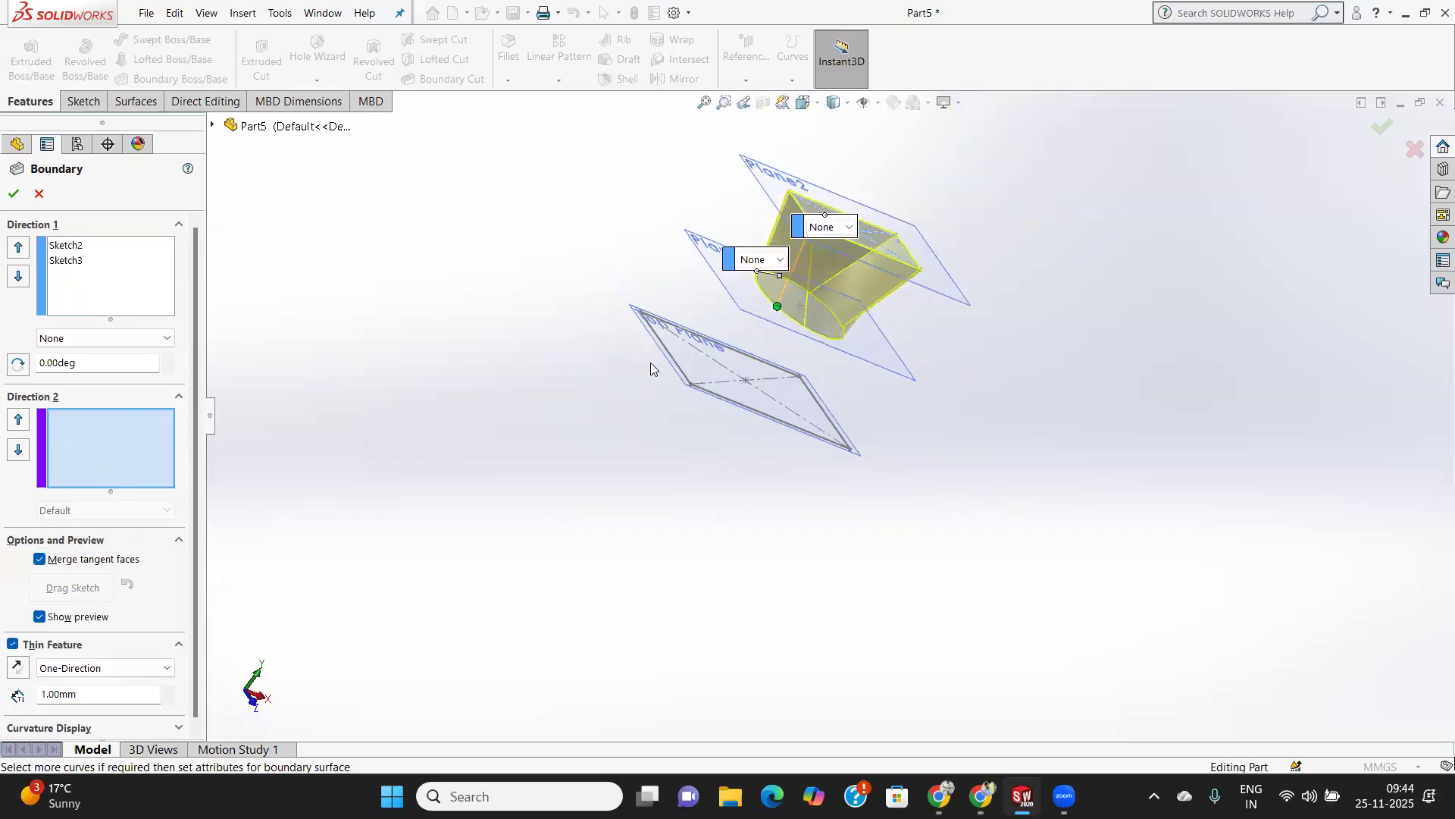
Add the base rectangle back to the Direction 1 profiles, and cancel the boundary feature.
click(76, 291)
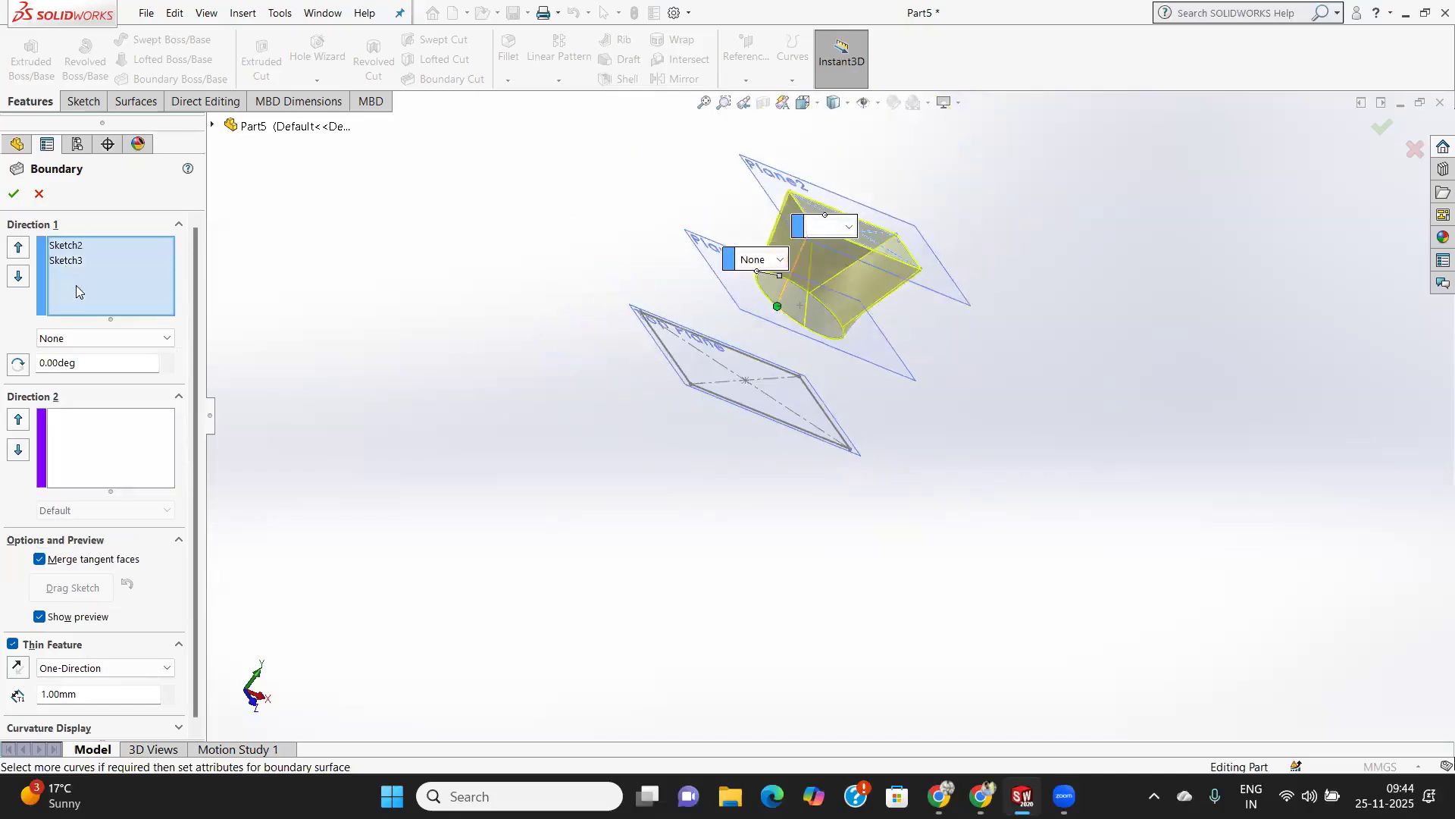
click(768, 420)
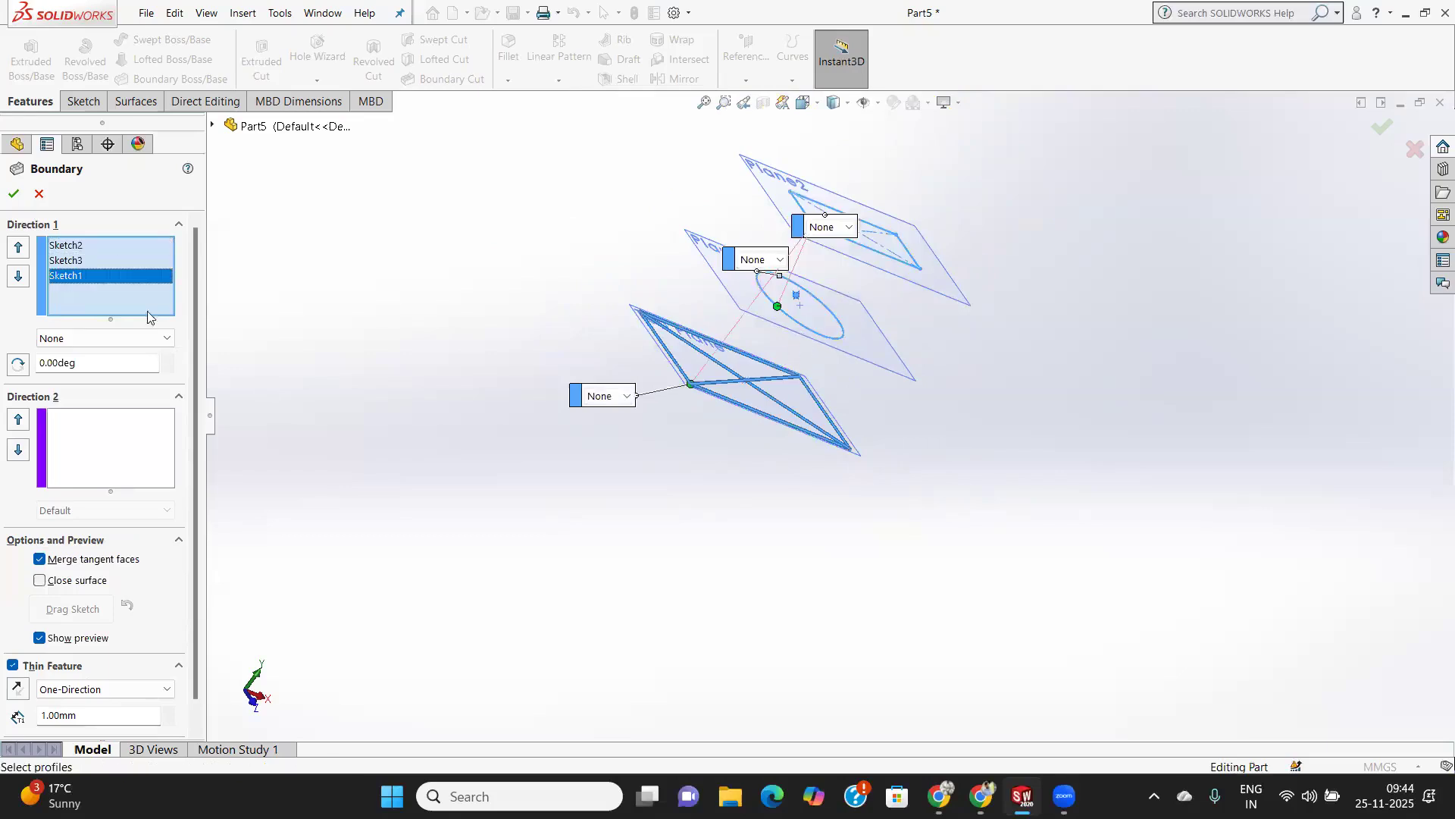
right_click(79, 275)
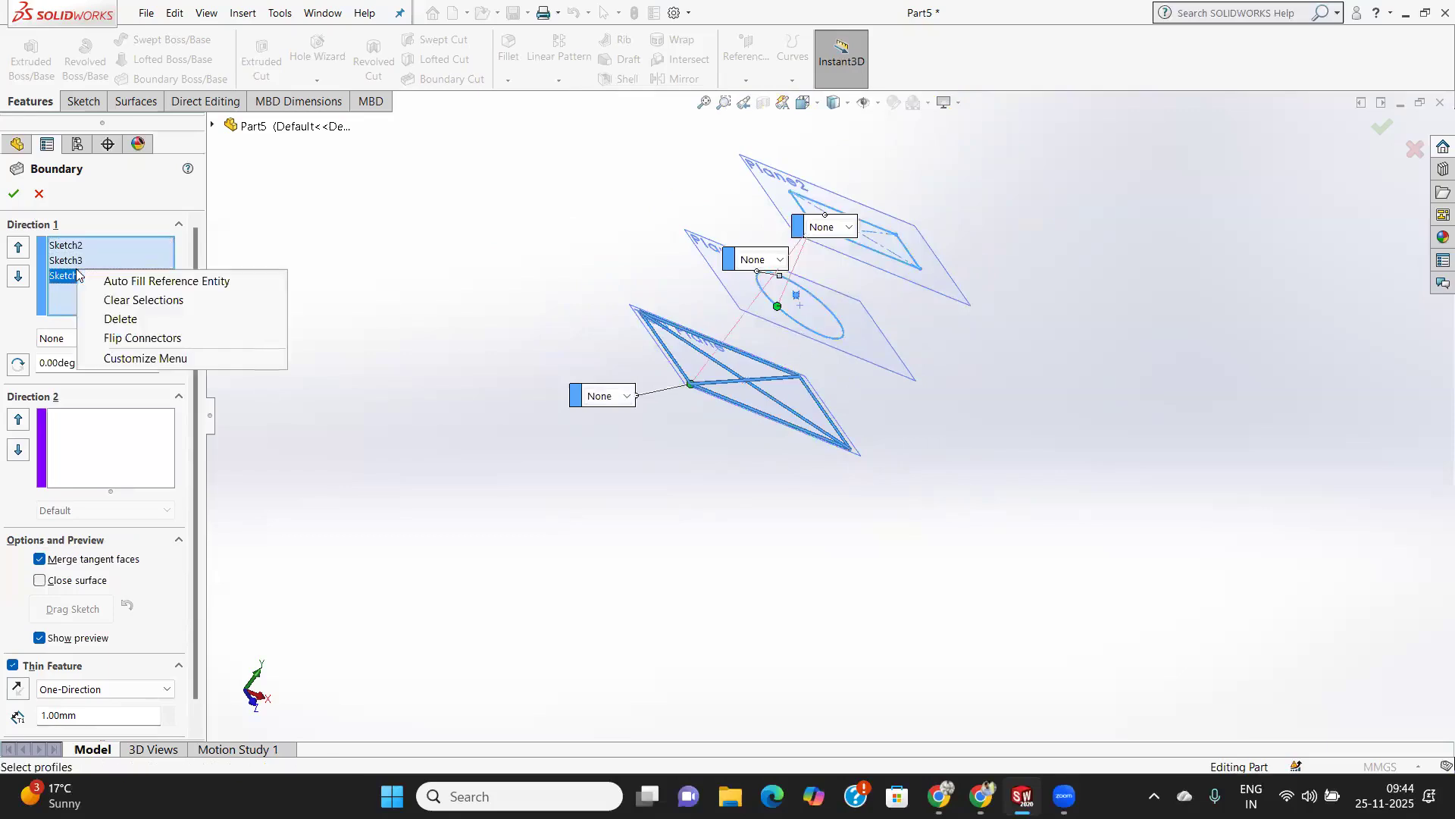
click(40, 195)
click(39, 195)
Create a Boundary Boss/Base in Direction 1 through the base rectangle, the middle circle and the upper rectangle.
middle_drag(597, 477, 588, 576)
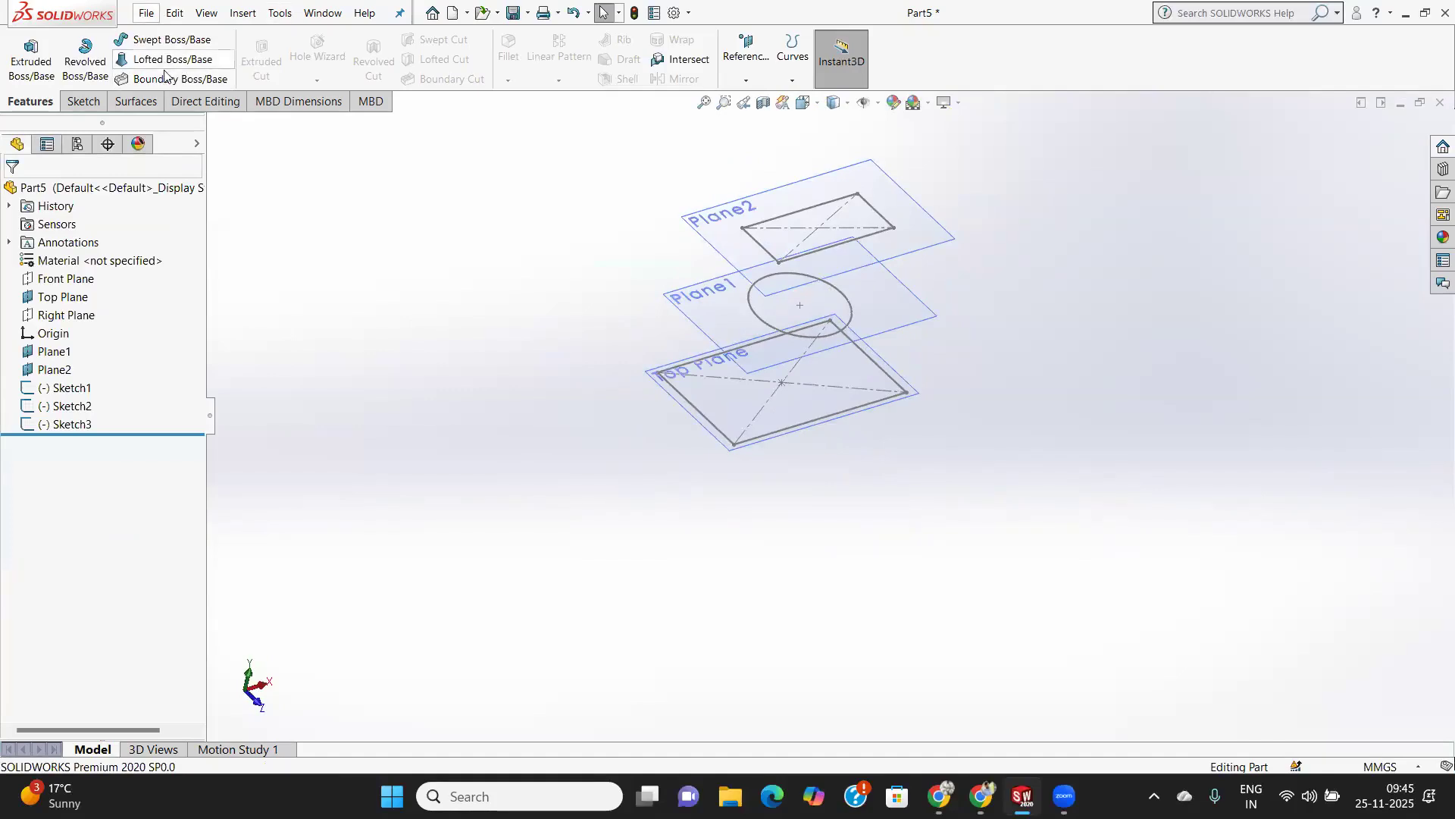
scroll(831, 405, down, 1)
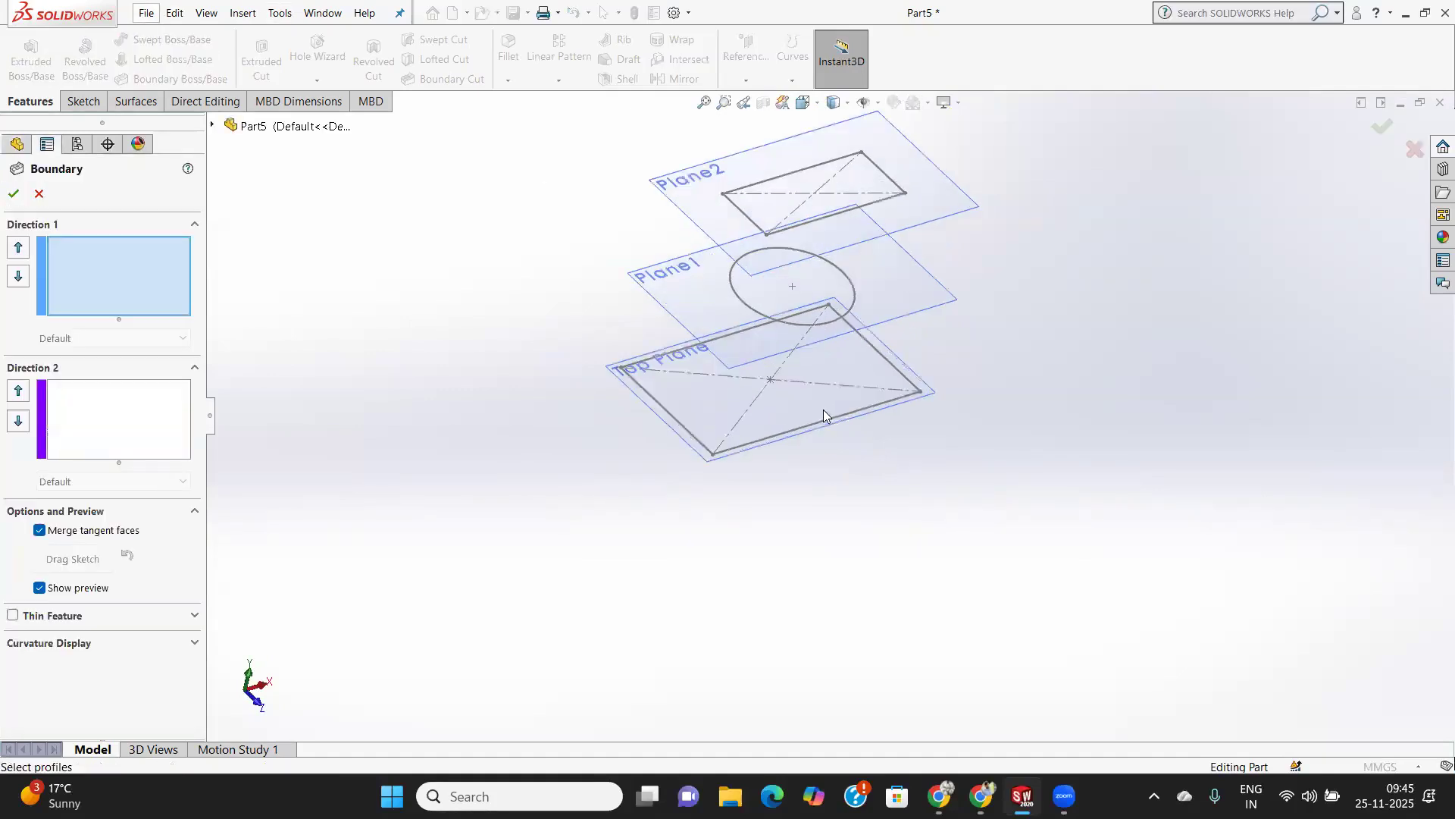
click(817, 420)
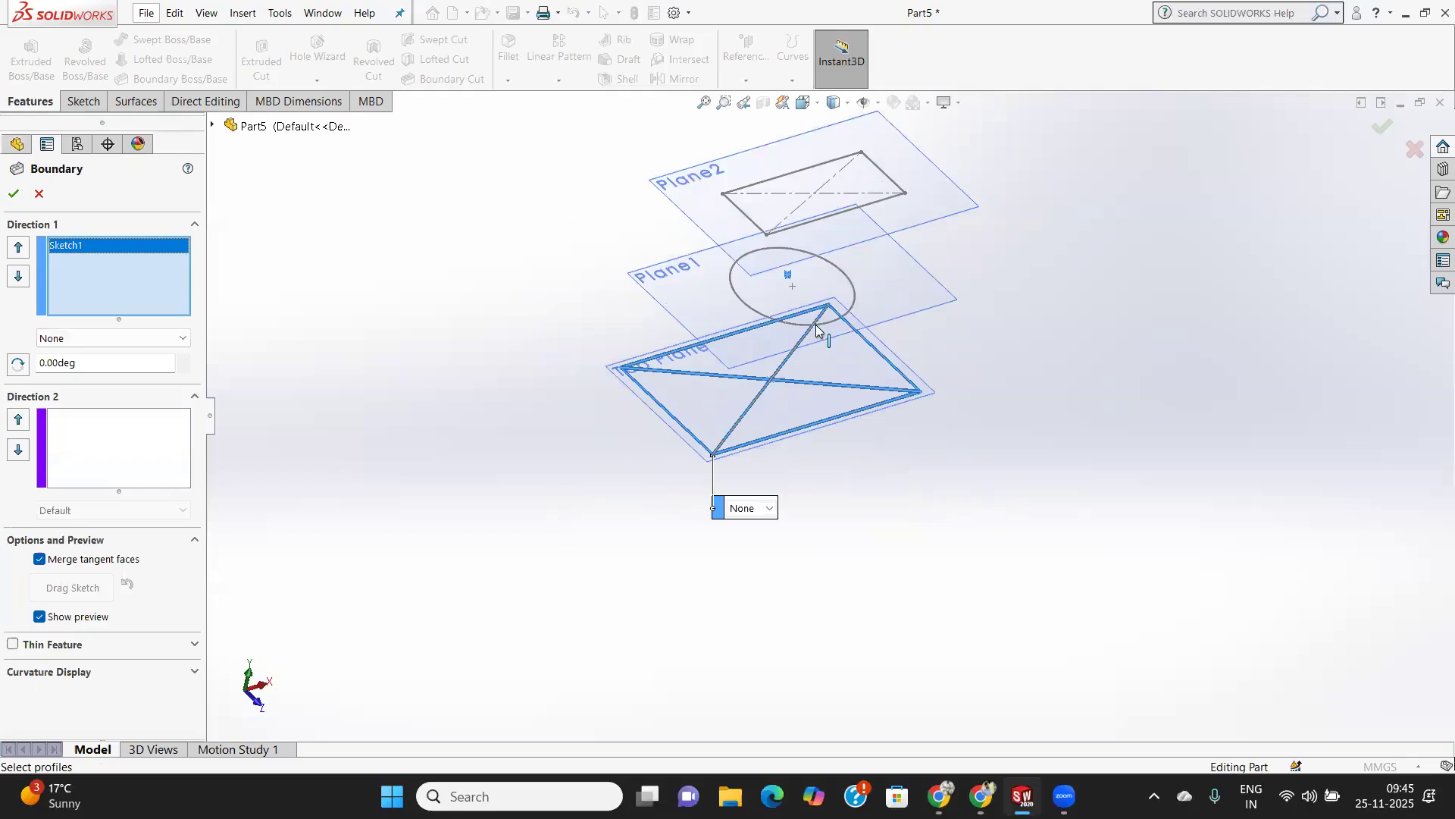
click(852, 286)
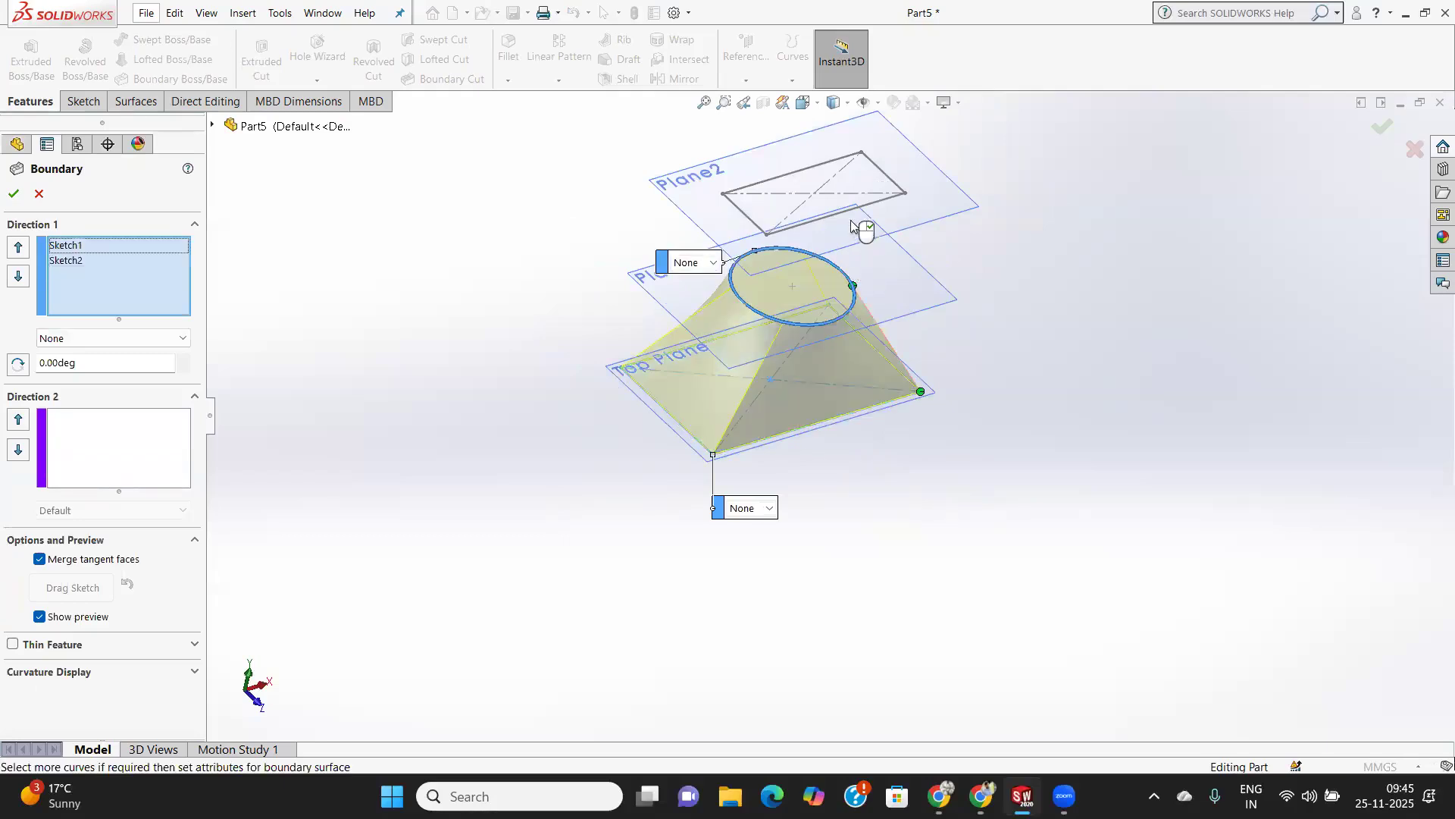
click(842, 215)
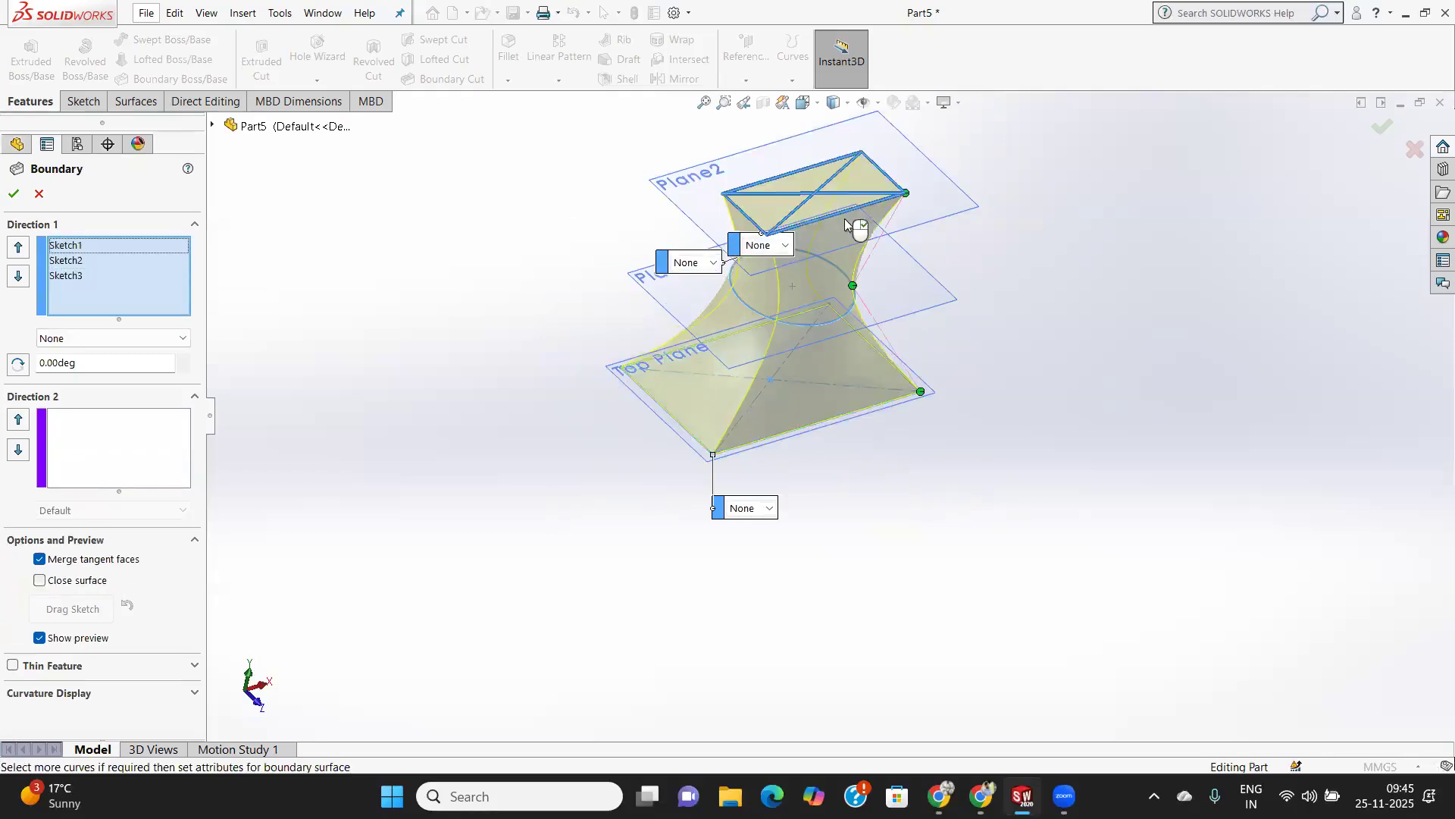
mouse_move(914, 360)
middle_down()
mouse_move(831, 334)
mouse_move(746, 339)
middle_up()
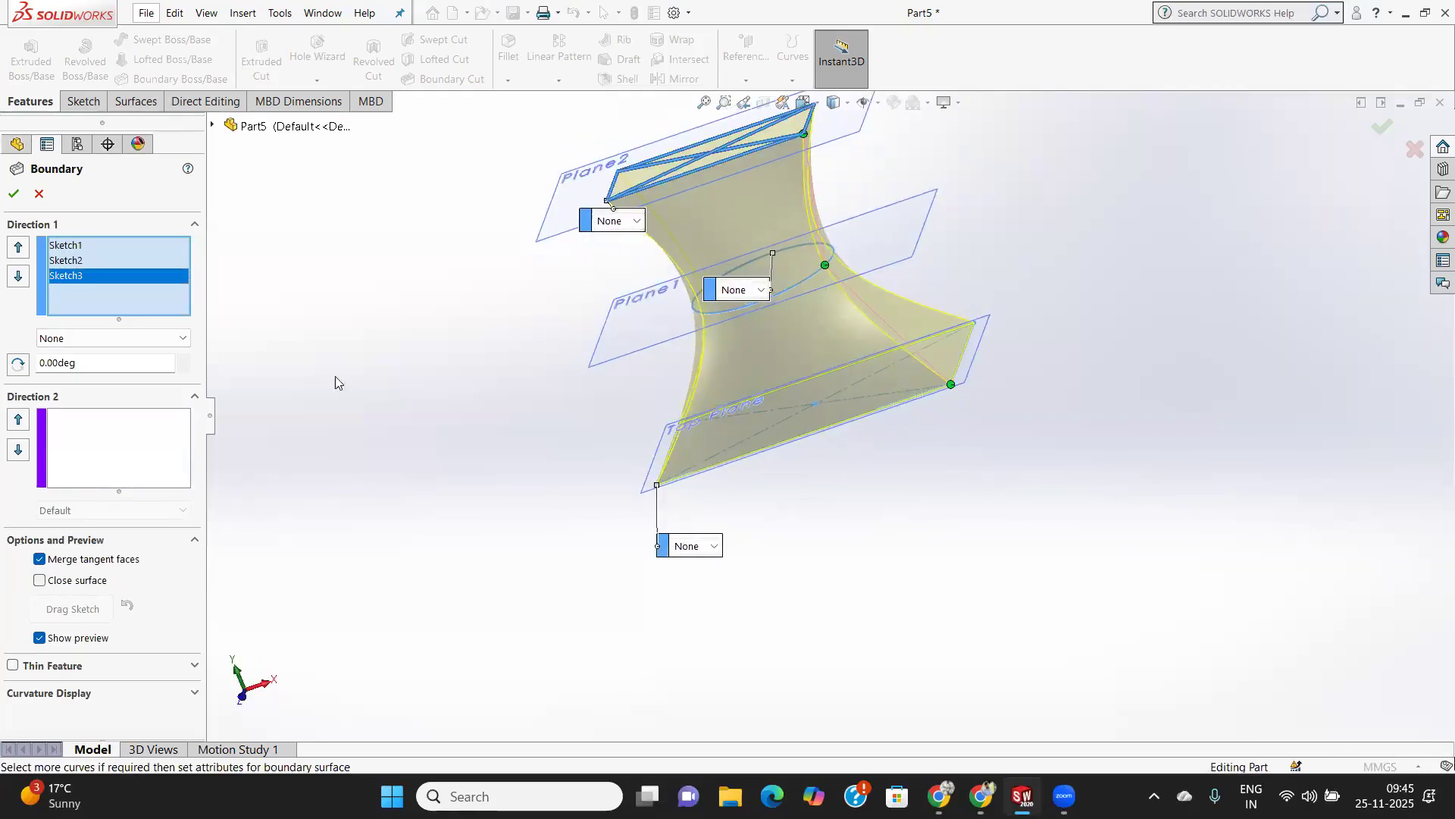
click(13, 189)
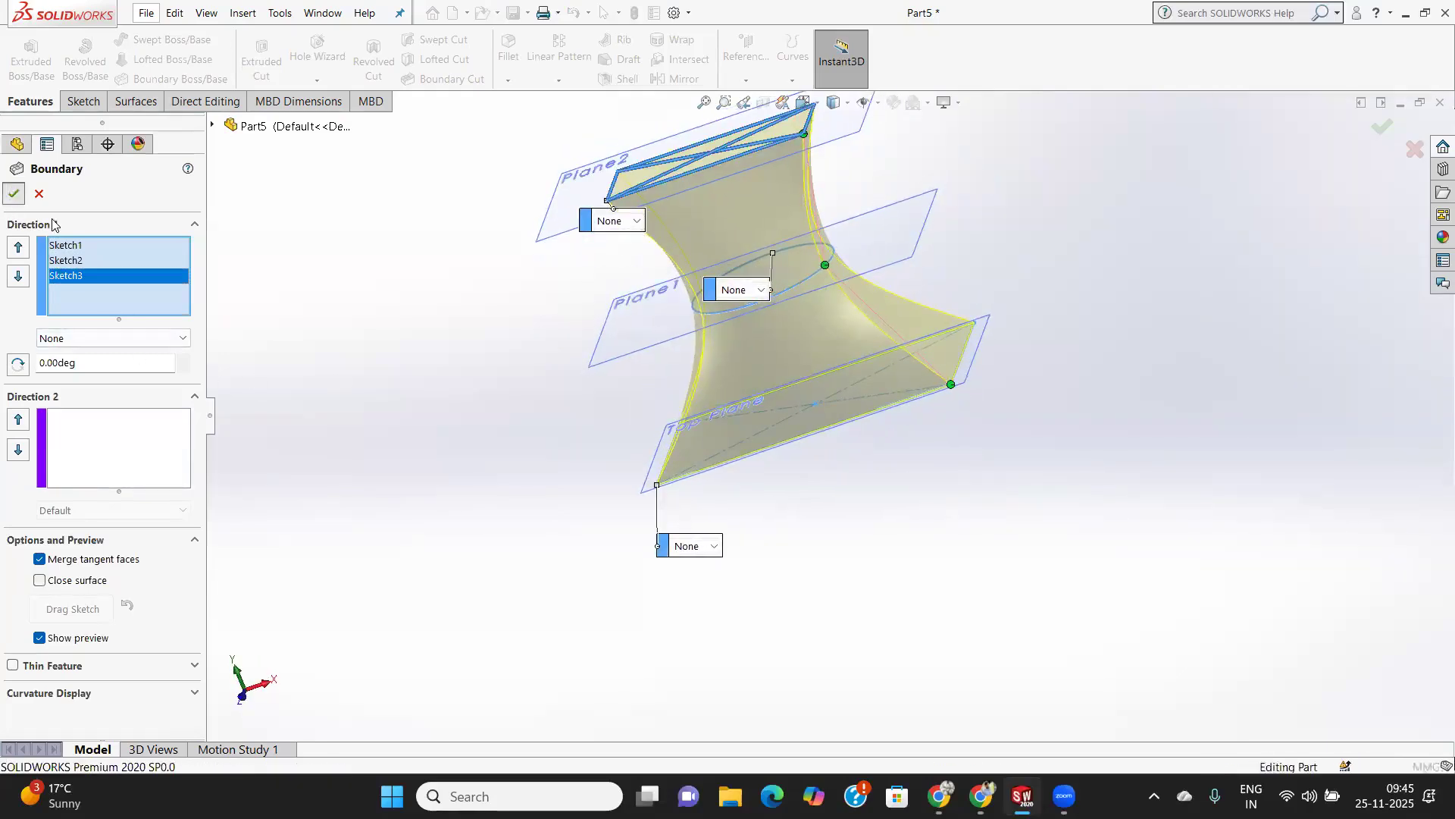
Sketch a circle with a radius of about 36 mm centred on the origin on the Top Plane.
middle_drag(738, 290, 791, 322)
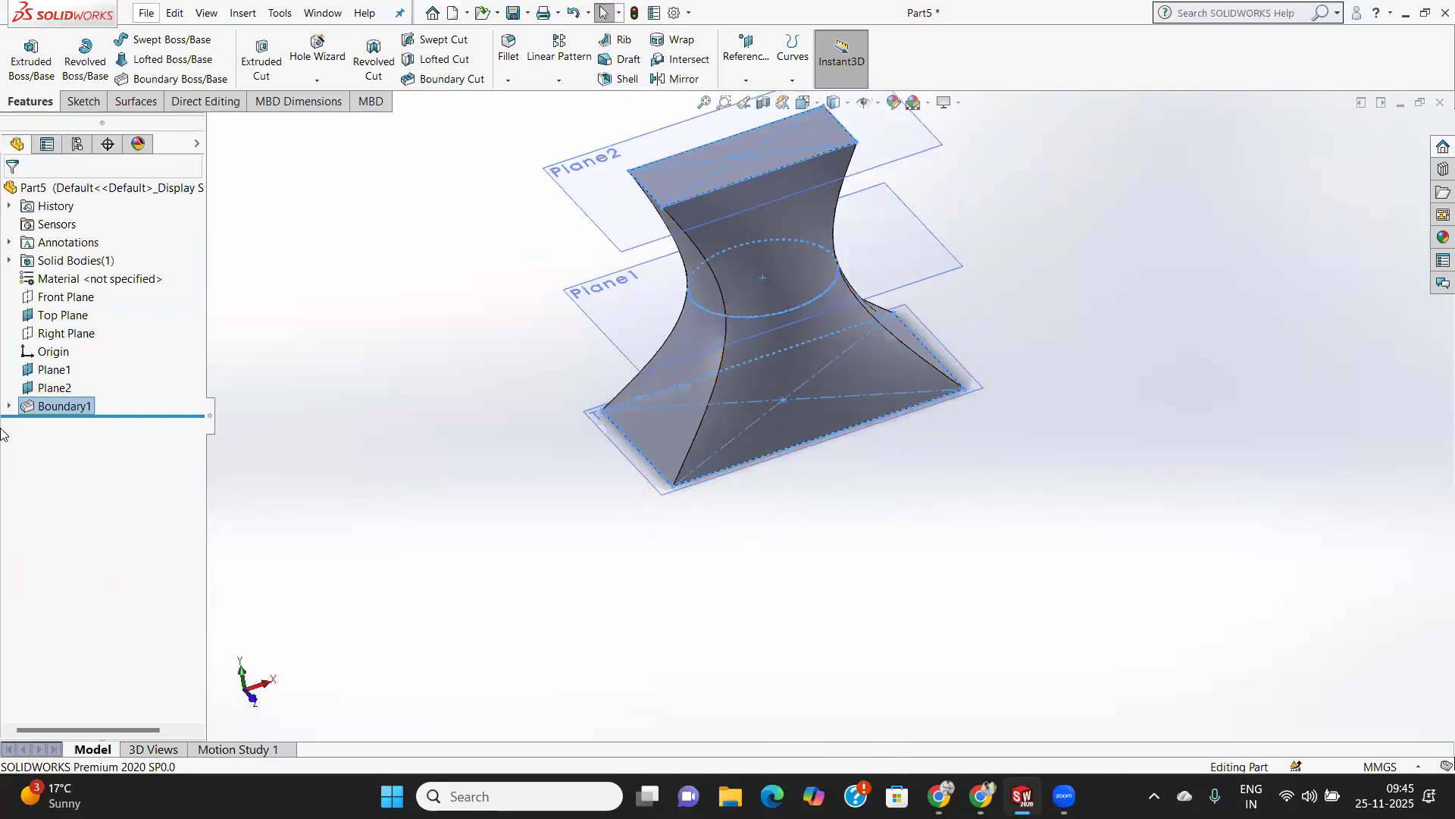
click(56, 322)
click(70, 101)
click(23, 47)
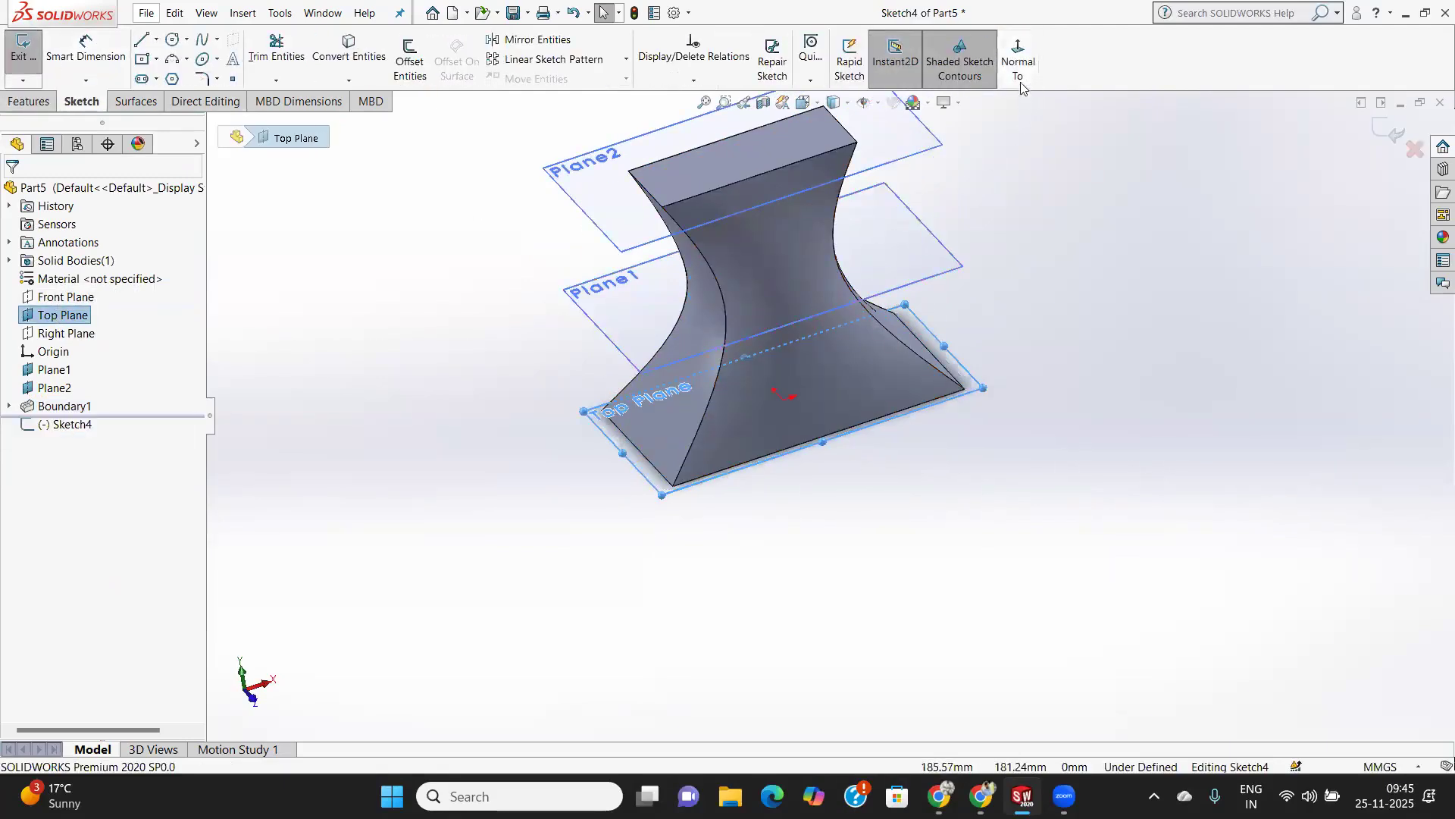
click(1020, 84)
click(172, 39)
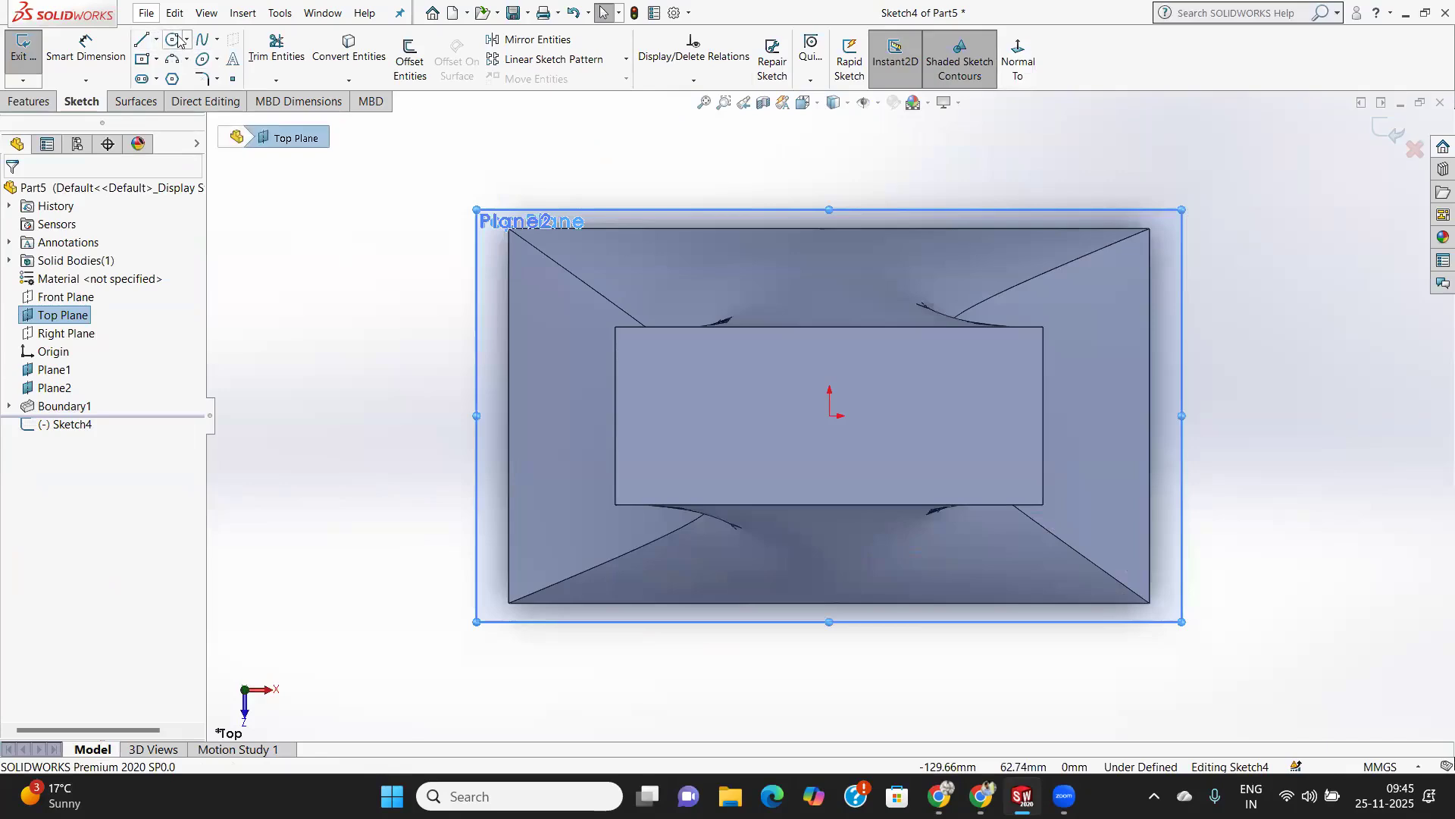
click(829, 416)
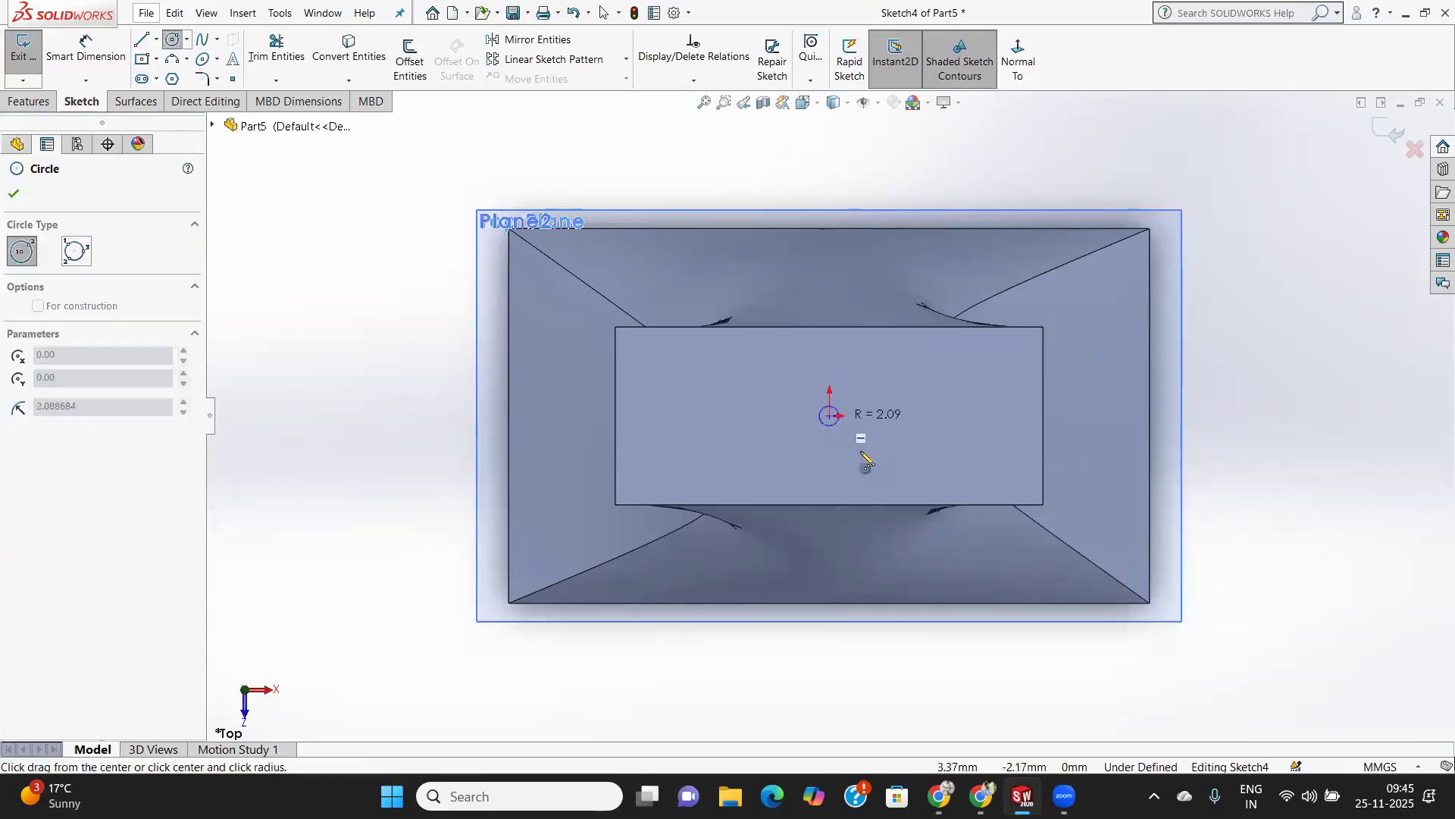
click(959, 526)
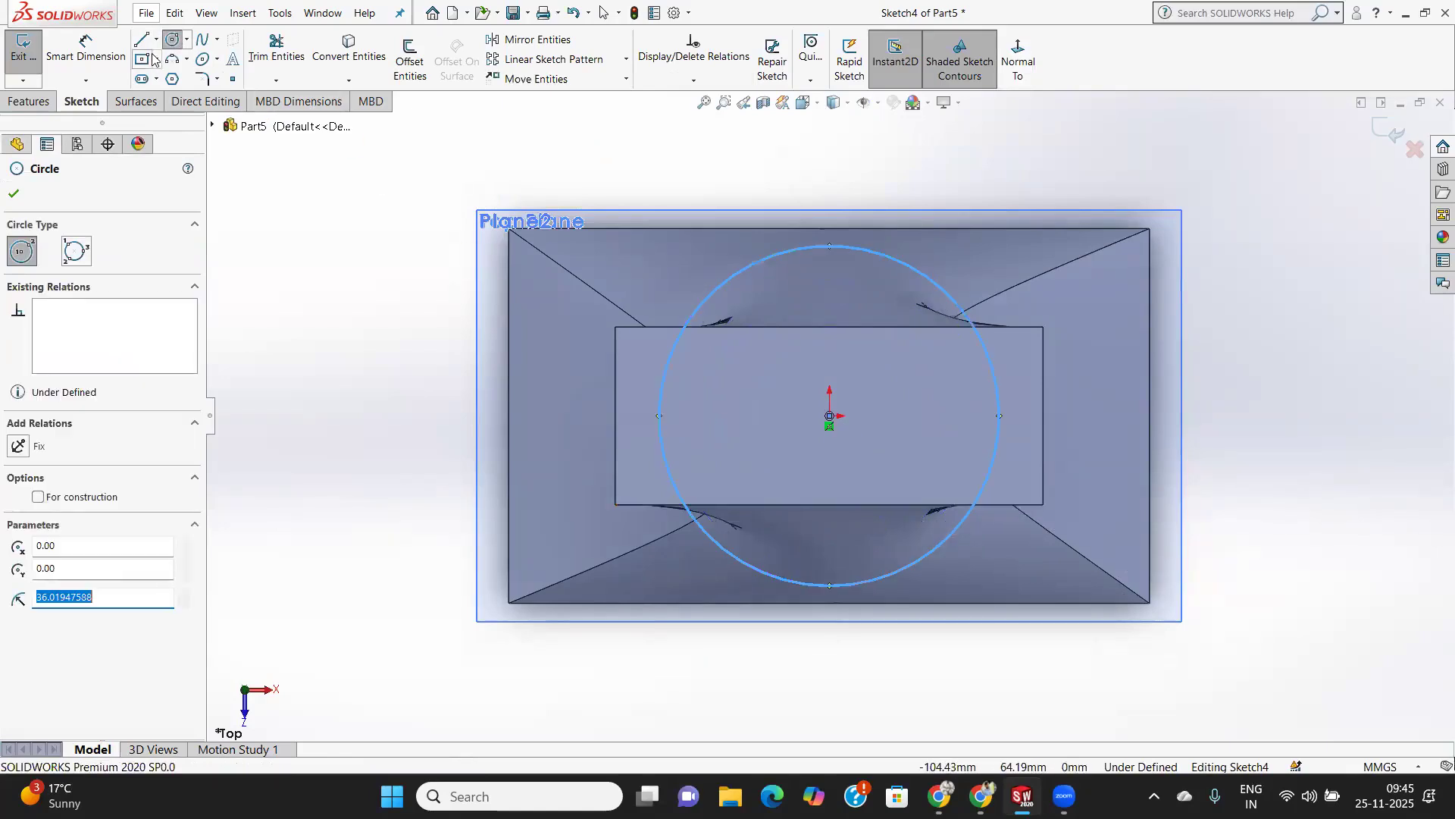
click(24, 49)
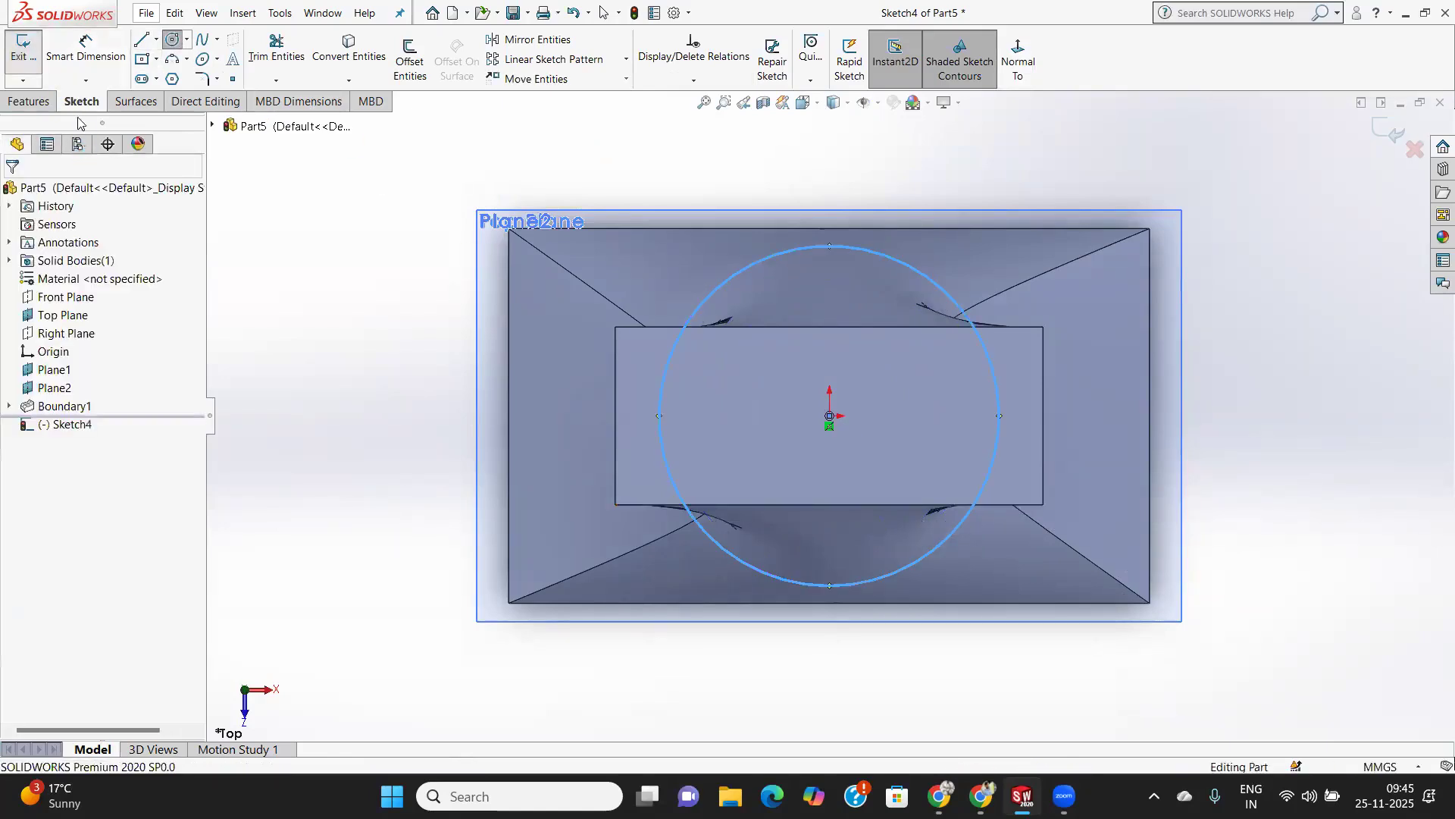
Sketch a centre rectangle of about 36 by 15 mm around the origin on Plane1.
click(55, 369)
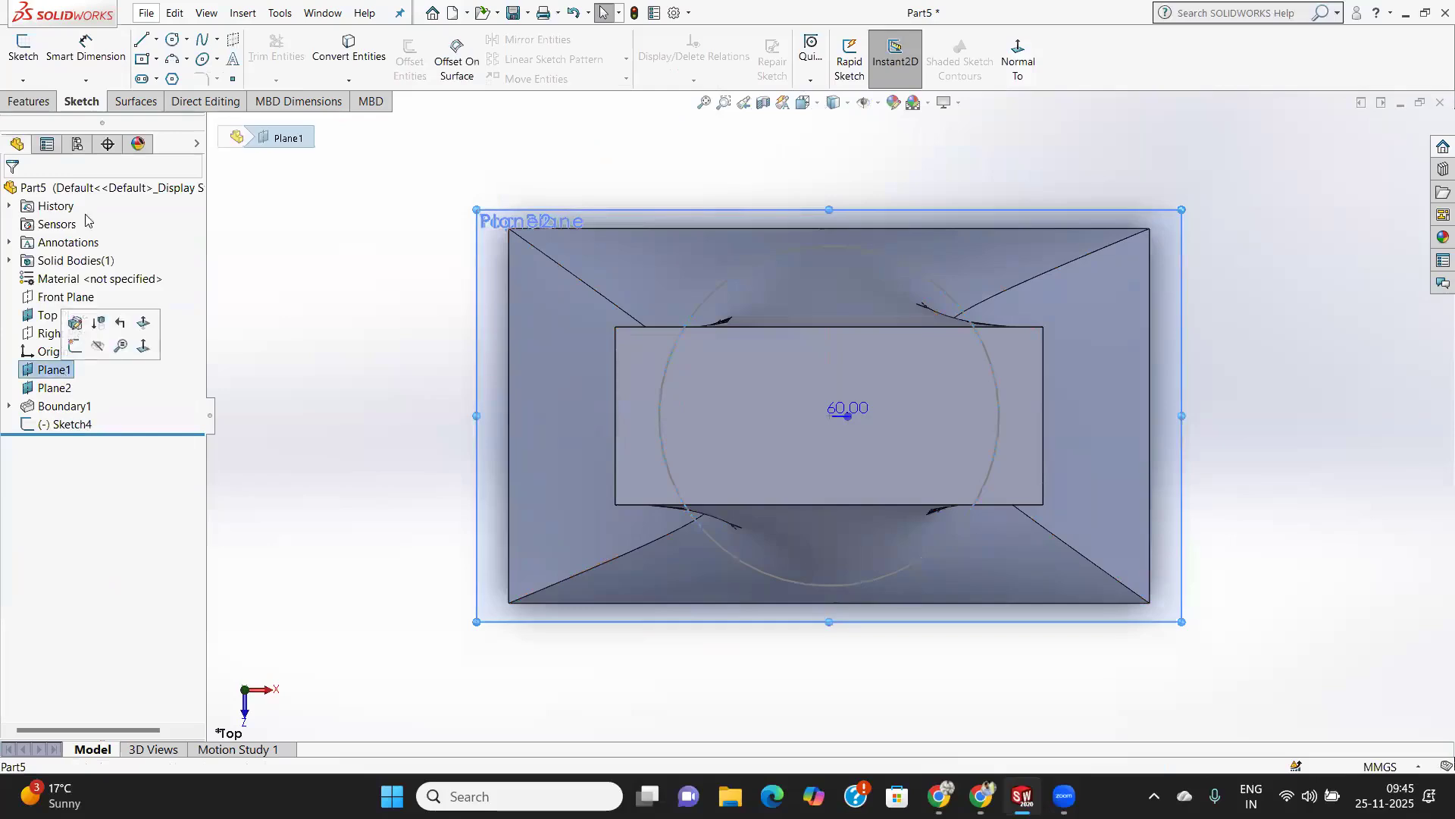
click(10, 58)
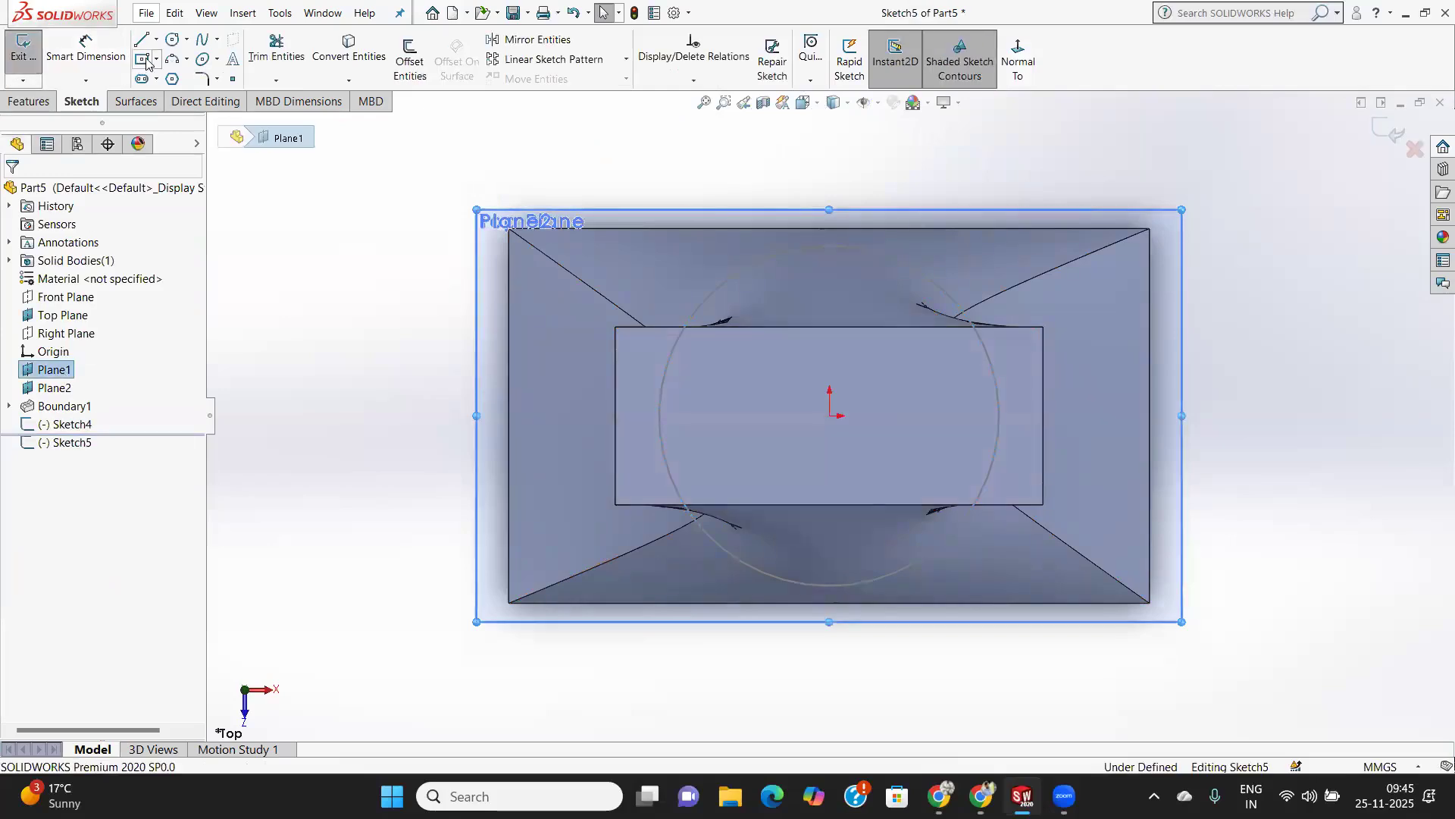
click(829, 416)
click(913, 451)
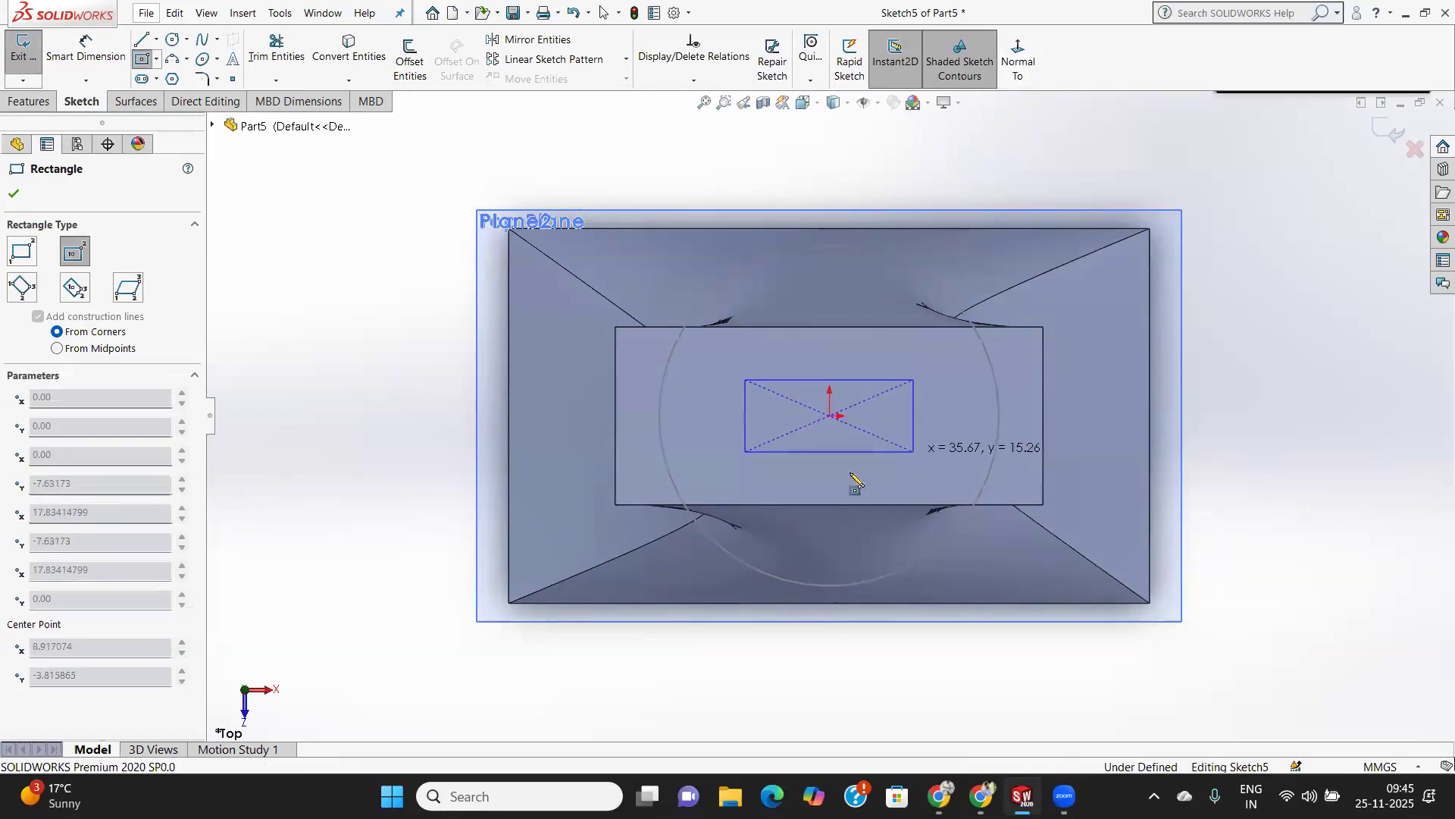
click(11, 194)
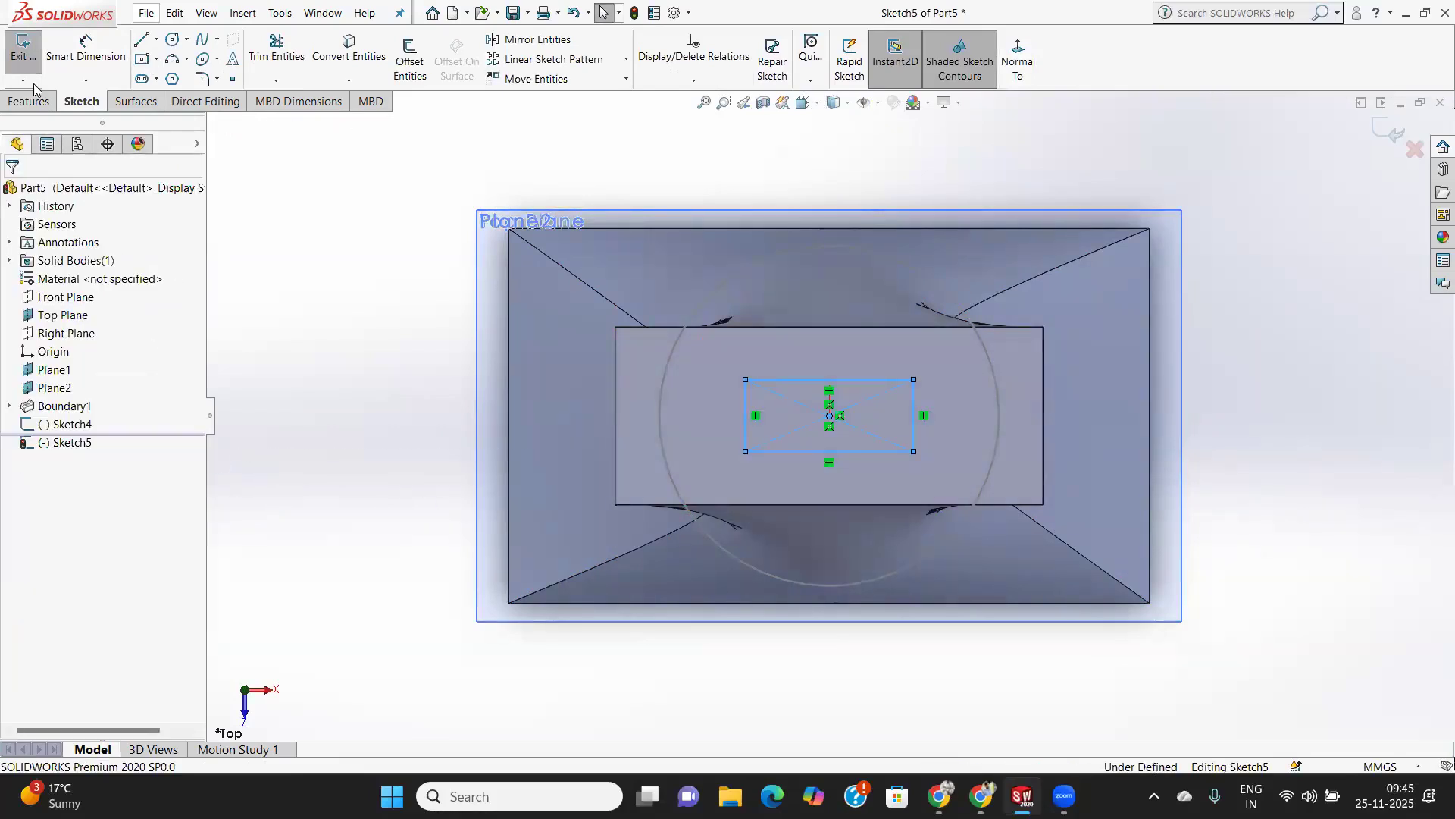
click(1395, 134)
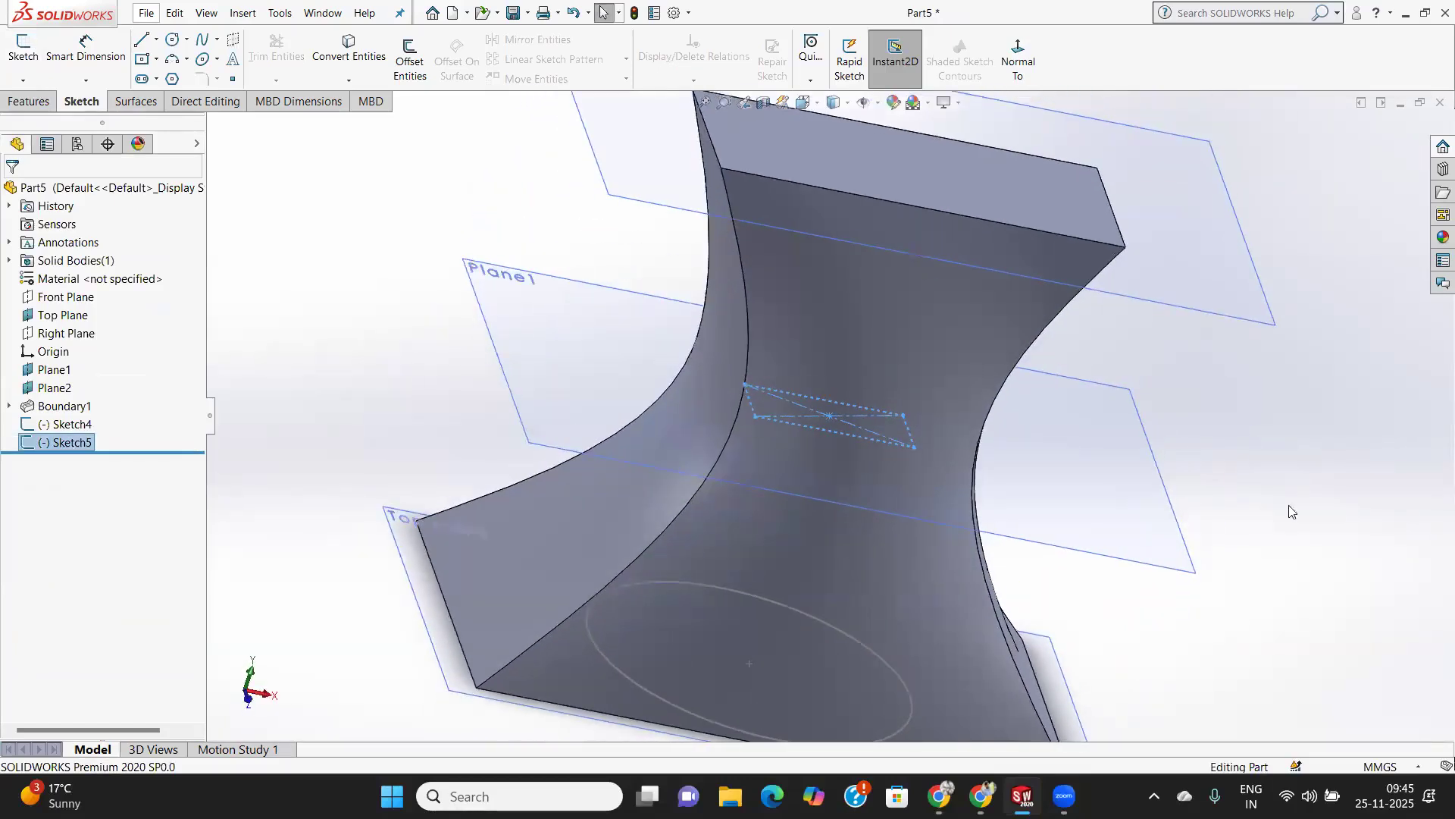
Start a Boundary Cut with the new circle and the small rectangle on Plane1 as Direction 1 profiles.
click(1364, 536)
middle_drag(1183, 595, 1174, 568)
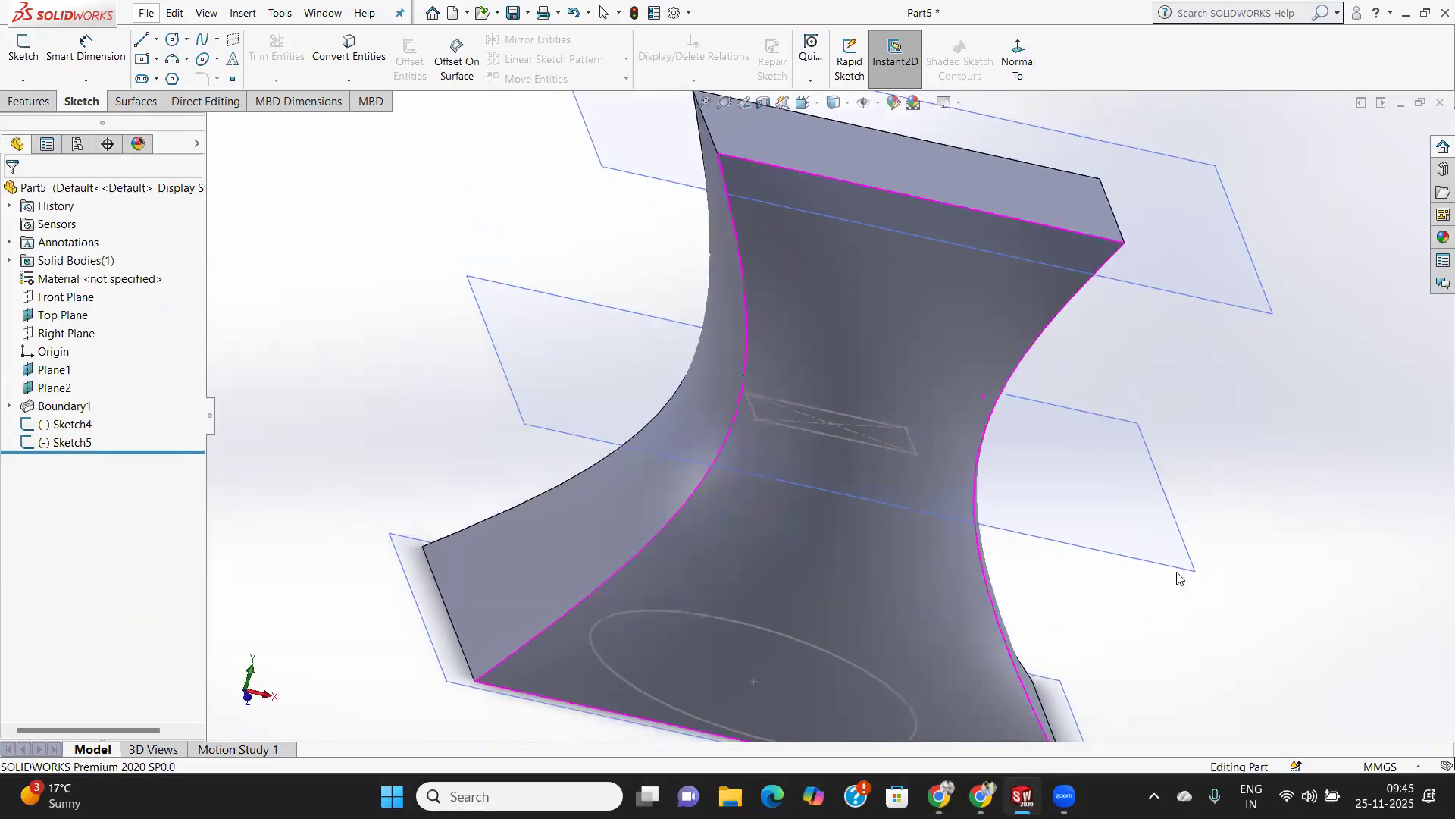
click(29, 101)
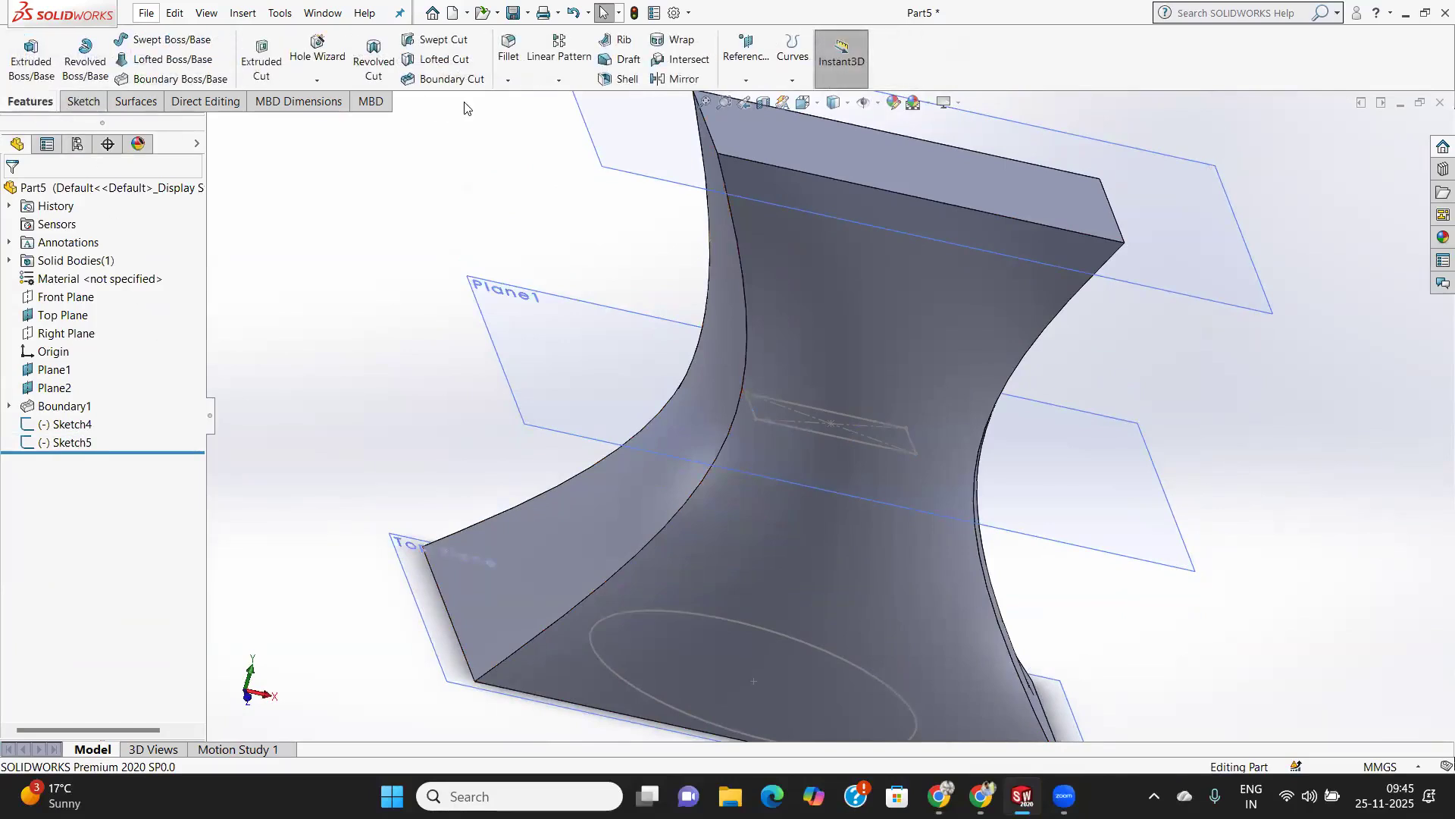
click(456, 80)
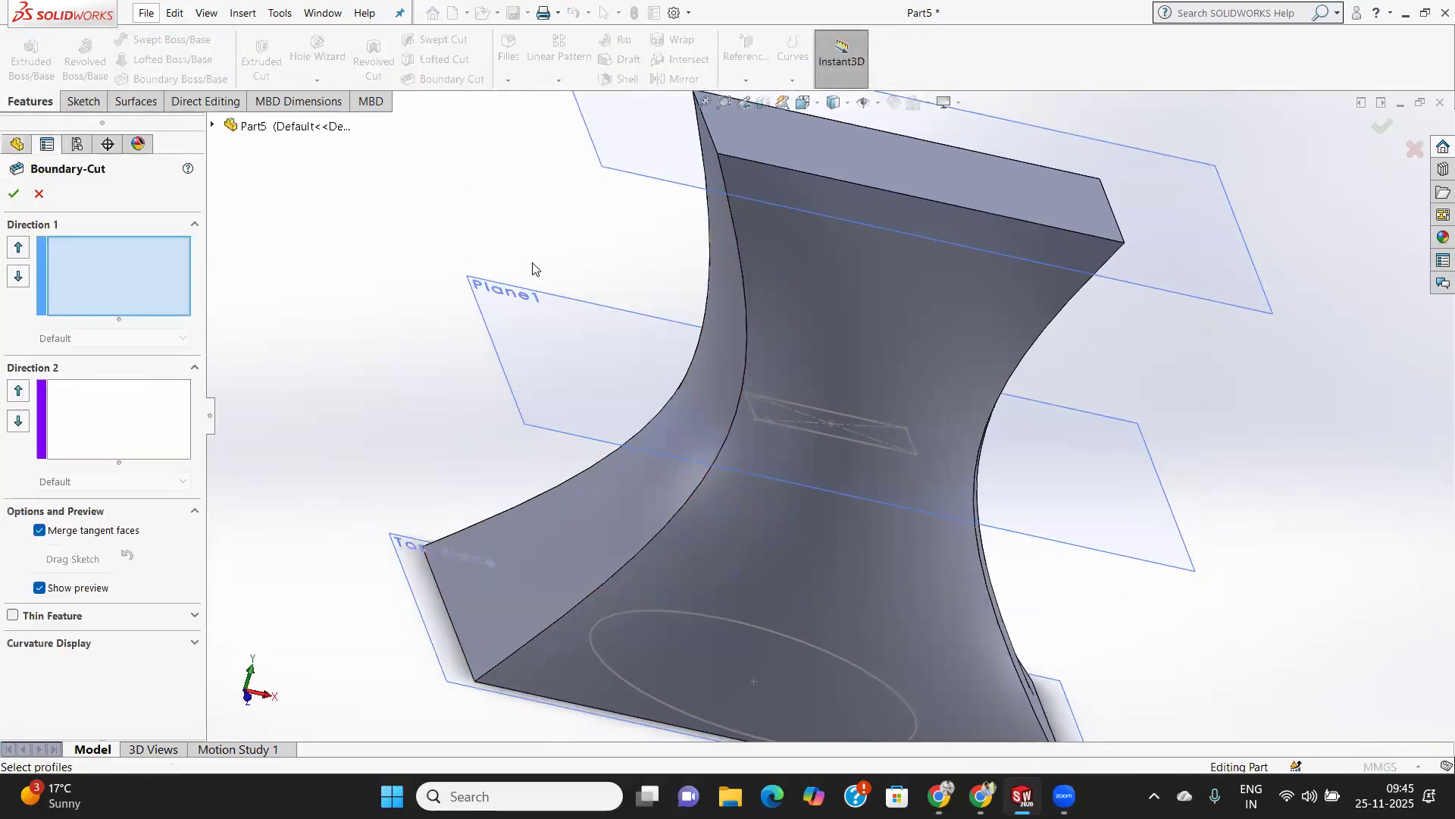
scroll(531, 265, up, 2)
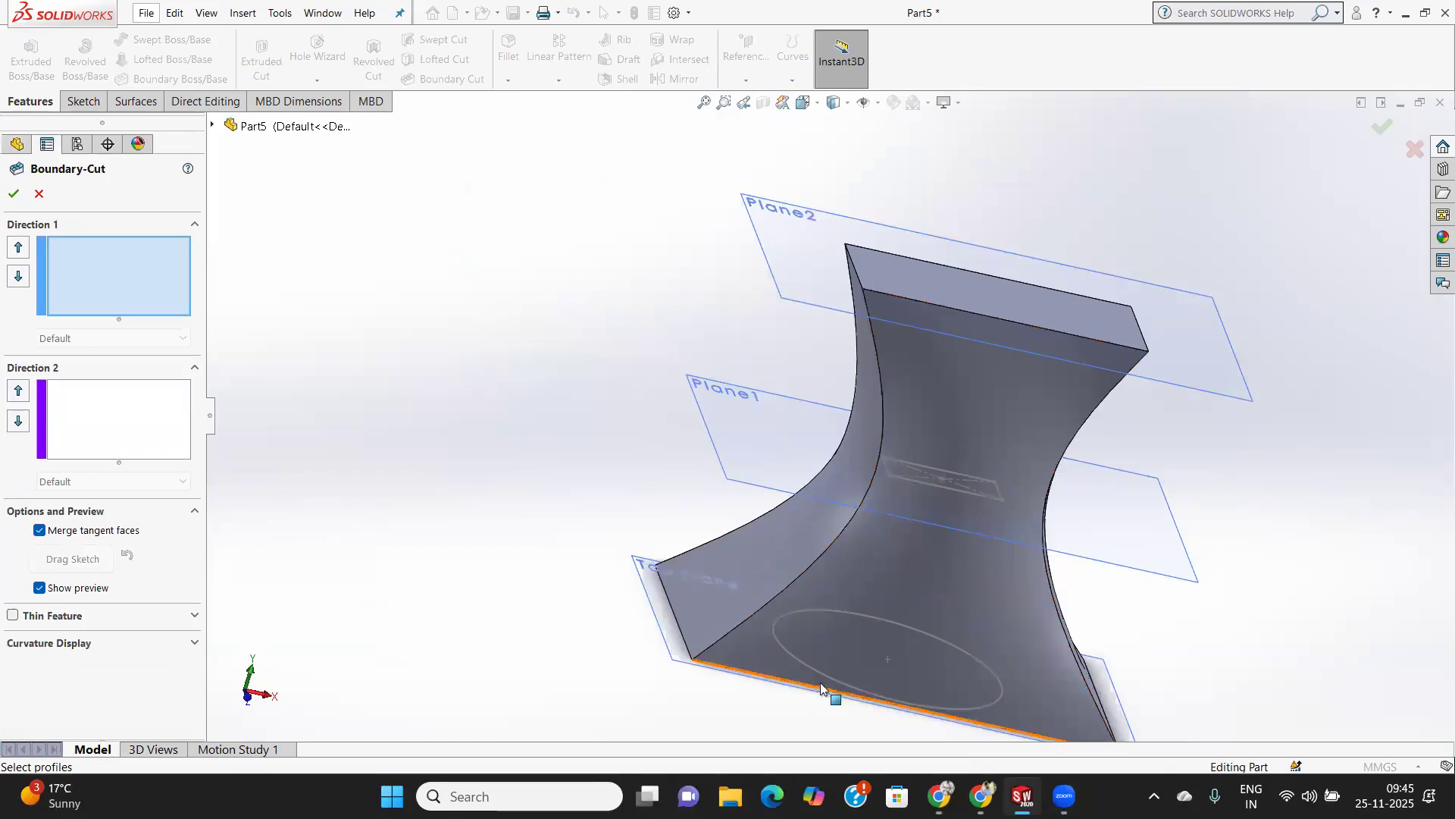
click(827, 684)
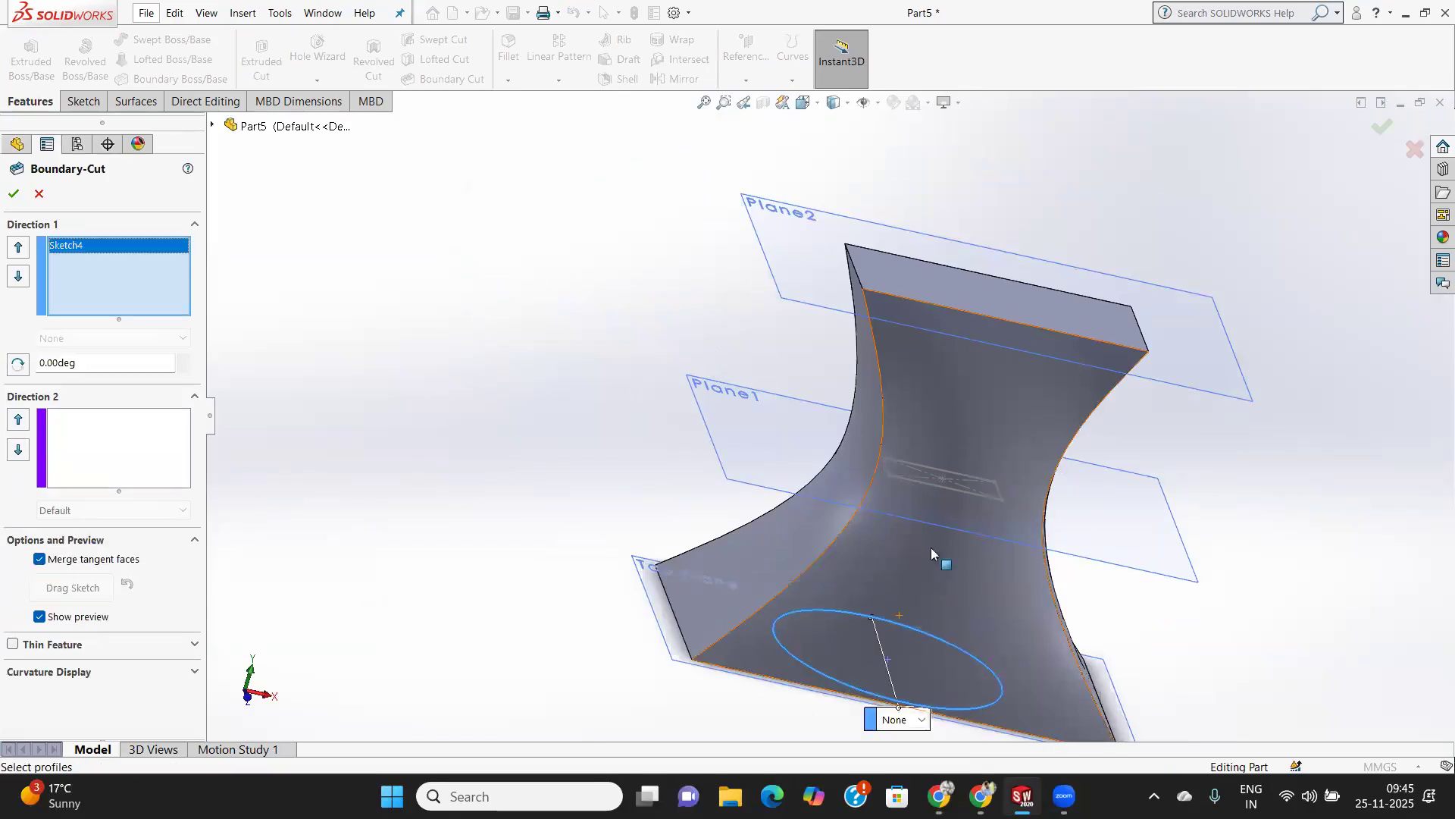
click(947, 489)
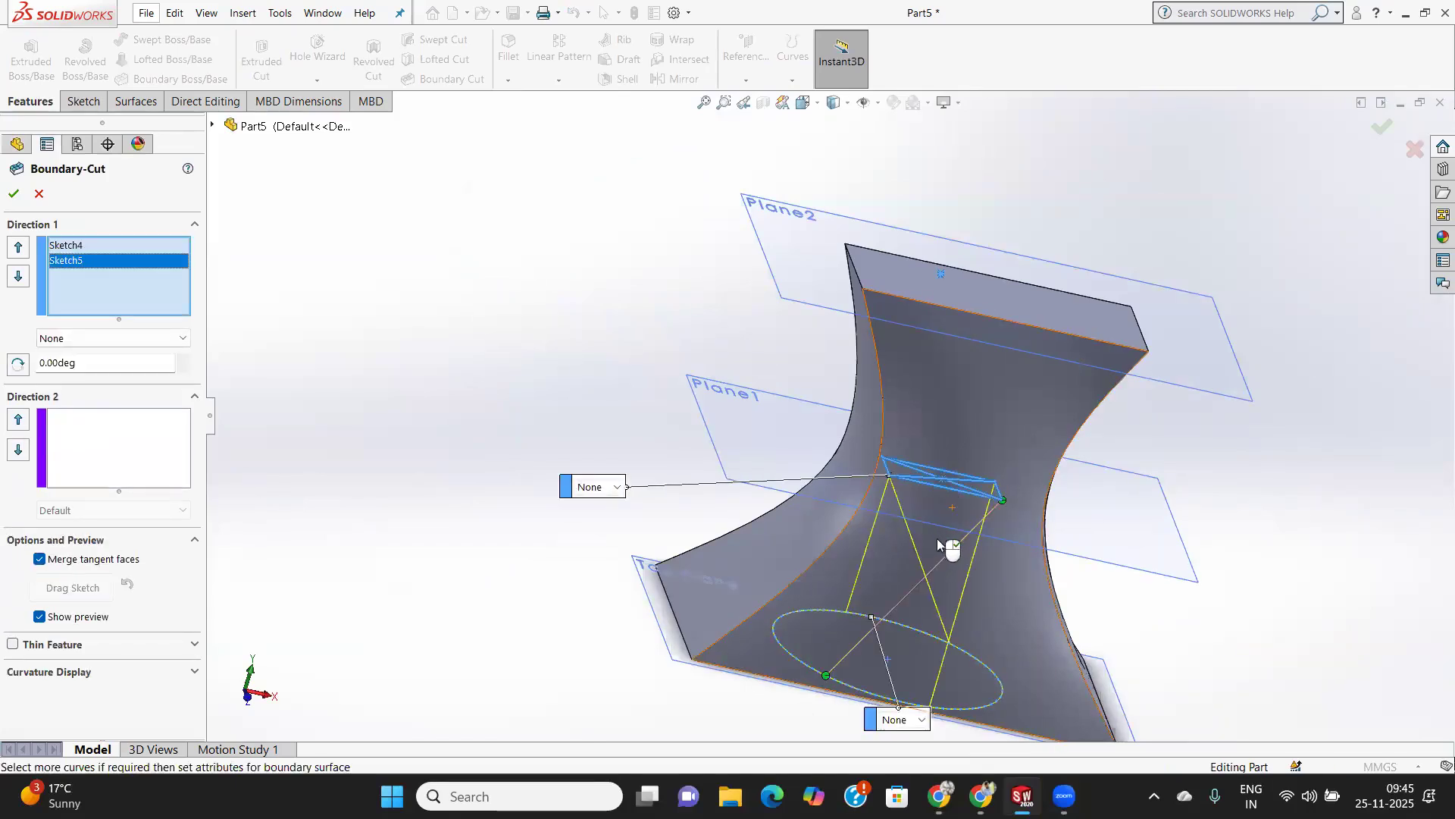
Move the small rectangle's connector point to the corner at the other end of its long side, above the circle's connector point.
middle_drag(936, 539, 945, 507)
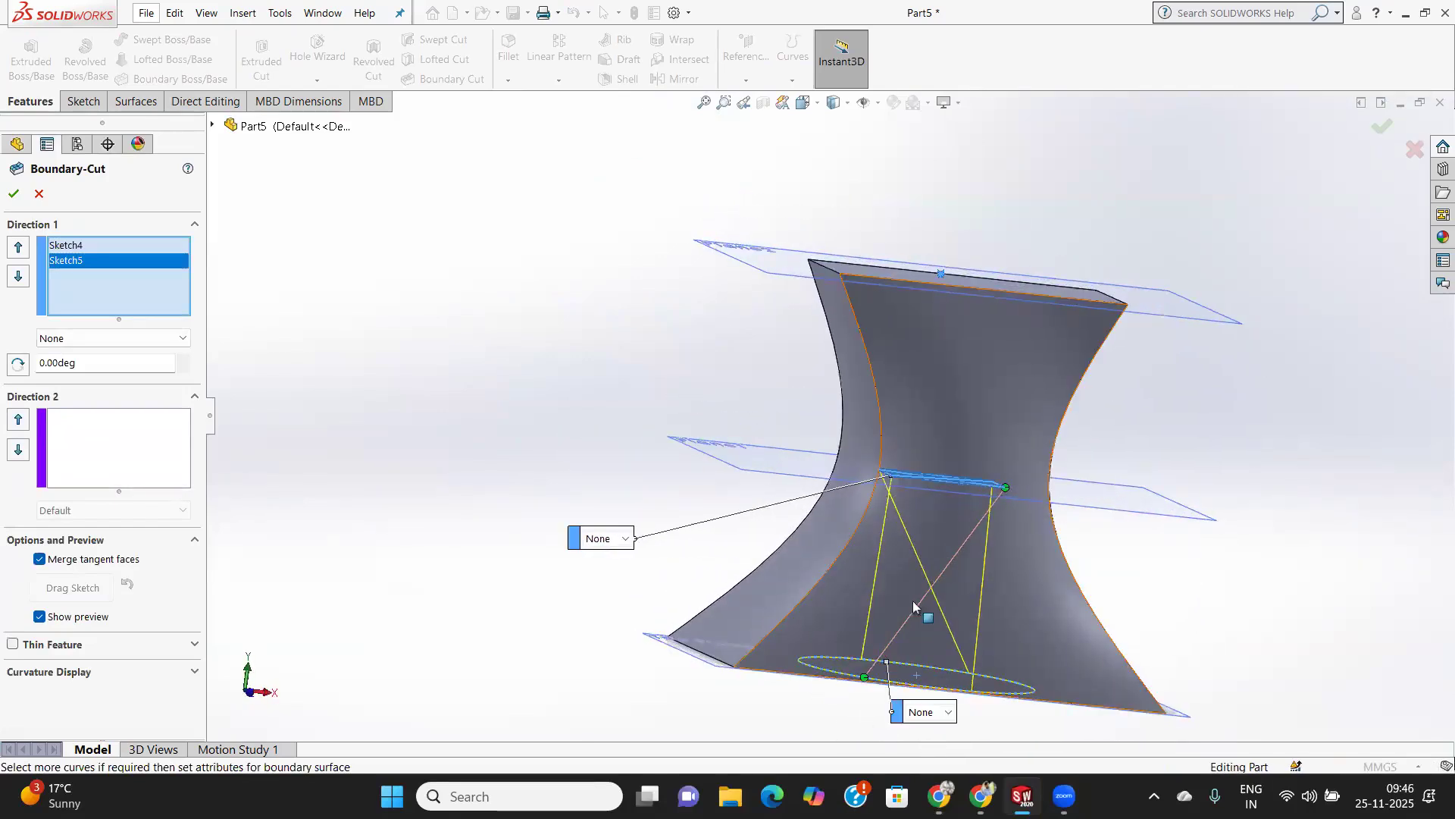
scroll(913, 616, down, 2)
scroll(1036, 464, down, 2)
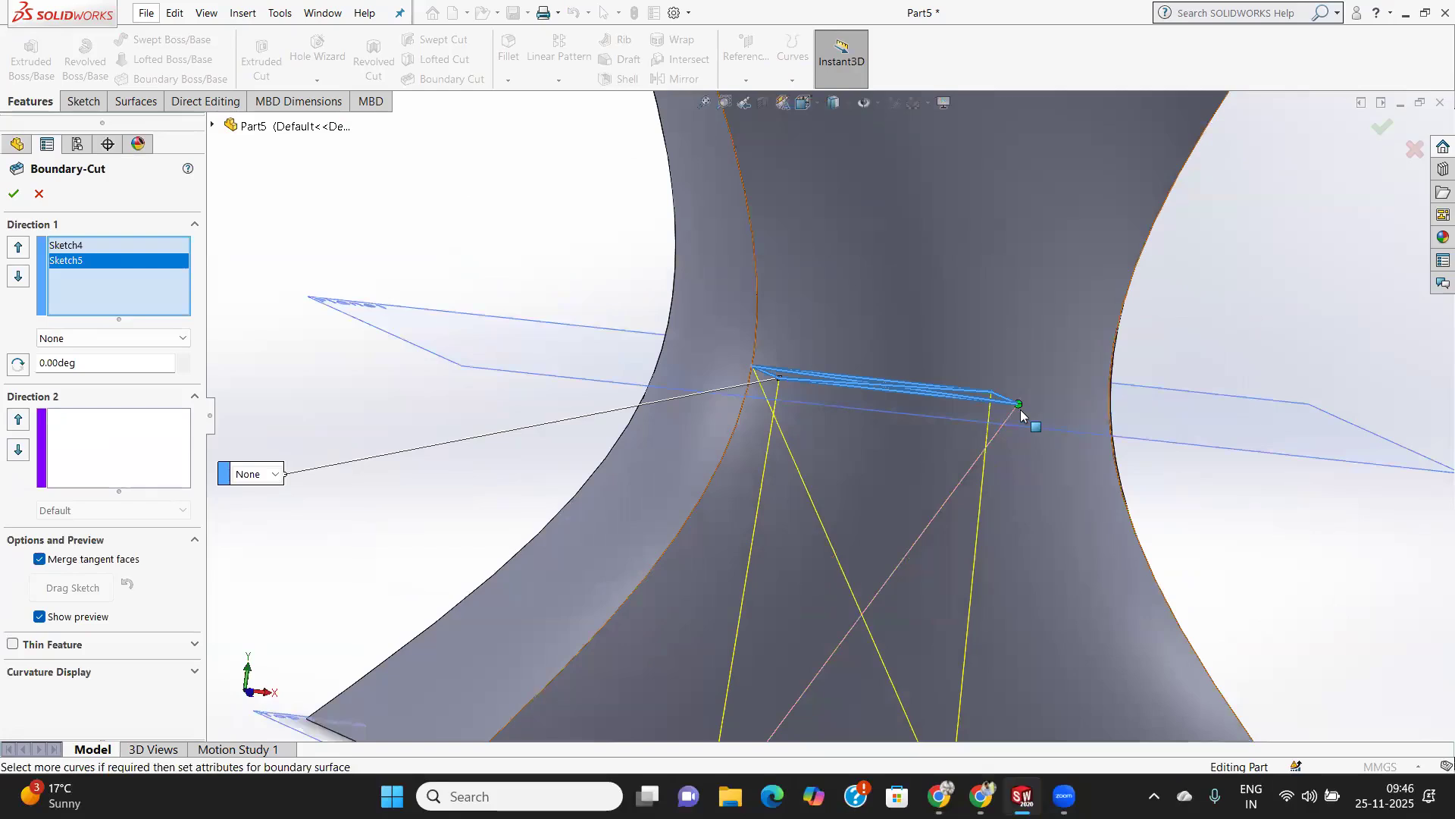
mouse_move(1021, 407)
mouse_down()
mouse_move(776, 397)
mouse_move(779, 374)
mouse_up()
scroll(785, 398, up, 3)
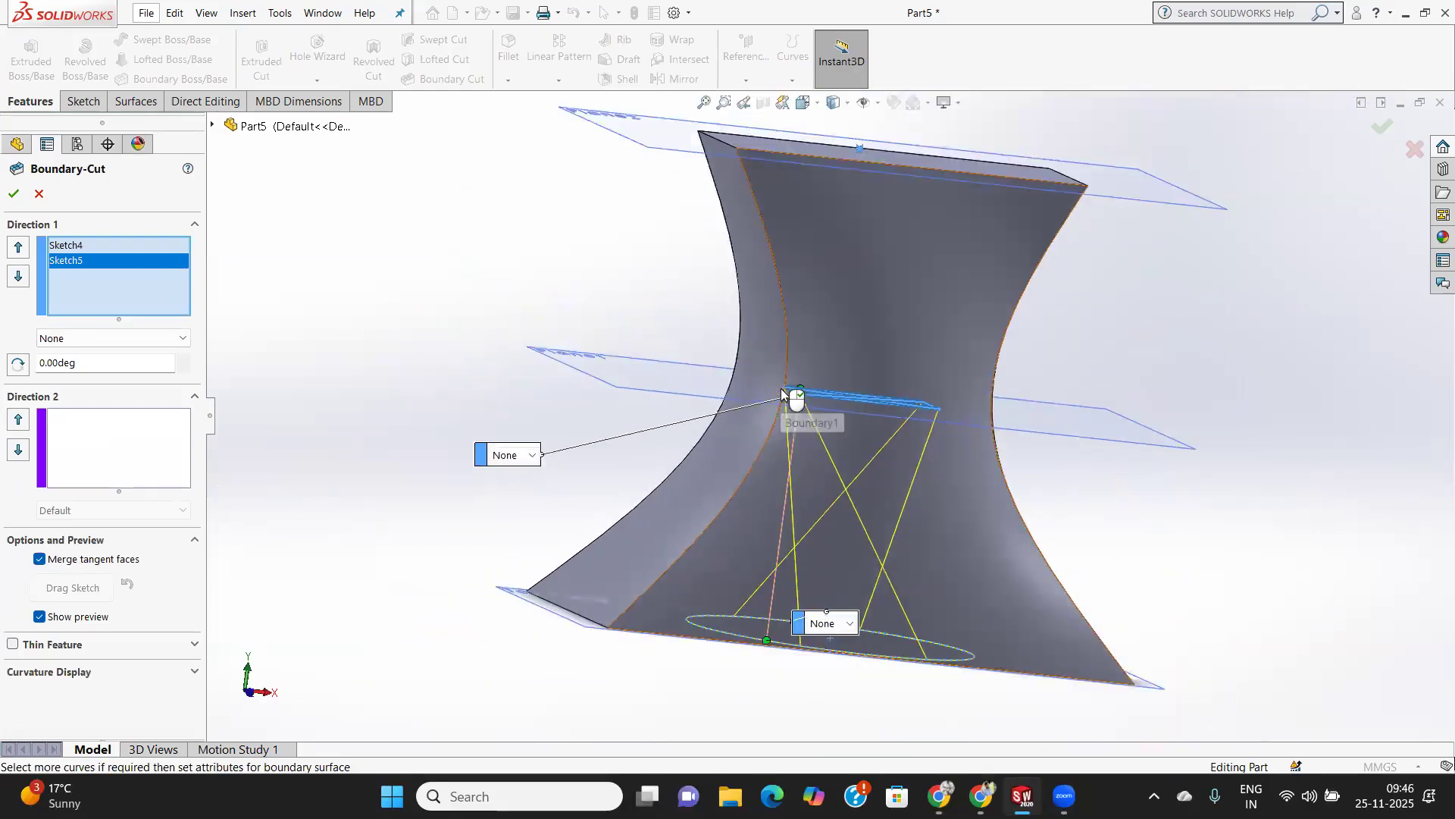
Move the small rectangle's connector point to the corner at the other end of its short side and accept the Boundary Cut.
scroll(785, 415, down, 3)
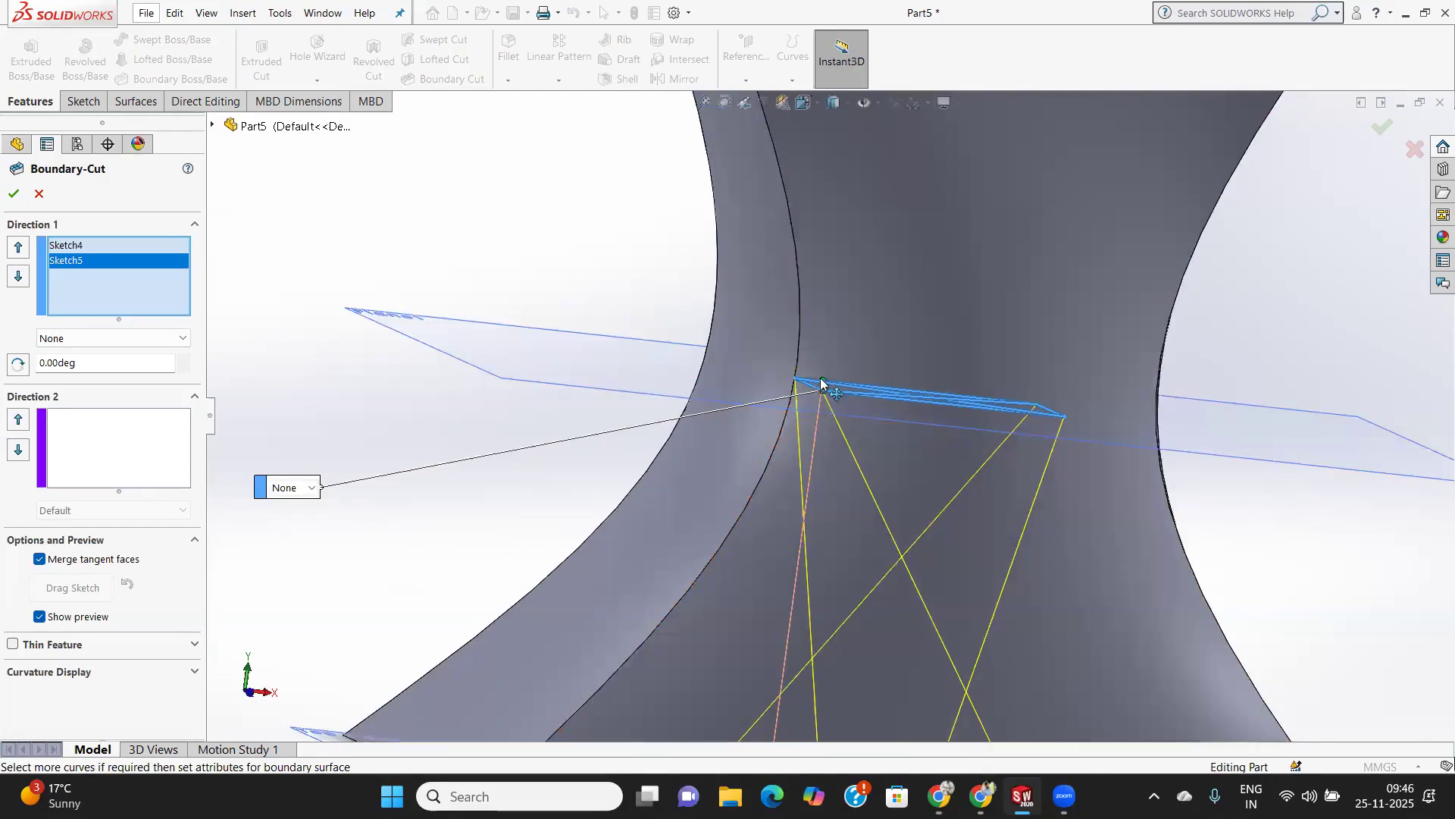
middle_drag(854, 410, 830, 523)
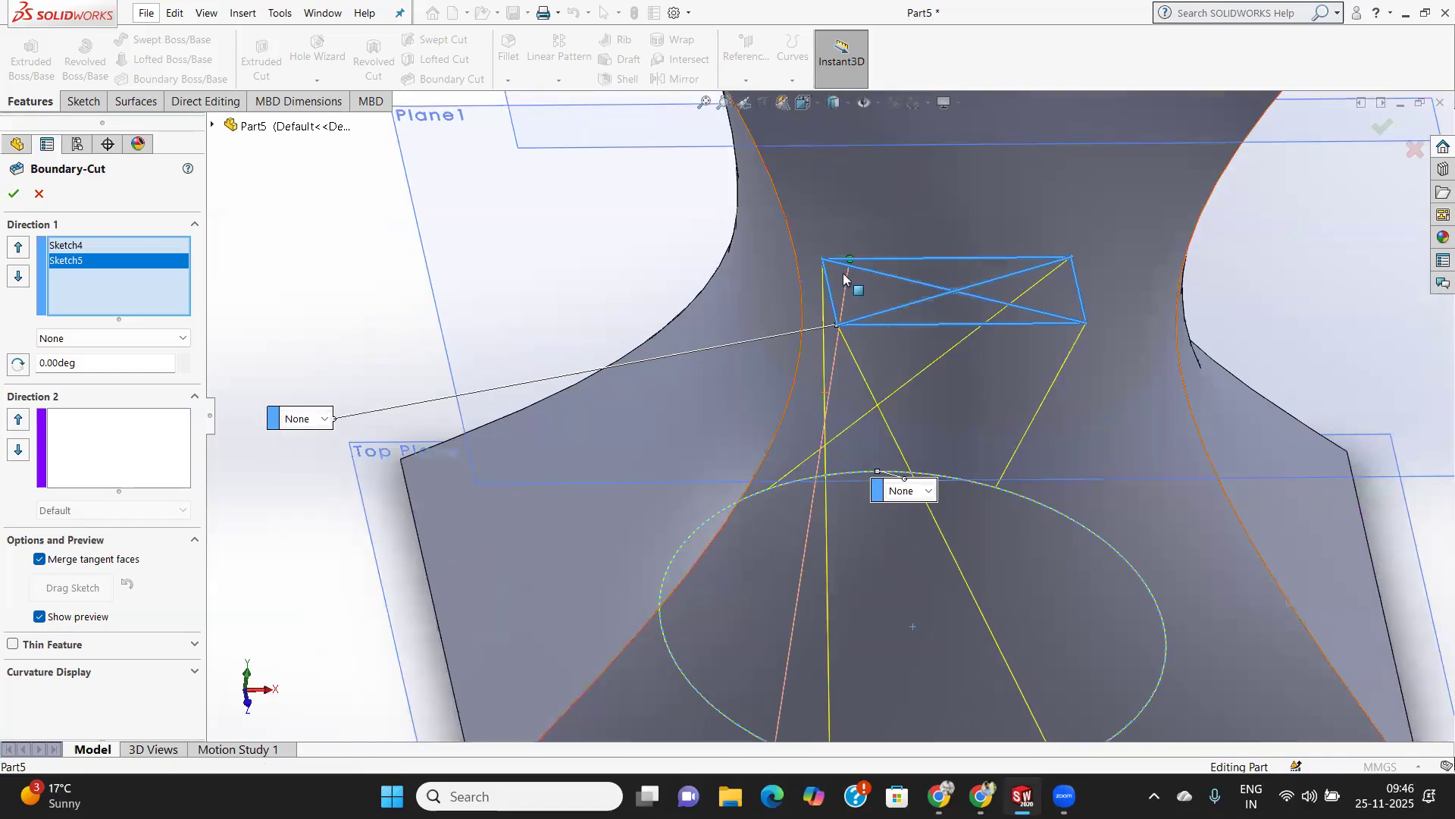
drag(829, 266, 826, 279)
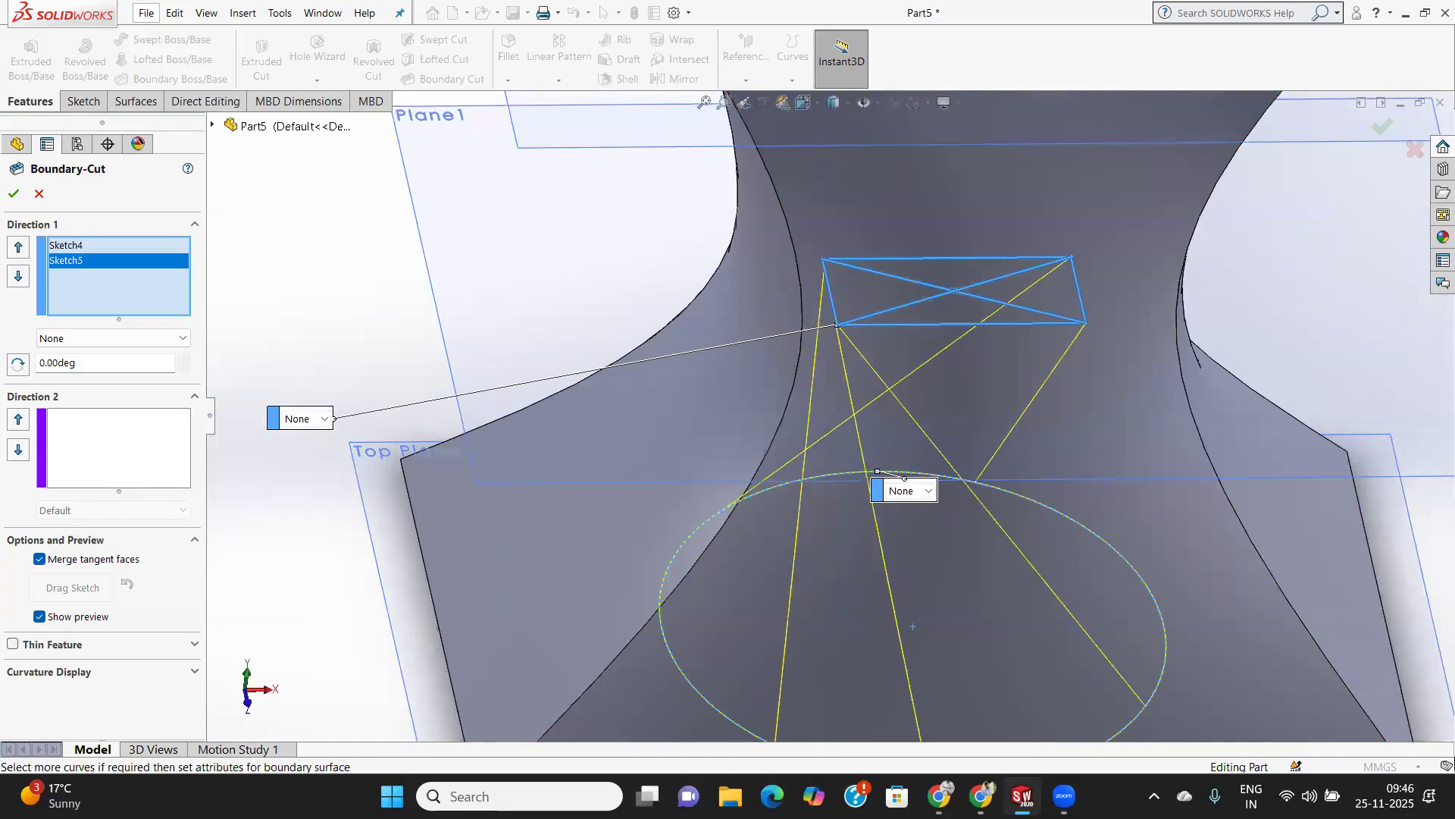
drag(835, 320, 837, 322)
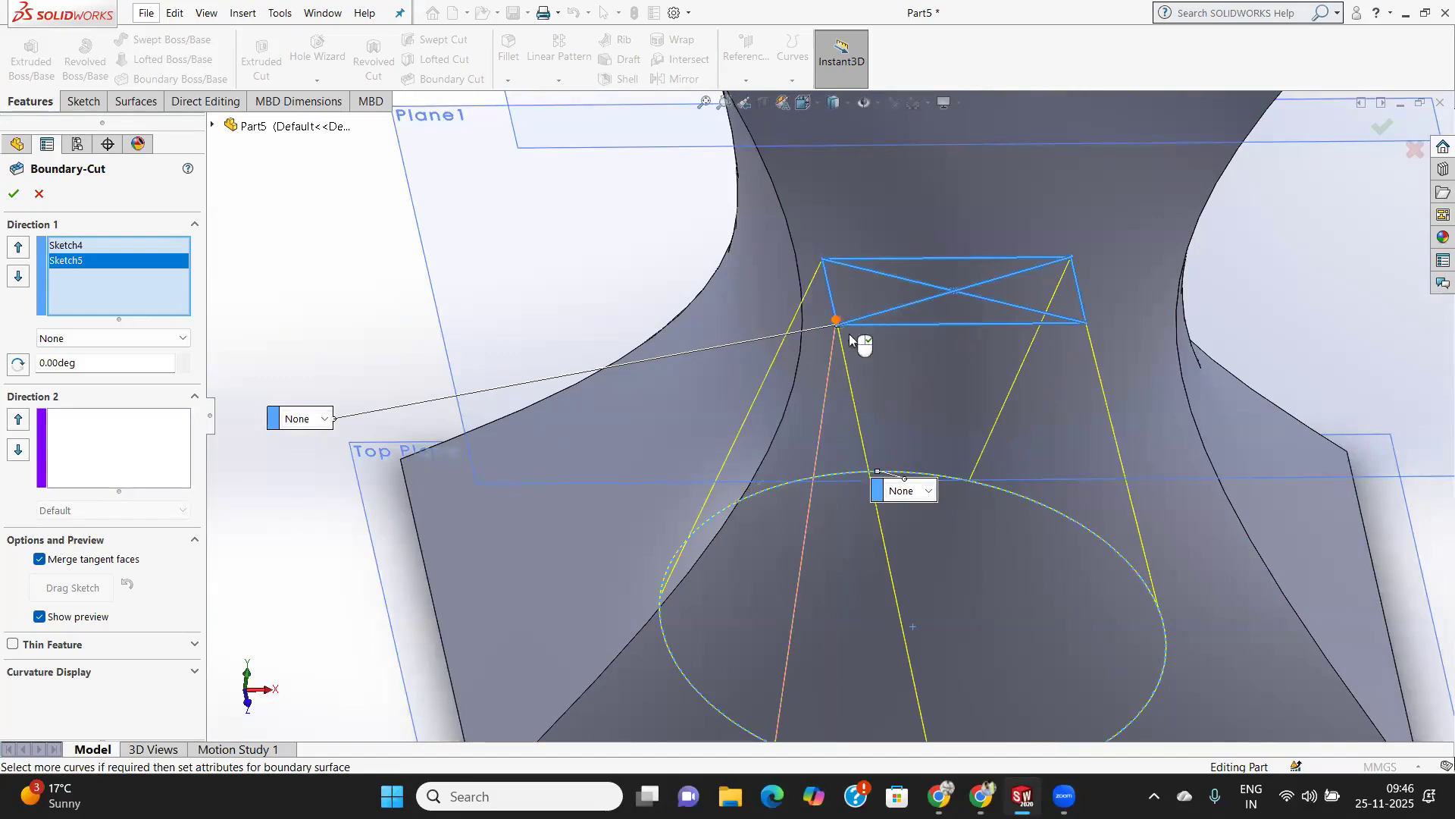
click(14, 194)
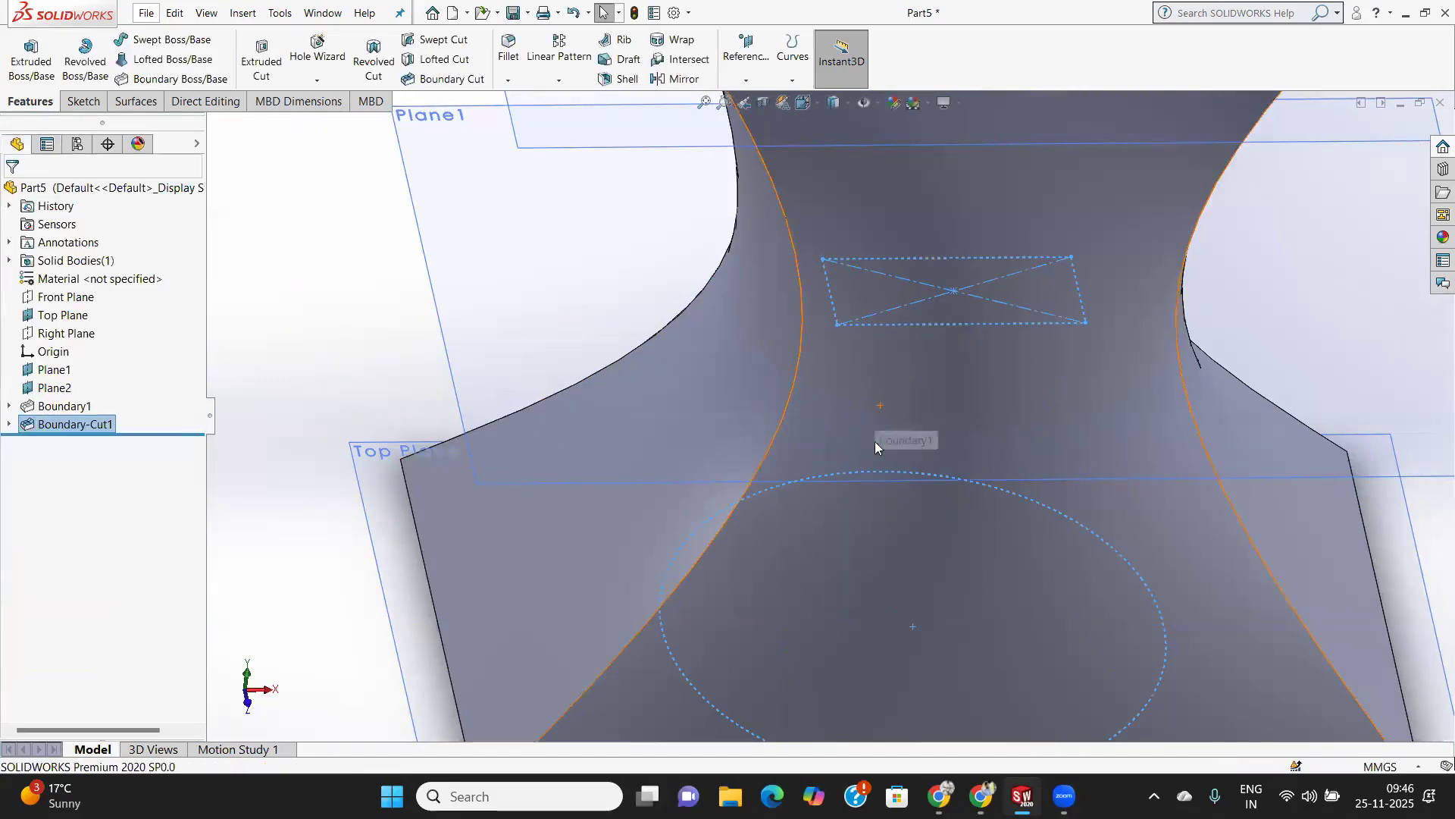
Inspect the cut from the circular opening on the base and reopen the Boundary Cut feature for editing.
scroll(875, 442, down, 5)
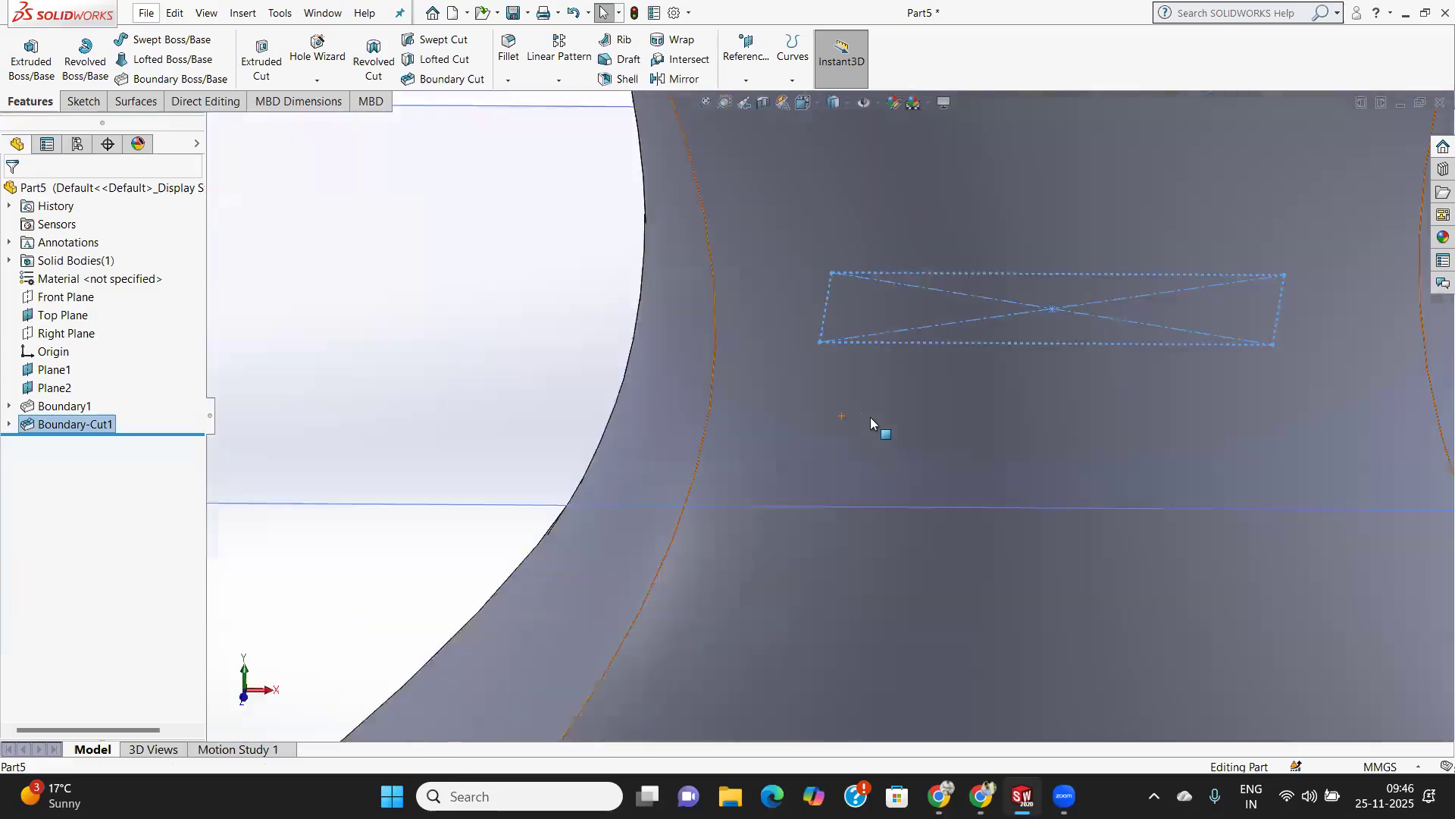
scroll(872, 422, up, 6)
middle_drag(893, 543, 861, 179)
scroll(876, 489, up, 3)
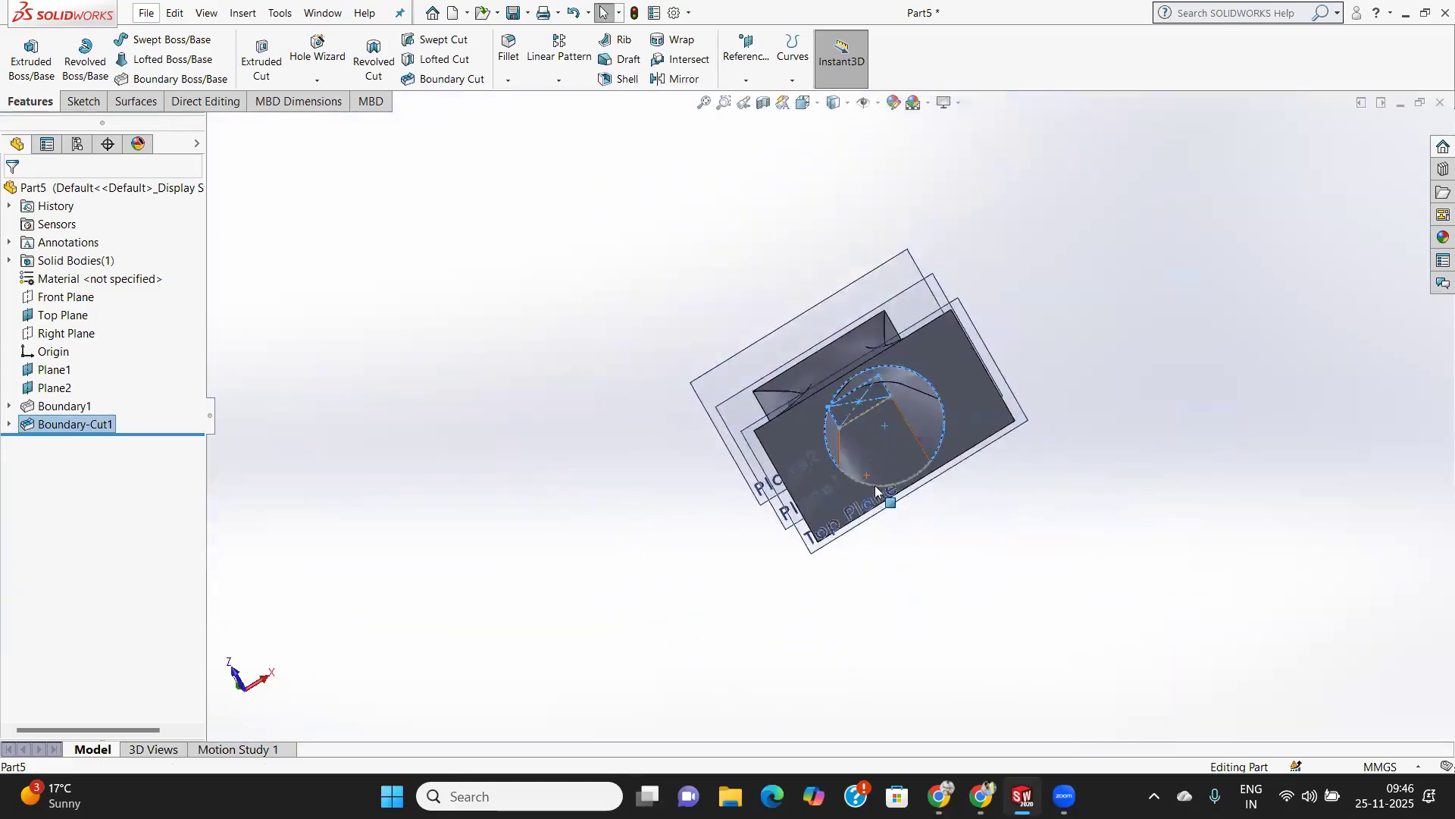
scroll(875, 489, down, 7)
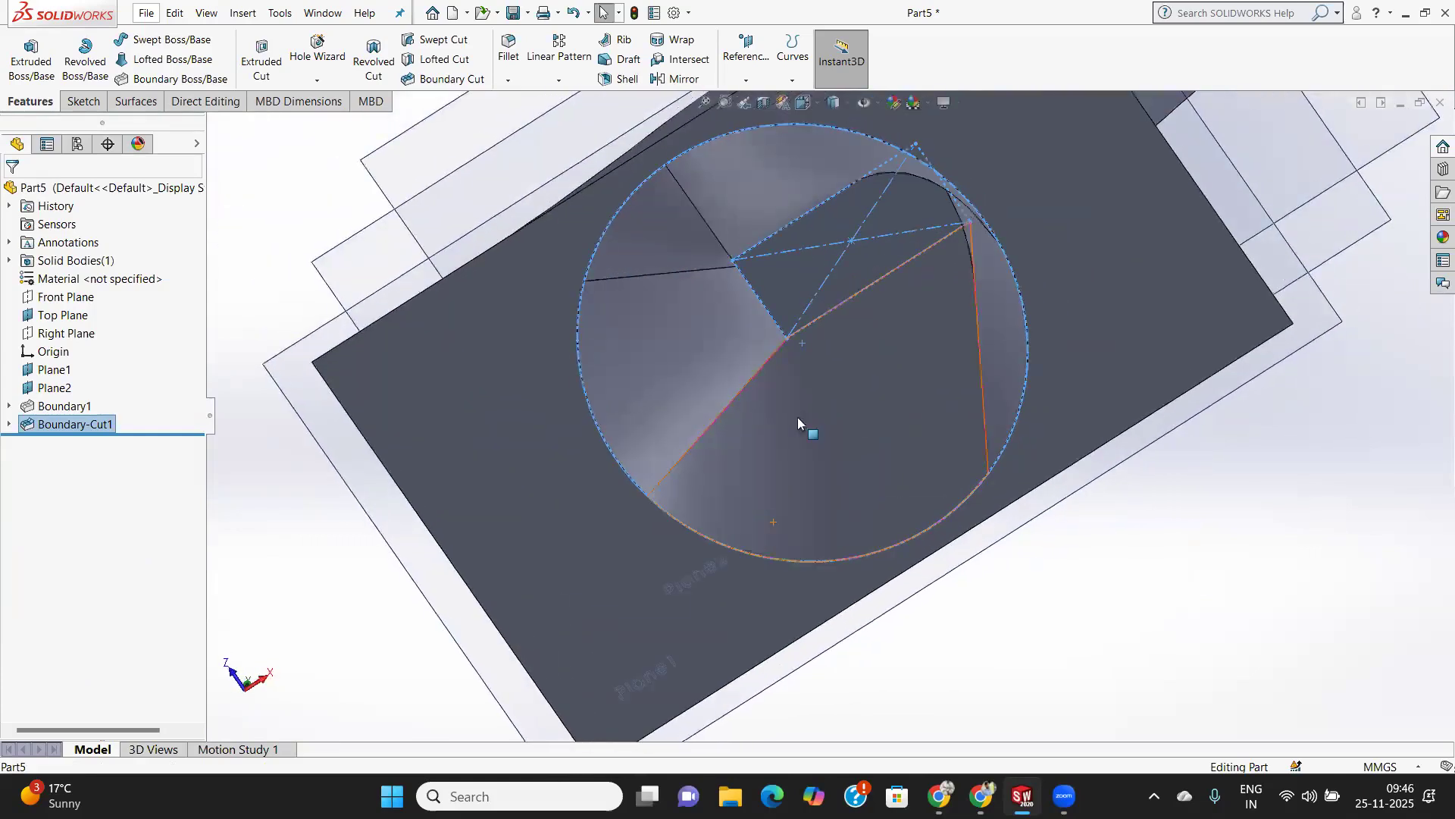
middle_drag(768, 323, 796, 388)
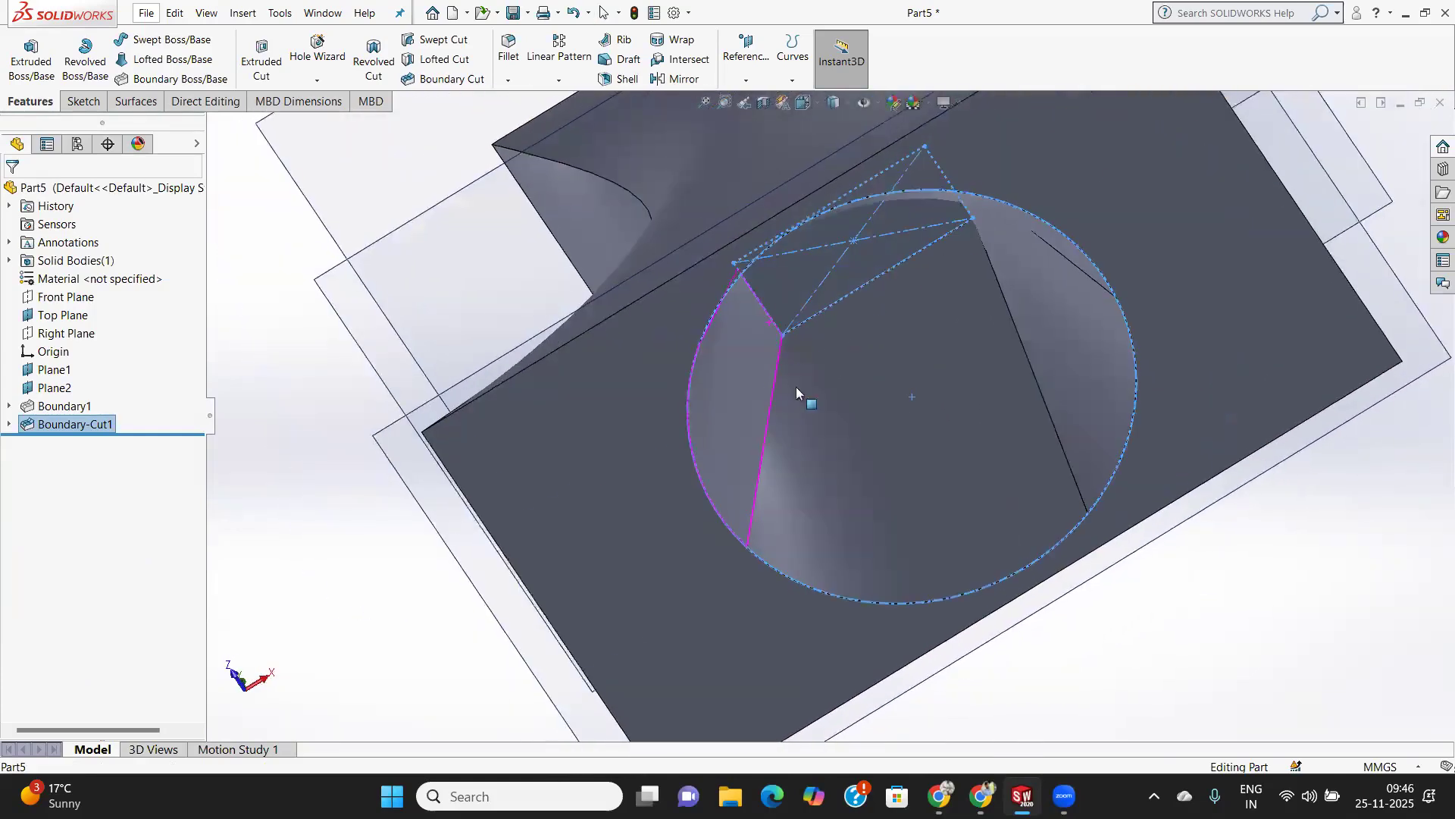
right_click(76, 424)
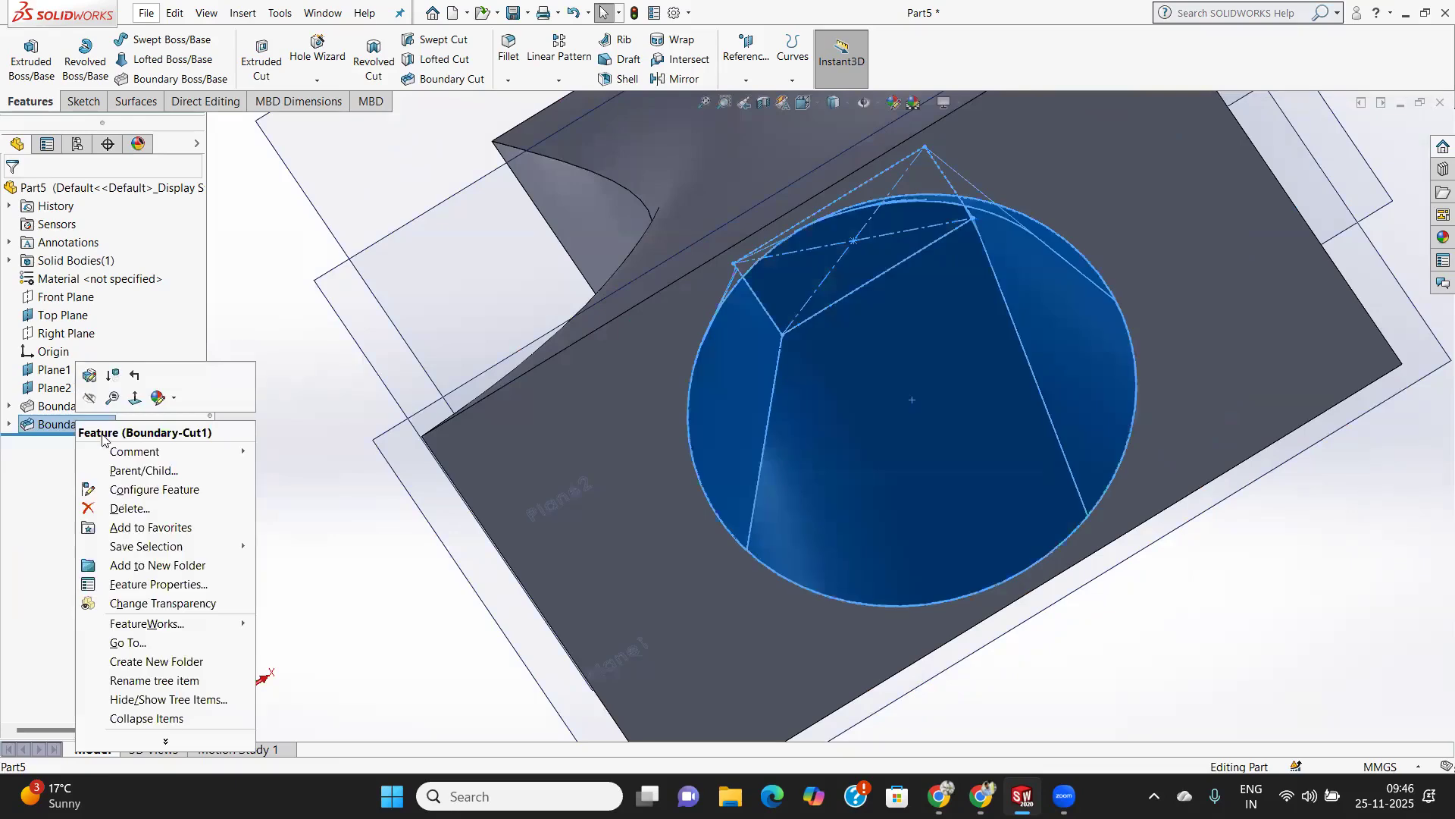
click(90, 377)
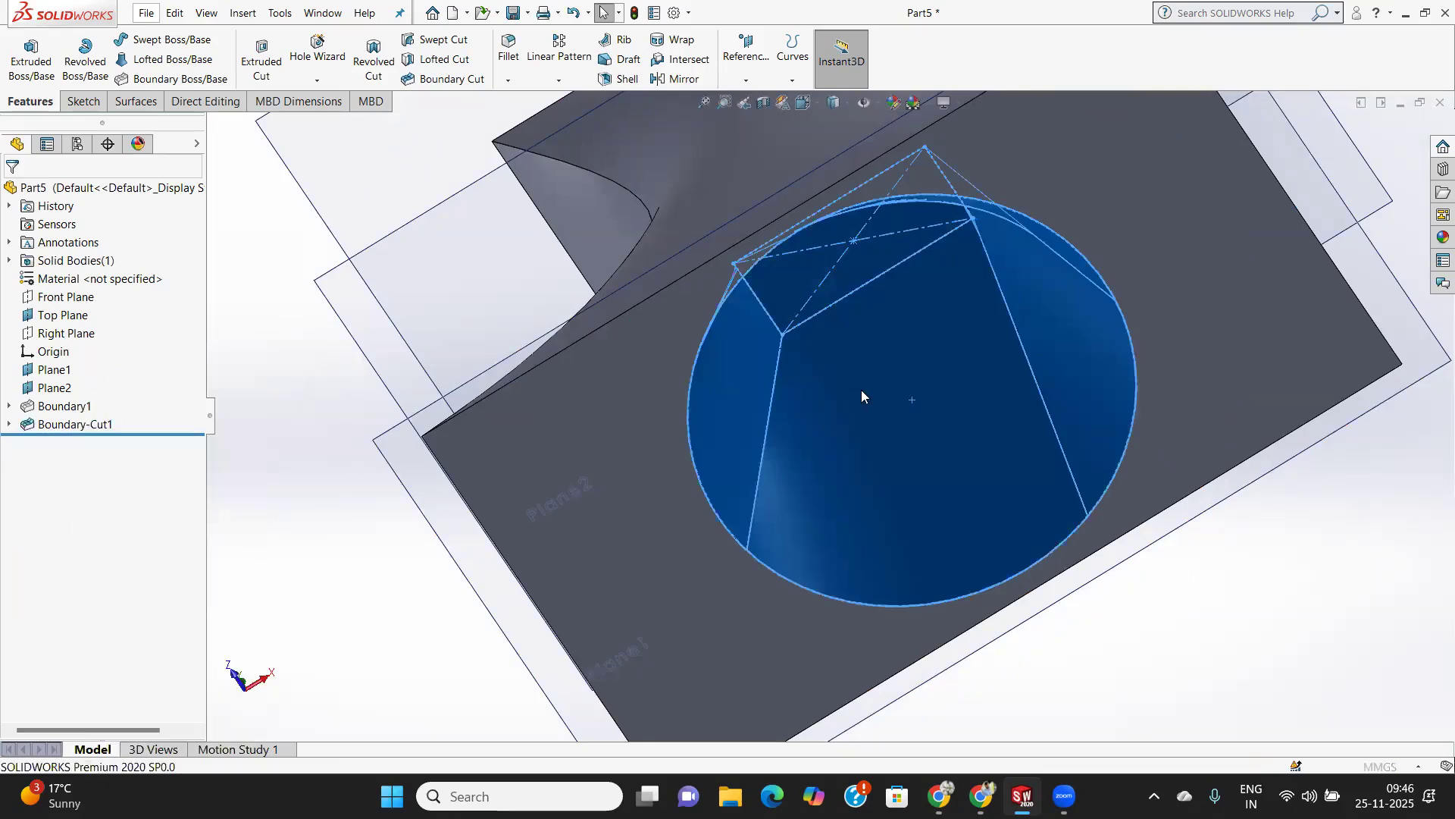
mouse_move(879, 379)
middle_down()
mouse_move(952, 336)
mouse_move(1000, 523)
middle_up()
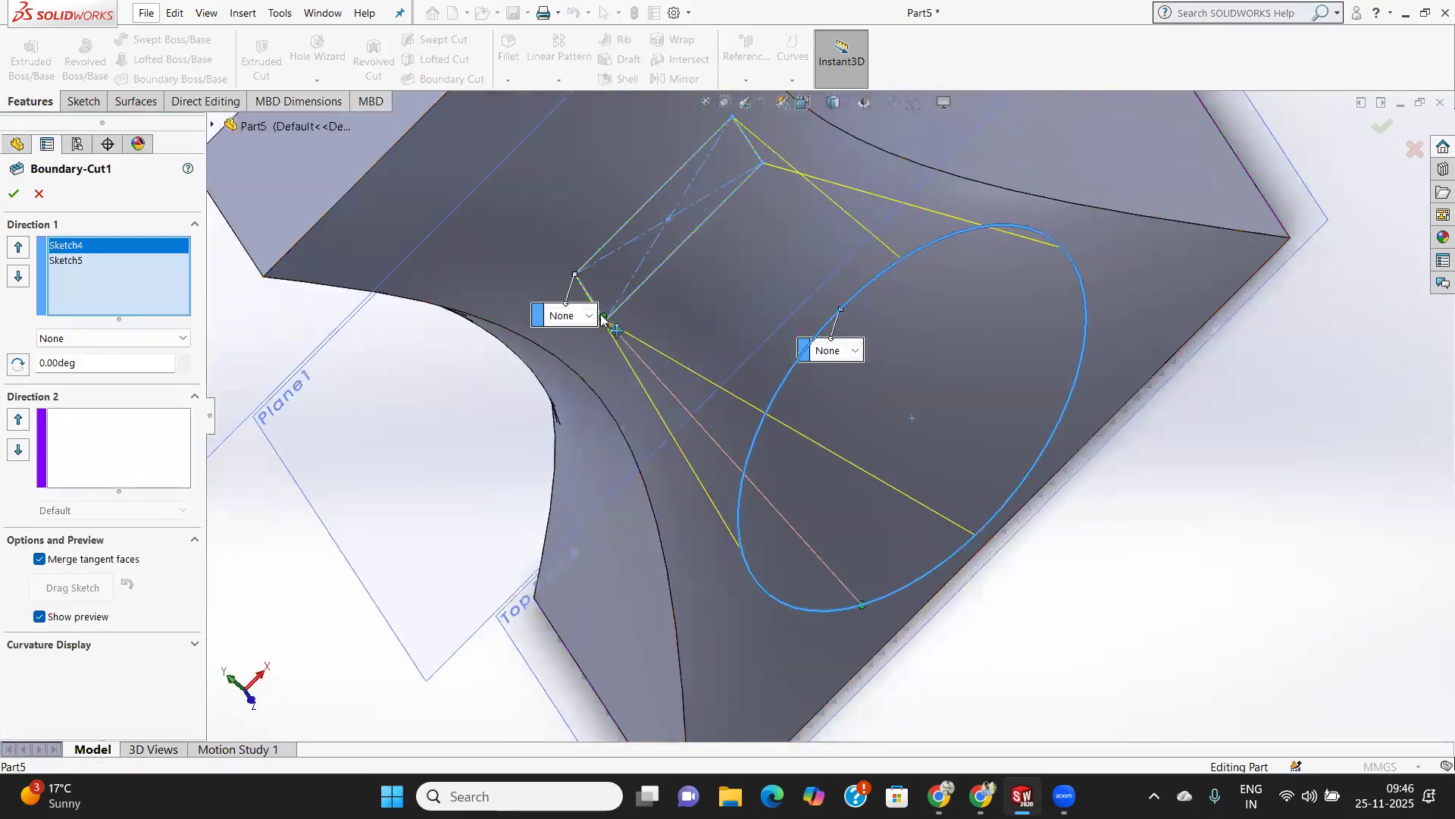
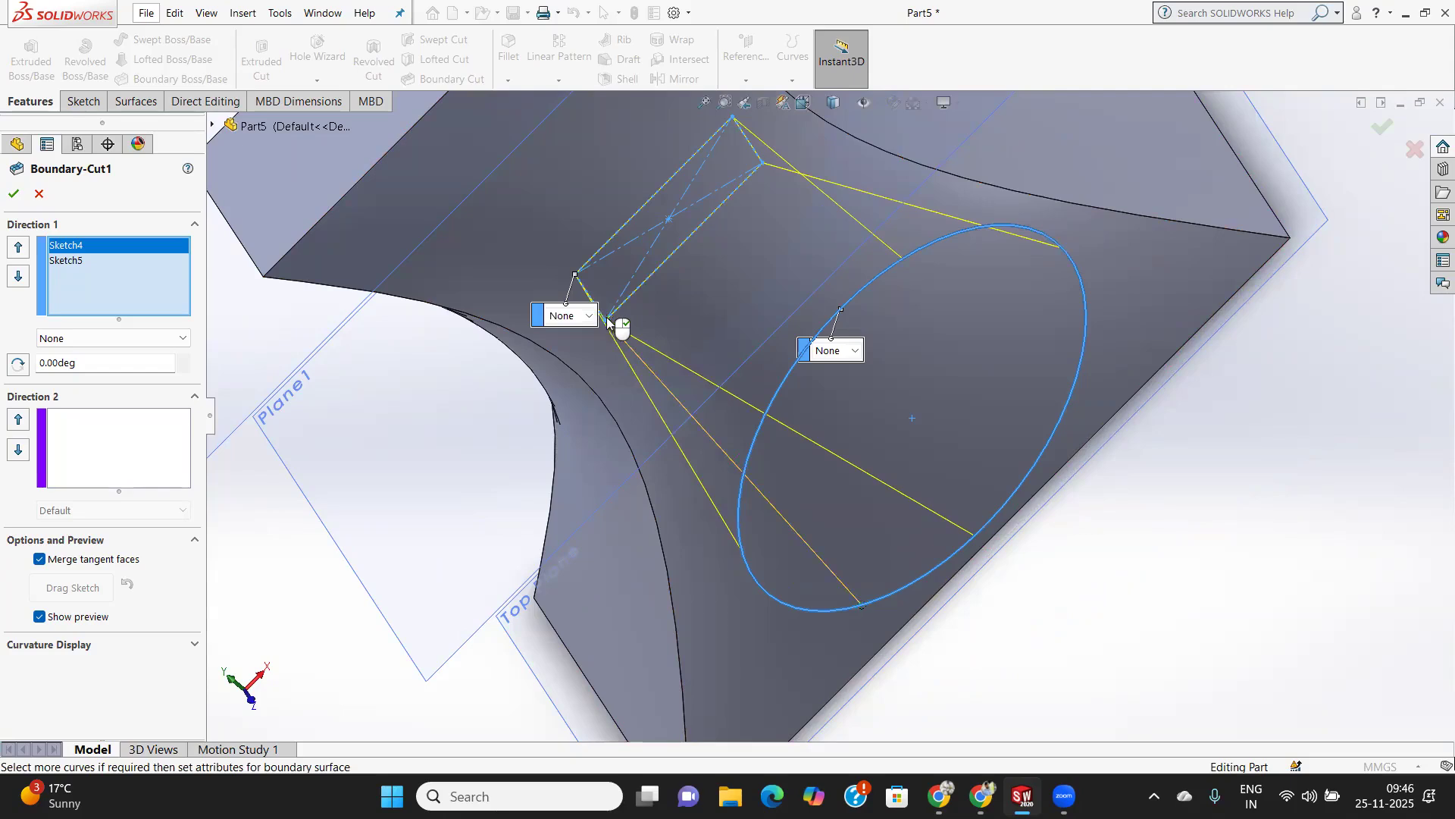
Try the small rectangle's connector point at the diagonally opposite corner, and settle it partway along the long side facing the circle, accepting the cut.
mouse_move(643, 299)
mouse_down()
mouse_move(757, 244)
mouse_move(740, 240)
mouse_move(734, 119)
mouse_up()
click(11, 196)
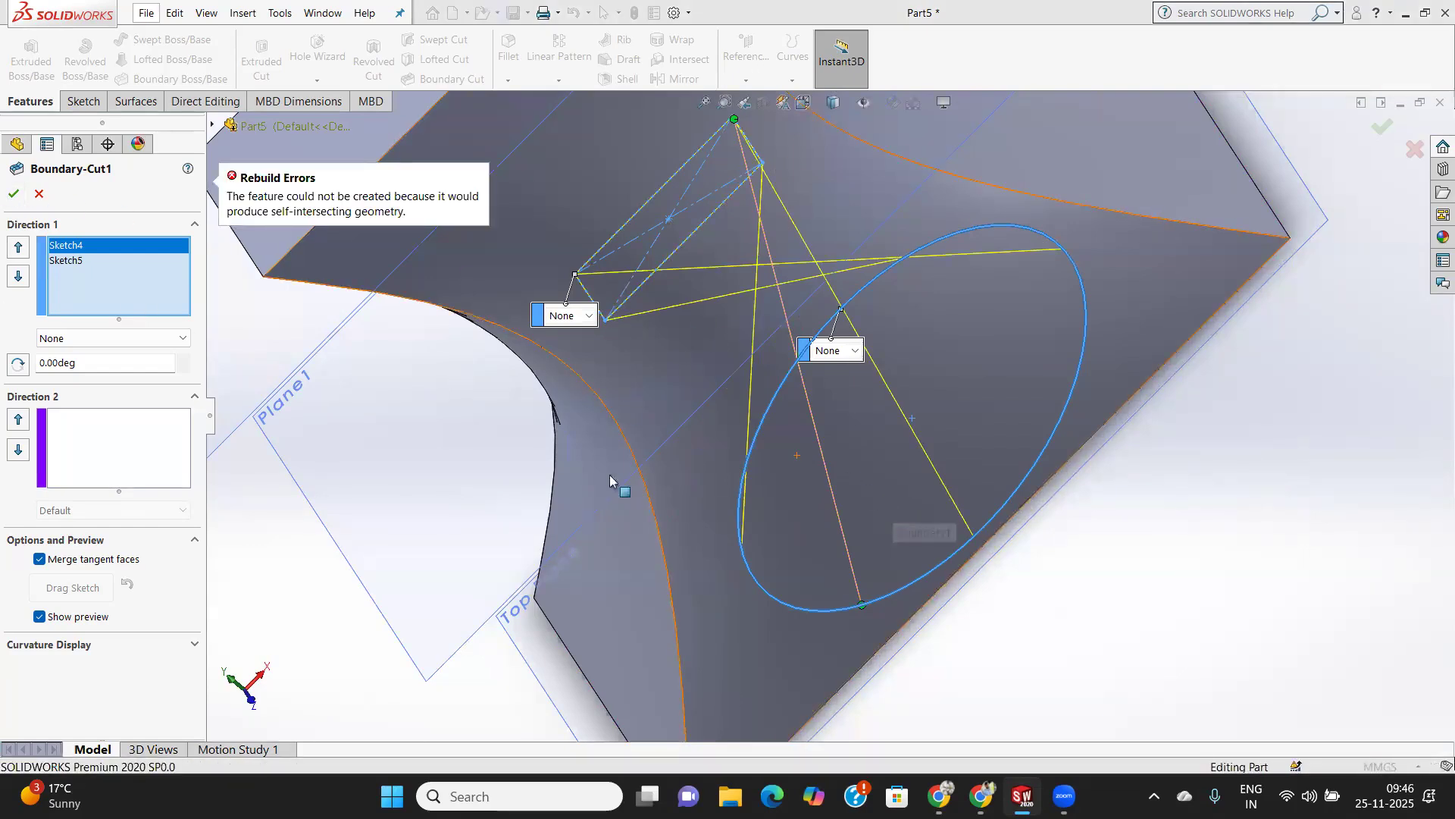
drag(733, 121, 710, 228)
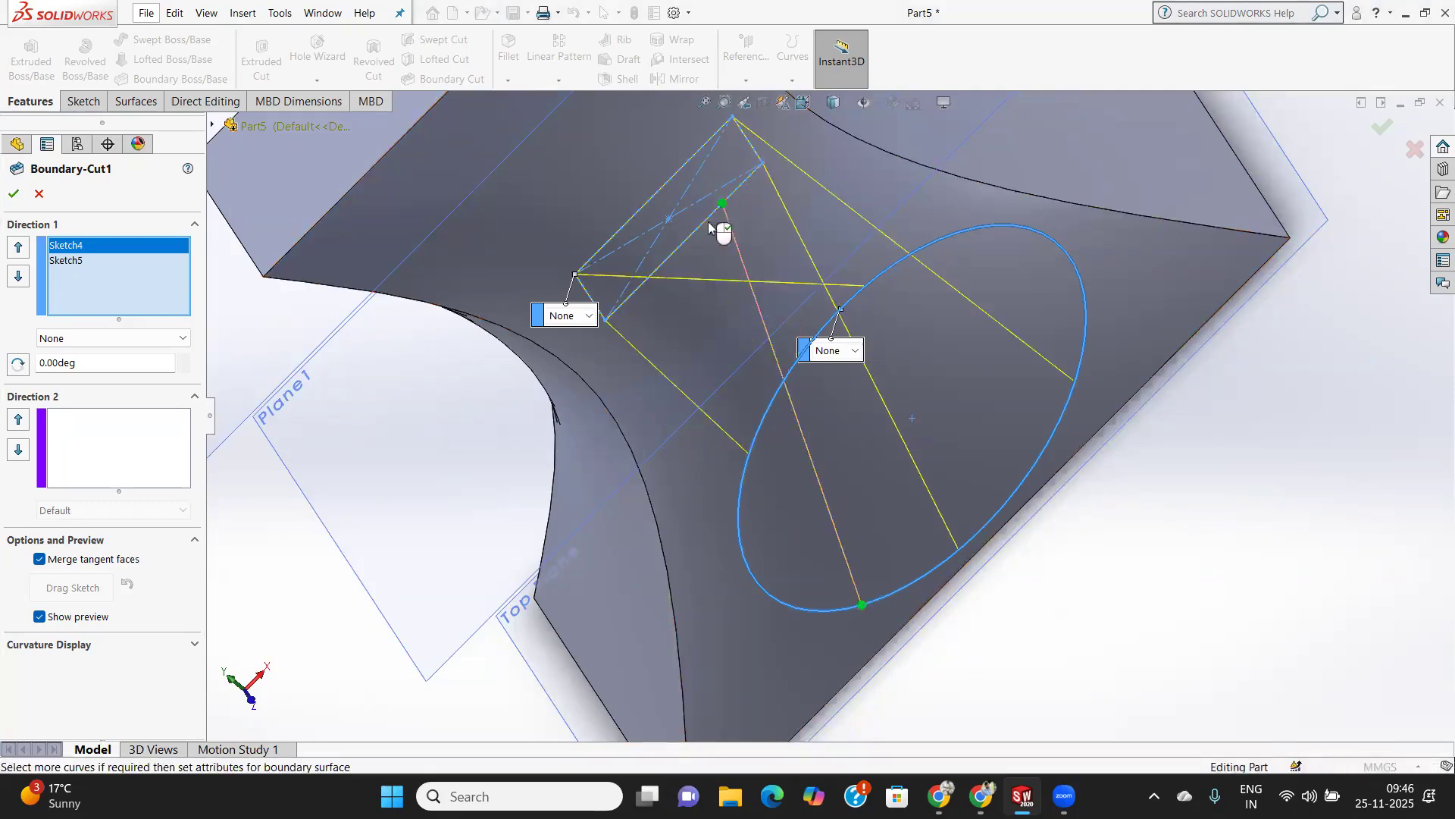
click(13, 195)
Inspect the twisted cut through the circular opening on the base of the part.
middle_drag(756, 386, 1043, 331)
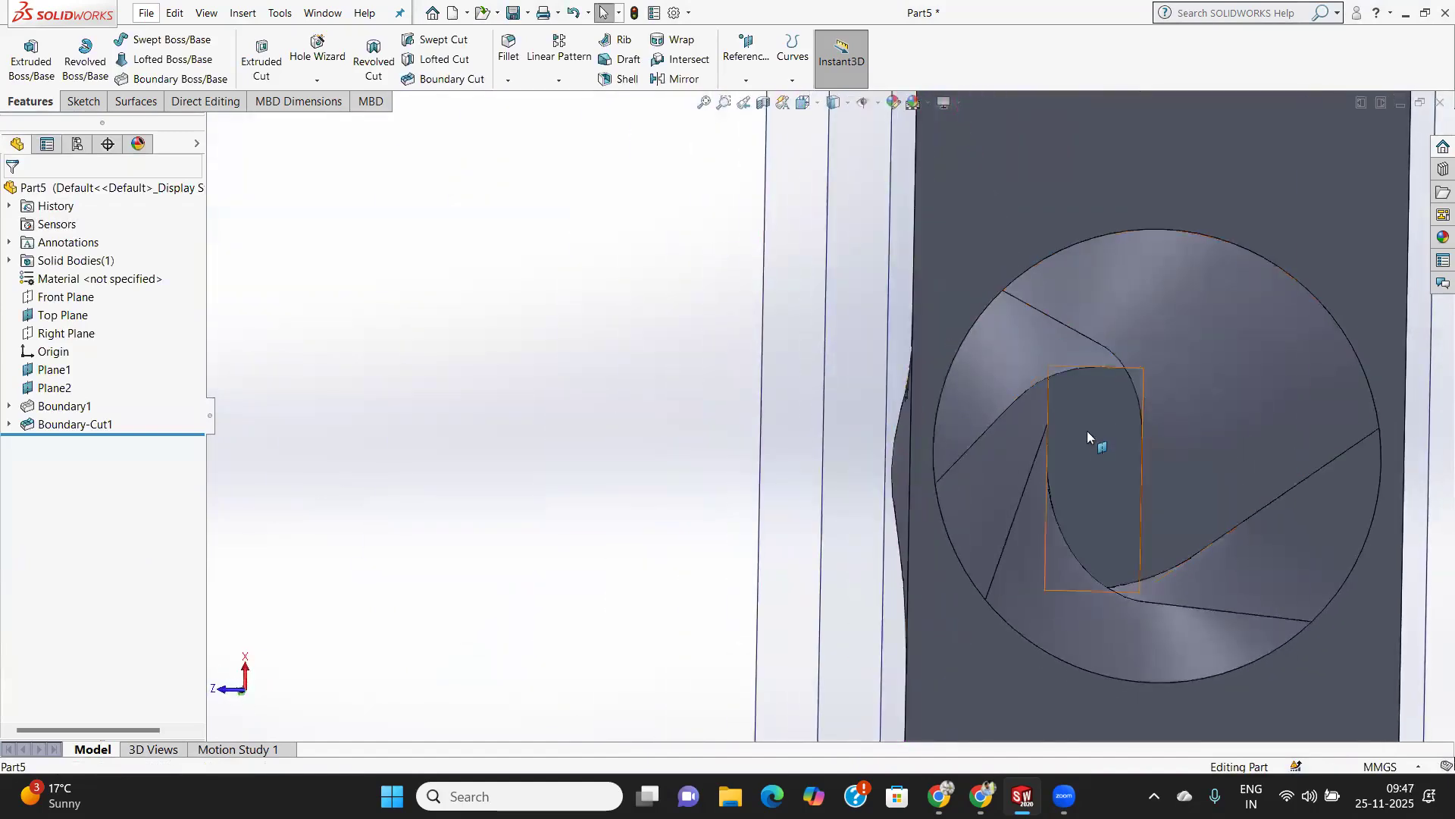
scroll(1087, 430, down, 5)
middle_drag(1088, 431, 810, 362)
middle_drag(859, 429, 1084, 584)
scroll(864, 464, up, 5)
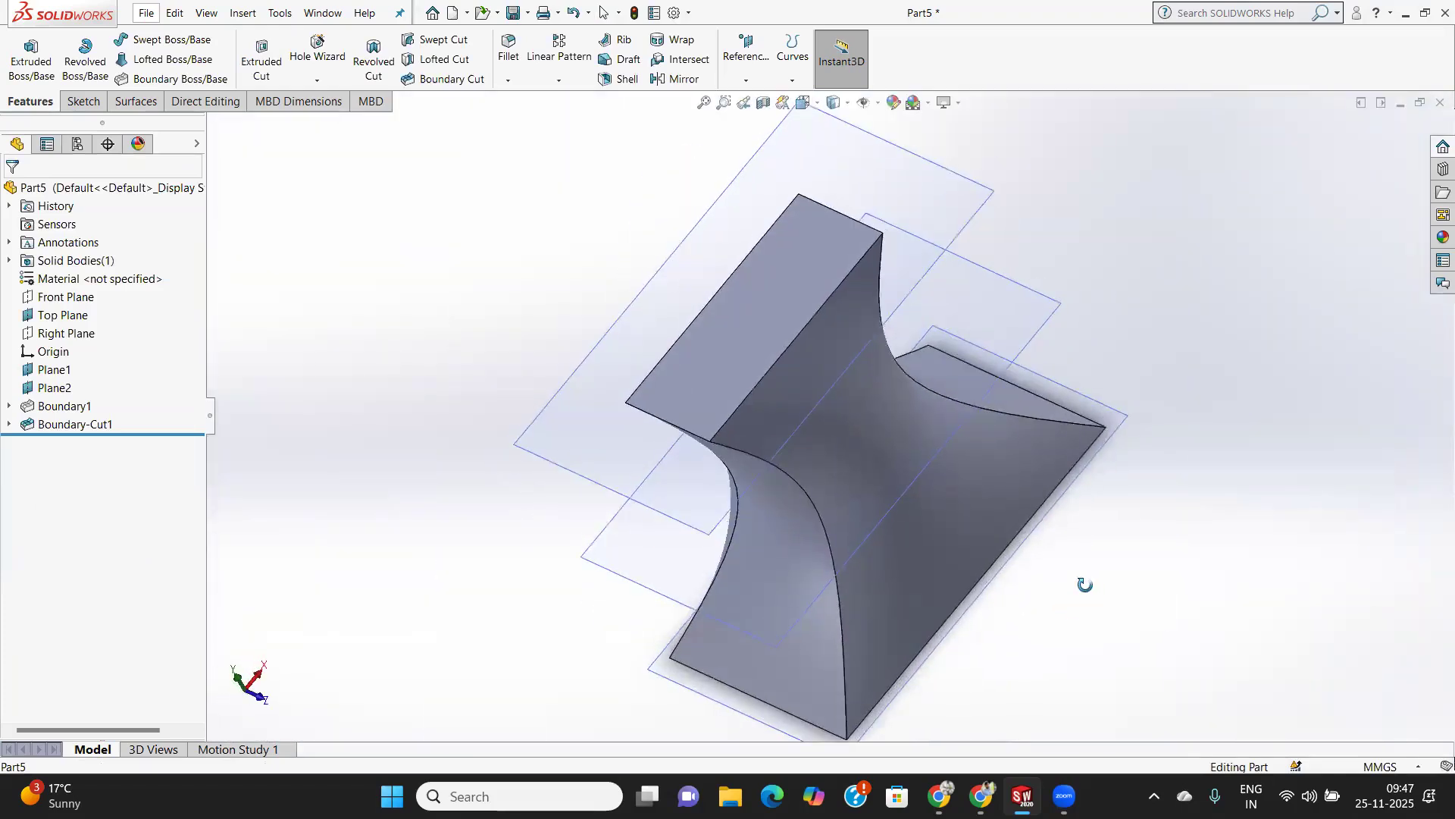
Preview a section view through the Front Plane to examine the cut's interior, and close it without keeping the section.
click(763, 102)
middle_drag(1091, 481, 531, 291)
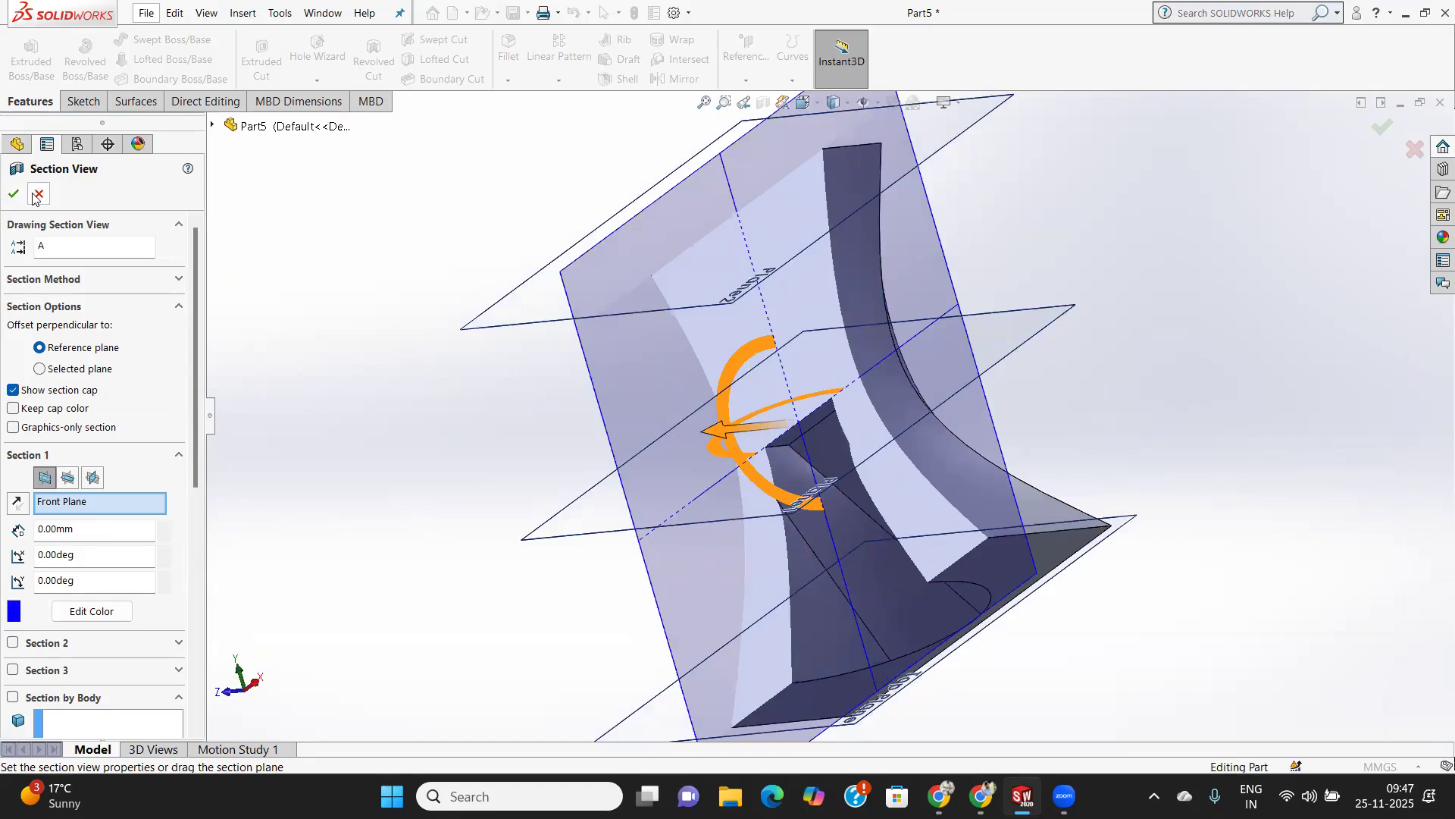
click(38, 194)
middle_drag(828, 322, 840, 524)
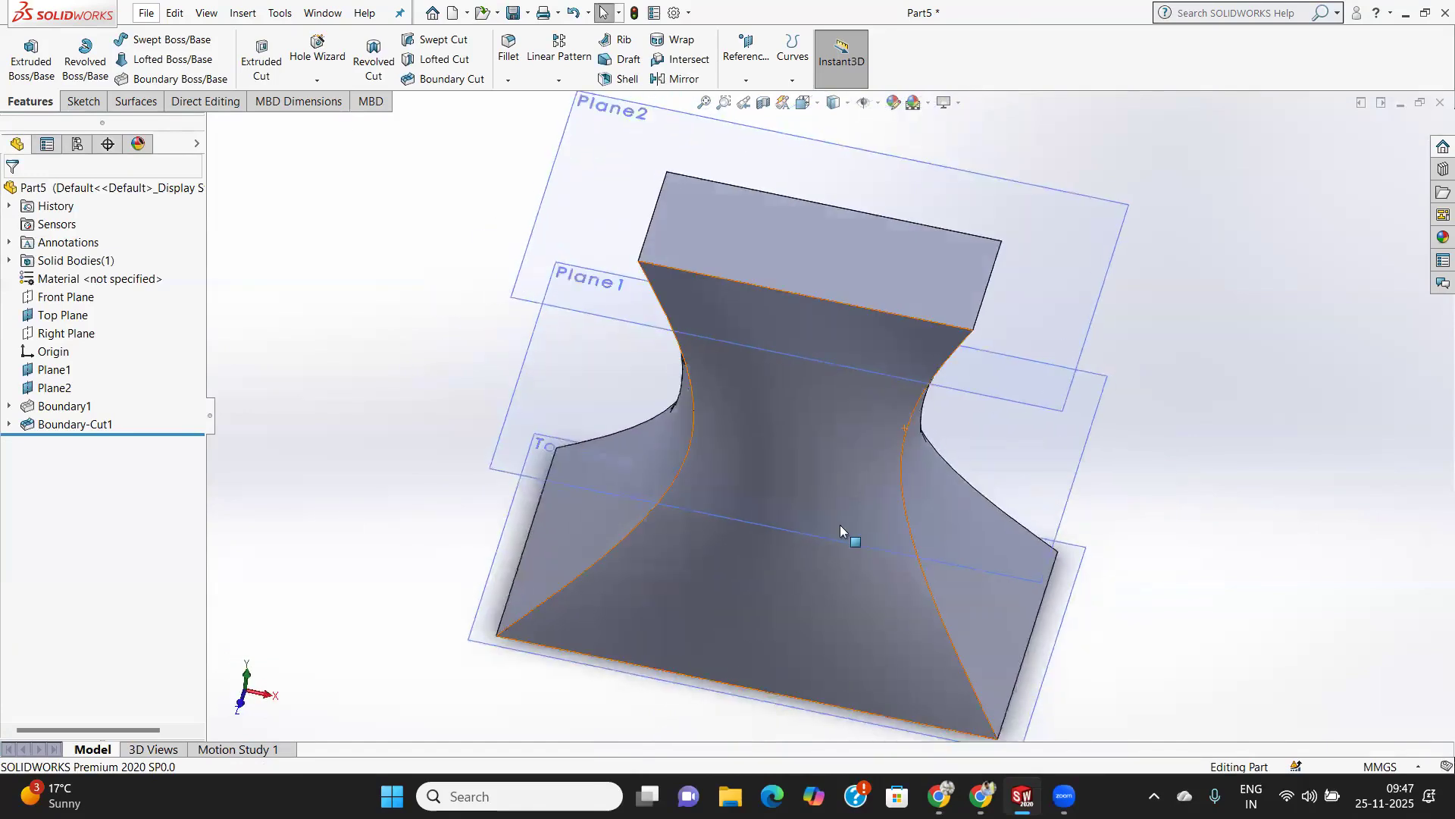
scroll(840, 524, down, 3)
scroll(837, 523, up, 4)
middle_drag(805, 459, 827, 434)
scroll(731, 413, down, 1)
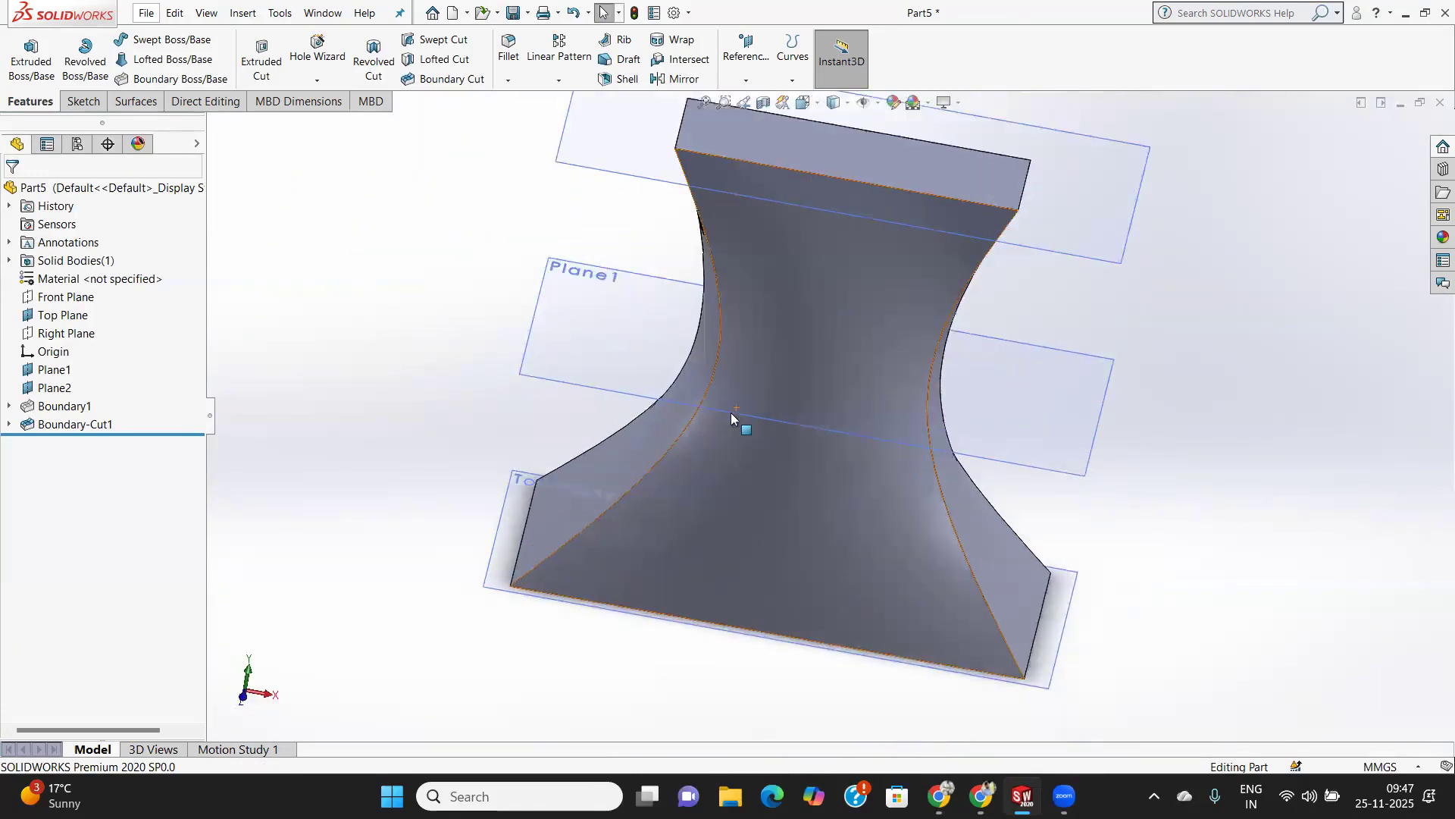
scroll(731, 412, up, 2)
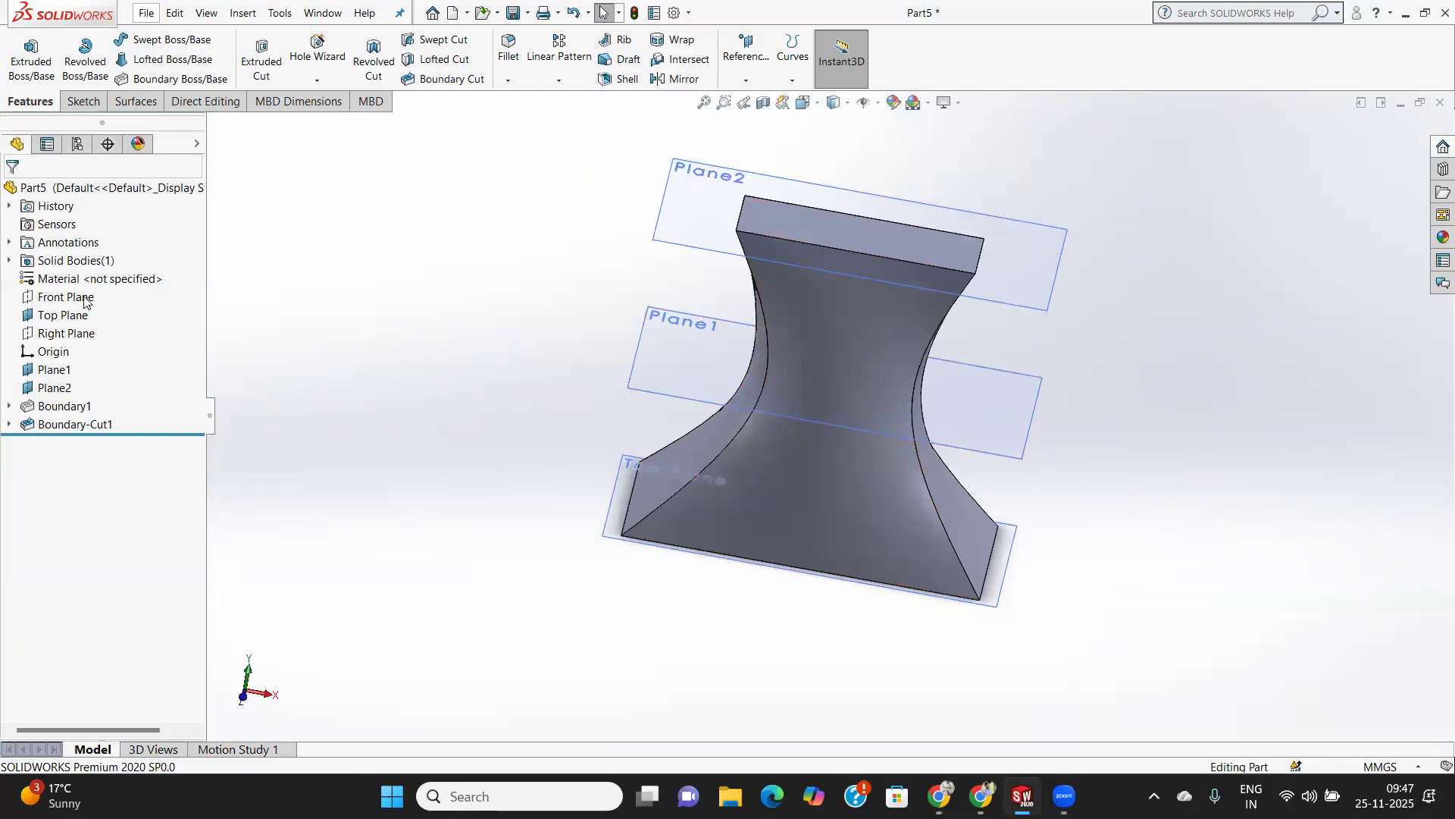
Edit the Boundary1 feature and set Normal To Profile as the tangency for the top rectangle, the middle circle and the base rectangle.
right_click(66, 409)
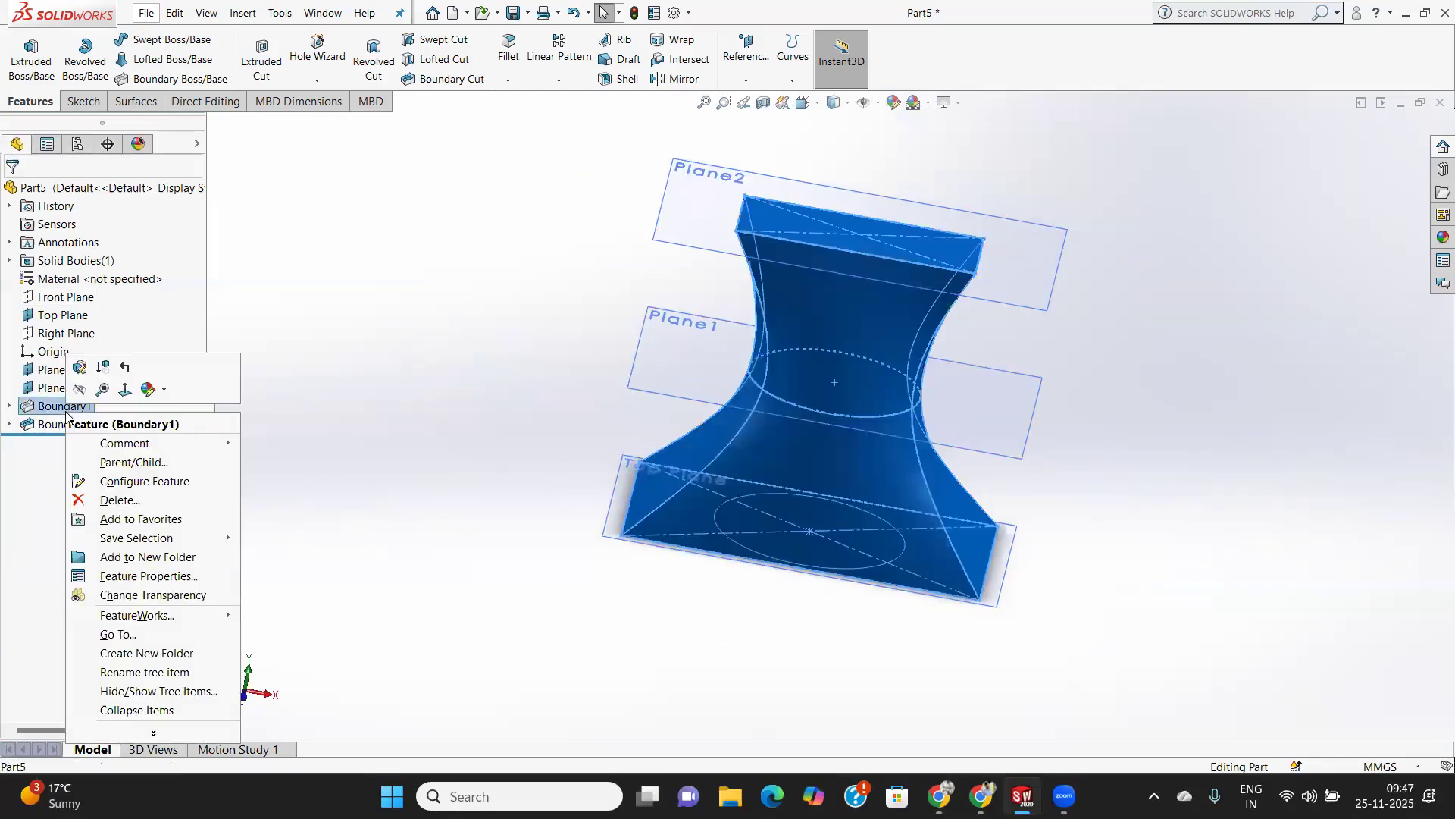
click(81, 371)
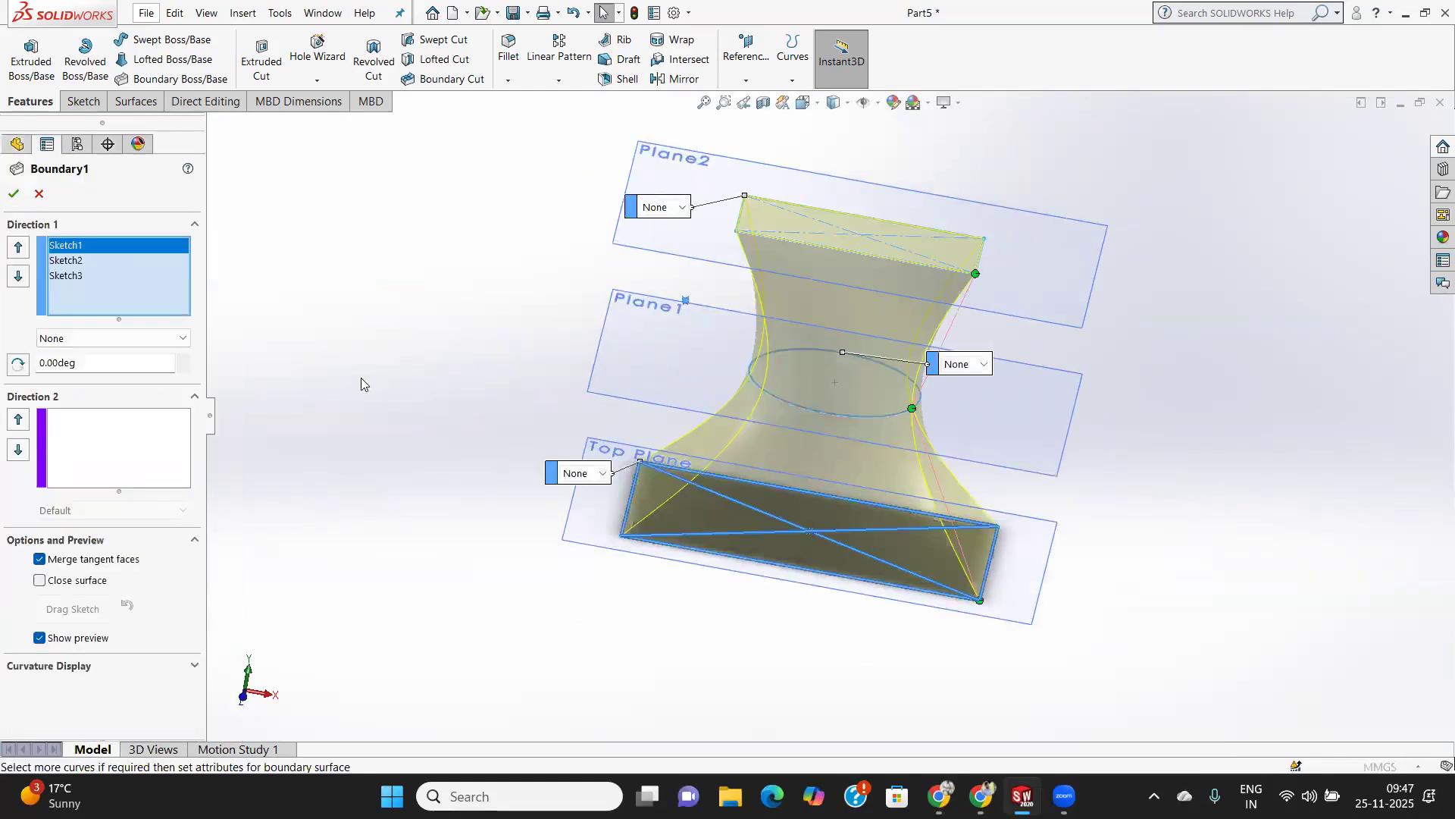
click(680, 208)
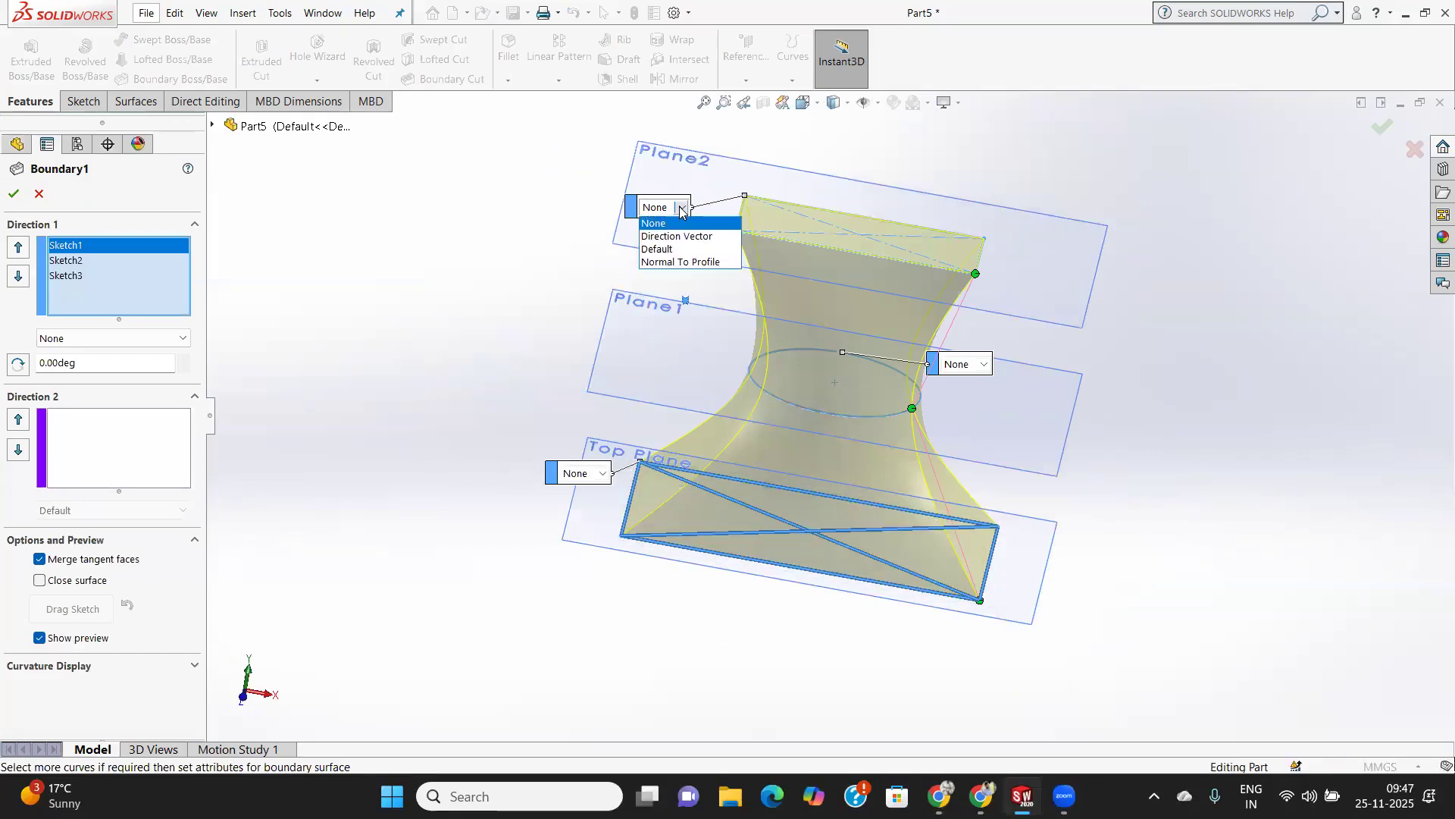
click(679, 262)
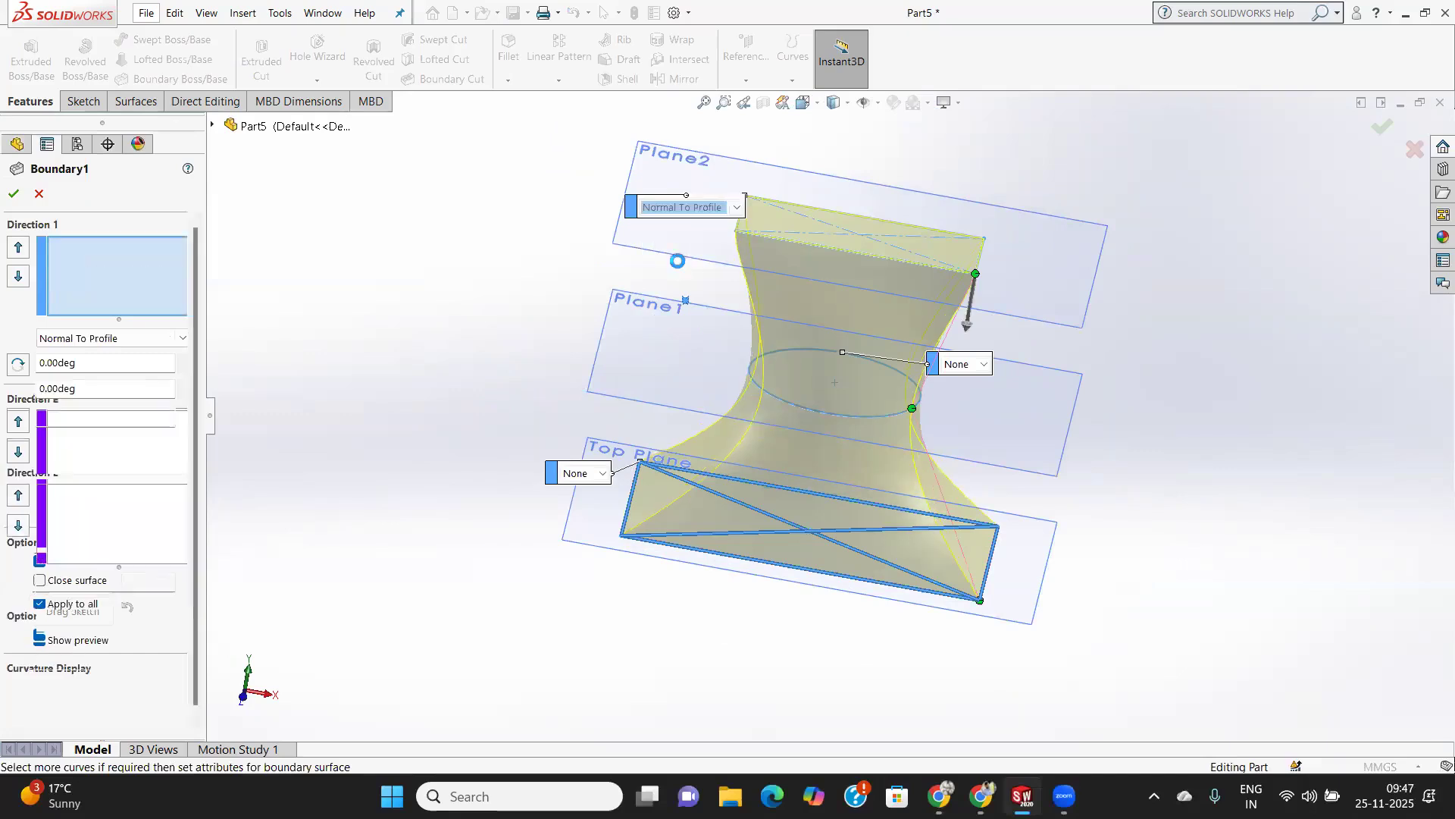
click(984, 366)
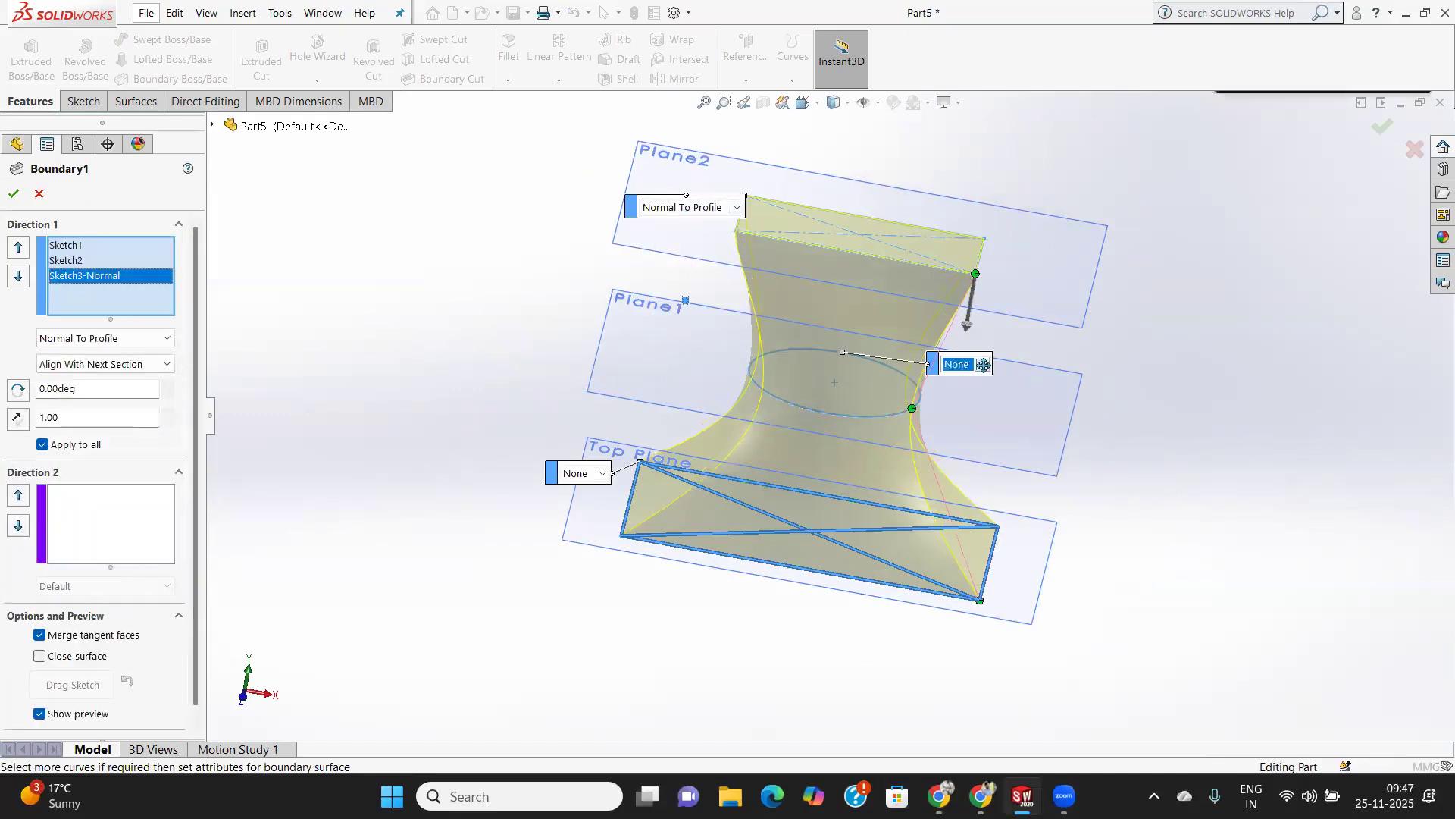
click(999, 407)
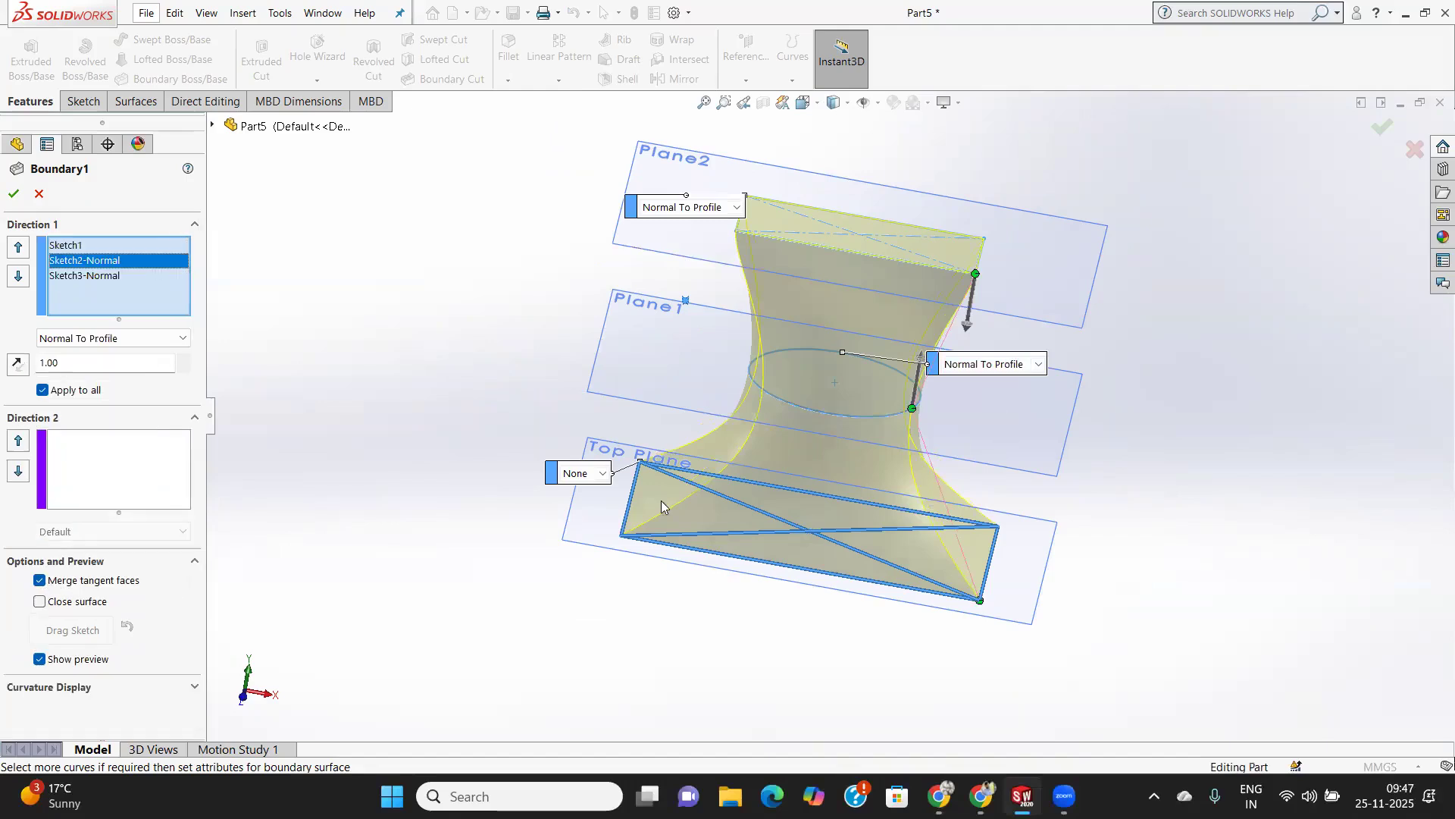
click(603, 474)
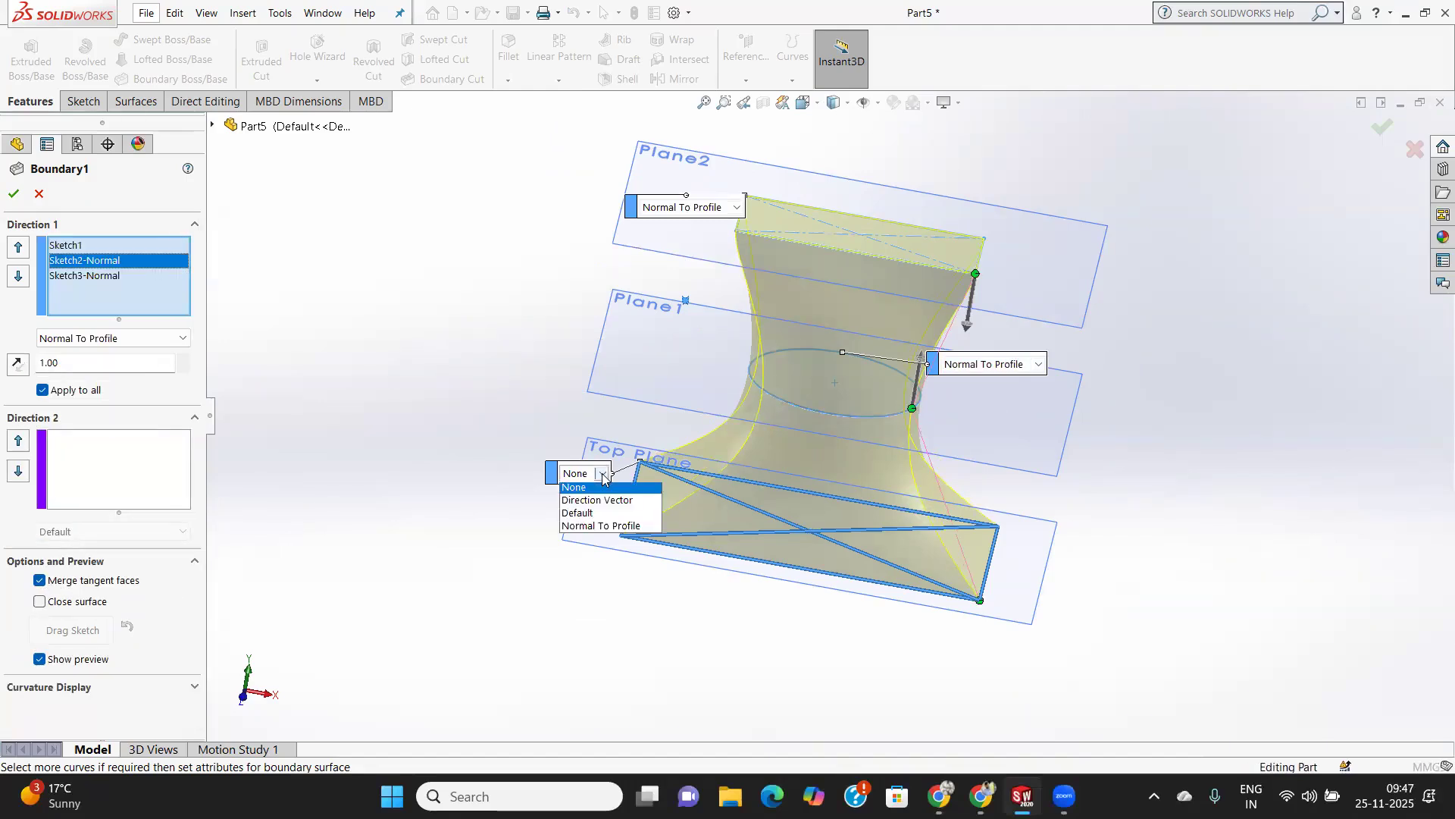
click(604, 521)
mouse_move(876, 489)
middle_down()
mouse_move(774, 503)
mouse_move(837, 483)
mouse_move(871, 493)
middle_up()
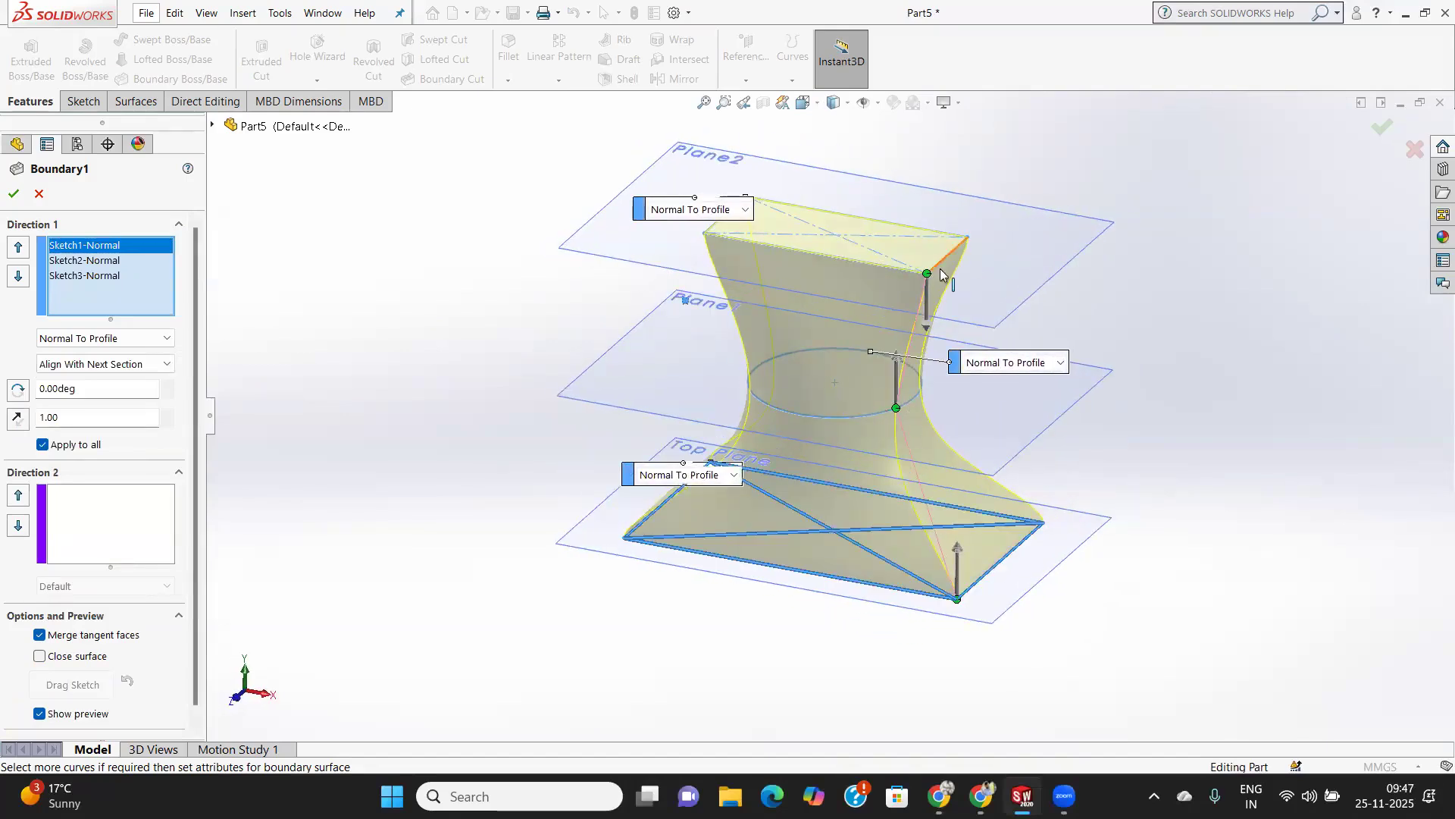
scroll(881, 352, down, 5)
scroll(881, 352, up, 4)
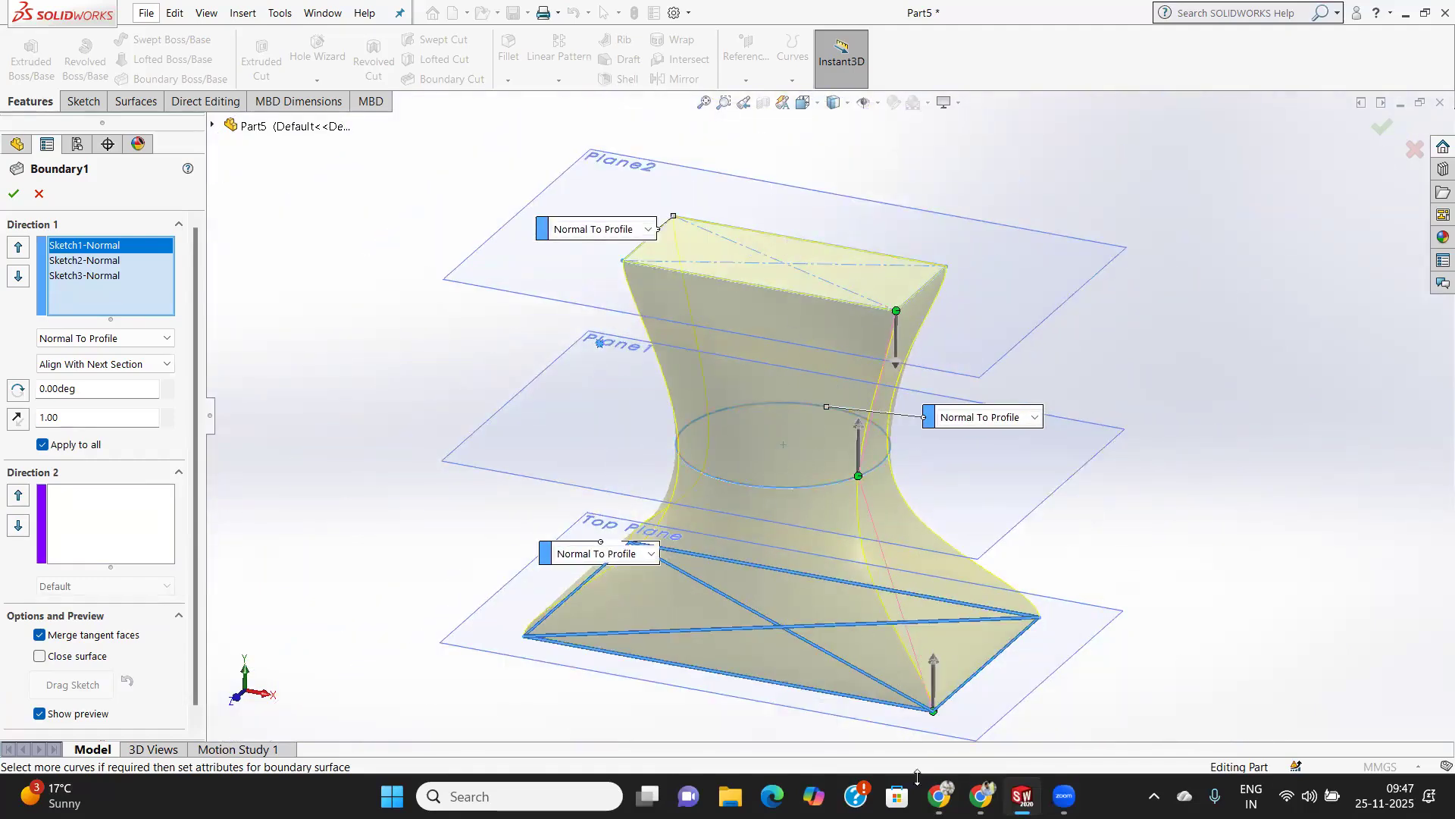
mouse_move(1023, 796)
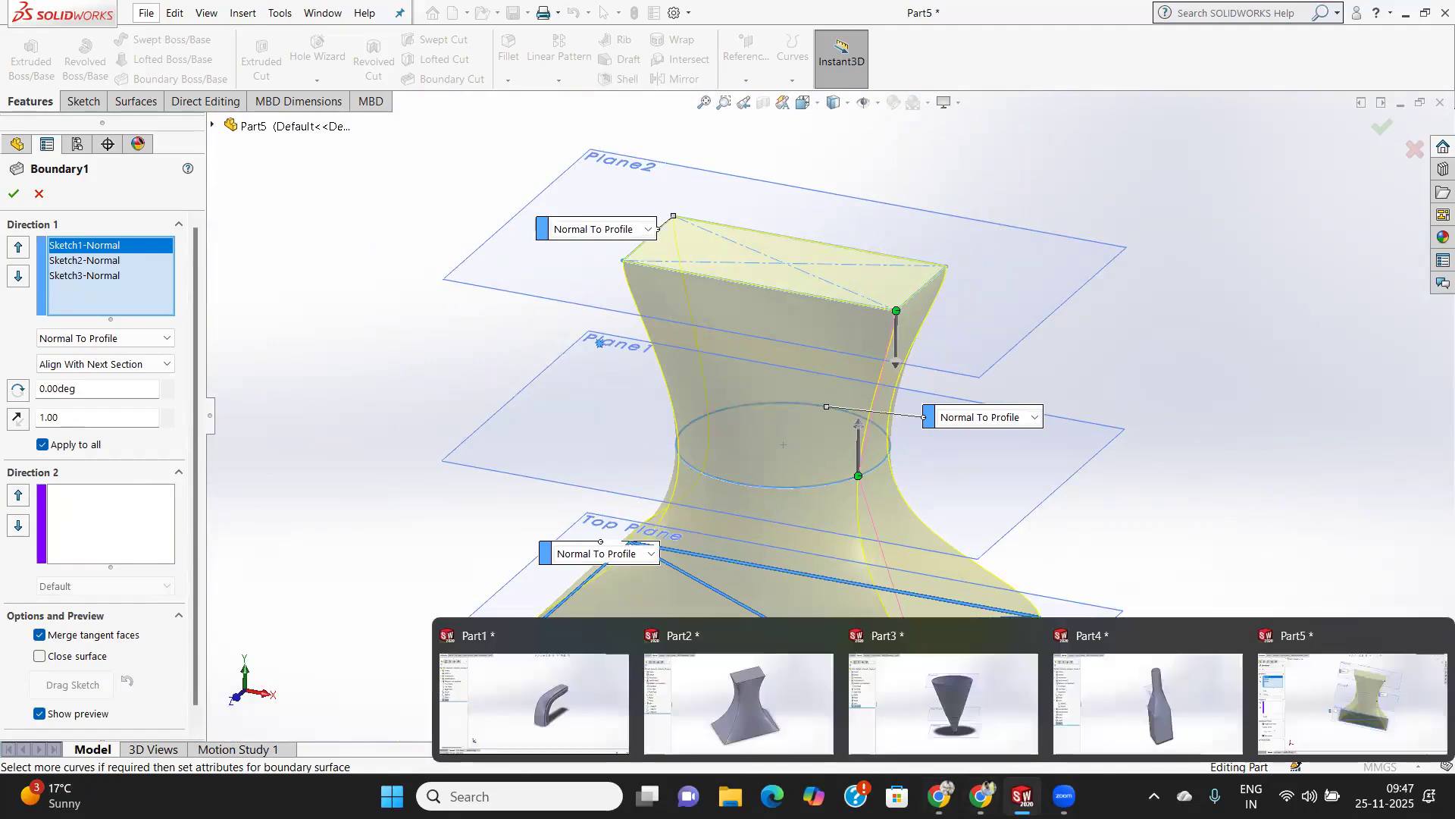
click(768, 672)
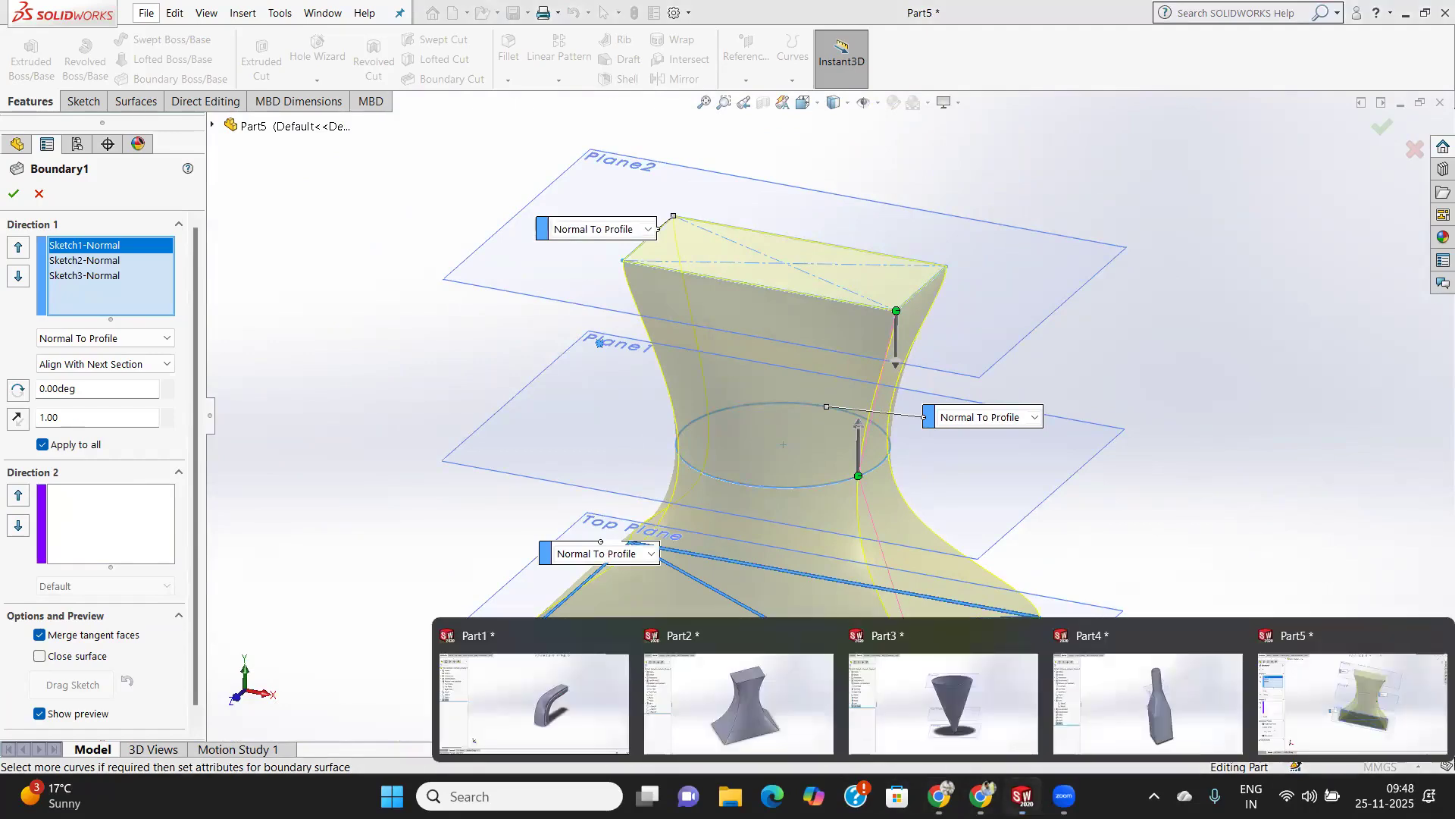
click(734, 711)
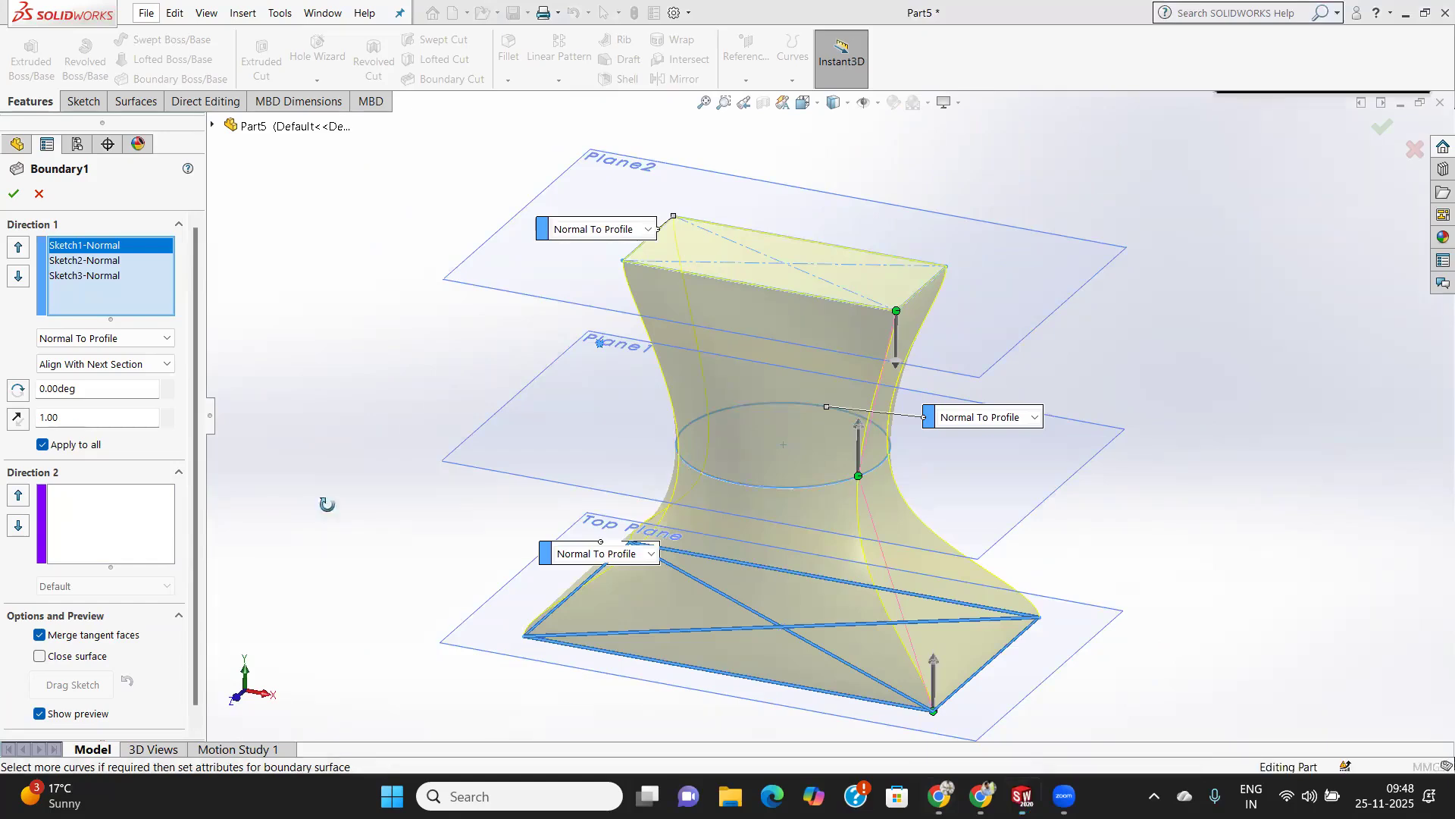
Accept the edited Boundary1 feature with its current Direction 1 tangency settings.
middle_drag(327, 504, 257, 438)
click(151, 339)
click(151, 339)
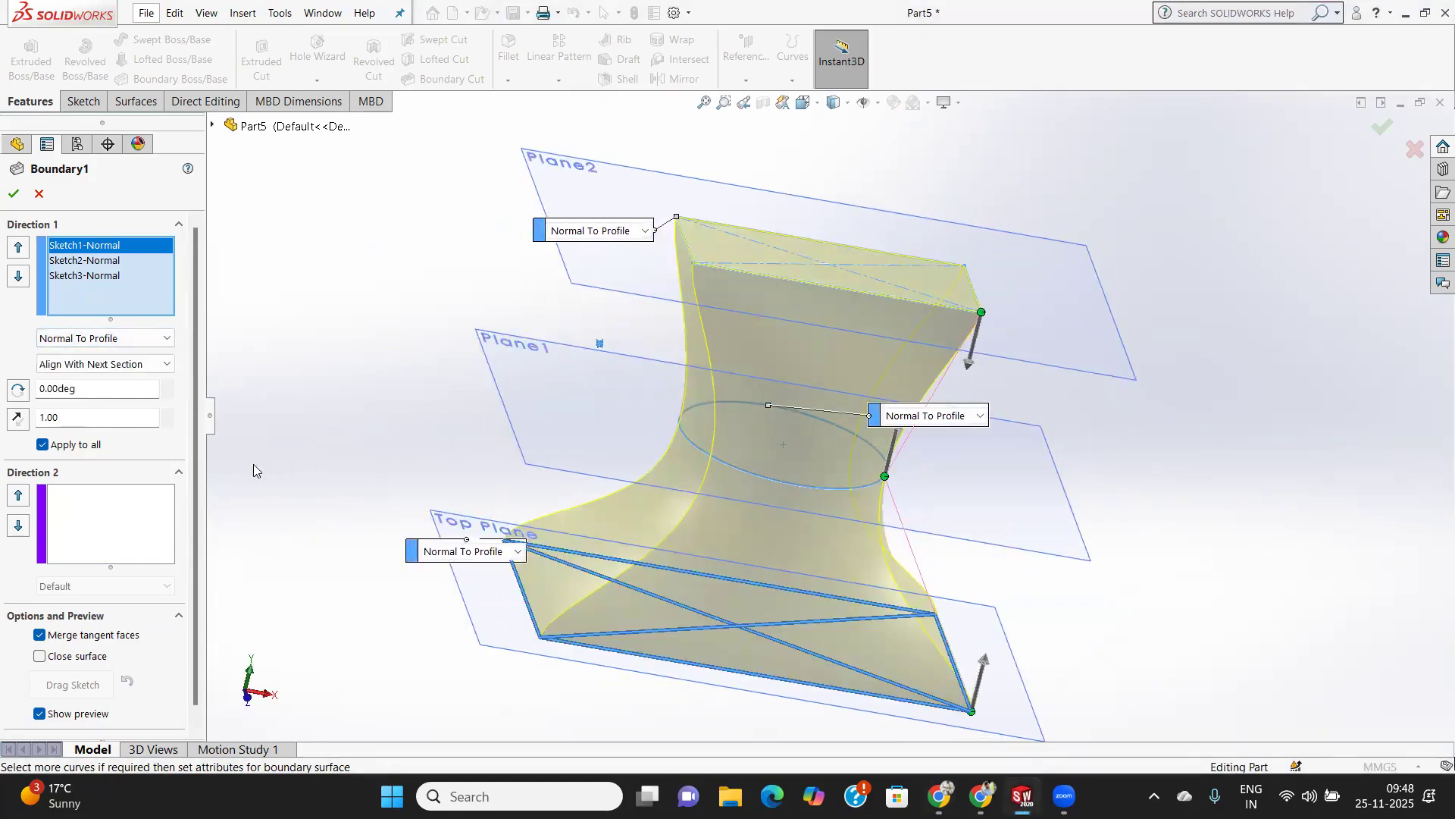
click(13, 195)
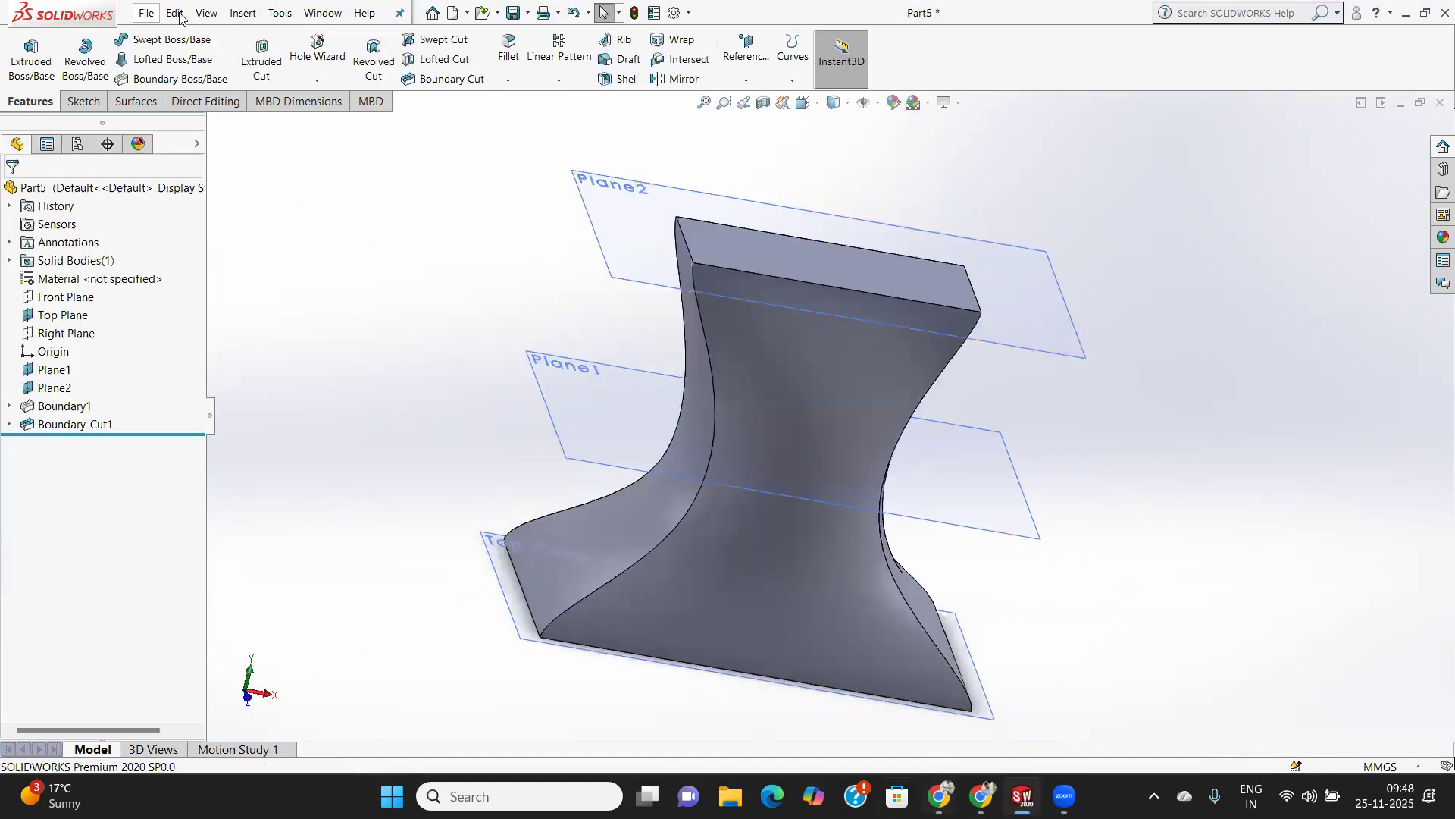
Create a new part document and make its Top Plane visible.
click(144, 13)
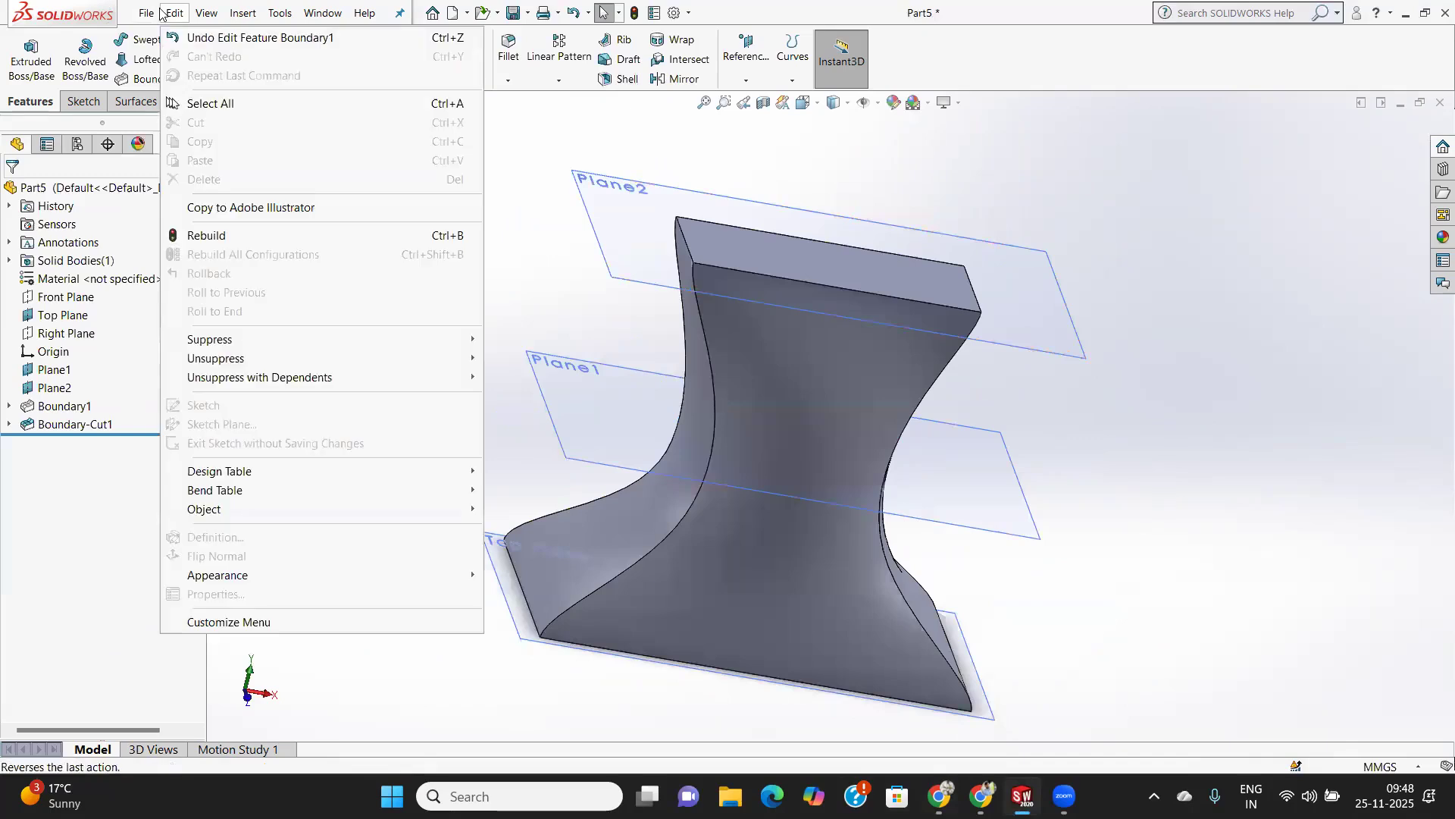
click(170, 40)
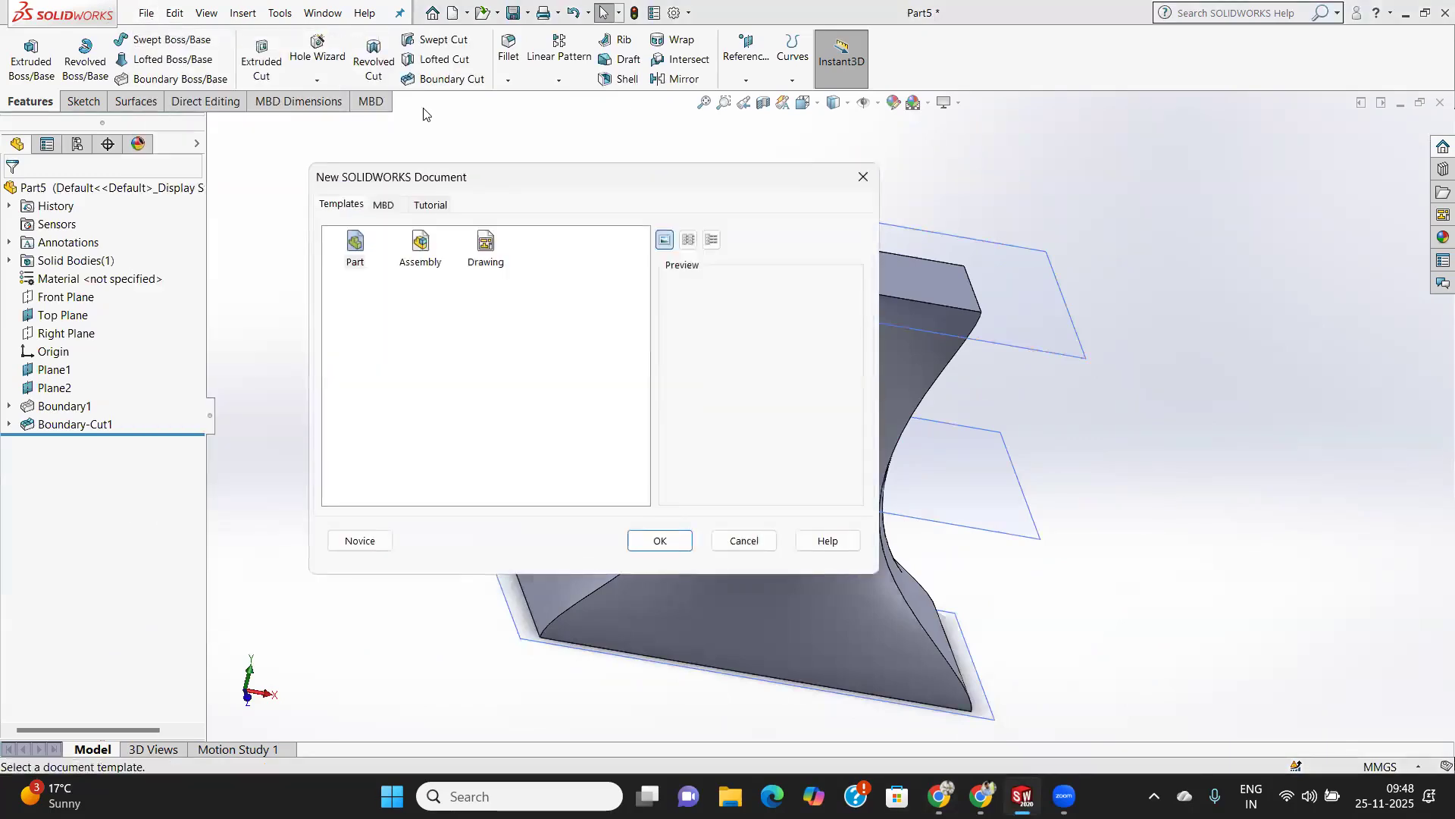
click(665, 541)
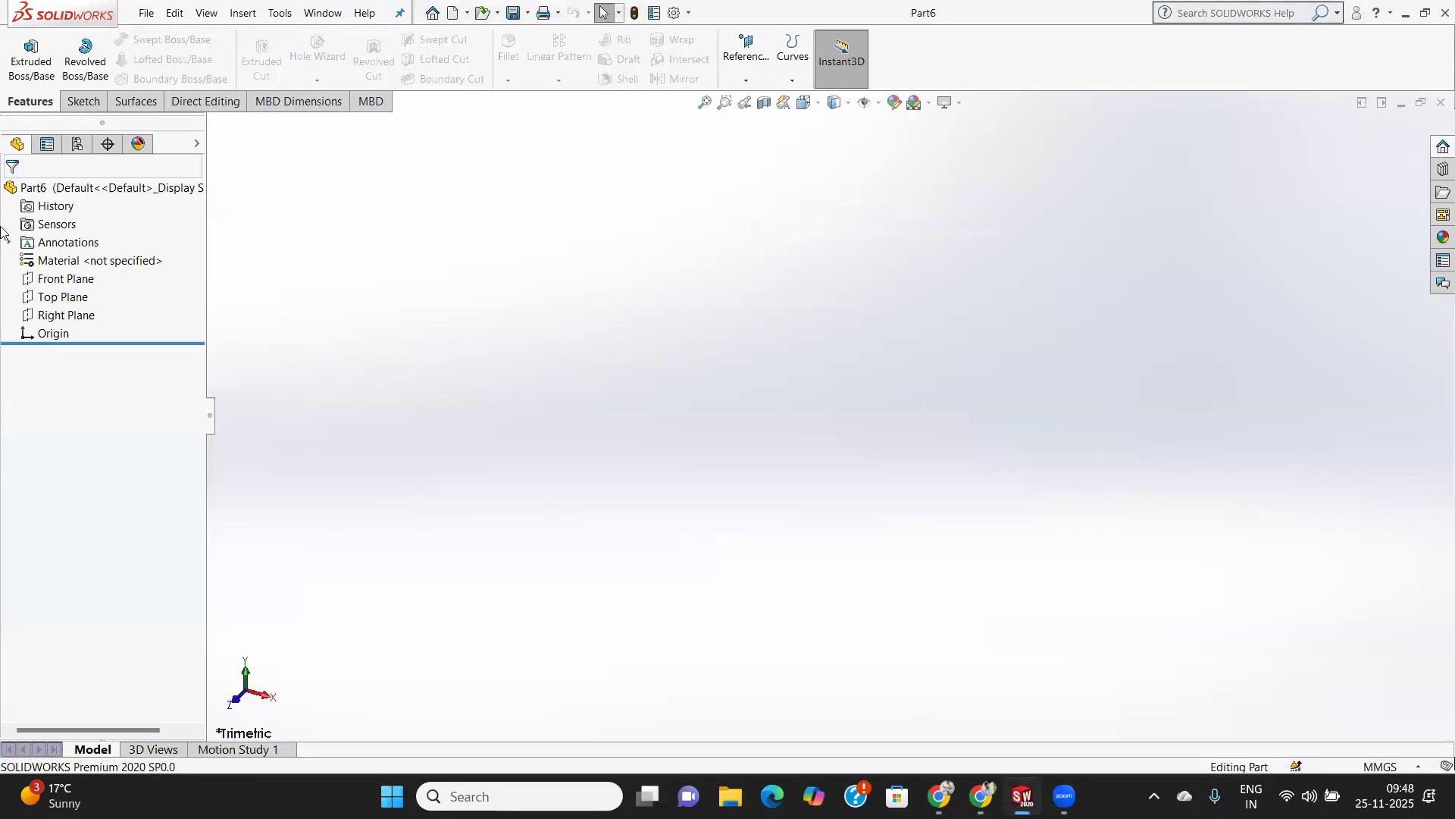
click(66, 298)
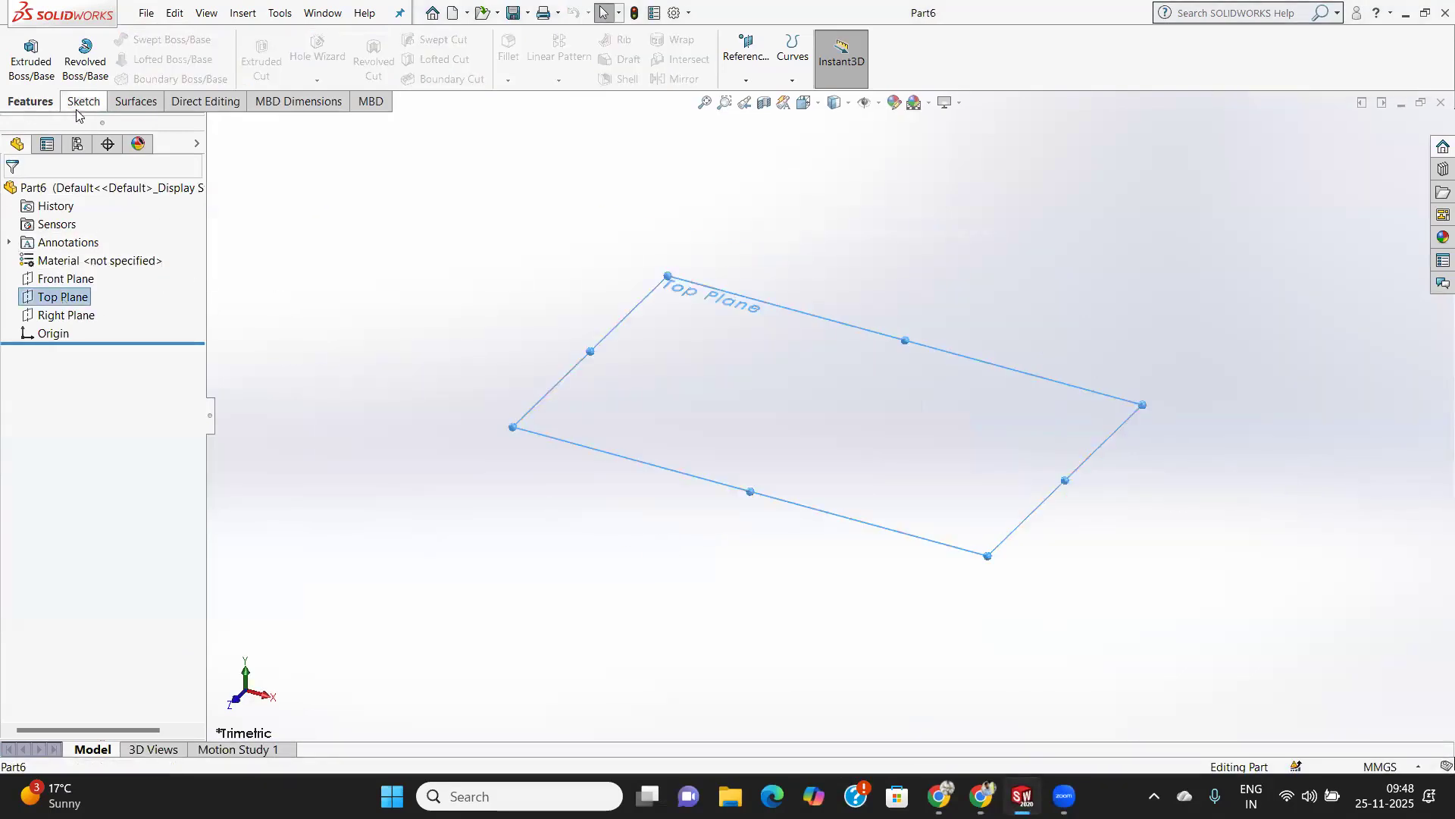
right_click(78, 305)
click(111, 277)
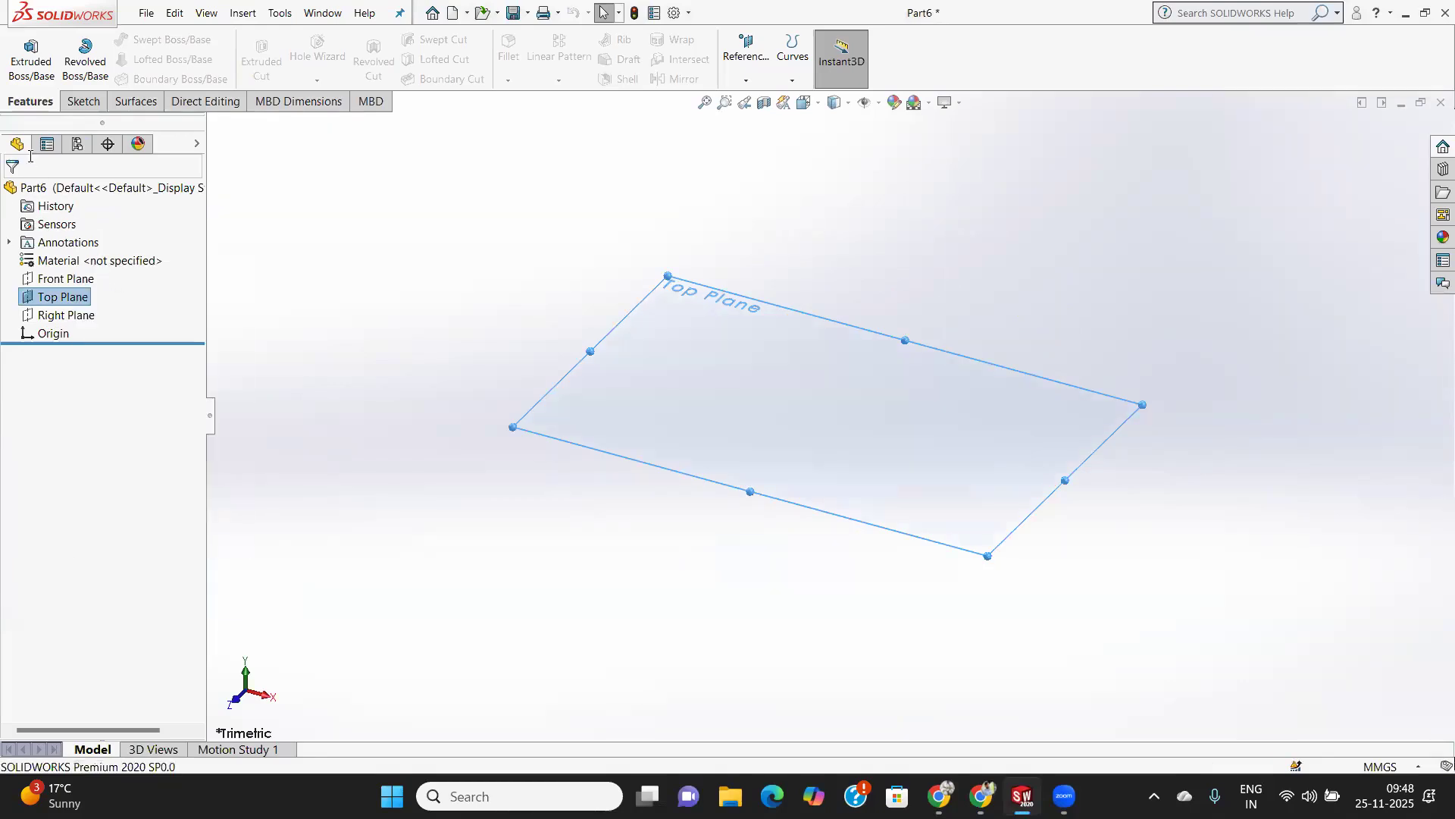
Create two reference planes above the Top Plane, spaced at a 60 mm offset.
click(745, 80)
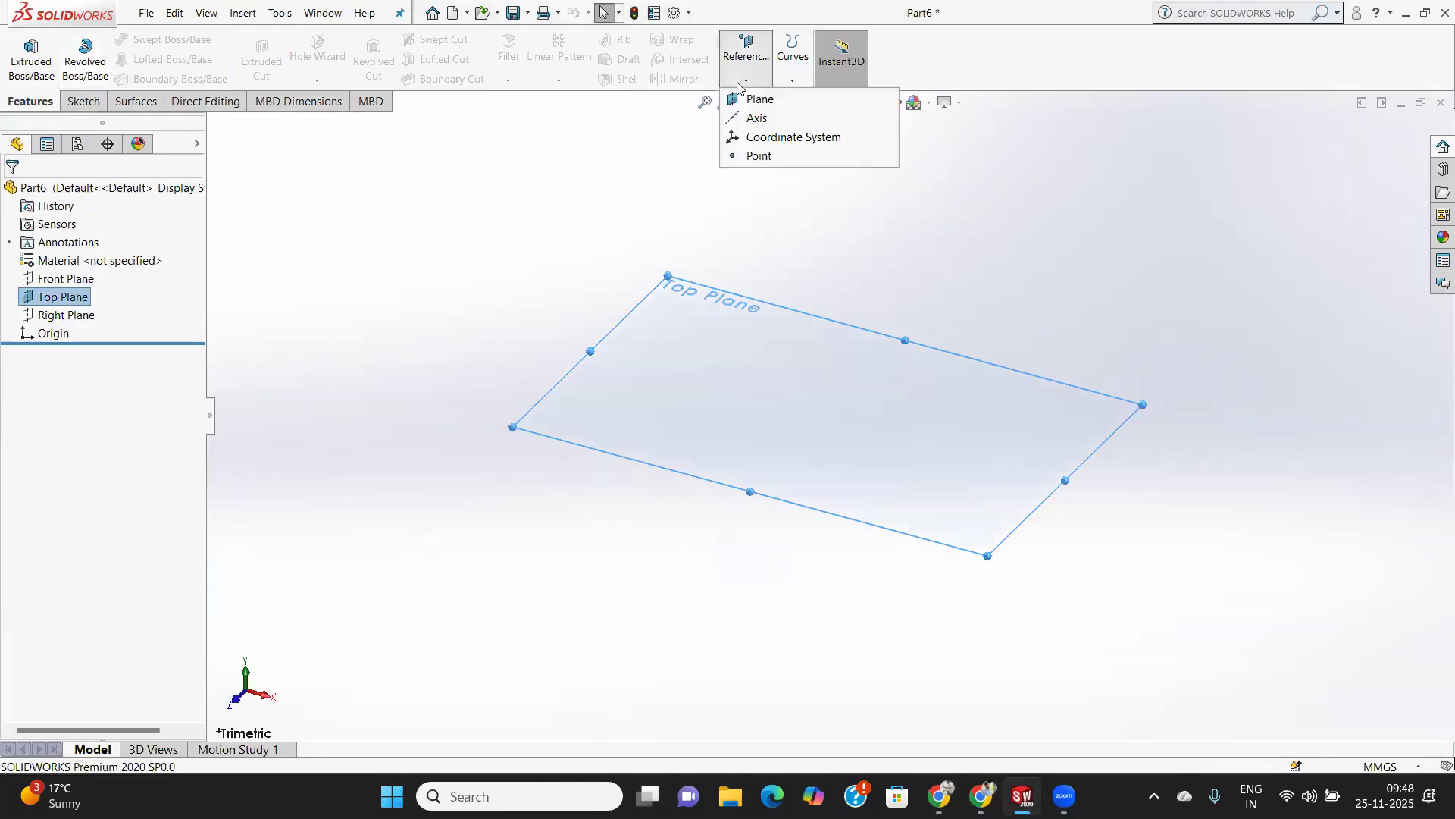
click(781, 101)
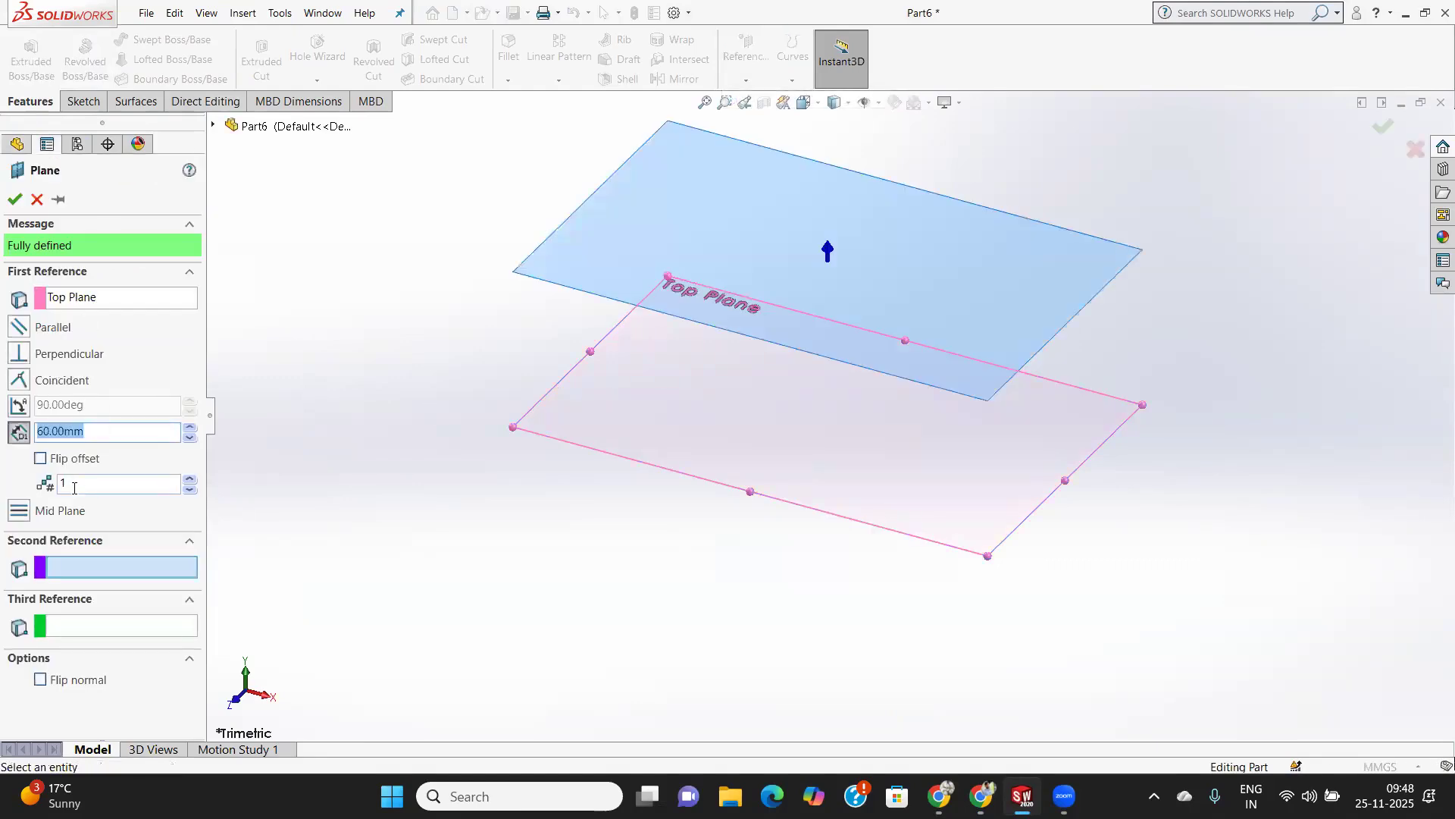
click(73, 486)
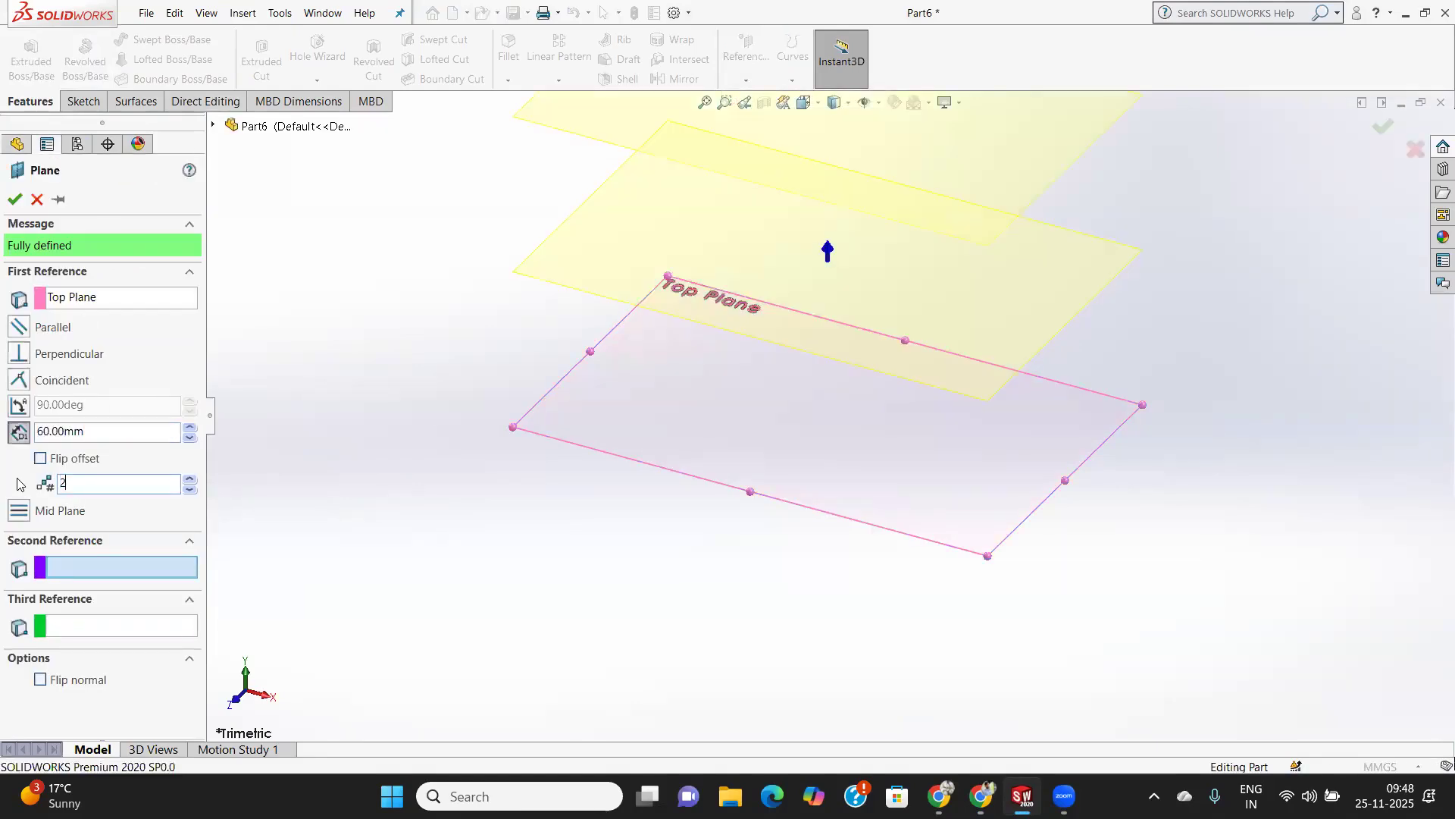
click(14, 199)
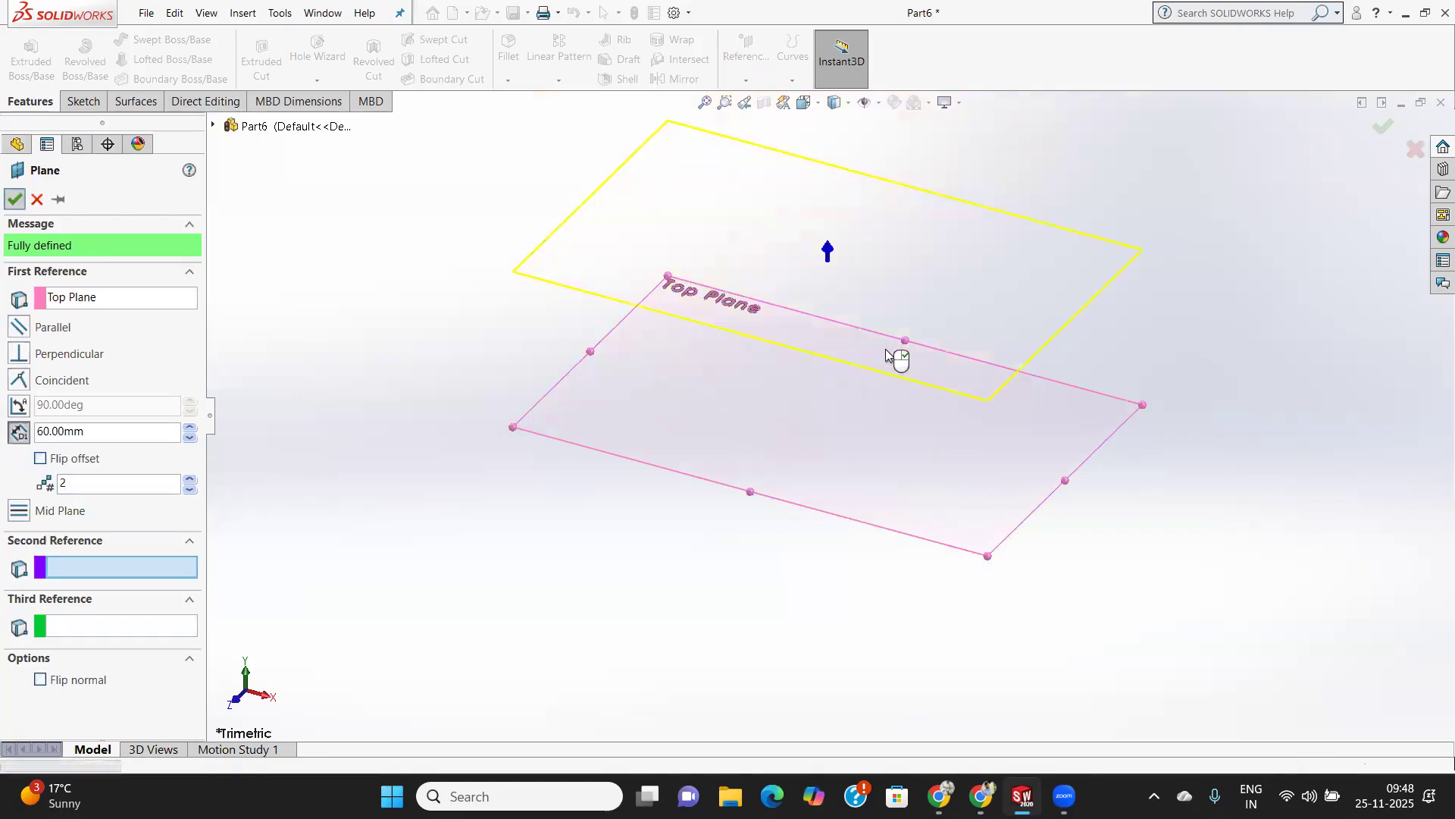
Sketch a center rectangle about 156 mm by 77 mm on the Top Plane, centred on the origin.
click(84, 101)
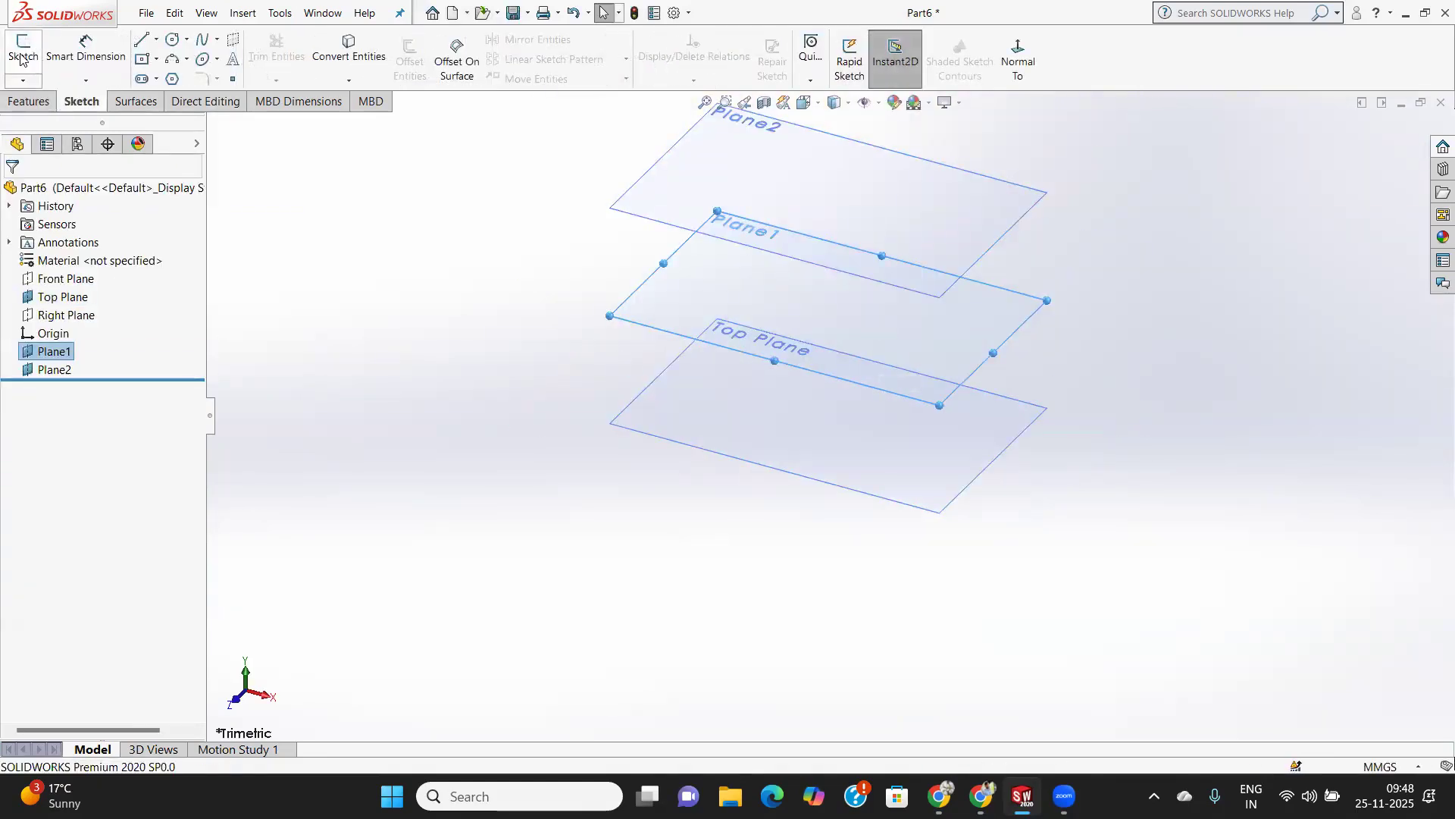
click(896, 459)
click(31, 50)
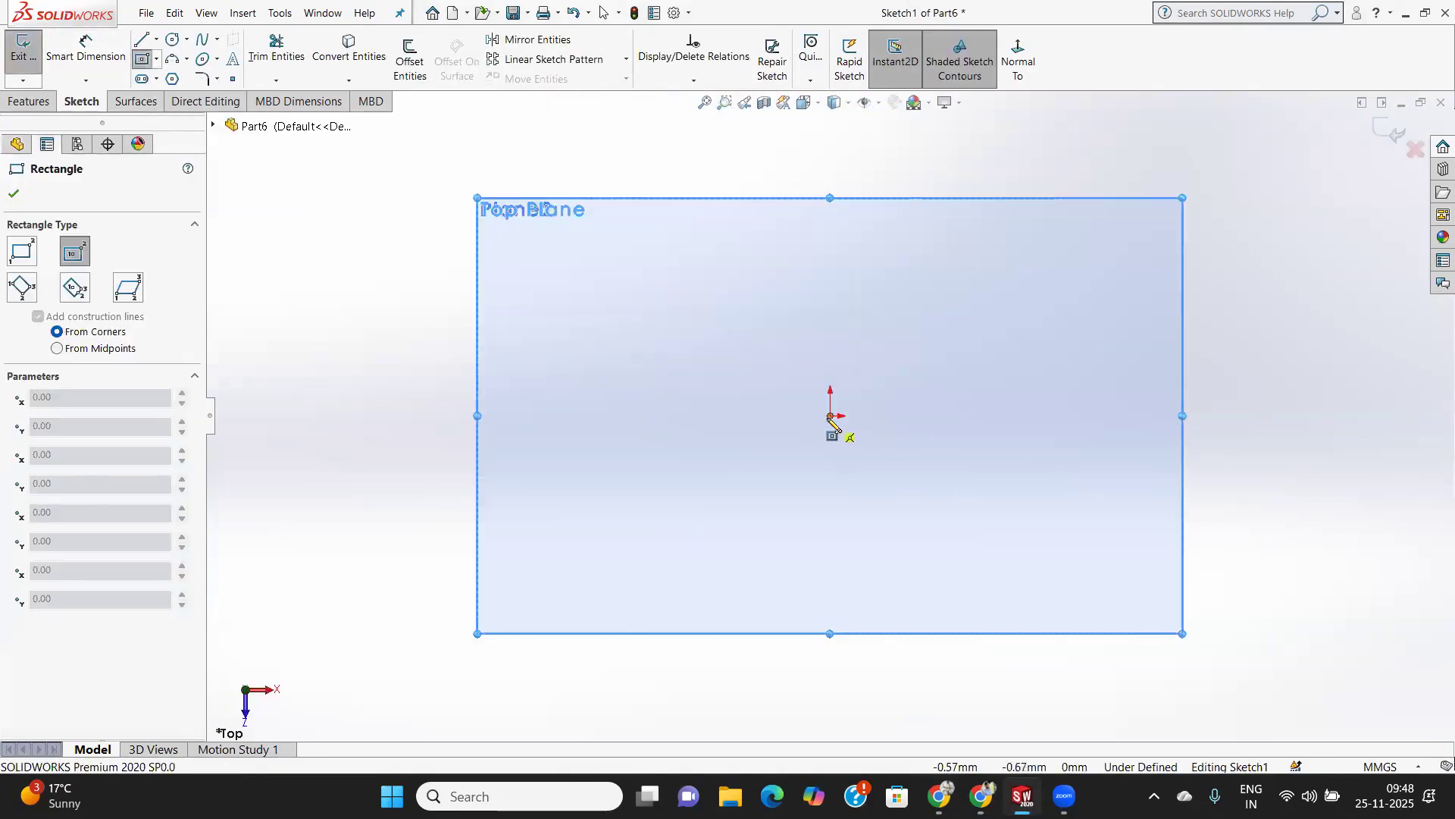
click(830, 416)
click(1139, 568)
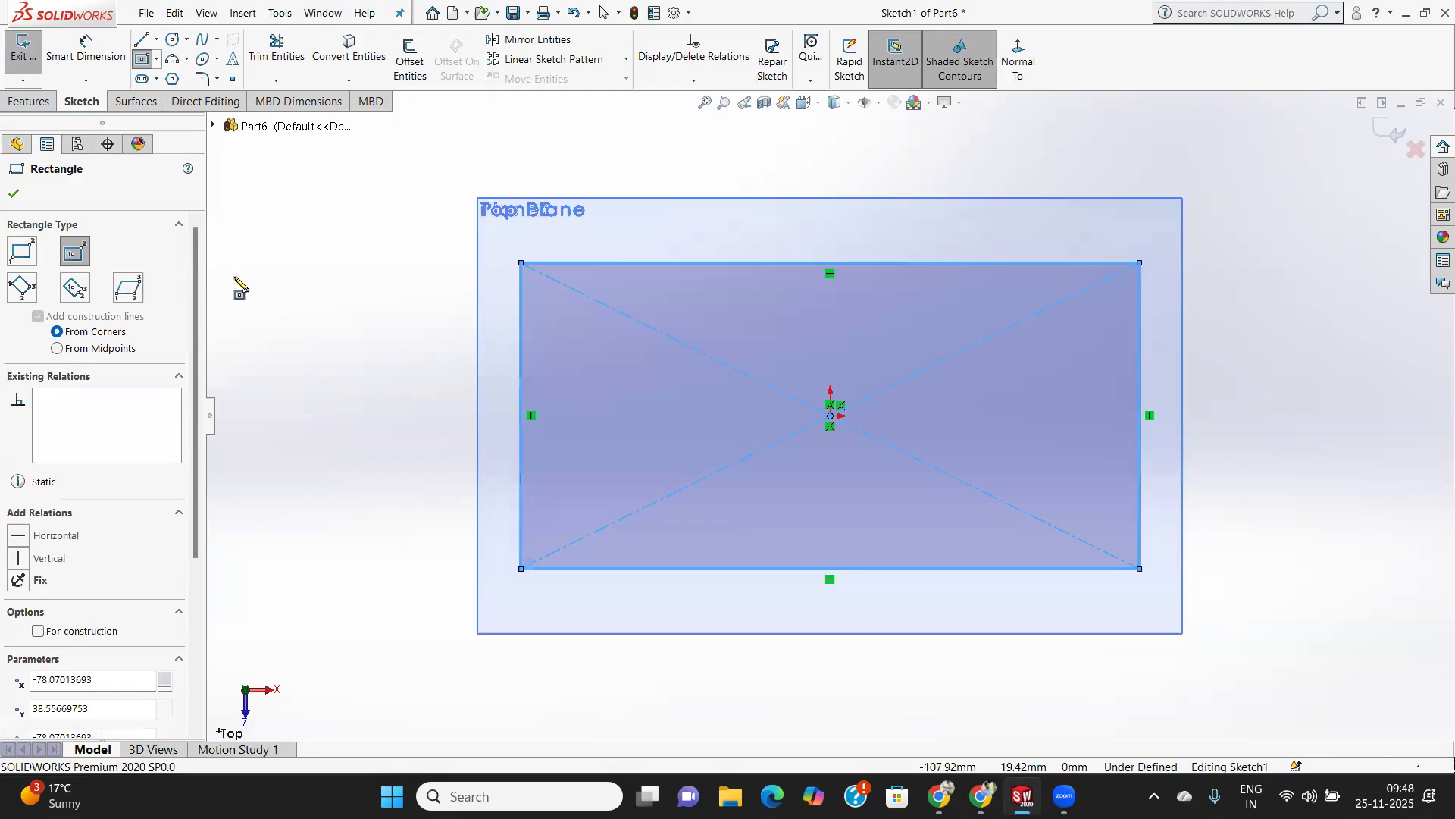
click(15, 194)
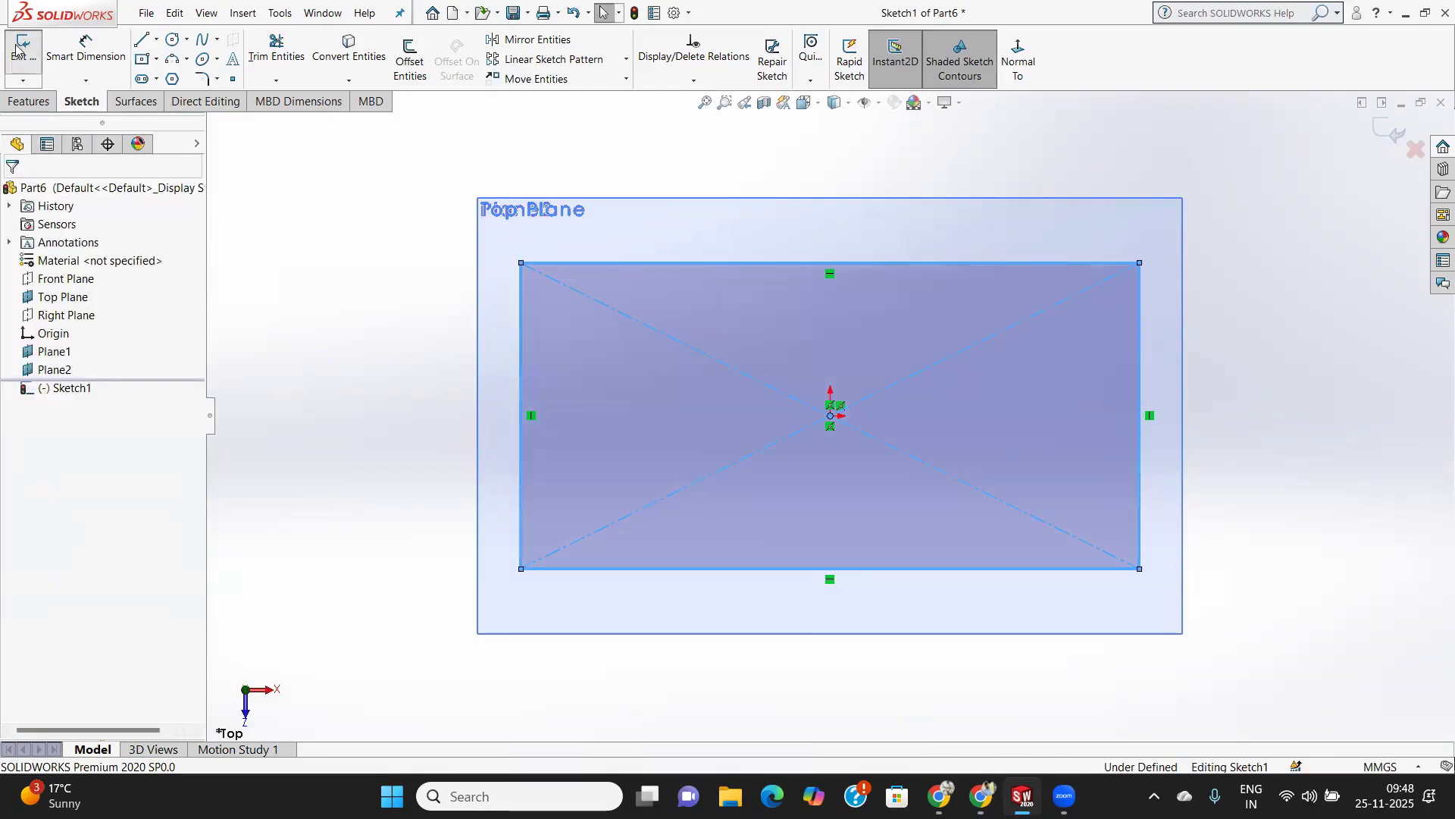
Sketch a circle of about 30 mm radius on Plane1, centred on the origin, and exit the sketch.
click(75, 353)
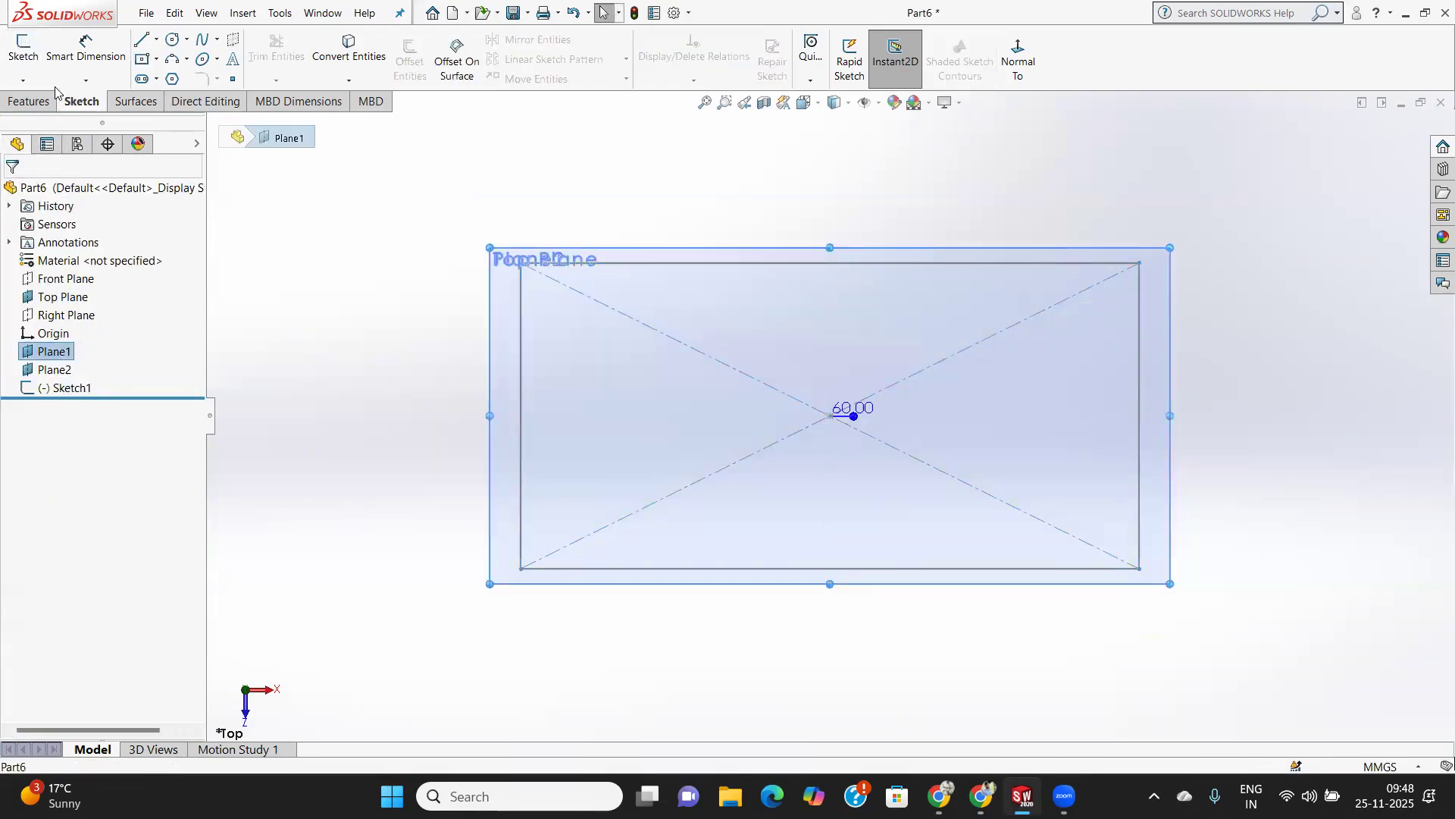
click(38, 57)
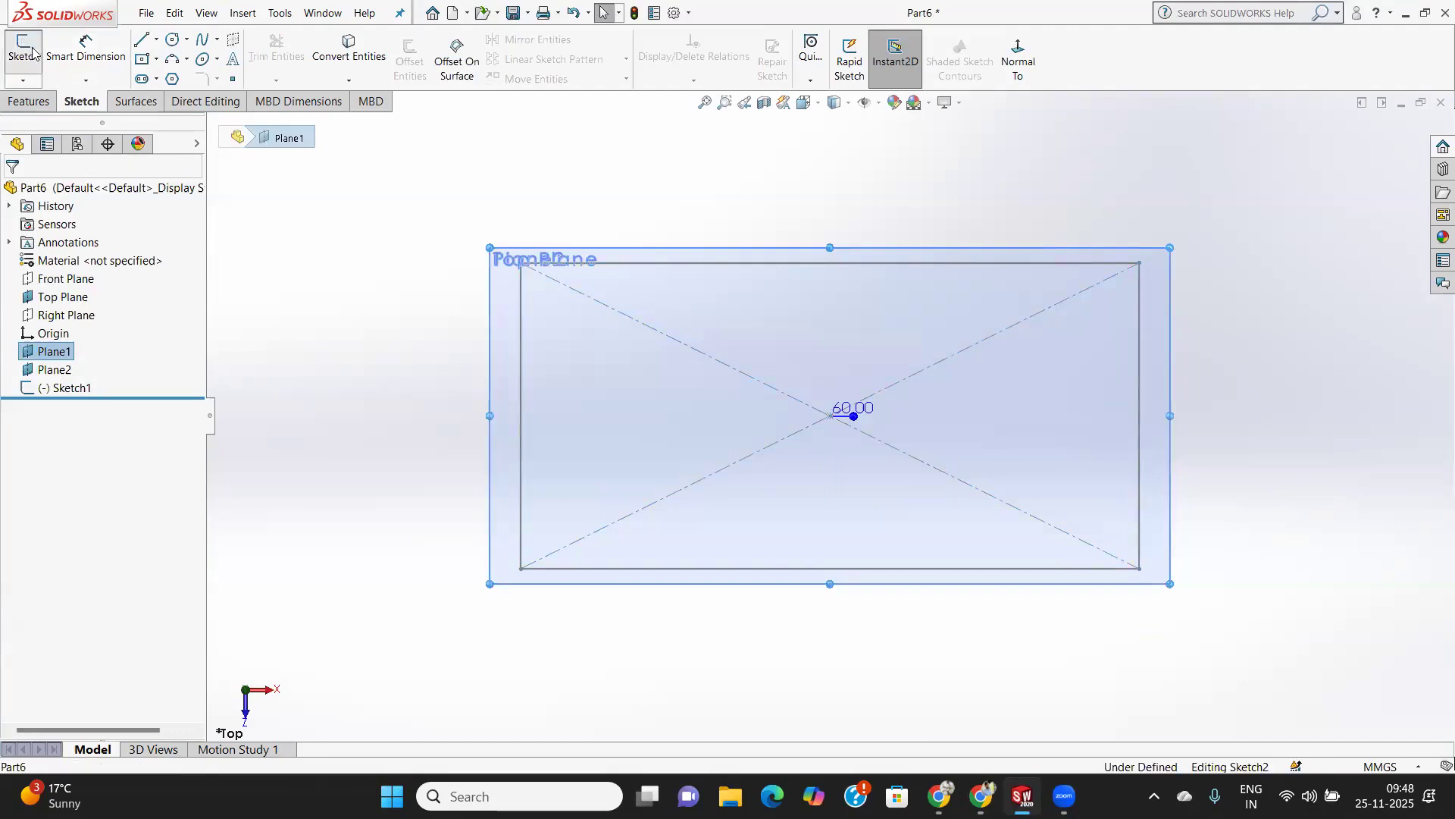
click(174, 40)
click(831, 415)
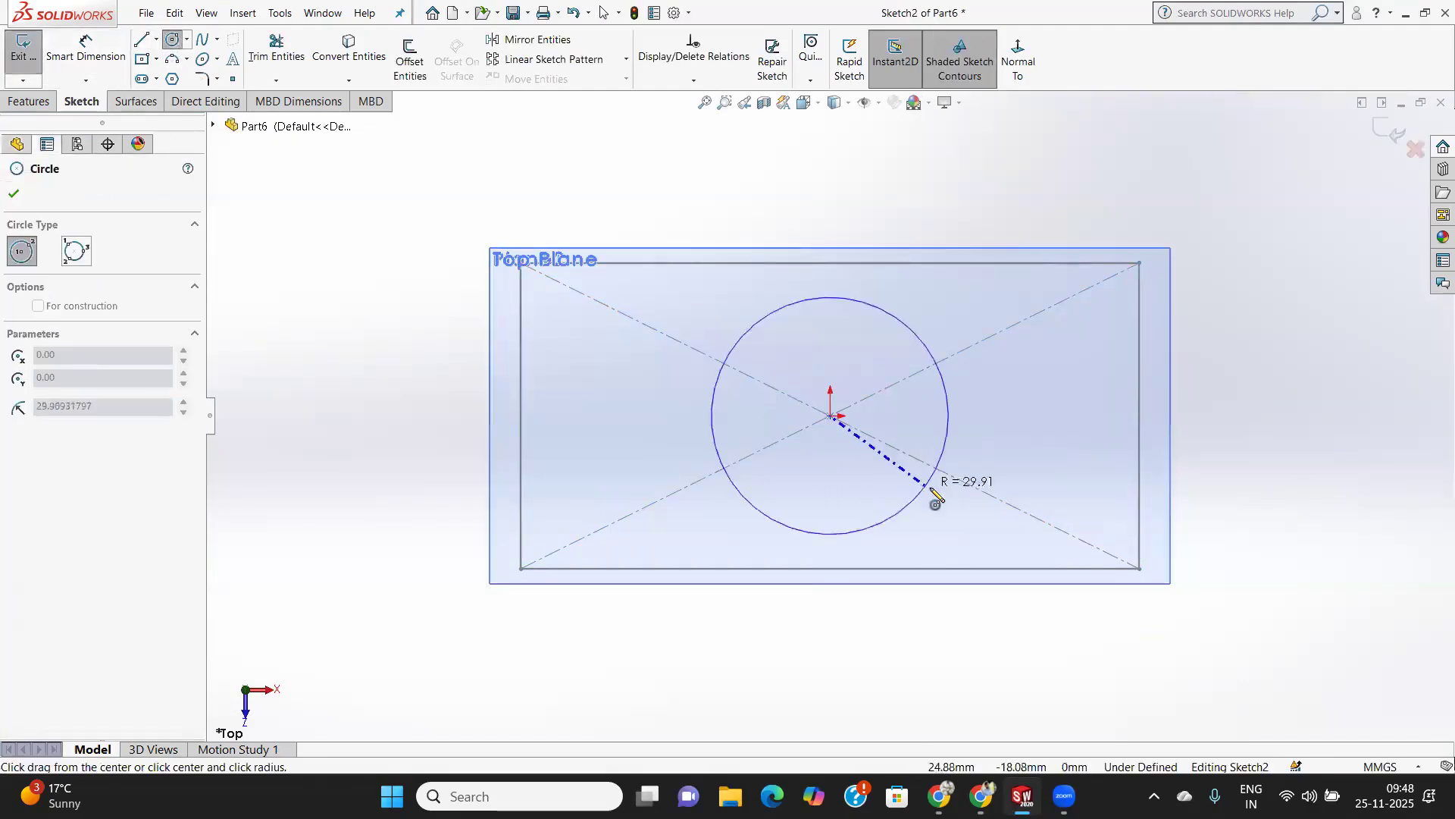
click(933, 493)
click(13, 194)
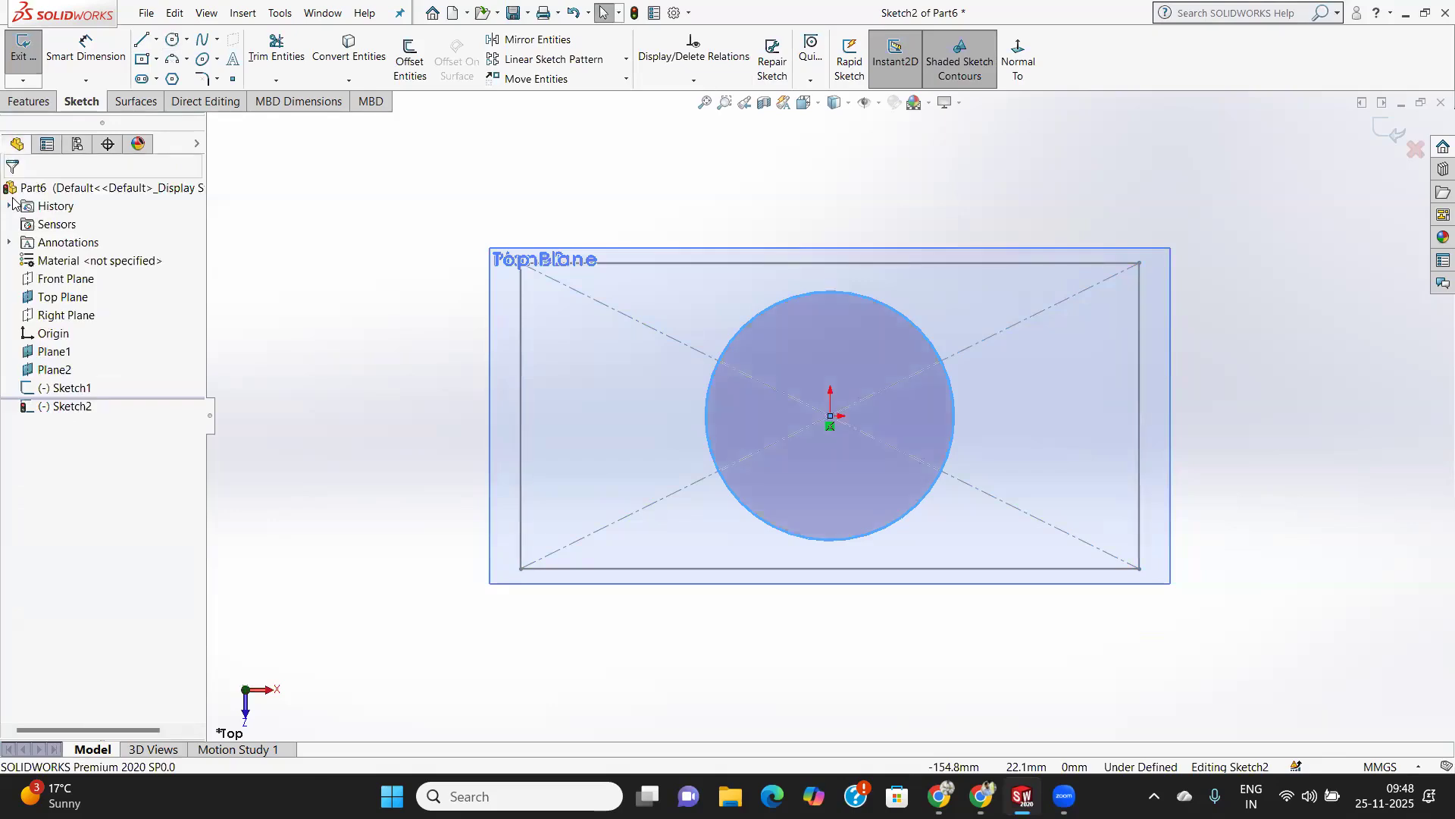
click(23, 47)
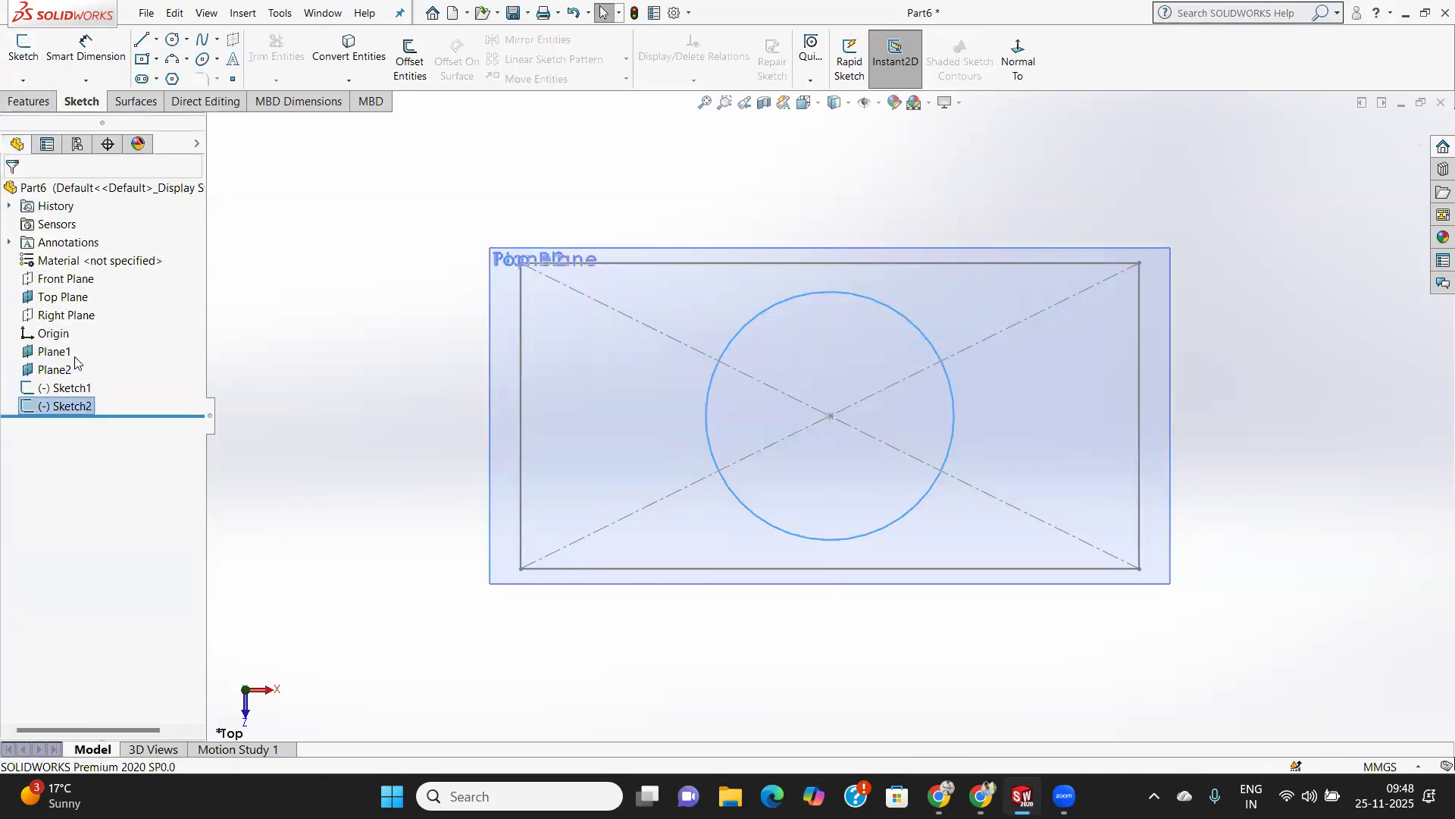
Sketch a center rectangle about 91 mm by 38 mm on Plane2, centred on the origin, and exit the sketch.
click(54, 370)
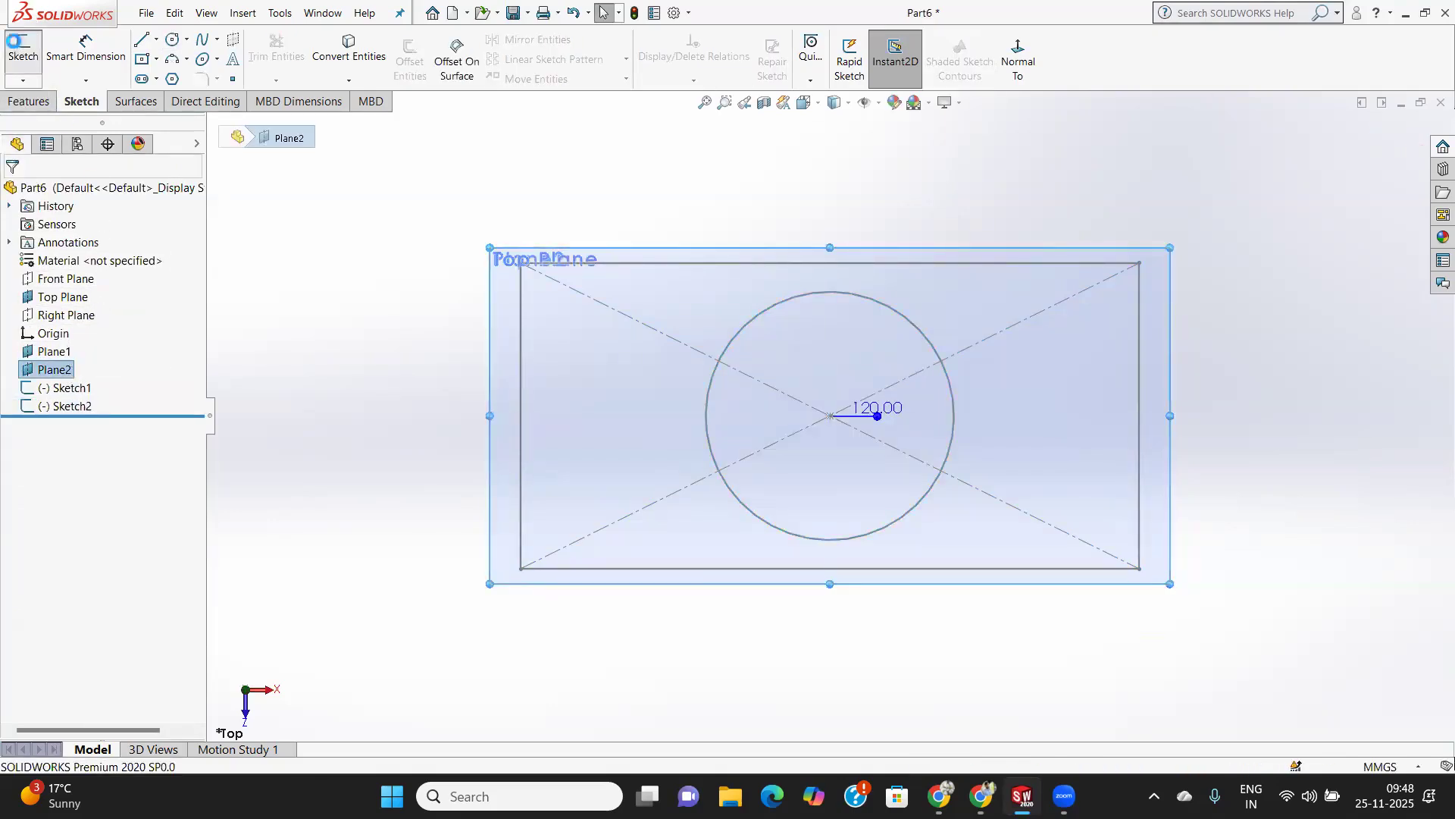
click(22, 47)
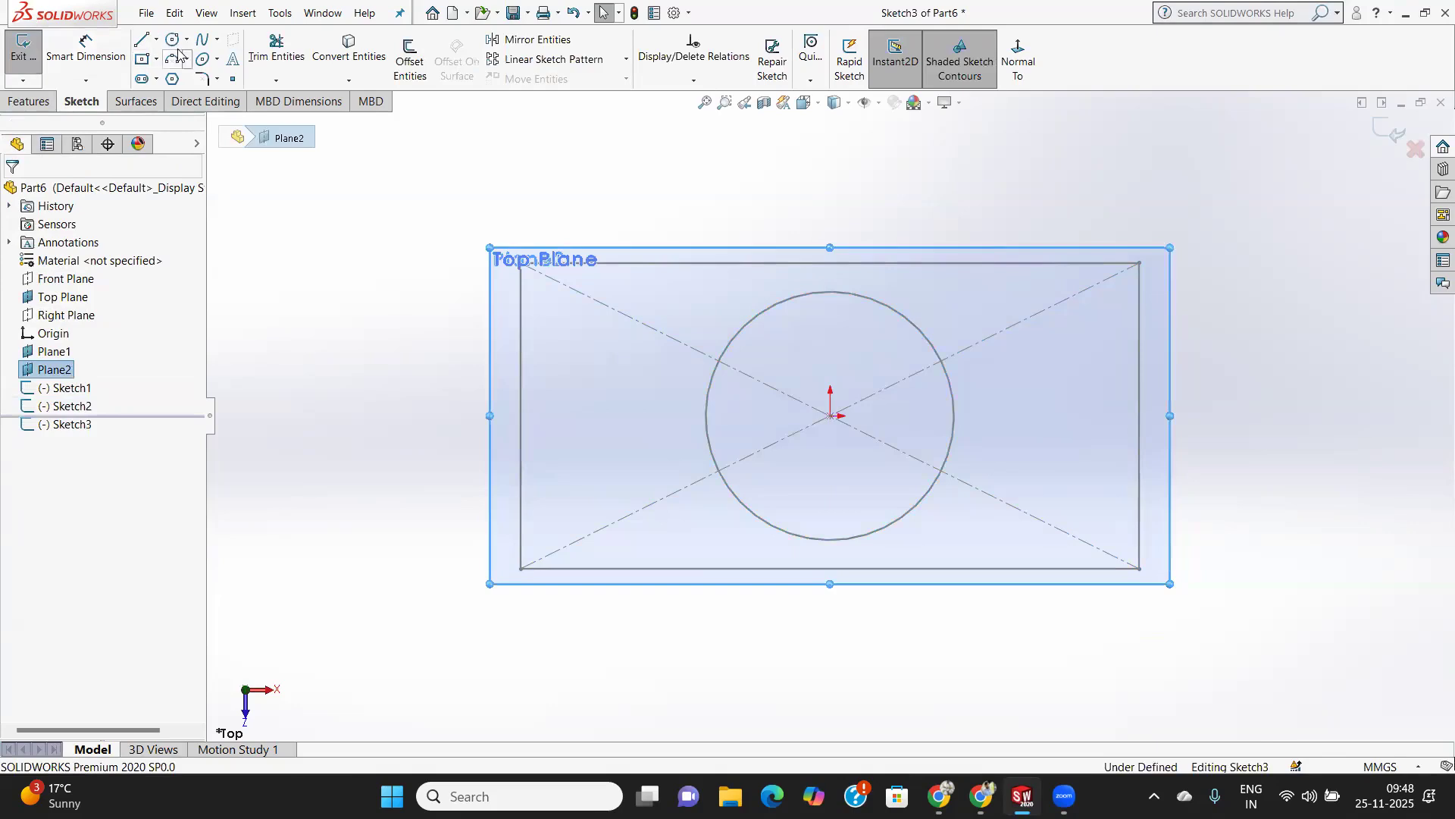
click(830, 416)
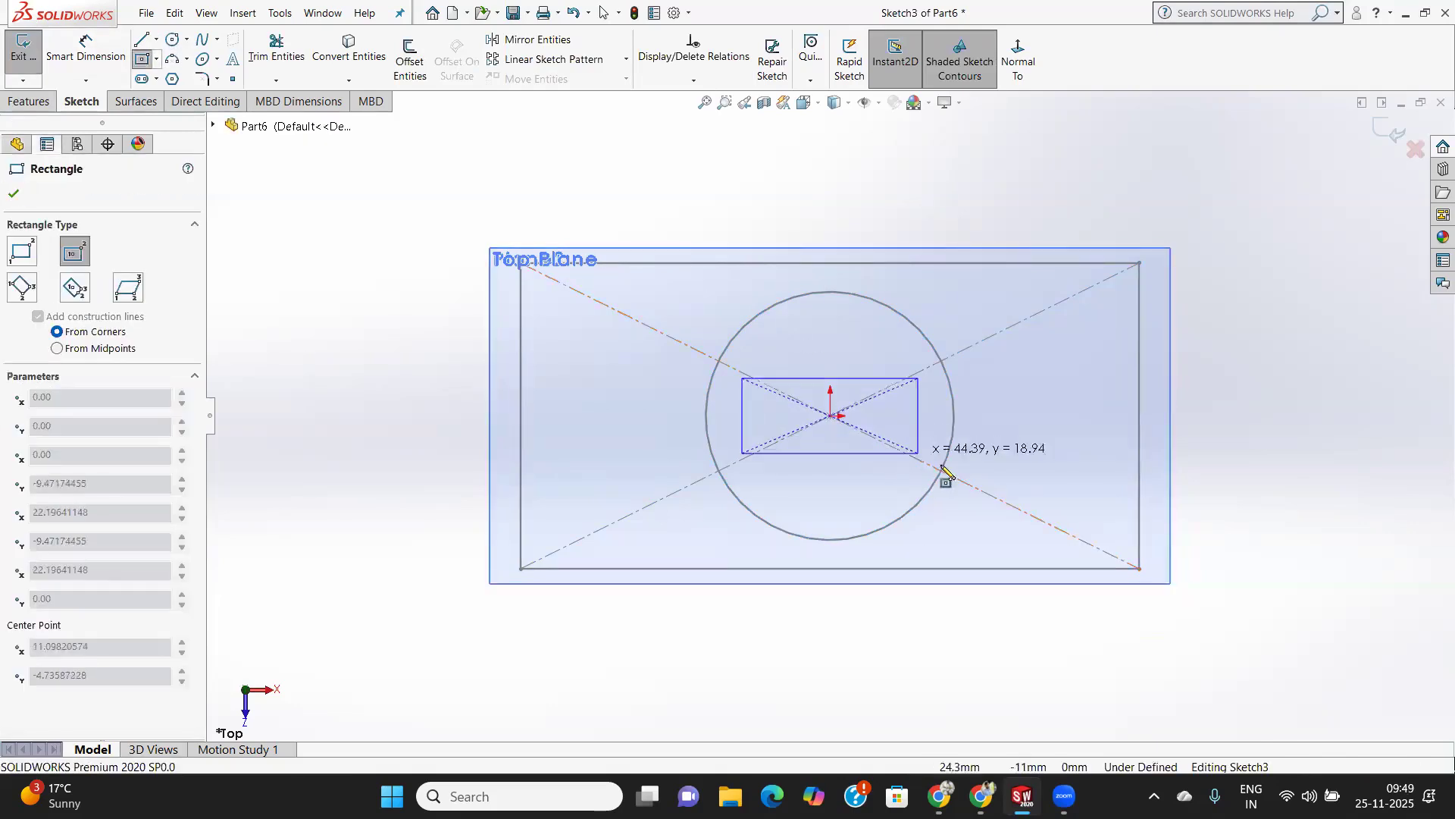
click(1010, 492)
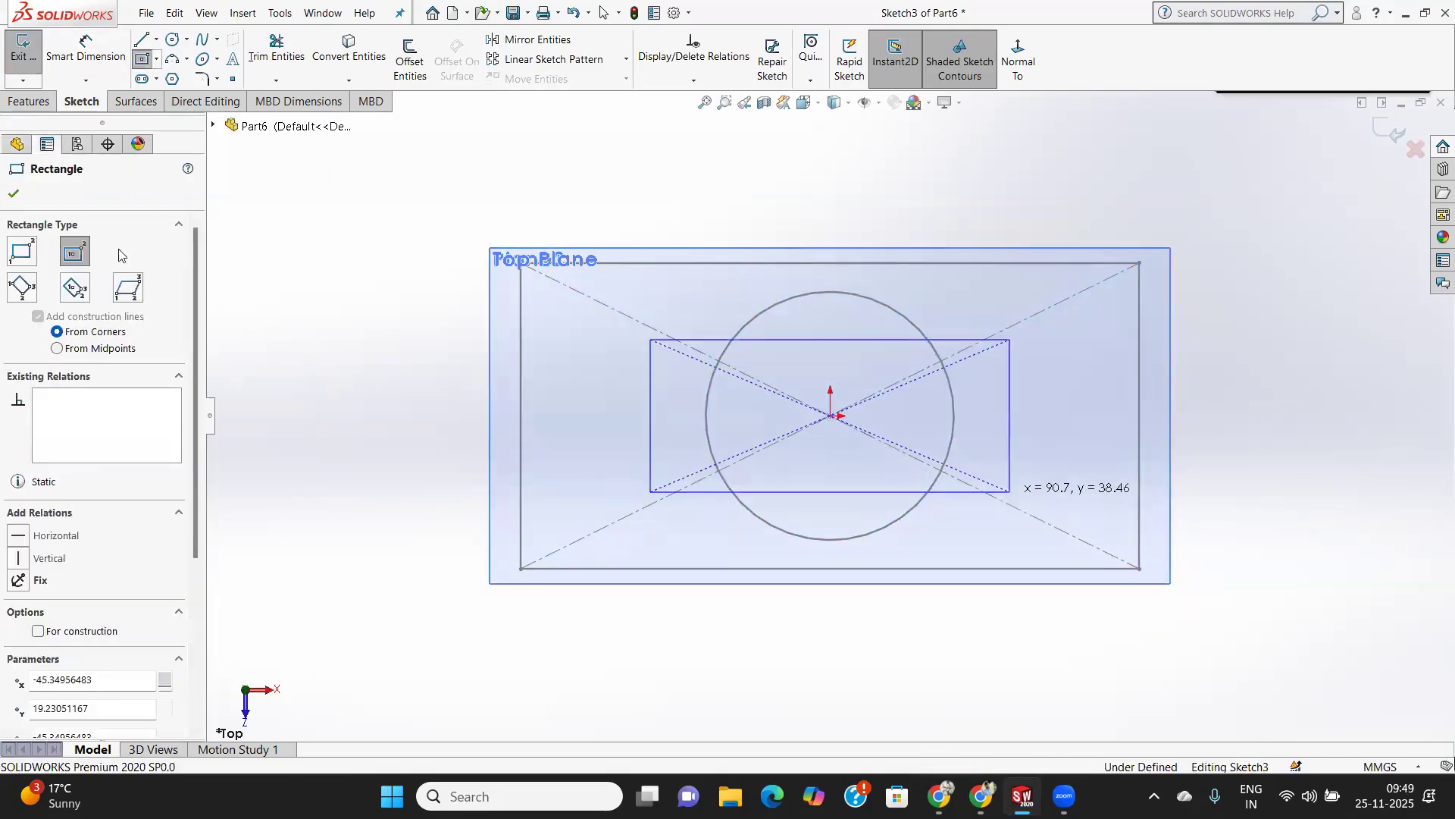
click(14, 193)
middle_drag(828, 503, 1432, 583)
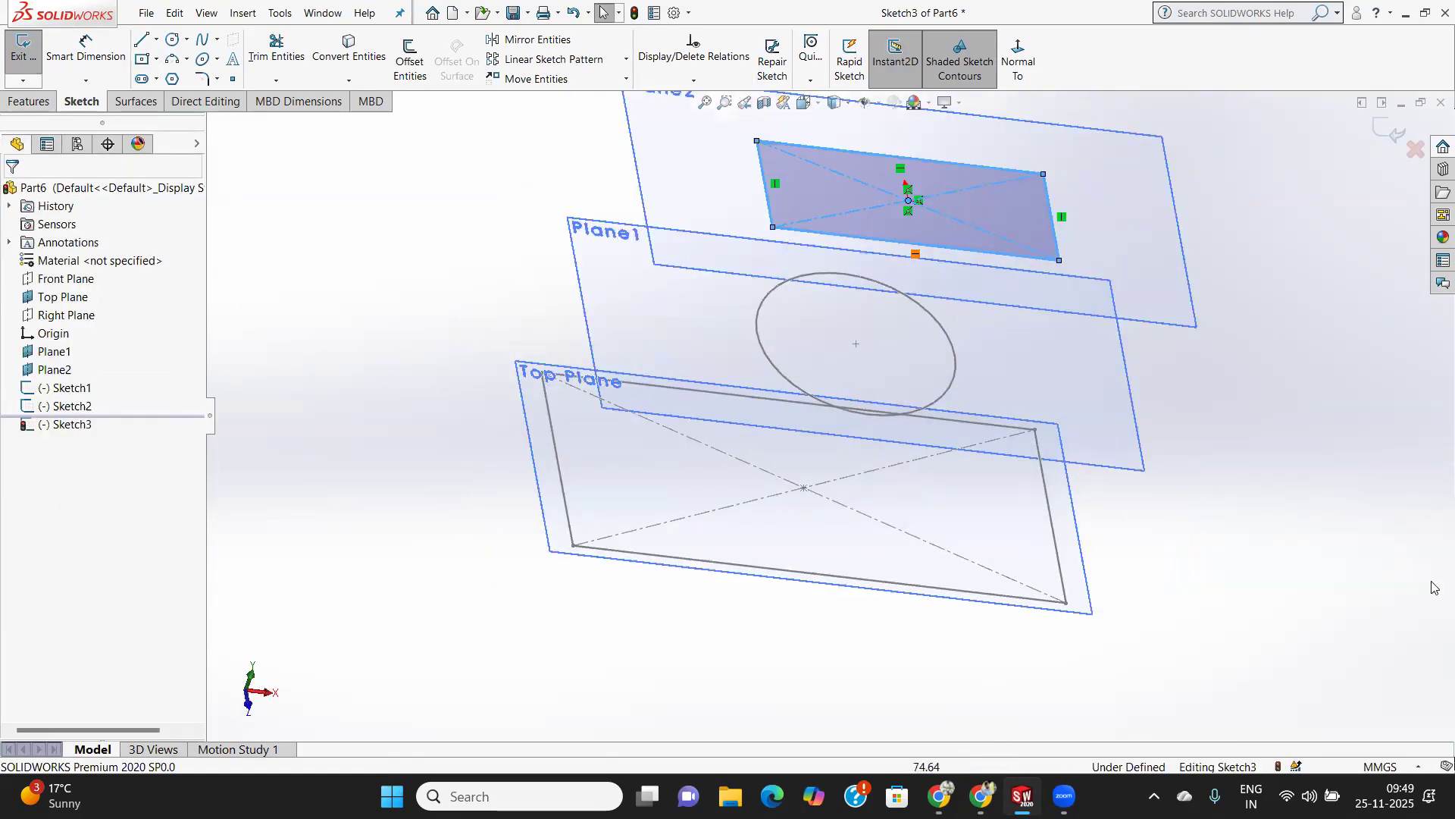
mouse_move(1179, 483)
middle_down()
mouse_move(1186, 397)
mouse_move(1004, 395)
middle_up()
click(21, 39)
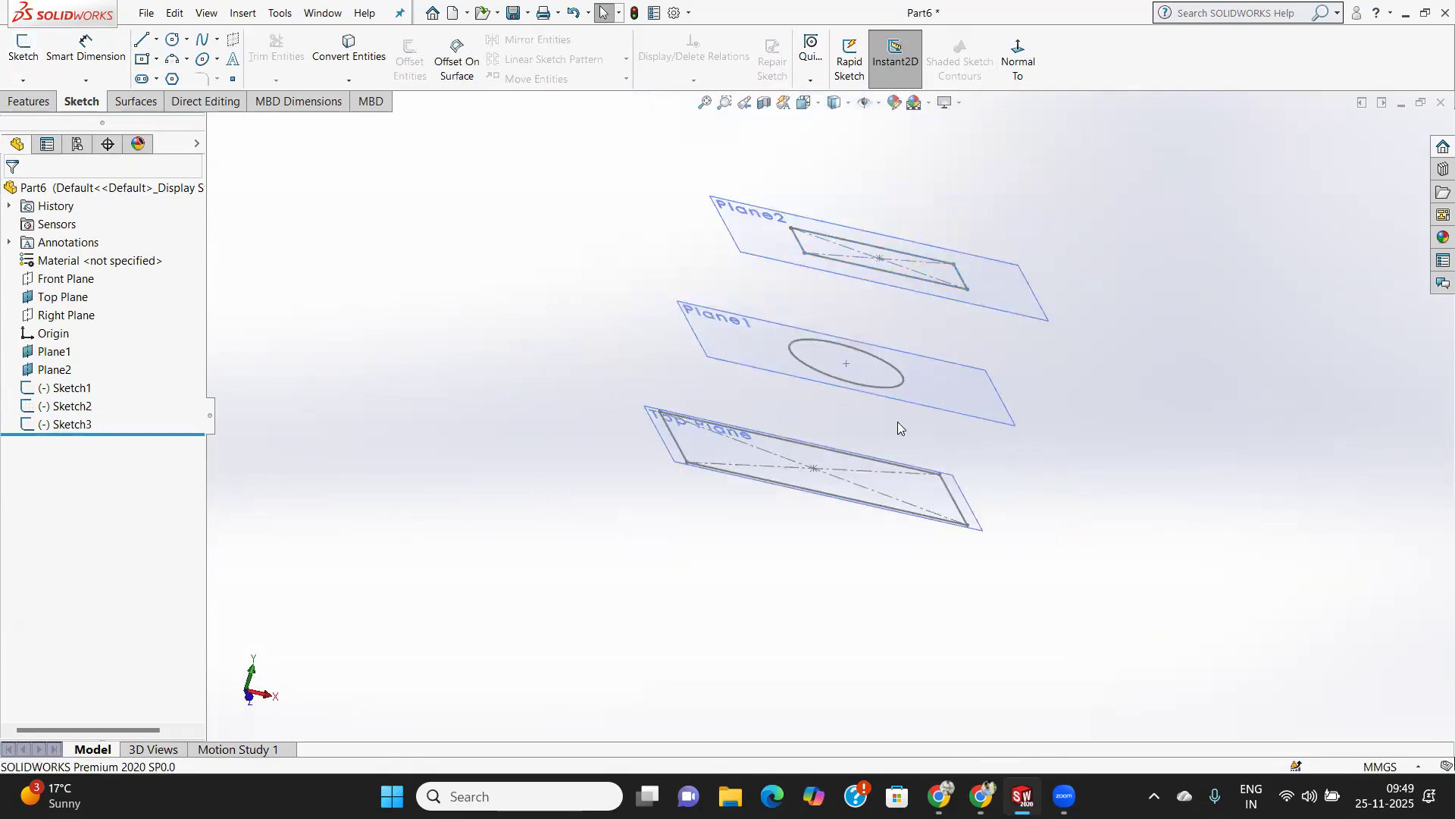
Start a Lofted Boss/Base with the Top Plane rectangle and the Plane1 circle as its first two profiles.
middle_drag(897, 421, 907, 452)
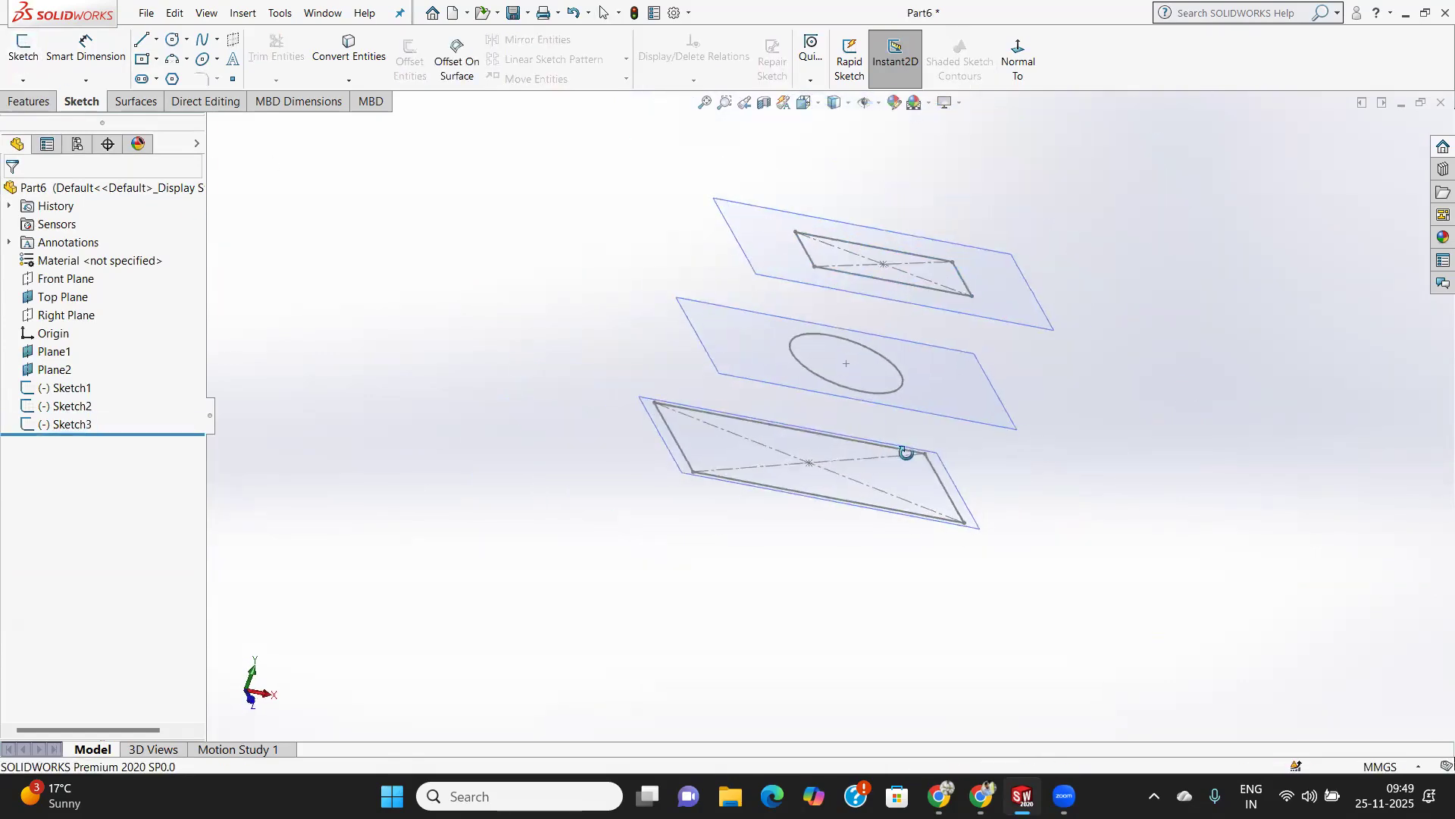
click(28, 101)
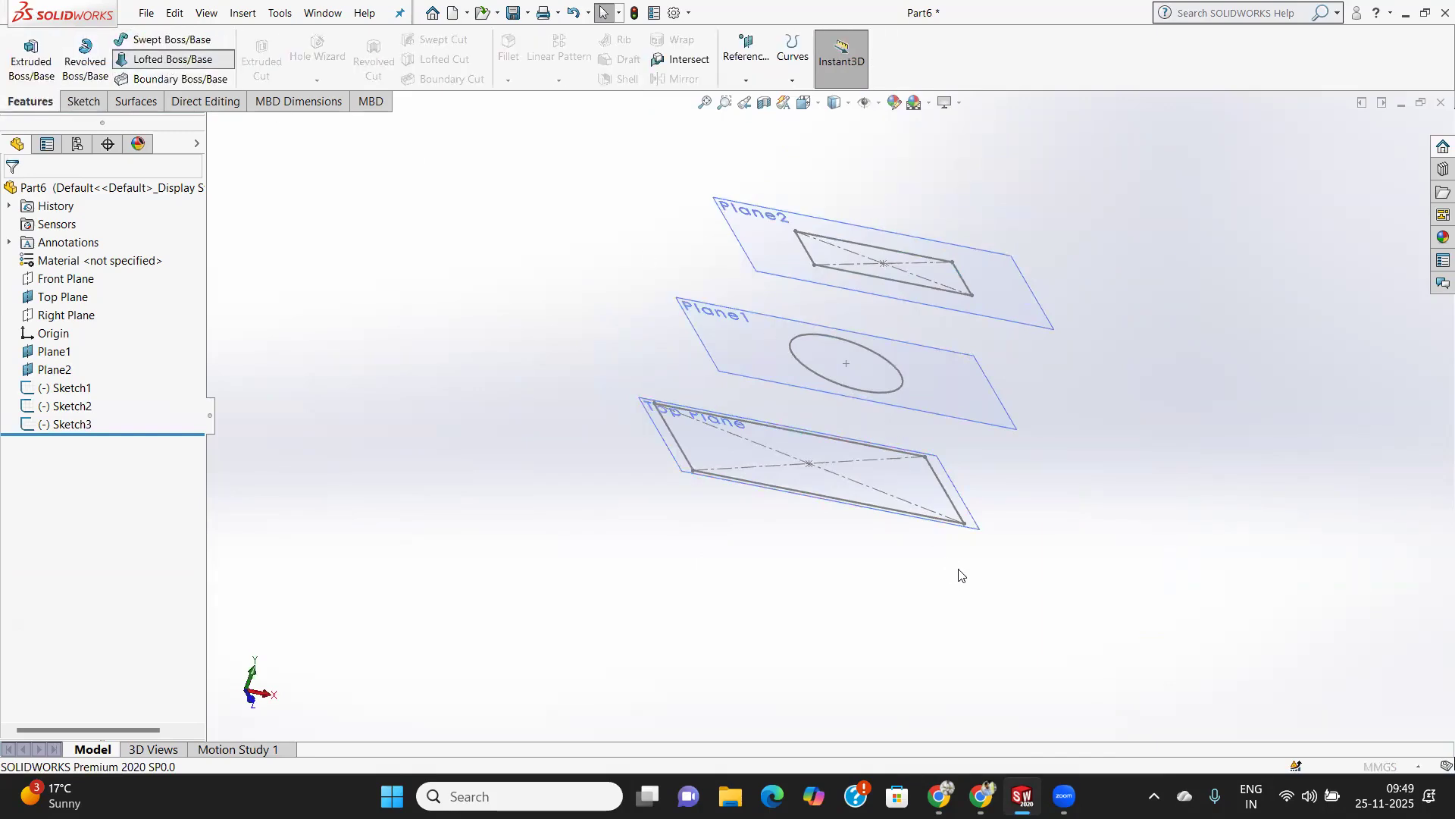
click(870, 508)
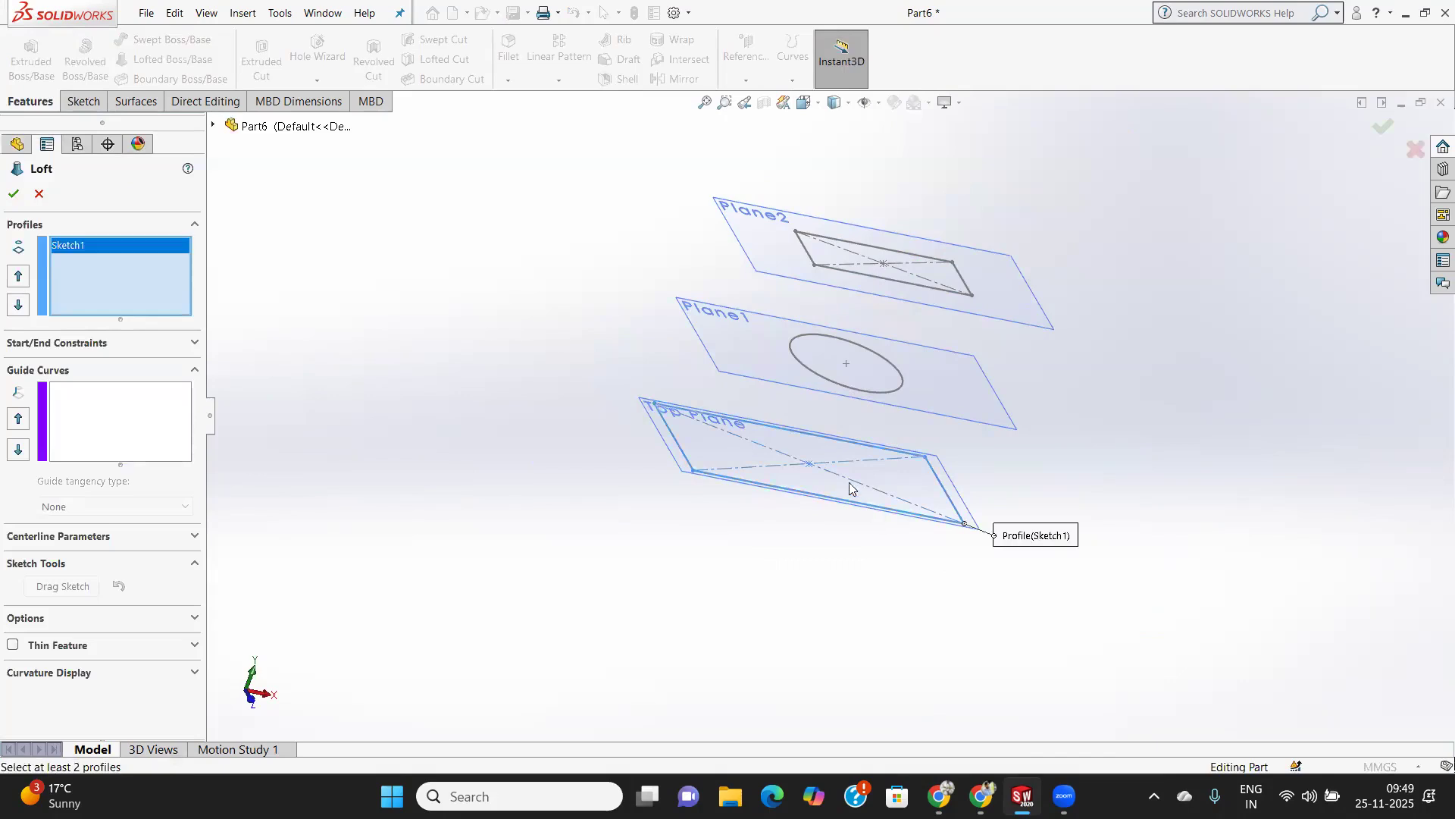
click(856, 389)
Try the Plane2 rectangle as third loft profile with its connector moved to other corners, and remove that profile from the loft.
click(899, 284)
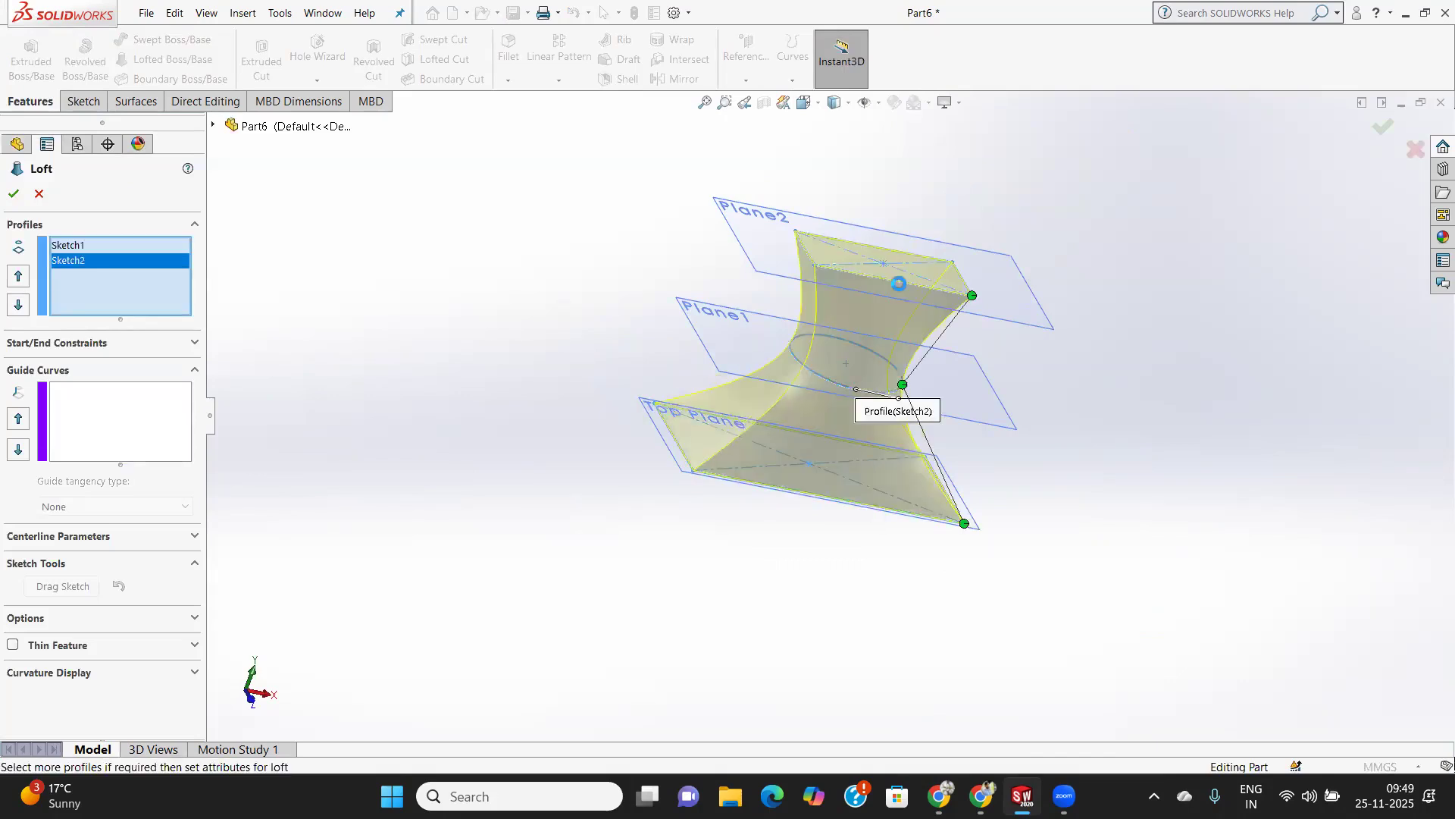
mouse_move(972, 297)
mouse_down()
mouse_move(930, 304)
mouse_move(948, 281)
mouse_move(980, 301)
mouse_move(877, 302)
mouse_move(897, 306)
mouse_up()
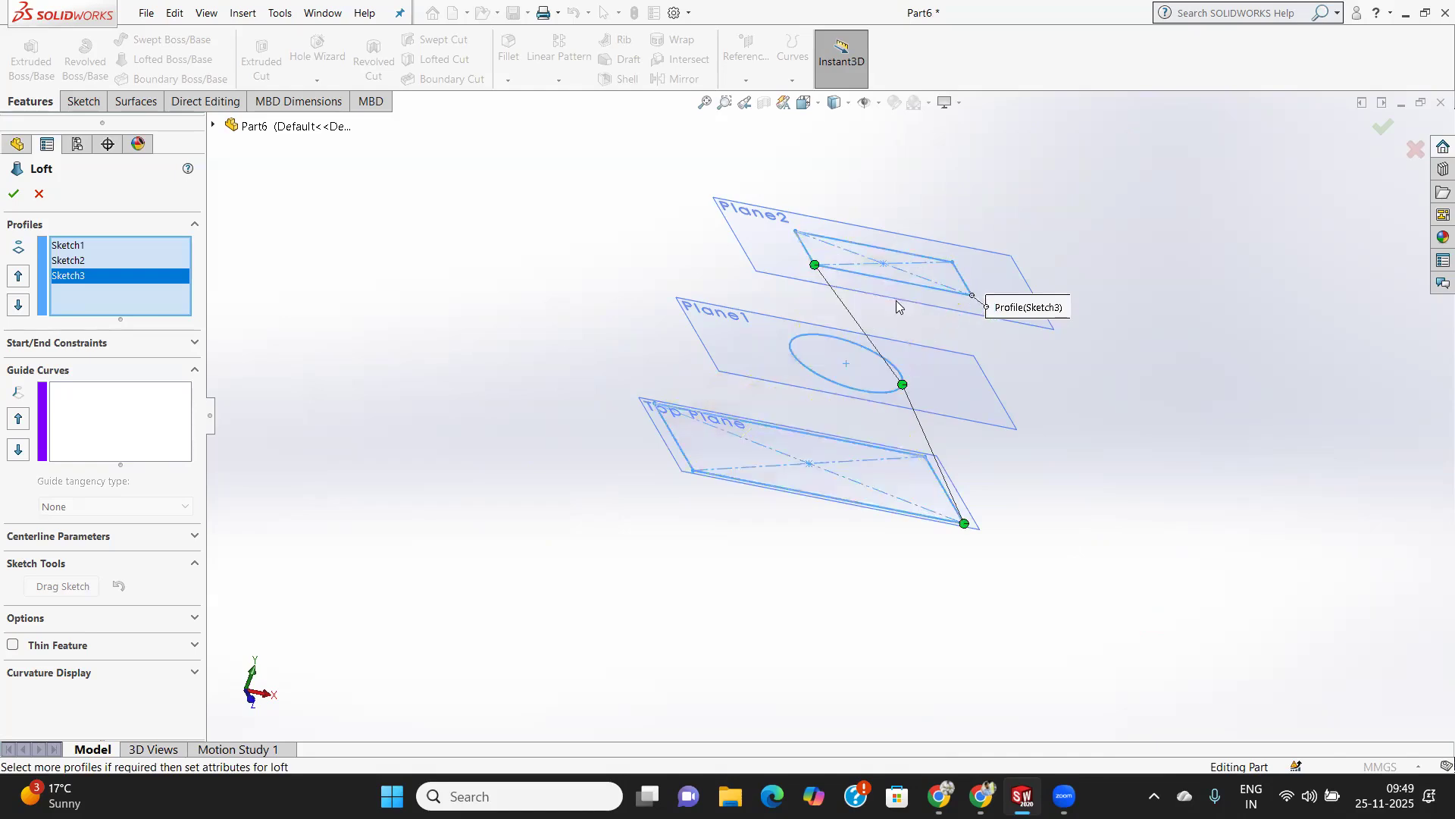
drag(815, 265, 795, 231)
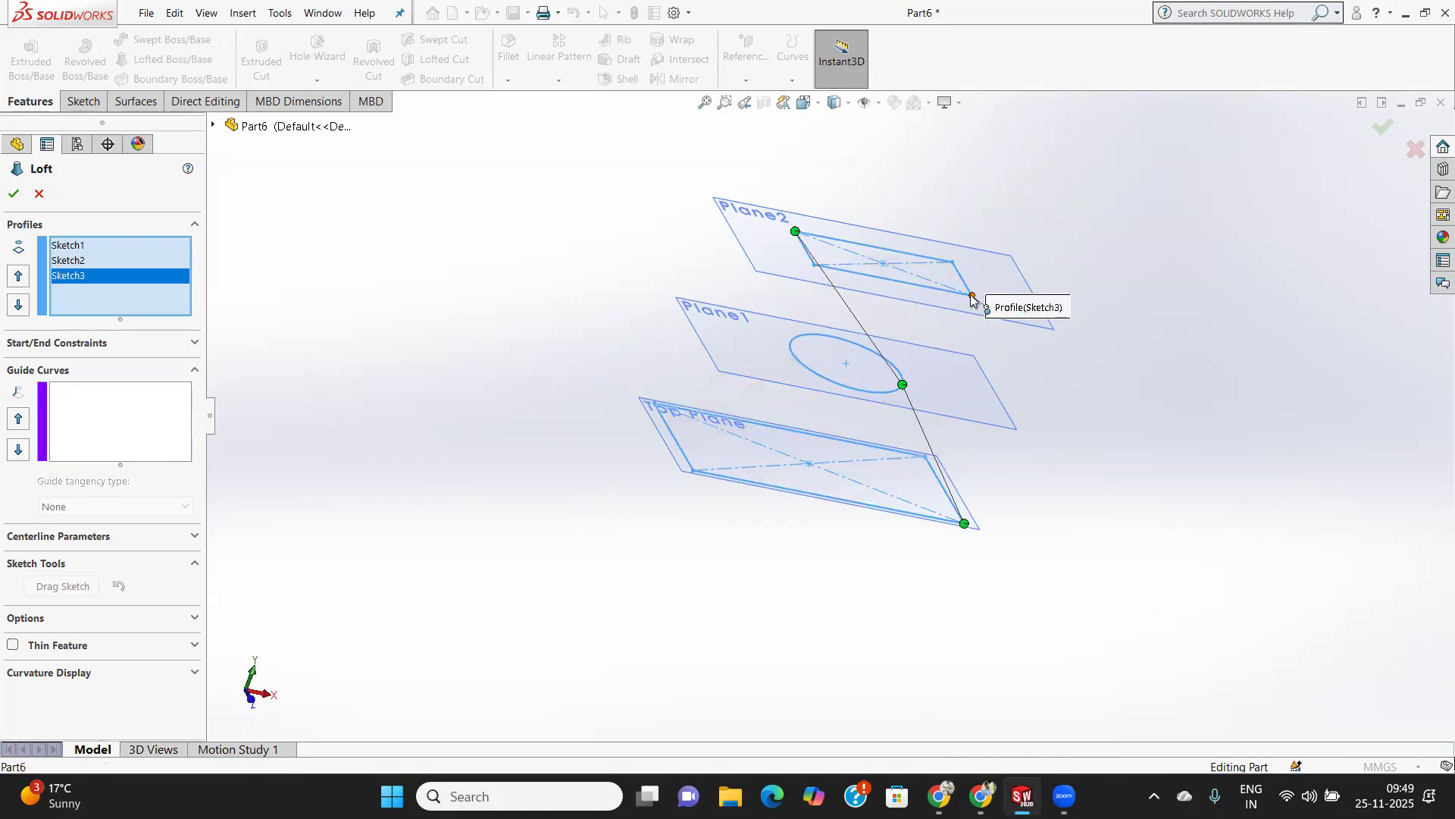
click(972, 297)
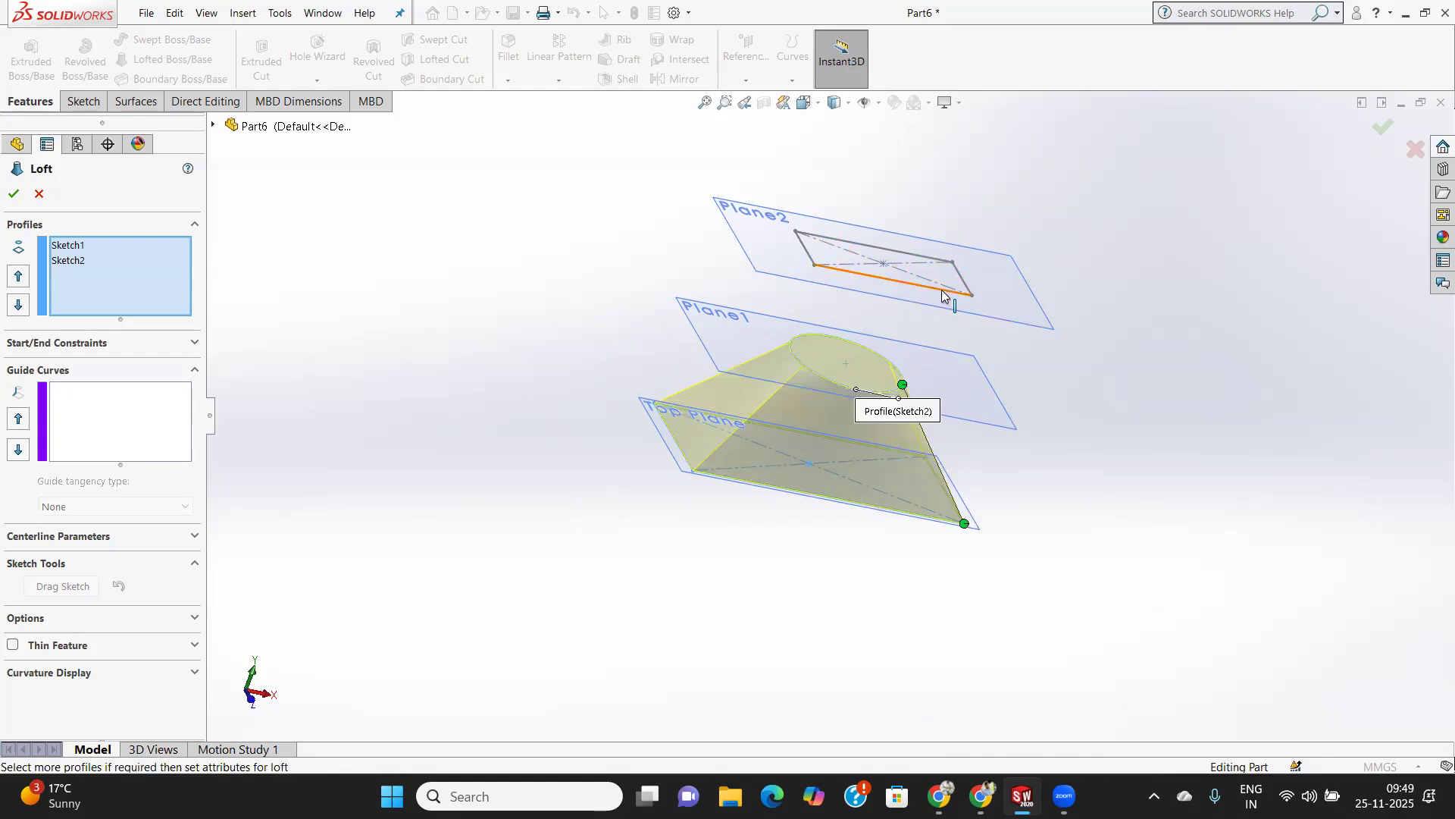
Add the Plane2 rectangle as the third profile, picked near its front corner, and accept the loft.
click(943, 294)
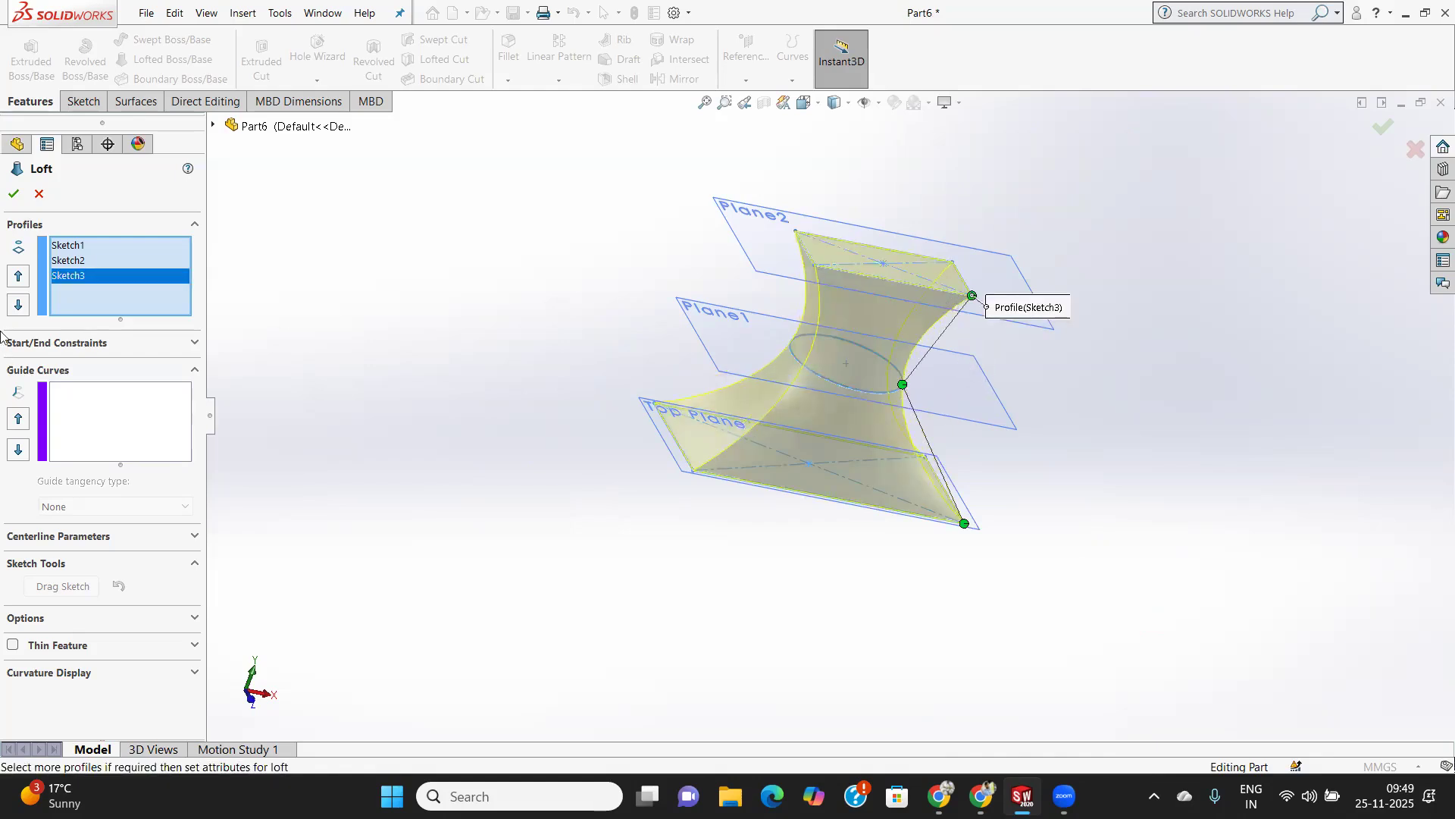
click(4, 198)
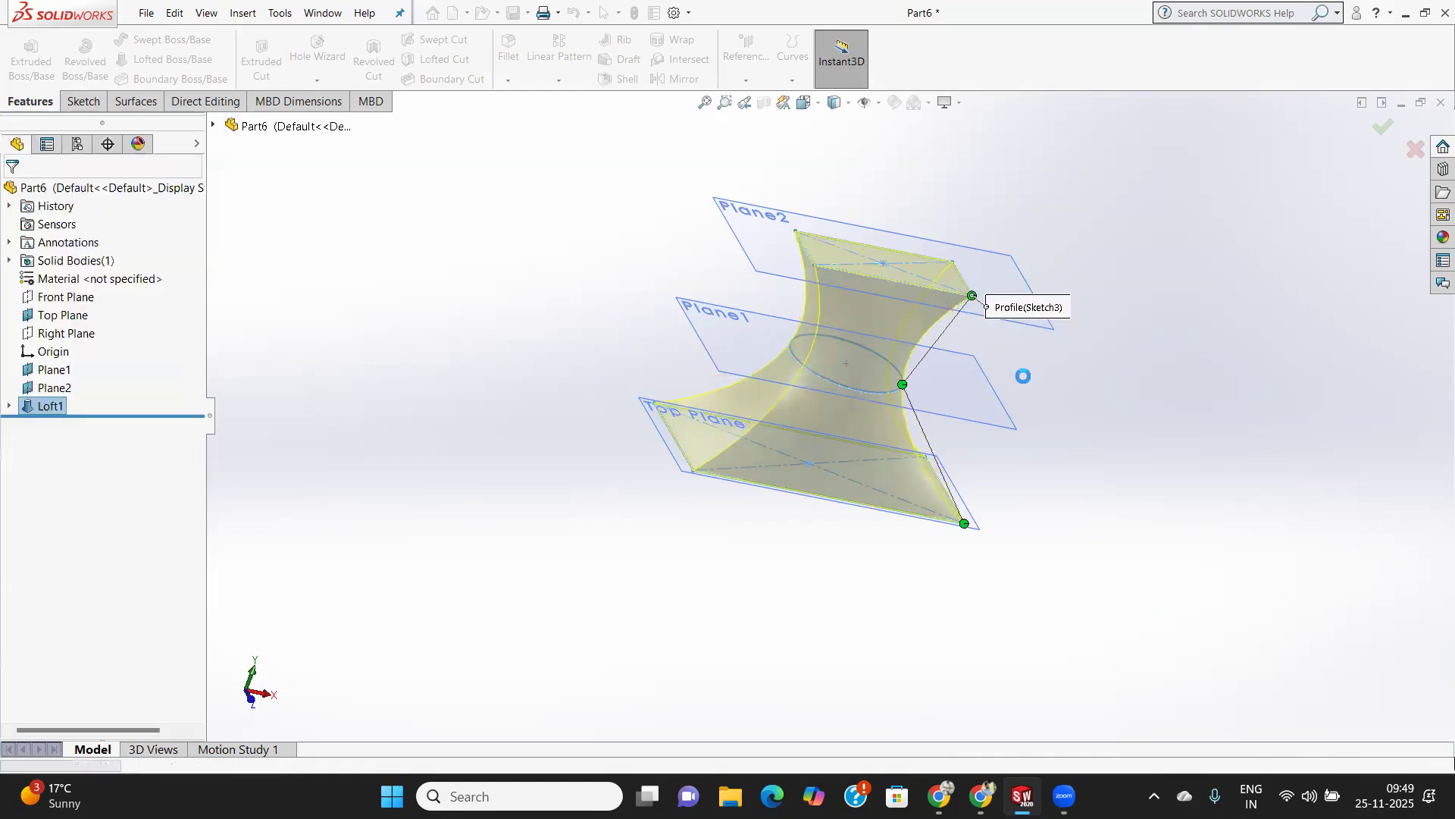
Open the loft feature for editing and examine its profiles, centerline parameters, sketch tools and guide curve settings.
right_click(41, 407)
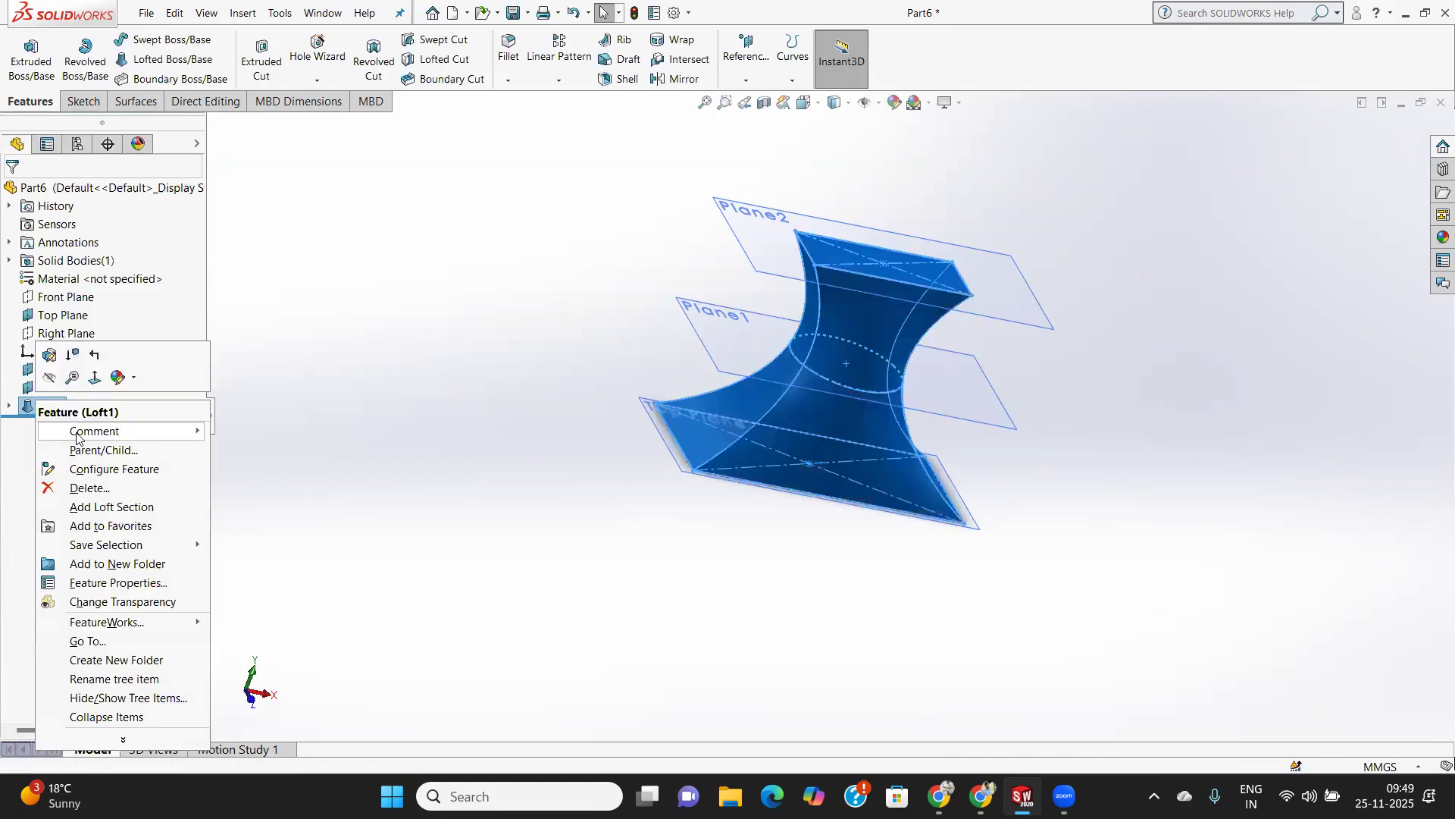
click(51, 357)
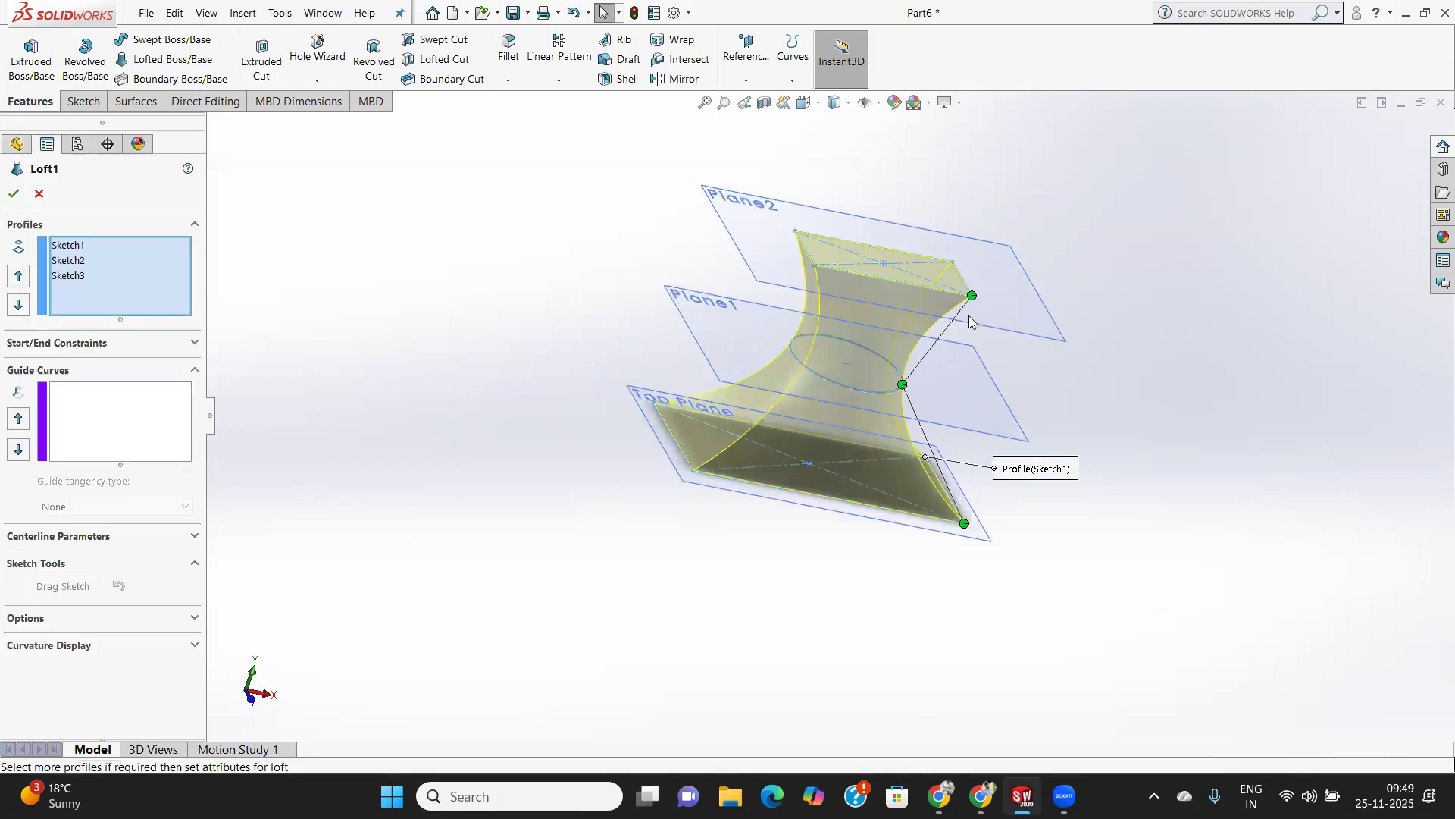
click(66, 246)
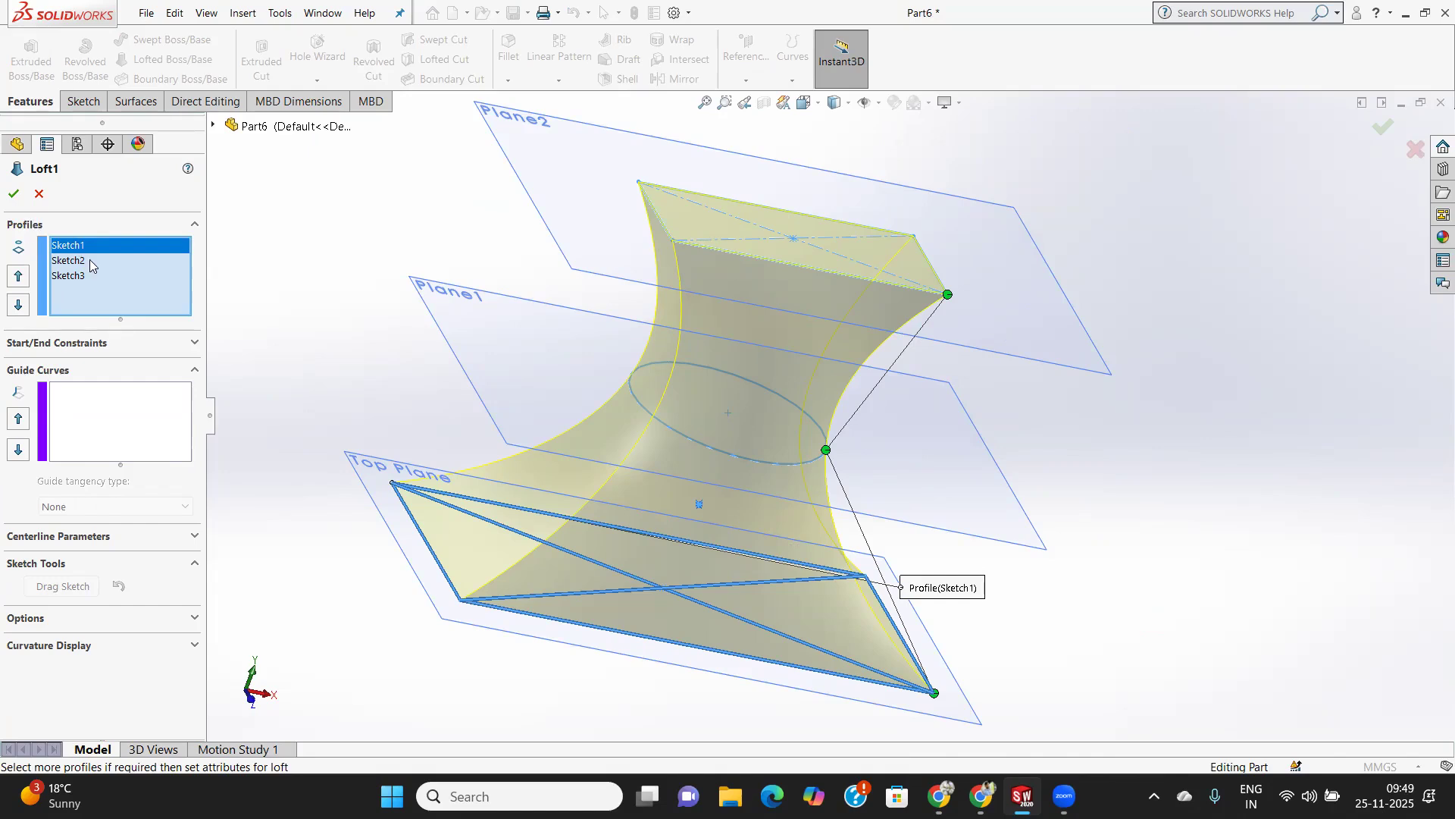
click(85, 543)
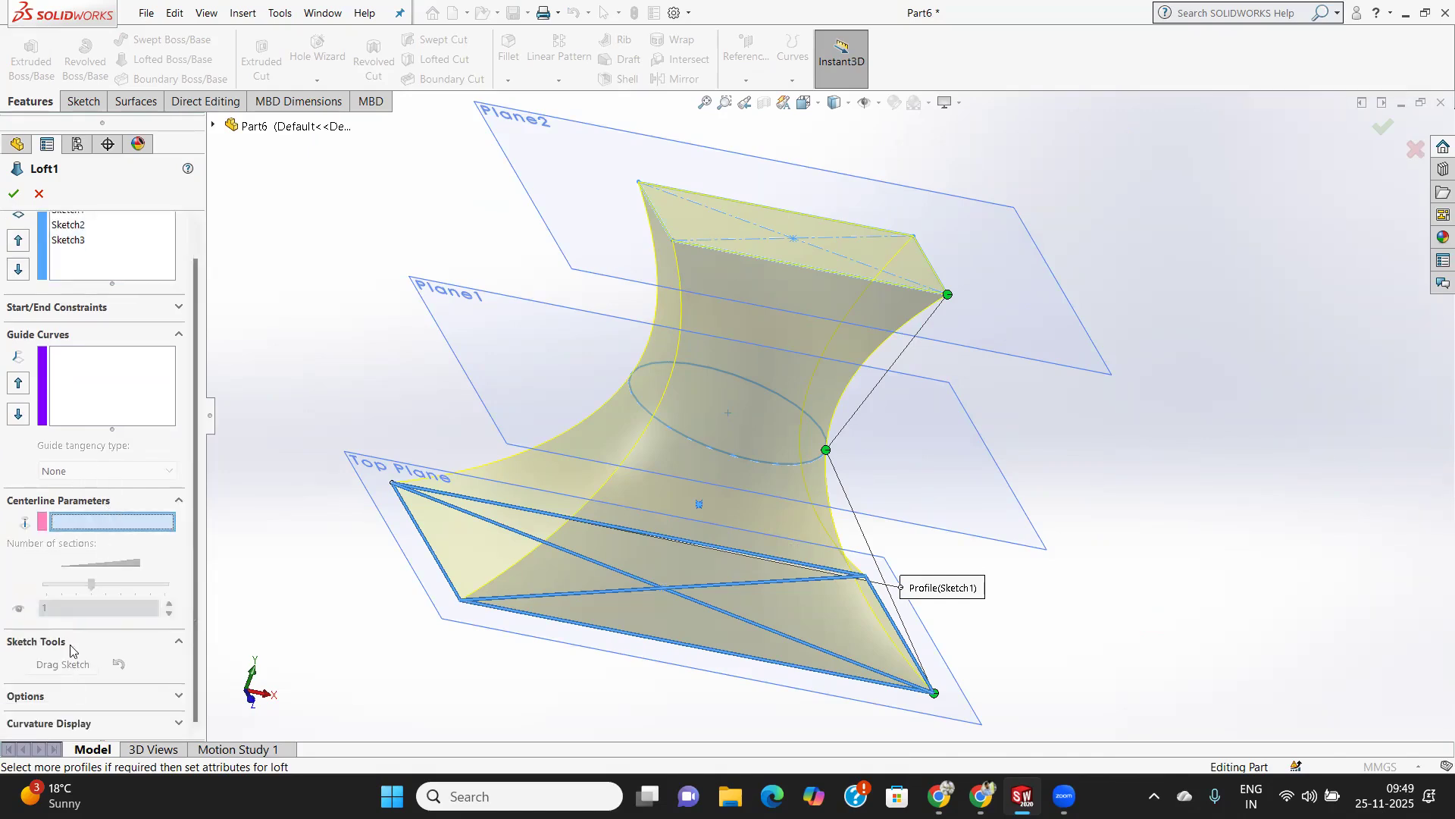
click(70, 644)
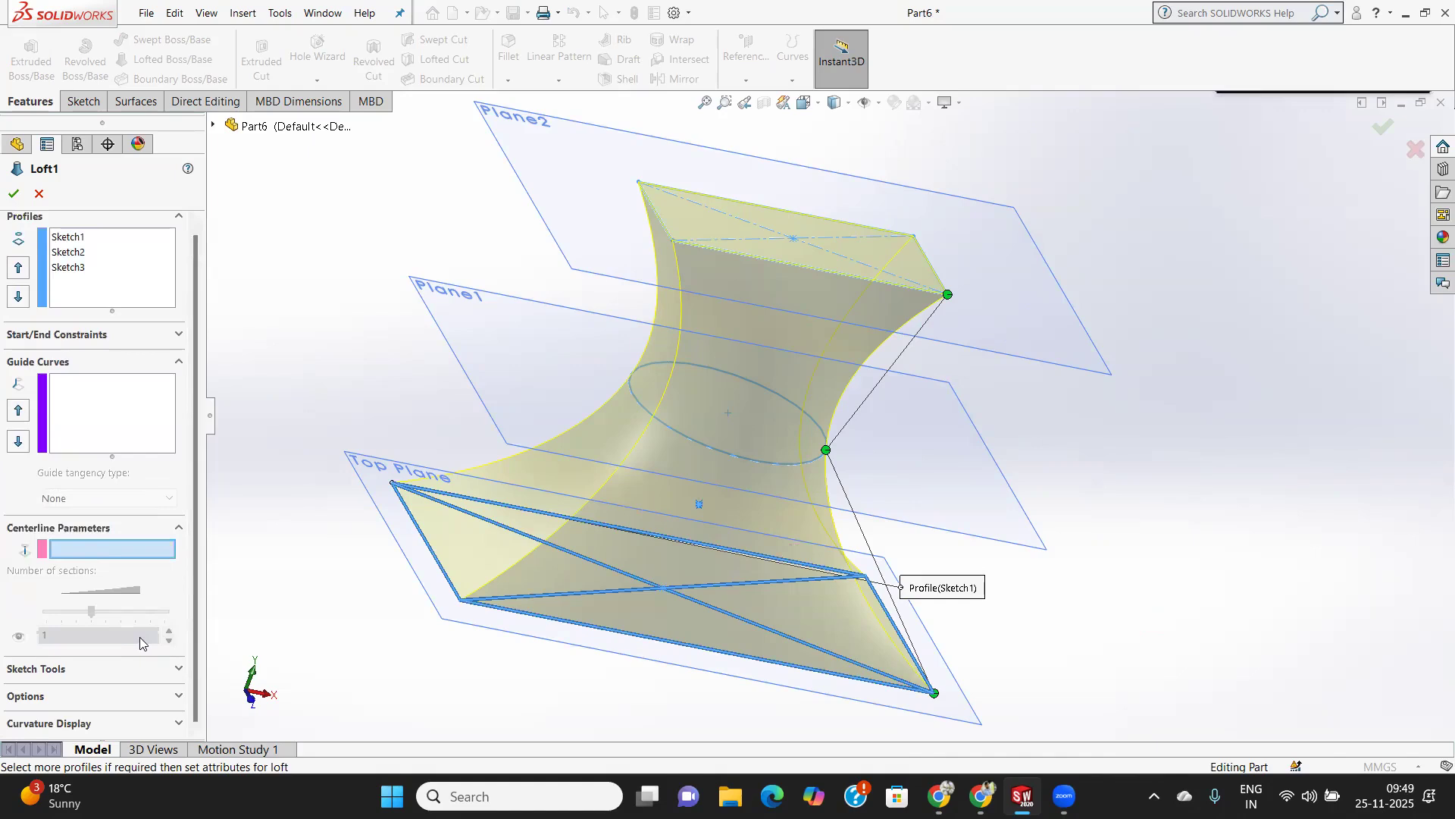
click(71, 394)
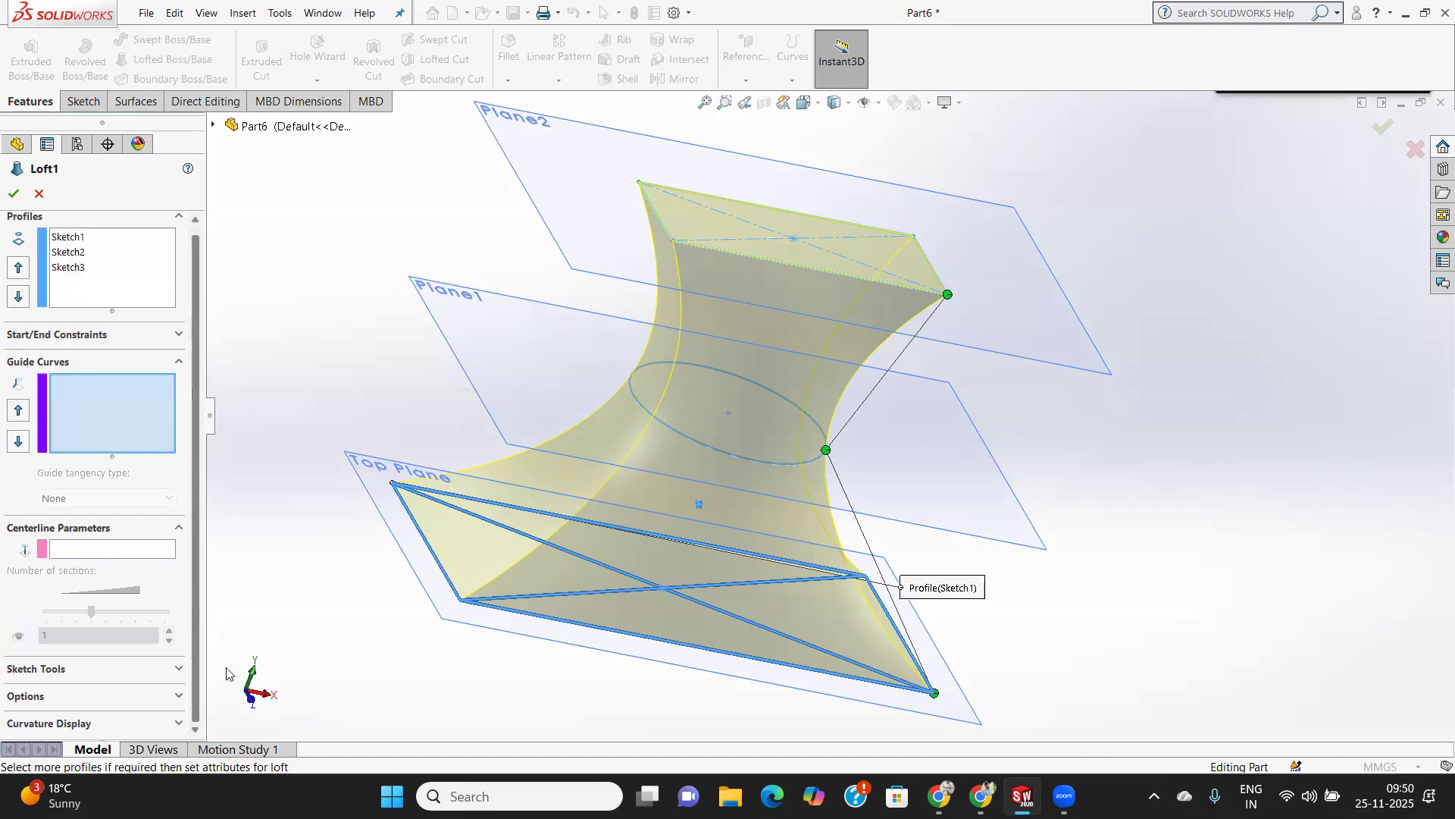
Examine the loft's curvature display choices and its options for merging, closing, preview and tolerance.
click(136, 723)
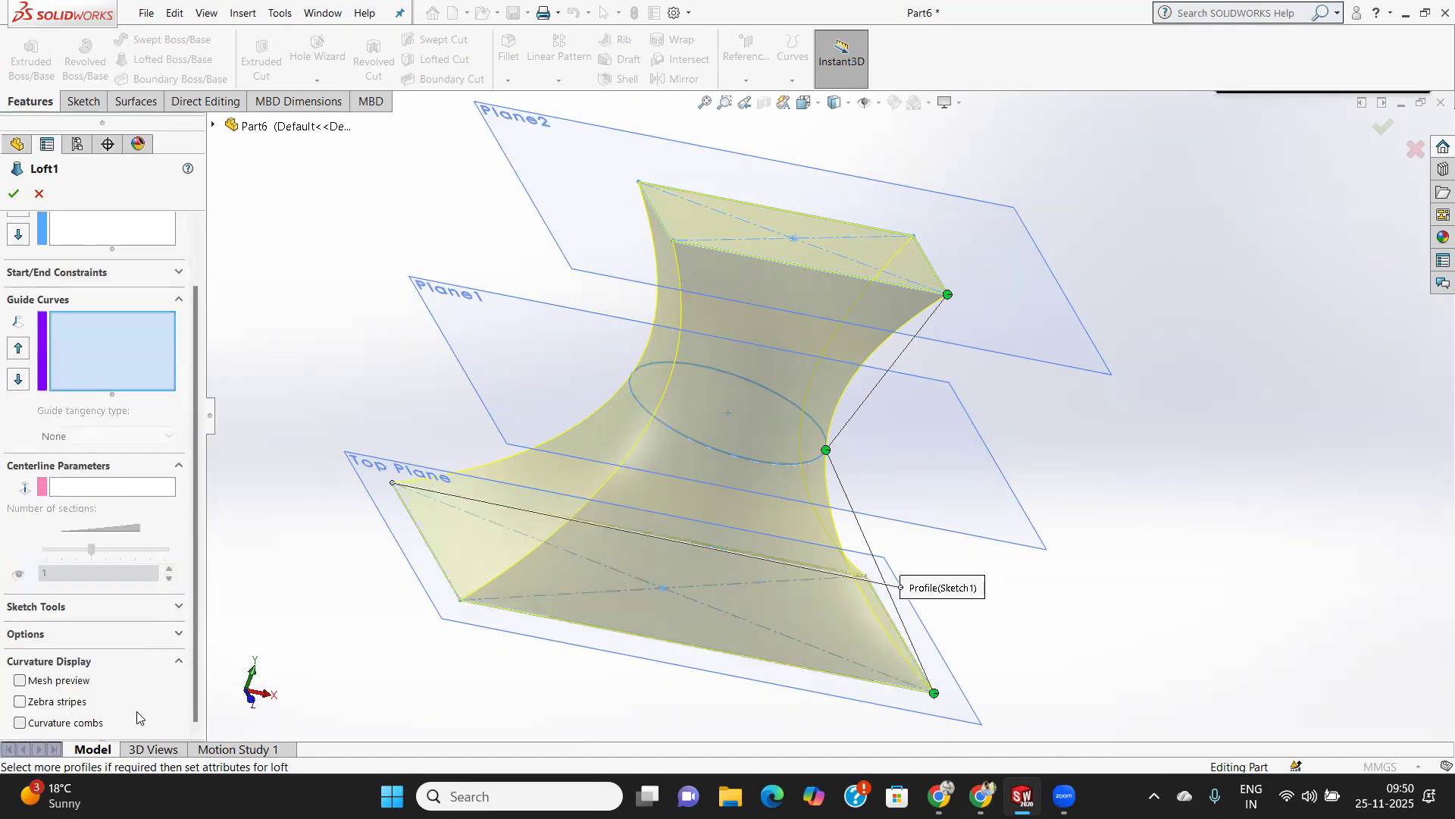
click(82, 645)
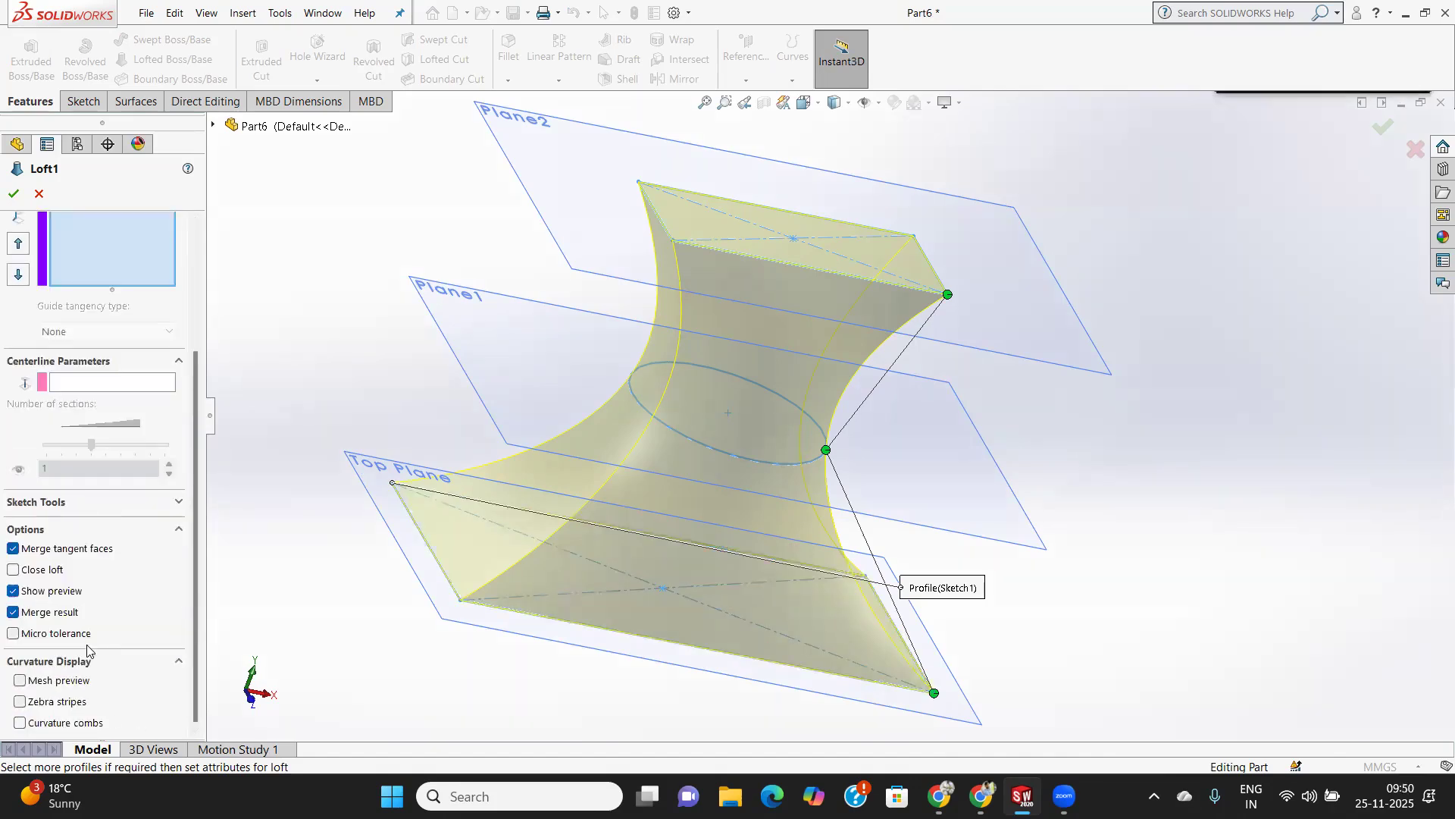
click(115, 508)
click(177, 504)
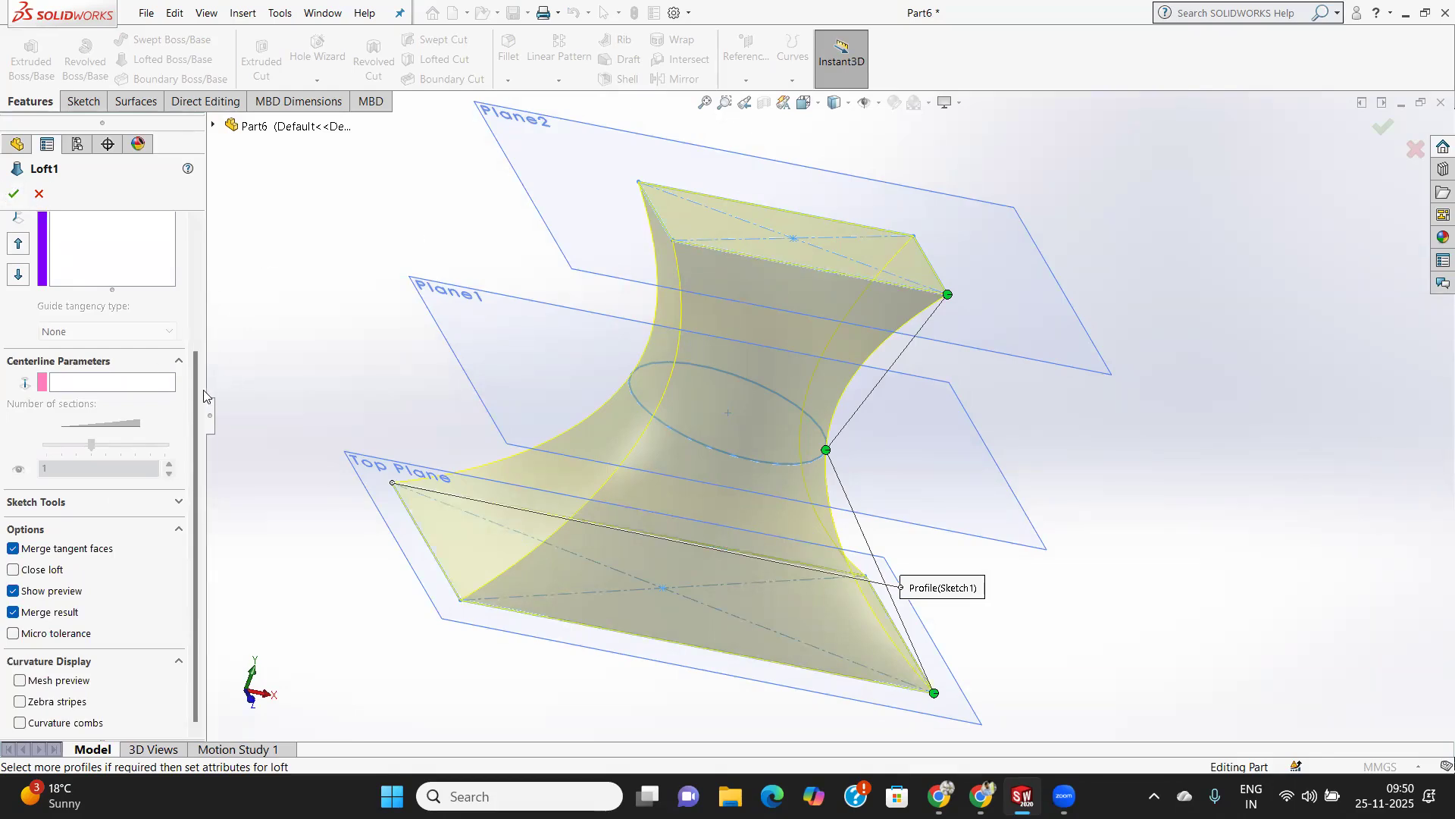
scroll(205, 266, up, 3)
scroll(206, 266, up, 1)
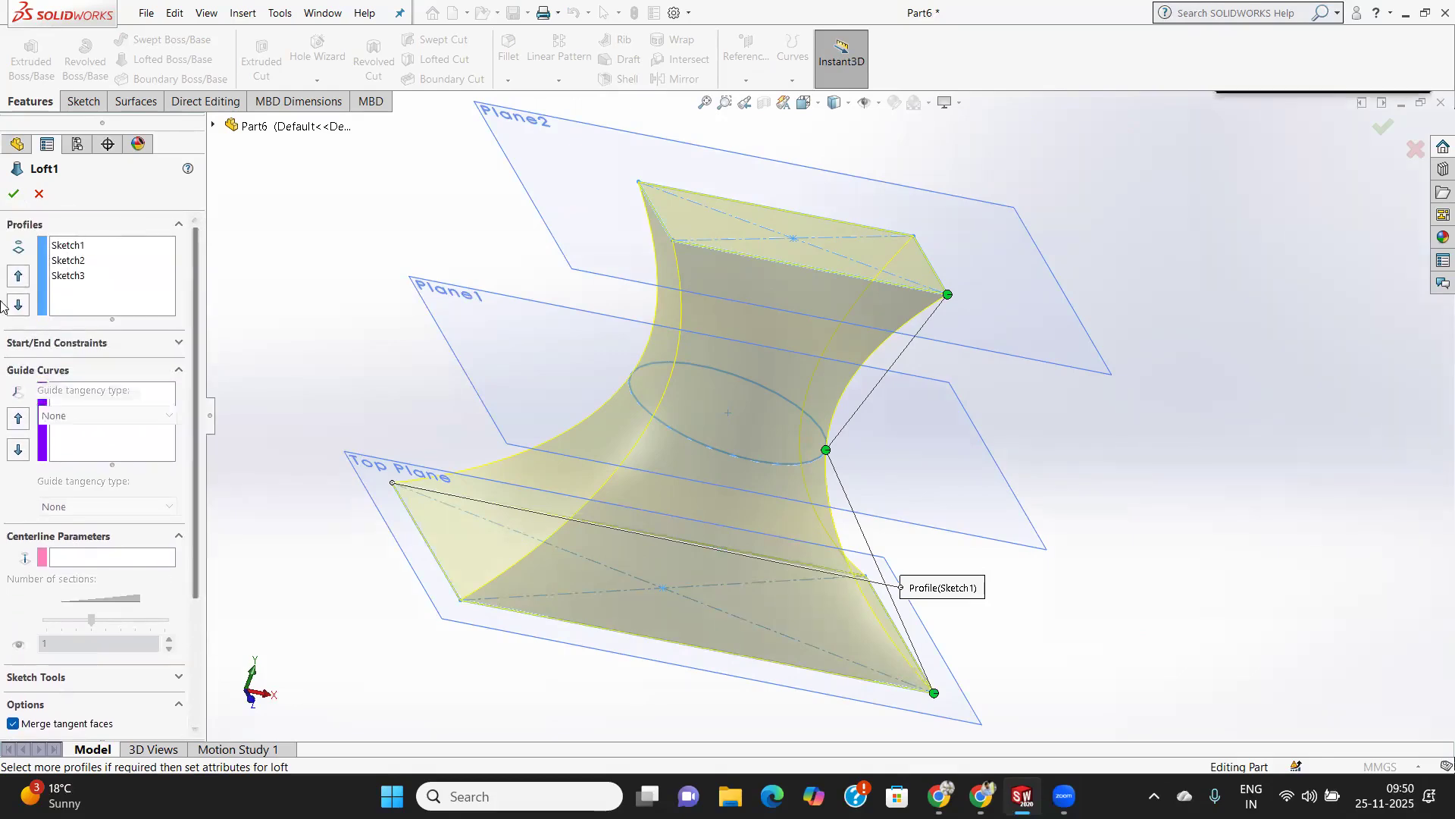
Try moving Sketch1 down in the loft's profile order and back up to first place.
click(141, 226)
click(178, 224)
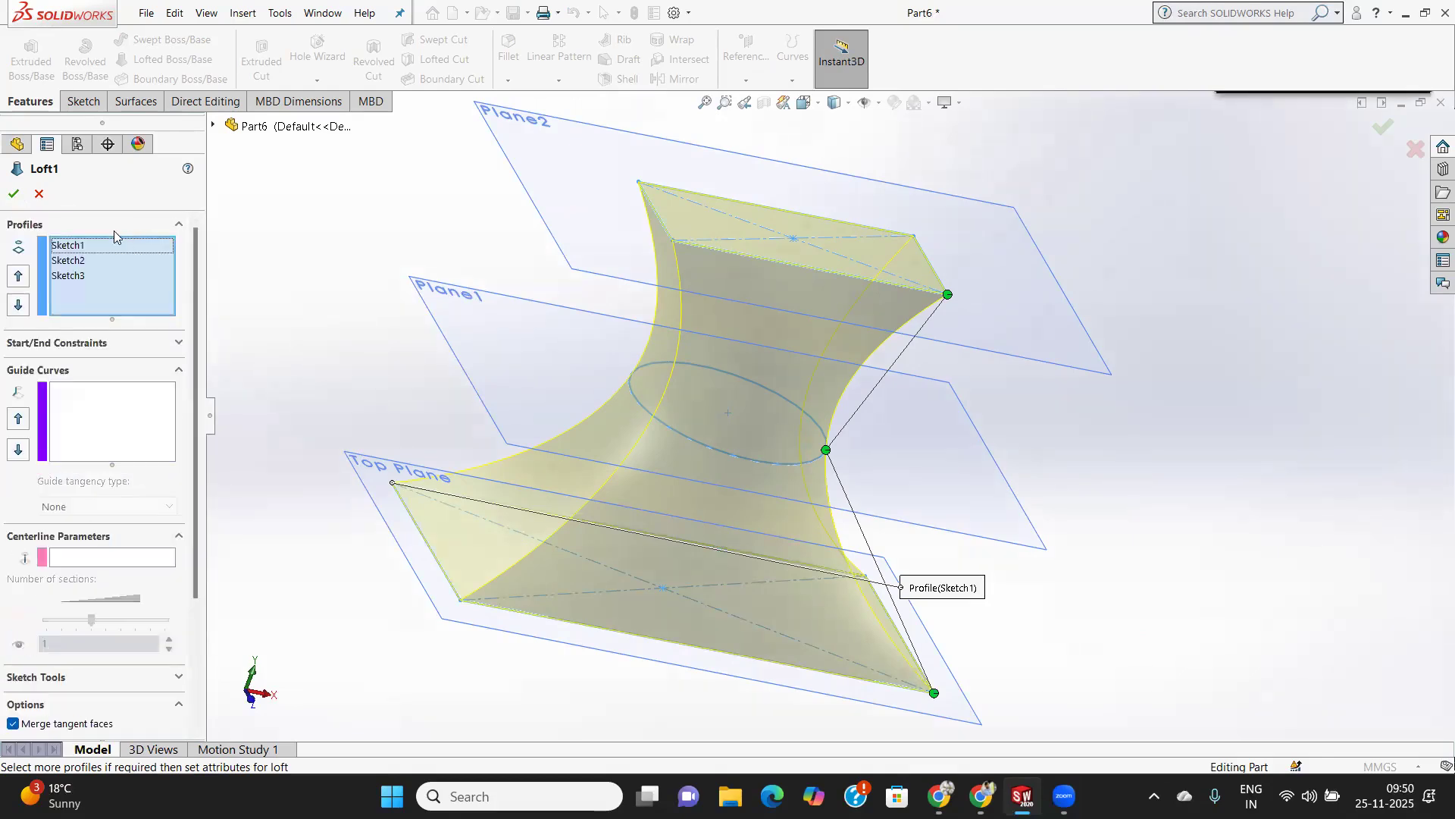
click(76, 246)
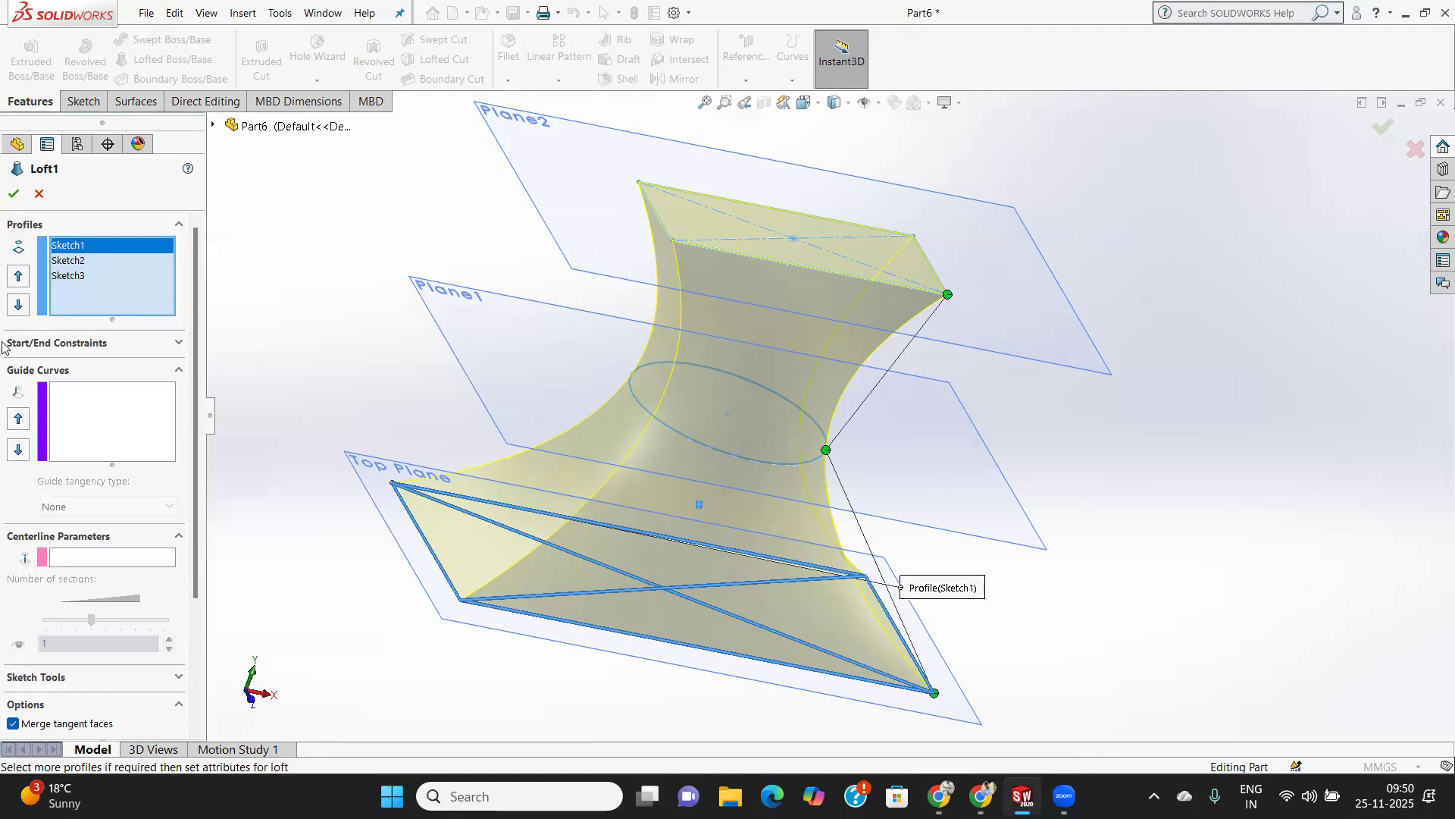
right_click(84, 247)
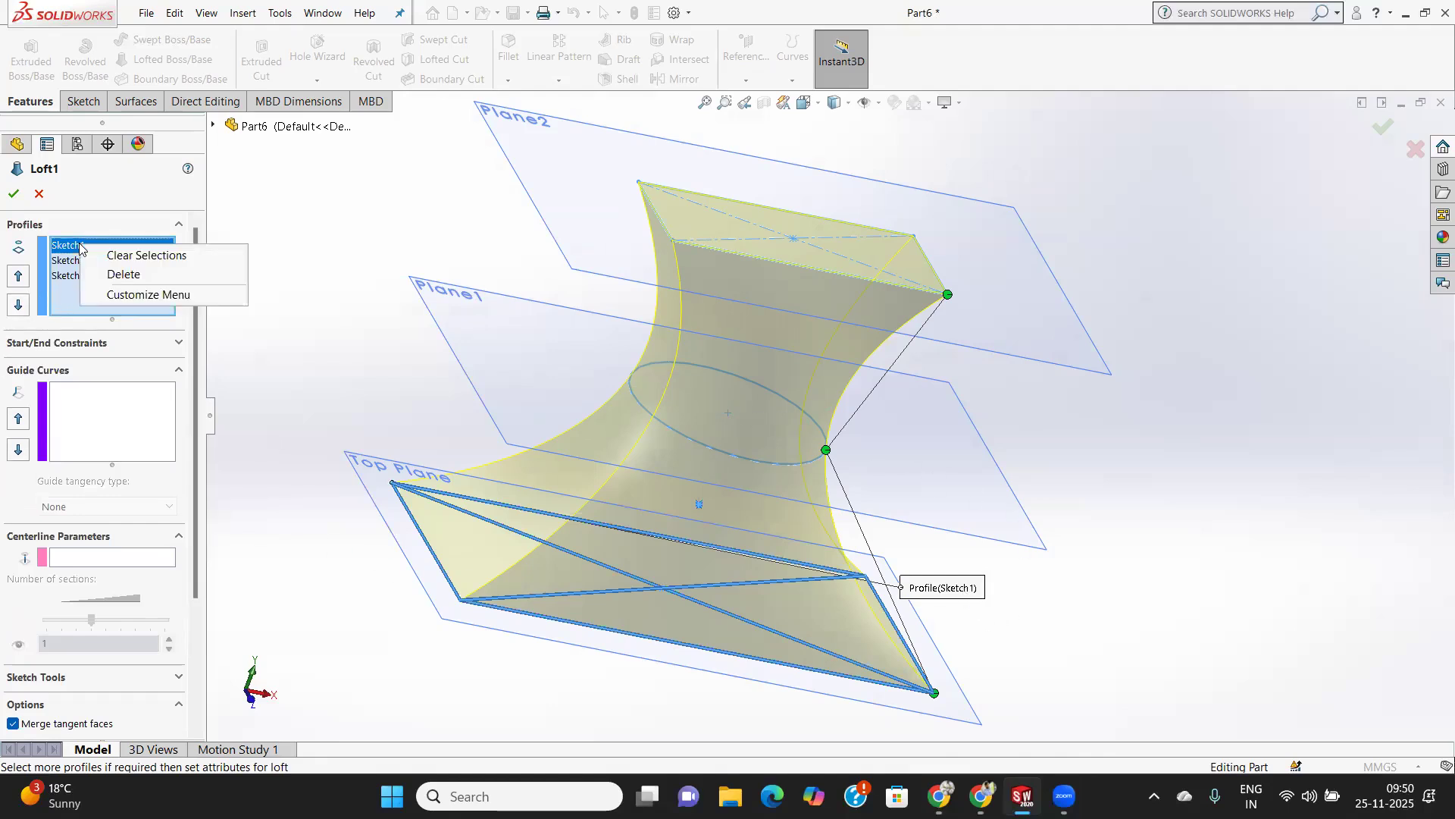
click(47, 255)
click(18, 276)
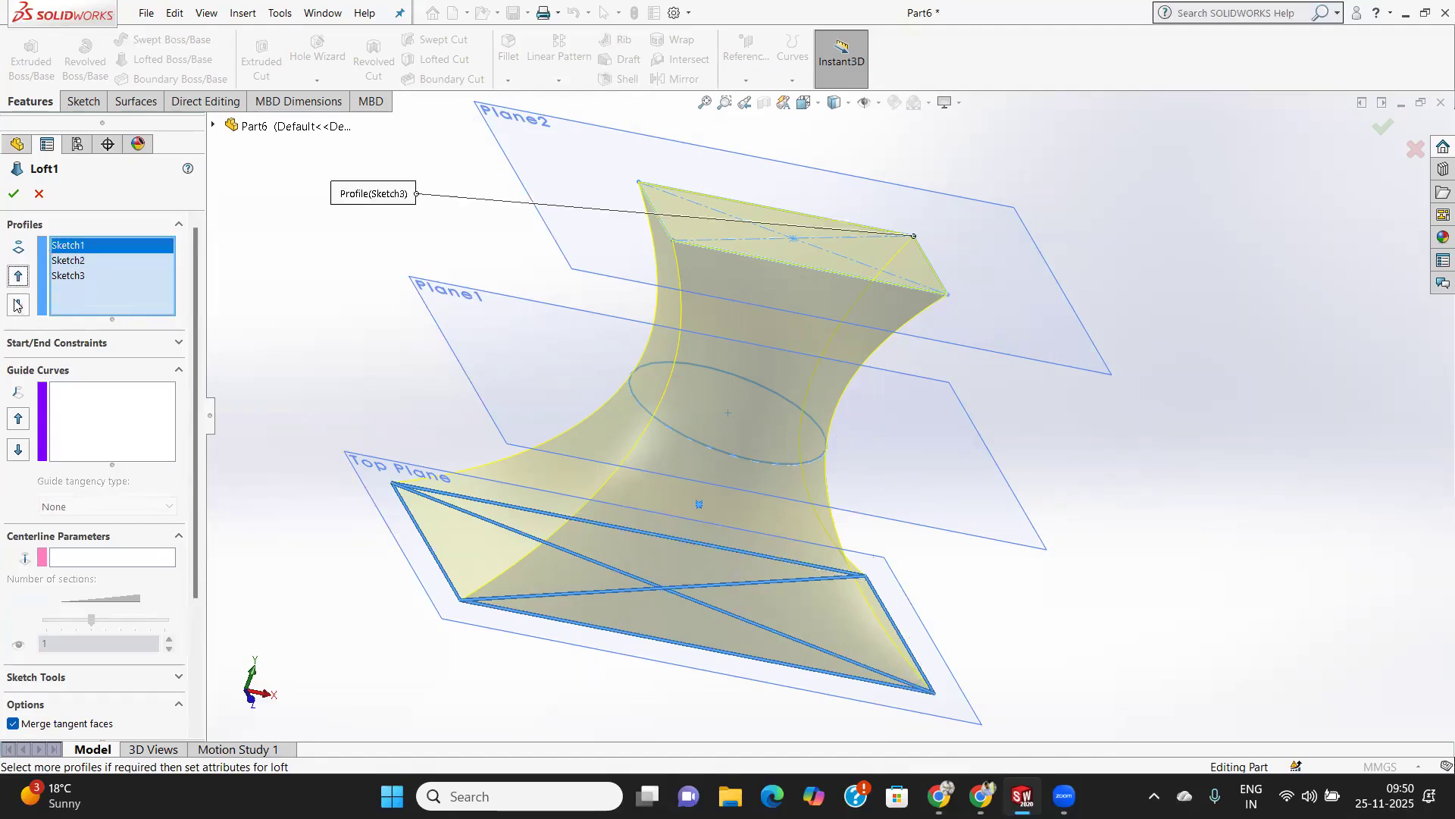
click(18, 304)
click(18, 276)
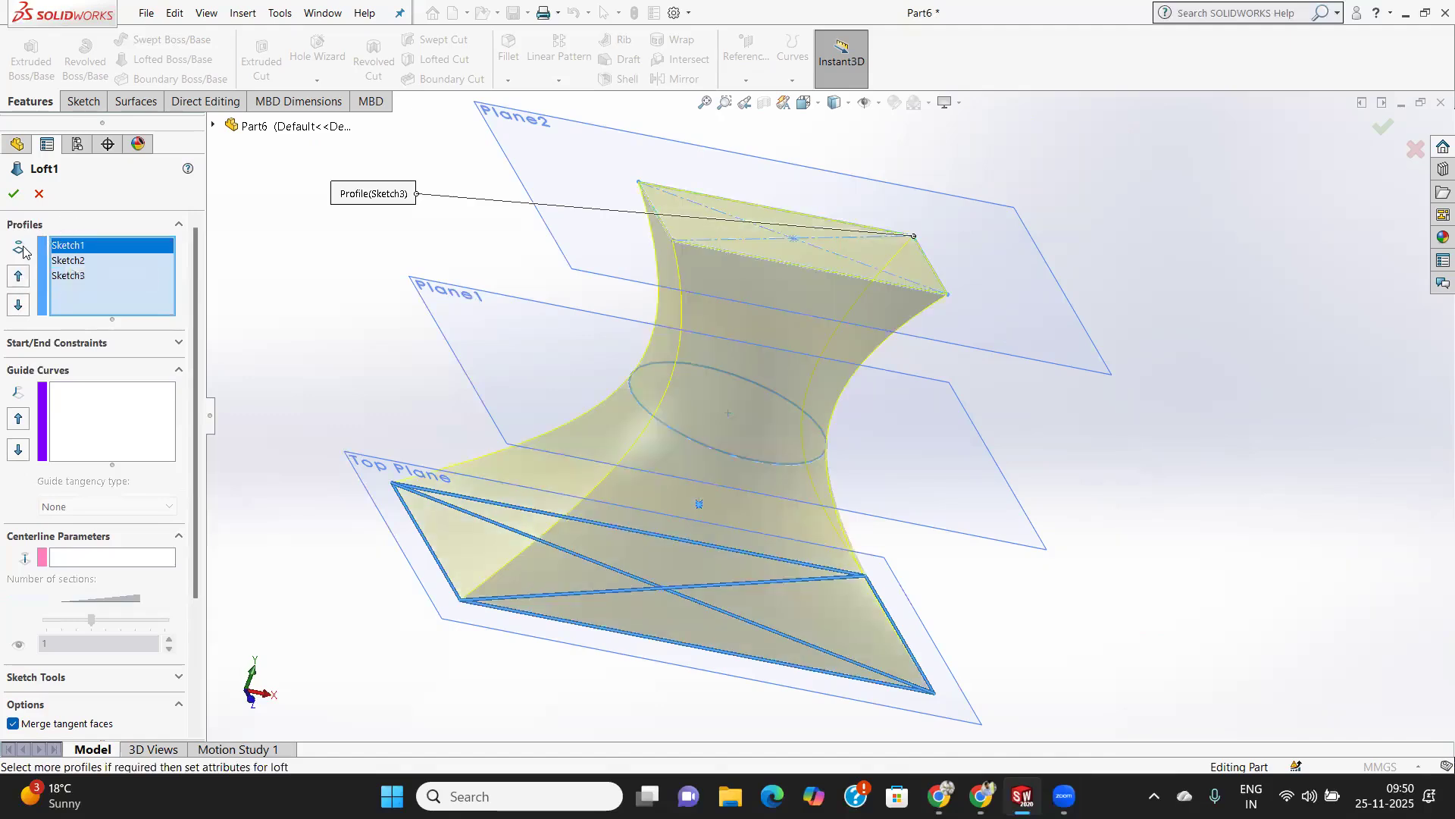
Set both the start and end constraints of the loft to Normal To Profile.
click(102, 345)
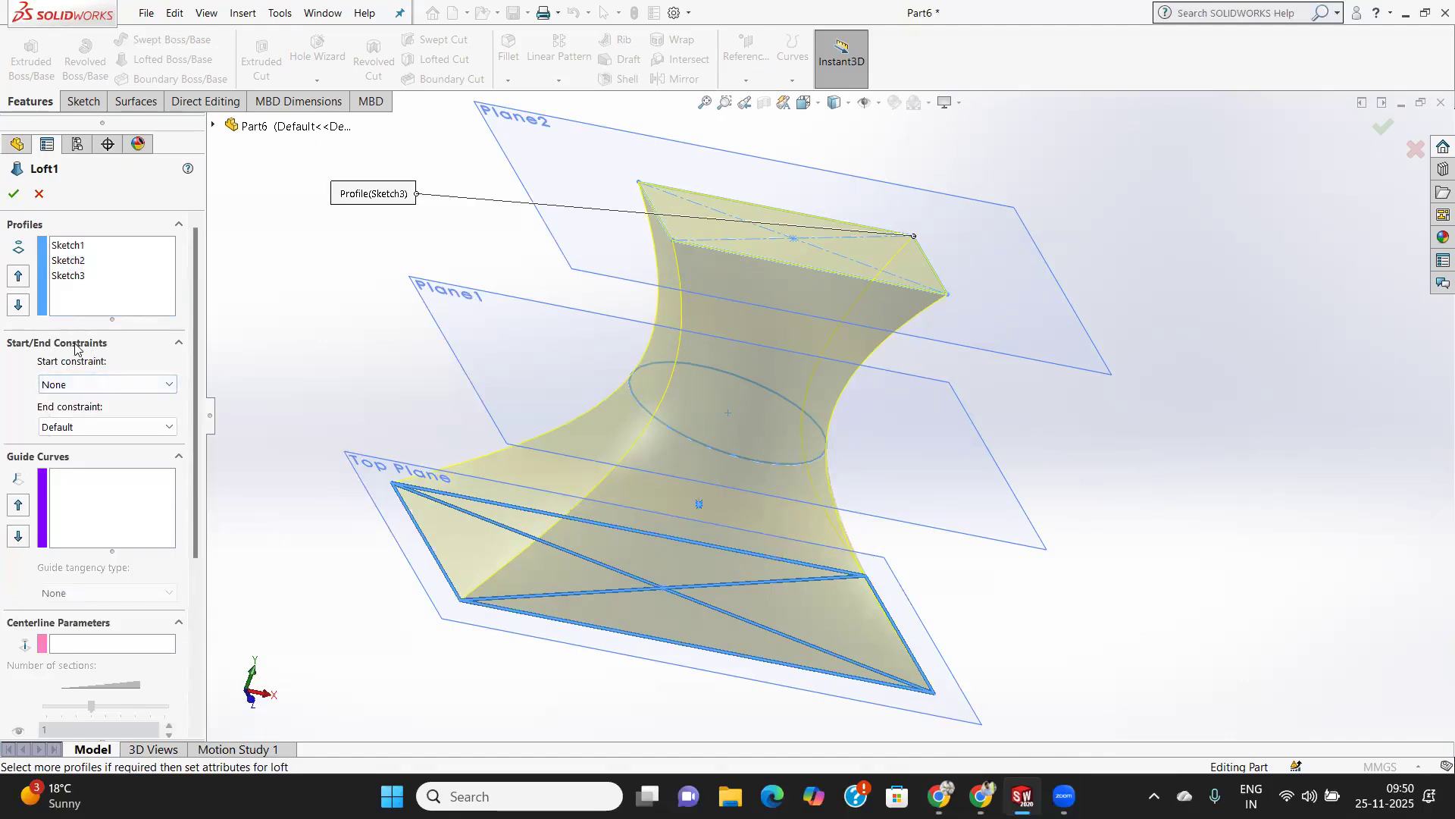
click(144, 389)
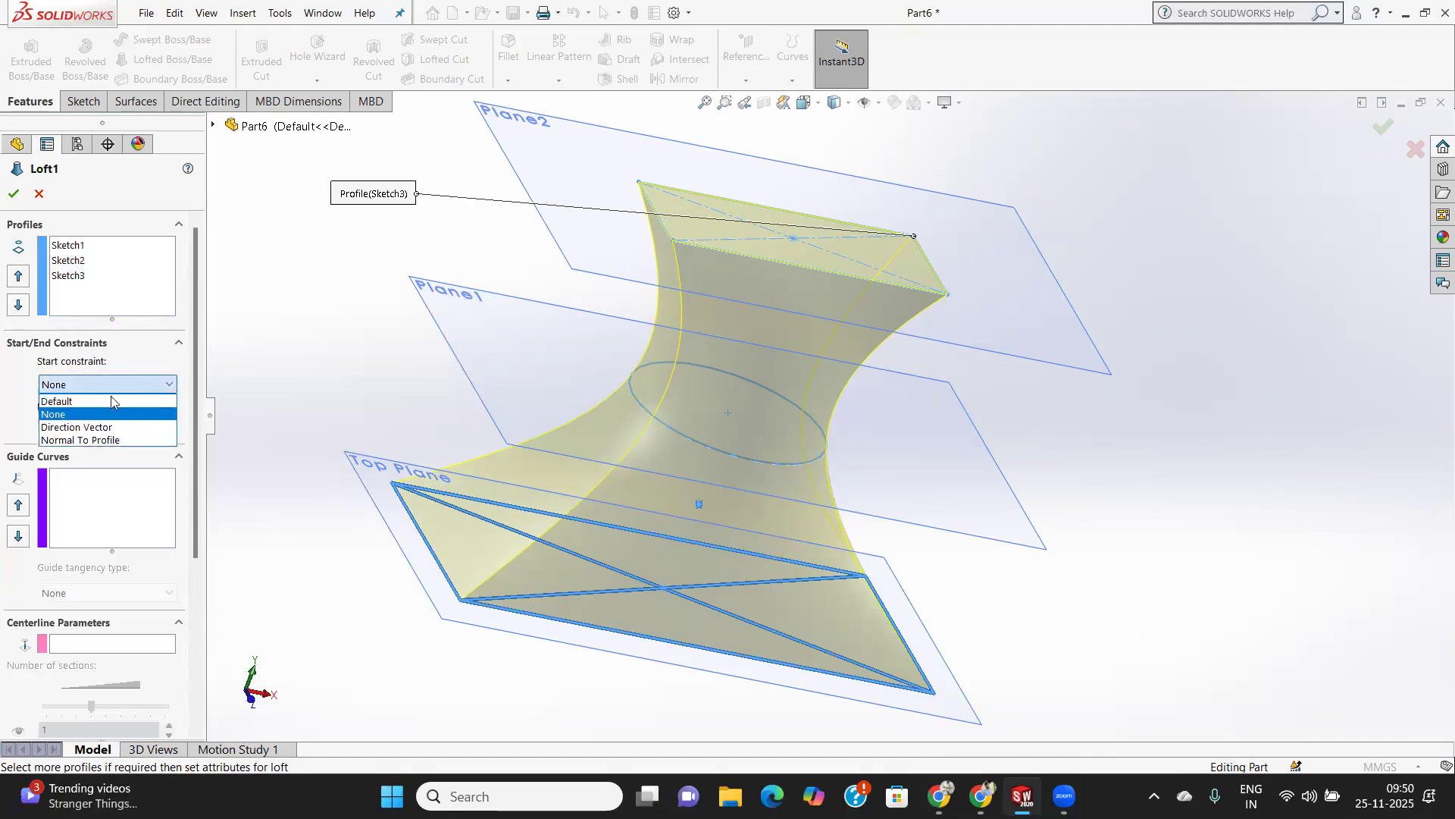
click(94, 440)
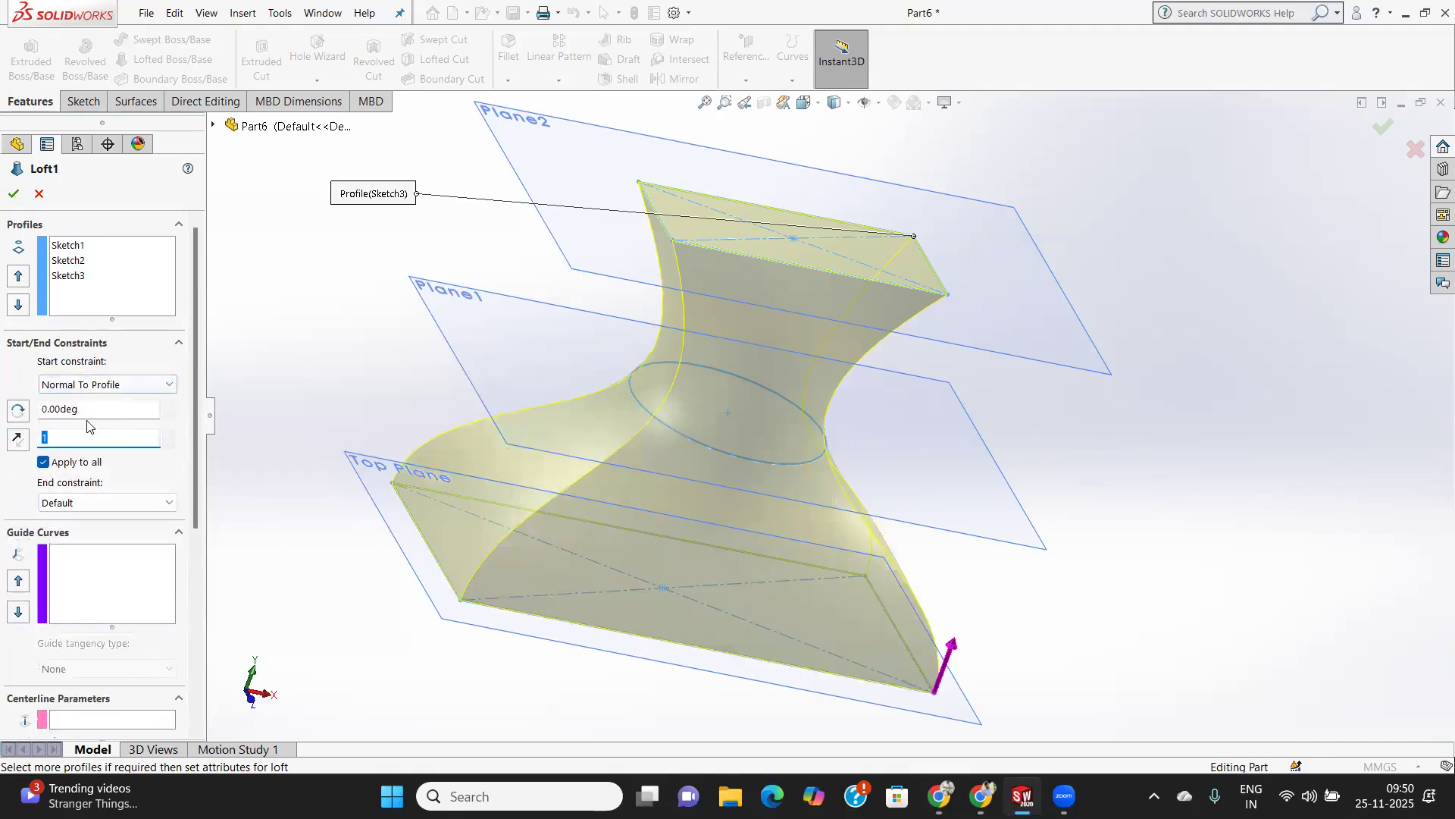
click(97, 503)
click(97, 558)
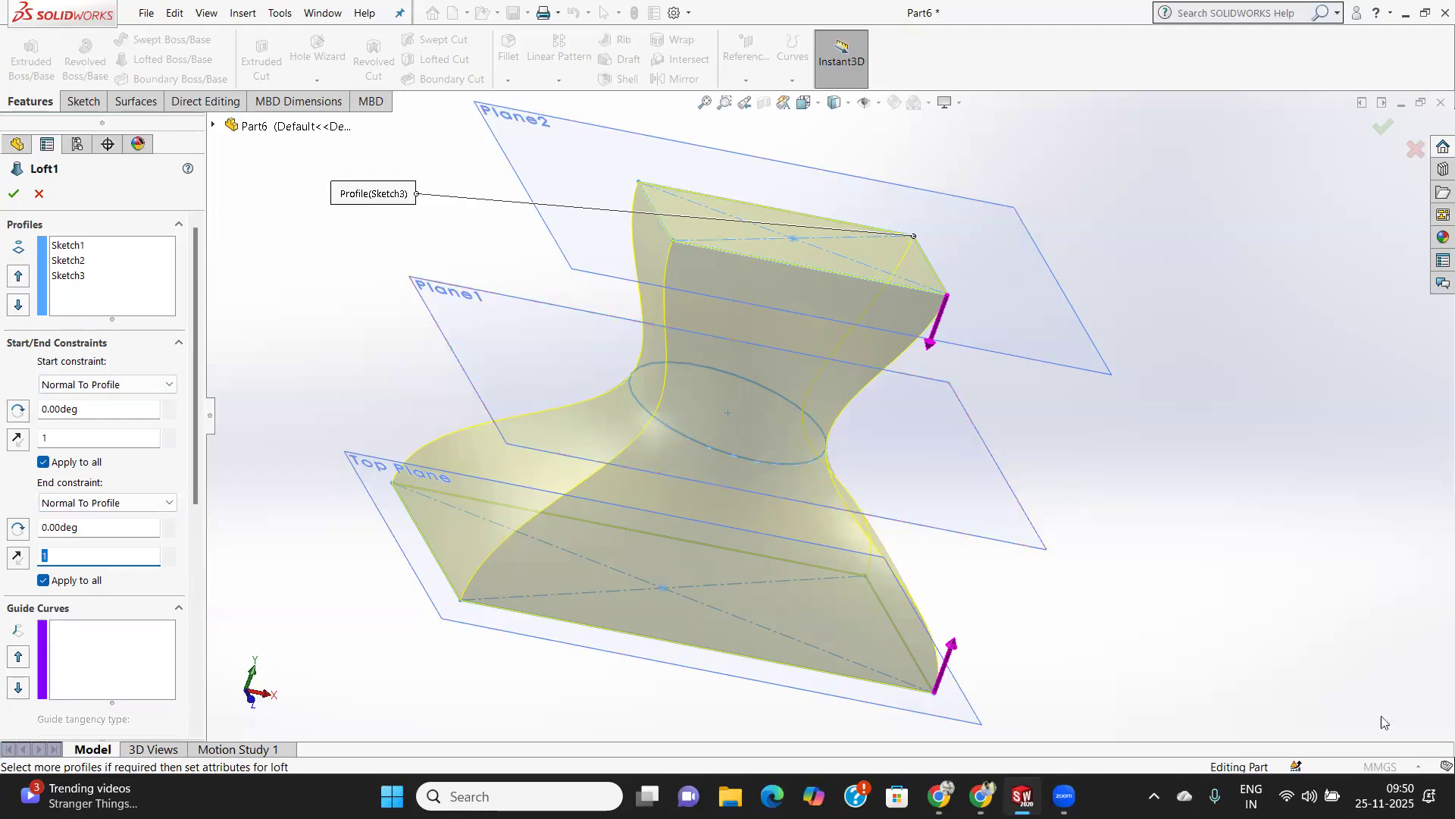
mouse_move(1022, 796)
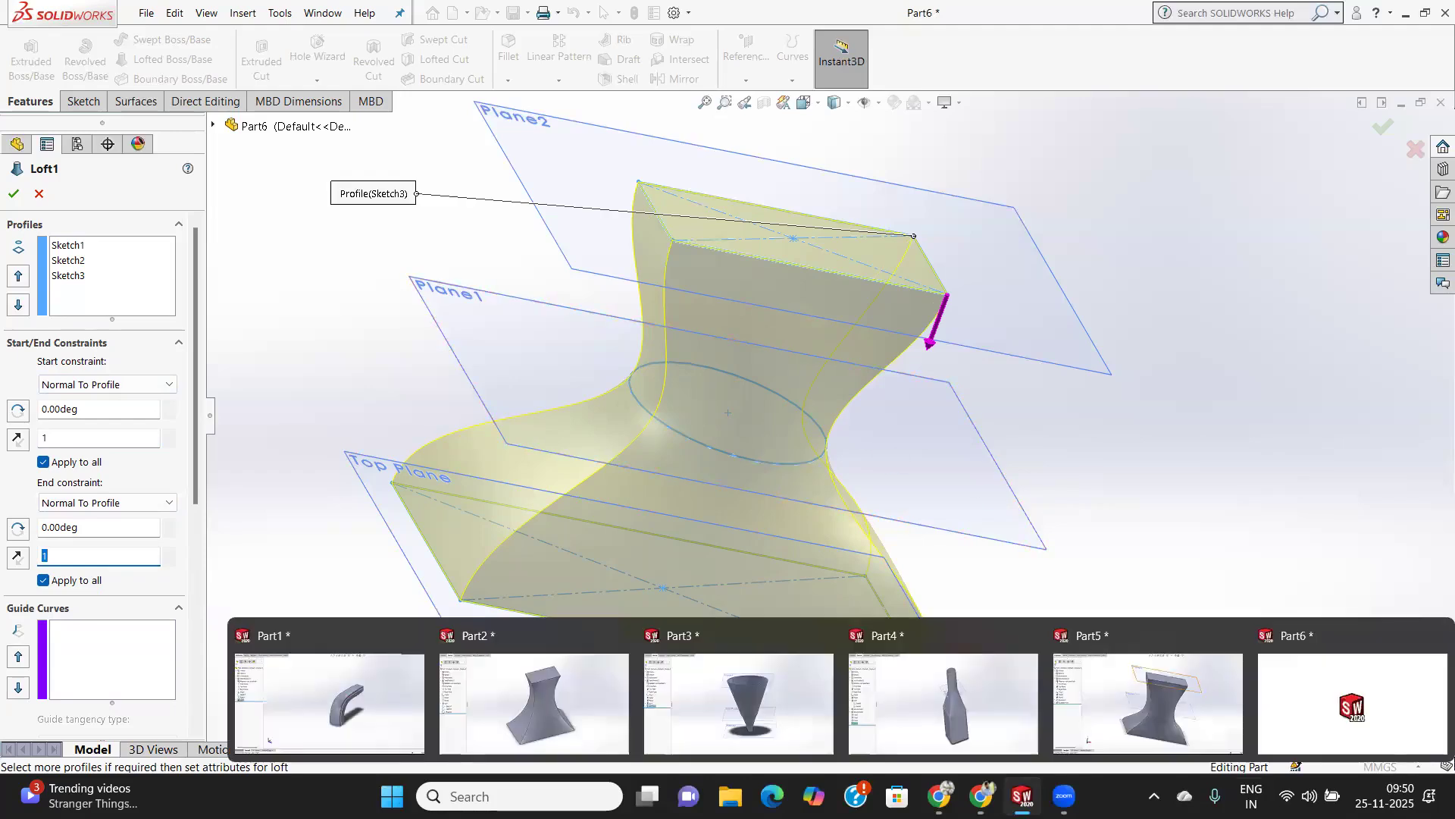
click(1145, 708)
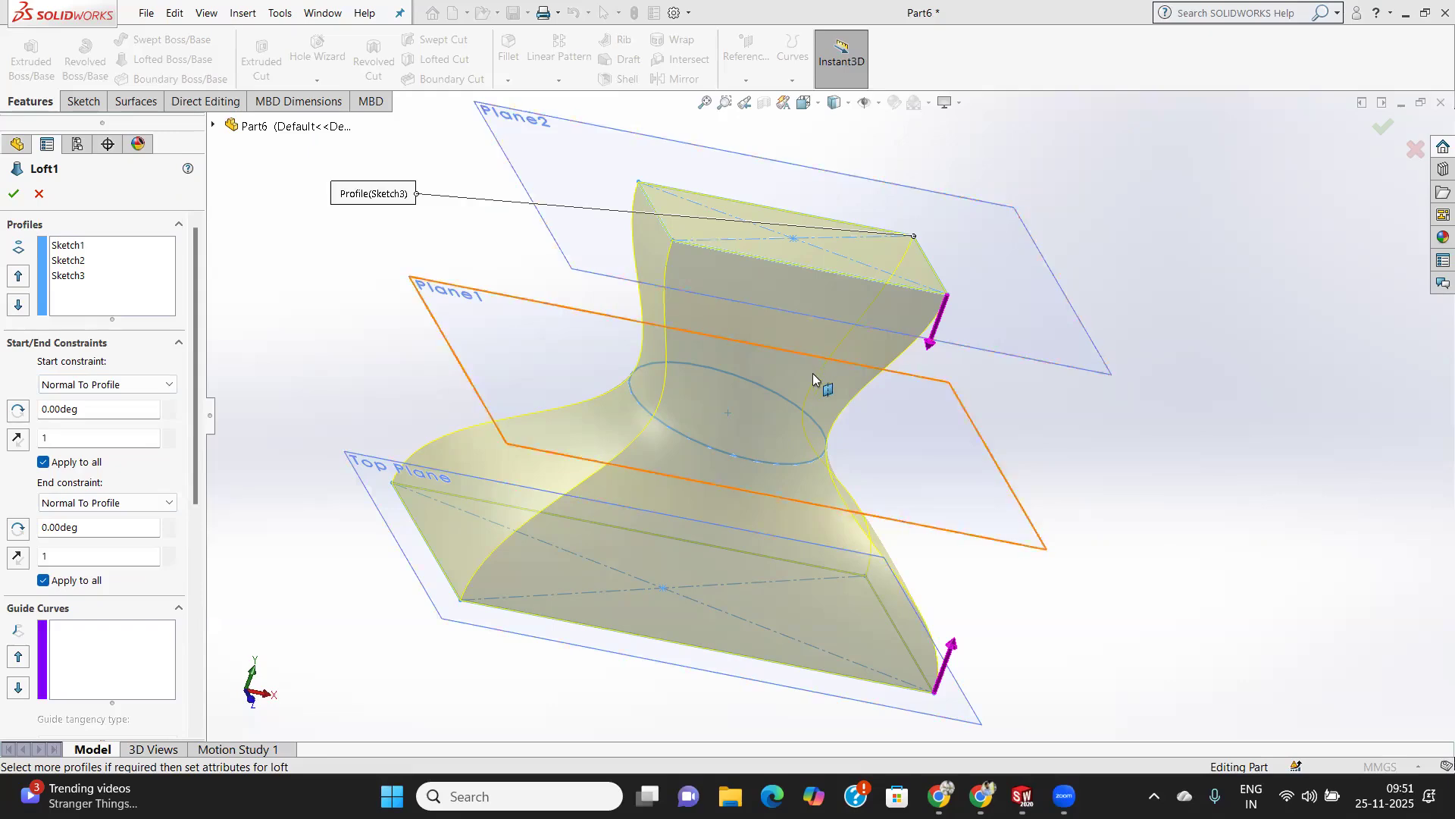
middle_drag(933, 417, 885, 397)
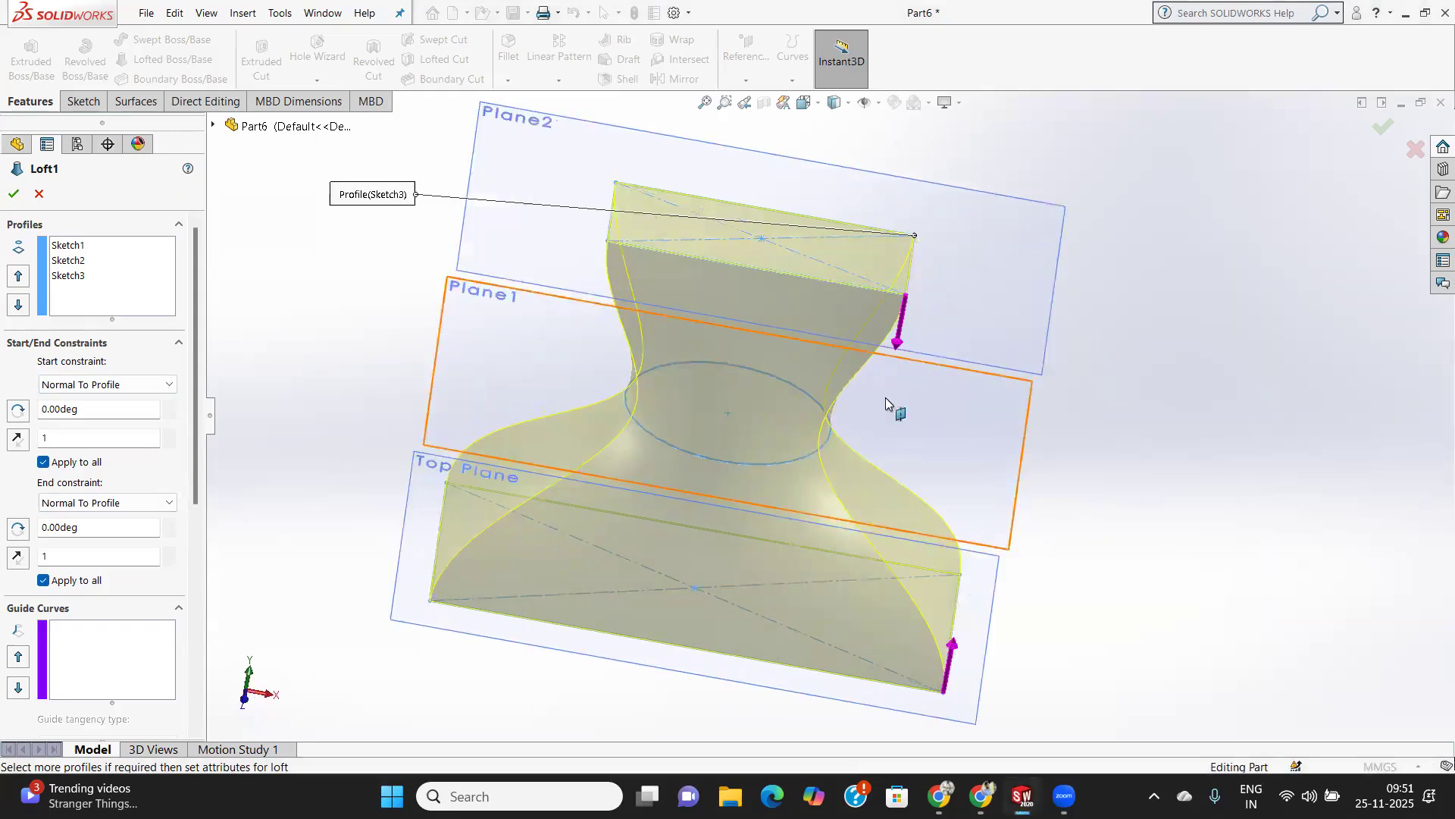